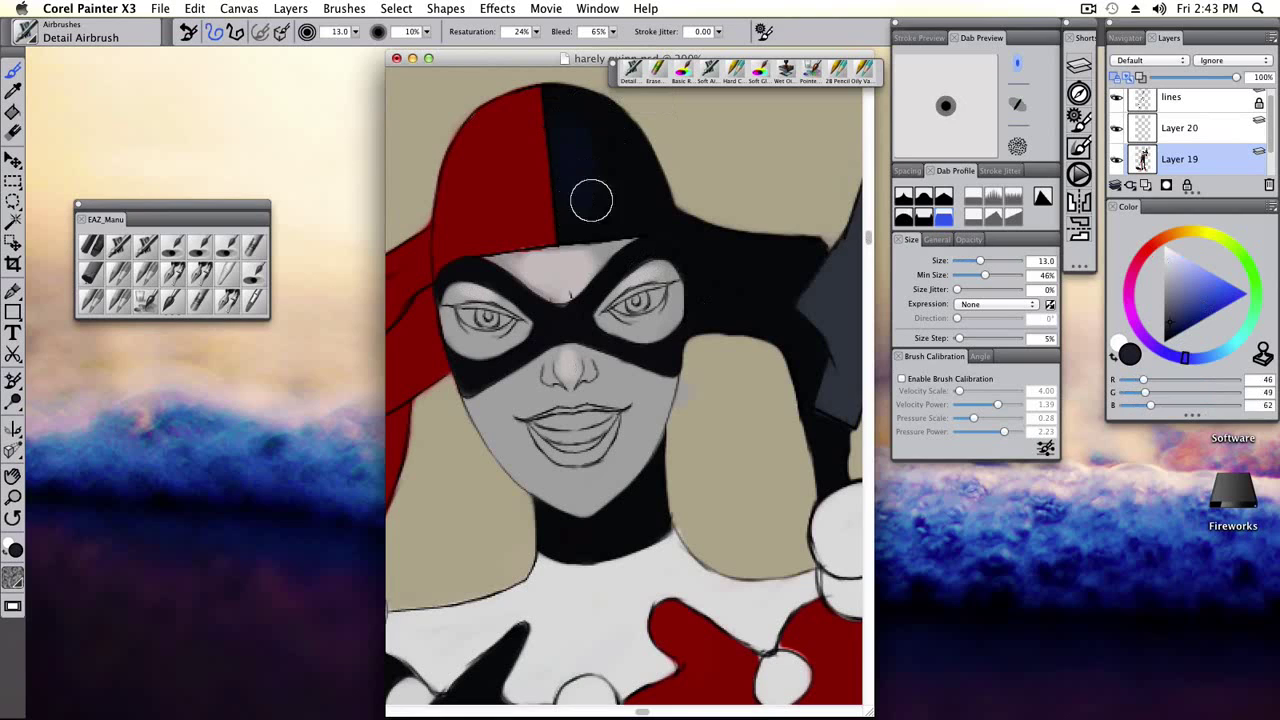
Airbrush soft dark blue-grey highlights onto the black half of the hood.
left_click_drag(1177, 330, 1163, 327)
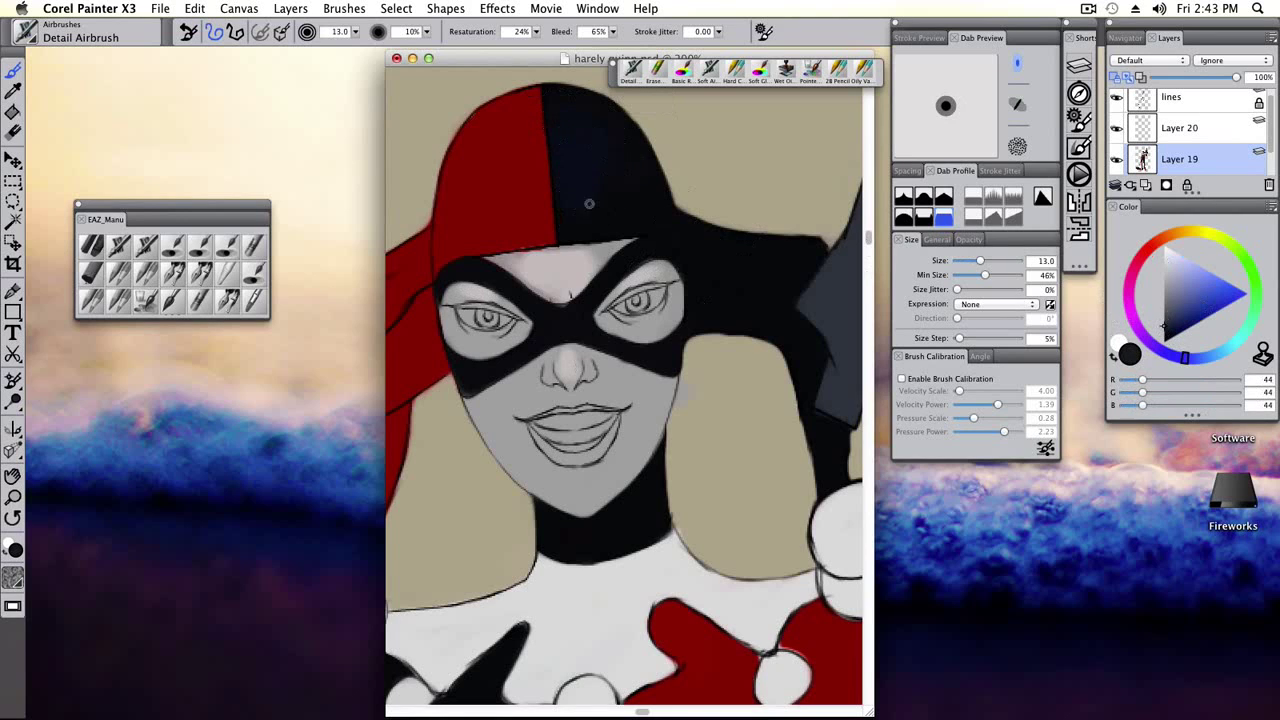
left_click(1163, 316)
mouse_move(577, 151)
left_mouse_down()
mouse_move(595, 130)
mouse_move(609, 189)
left_mouse_up()
left_click(577, 155, "alt")
Sample tones from the black mask and shade its nose bridge with a smaller Detail Airbrush.
key("bracketleft")
key("bracketleft")
key("bracketleft")
left_click(558, 307, "alt")
left_click(574, 303, "alt")
key("bracketright")
key("bracketright")
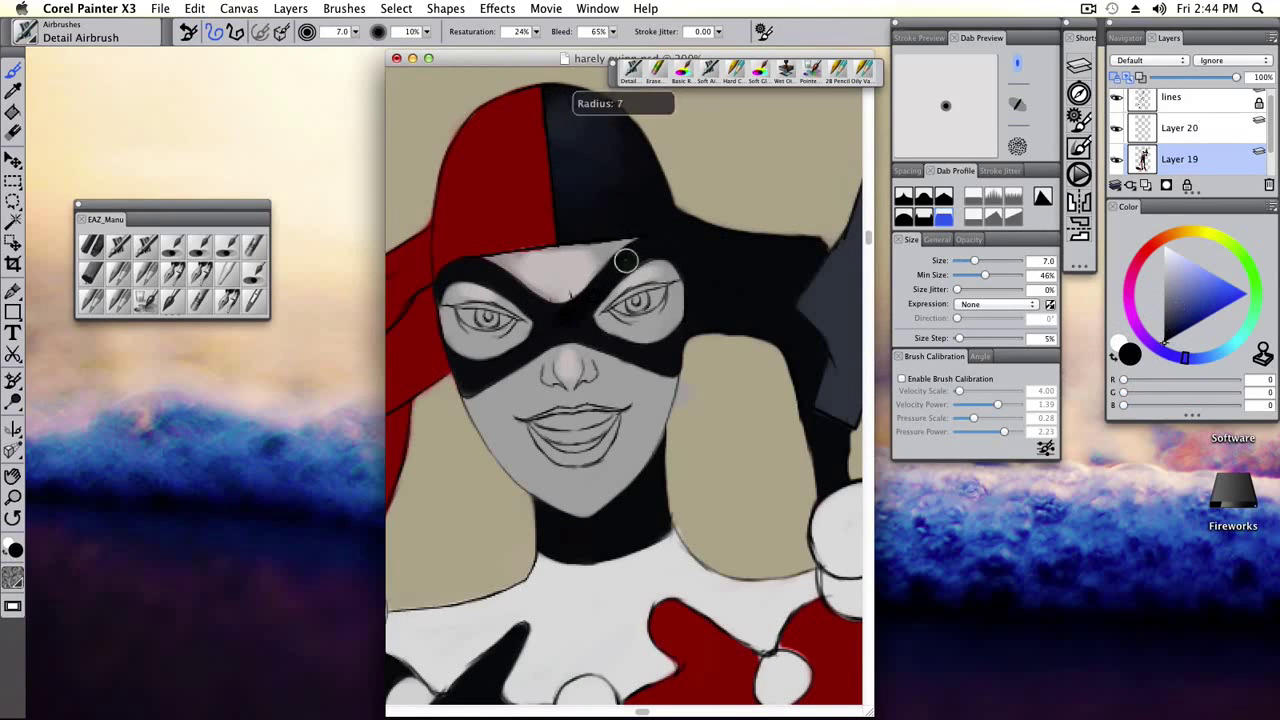
left_click(540, 336, "alt")
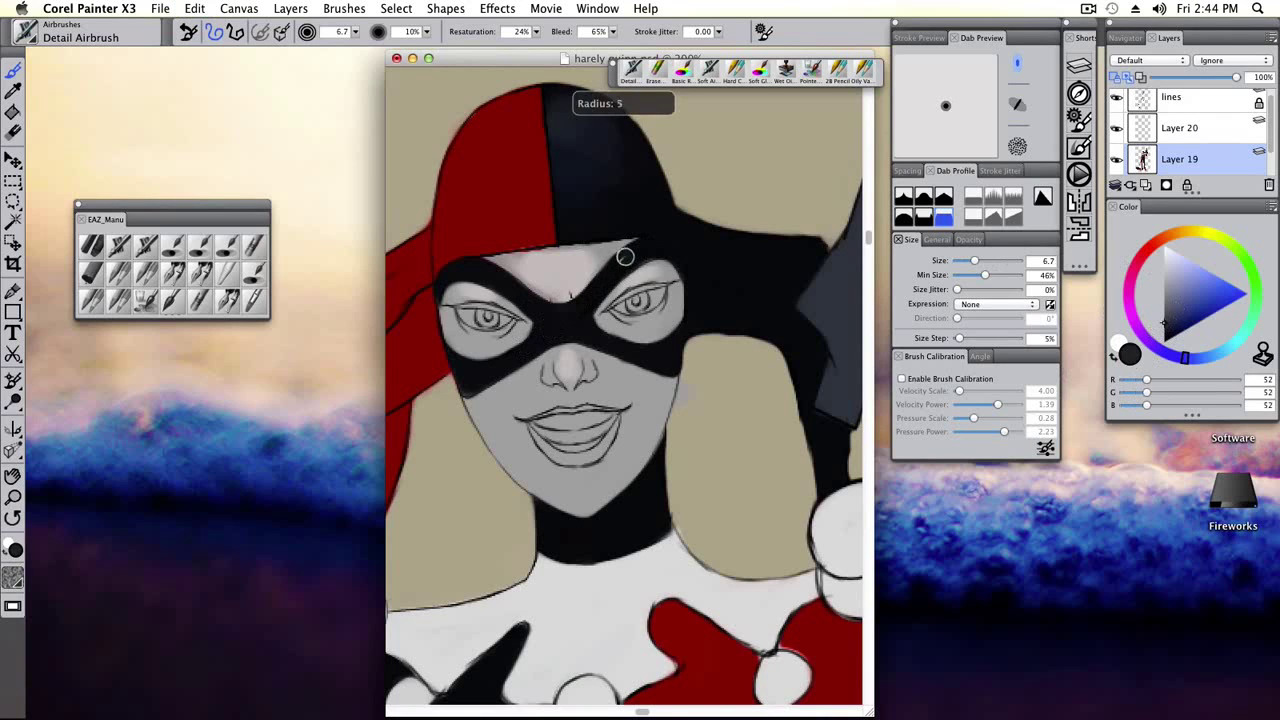
Refine the mask's shading around the brow and nose bridge at brush size 4.5, undoing the unwanted stroke.
left_click(595, 259, "alt")
key("bracketleft")
scroll(664, 311, "down", 2)
key("super+z")
left_click(561, 307, "alt")
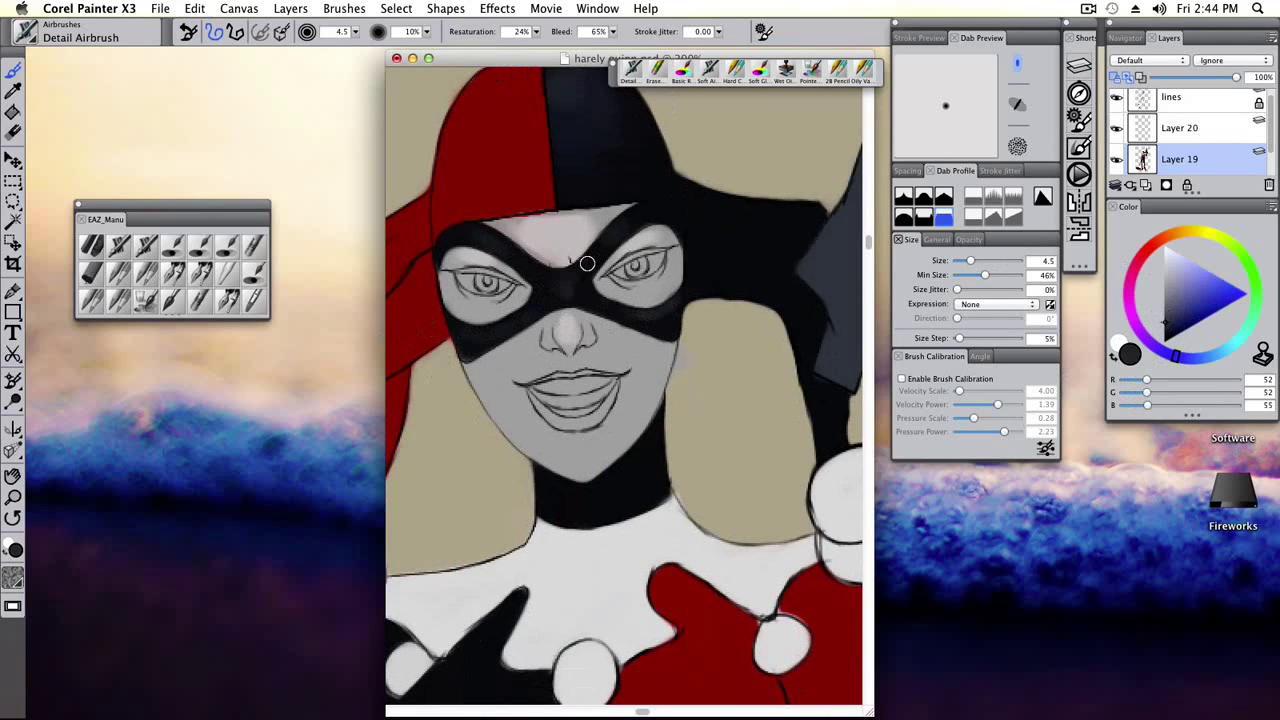
Airbrush light grey (RGB 227) highlights onto the nose and chin, using brush size 11.8 for the chin.
scroll(571, 291, "down", 1)
left_click(564, 310, "alt")
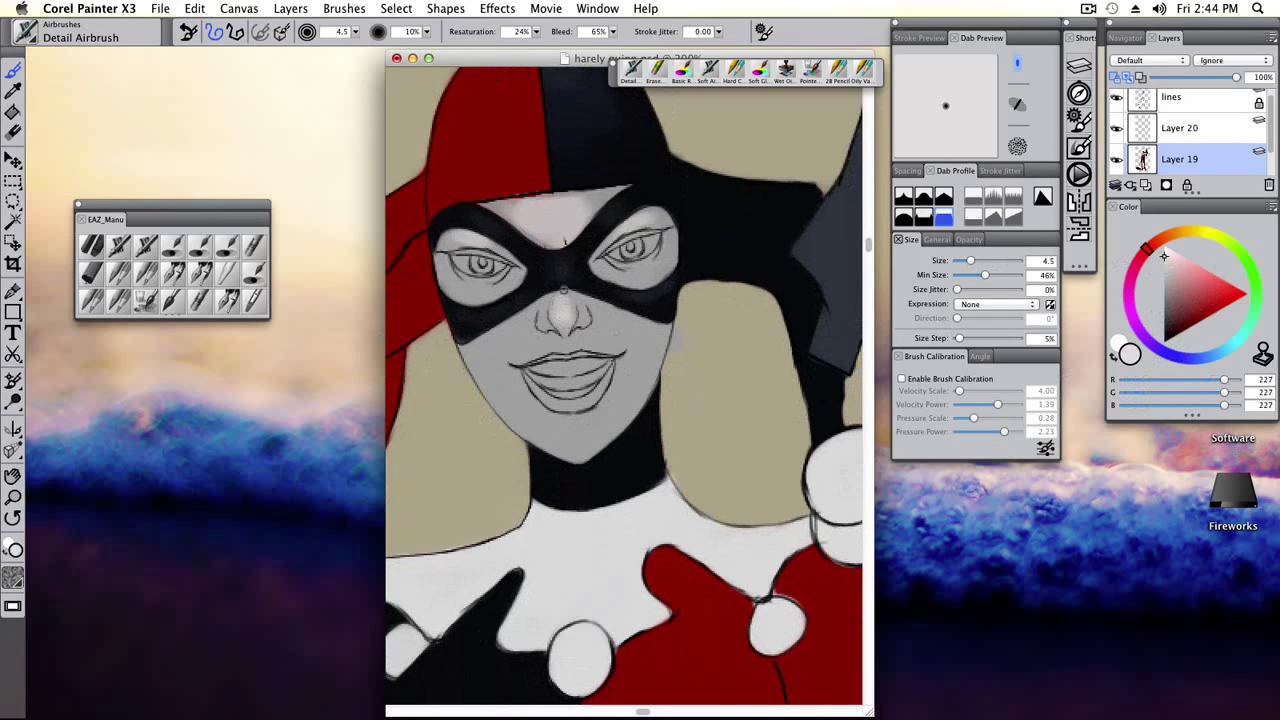
key("]")
left_click_drag(570, 440, 588, 436)
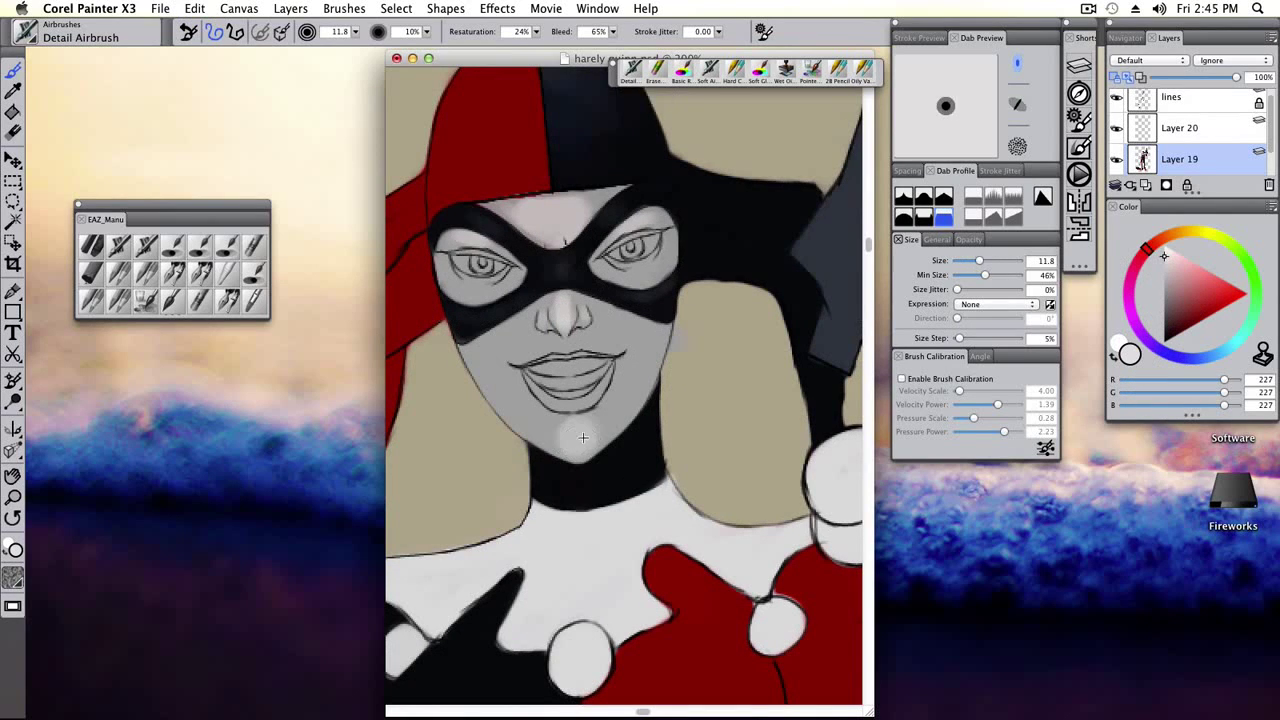
Airbrush a light grey highlight onto the image-left cheek below the mask, undoing the unwanted stroke.
mouse_move(480, 360)
left_mouse_down()
mouse_move(500, 378)
mouse_move(490, 363)
left_mouse_up()
key("super+z")
key("]")
key("]")
key("]")
key("]")
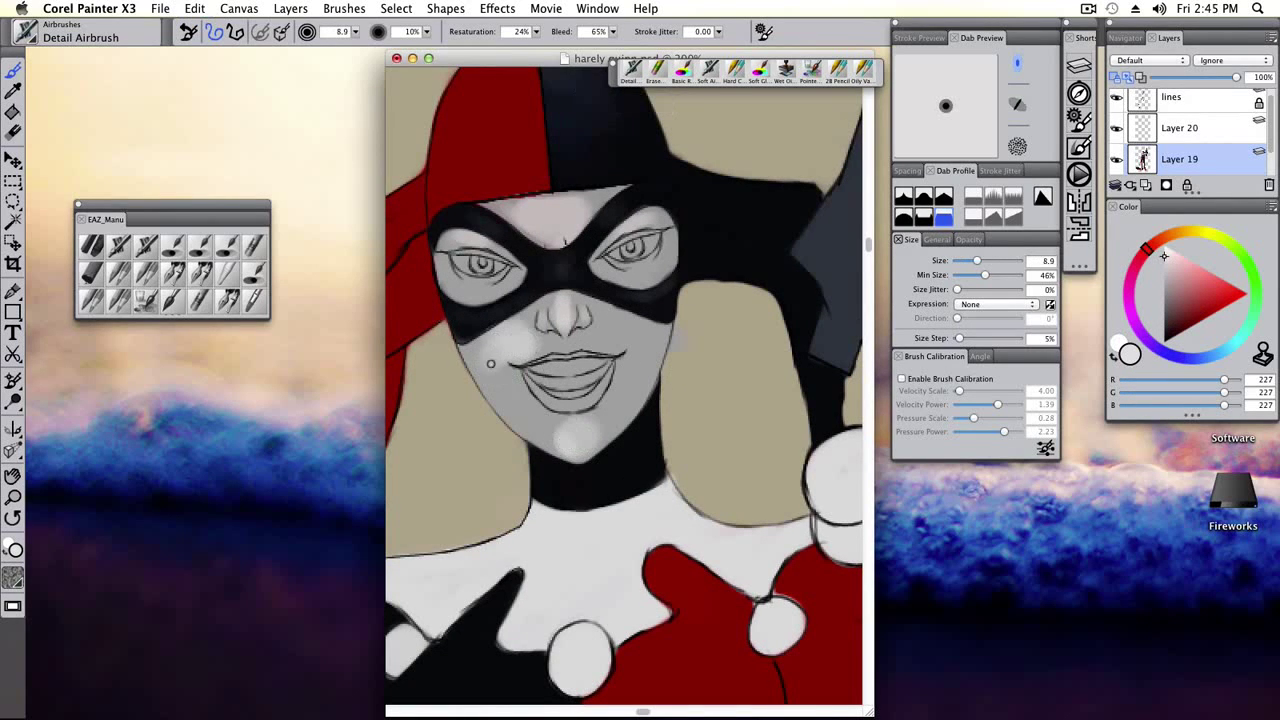
Shade the image-right cheek with sampled greys and clean up the stray paint beside it with the Erase All Soft brush.
key("[")
key("[")
key("[")
key("[")
key("[")
key("[")
key("[")
key("[")
key("[")
left_click(610, 317, "alt")
key("]")
key("]")
left_click(669, 326, "alt")
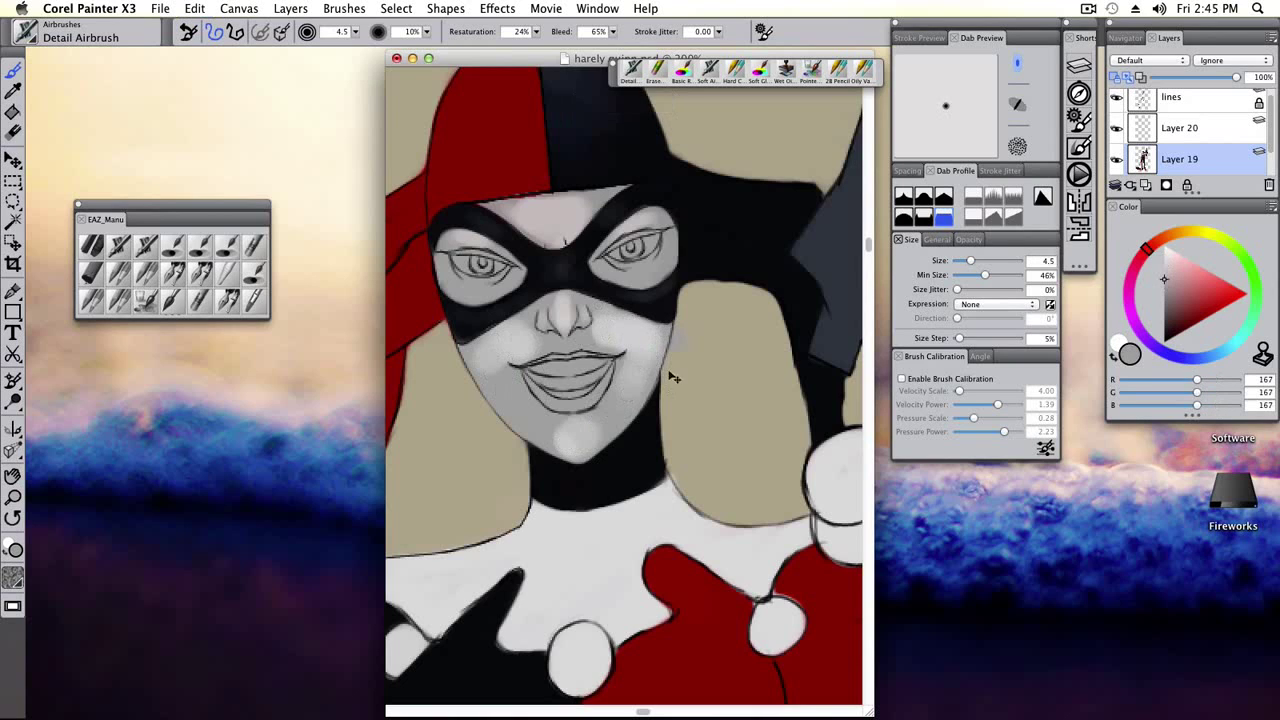
left_click(647, 343, "alt")
left_click(256, 245)
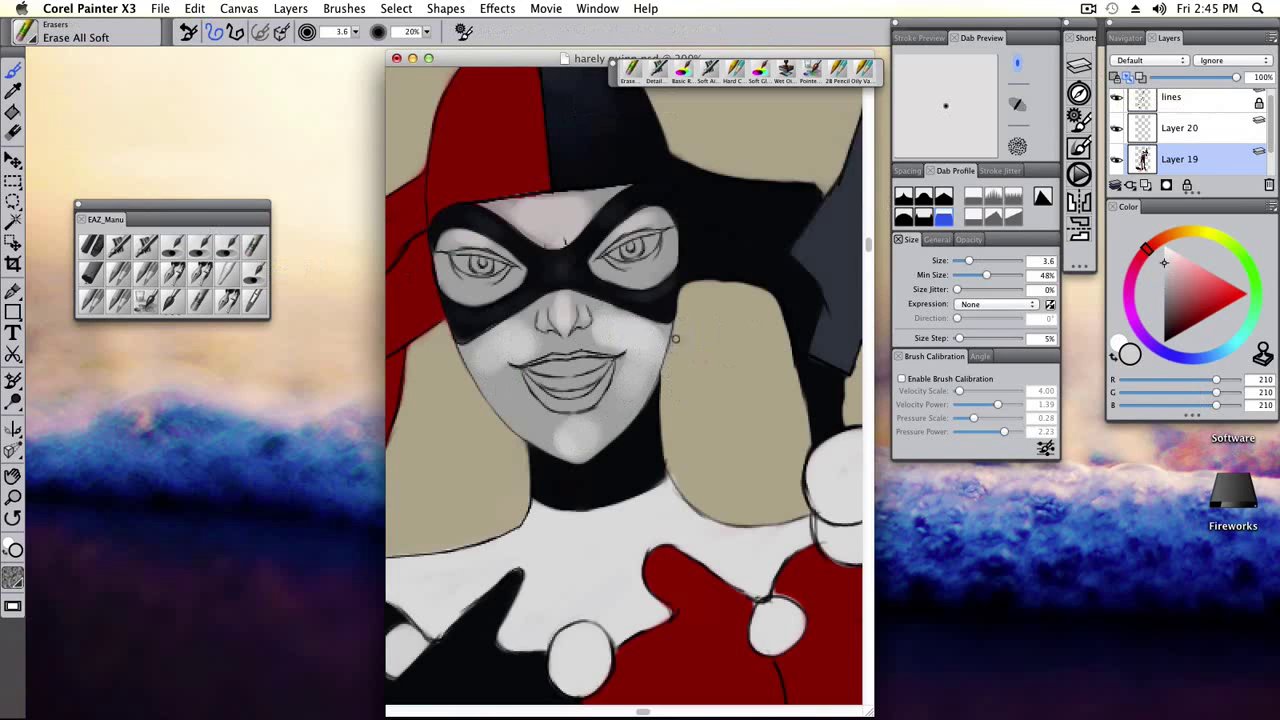
Delete Layer 20 and duplicate Layer 19, hiding the lower copy and keeping the upper one active for erasing.
left_click(1116, 131)
key("Delete")
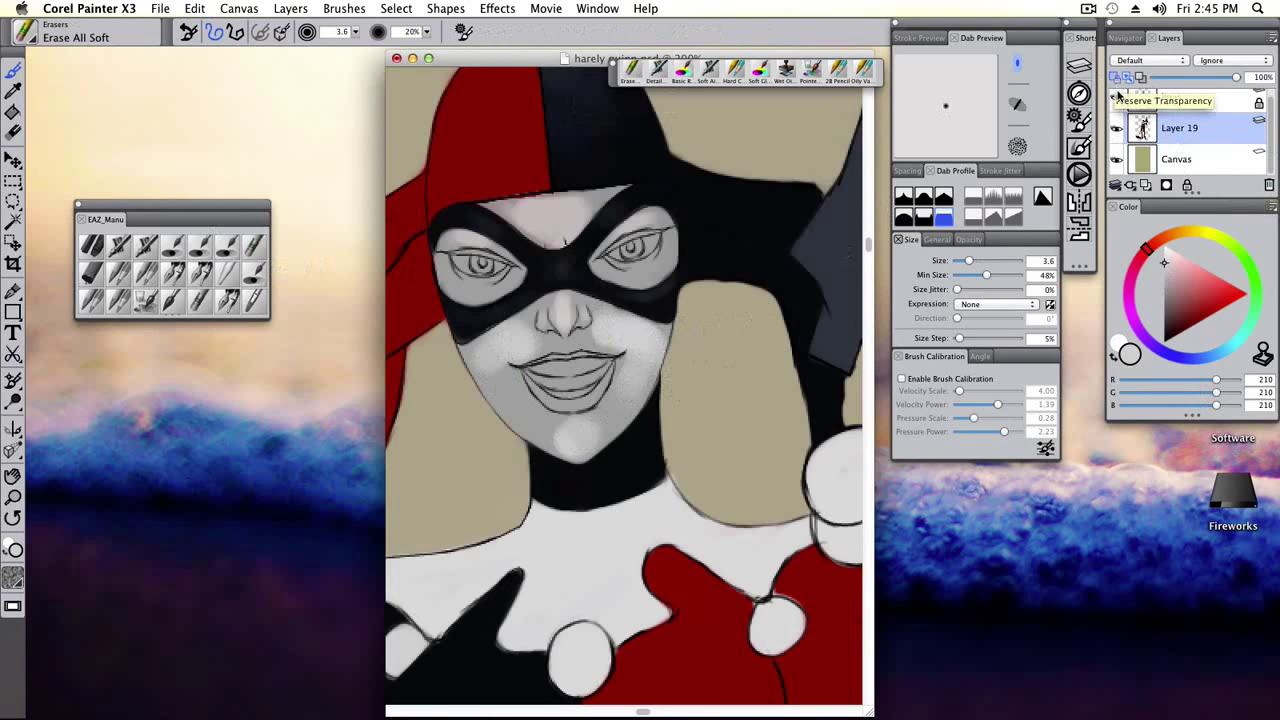
left_click(1147, 185)
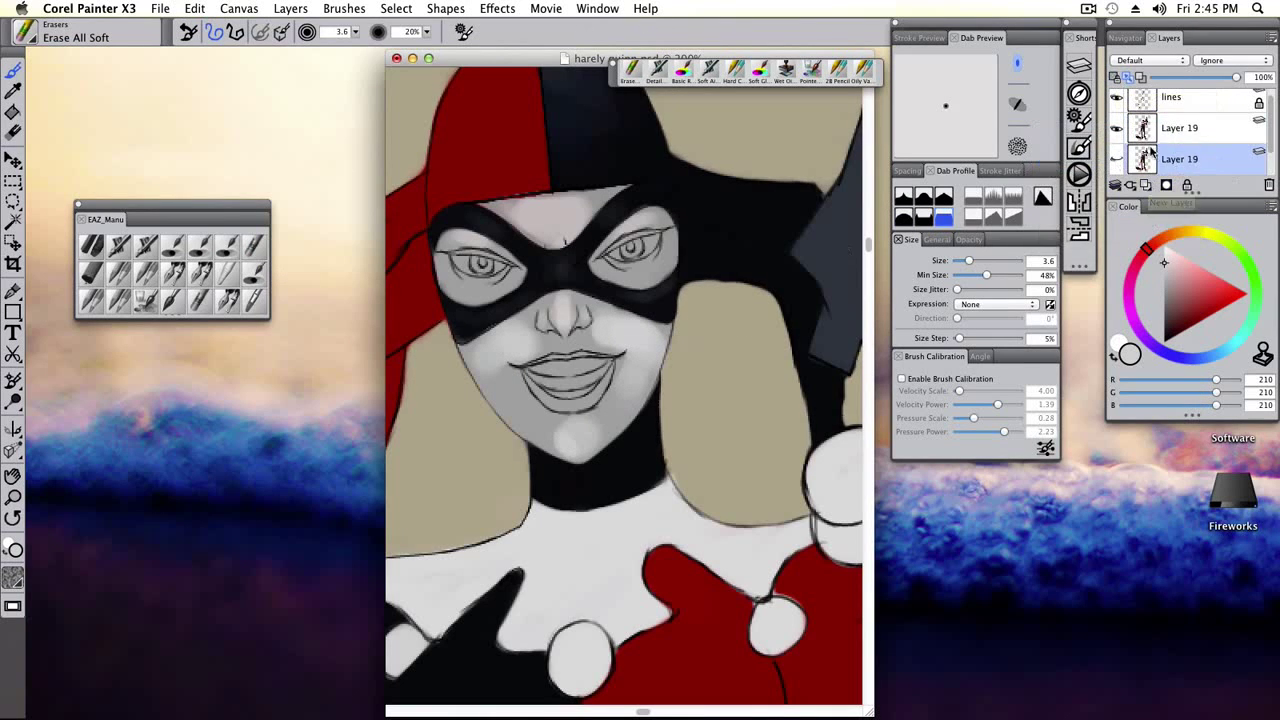
left_click(631, 70)
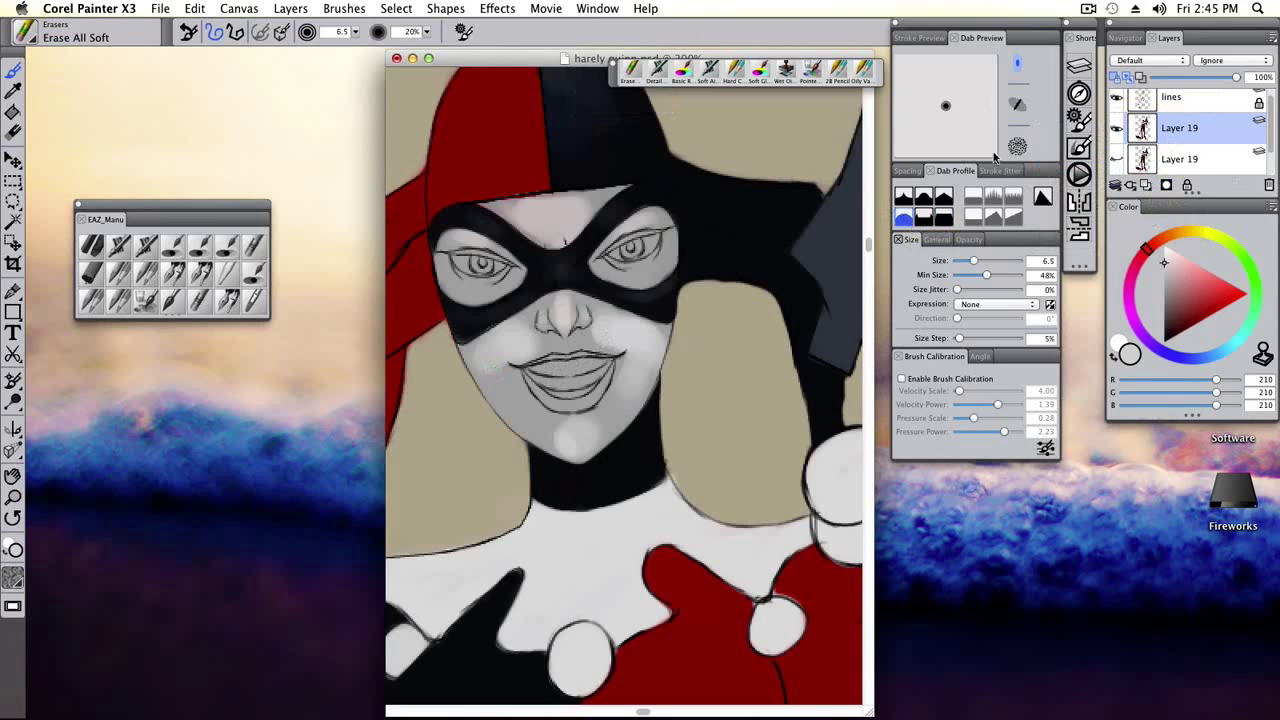
Switch back to the Detail Airbrush and blend a sampled dark tone into the black half of the hood.
left_click(119, 245)
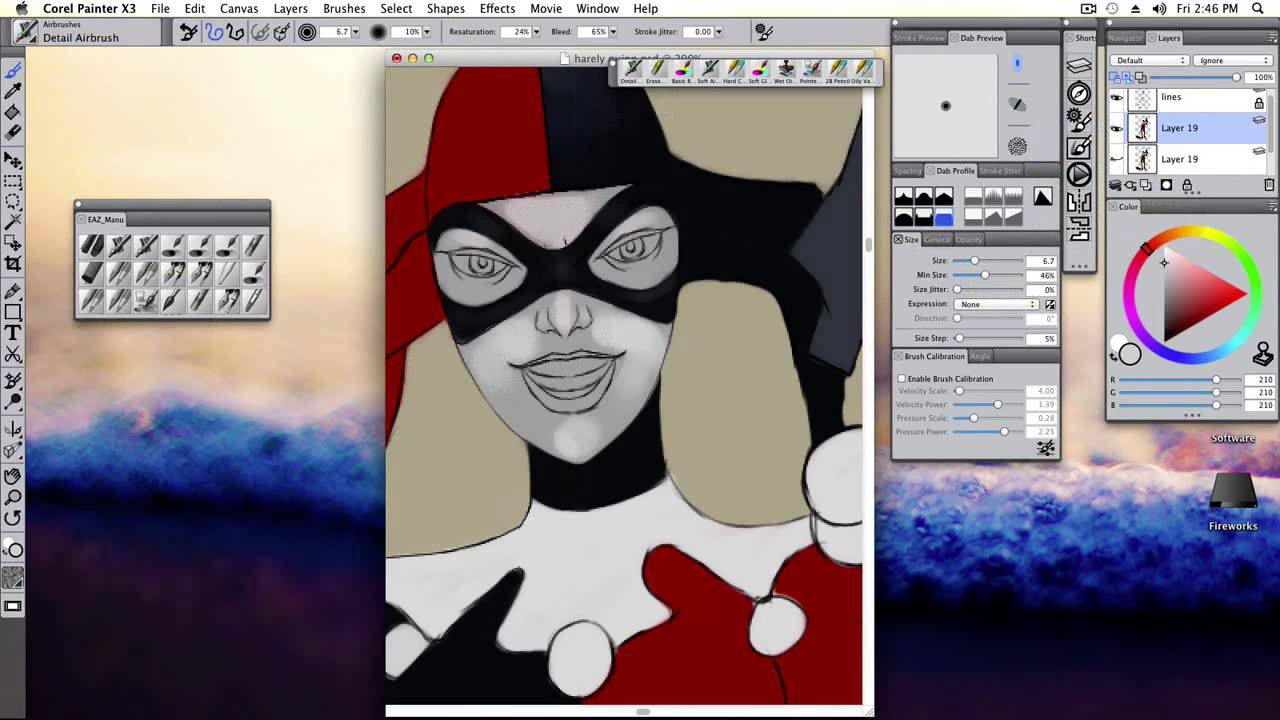
left_click(603, 217, "alt")
left_click_drag(603, 217, 591, 302)
left_click_drag(563, 151, 589, 236)
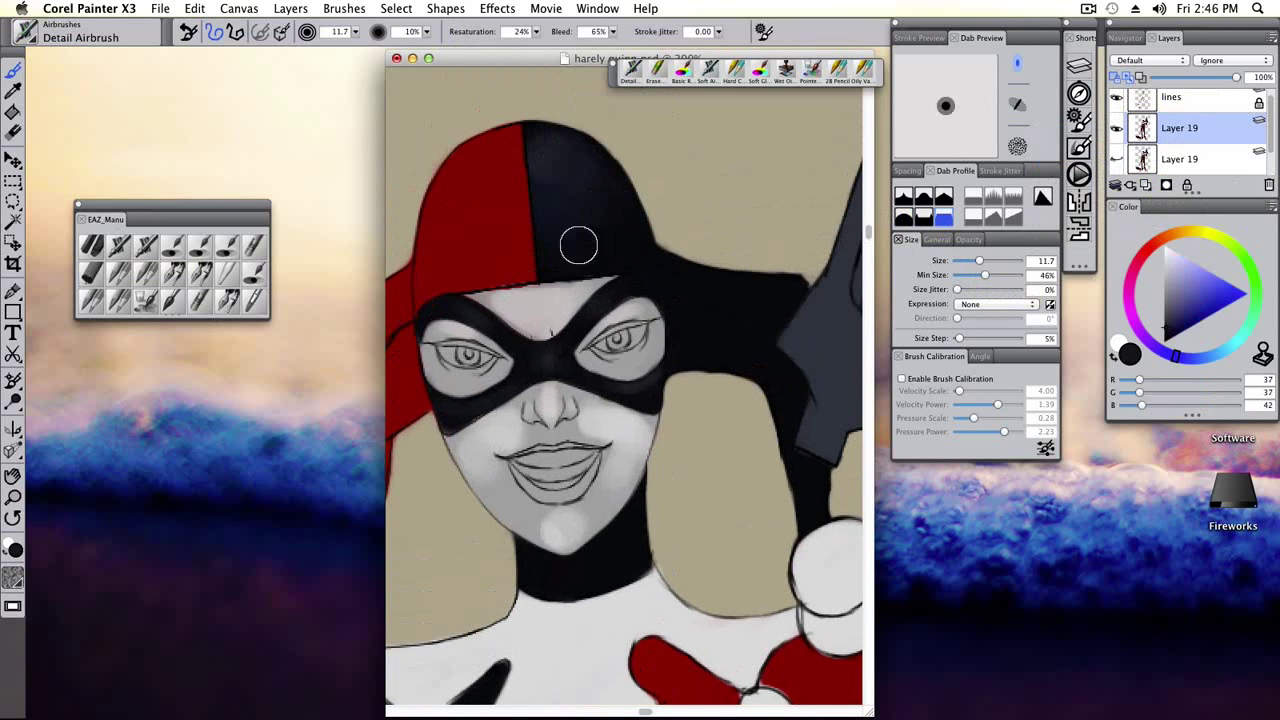
Airbrush lighter red highlights onto the upper part of the hood's red half at brush size 11.7.
left_click(471, 249, "alt")
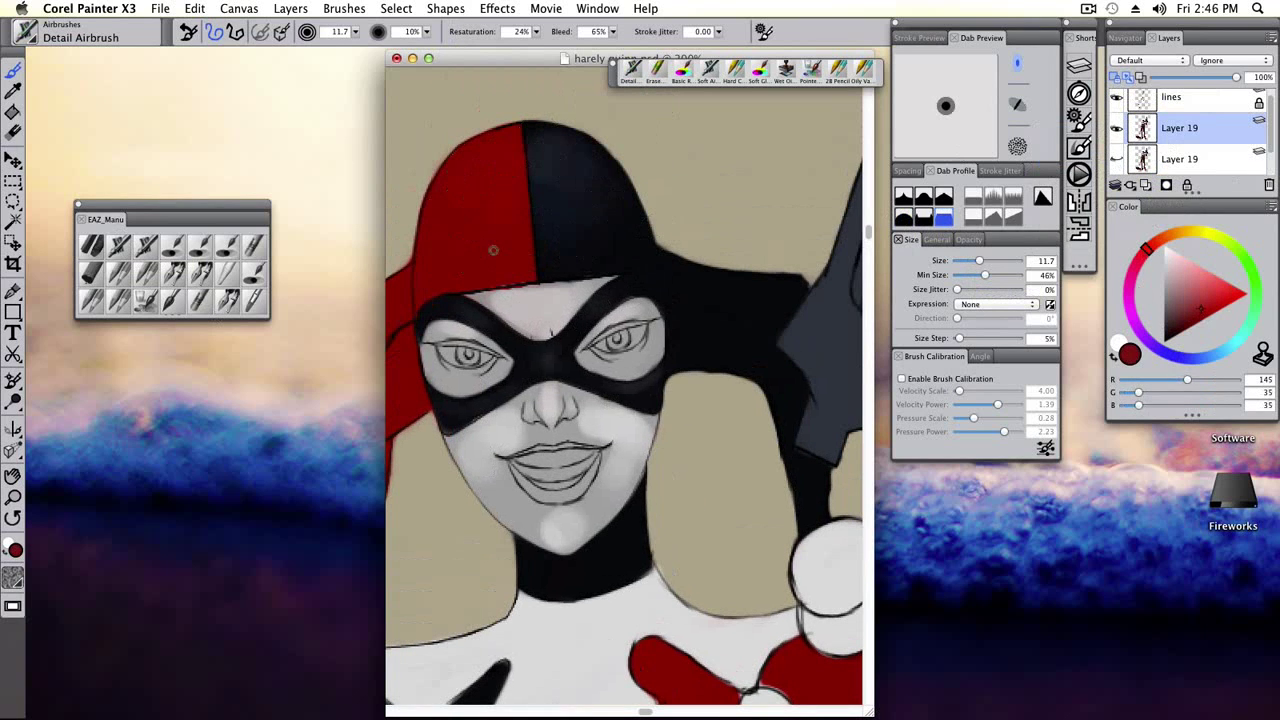
left_click(461, 196, "alt")
left_click(1186, 283)
mouse_move(480, 150)
left_mouse_down()
mouse_move(500, 211)
mouse_move(435, 262)
mouse_move(506, 176)
left_mouse_up()
left_click(463, 191, "alt")
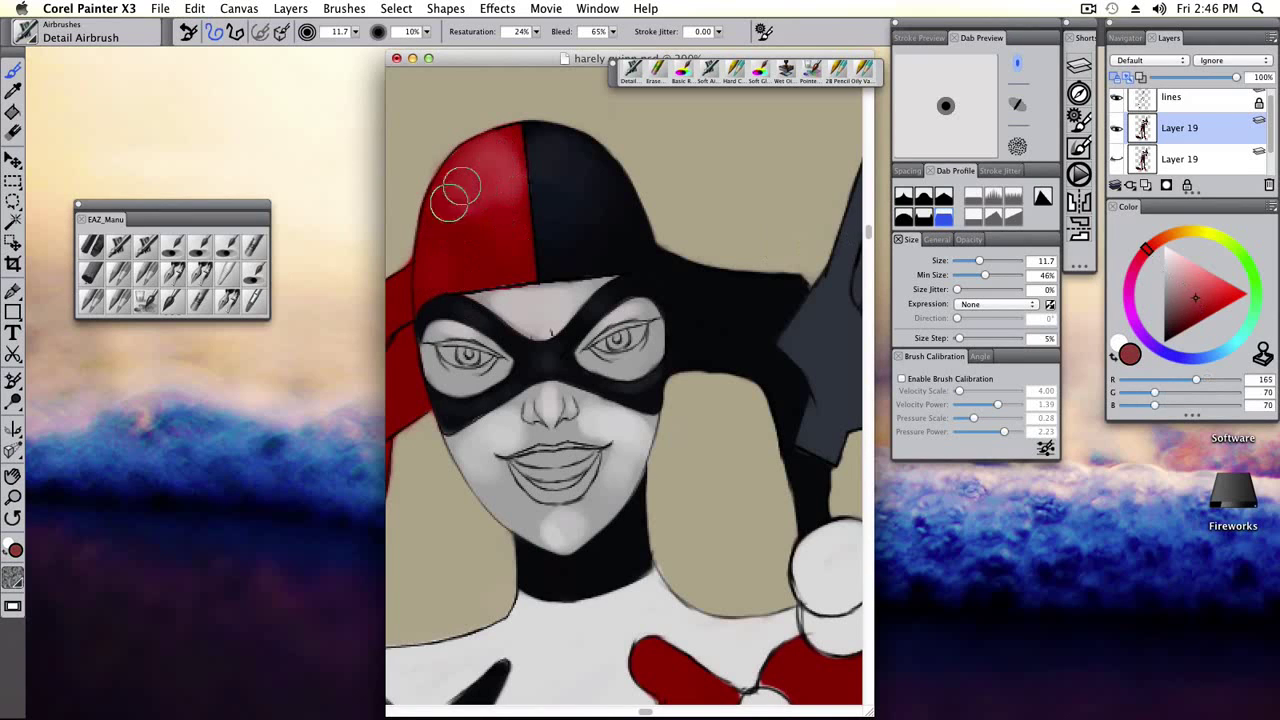
Shade the outer edge of the hood's red half with dark red at brush size 8.9.
left_click_drag(525, 300, 563, 240)
key("bracketleft")
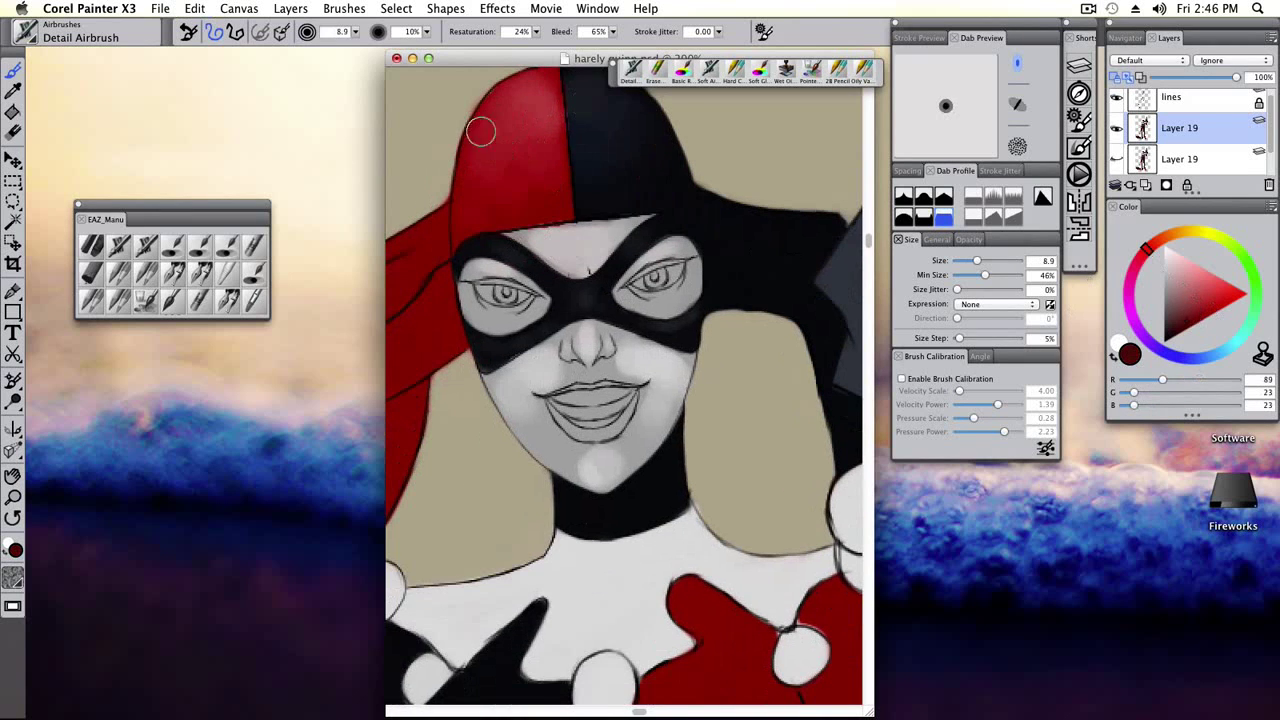
left_click_drag(508, 151, 498, 241)
Darken the outer edge of the hood's black half with near-black (RGB 10, 11, 14).
left_click(537, 158, "alt")
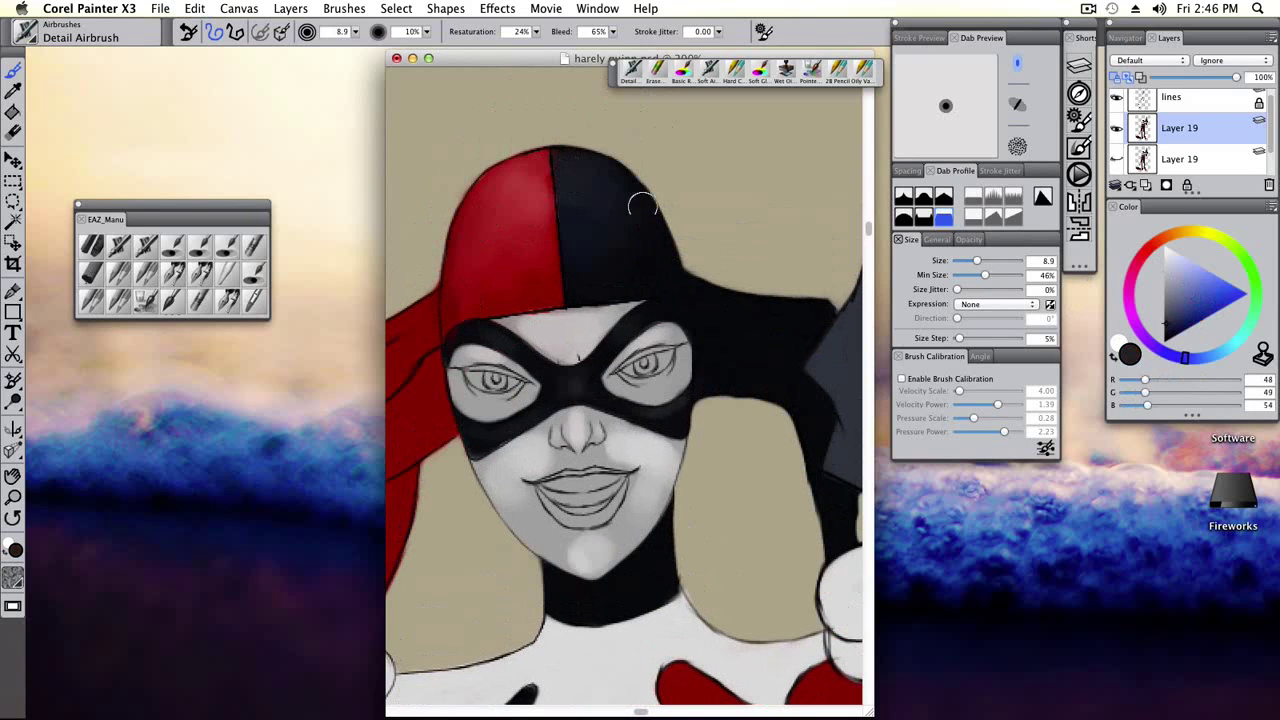
left_click(1184, 357)
left_click(1172, 340)
left_click(1170, 342)
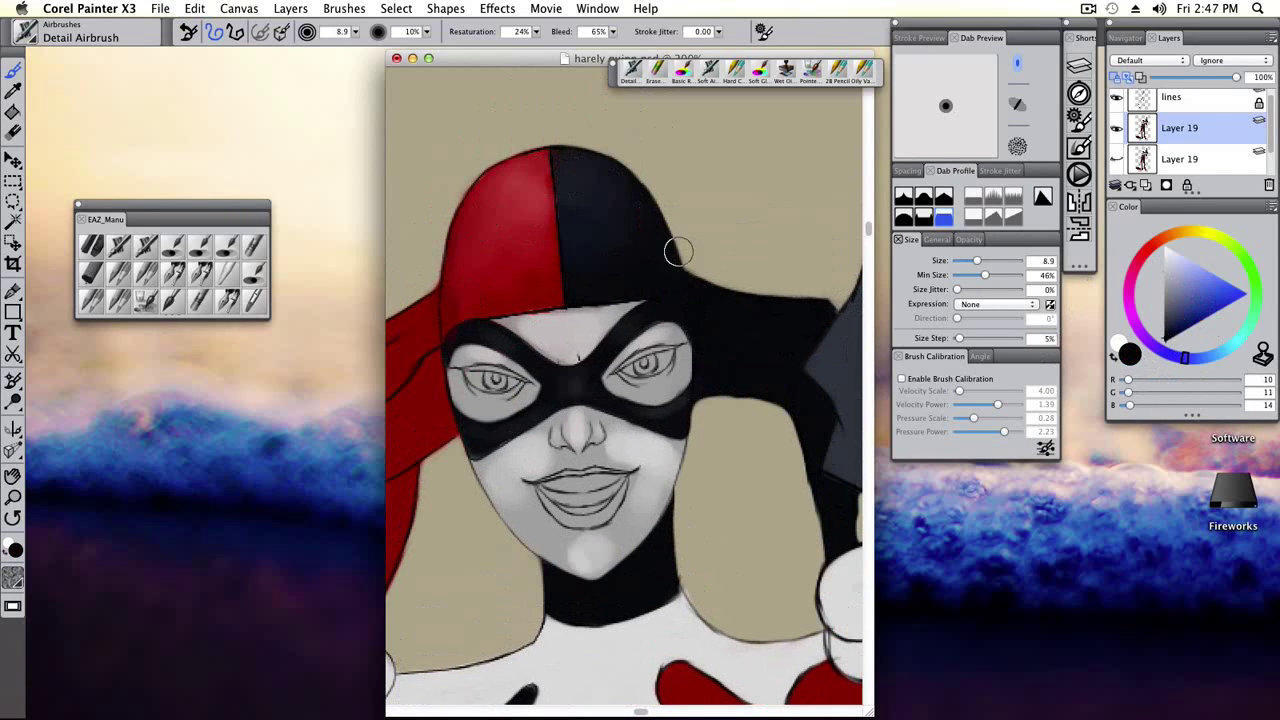
Darken the mask's edges around the eyes and cheeks with near-black, reducing the brush size to 4.9.
key("bracketleft")
key("bracketleft")
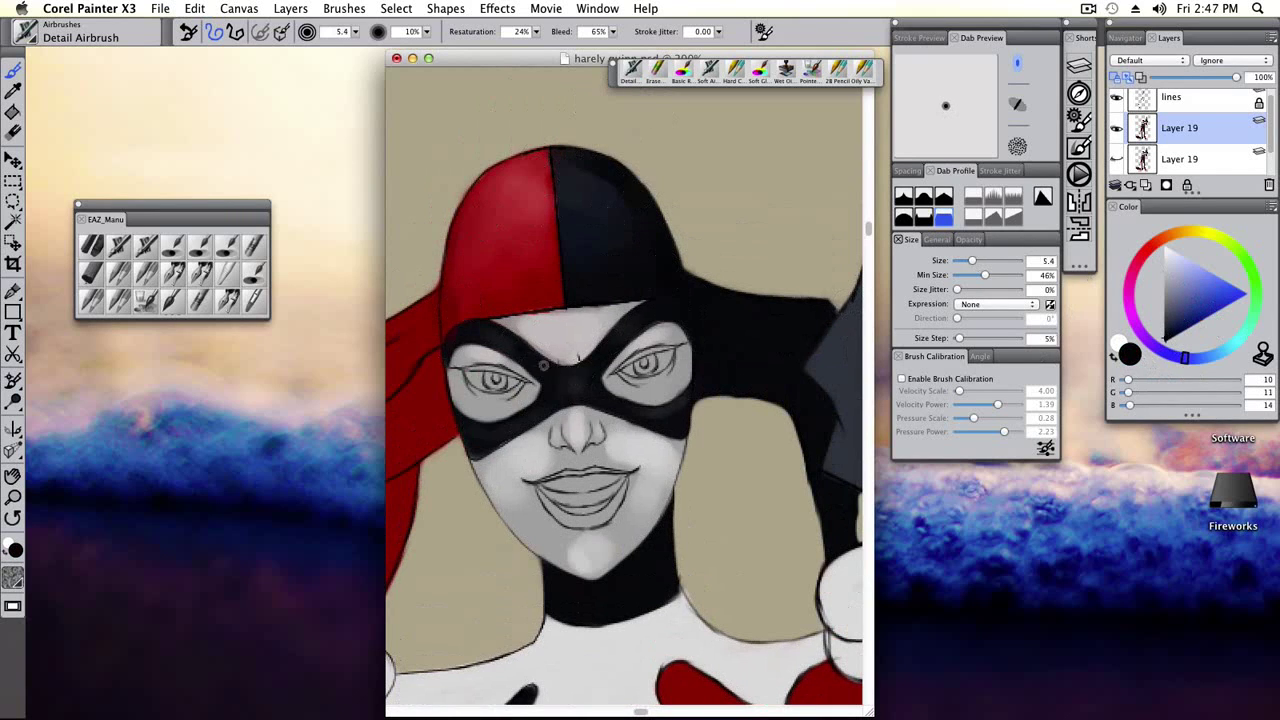
key("bracketleft")
scroll(510, 400, "down", 3)
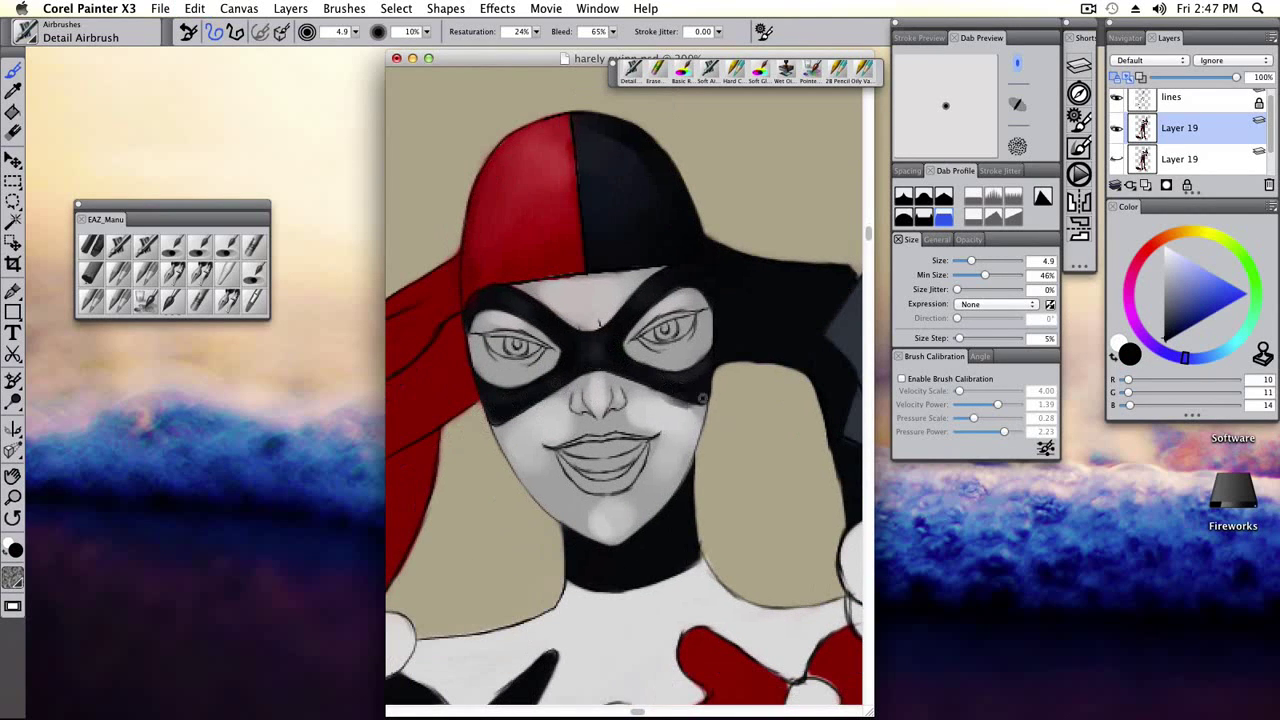
Blend sampled mid and light greys into the face's cheek and jaw at brush size 7.6.
key("bracketright")
scroll(662, 424, "down", 8)
left_click(694, 318, "alt")
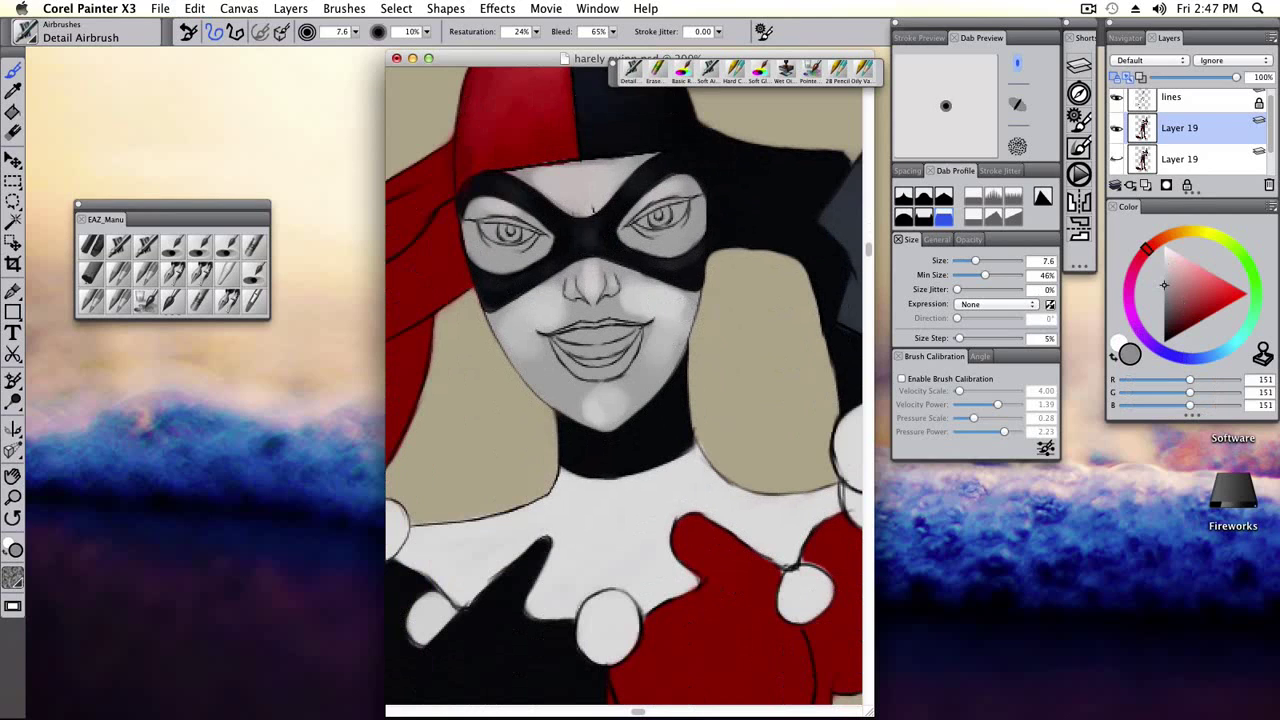
left_click(566, 404, "alt")
scroll(554, 163, "up", 6)
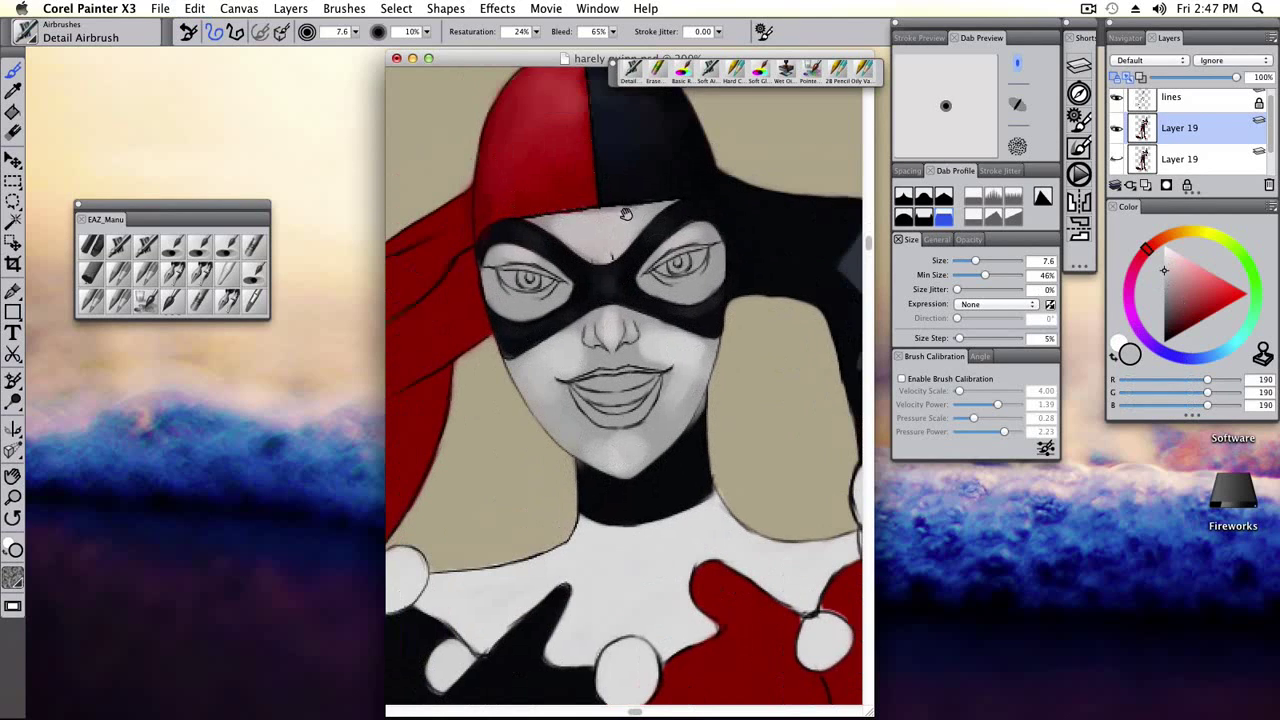
Airbrush a broad grey highlight across the top of the hood's black half at brush size 14.1.
left_click(497, 174, "alt")
left_click(612, 112, "alt")
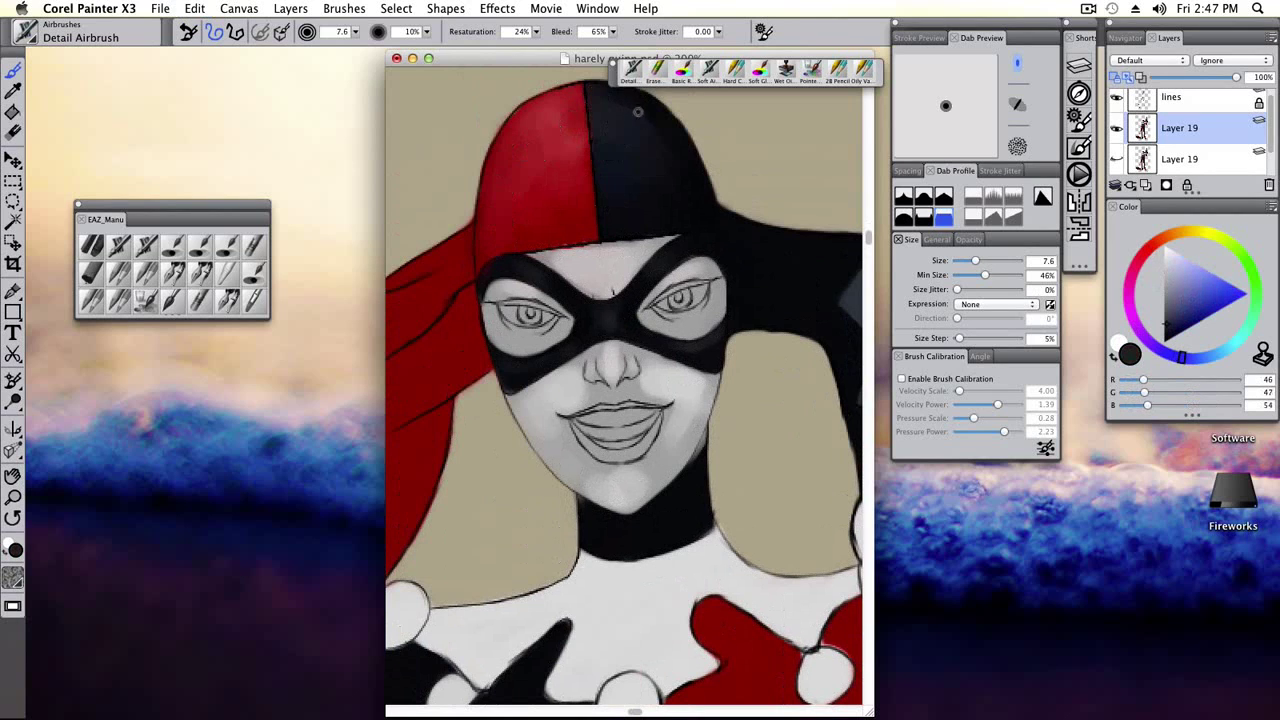
left_click(1164, 308)
key("bracketright")
key("bracketright")
key("bracketright")
mouse_move(620, 120)
left_mouse_down()
mouse_move(612, 165)
mouse_move(659, 166)
mouse_move(615, 218)
mouse_move(642, 181)
mouse_move(654, 129)
left_mouse_up()
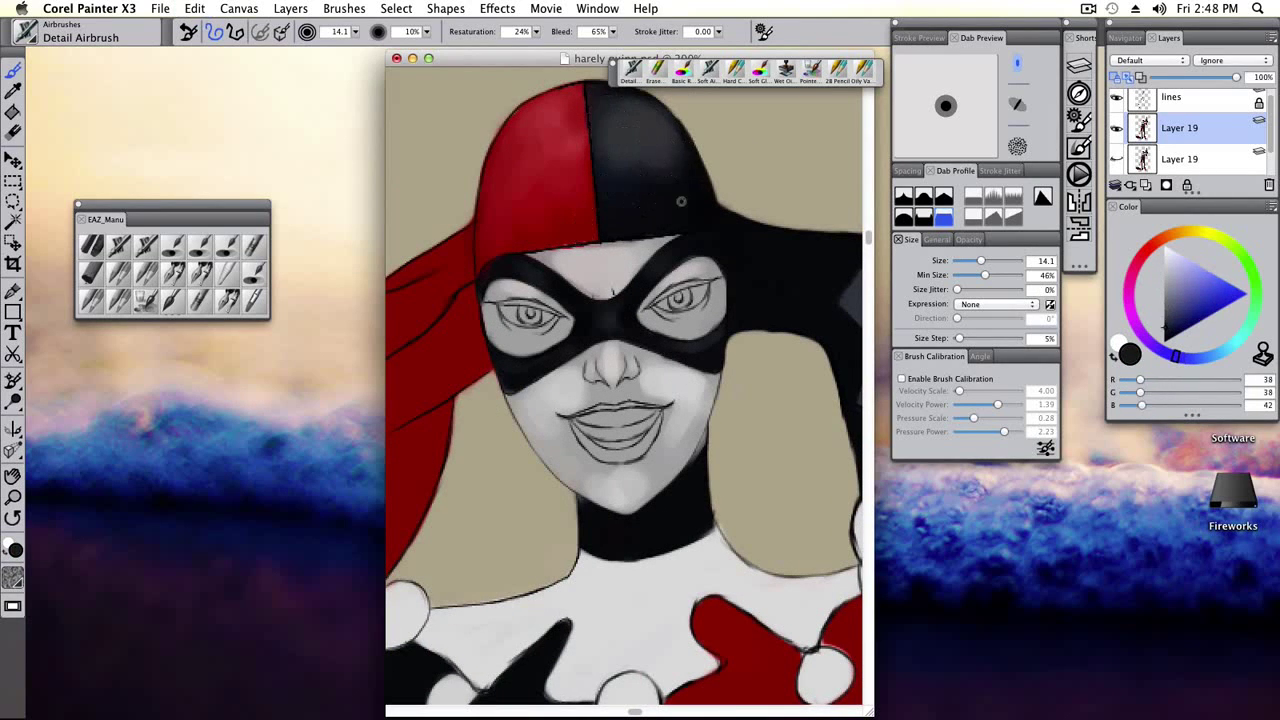
left_click(632, 178, "alt")
Blend sampled tones into the hood's red and black halves around the centre seam.
left_click(1135, 37)
key("ctrl+0")
key("ctrl+plus")
left_click(565, 258, "alt")
left_click_drag(617, 220, 606, 214)
left_click(593, 234, "alt")
Airbrush dark red fold shadows onto the upper part of the hood's red tail.
left_click_drag(500, 286, 505, 288)
left_click(474, 326, "alt")
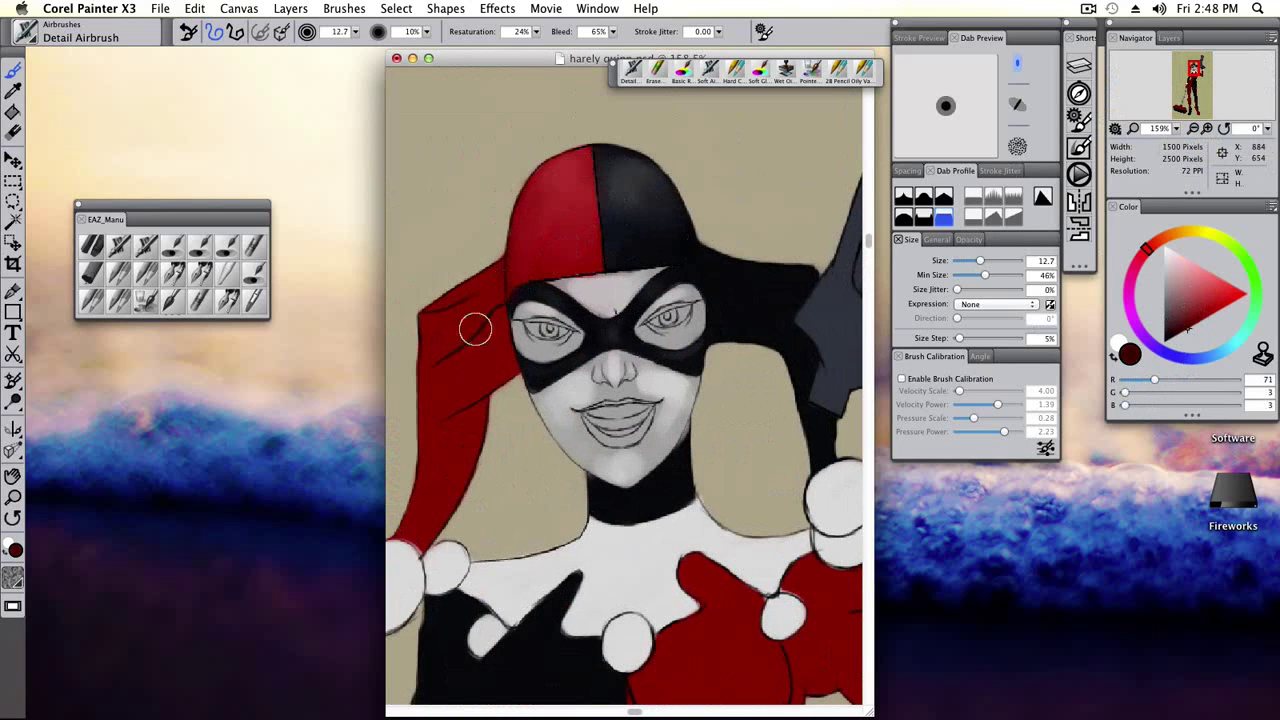
mouse_move(494, 351)
left_mouse_down()
mouse_move(509, 361)
mouse_move(477, 370)
mouse_move(458, 301)
mouse_move(506, 309)
left_mouse_up()
left_click(489, 300, "alt")
scroll(494, 328, "down", 3)
left_click(506, 309, "alt")
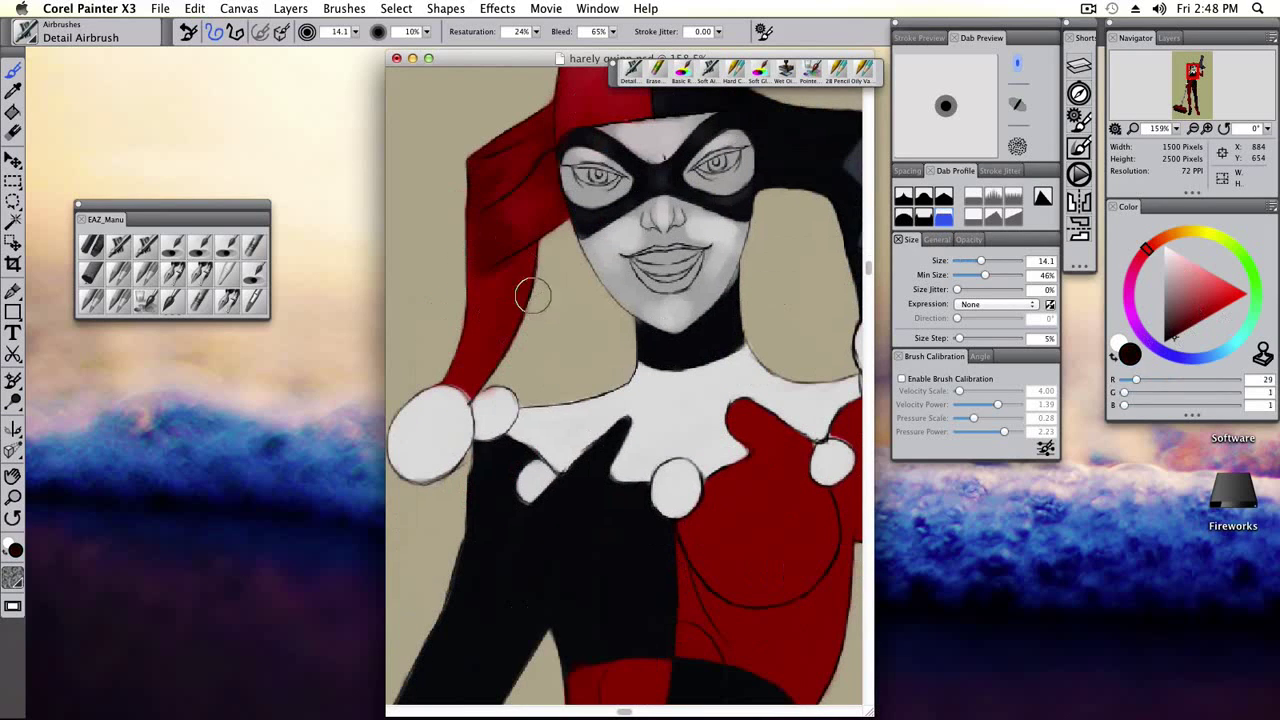
Shade the lower part of the red tail down to its pom-pom with sampled reds.
mouse_move(455, 407)
left_mouse_down()
mouse_move(460, 303)
mouse_move(466, 340)
left_mouse_up()
left_click(470, 287, "alt")
left_click(483, 309, "alt")
Shade the white pom-poms at the end of the red tail with soft greys and a reddish tint.
left_click(459, 393, "alt")
mouse_move(440, 430)
left_mouse_down()
mouse_move(475, 380)
mouse_move(445, 370)
mouse_move(463, 396)
mouse_move(480, 350)
mouse_move(445, 403)
mouse_move(475, 370)
left_mouse_up()
left_click(463, 396, "alt")
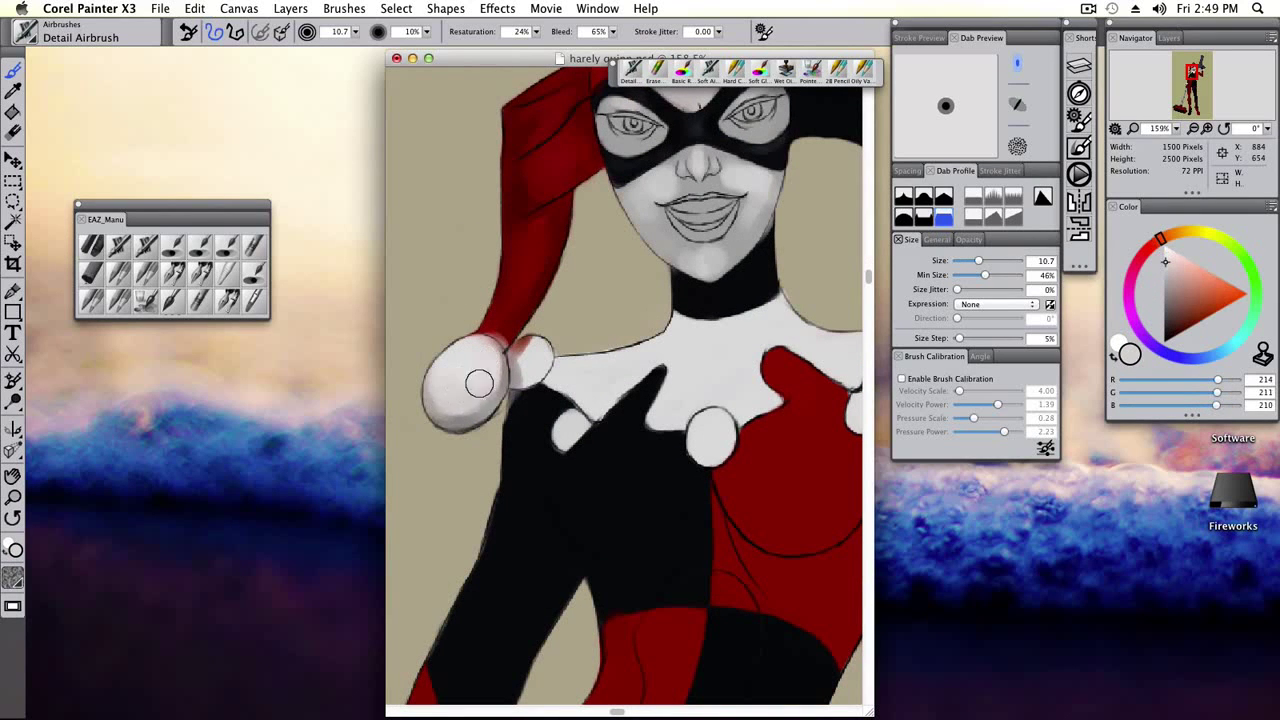
Refine the folds of the red tail with sampled dark red at brush size 9.3.
left_click(560, 207, "alt")
left_click(525, 207, "alt")
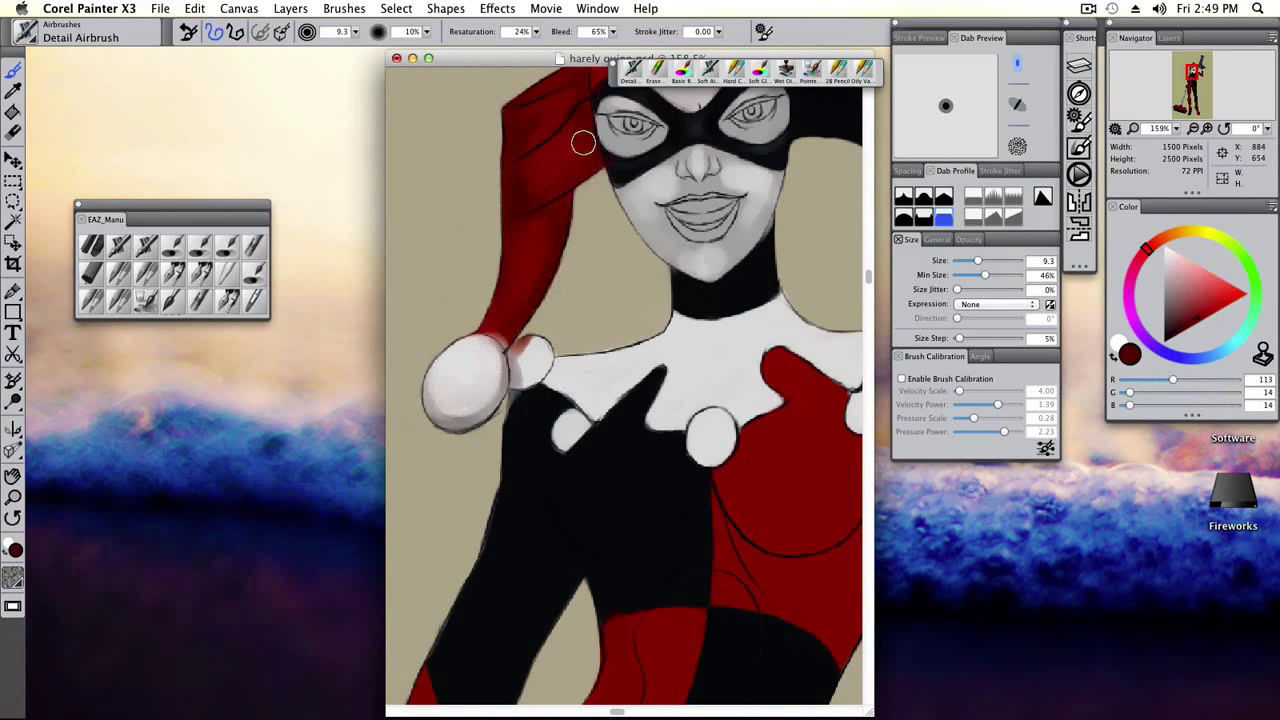
scroll(546, 114, "up", 5)
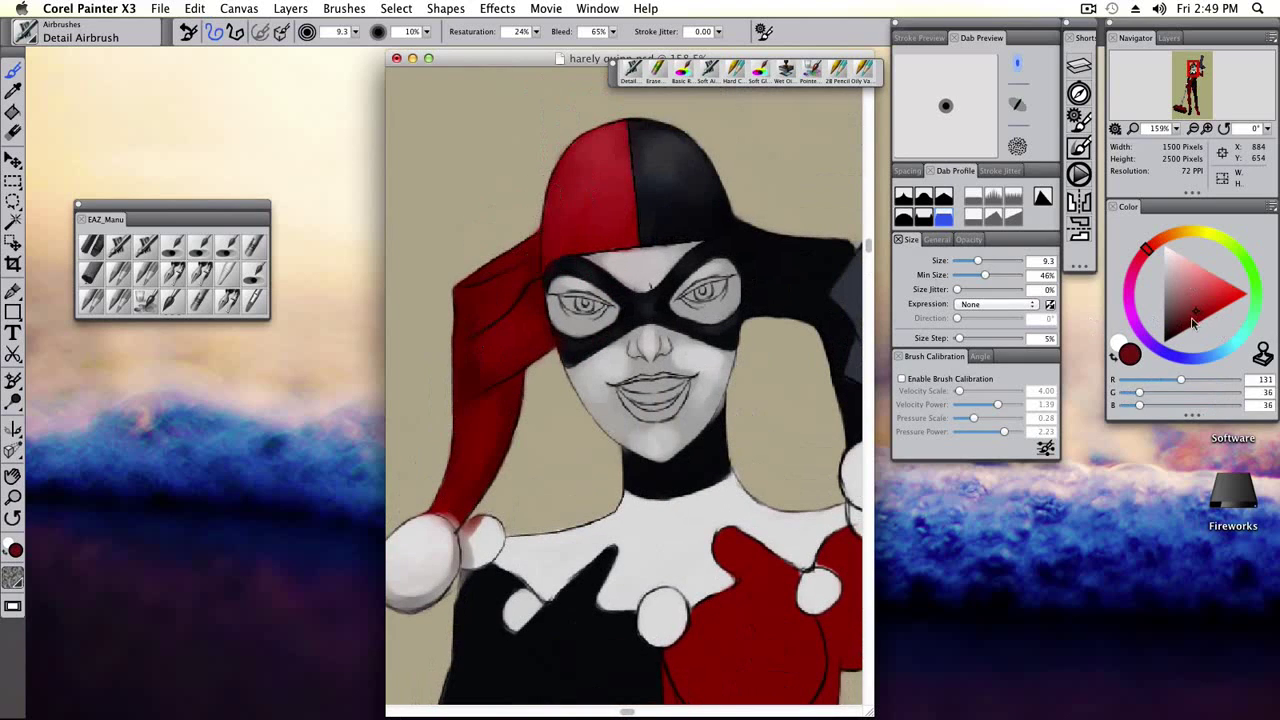
Smooth the shading on the hood's black half with sampled dark tones at brush size 9.3.
left_click(621, 153, "alt")
left_click(814, 257, "alt")
left_click(651, 133, "alt")
left_click(704, 200, "alt")
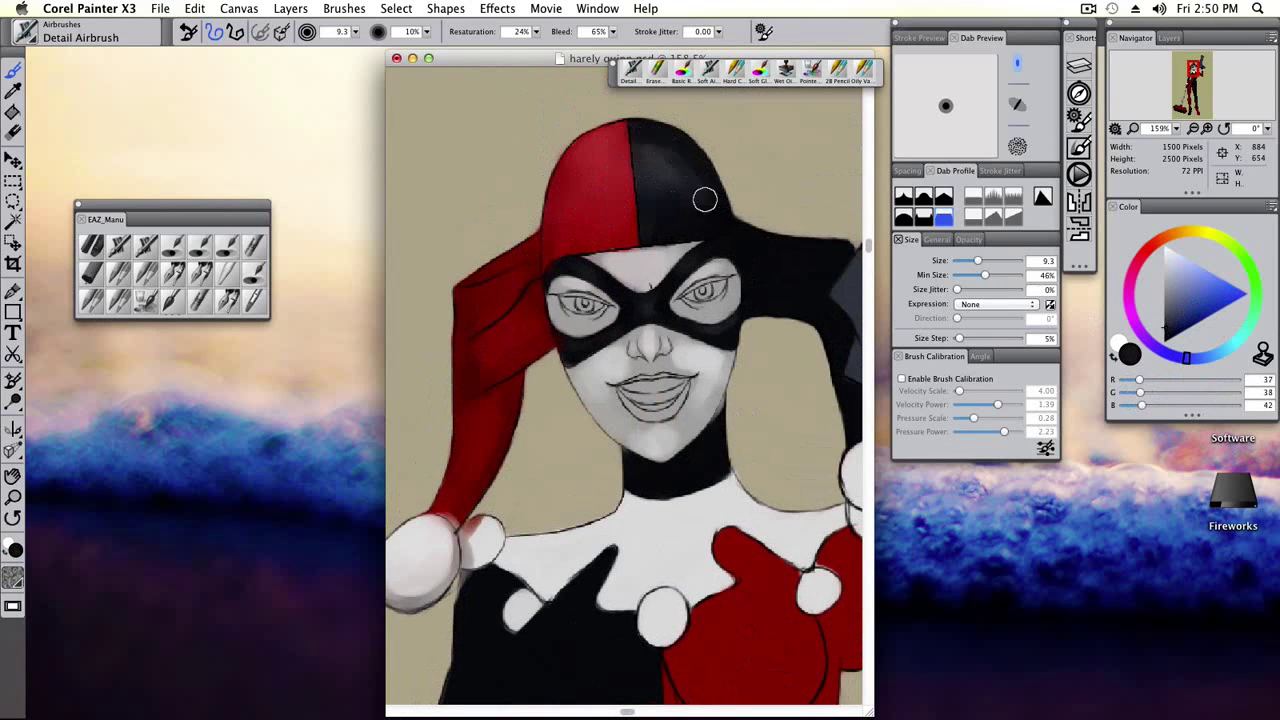
Blend sampled reds over the hood's red half and darken its outer edge with a deeper red.
left_click(569, 214, "alt")
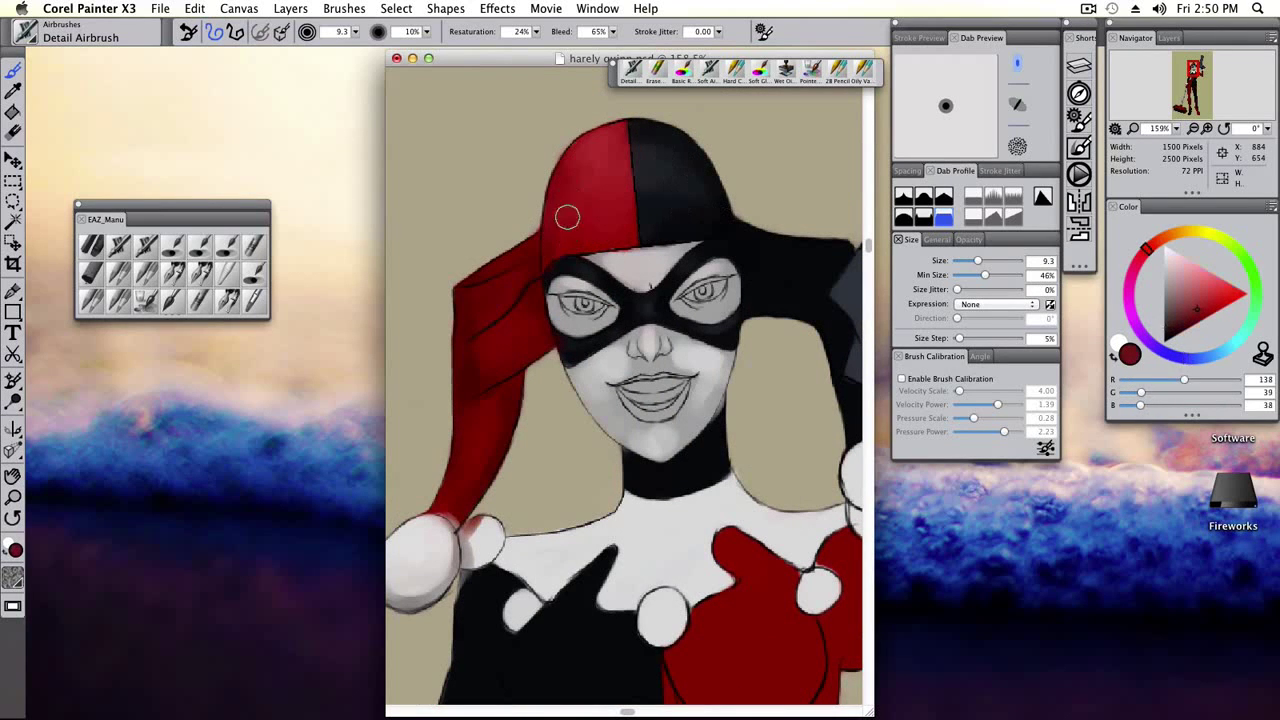
left_click(552, 217, "alt")
left_click(573, 179, "alt")
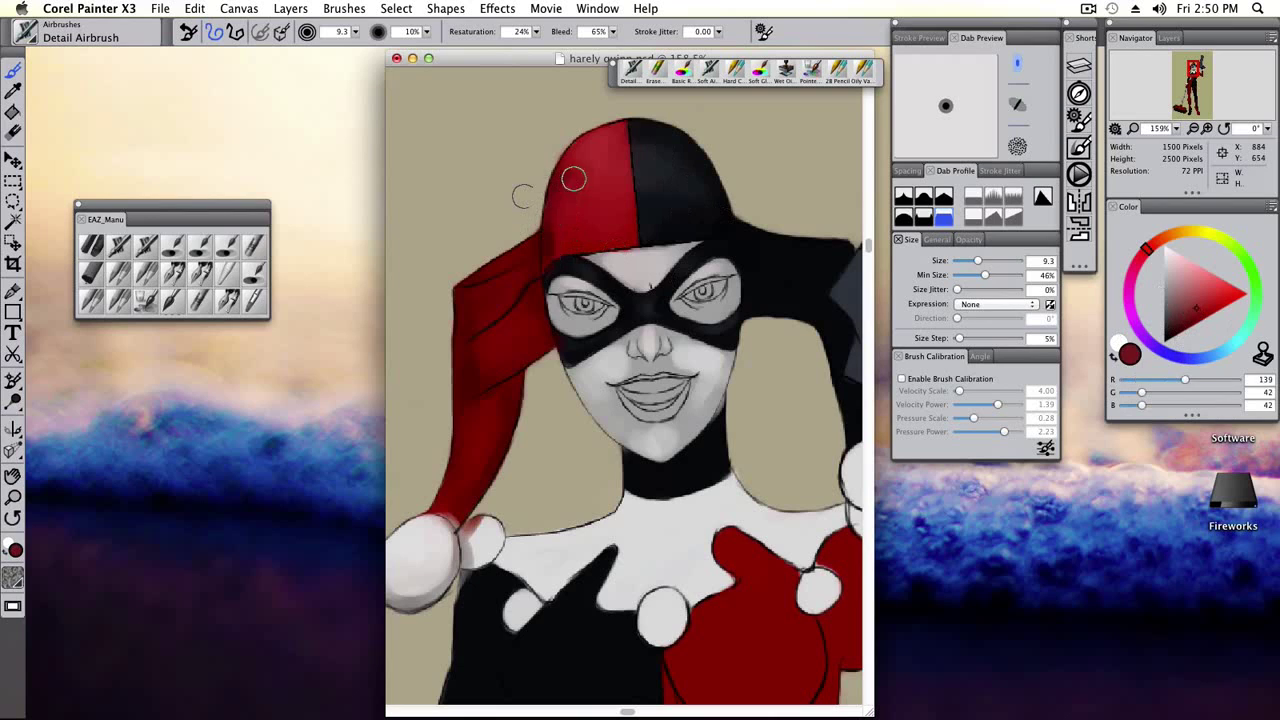
left_click(586, 134, "alt")
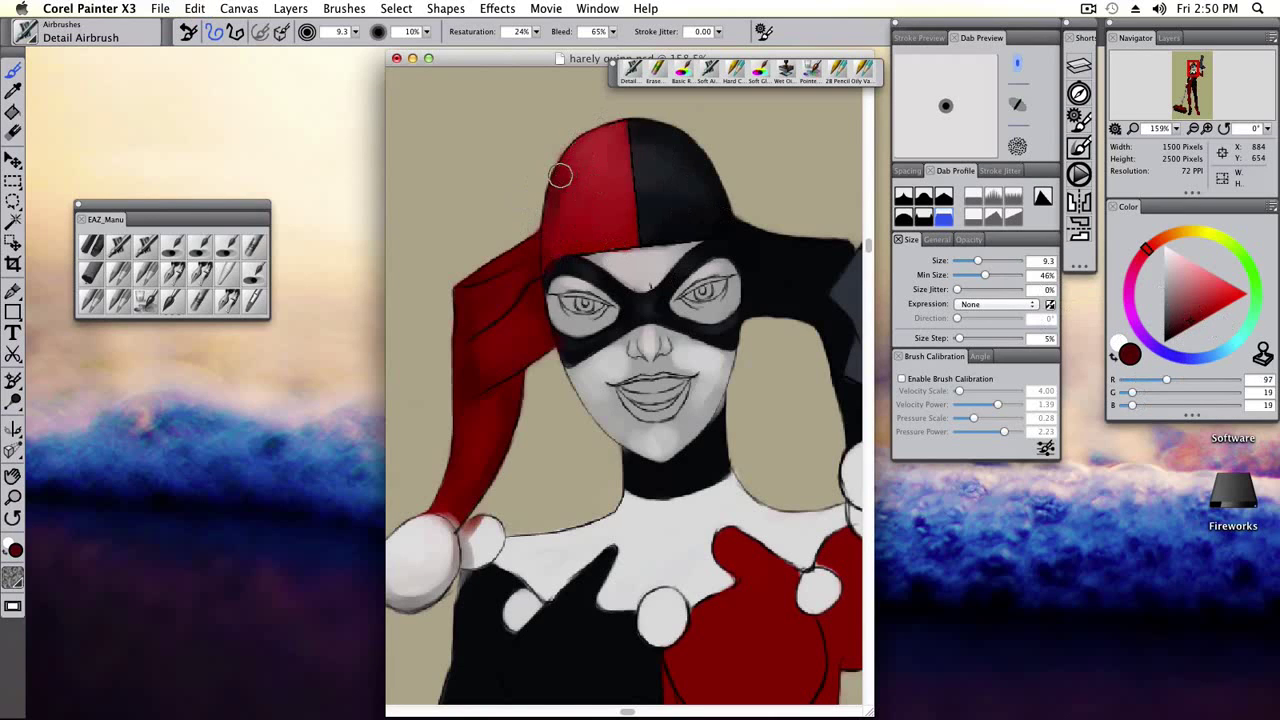
left_click(1184, 329)
Touch up the hood and mask edges beside the red tail with sampled colours and a smaller brush.
left_click(552, 277, "alt")
key("bracketleft")
key("bracketleft")
left_click(580, 360, "alt")
Airbrush a lighter red highlight onto the crown of the hood's red half at brush size 12.2.
key("bracketright")
key("bracketright")
left_click(606, 141, "alt")
key("bracketleft")
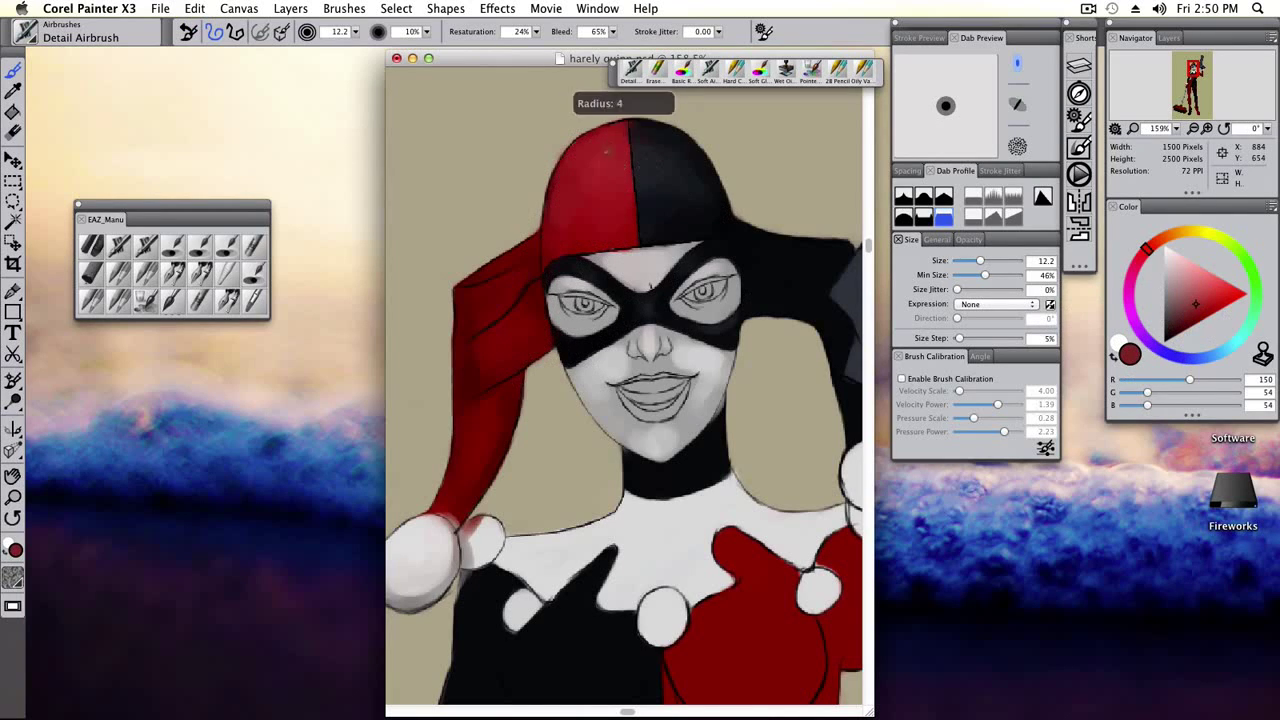
Touch up the crown of the hood's black half along the colour seam with sampled dark grey at brush size 8.8.
left_click(645, 124, "alt")
left_click(655, 171, "alt")
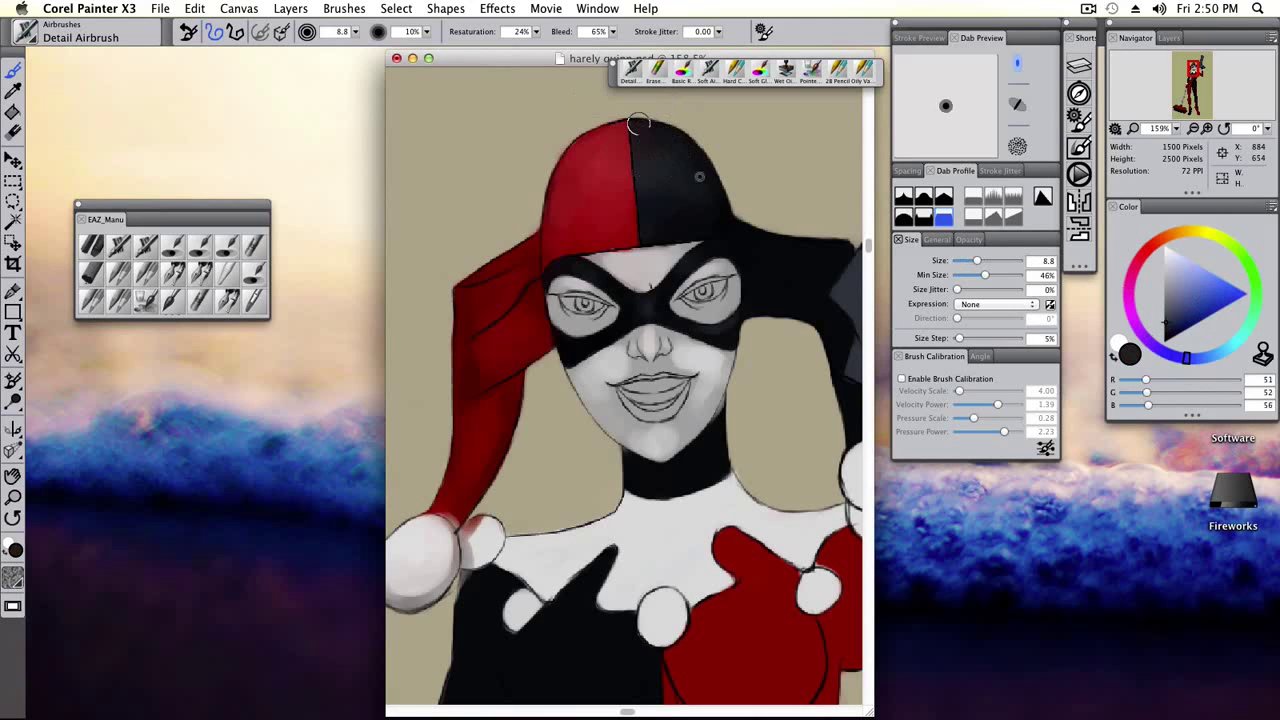
key("super+minus")
key("super+minus")
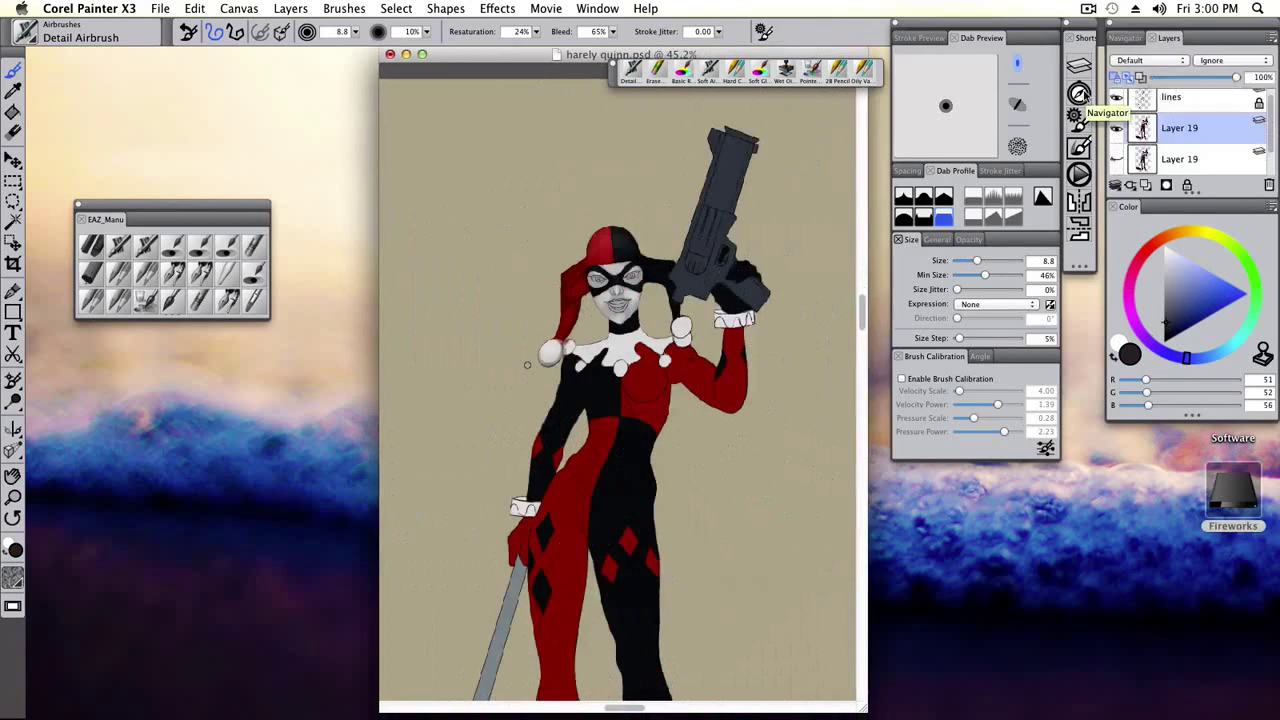
Smooth the face around the cheeks and mouth with sampled light grey at brush size 3.8.
left_click(1135, 37)
key("super+plus")
key("super+plus")
scroll(656, 217, "up", 5)
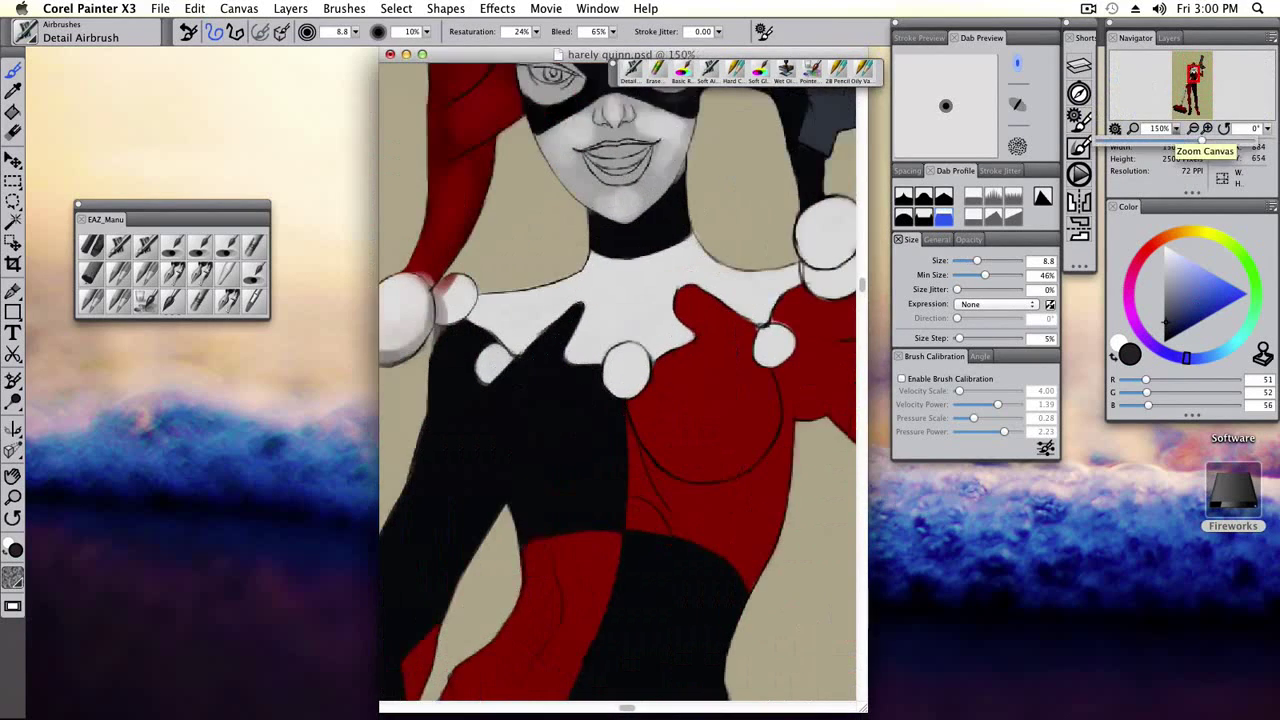
left_click(642, 293, "alt")
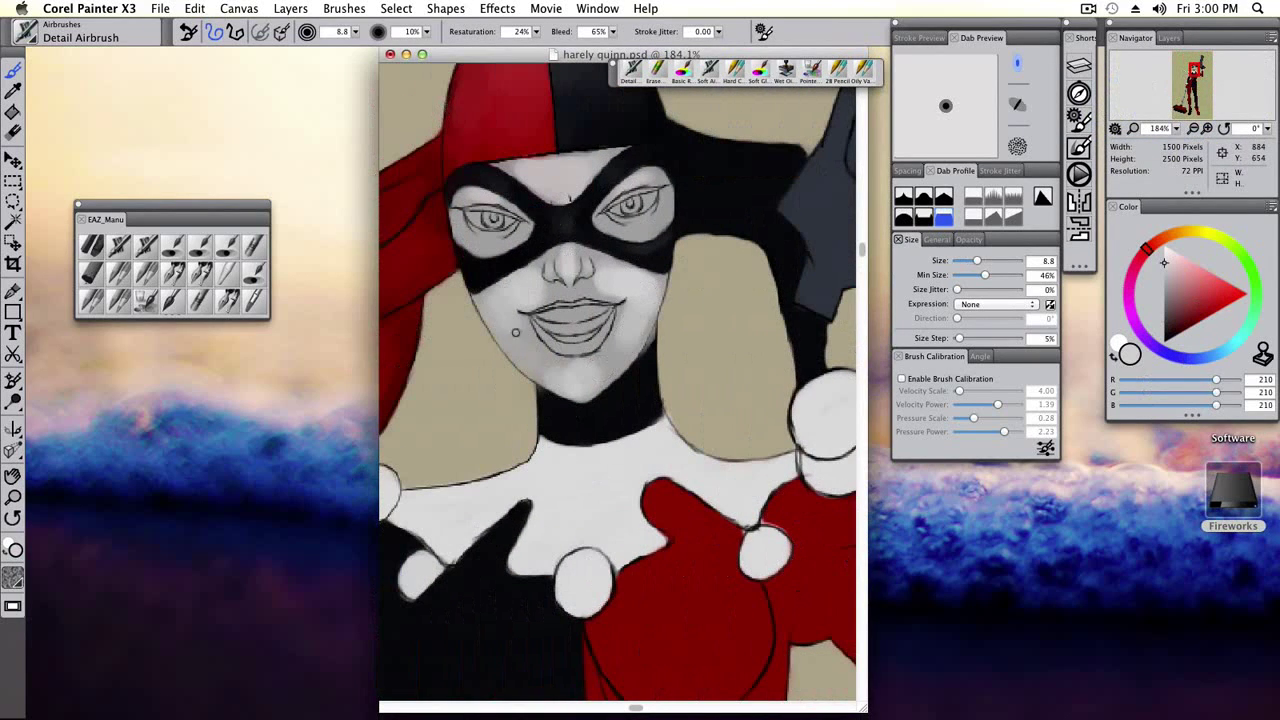
left_click_drag(487, 299, 549, 287)
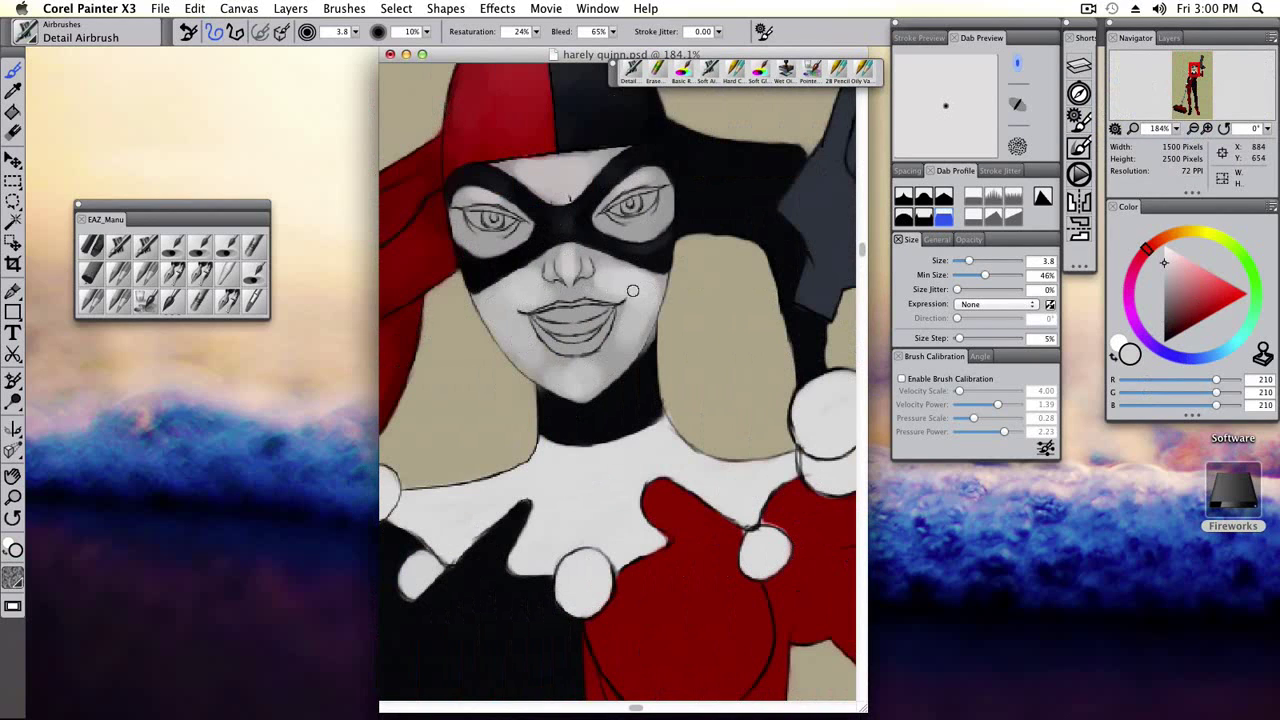
left_click(585, 292, "alt")
key("bracketleft")
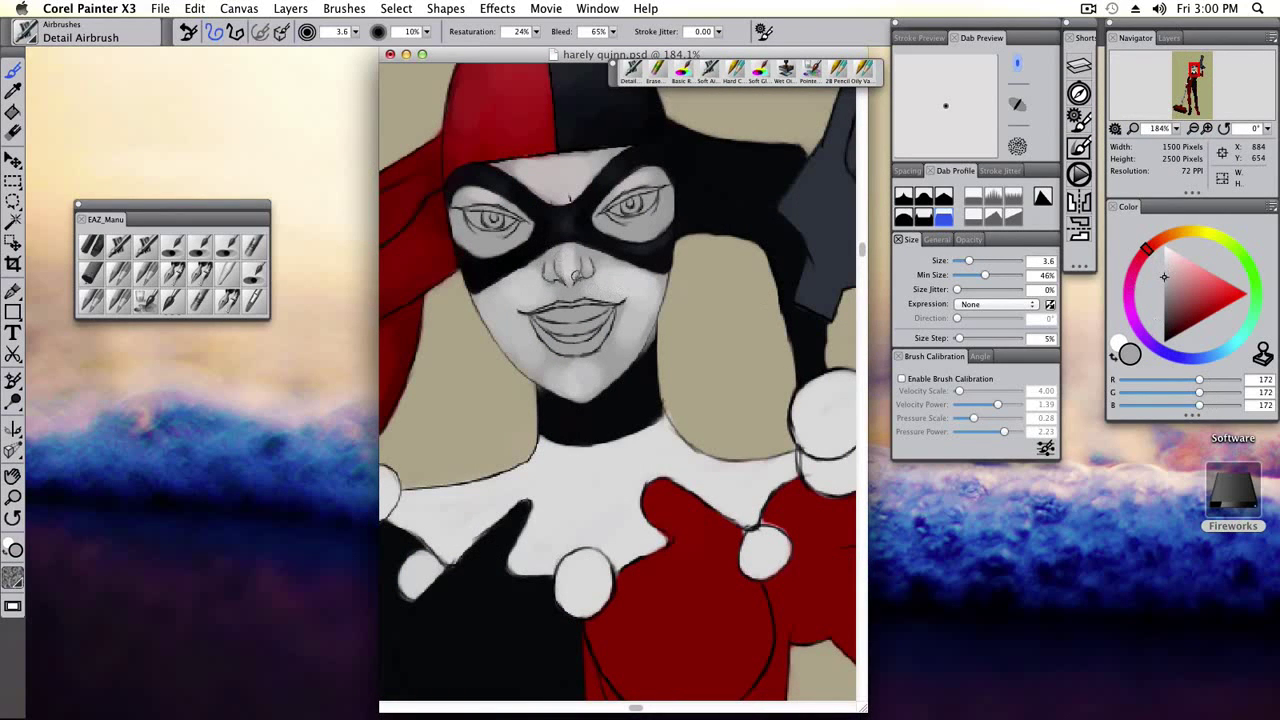
Shade the sides and nostrils of the nose with sampled dark and light greys at brush size 3.0.
scroll(632, 366, "up", 3)
key("bracketleft")
key("bracketleft")
key("bracketleft")
left_click(537, 234, "alt")
left_click(510, 215, "alt")
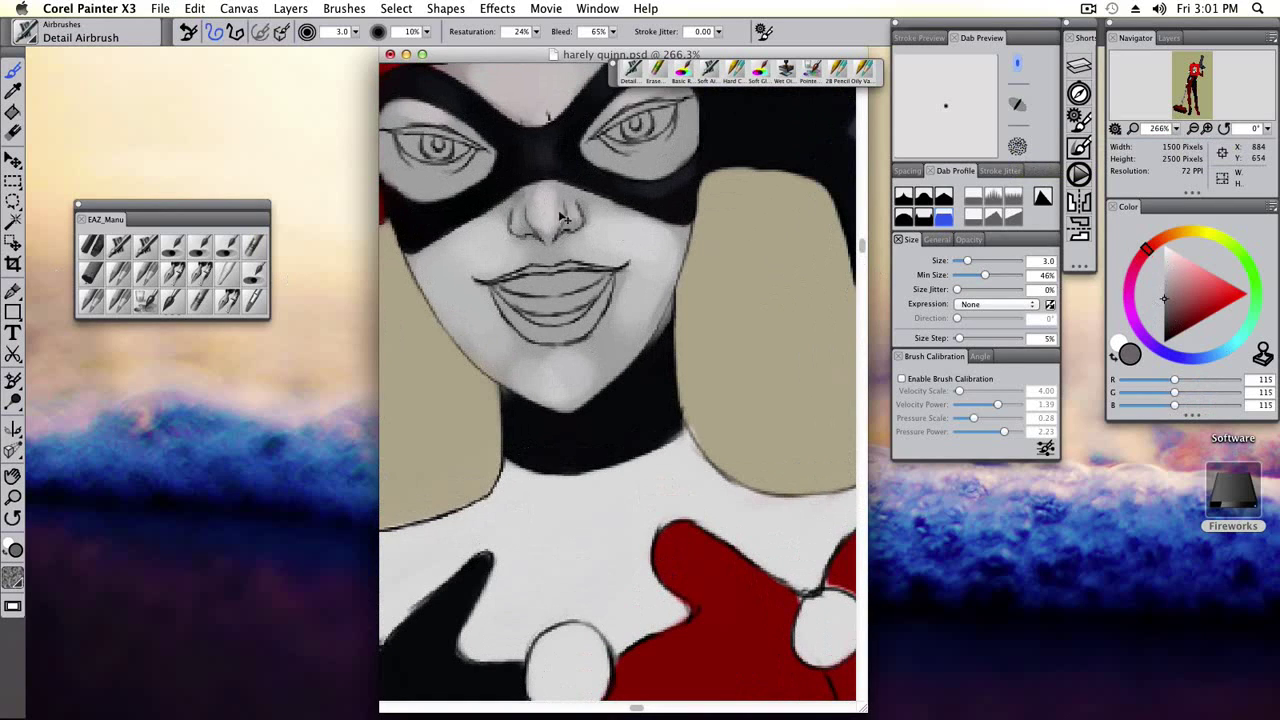
left_click(556, 215, "alt")
left_click(1137, 318)
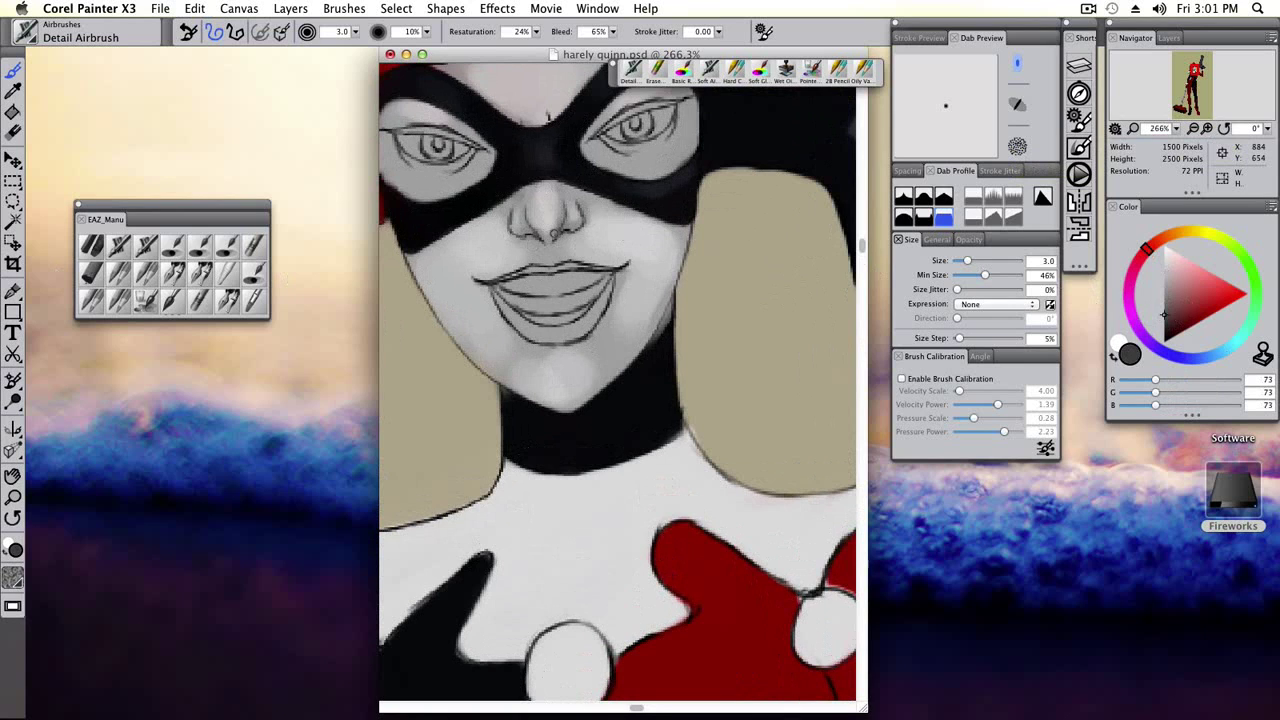
left_click(531, 219, "alt")
scroll(540, 240, "up", 3)
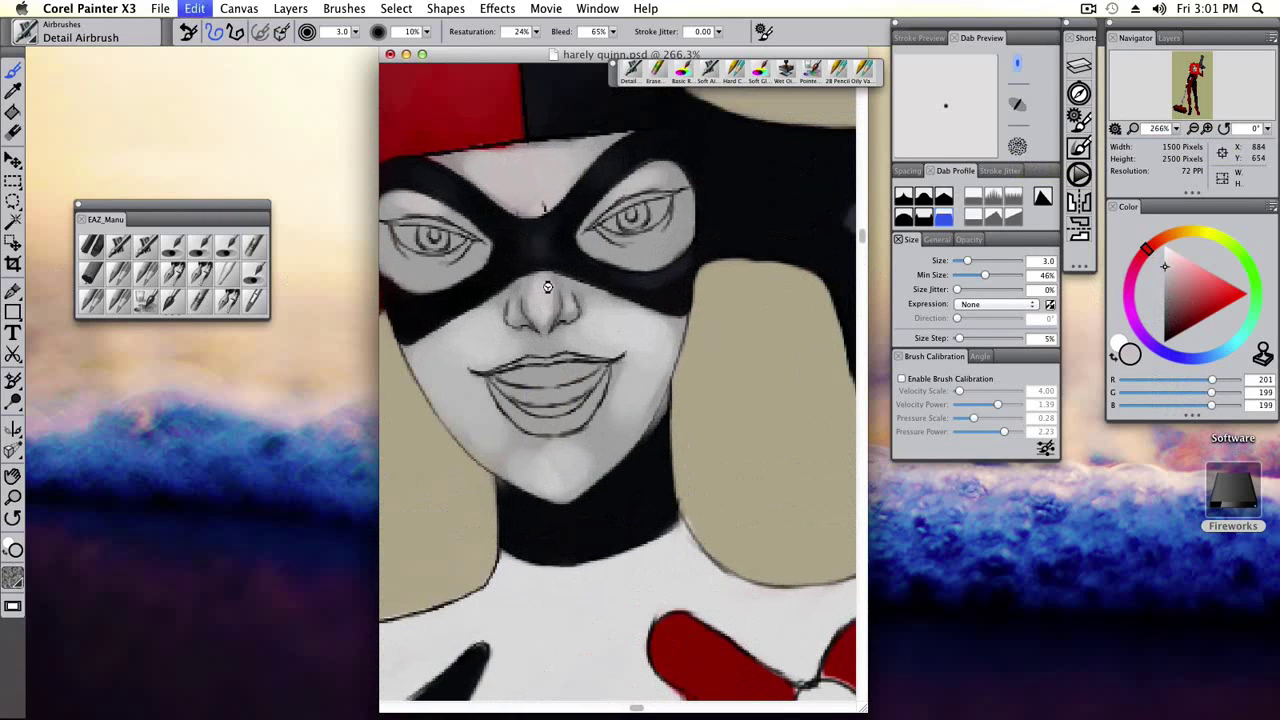
Touch up the mask with sampled near-black at brush size 6.8 and the cheek below it with light grey at size 4.6.
left_click(545, 232, "alt")
key("bracketright")
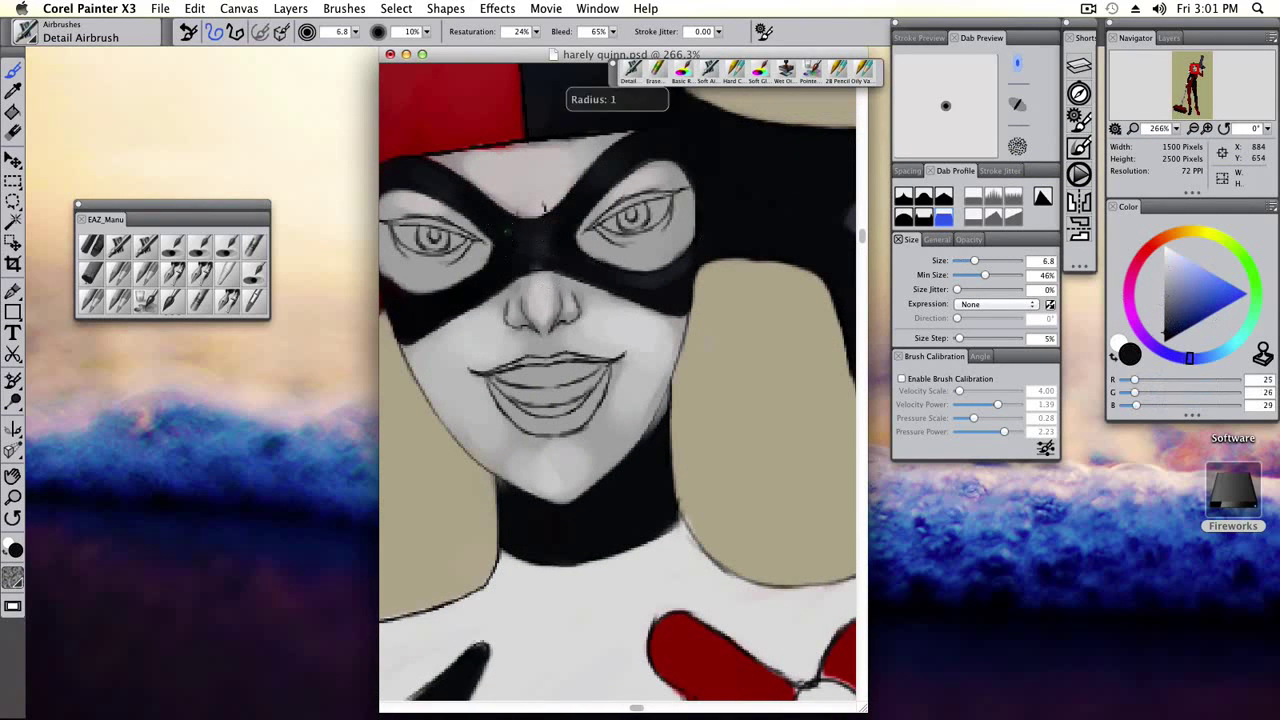
left_click(633, 282, "alt")
scroll(640, 300, "down", 3)
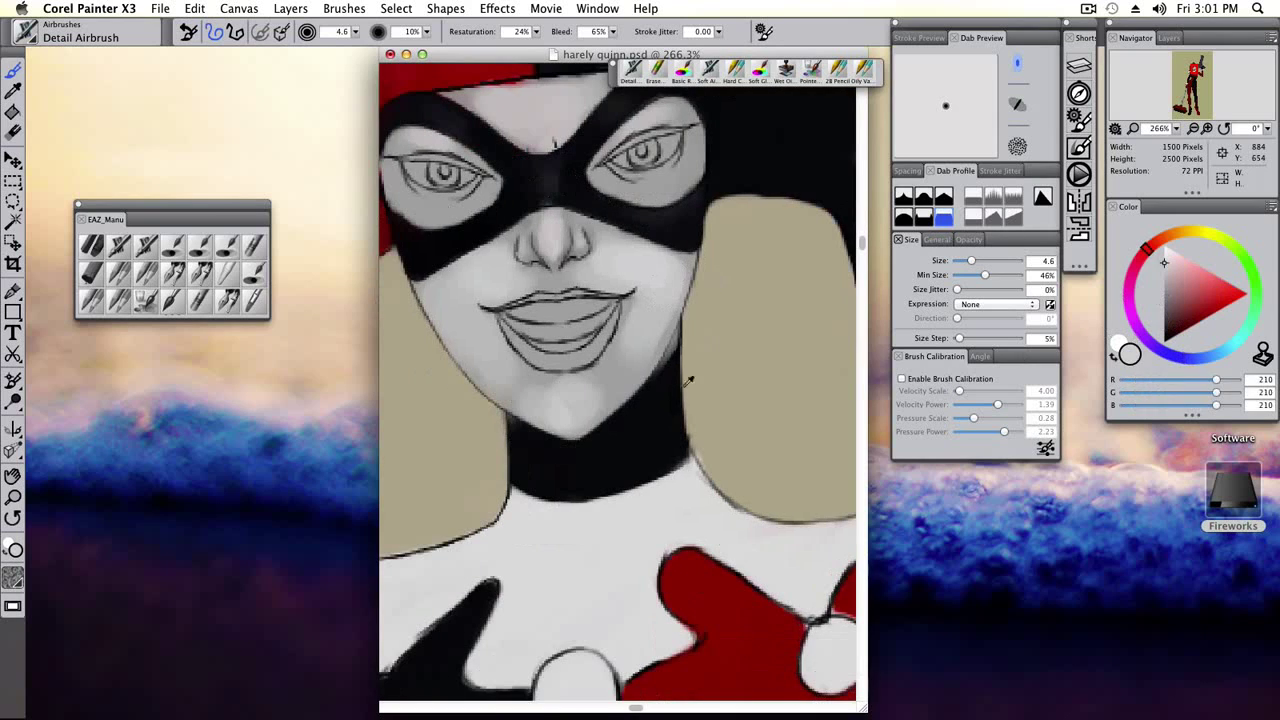
left_click(686, 380, "alt")
key("super+z")
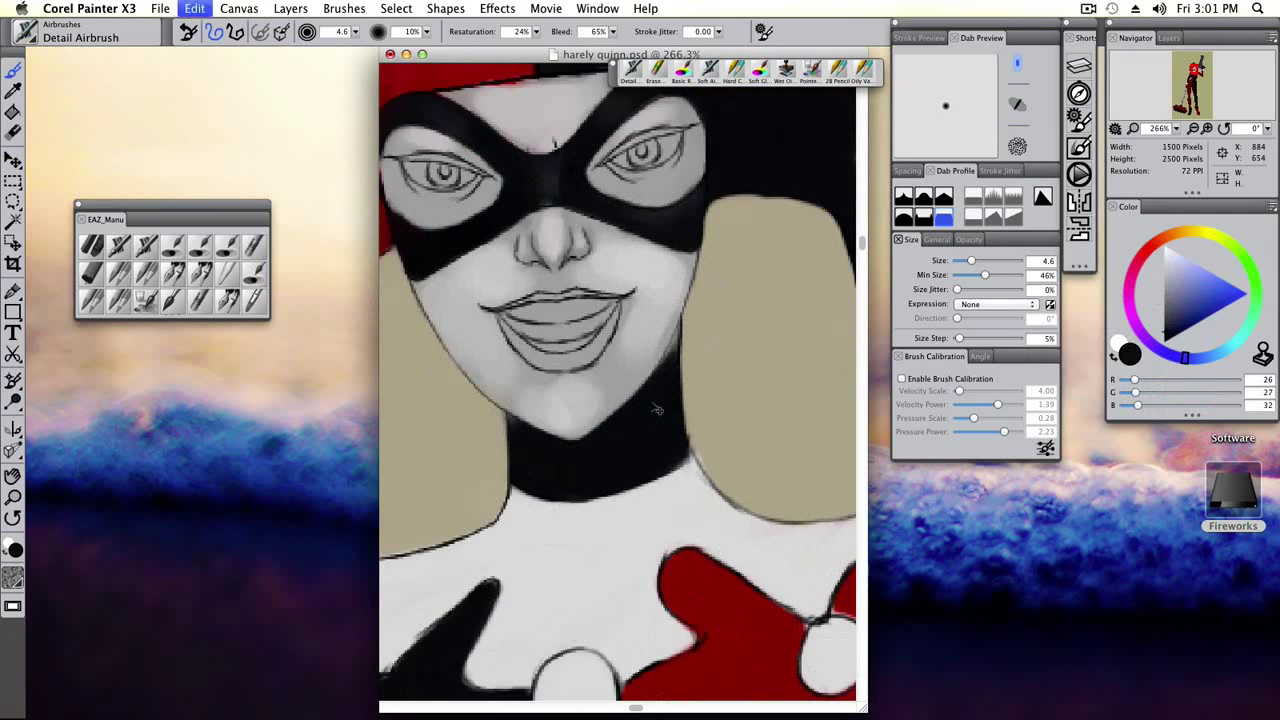
Blend sampled light greys over both cheeks with the Detail Airbrush at brush sizes 3.5 to 4.4.
left_click(227, 245)
left_click(500, 395, "alt")
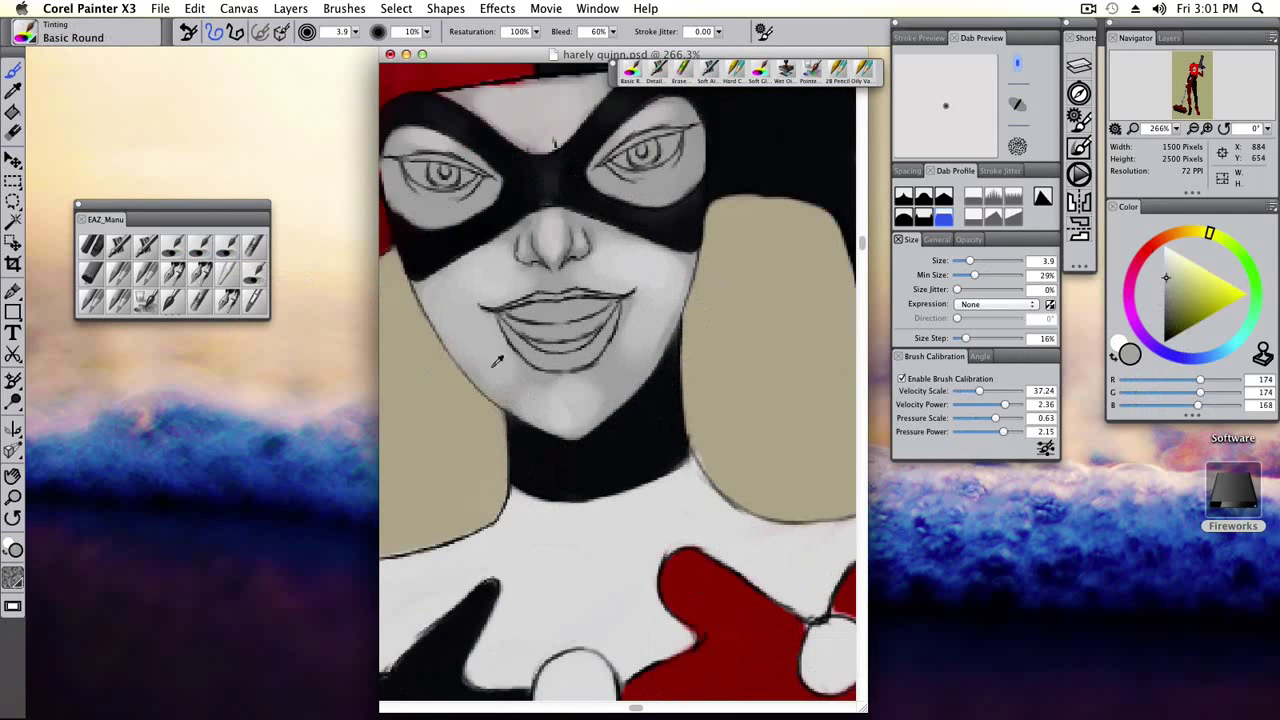
key("super+1")
left_click(508, 374, "alt")
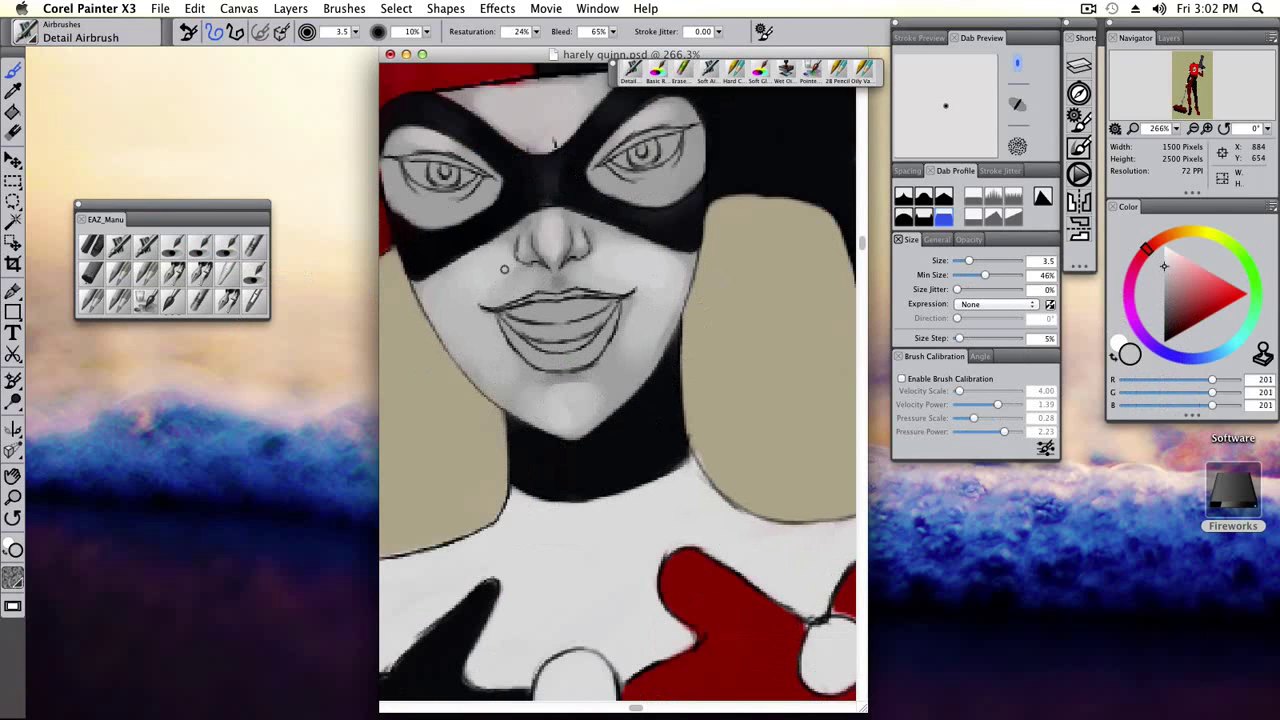
left_click(616, 253, "alt")
left_click(645, 274, "alt")
left_click(468, 305, "alt")
left_click(629, 290, "alt")
key("bracketright")
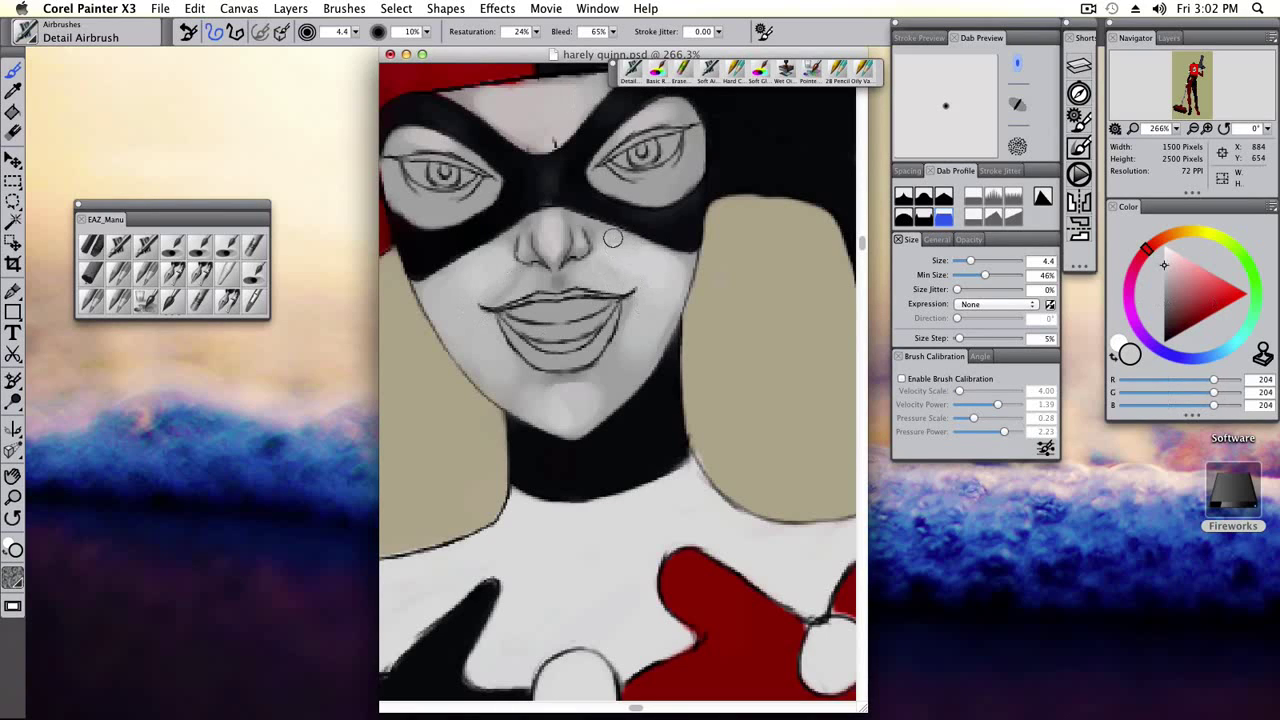
Shade around the lips with sampled mid greys, and soften the chin and jawline with the Basic Round brush at size 7.7.
left_click(618, 332, "alt")
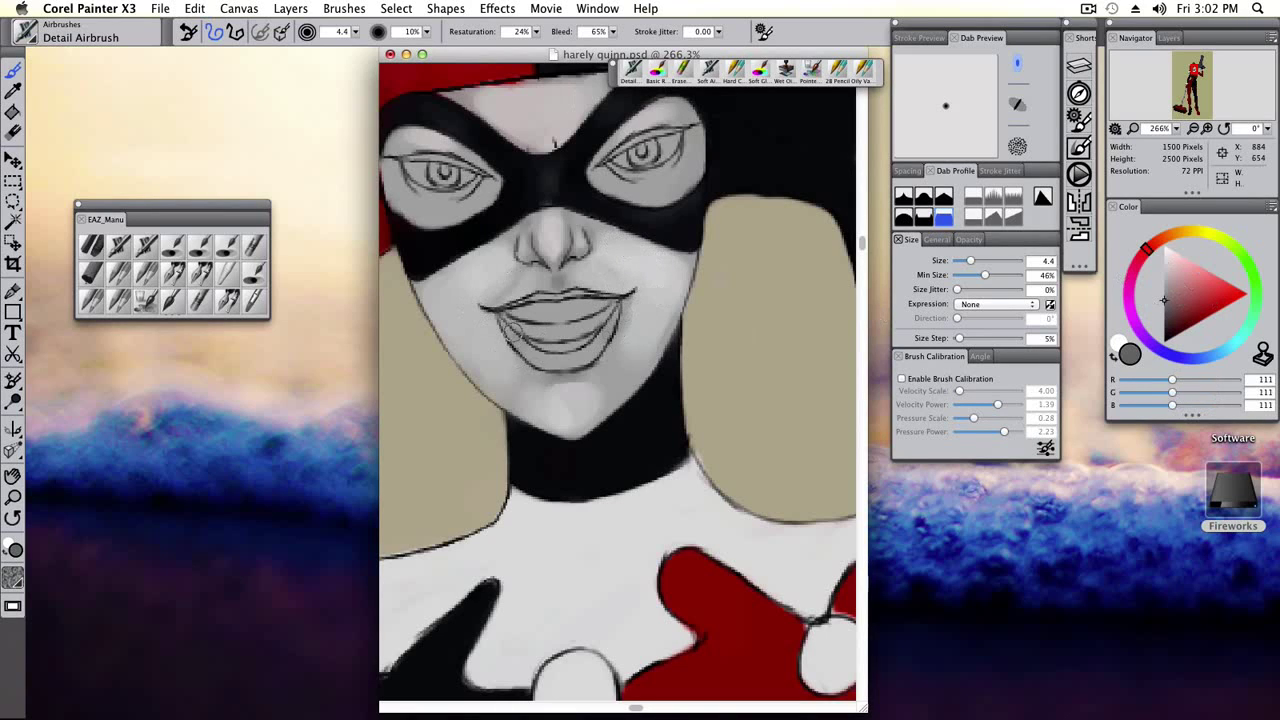
left_click(567, 398, "alt")
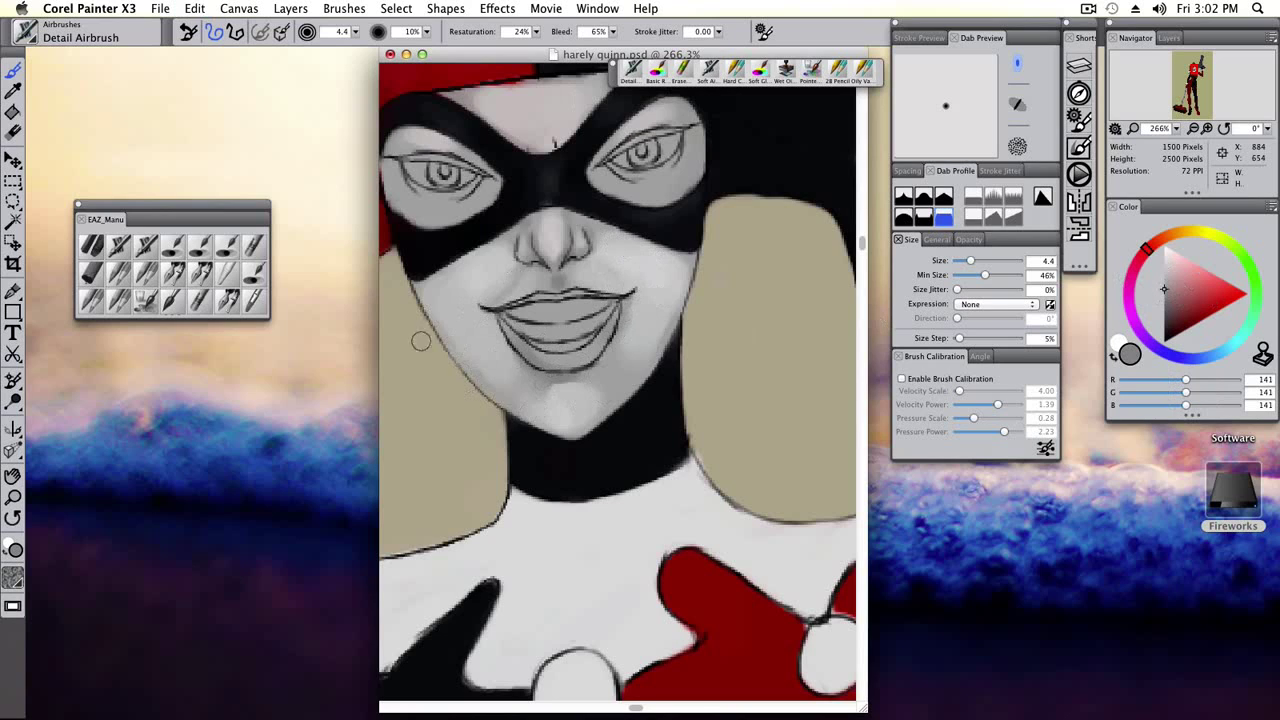
left_click(200, 272)
left_click(603, 433, "alt")
left_click(199, 246)
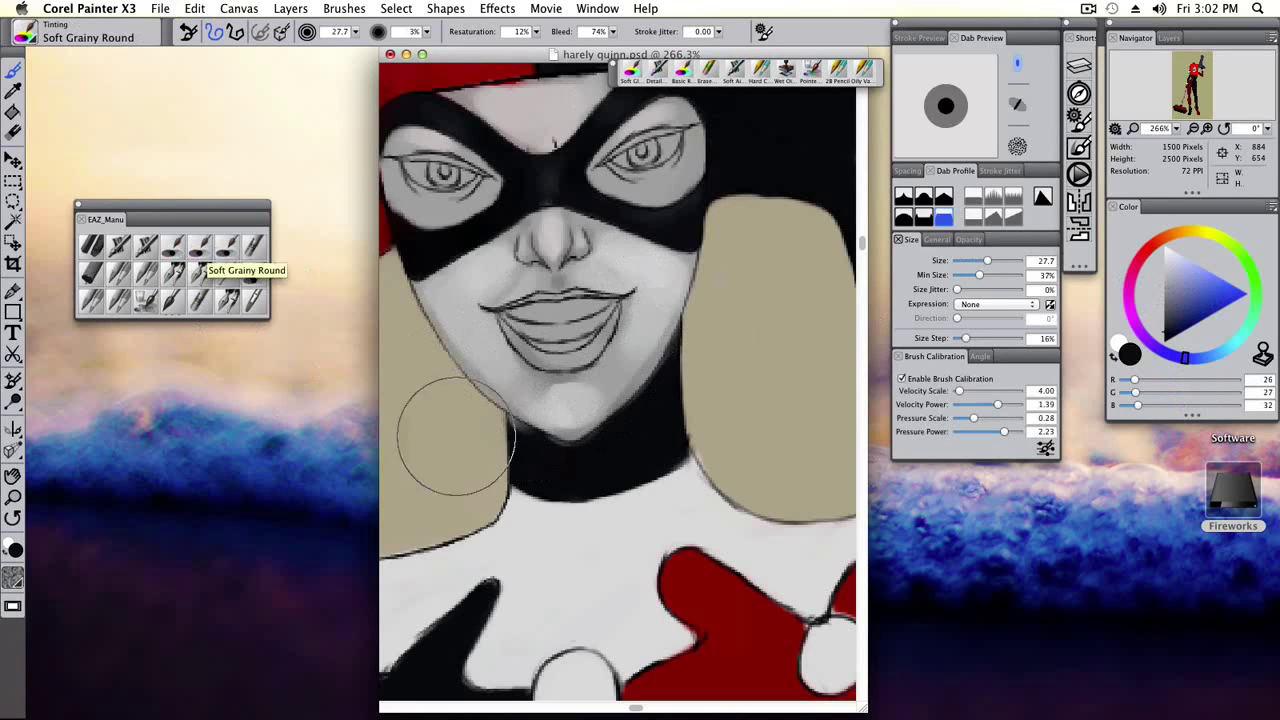
left_click(92, 272)
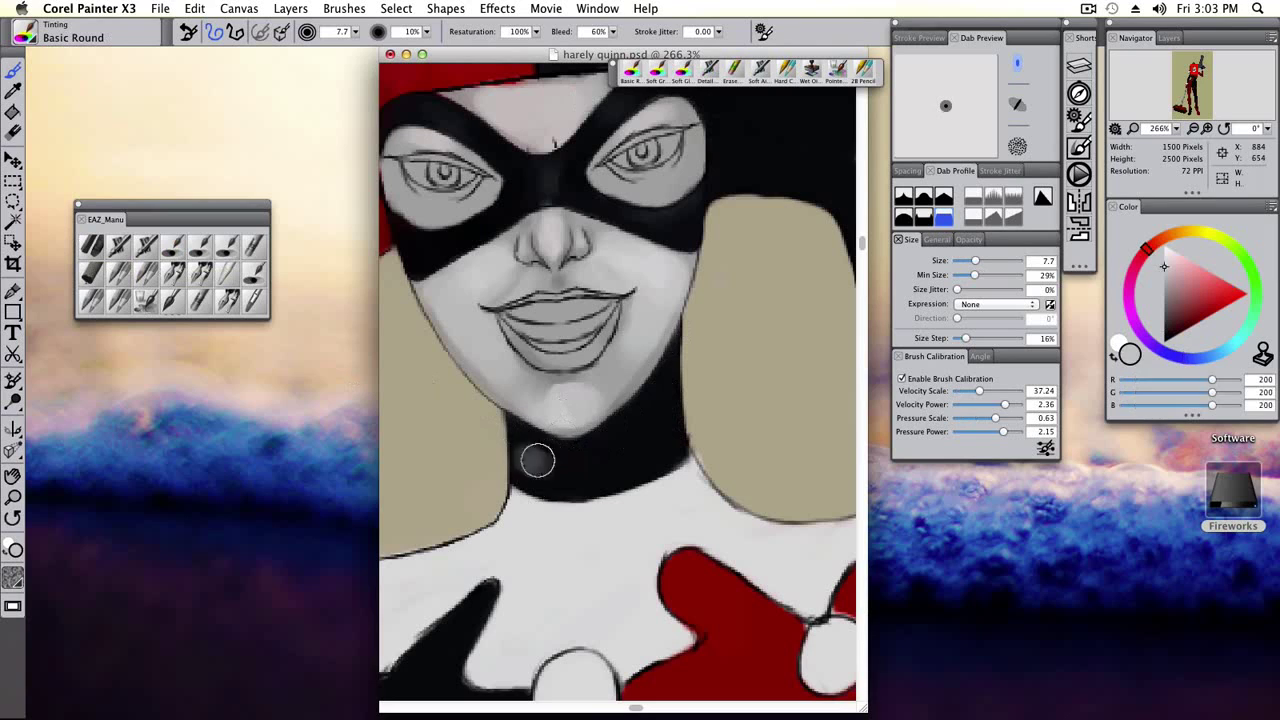
Airbrush dark grey shading onto the black neck at Detail Airbrush size 8.9 and soften it with the Blender.
left_click(119, 246)
left_click(1164, 320)
key("bracketright")
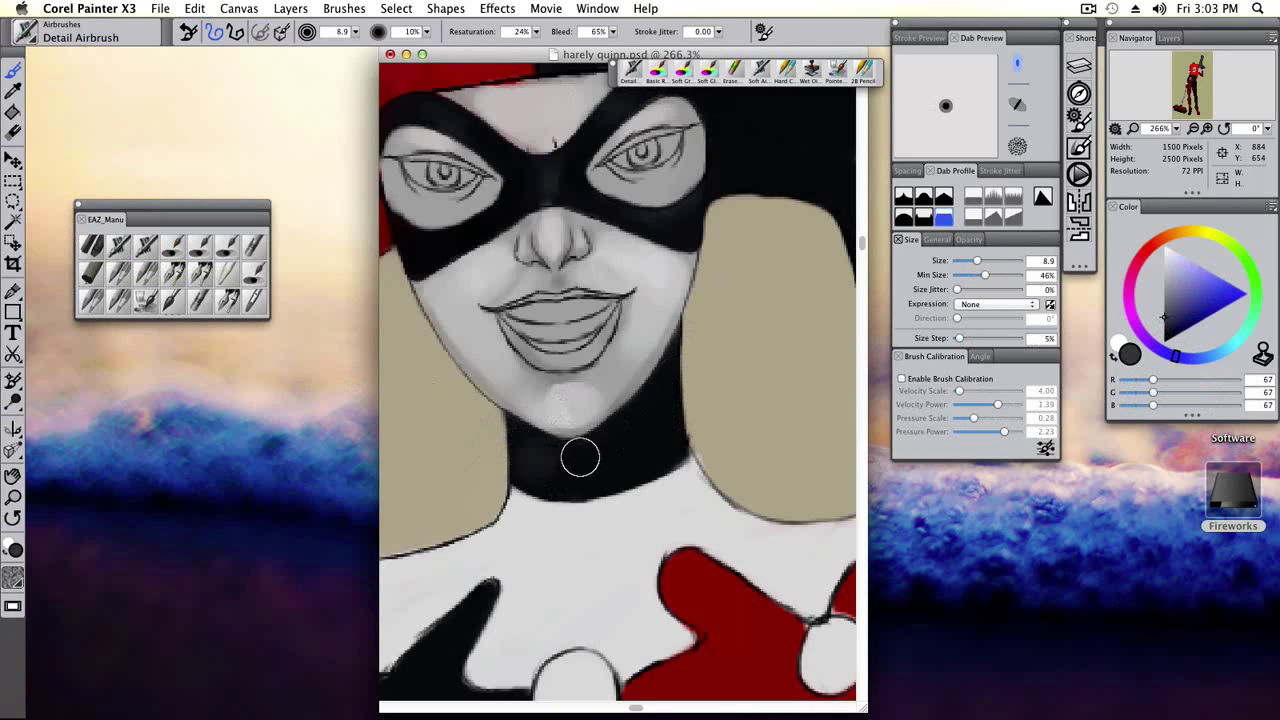
left_click(630, 468, "alt")
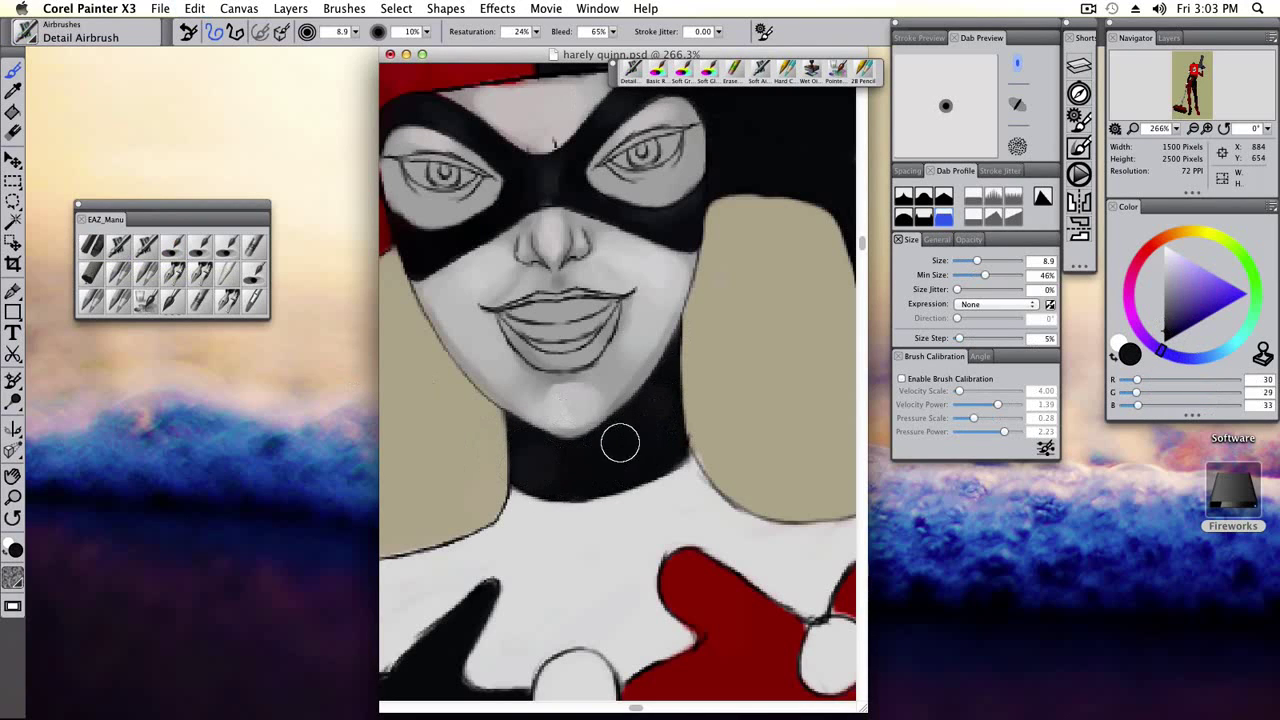
left_click(252, 245)
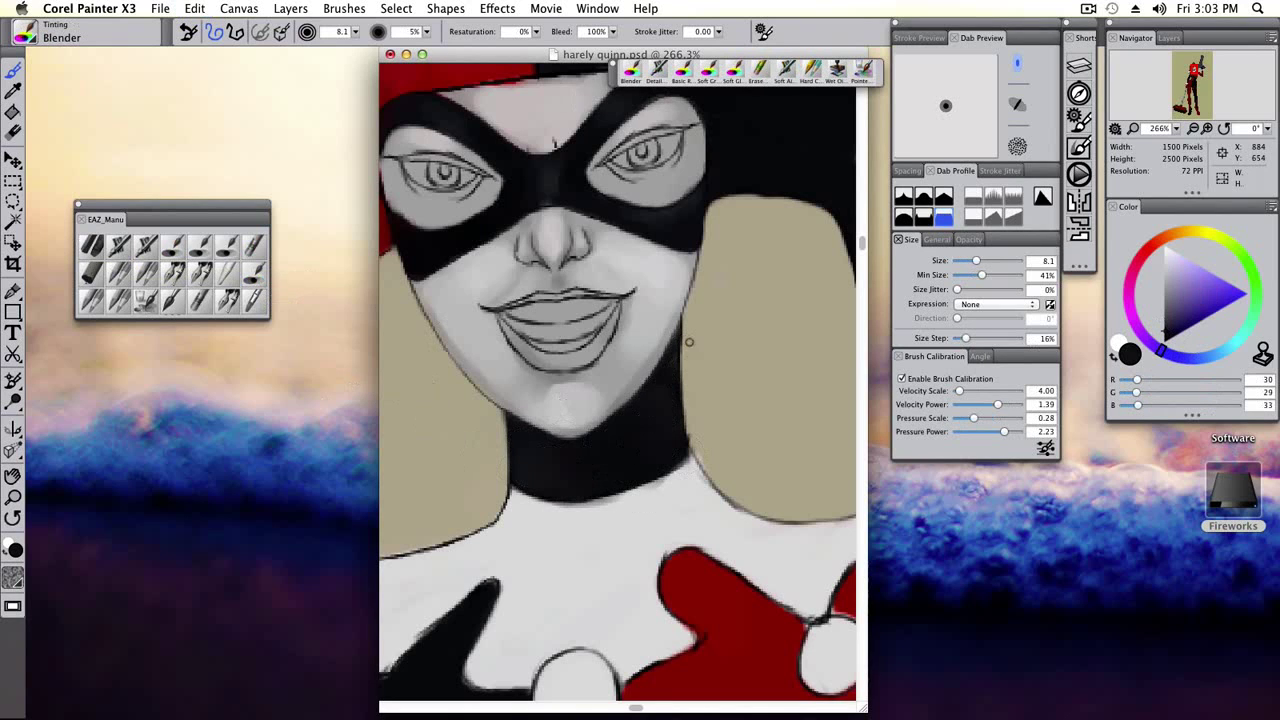
Clean the neck's lower edge with light grey Soft Airbrush at size 2.9, and soften the neck with Pointed Simple Water at size 9.1.
left_click(146, 265)
scroll(586, 543, "down", 3)
left_click(580, 458, "alt")
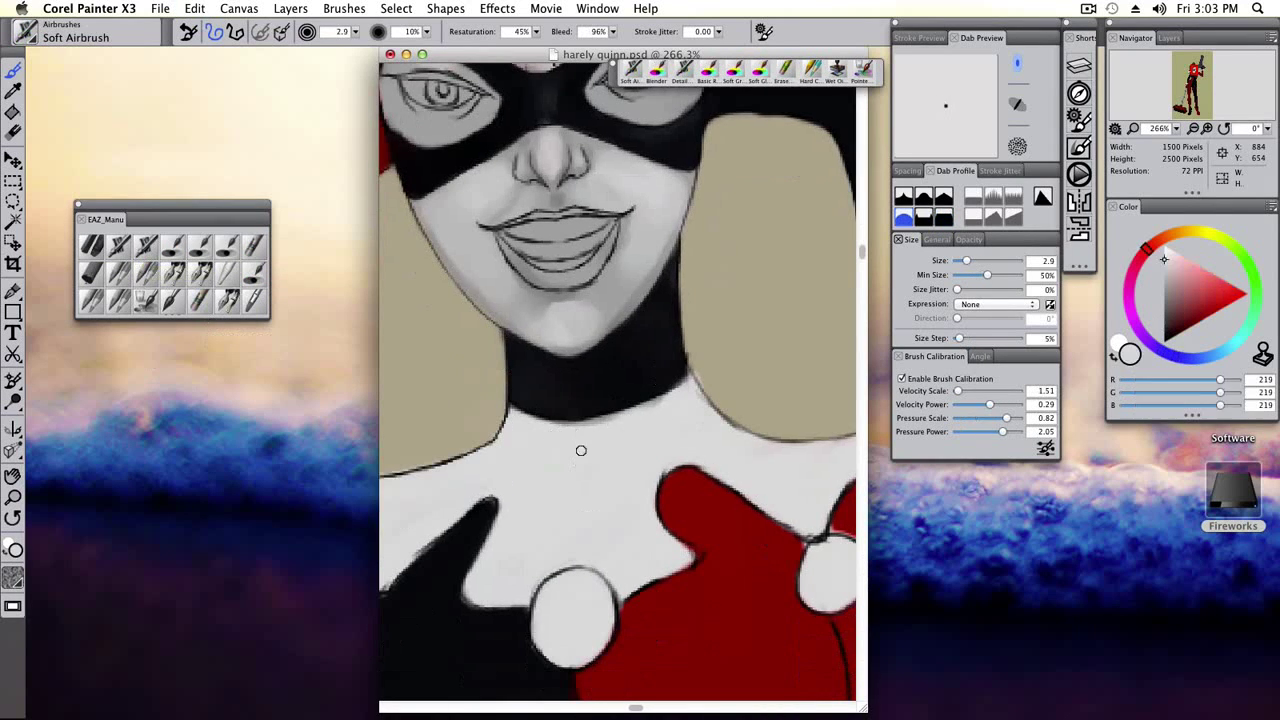
left_click(200, 298)
key("super+z")
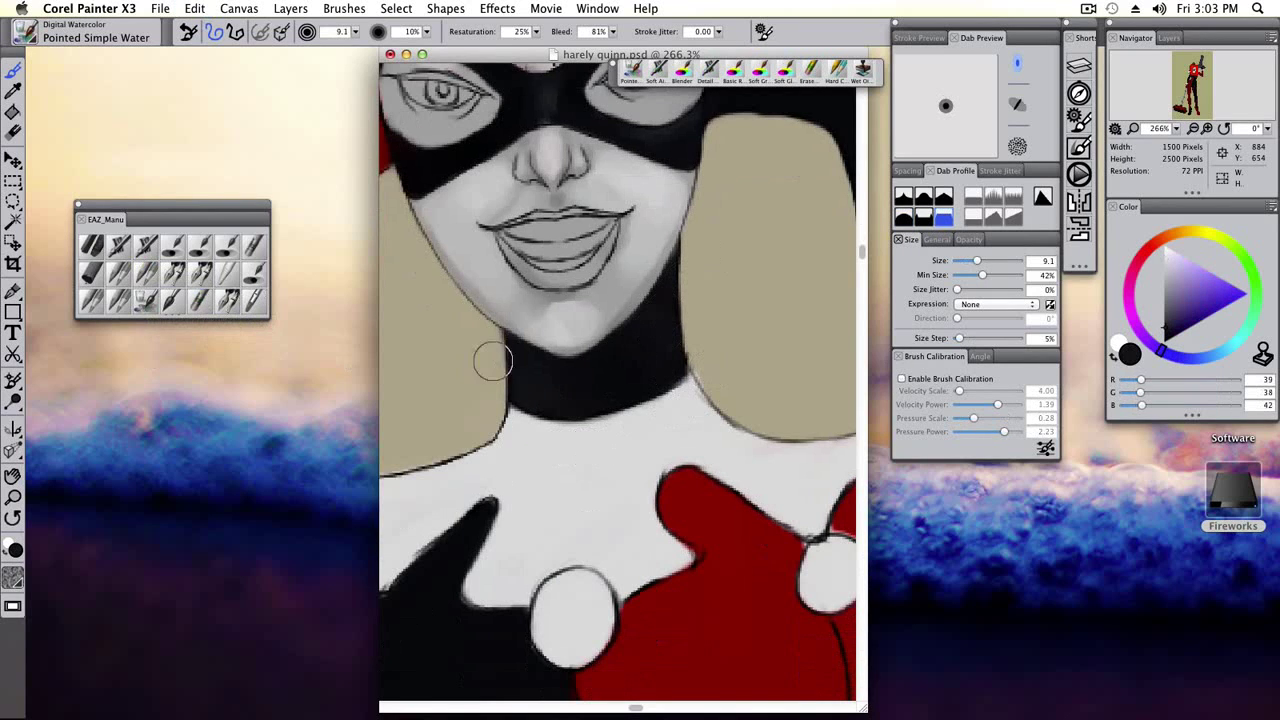
Refine the mask with sampled near-black at Detail Airbrush size 3.9, and lighten the skin inside the eye openings at size 4.5.
scroll(571, 477, "up", 3)
left_click(119, 245)
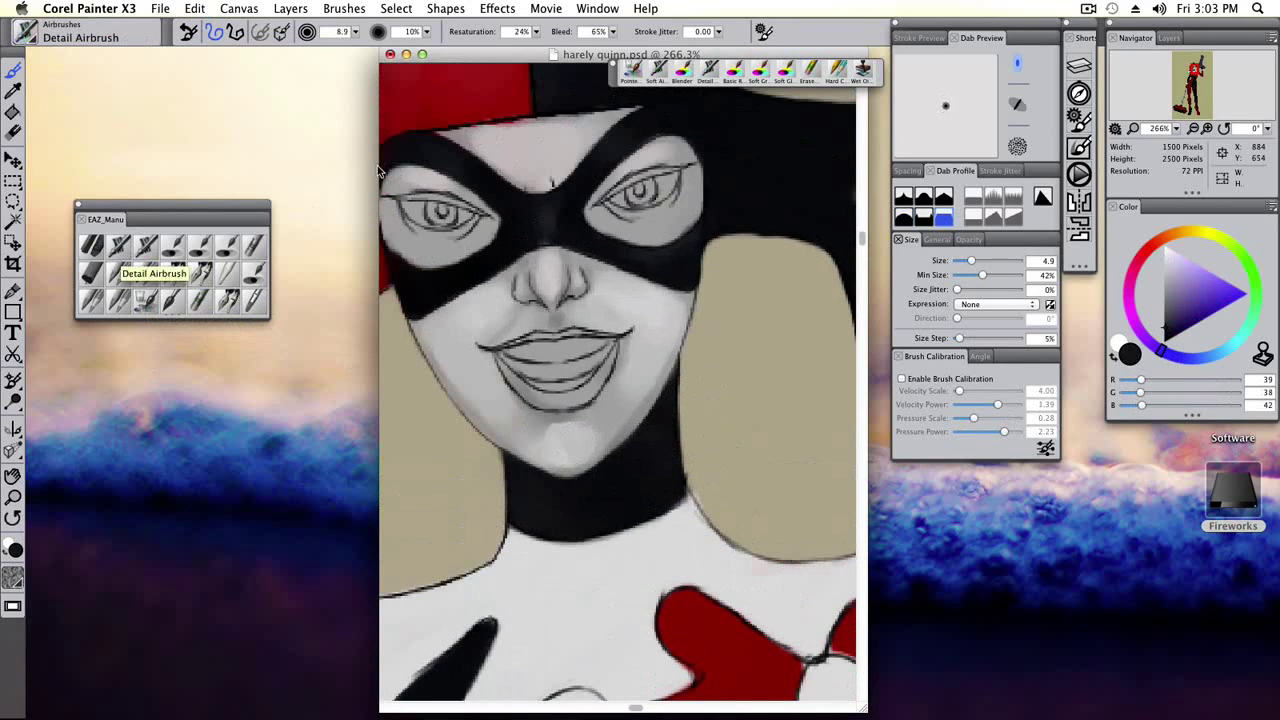
left_click(439, 150, "alt")
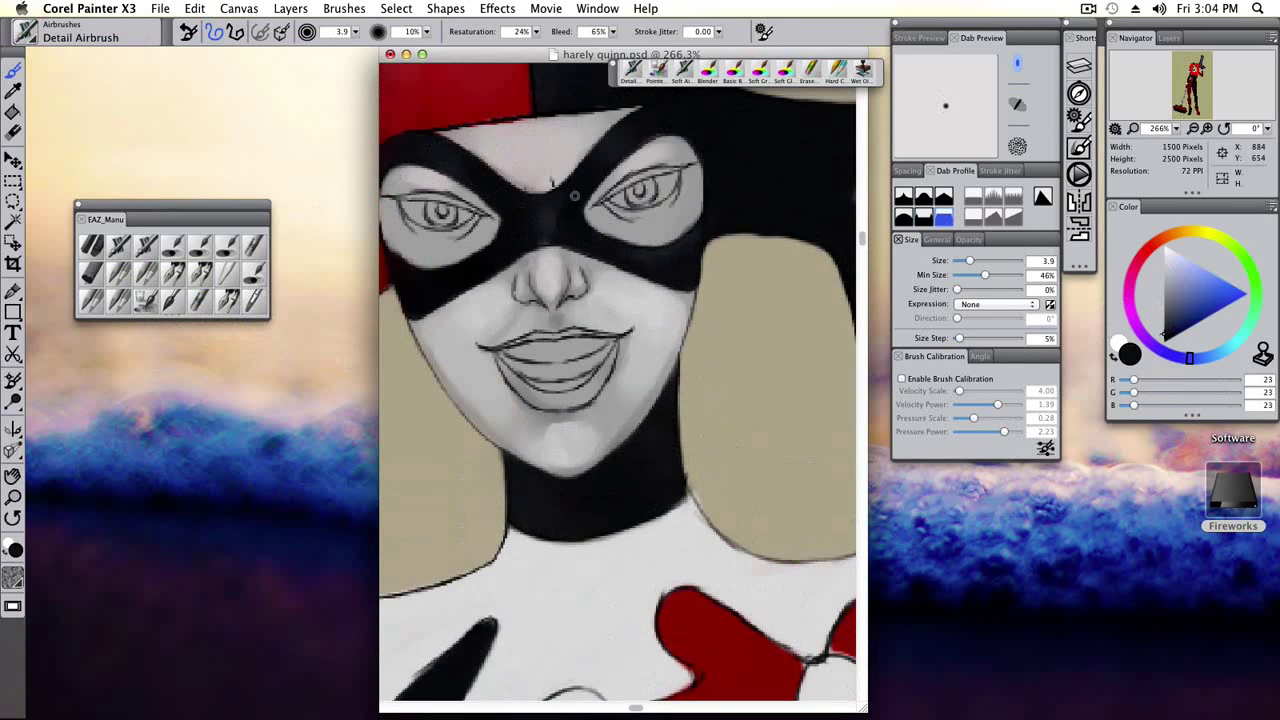
key("shift+s")
left_click_drag(410, 240, 465, 265)
key("]")
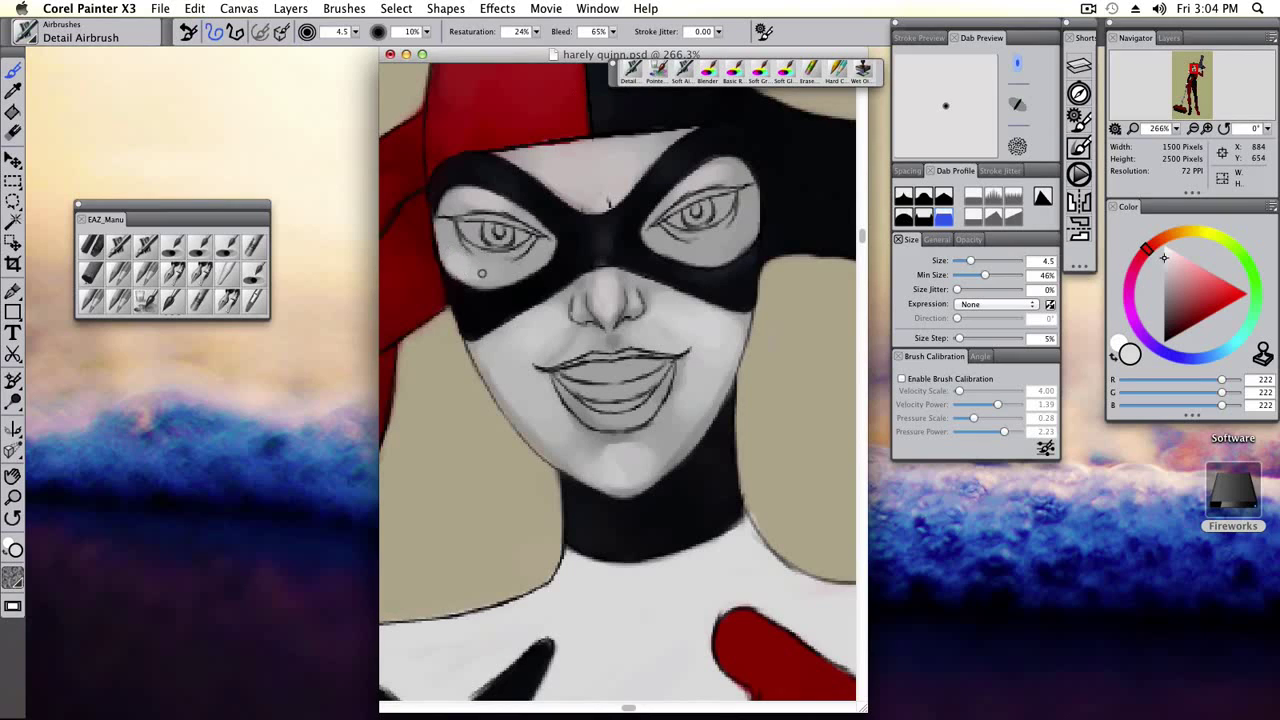
Refine the mask and hood edges beside the face with sampled dark red, black and near-black at brush size 4.5.
left_click(740, 230, "alt")
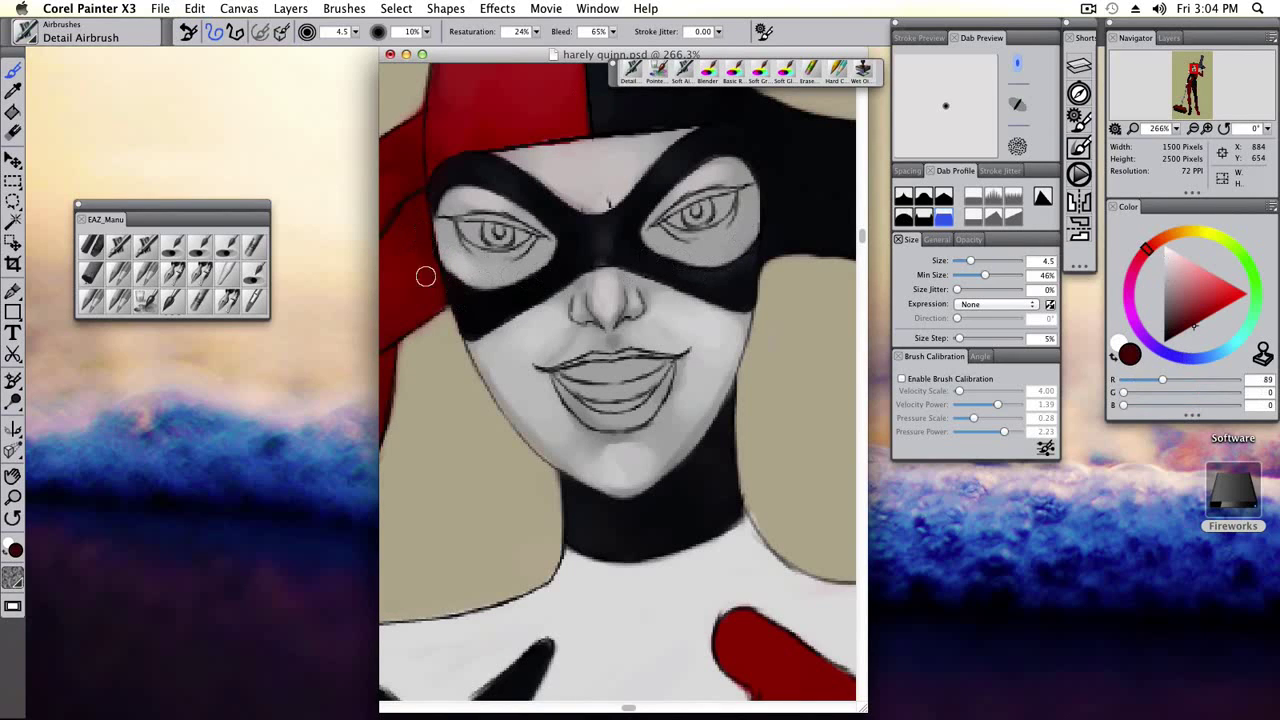
left_click(468, 163, "alt")
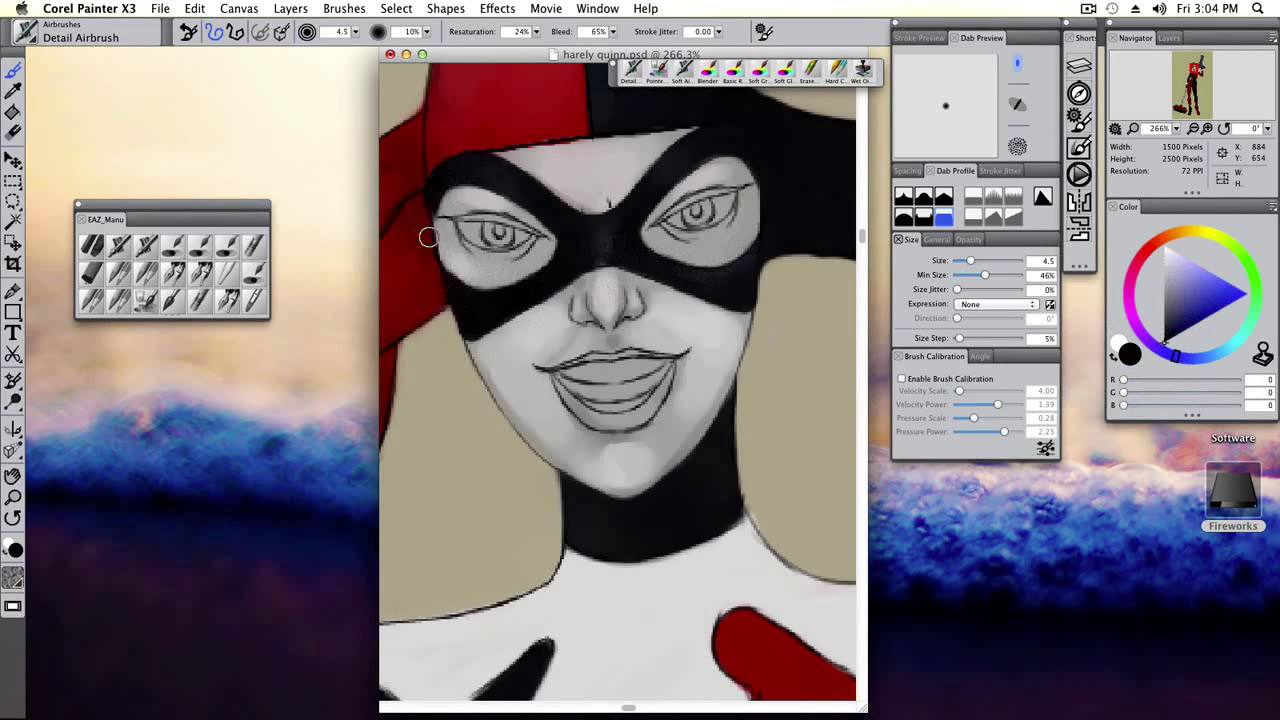
scroll(460, 128, "up", 5)
left_click(776, 370, "alt")
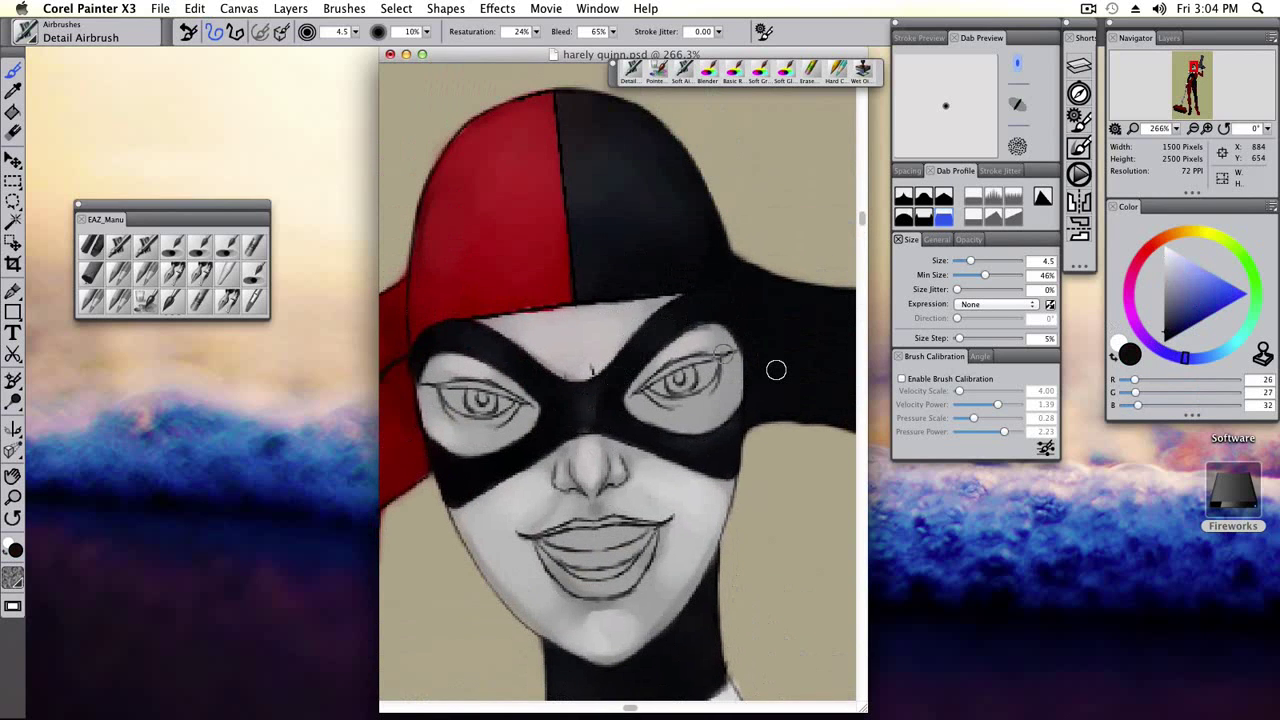
left_click(1208, 129)
left_click(1208, 129)
left_click(1208, 129)
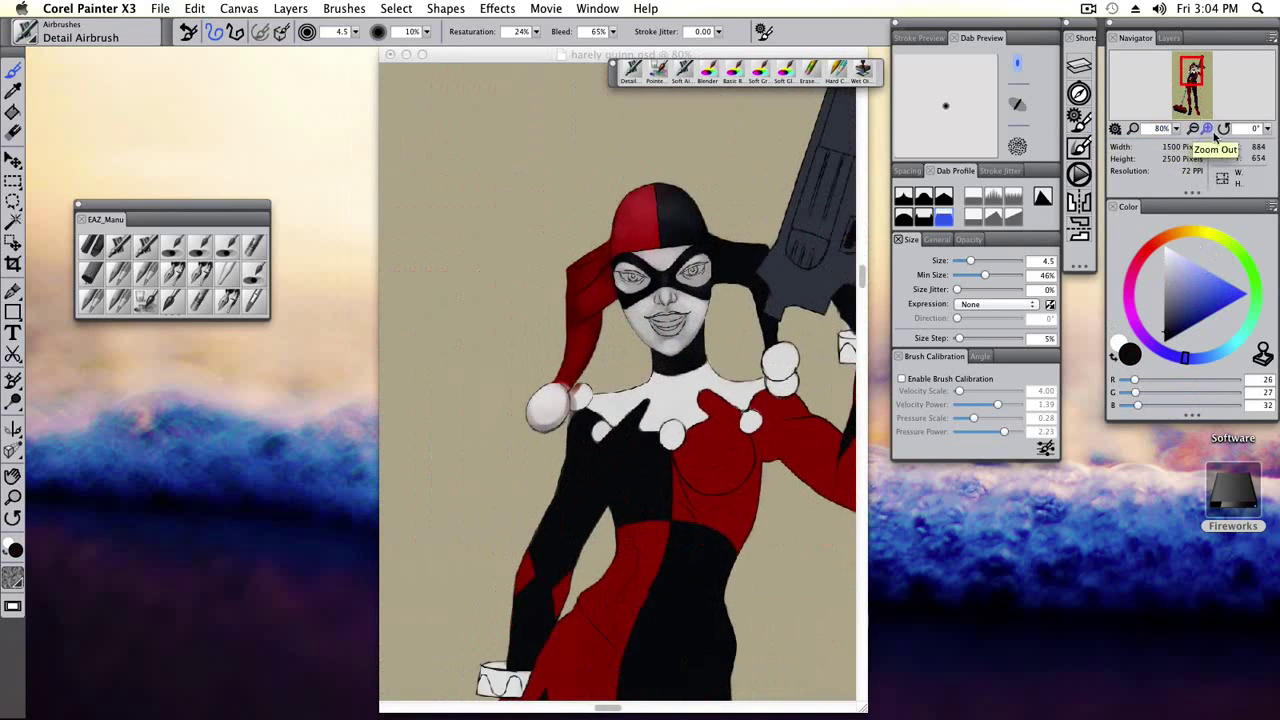
Paint light grey over the small pom-pom at the red tail's end and darken its contour with dark grey at size 4.1.
scroll(560, 340, "up", 5)
left_click(557, 307, "alt")
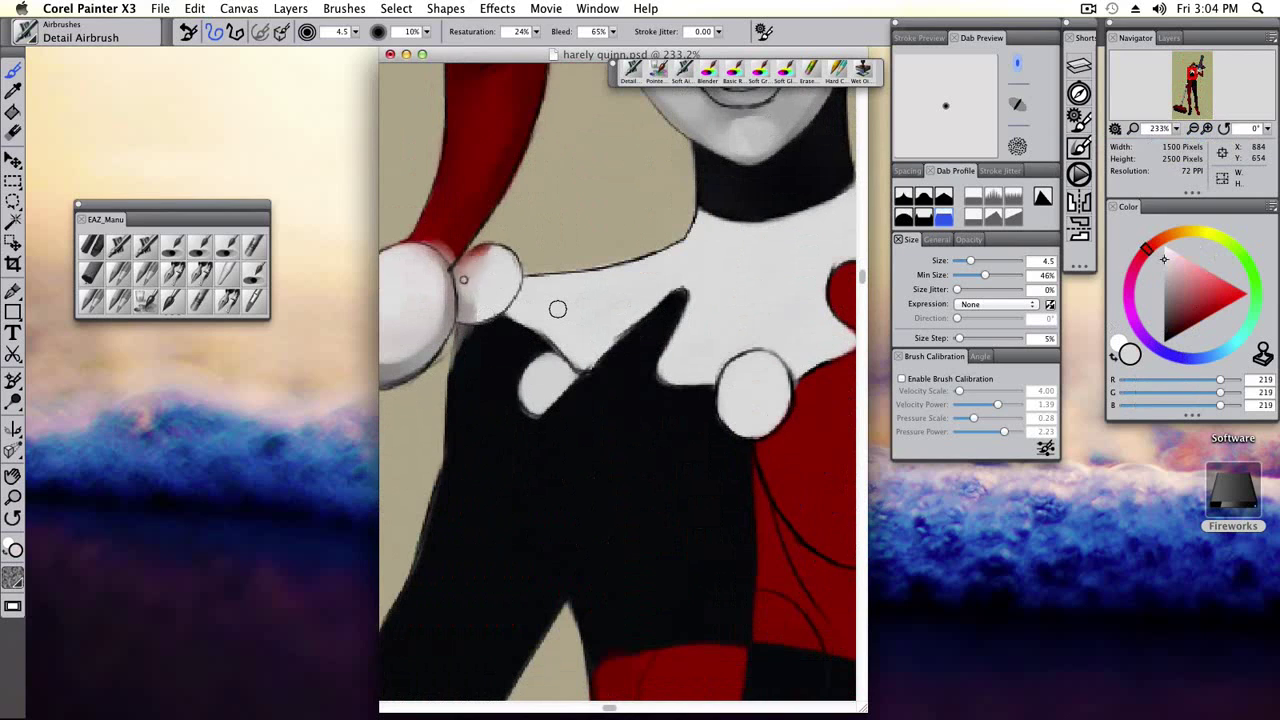
left_click(479, 269, "alt")
key("bracketright")
key("bracketright")
key("bracketright")
key("bracketright")
key("bracketright")
key("bracketright")
key("bracketleft")
key("bracketleft")
key("bracketleft")
key("bracketleft")
key("bracketleft")
key("bracketleft")
key("bracketleft")
left_click(447, 266, "alt")
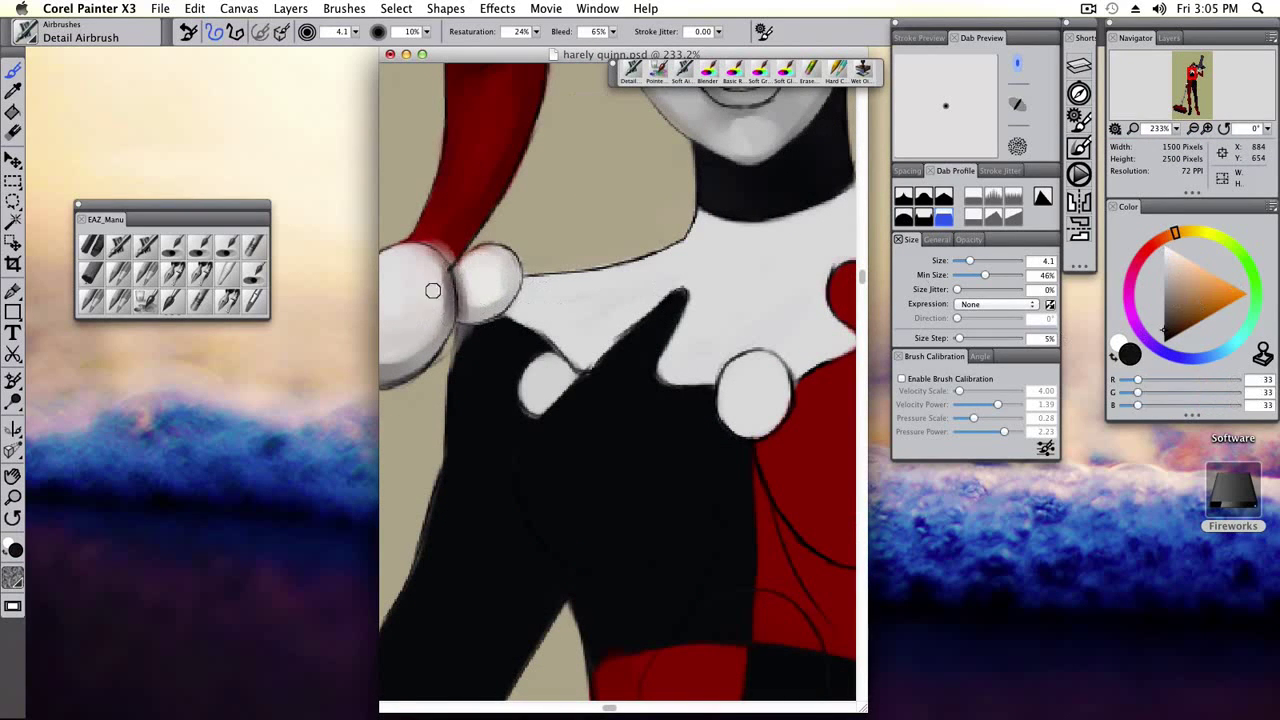
Smooth the shading of the large pom-pom at the red tail's end with the Blender.
scroll(447, 290, "left", 5)
left_click(506, 300, "alt")
left_click(253, 300)
mouse_move(504, 274)
left_mouse_down()
mouse_move(543, 291)
mouse_move(605, 250)
left_mouse_up()
scroll(600, 300, "right", 5)
Shade the small collar pom-pom on the black shoulder with sampled greys, using Pointed Simple Water at size 6.2.
left_click(145, 300)
left_click(545, 310, "alt")
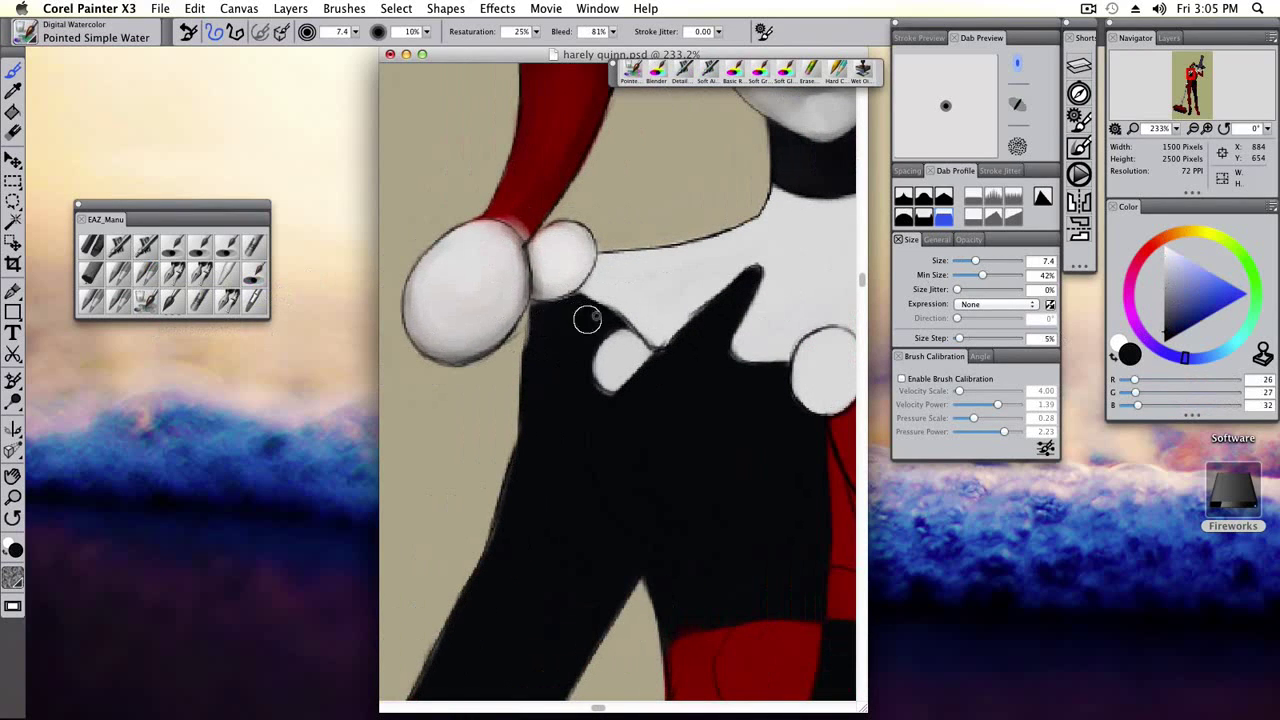
left_click(434, 292, "alt")
scroll(437, 329, "right", 5)
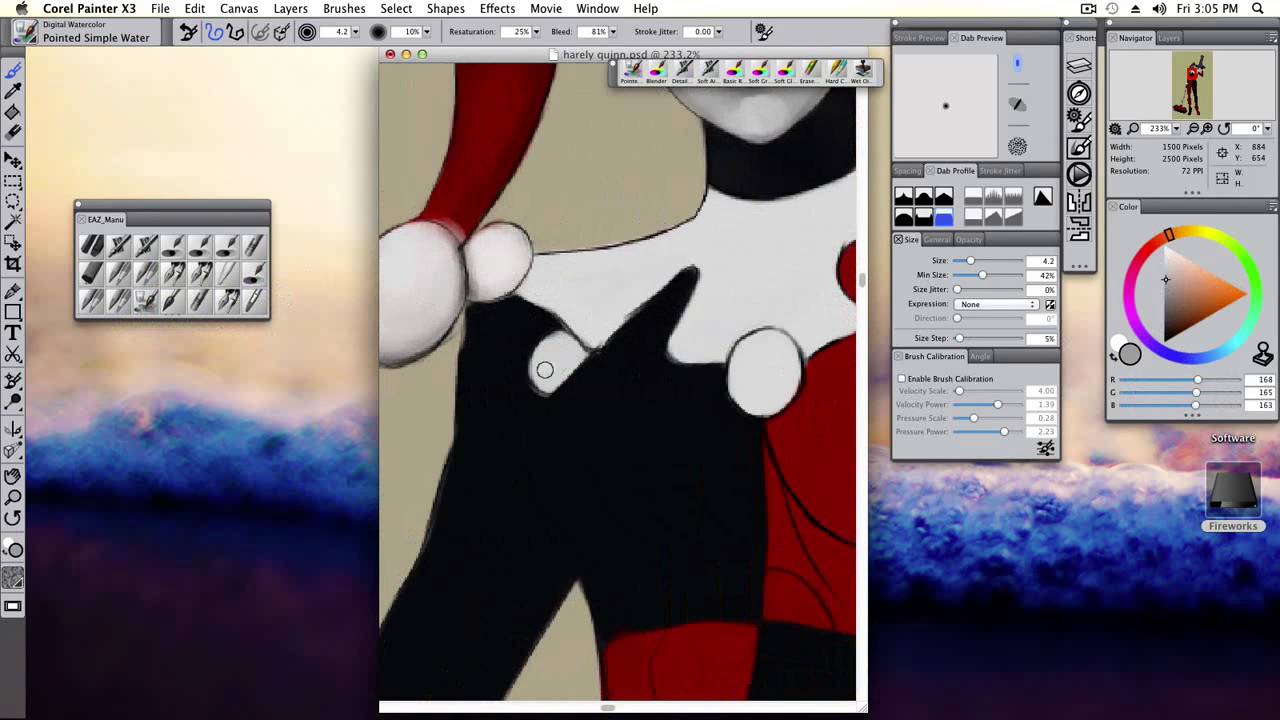
key("bracketright")
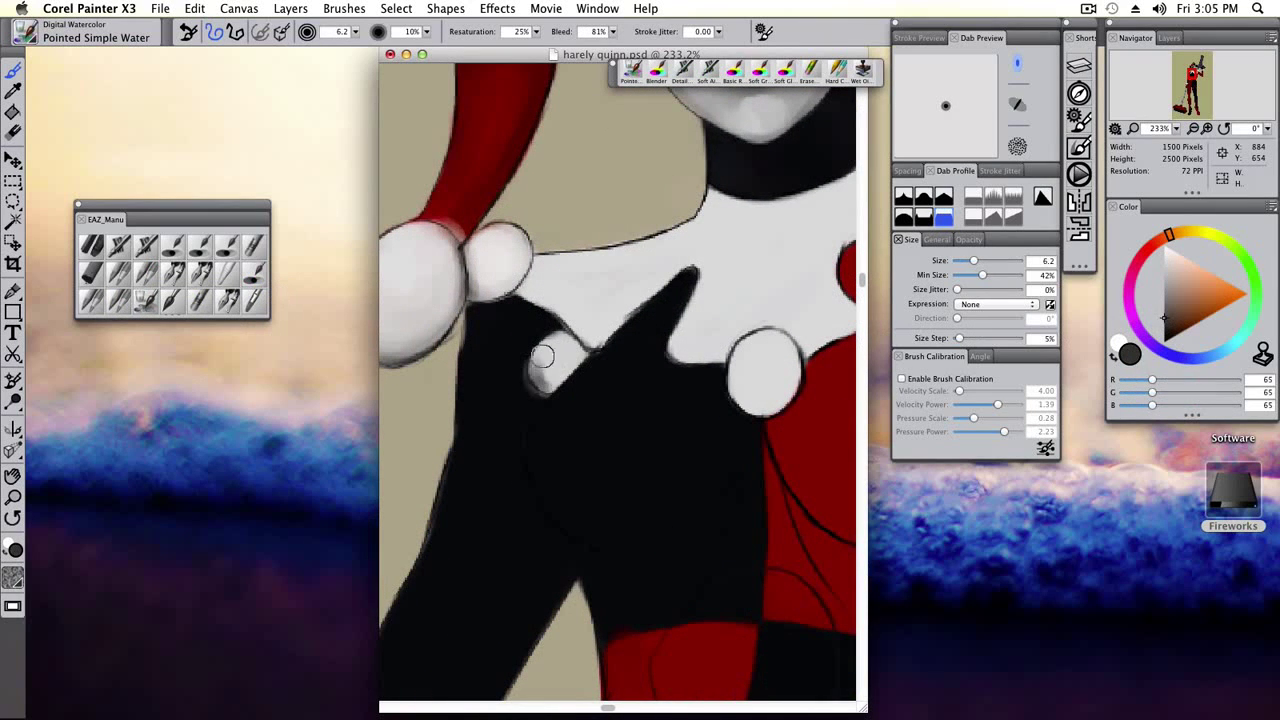
left_click(562, 360, "alt")
left_click_drag(561, 358, 570, 372)
left_click(519, 341, "alt")
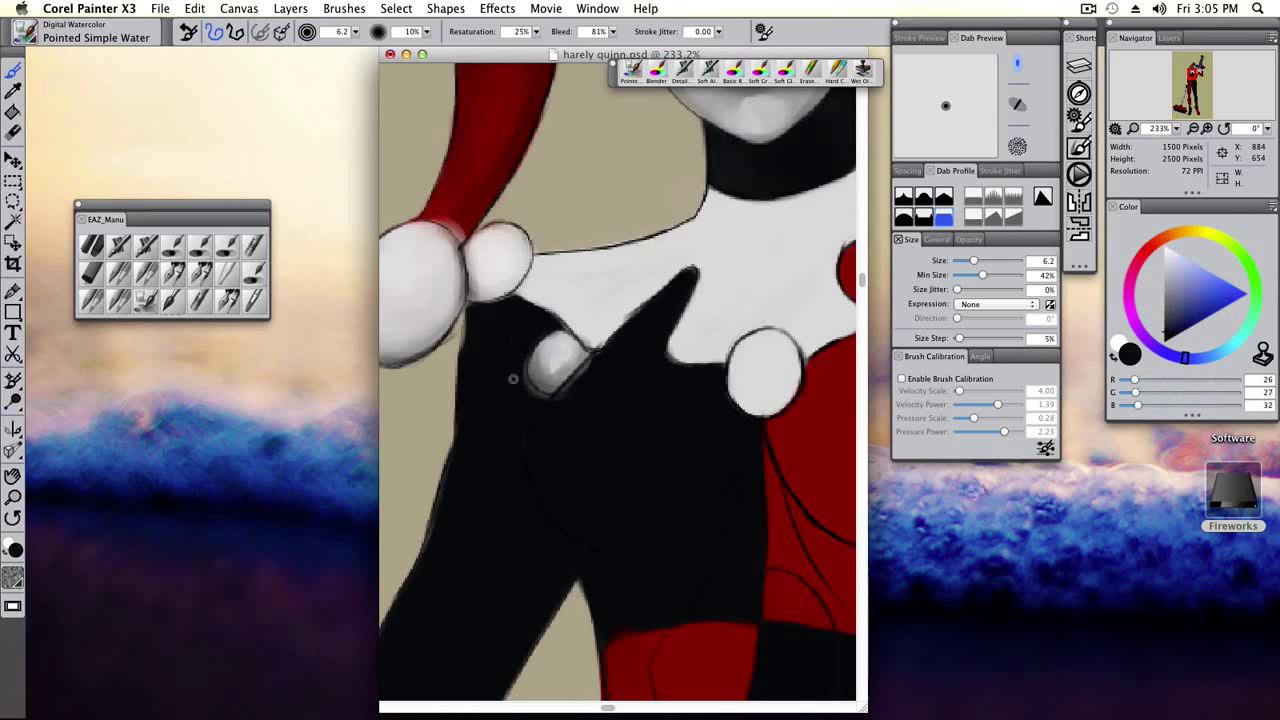
Shade the collar's centre pom-pom with sampled light grey and add a near-white highlight at brush size 6.2.
left_click(663, 266, "alt")
scroll(663, 266, "down", 3)
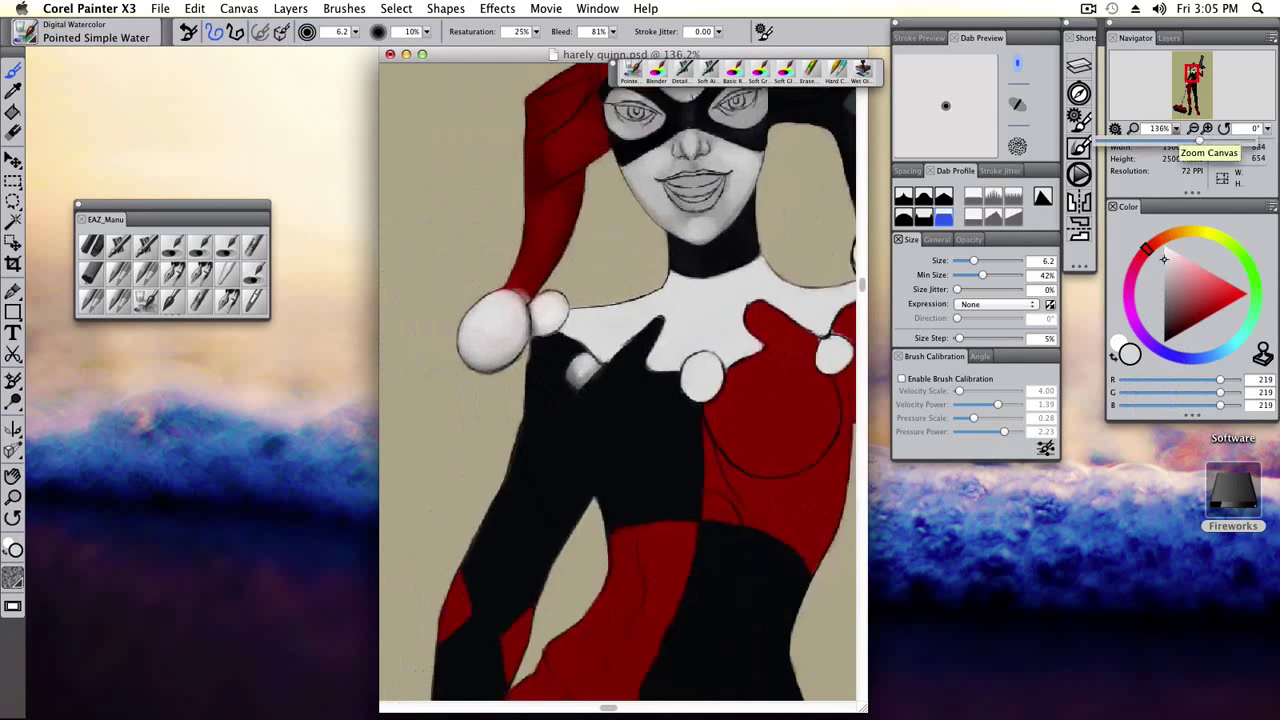
scroll(626, 363, "down", 3)
scroll(622, 342, "up", 2)
left_click(623, 342, "alt")
mouse_move(628, 328)
left_mouse_down()
mouse_move(606, 365)
mouse_move(626, 360)
left_mouse_up()
left_click(629, 345, "alt")
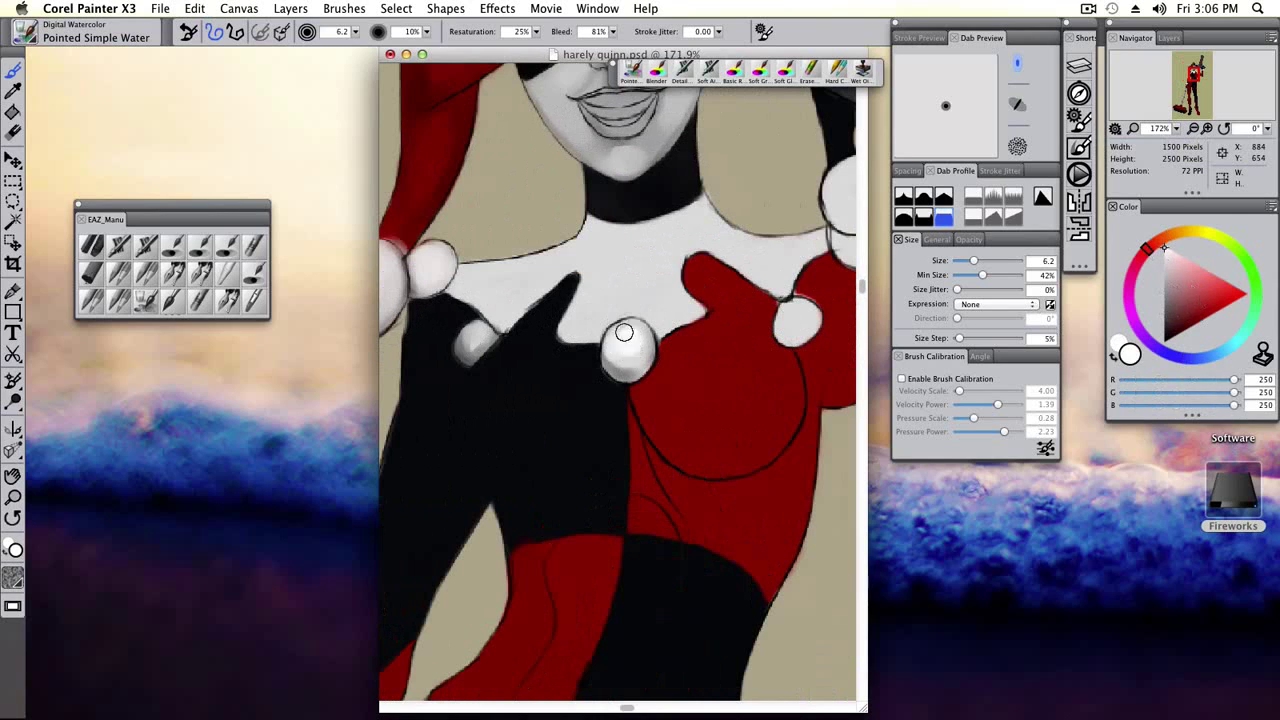
left_click(623, 343, "alt")
Paint soft grey fold streaks across the white collar with the Detail Airbrush at size 6.8.
left_click(130, 298)
left_click(390, 325, "alt")
mouse_move(535, 305)
left_mouse_down()
mouse_move(560, 288)
mouse_move(475, 265)
left_mouse_up()
left_click(600, 262, "alt")
mouse_move(717, 240)
left_mouse_down()
mouse_move(741, 266)
mouse_move(787, 248)
mouse_move(639, 259)
mouse_move(673, 236)
mouse_move(618, 235)
mouse_move(650, 288)
mouse_move(577, 257)
mouse_move(502, 286)
mouse_move(667, 286)
mouse_move(693, 213)
mouse_move(721, 248)
mouse_move(758, 251)
left_mouse_up()
left_click(655, 298, "alt")
left_click(798, 255, "alt")
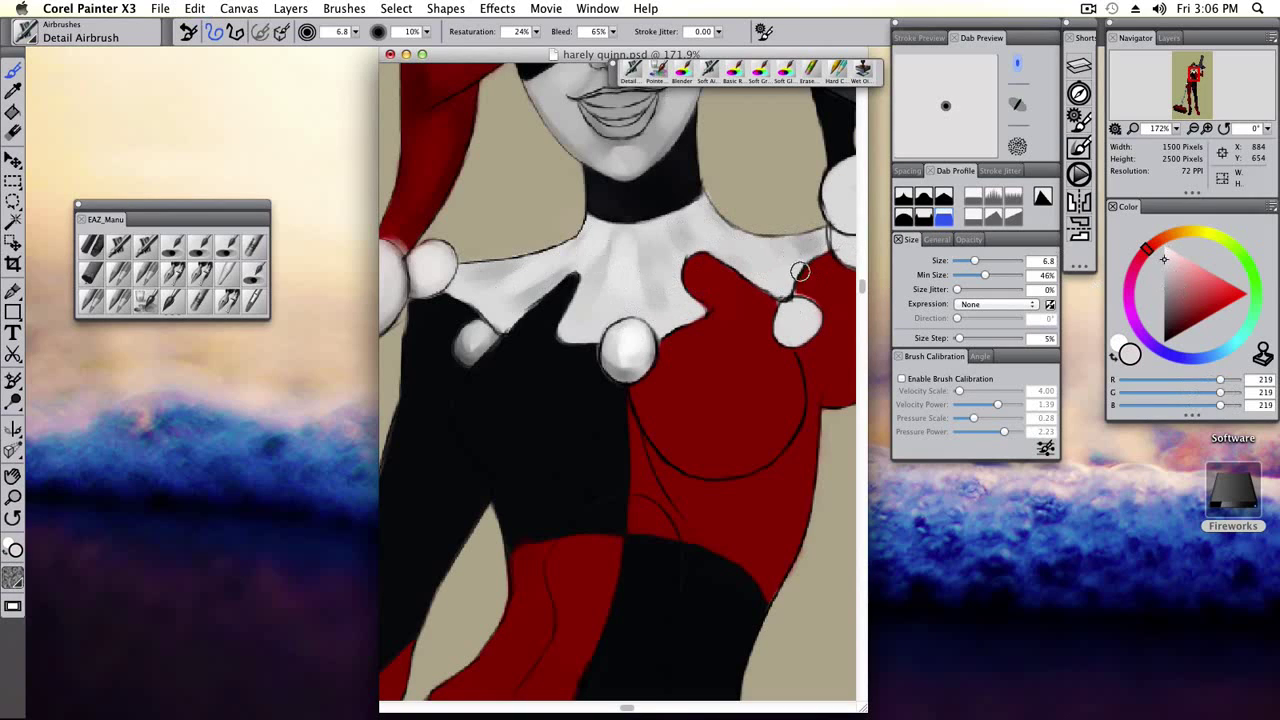
Deepen the collar folds beneath the neck and around the centre pom-pom with medium grey.
left_click(1168, 283)
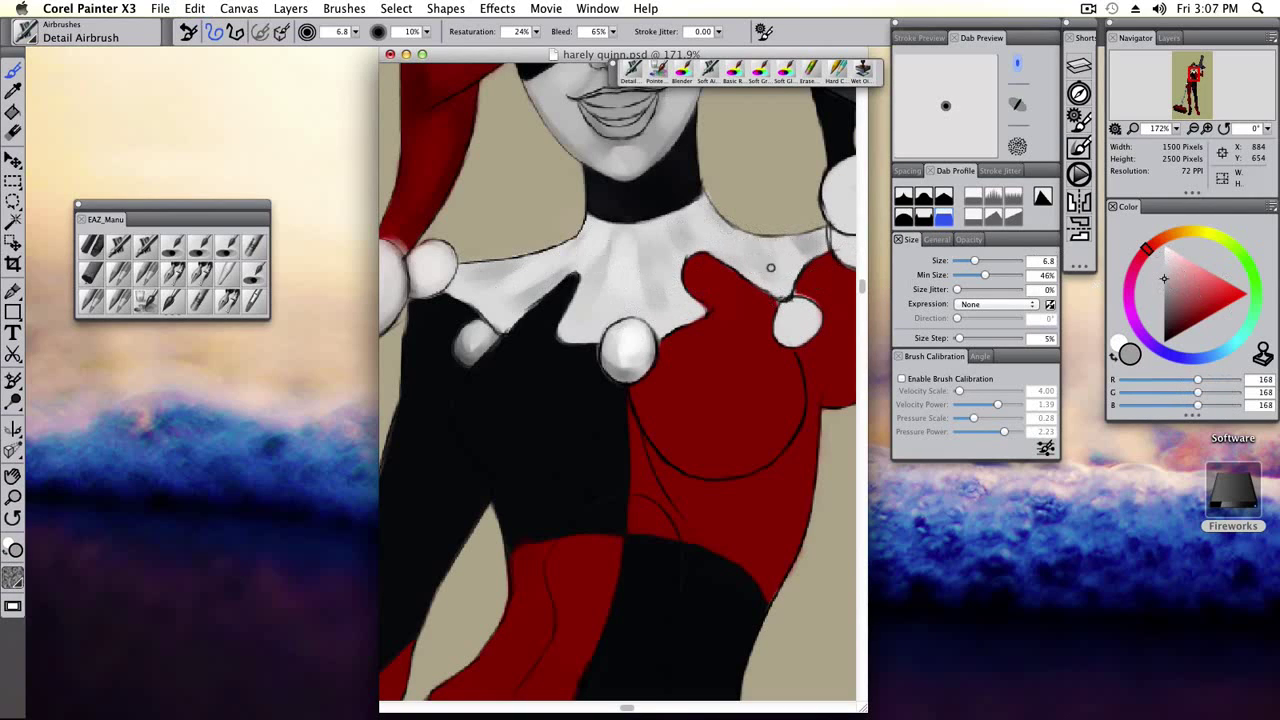
left_click(640, 213, "alt")
left_click_drag(640, 213, 600, 250)
left_click(725, 355, "alt")
left_click_drag(650, 300, 580, 330)
Shade the collar pom-pom on the red side and the adjoining collar edge with sampled greys.
mouse_move(715, 335)
left_mouse_down()
mouse_move(745, 370)
mouse_move(837, 328)
left_mouse_up()
left_click(733, 347, "alt")
mouse_move(733, 347)
left_mouse_down()
mouse_move(725, 378)
mouse_move(715, 355)
left_mouse_up()
left_click(701, 290, "alt")
mouse_move(750, 295)
left_mouse_down()
mouse_move(810, 255)
mouse_move(815, 205)
mouse_move(766, 251)
mouse_move(763, 309)
left_mouse_up()
left_click(763, 309, "alt")
mouse_move(783, 217)
left_mouse_down()
mouse_move(772, 247)
mouse_move(788, 237)
mouse_move(780, 300)
left_mouse_up()
Highlight the black tail's pom-poms with near-white and shade them with light grey at Detail Airbrush size 5.5.
left_click(1160, 250)
left_click_drag(1177, 128, 1180, 158)
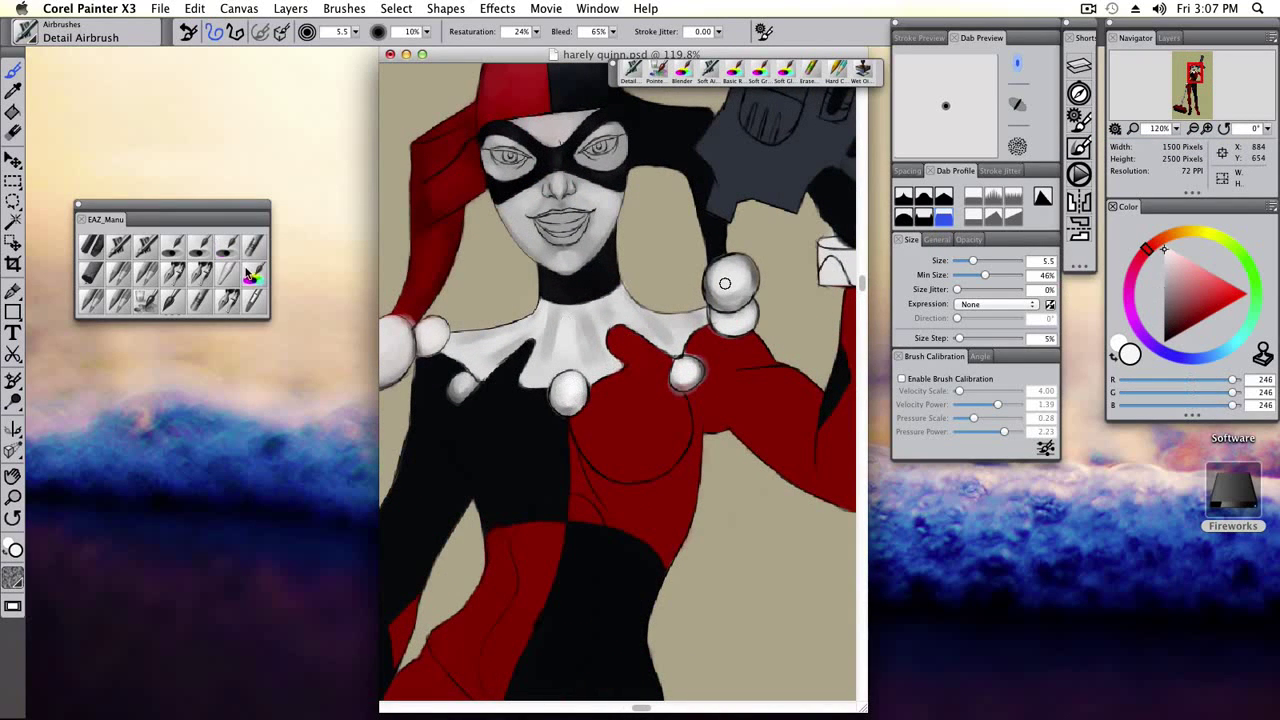
key("1")
key("2")
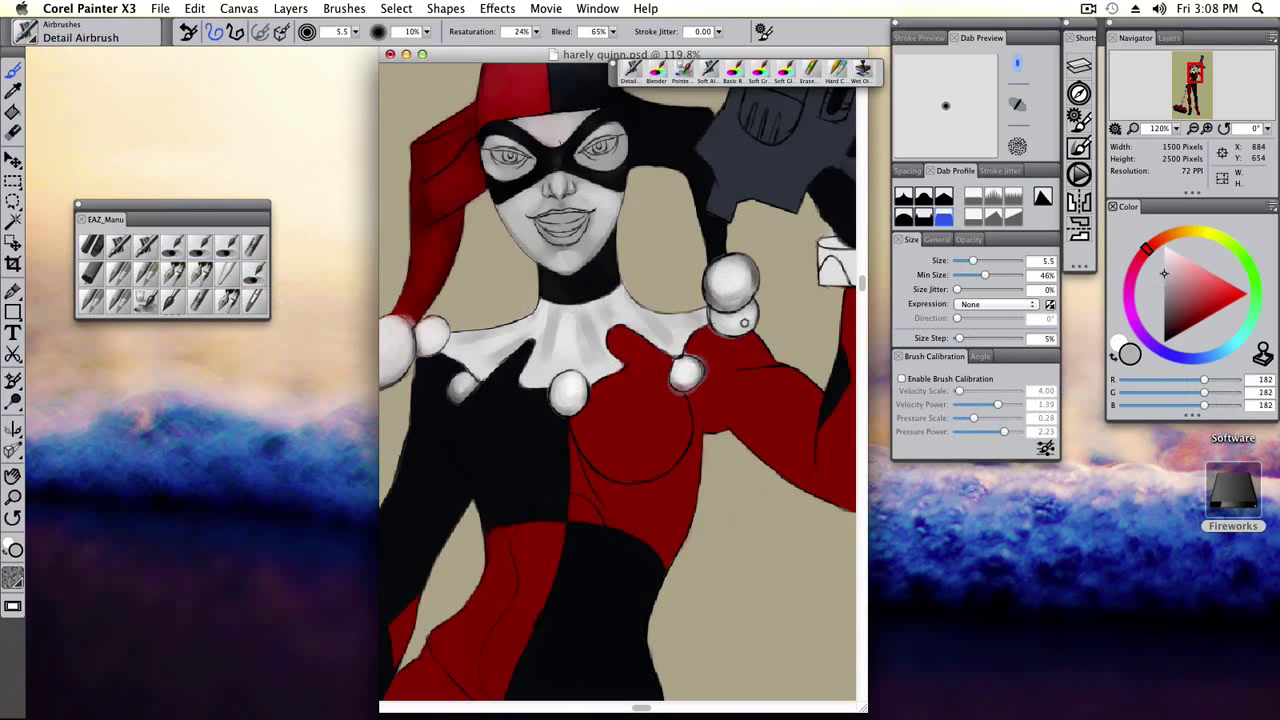
left_click(681, 371, "alt")
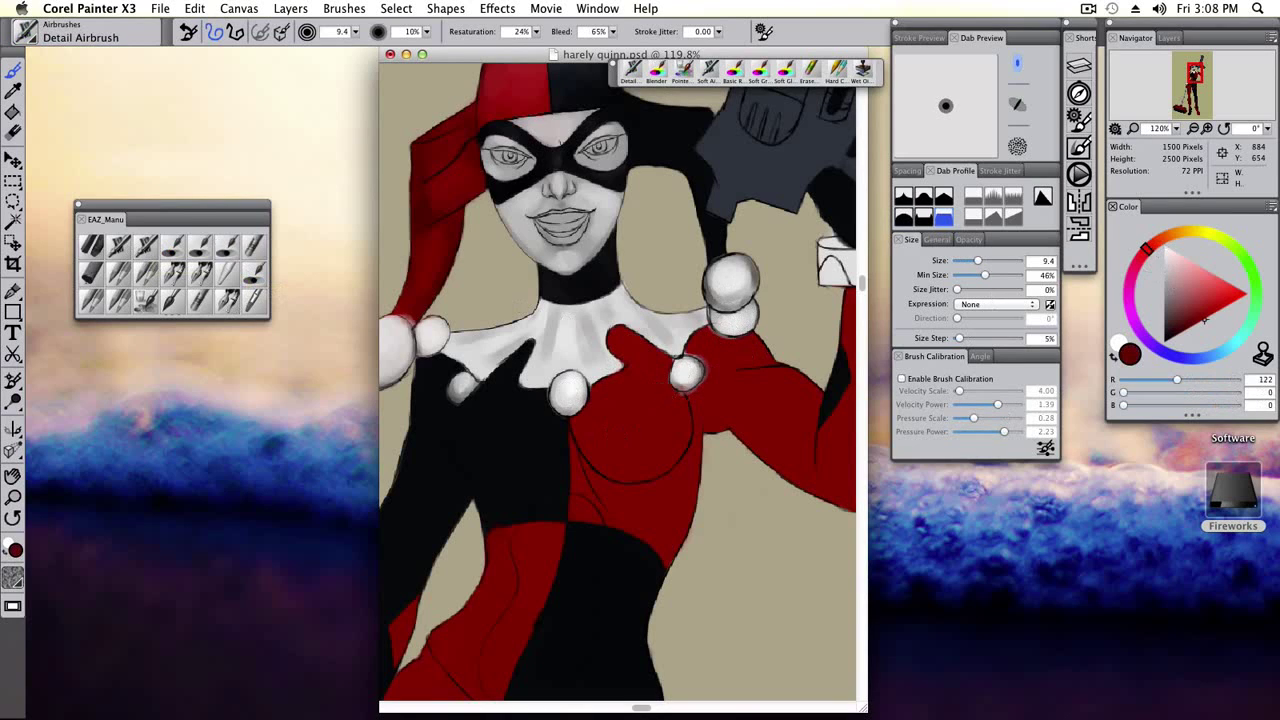
Paint a soft dark grey highlight on the black bodice's chest with the Detail Airbrush at size 10.3.
left_click(137, 252)
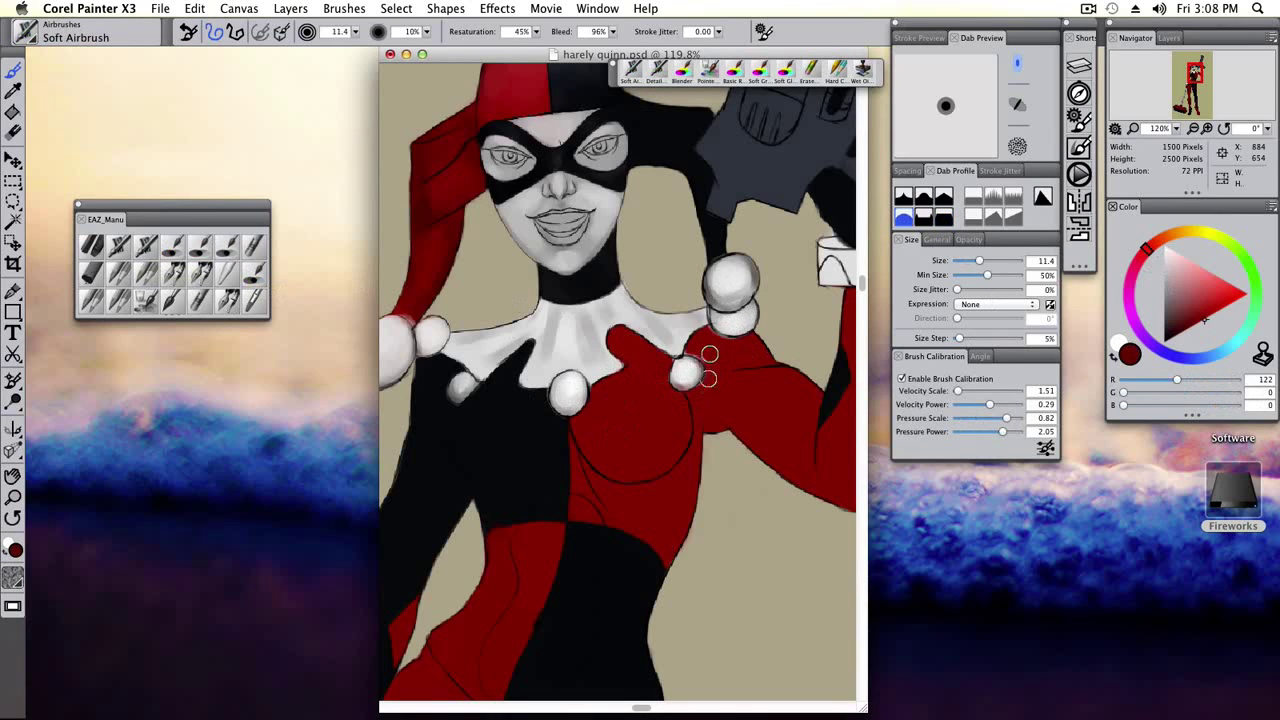
left_click_drag(490, 420, 540, 417)
left_click(540, 416, "alt")
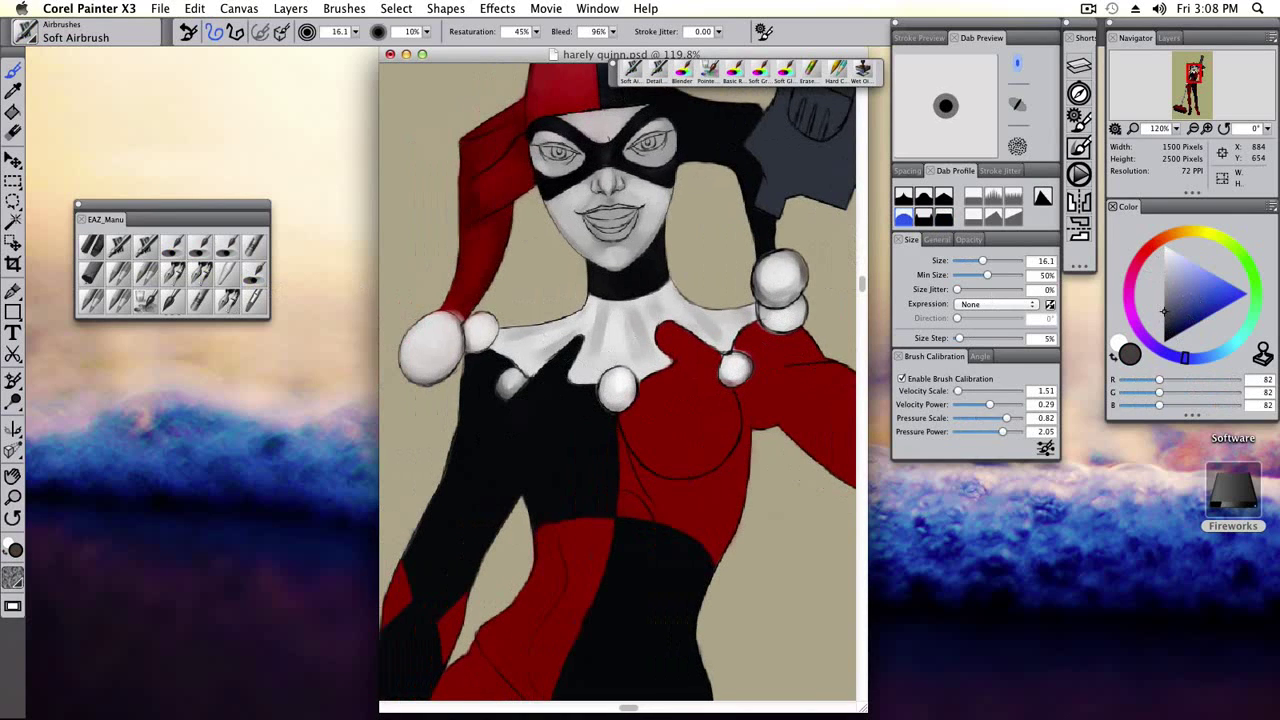
left_click(146, 272)
left_click(523, 413, "alt")
scroll(523, 413, "up", 3)
left_click(545, 367, "alt")
left_click_drag(545, 367, 520, 380)
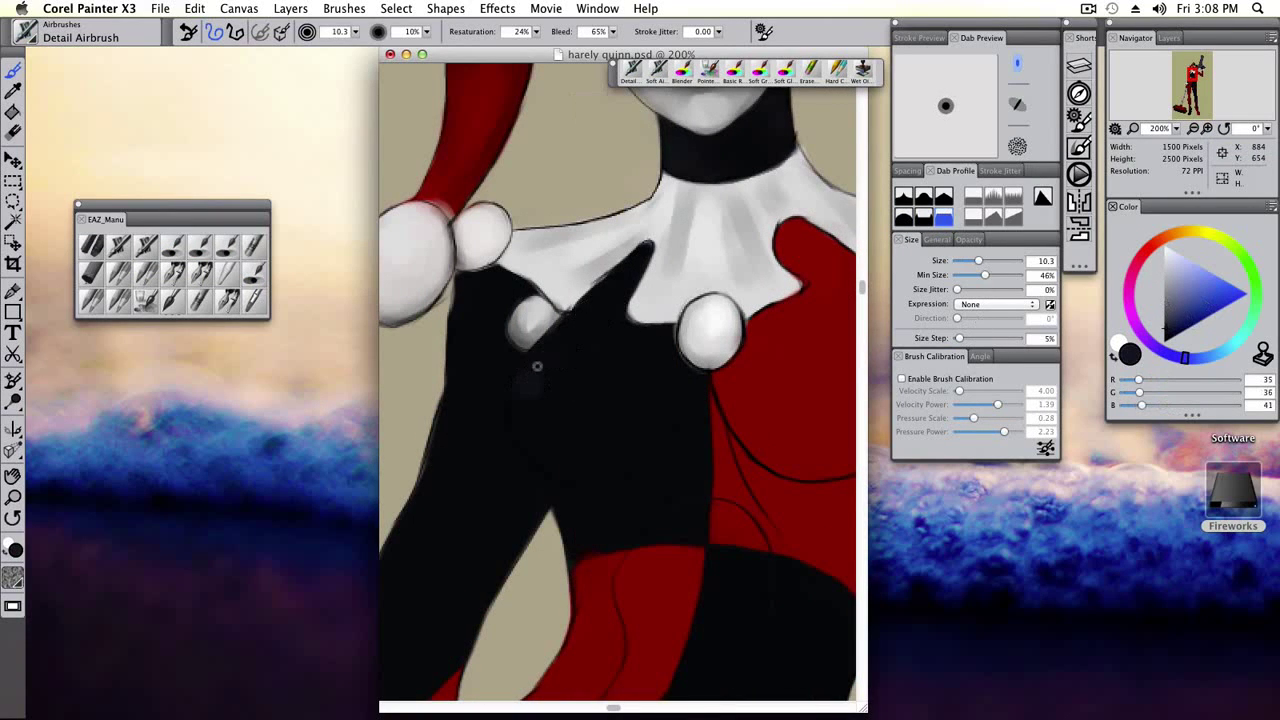
left_click(537, 371, "alt")
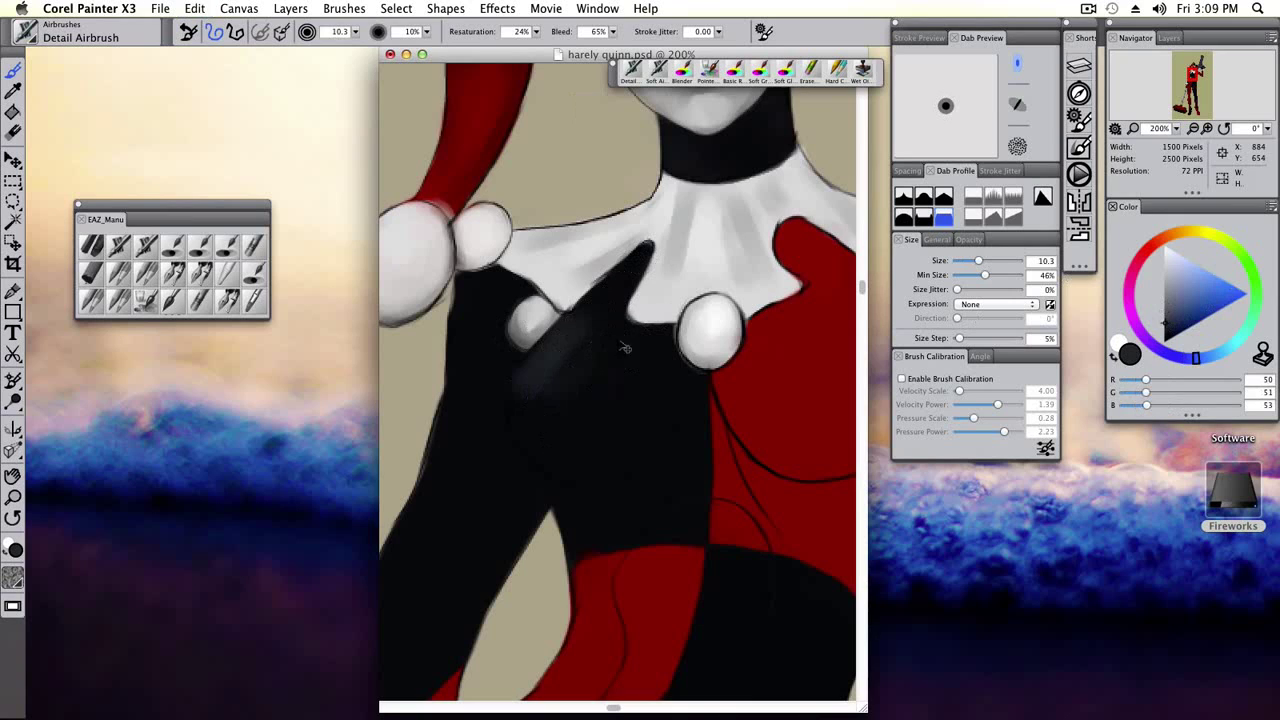
left_click(542, 376, "alt")
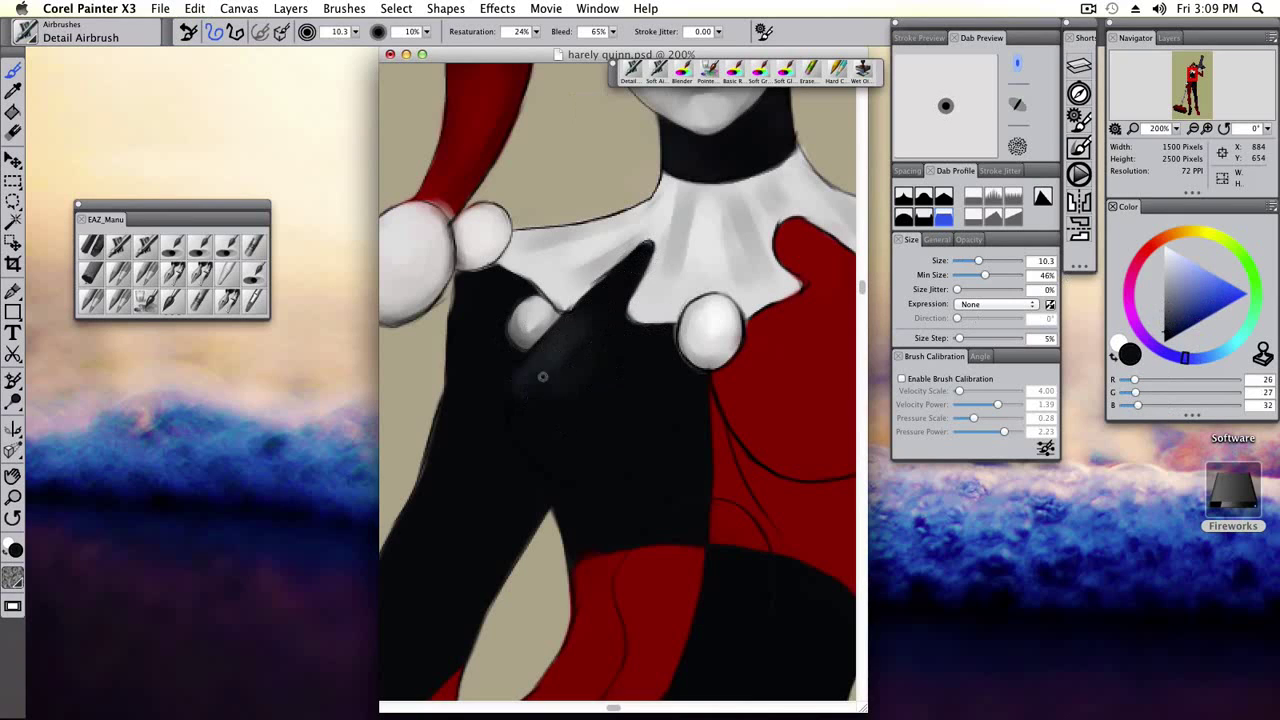
left_click(90, 276)
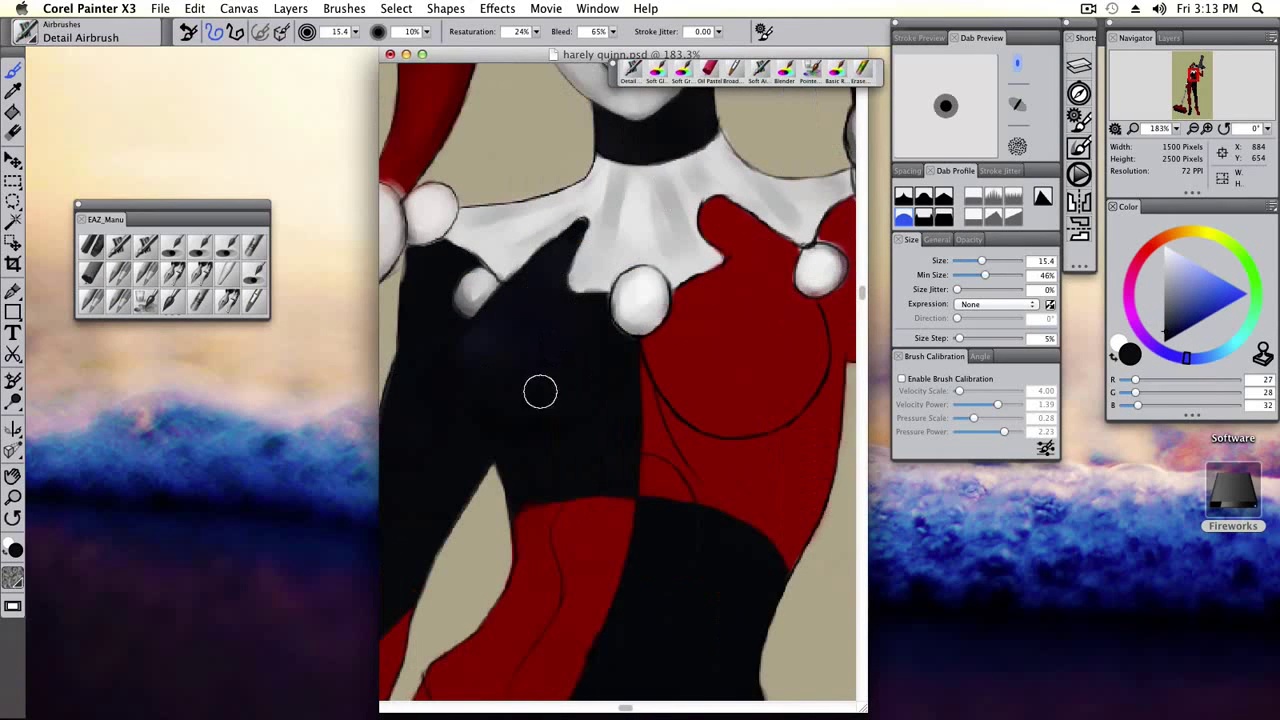
Touch up the collar around the centre pom-pom with sampled light grey at Detail Airbrush size 6.2.
left_click(607, 267, "alt")
key("bracketleft")
key("bracketleft")
key("bracketleft")
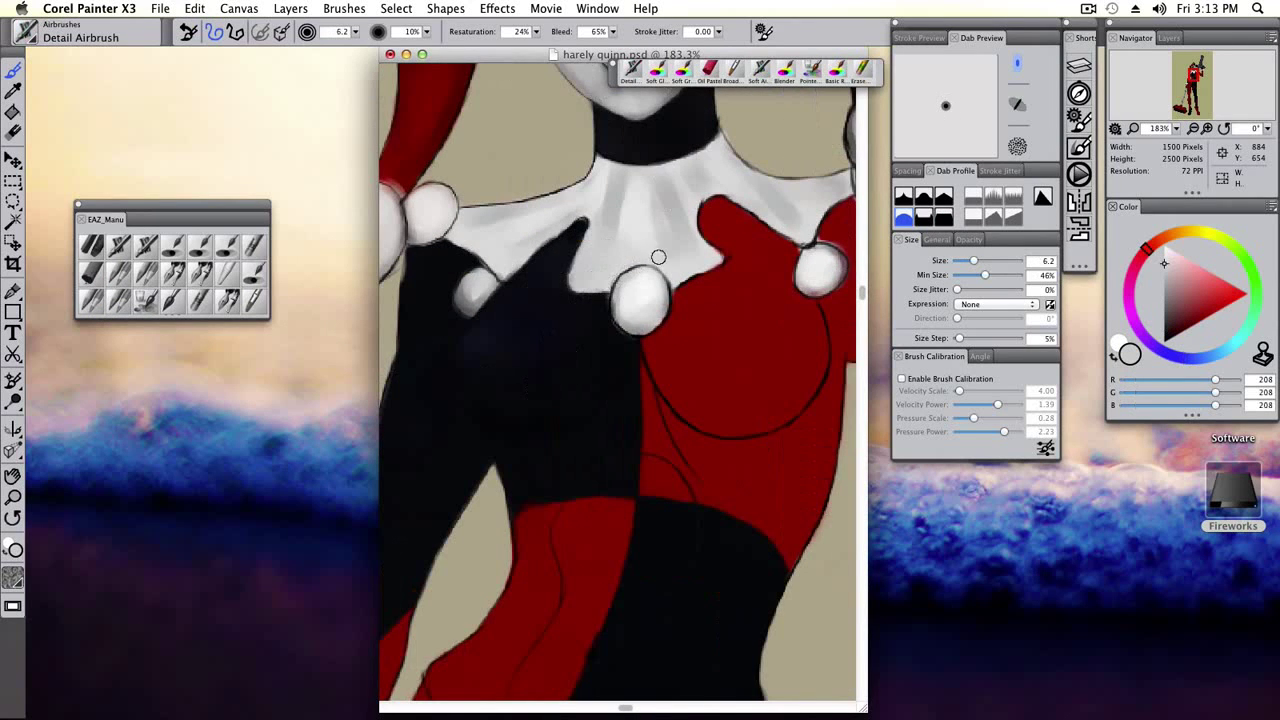
Lighten the upper chest of the black bodice with dark blue-grey, using Pointed Simple Water at size 10.5.
scroll(536, 289, "up", 1)
key("bracketright")
key("bracketright")
left_click(518, 355, "alt")
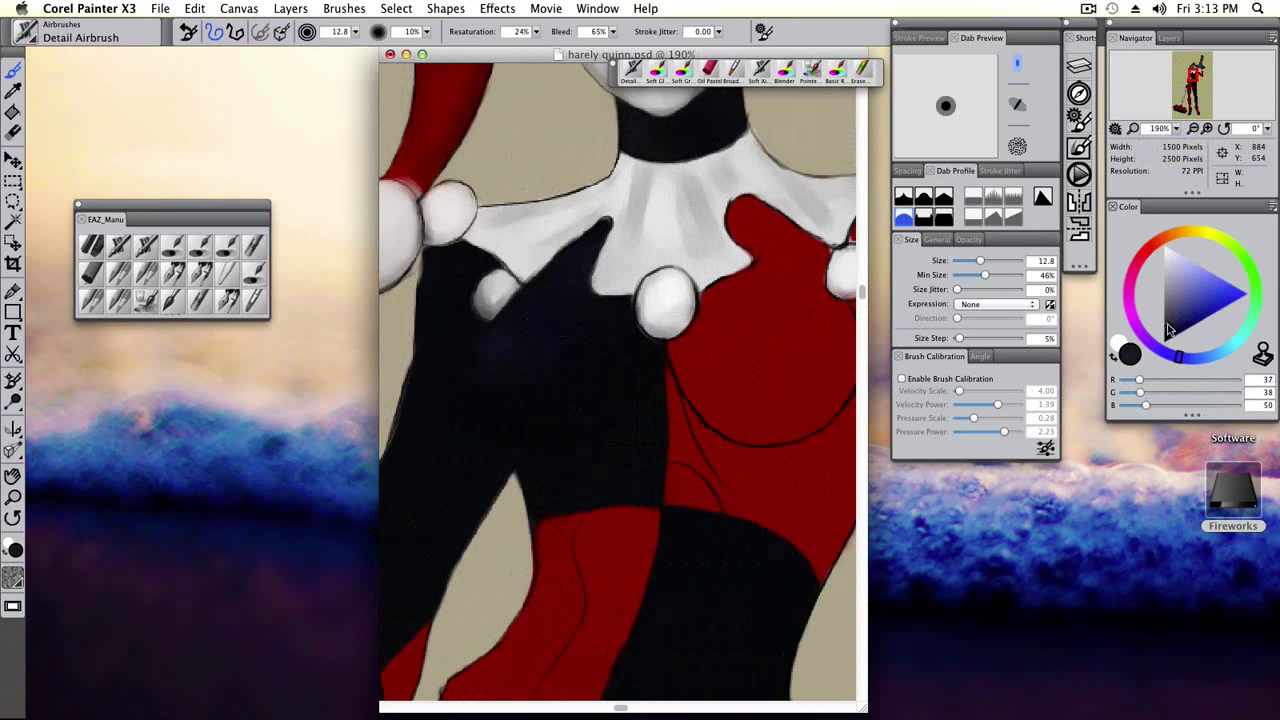
key("super+1")
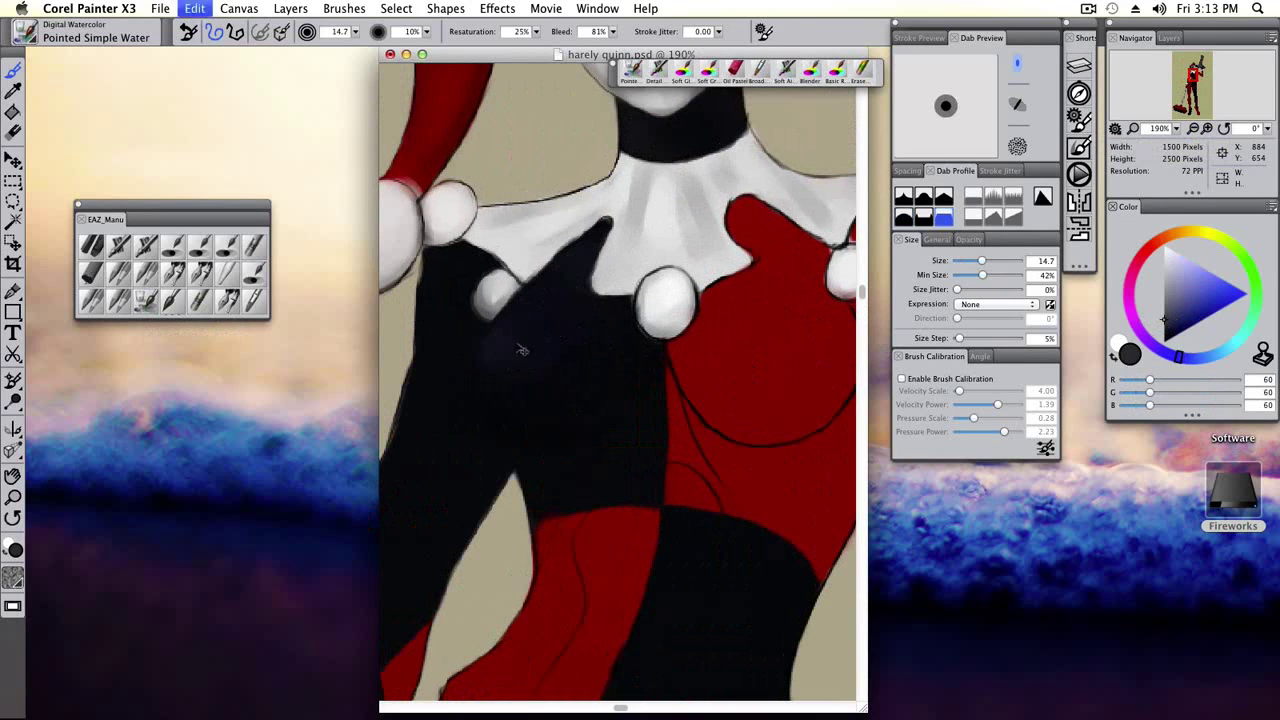
left_click(538, 340, "alt")
key("super+1")
key("bracketleft")
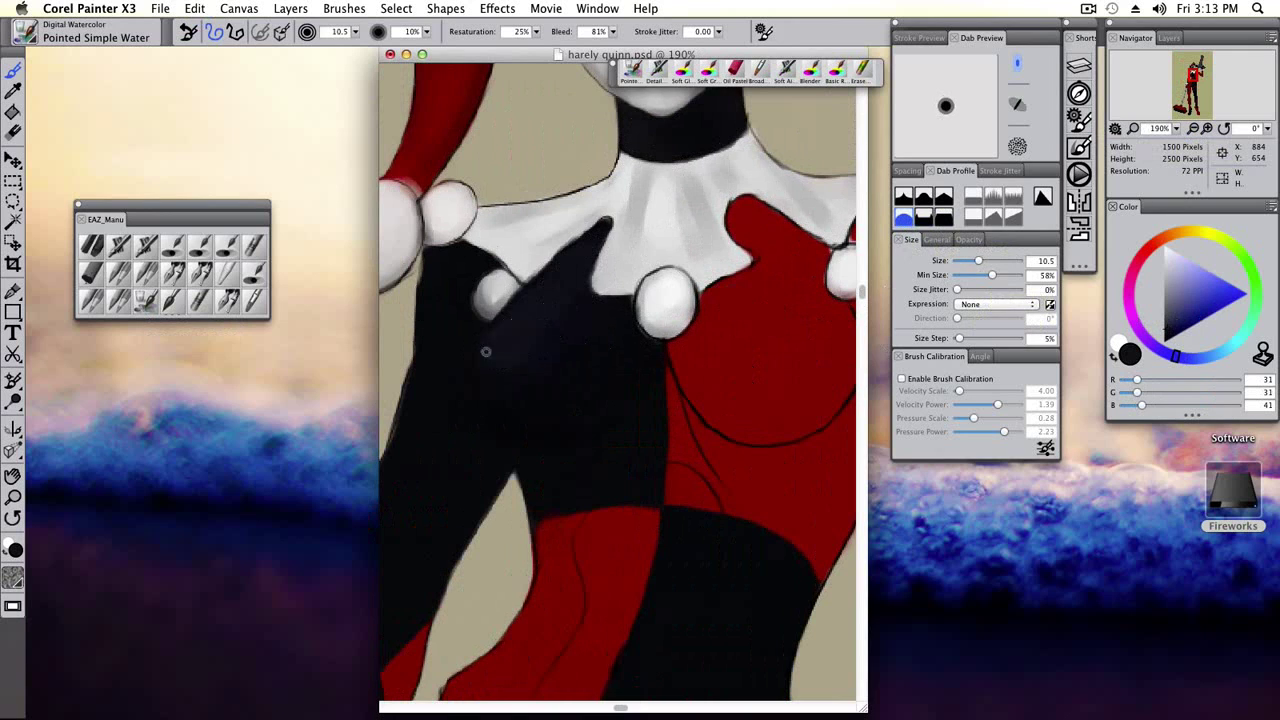
Build up the chest highlight toward the bodice's collar point with sampled dark blue-grey tones.
left_click(514, 341, "alt")
left_click_drag(514, 343, 546, 300)
left_click(551, 309, "alt")
left_click(498, 351, "alt")
left_click_drag(530, 335, 571, 286)
key("bracketleft")
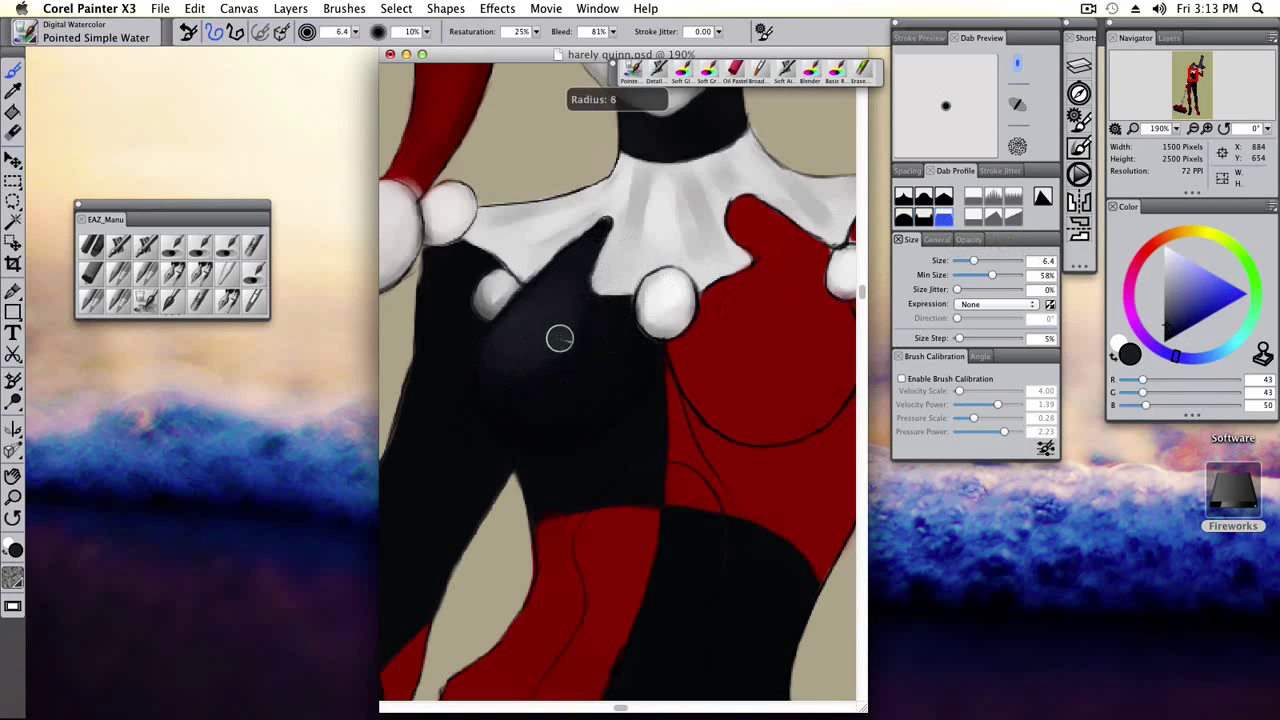
Extend the black bodice's shading toward the centre pom-pom at size 10.6 and smooth it with the Blender at size 13.8.
left_click(523, 377, "alt")
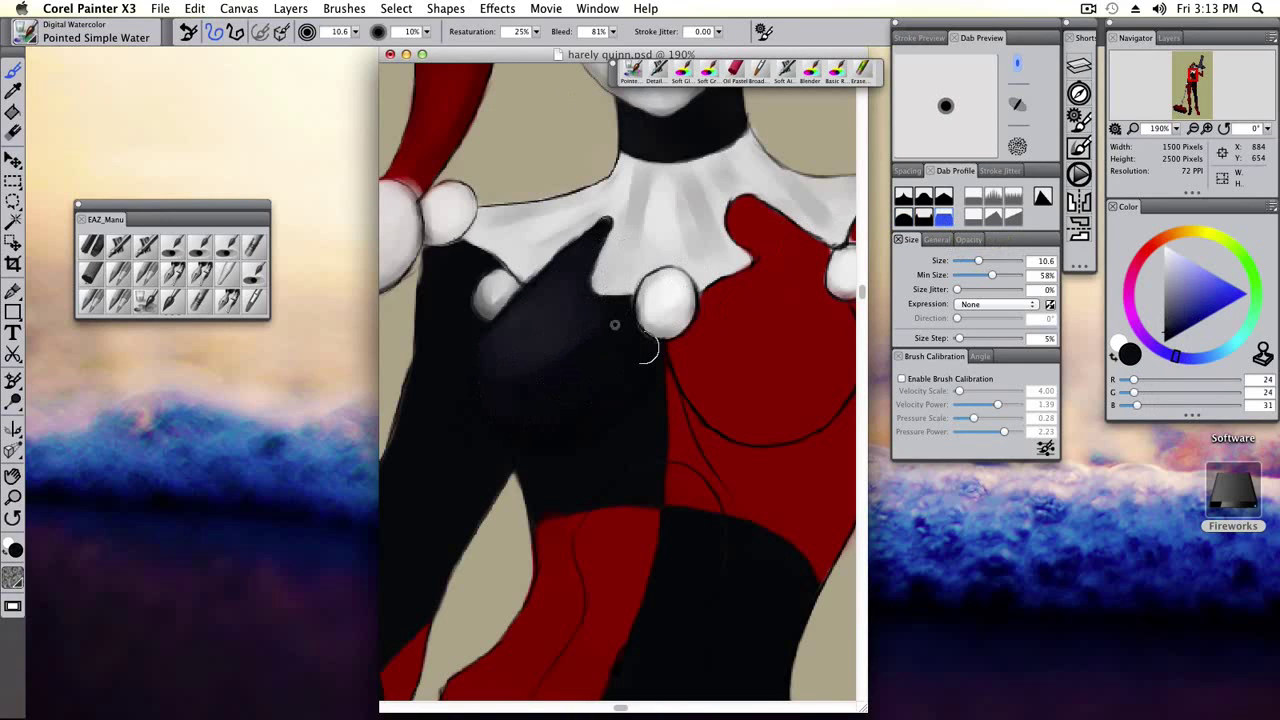
left_click(595, 321, "alt")
left_click(582, 278, "alt")
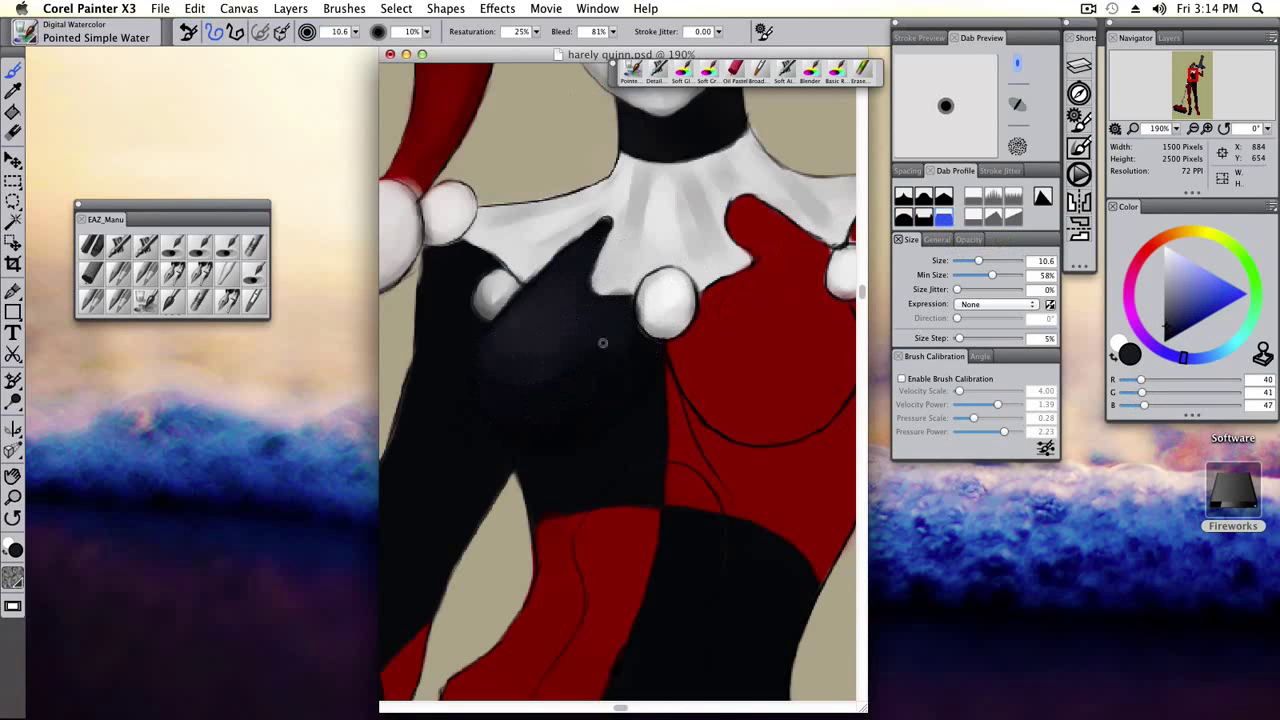
key("b")
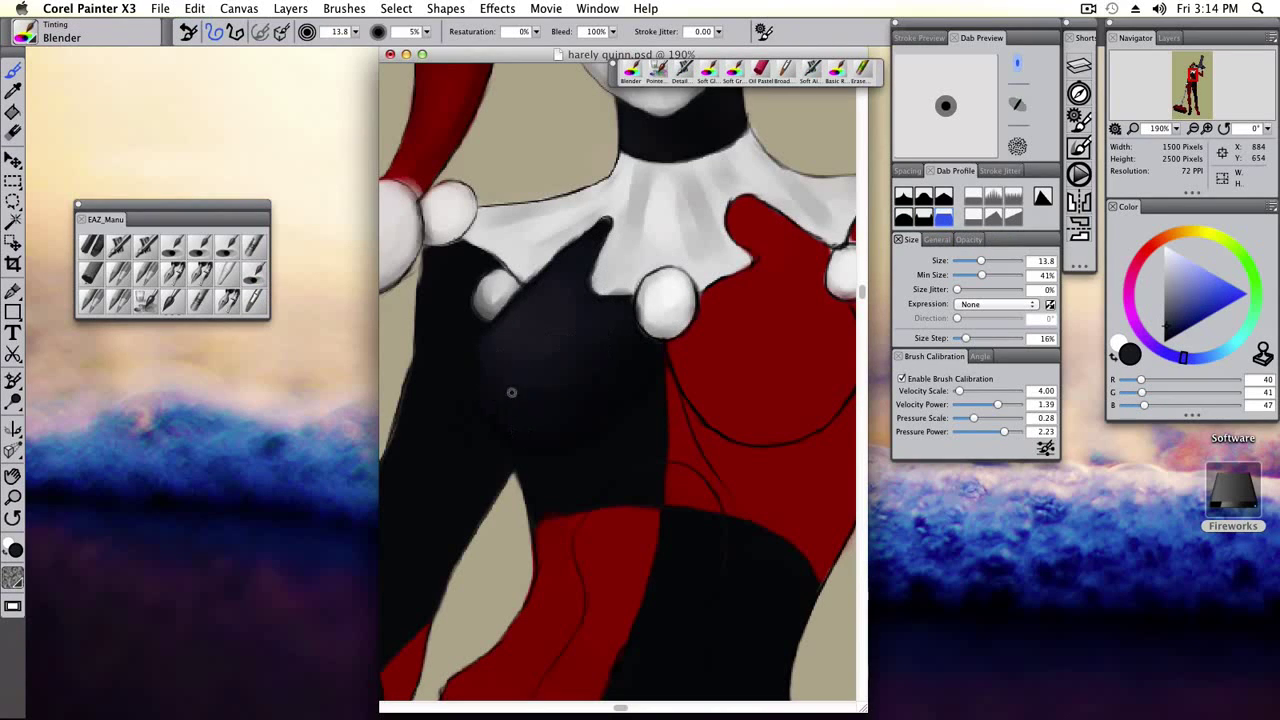
Clean up the small collar pom-pom and the black shoulder beside it with sampled light grey and near-black.
key("a")
left_click(495, 290, "alt")
left_click(449, 306, "alt")
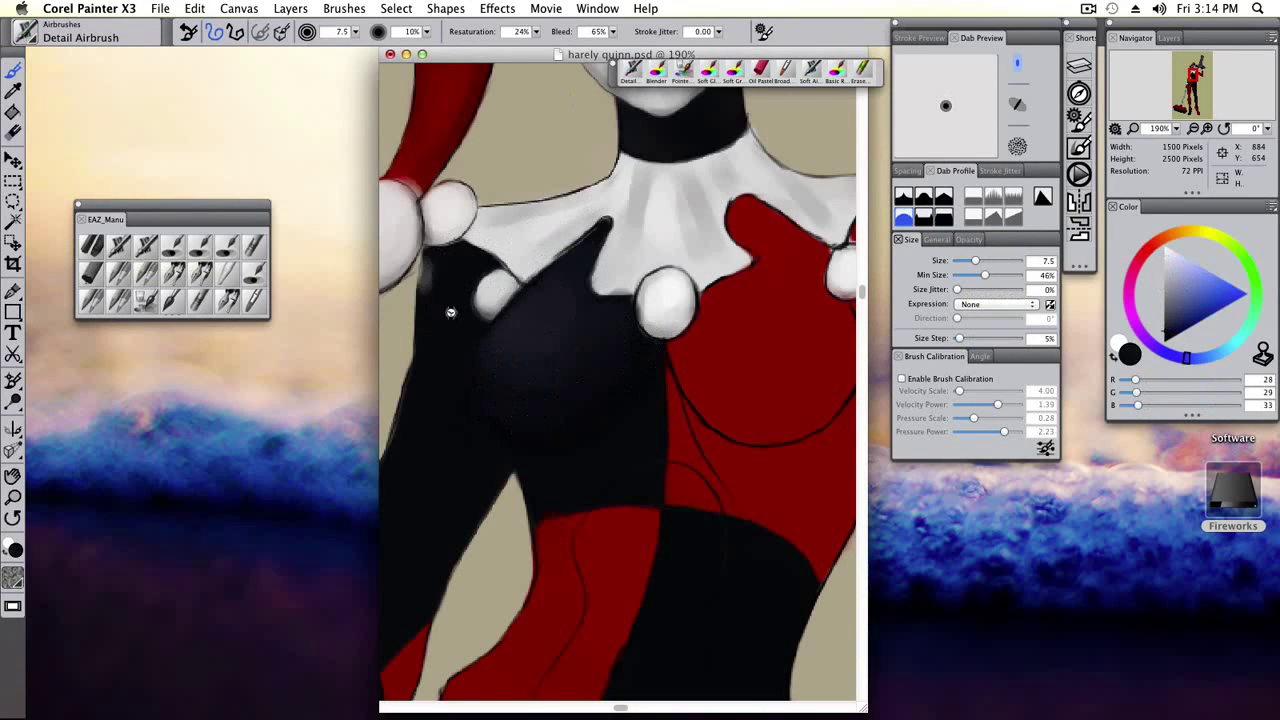
key("w")
left_click(429, 303, "alt")
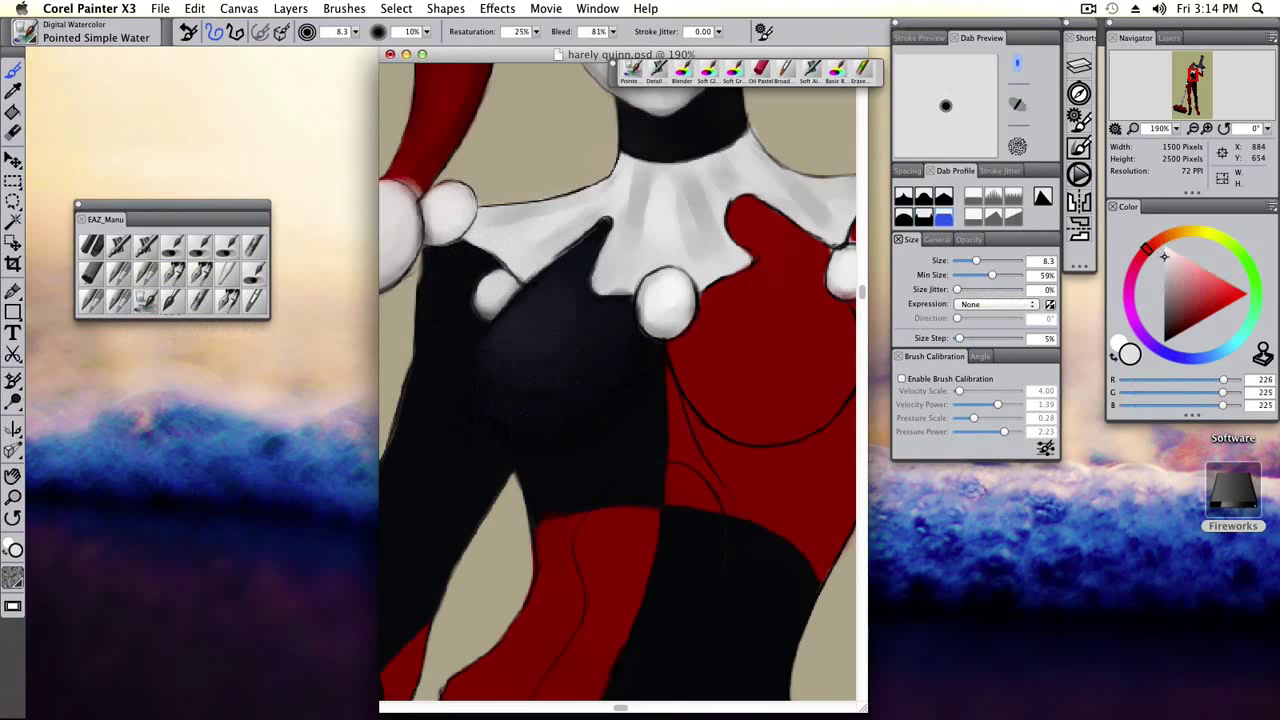
Add a dark grey highlight to the black shoulder with Pointed Simple Water at size 11.4.
left_click(422, 303, "alt")
key("bracketright")
key("bracketright")
key("bracketright")
left_click(449, 291, "alt")
left_click(426, 304, "alt")
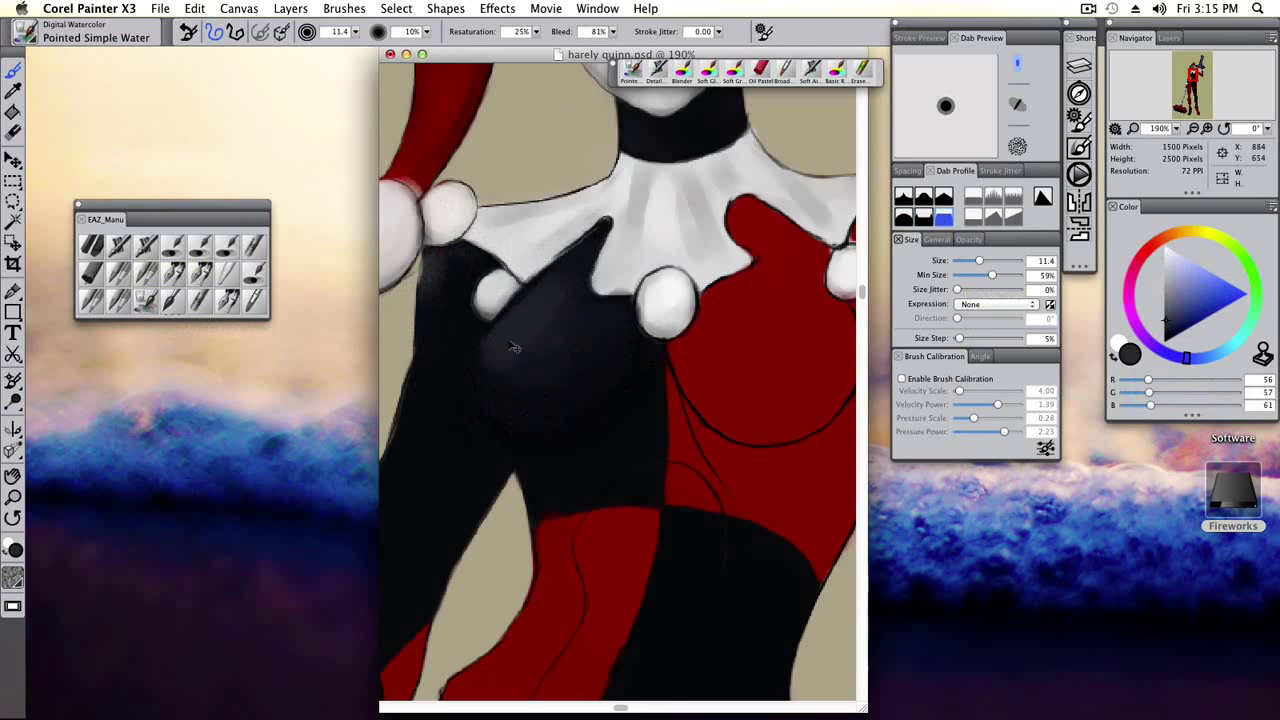
Darken the black sleeve and the area under the chest with near-black at size 11.4, and refine details at size 1.7.
left_click(471, 446, "alt")
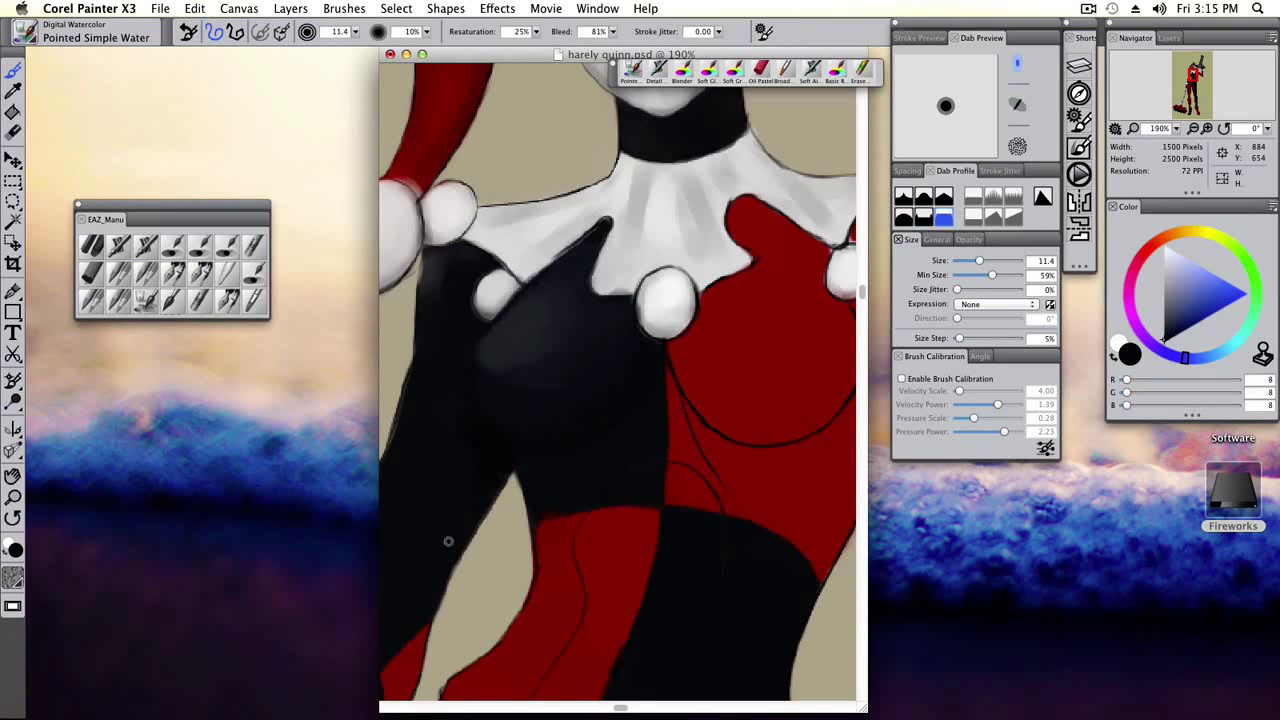
left_click_drag(448, 541, 594, 354)
left_click(594, 354, "alt")
key("bracketleft")
key("bracketleft")
key("bracketleft")
key("bracketleft")
key("bracketleft")
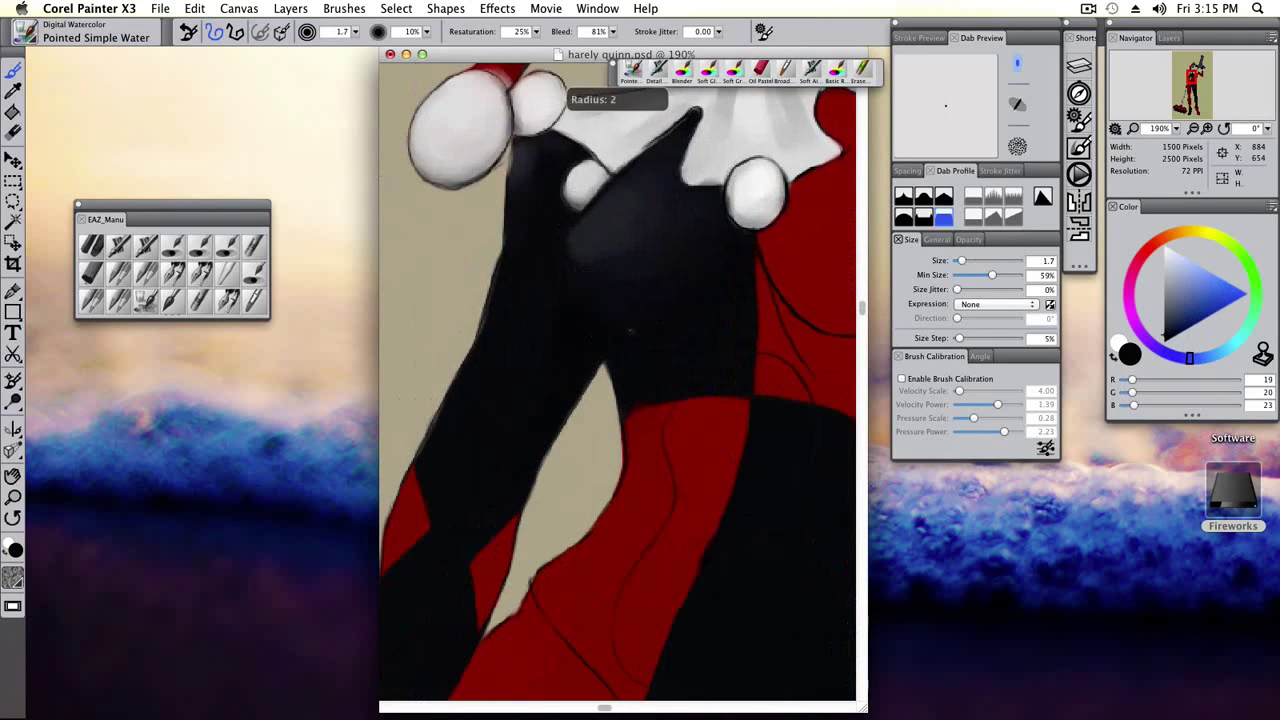
left_click_drag(707, 301, 632, 371)
Smooth the centre collar pom-pom with sampled light grey and near-white at brush size 8.0.
key("shift+s")
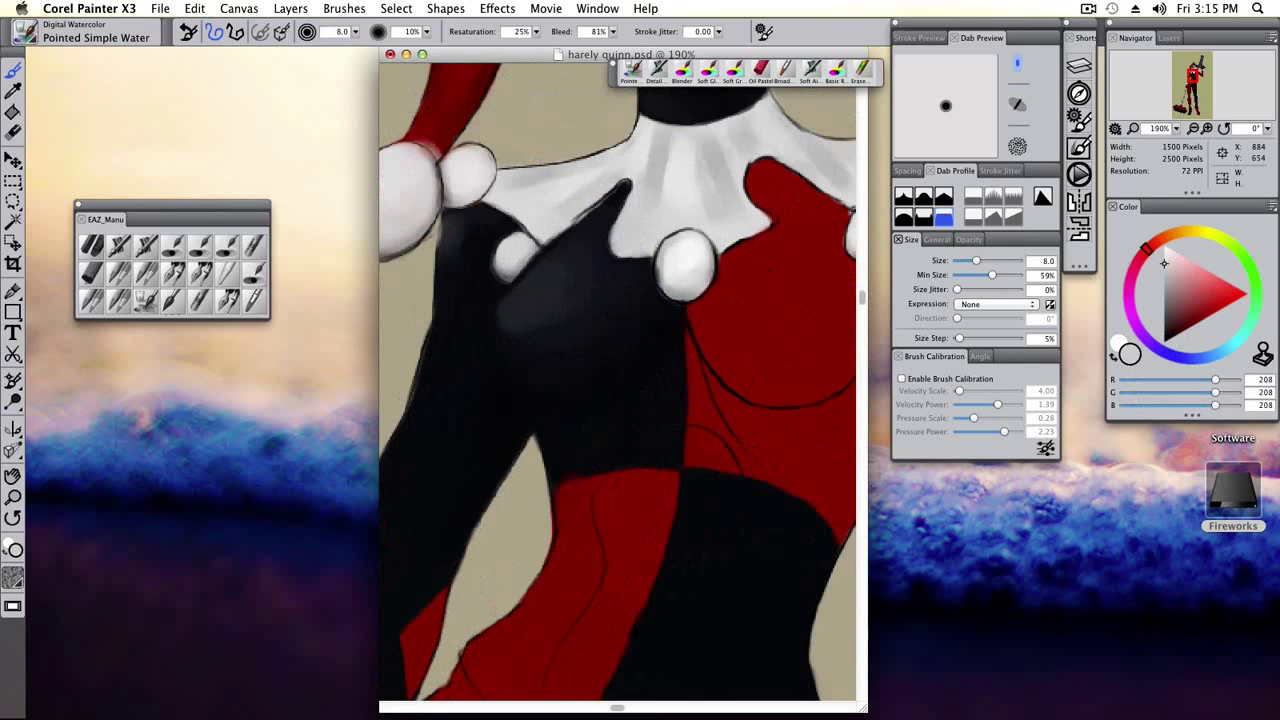
left_click(686, 266, "alt")
scroll(686, 266, "down", 3)
scroll(686, 266, "up", 3)
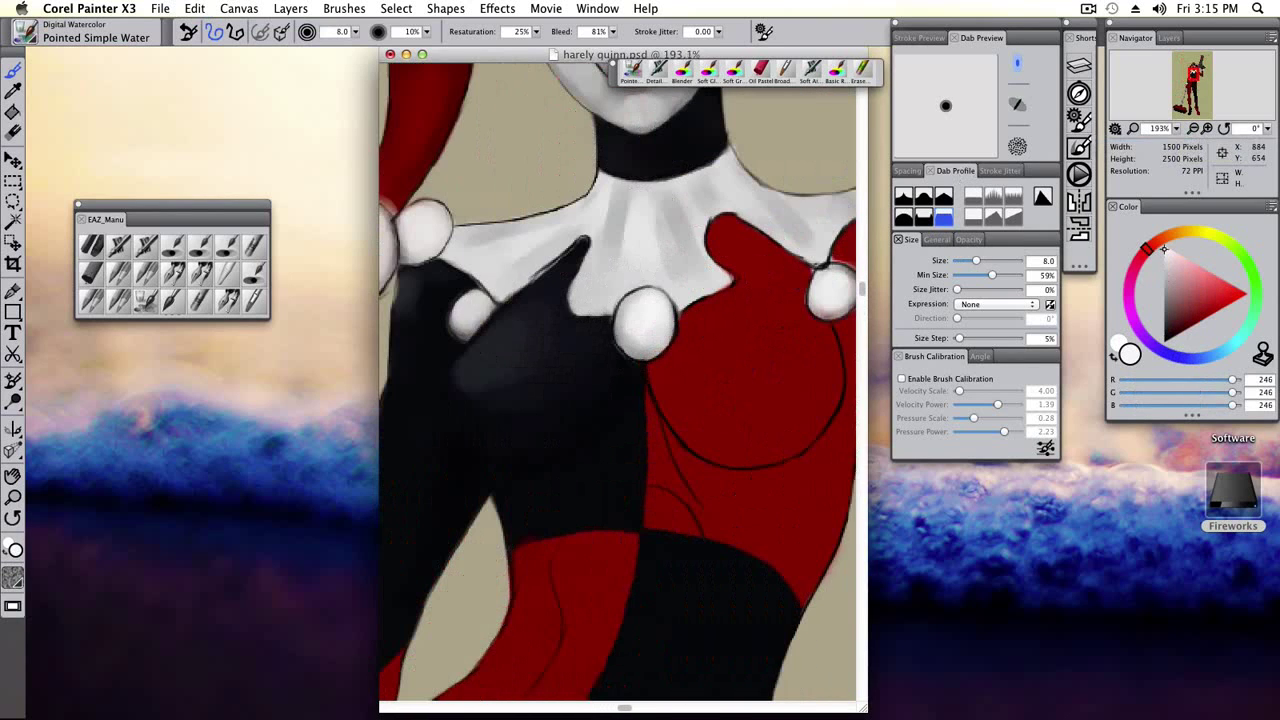
Refine the edge of the black bodice's point against the white collar with sampled dark blue-grey, starting at size 7.7.
left_click(545, 280, "alt")
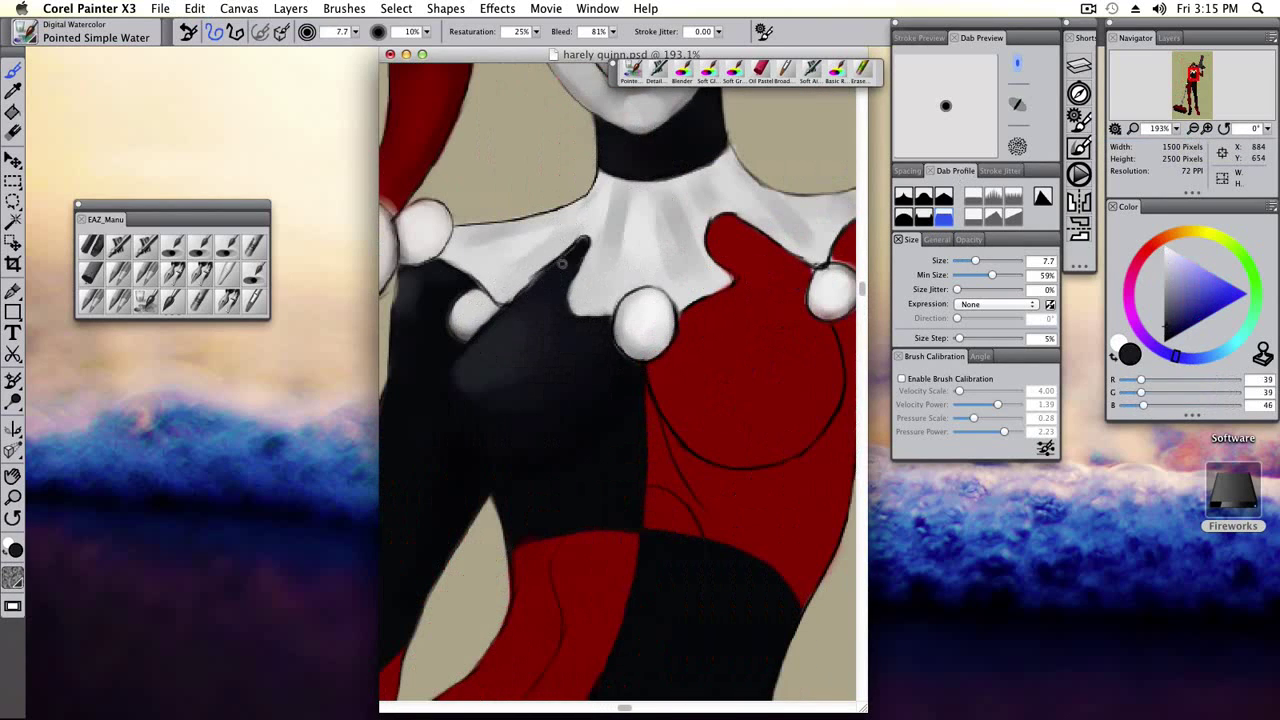
left_click(538, 297, "alt")
key("bracketleft")
key("bracketleft")
key("bracketleft")
key("bracketleft")
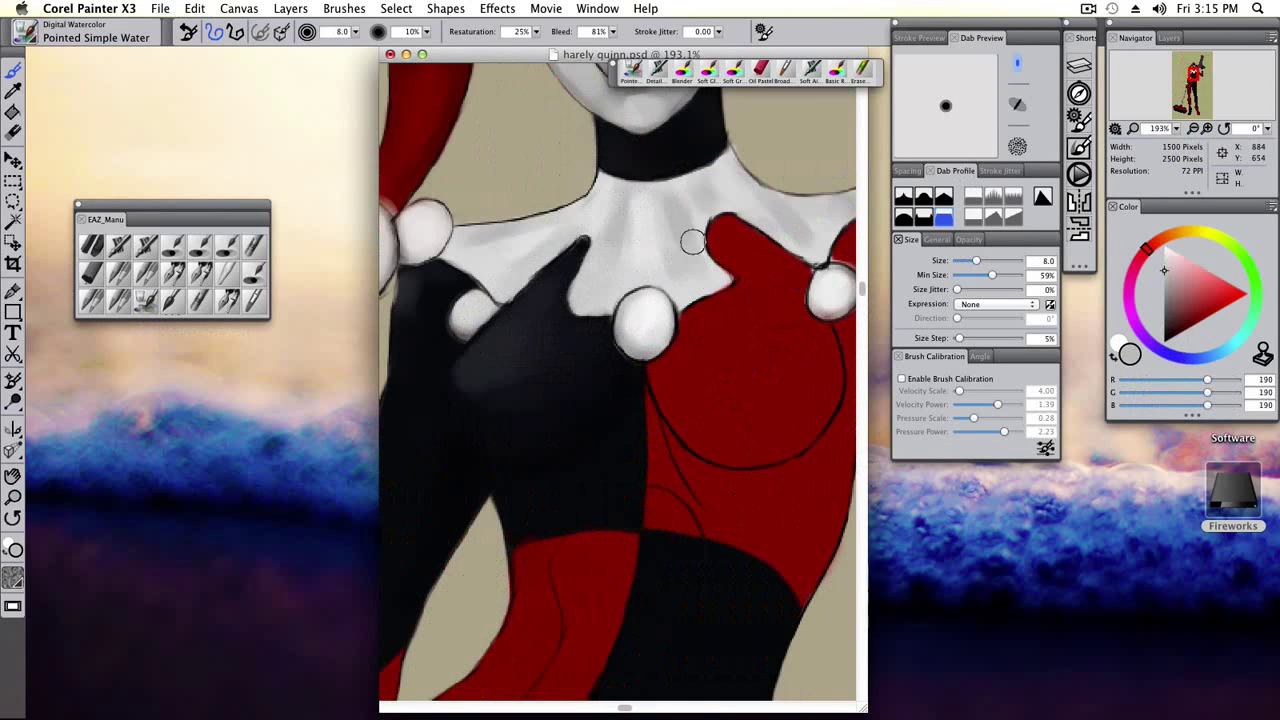
Add a sampled grey highlight to the black neck at brush size 9.7 and undo the last stroke.
left_click(708, 147, "alt")
scroll(708, 147, "up", 3)
key("bracketleft")
key("bracketleft")
left_click(610, 188, "alt")
left_click(600, 213, "alt")
key("bracketright")
key("bracketright")
key("bracketright")
key("bracketright")
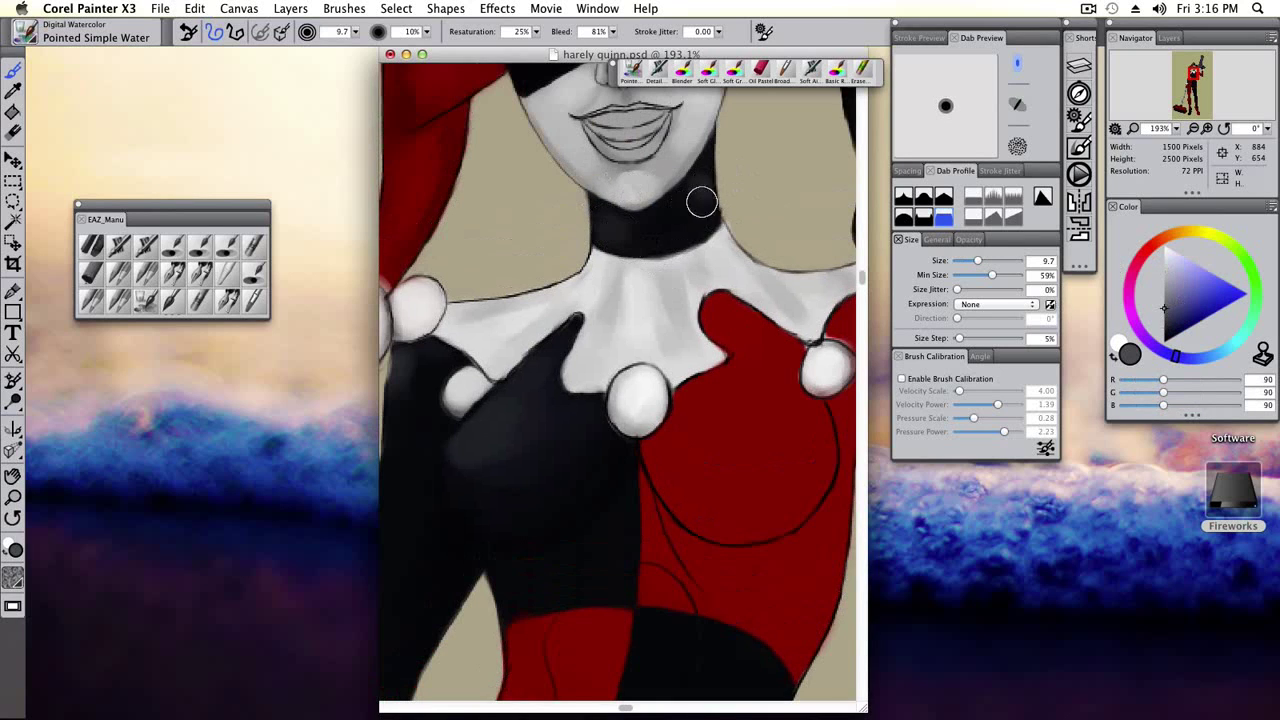
key("super+z")
scroll(660, 240, "up", 4)
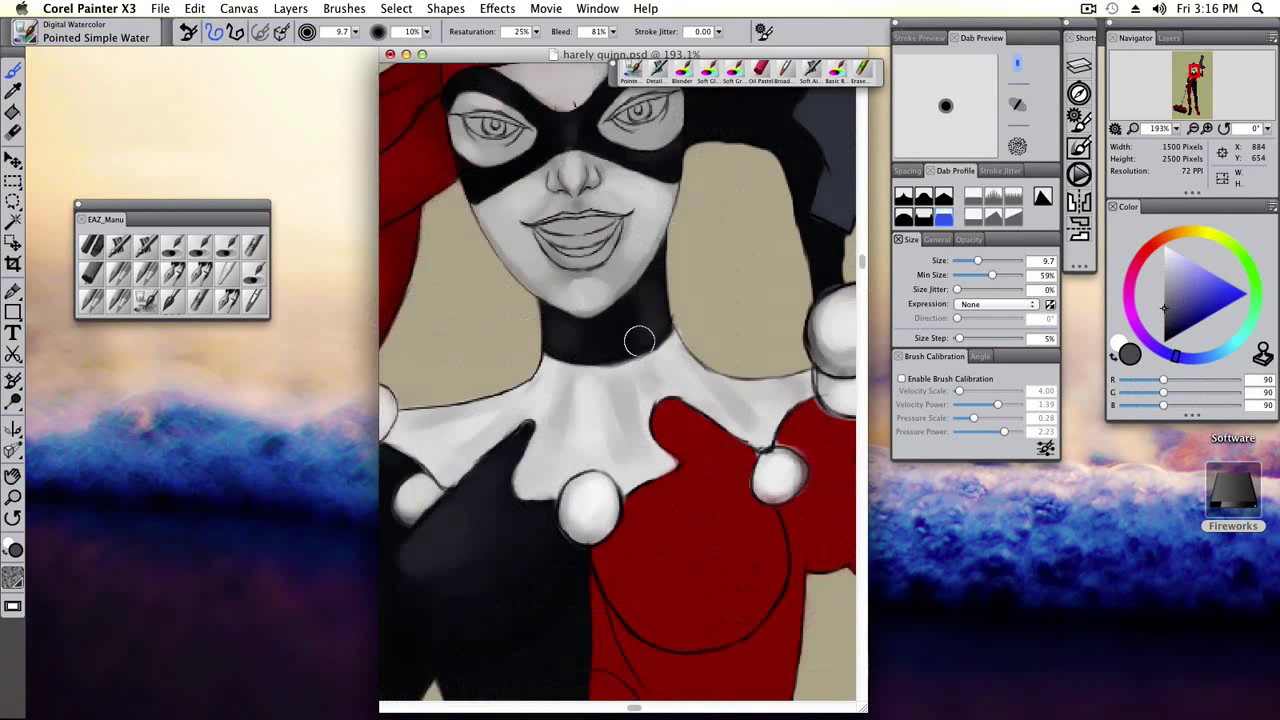
Refine the light grey skin of the face around the mask and nose with sampled tones at size 5.9.
key("bracketleft")
key("bracketleft")
key("bracketleft")
left_click(647, 244, "alt")
scroll(583, 222, "up", 3)
left_click(548, 172, "alt")
key("bracketleft")
key("bracketleft")
left_click(565, 294, "alt")
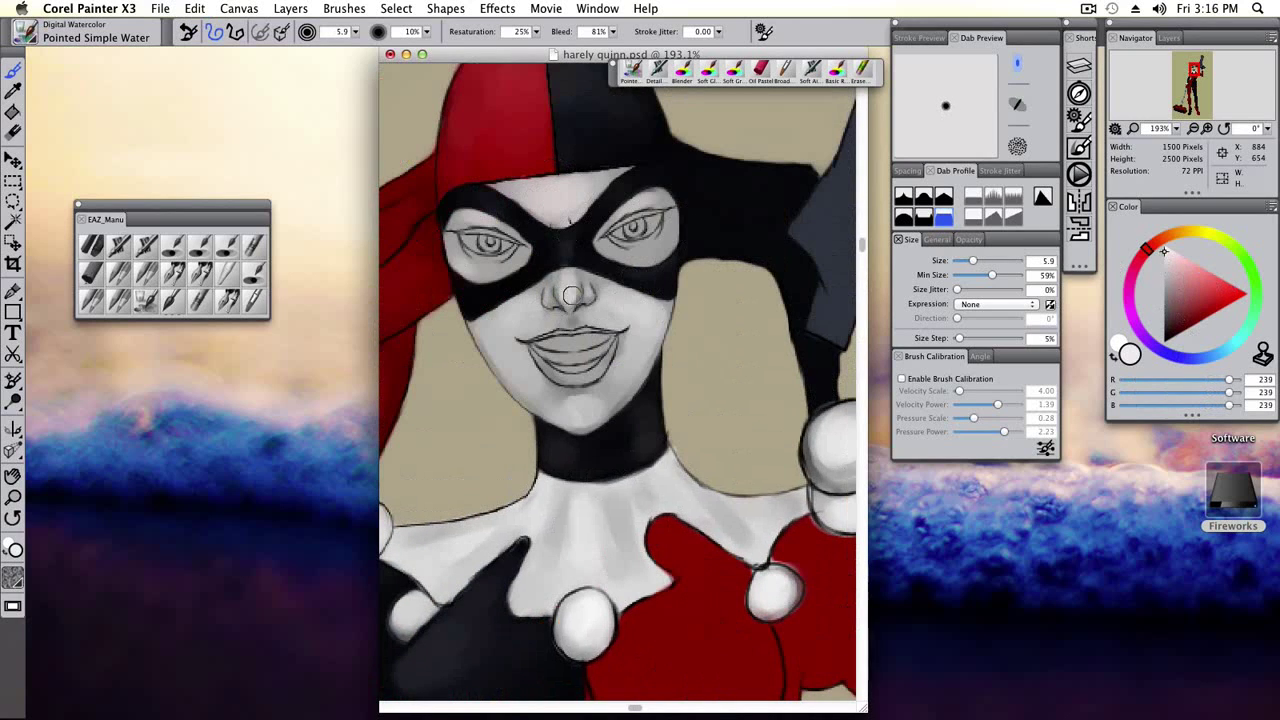
Touch up the lower edge of the black mask with sampled dark grey at size 5.4.
left_click(484, 200, "alt")
left_click(484, 192, "alt")
key("bracketleft")
key("bracketleft")
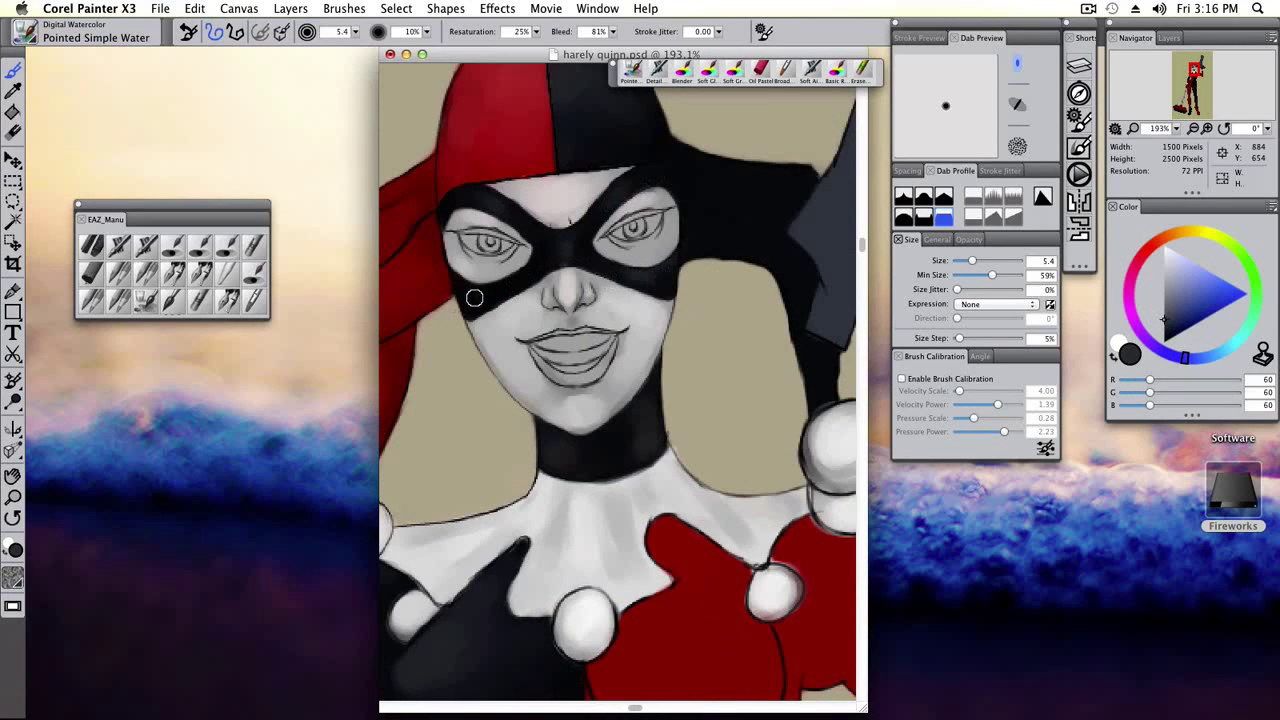
Soften the shading of the chin and jawline with sampled greys at size 6.2 and the Blender at size 13.8.
left_click(568, 403, "alt")
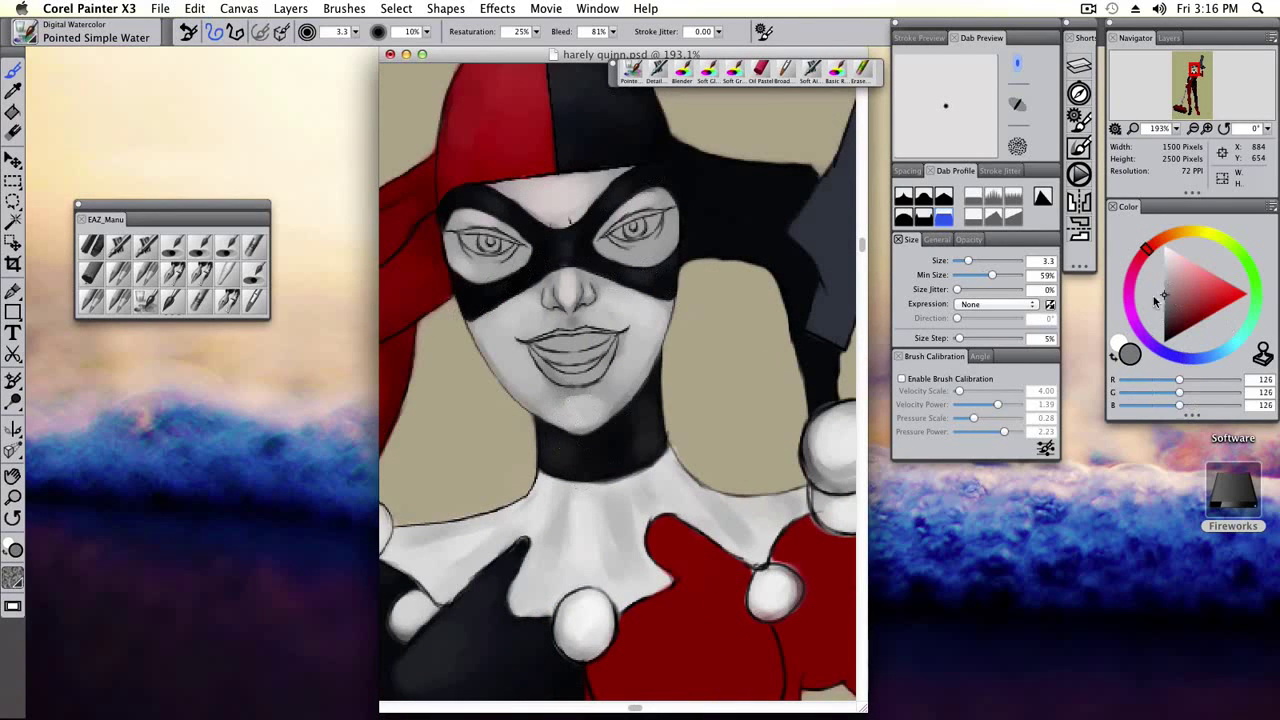
left_click(561, 396, "alt")
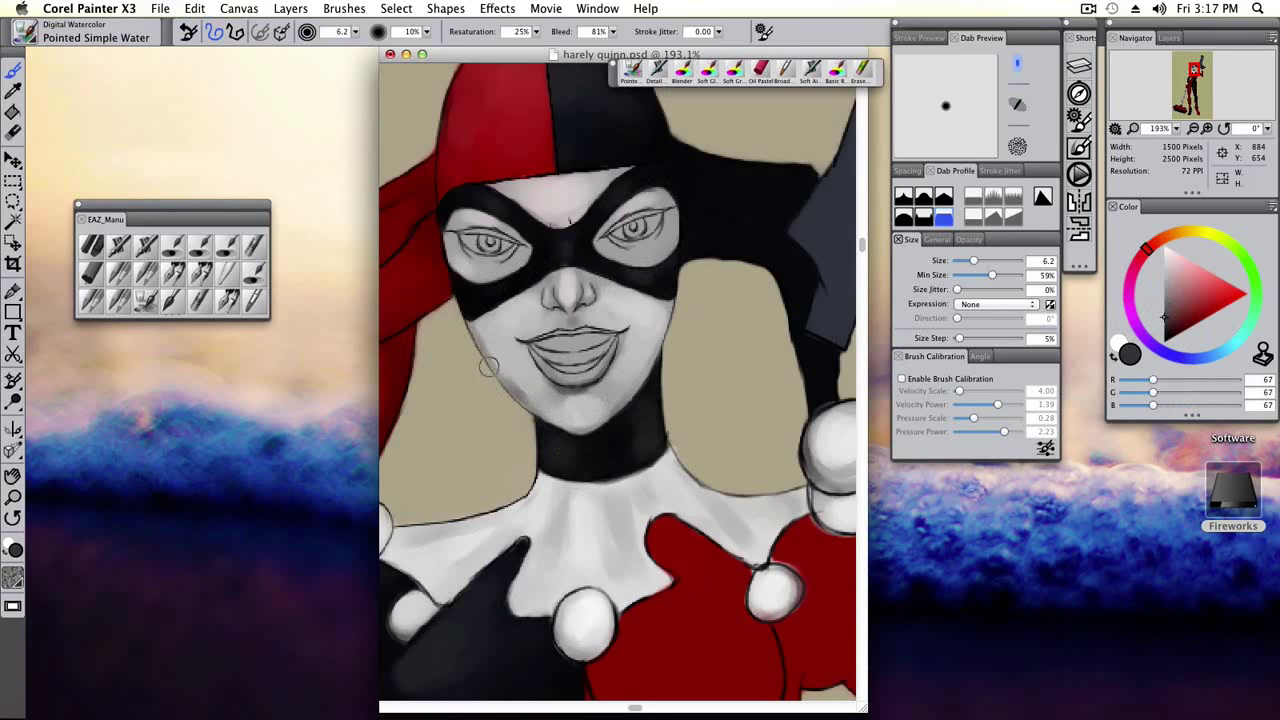
left_click(521, 393, "alt")
key("b")
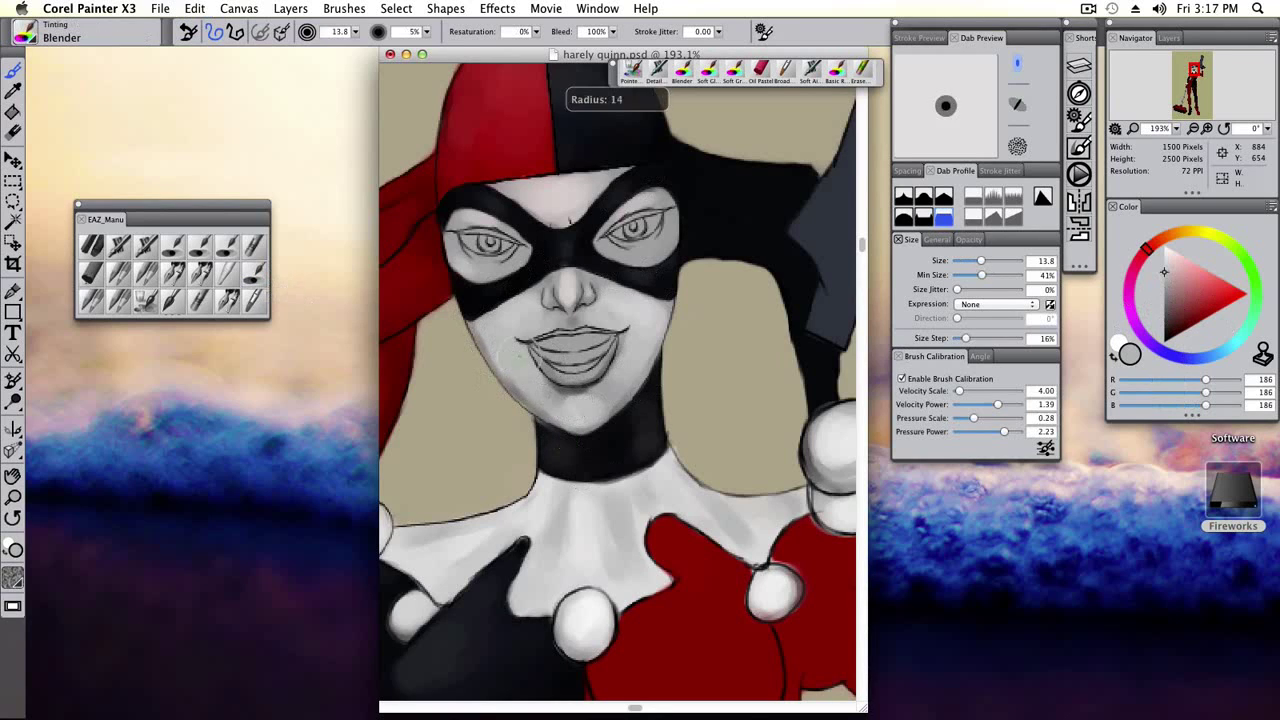
key("b")
Refine the neck edge with dark grey at size 1.6 and shade the red hood half with sampled dark reds at size 8.4.
left_click(555, 447, "alt")
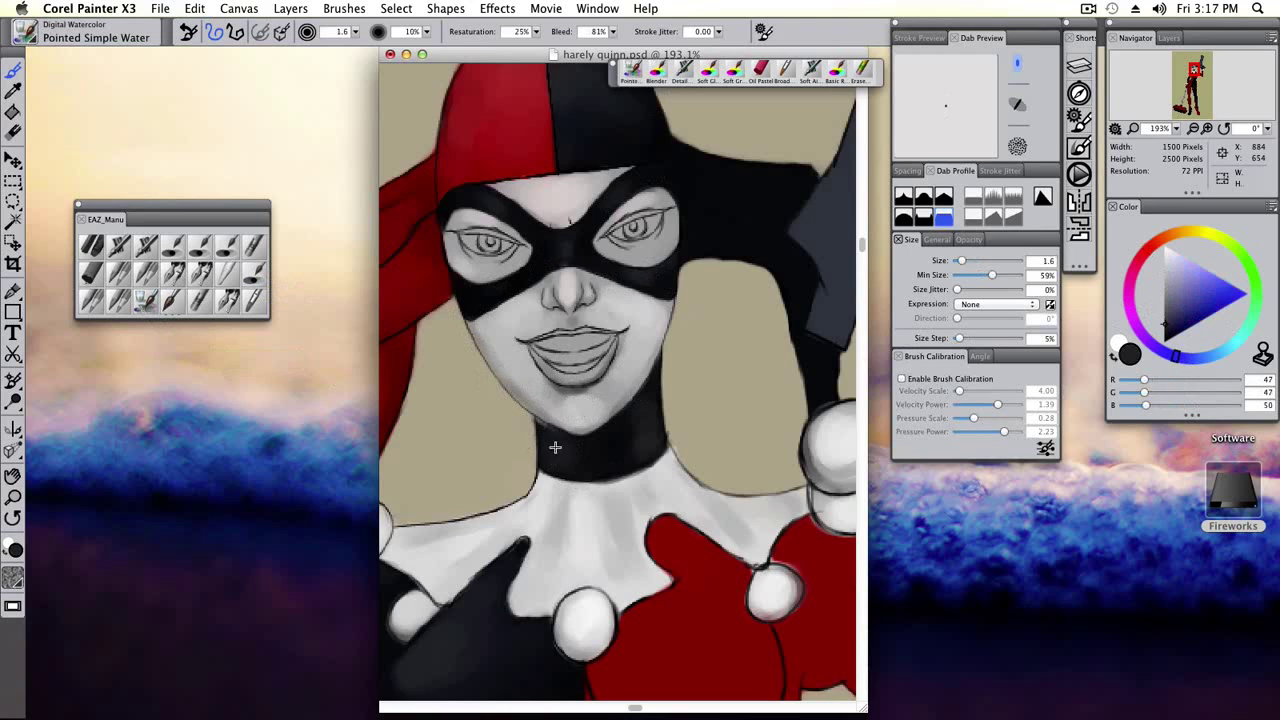
left_click(673, 411, "alt")
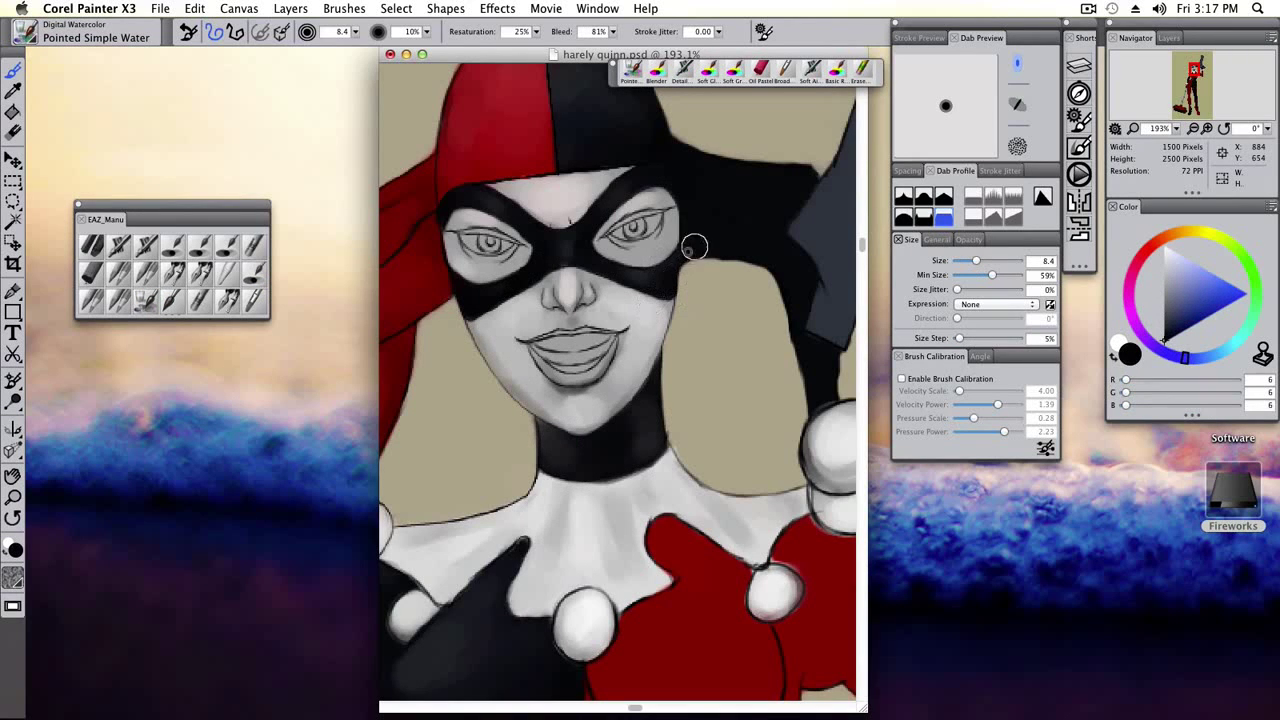
scroll(460, 170, "up", 3)
left_click(454, 165, "alt")
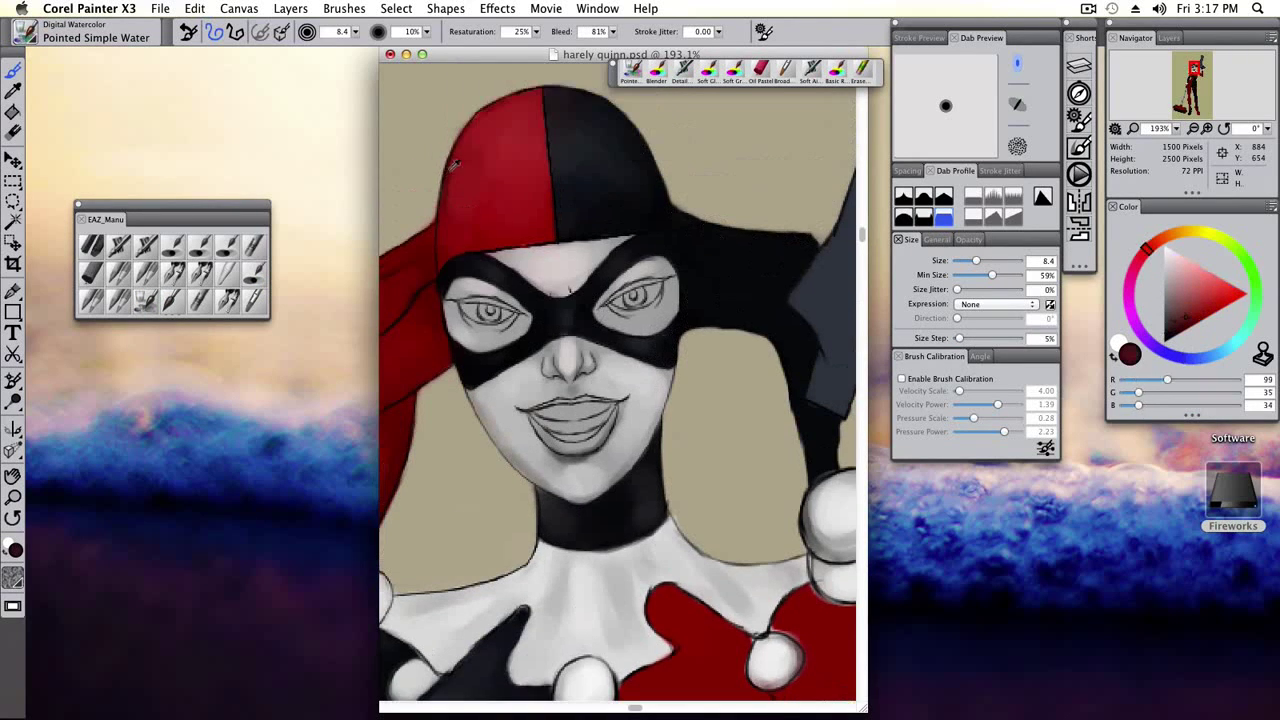
left_click(480, 134, "alt")
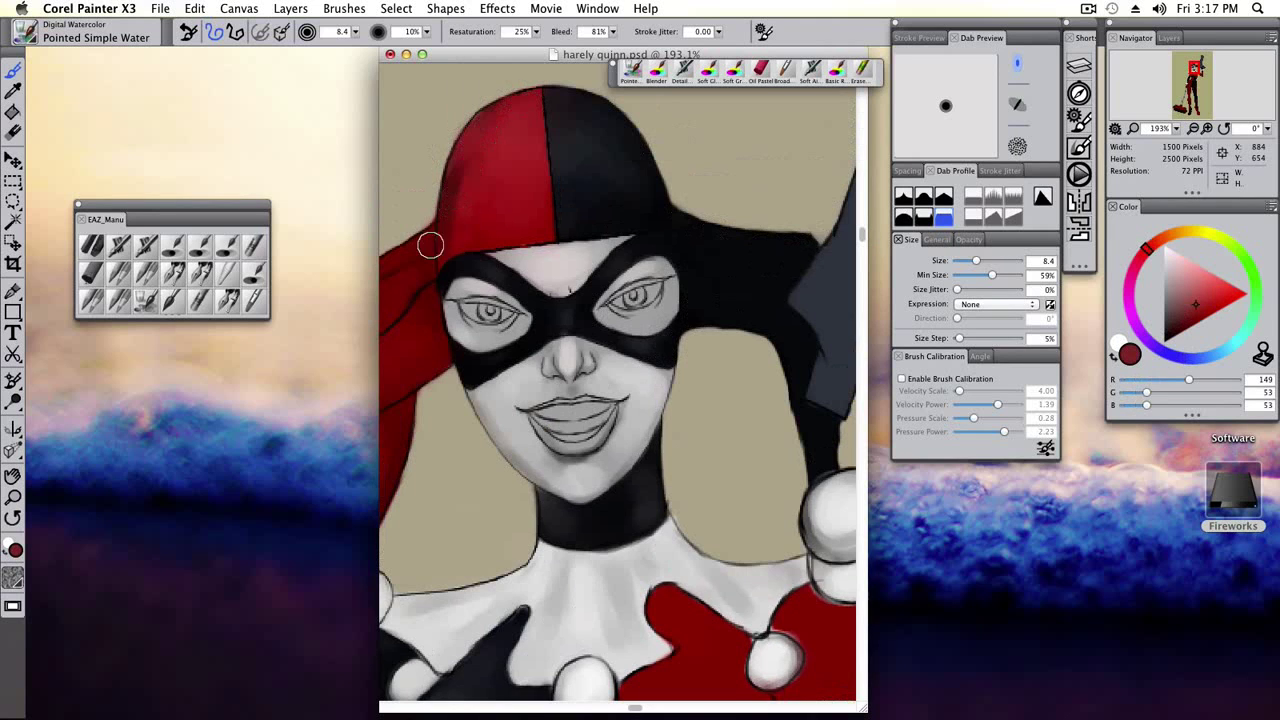
scroll(710, 225, "down", 5)
scroll(620, 300, "down", 5)
left_click(555, 222, "alt")
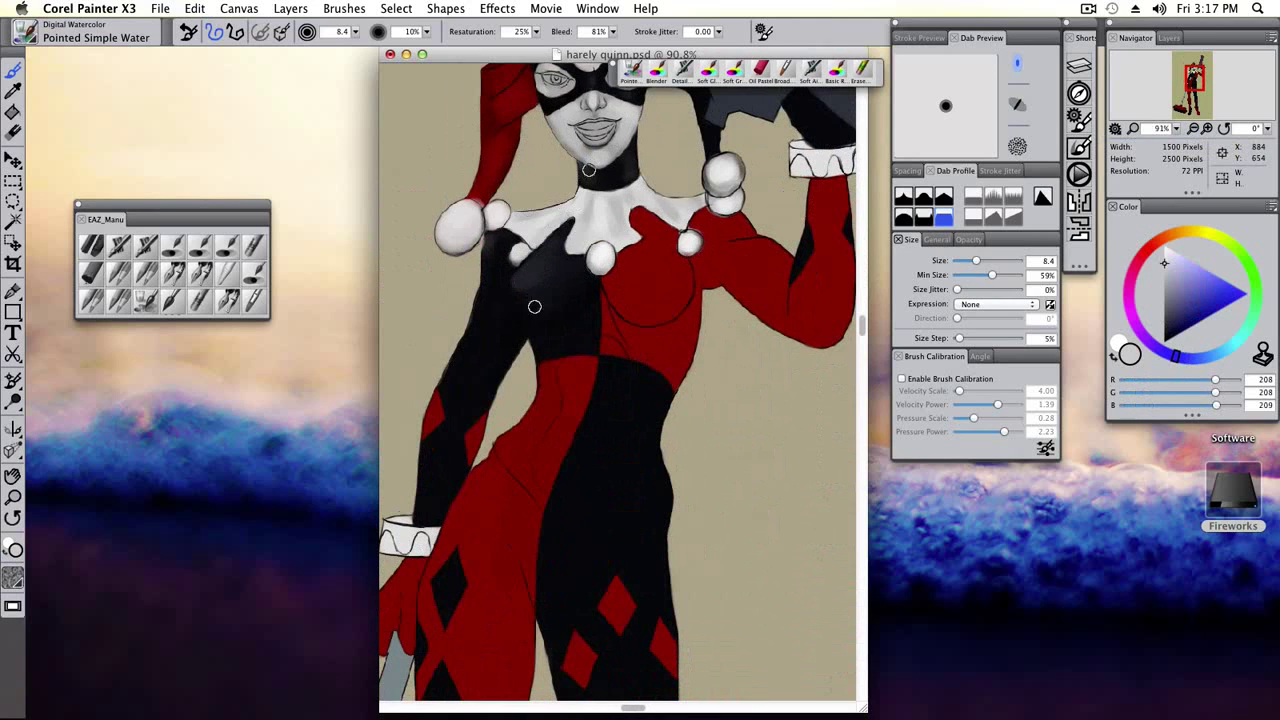
left_click(254, 298)
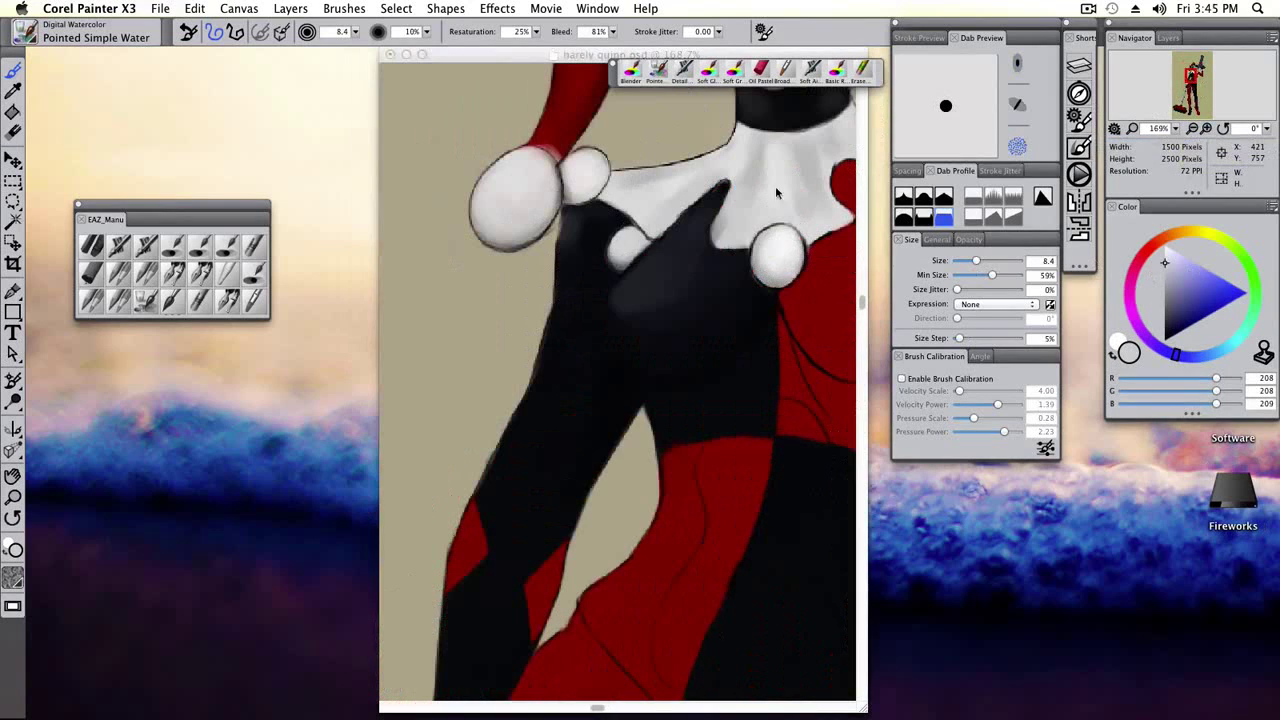
Shade the black shoulder below the small pom-pom with a sampled near-black at size 9.9, and show the layer list.
right_click(570, 224)
left_click(590, 229)
left_click(586, 239, "alt")
left_click_drag(586, 239, 570, 234)
key("bracketright")
left_click(1168, 38)
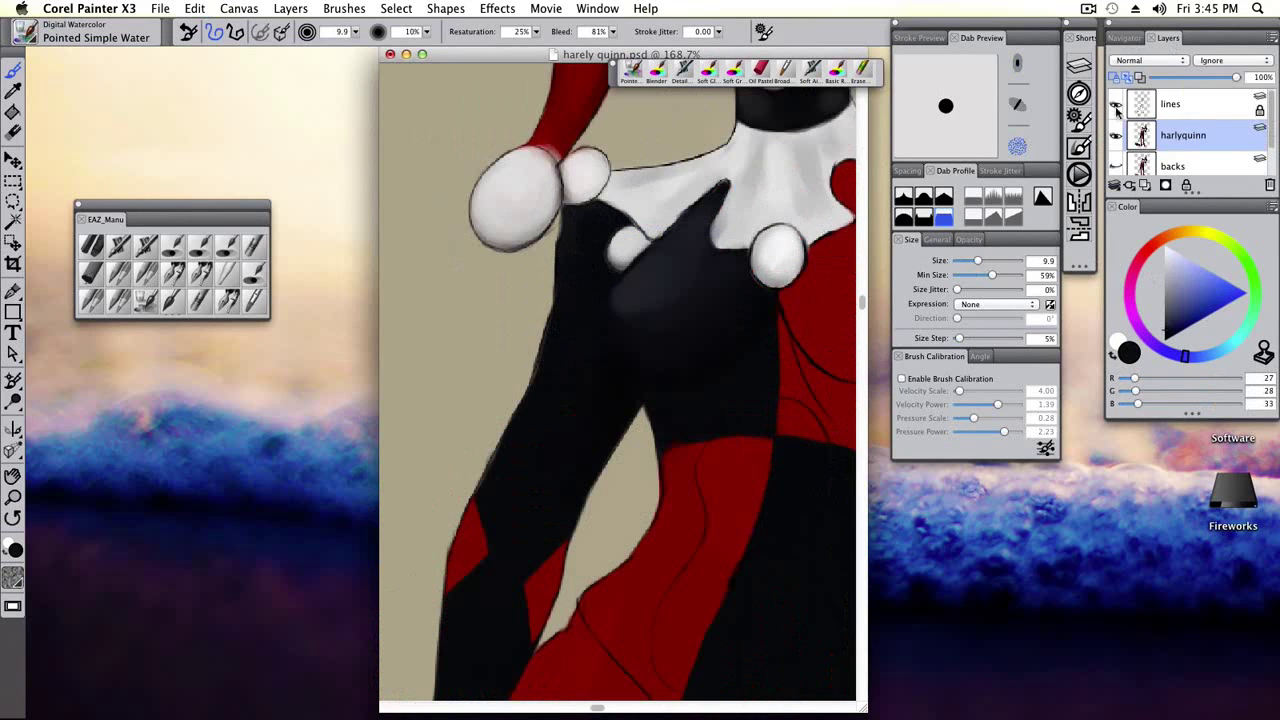
Build up the dark shading along the top of the black shoulder with sampled tones and a larger brush.
key("bracketright")
key("bracketright")
key("bracketright")
key("bracketright")
key("bracketright")
key("bracketright")
left_click_drag(582, 256, 574, 226)
left_click(574, 226, "alt")
key("bracketright")
key("bracketright")
key("bracketright")
Shade the outer edge and underside of the black chest highlight with sampled dark blue-grey at size 9.4.
left_click(589, 289, "alt")
left_click(648, 294, "alt")
key("bracketleft")
key("bracketleft")
left_click(625, 325, "alt")
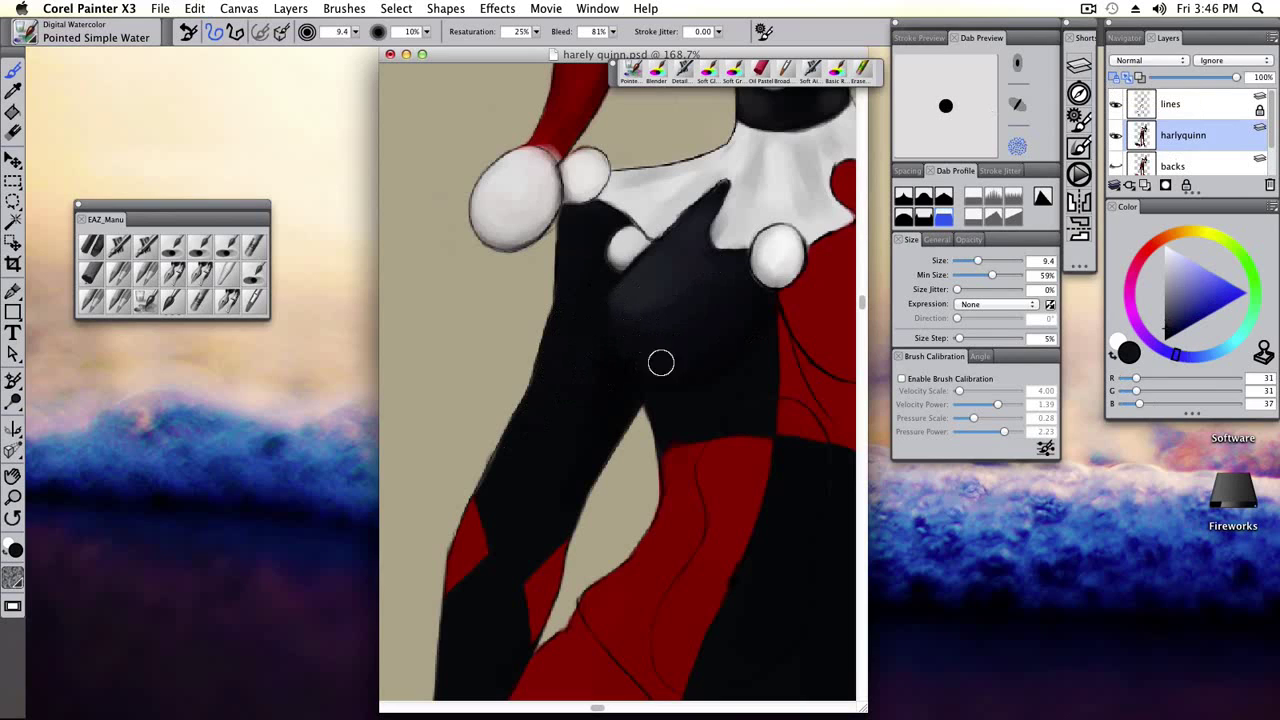
Set the brush to the Dull Profile and smooth the black chest with sampled dark blue-grey at size 13.4.
left_click(690, 370, "alt")
left_click(903, 217)
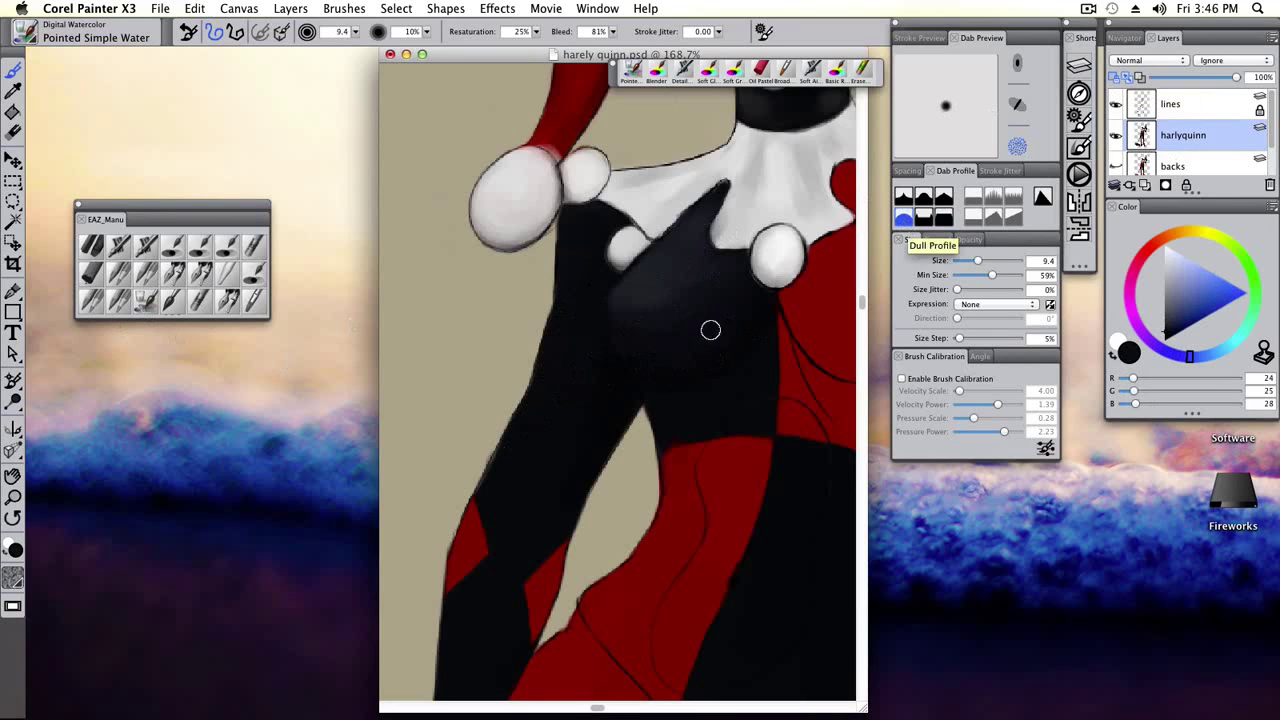
key("bracketright")
key("bracketright")
key("bracketright")
key("bracketright")
key("bracketright")
key("bracketright")
key("bracketright")
key("bracketright")
key("bracketright")
key("bracketright")
left_click(737, 298, "alt")
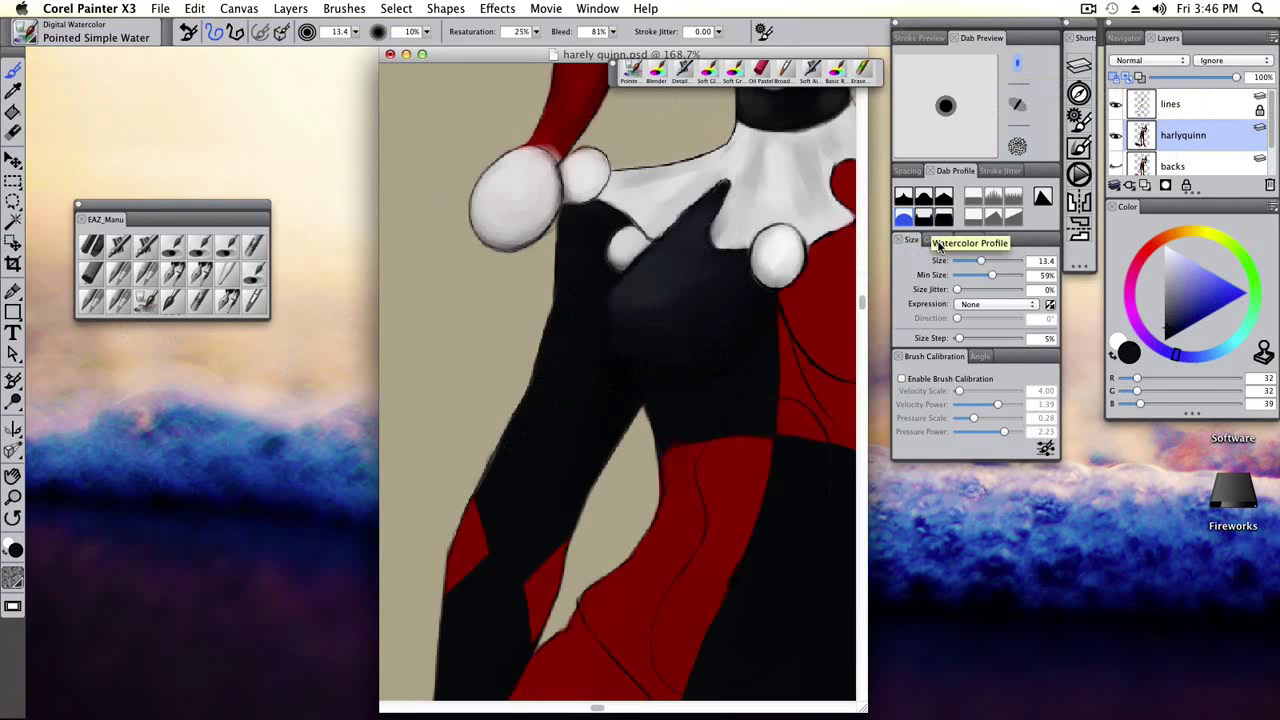
Blend the black chest highlight into its shadow with sampled dark greys, reducing the brush to about size 8.5.
left_click(937, 239)
left_click(662, 297, "alt")
key("bracketleft")
key("bracketleft")
key("bracketleft")
key("bracketleft")
key("bracketleft")
key("bracketleft")
key("bracketleft")
key("bracketleft")
key("bracketleft")
key("bracketleft")
key("bracketleft")
key("bracketleft")
key("bracketleft")
key("bracketleft")
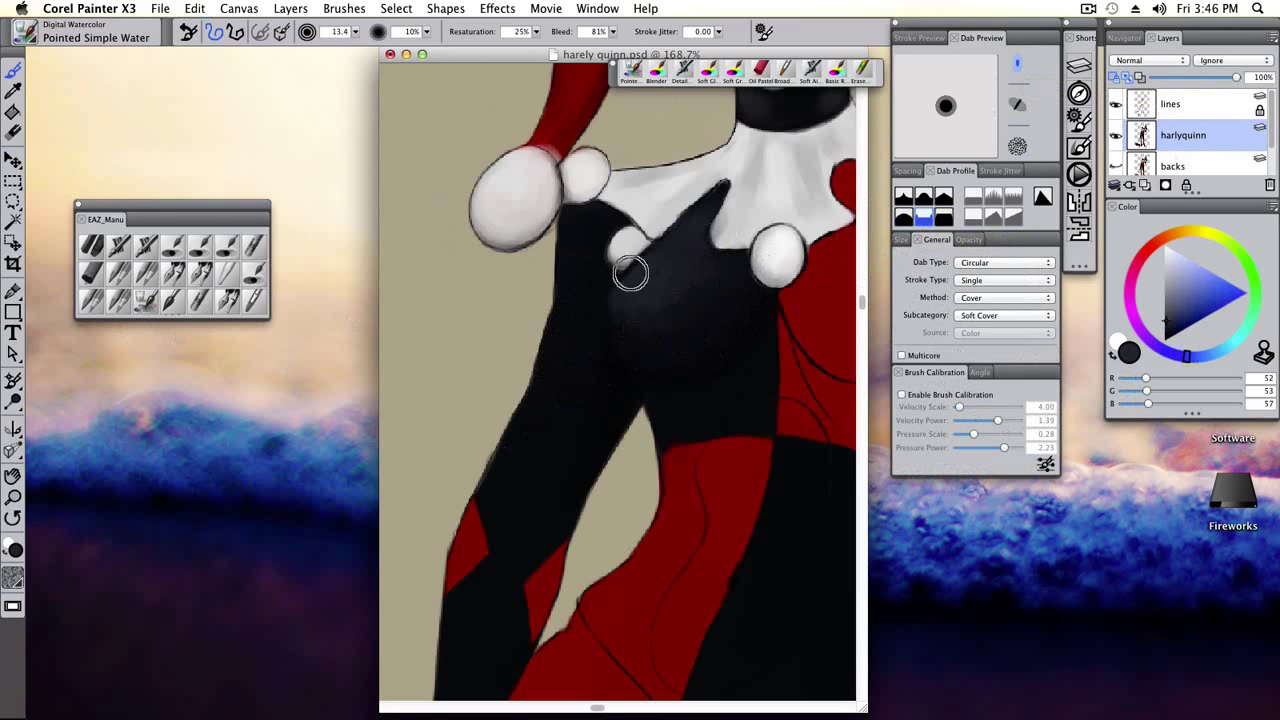
left_click(655, 280, "alt")
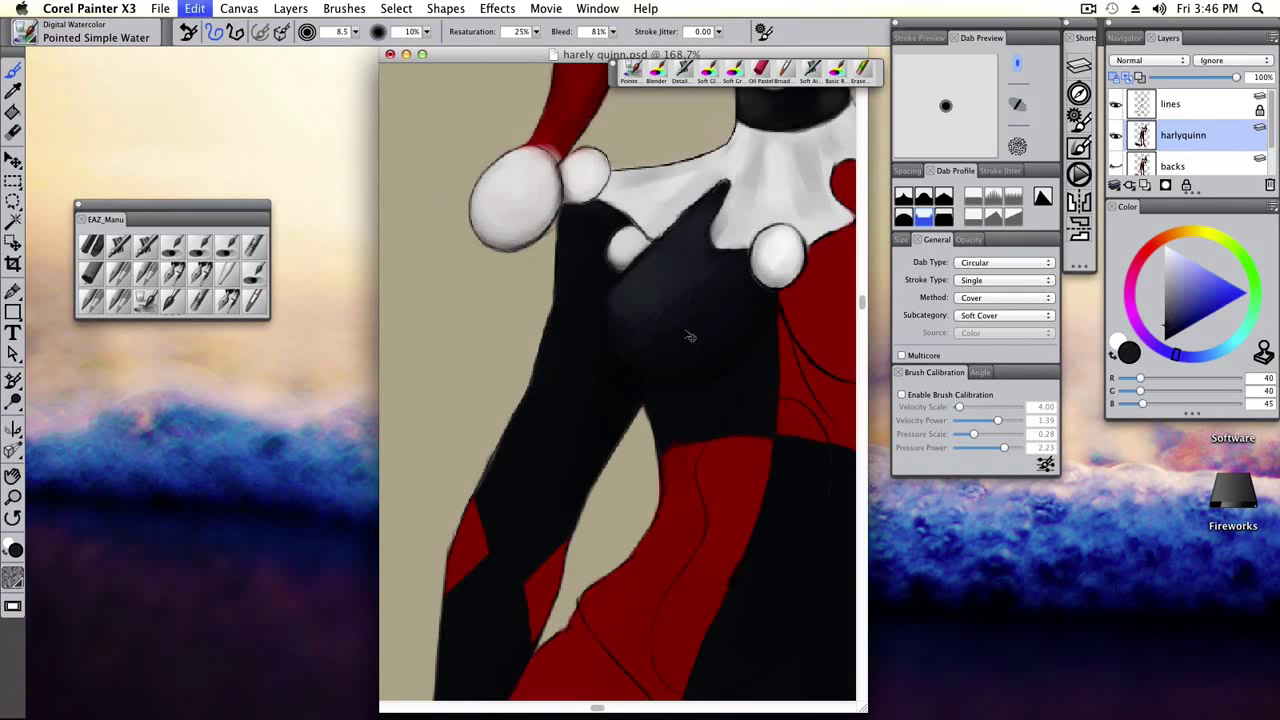
left_click_drag(643, 348, 703, 314)
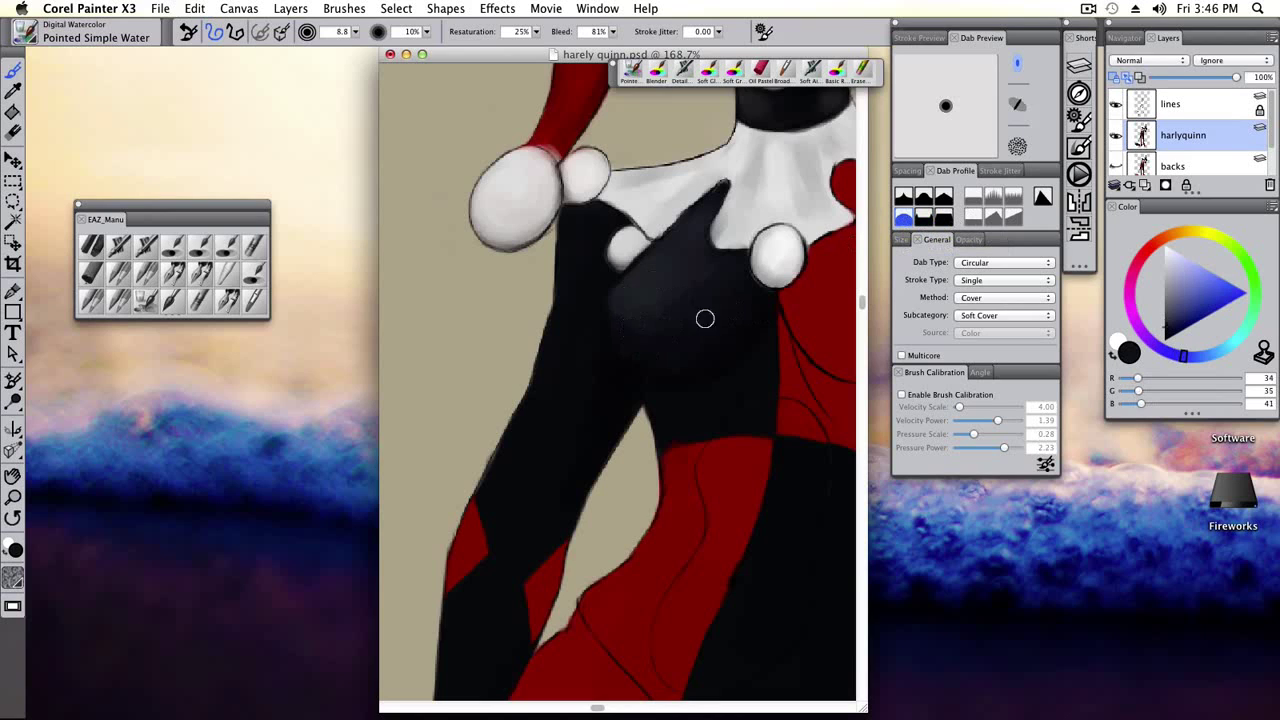
Paint a grey highlight (RGB 85, 85, 85) on the black arm around the elbow at size 21.2 with a different dab profile.
scroll(733, 314, "down", 3)
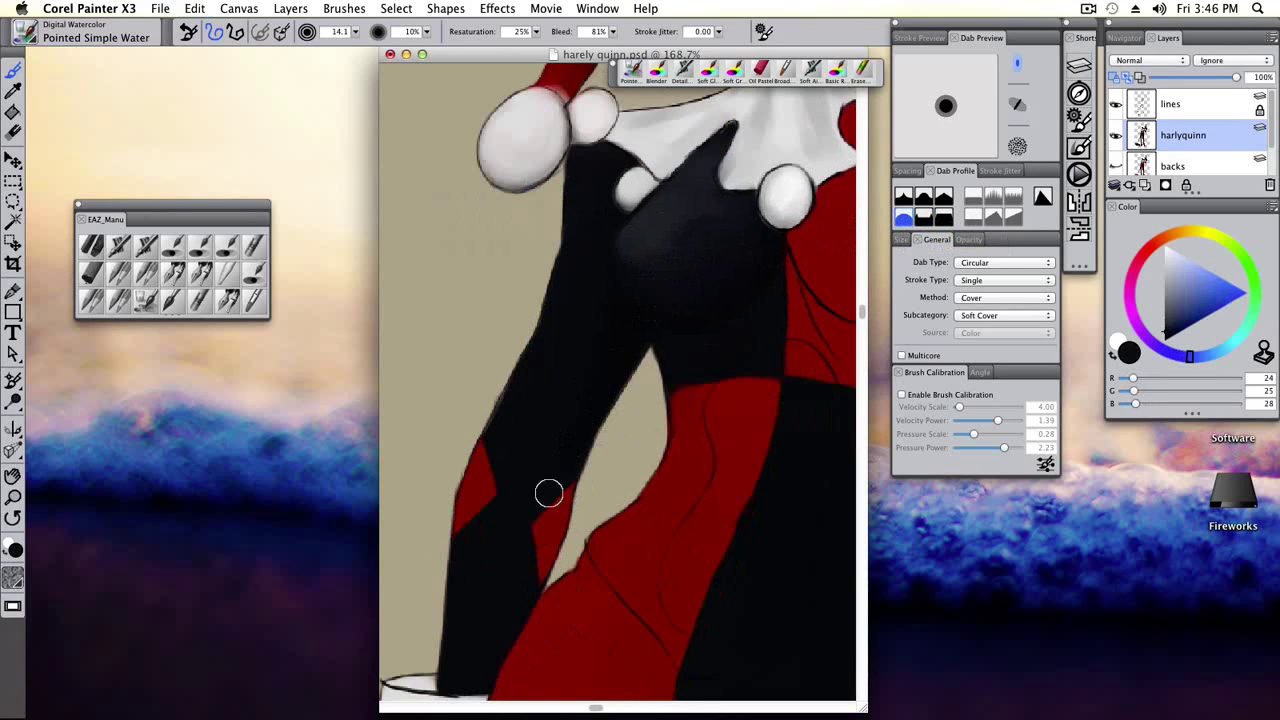
left_click(644, 218, "alt")
left_click(1164, 309)
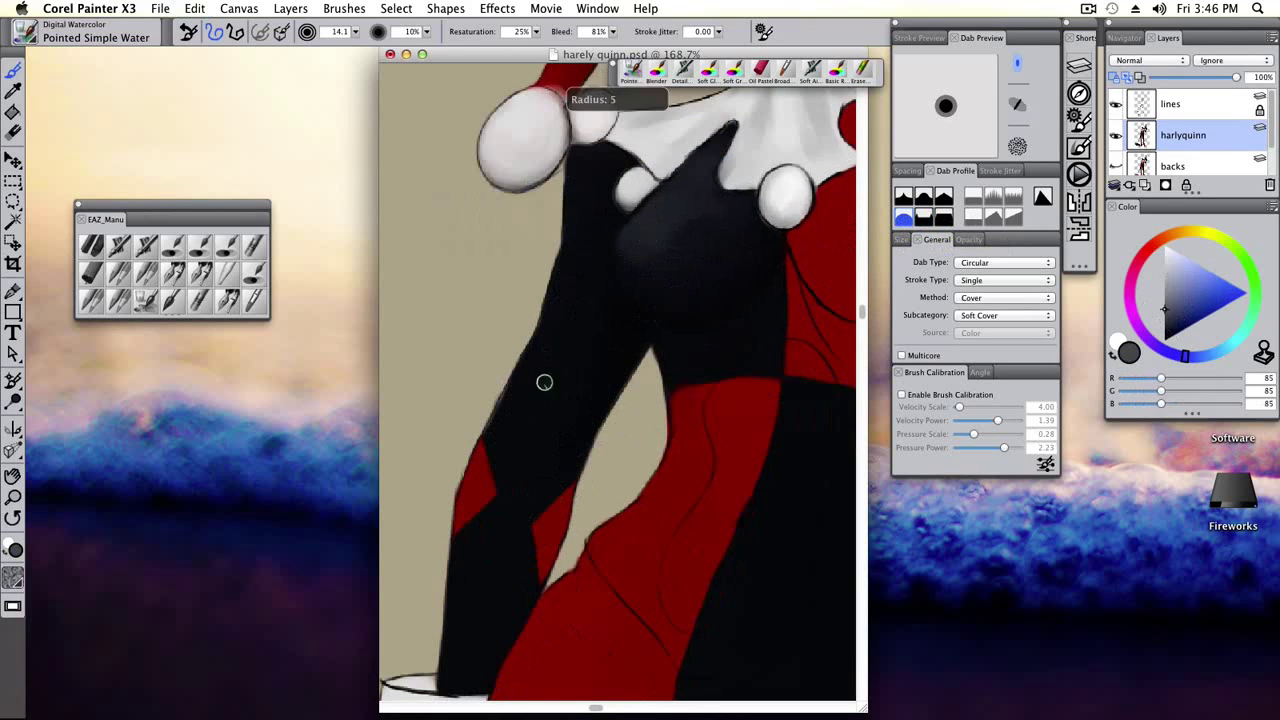
left_click(944, 217)
left_click_drag(579, 344, 565, 390)
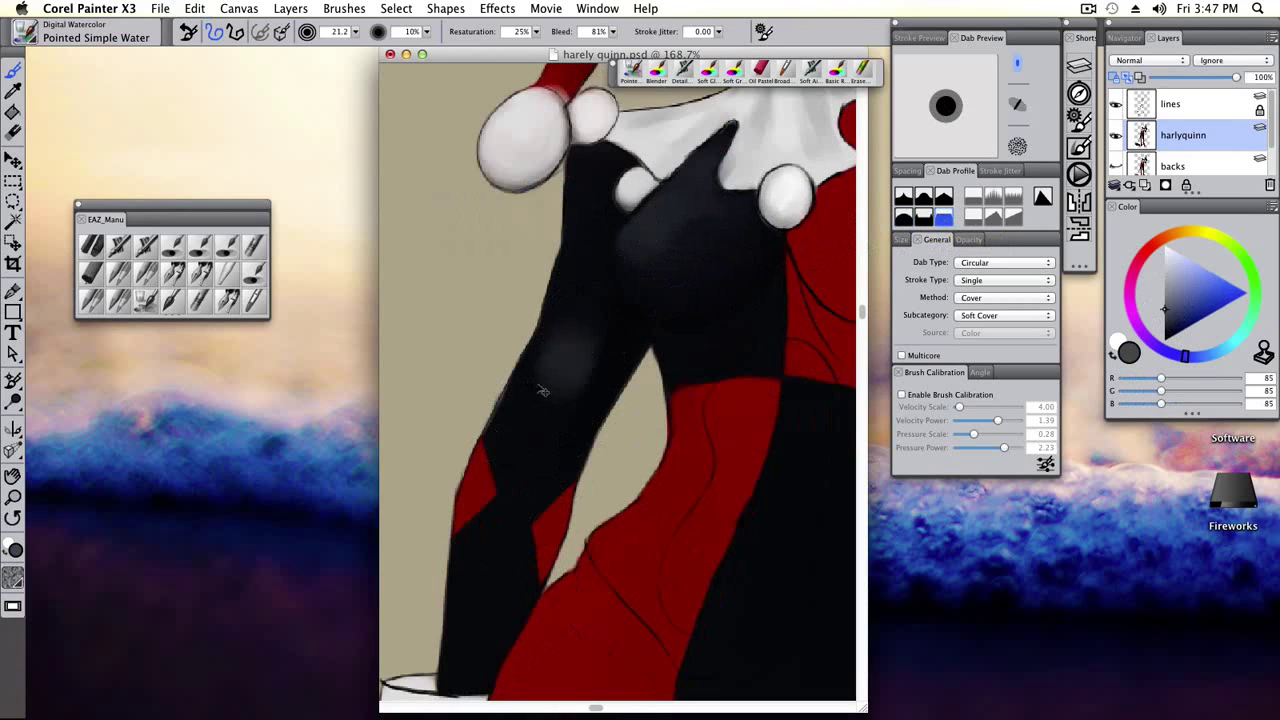
Tone down the elbow highlight on the black arm with sampled dark grey at size 11.1.
left_click(540, 374, "alt")
key("bracketleft")
key("bracketleft")
key("bracketleft")
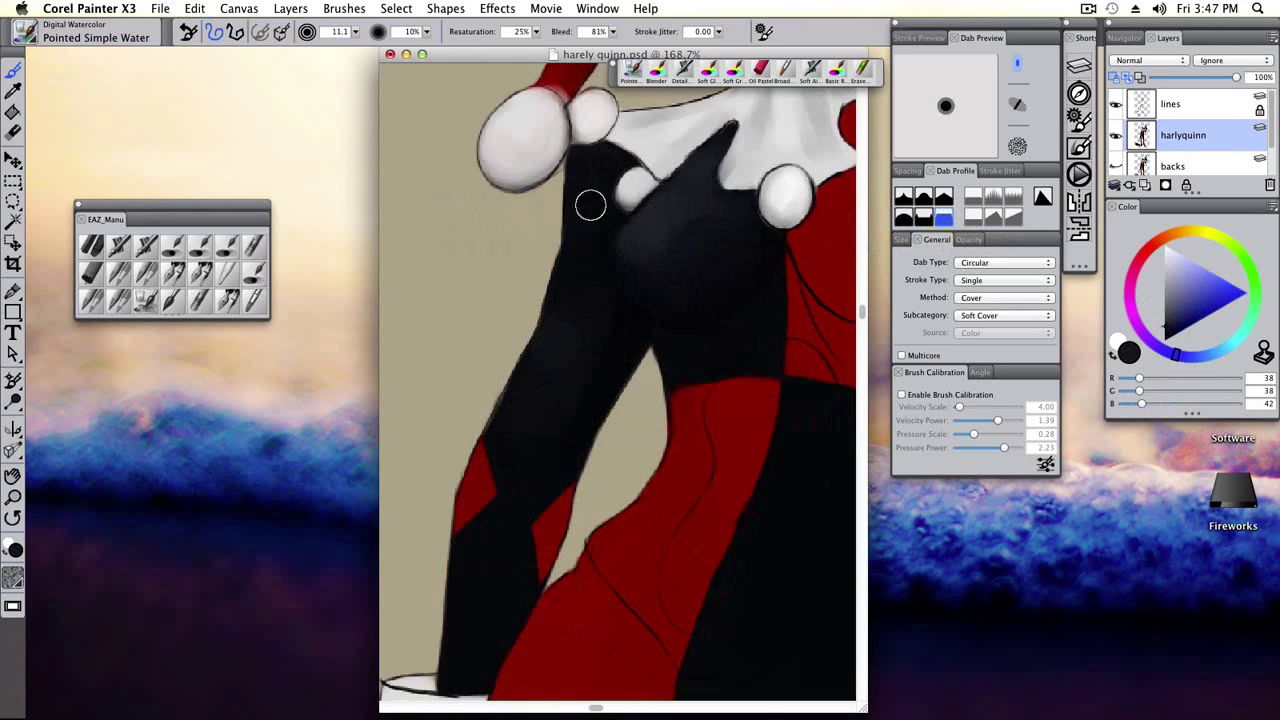
Blend the shading along the upper arm and elbow with sampled near-black tones at size 12.0.
left_click(605, 271, "alt")
key("bracketright")
left_click(532, 408, "alt")
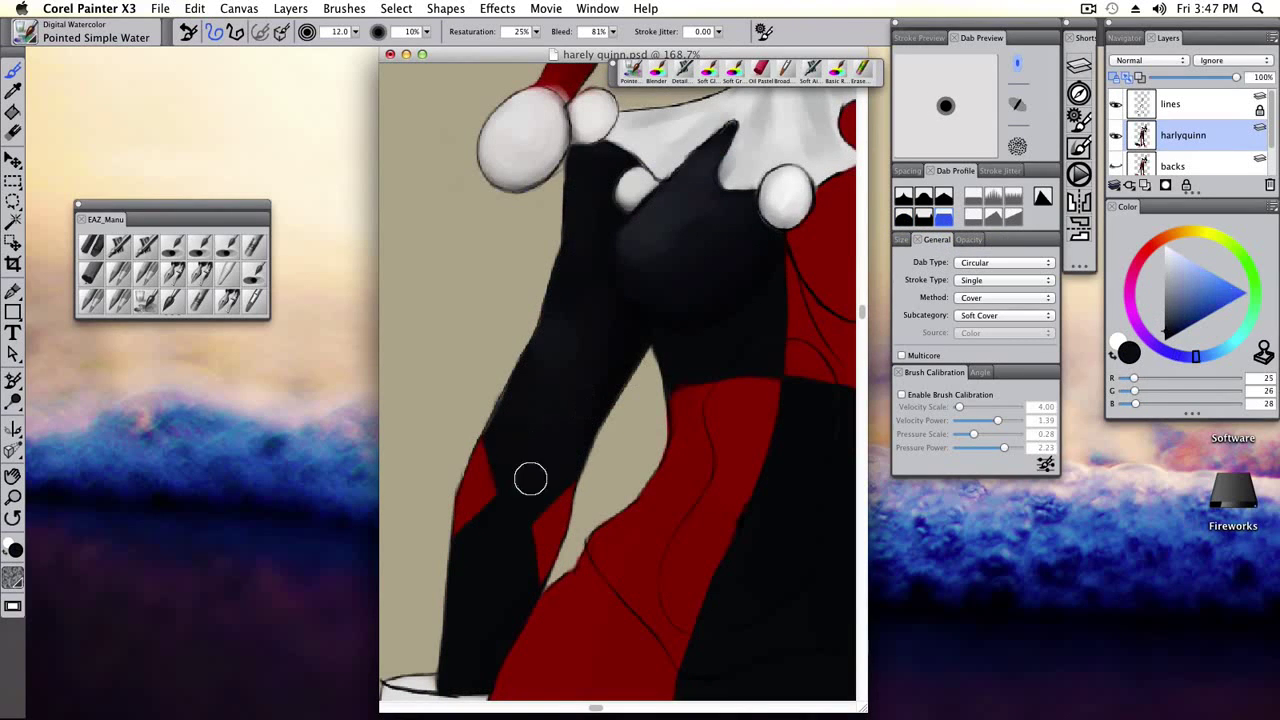
left_click(549, 302, "alt")
left_click(519, 433, "alt")
left_click(561, 325, "alt")
Even out the shading of the black shoulder and arm with sampled dark greys at size 14.5.
left_click(1078, 100)
left_click(1192, 128)
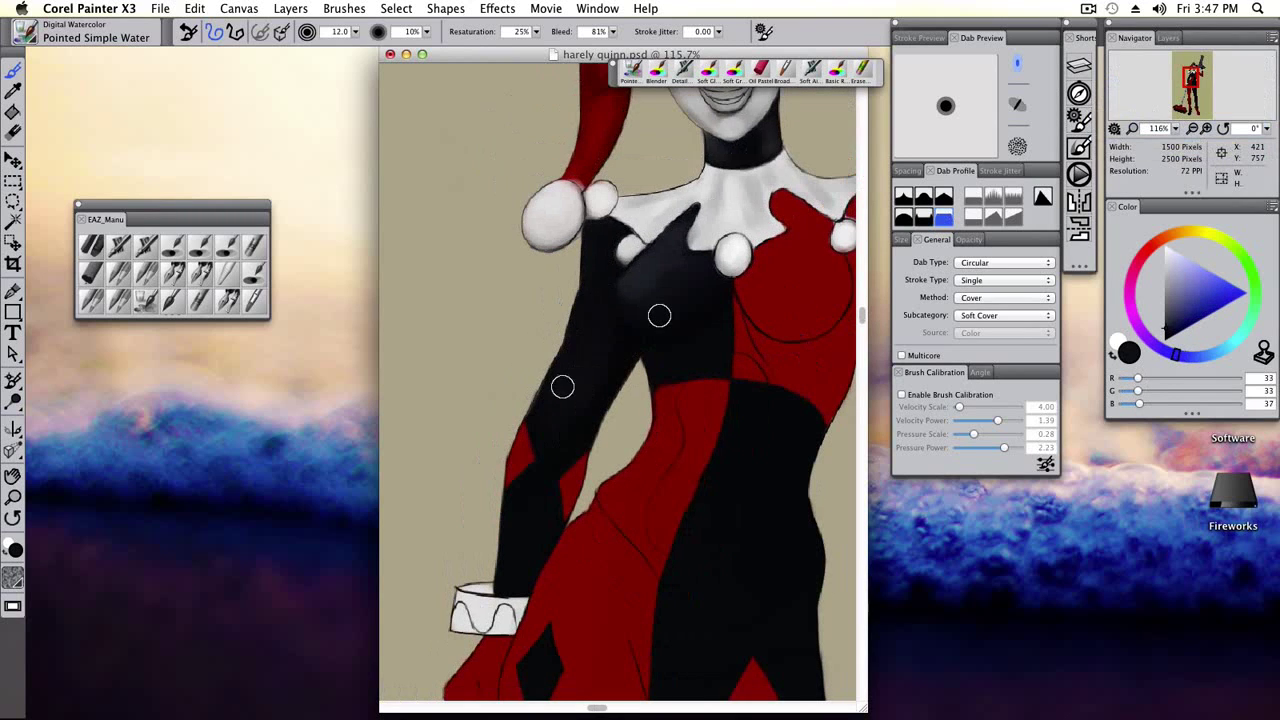
scroll(605, 335, "up", 3)
left_click(573, 289, "alt")
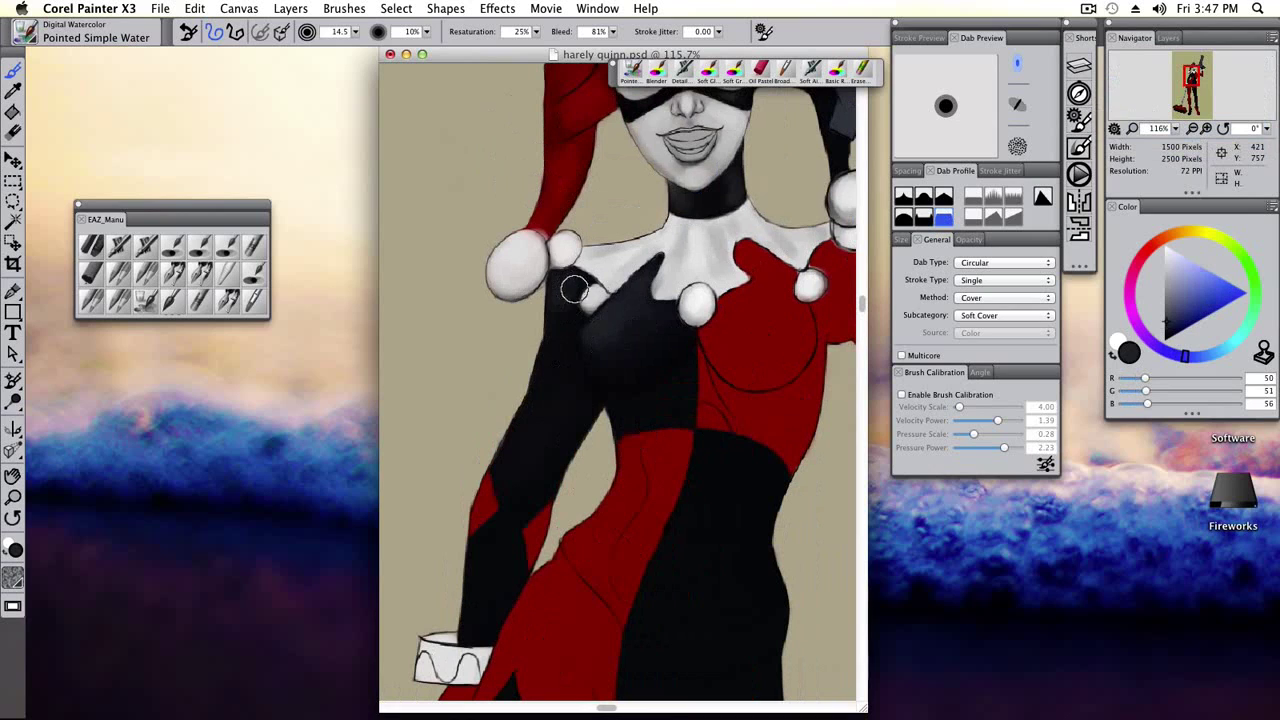
left_click(509, 463, "alt")
left_click(555, 385, "alt")
Smooth the black arm's shadows with the Broad Cover Brush and sampled dark tones, going up to size 17.0.
left_click(253, 300)
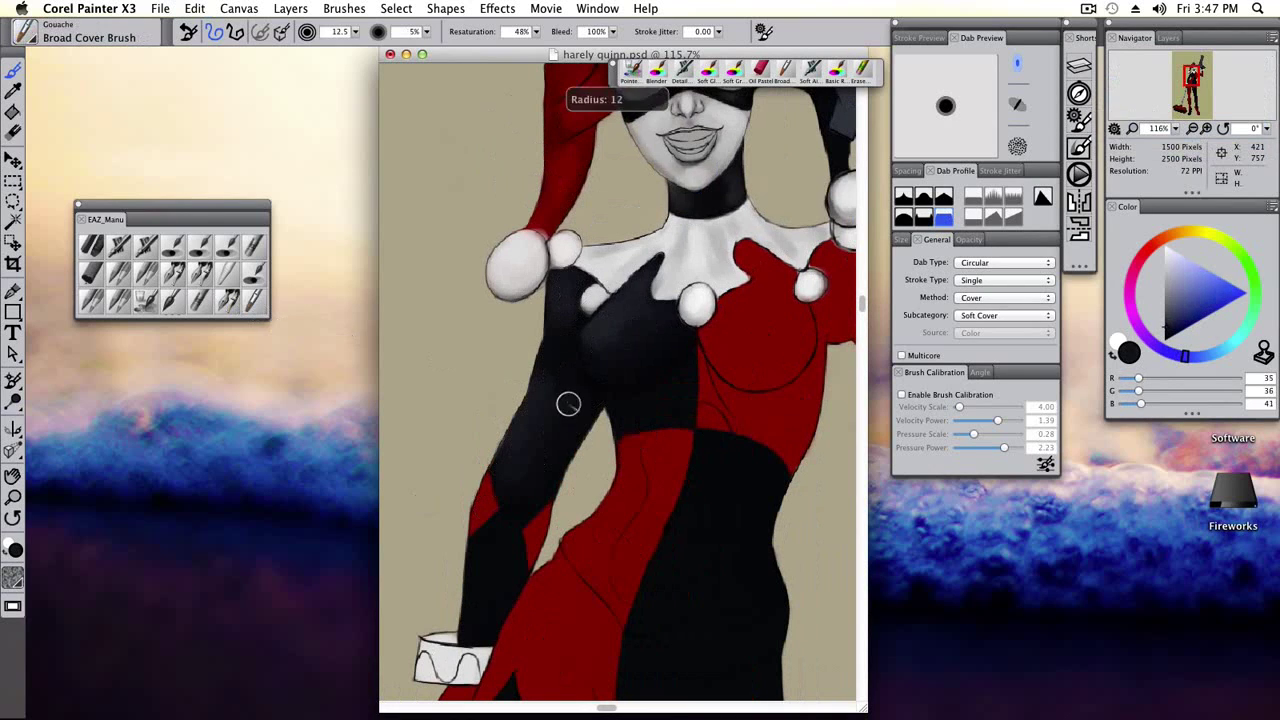
left_click(580, 428, "alt")
key("]")
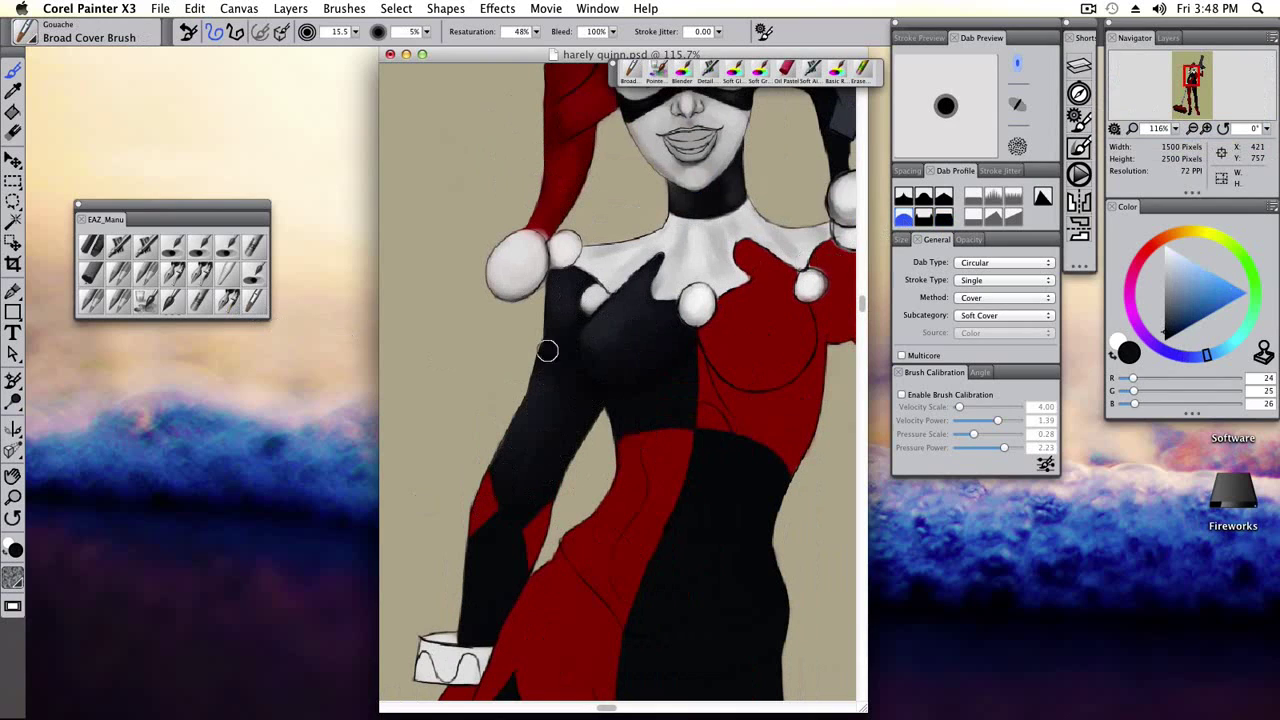
left_click(570, 316, "alt")
key("]")
left_click(570, 380, "alt")
left_click(590, 397, "alt")
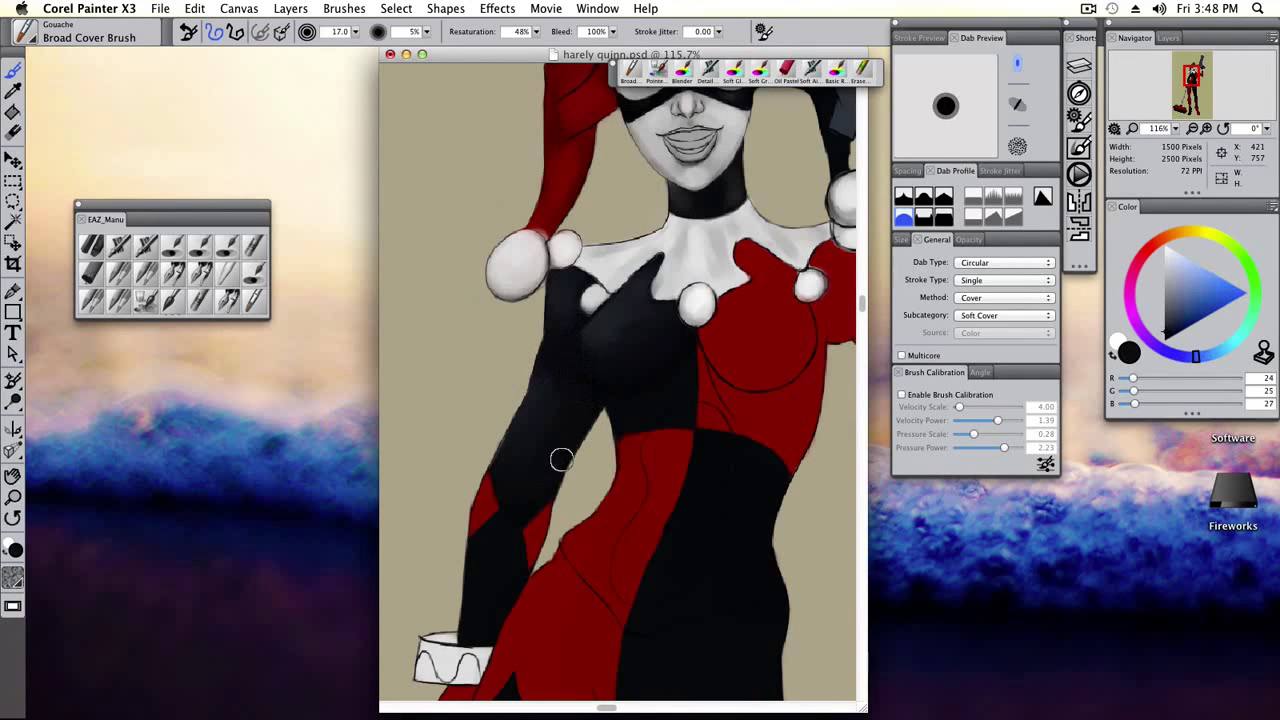
left_click(538, 314, "alt")
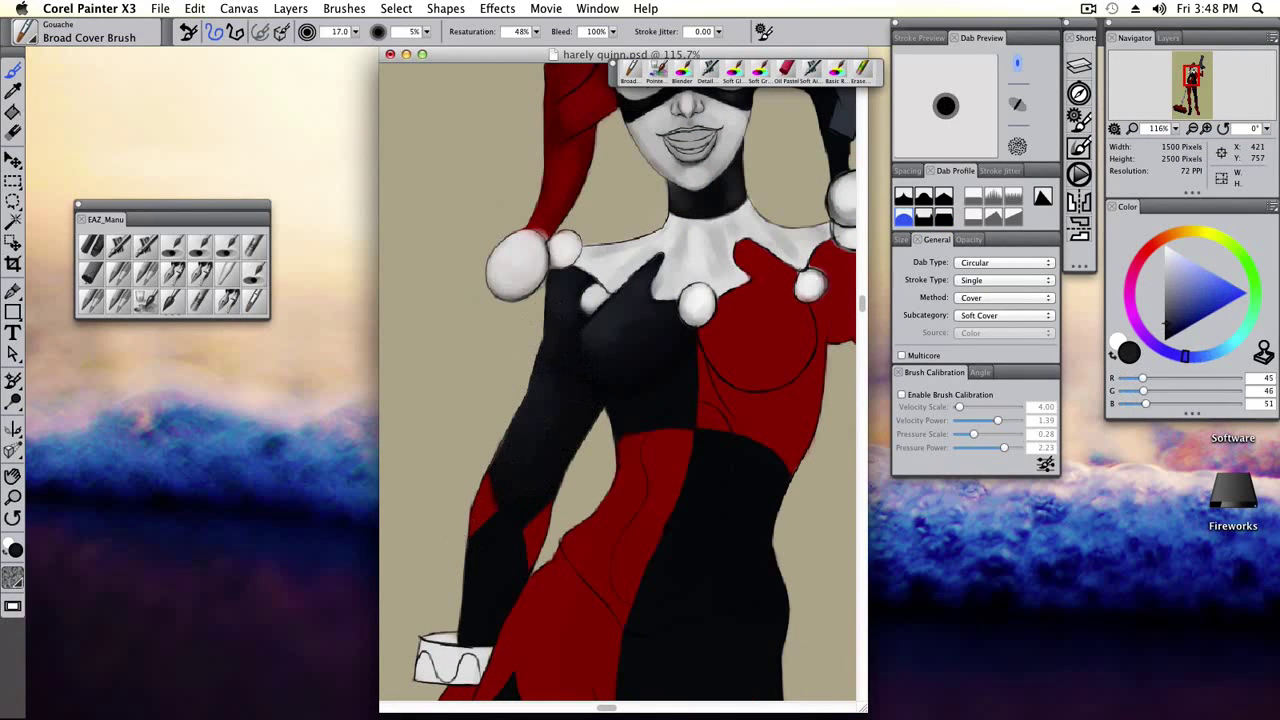
Switch to the Detail Airbrush at size 22.2 and pick a mid-grey (RGB 78, 78, 78) for the black forearm.
scroll(521, 430, "down", 5)
left_click(119, 245)
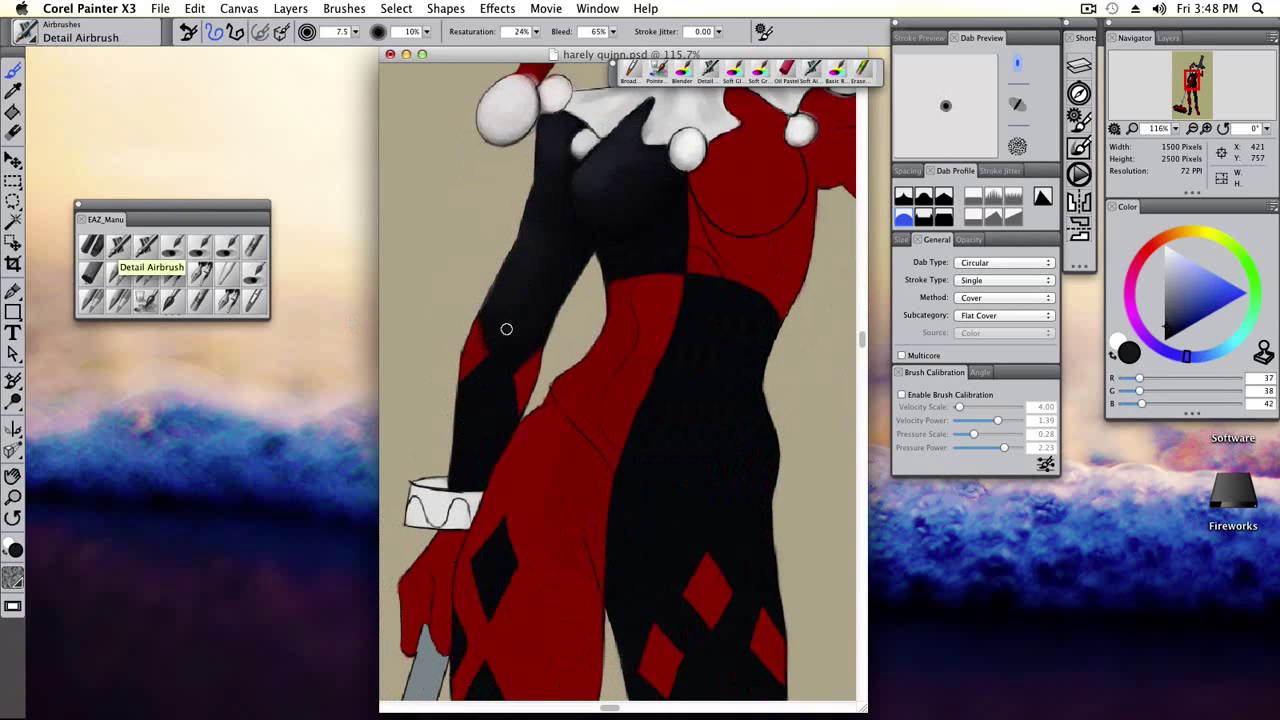
key("]")
key("]")
key("]")
key("]")
key("]")
key("]")
key("]")
key("]")
left_click(550, 238, "alt")
left_click(487, 422, "alt")
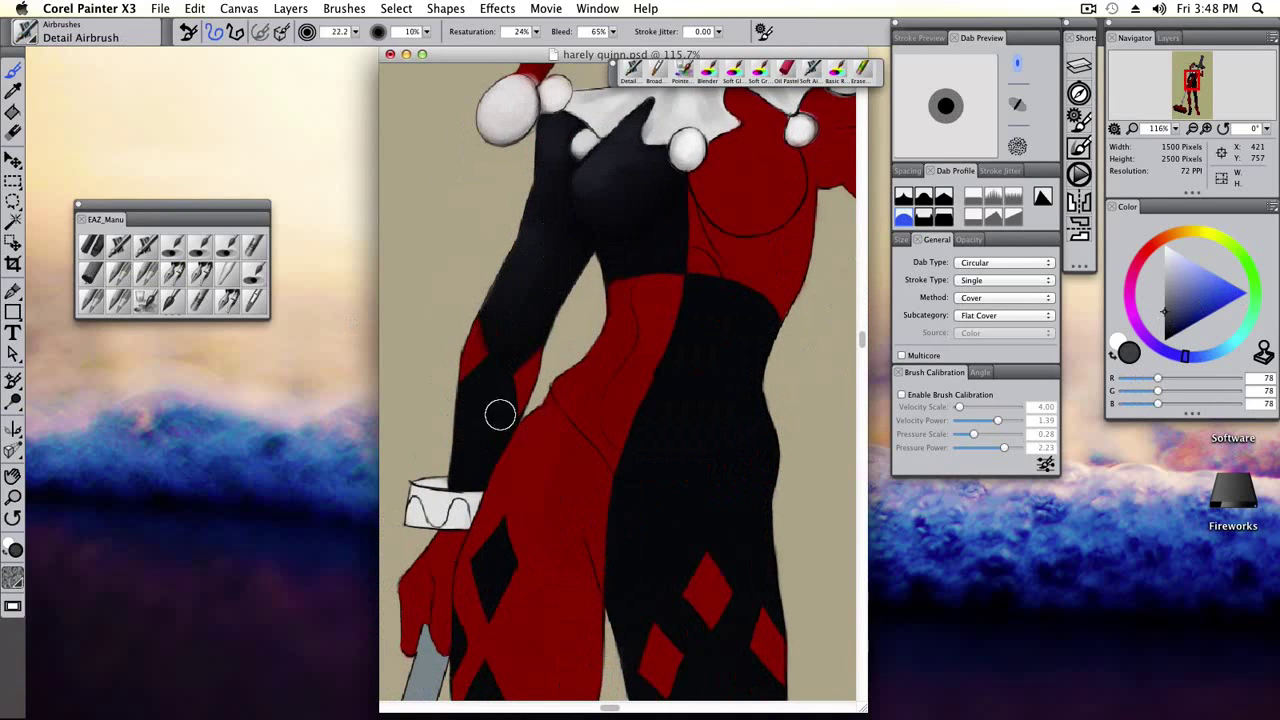
Lower the Detail Airbrush opacity to 5% and add a faint grey highlight to the black forearm at size 18.6.
key("[")
key("[")
key("[")
key("[")
key("[")
key("[")
key("[")
key("[")
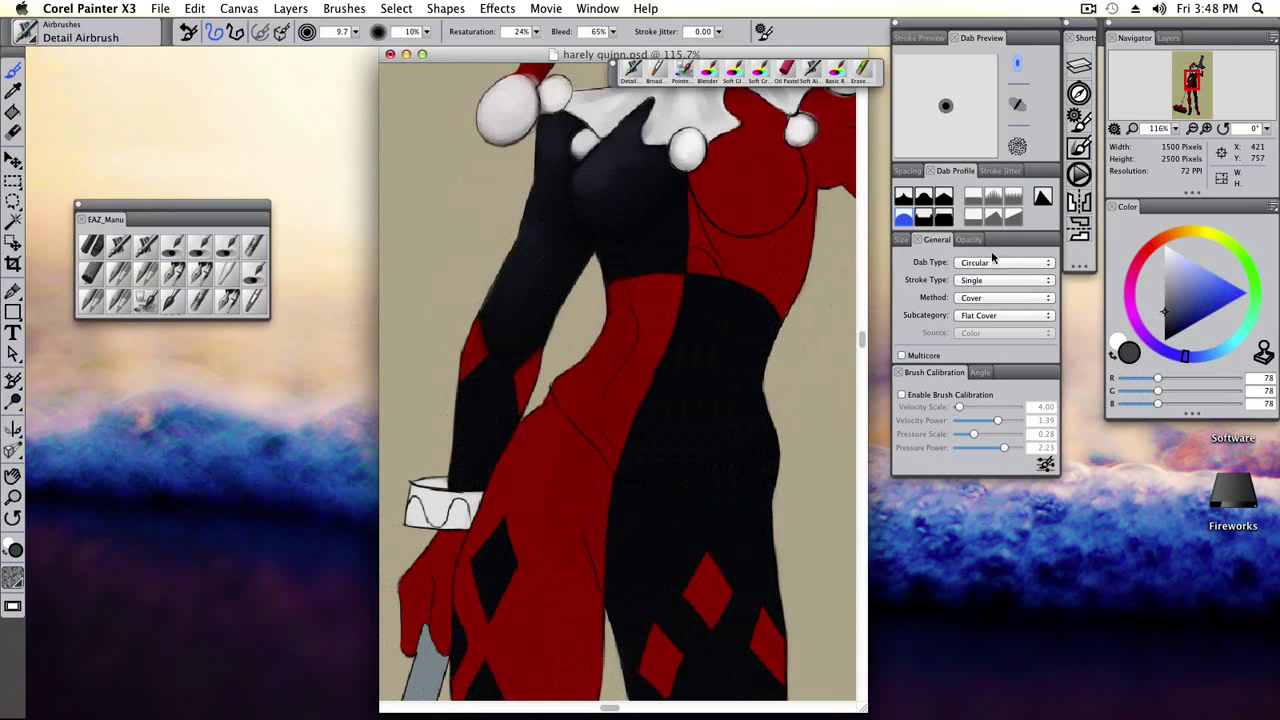
left_click(968, 239)
key("]")
key("]")
key("]")
key("]")
key("]")
key("]")
key("]")
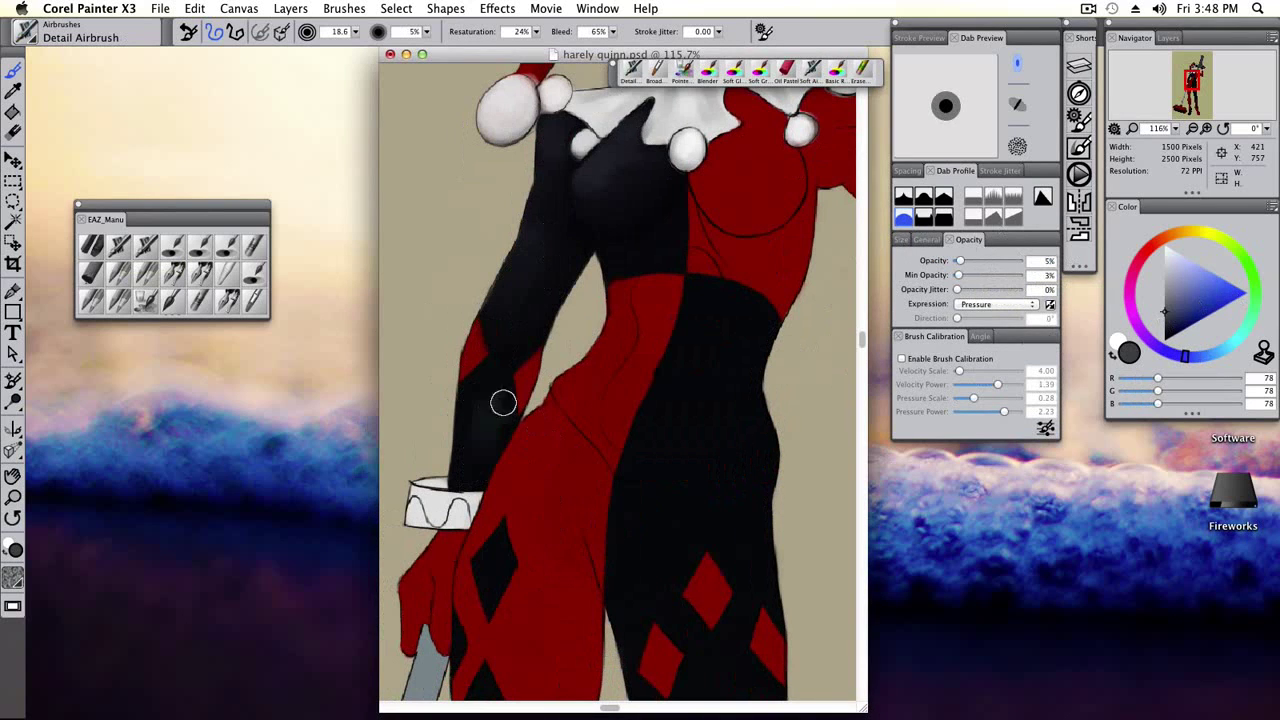
Blend the black forearm's faint highlight with the Pointed Simple Water brush at size 12.0, using sampled dark greys.
key("0")
key("5")
left_click(484, 396, "alt")
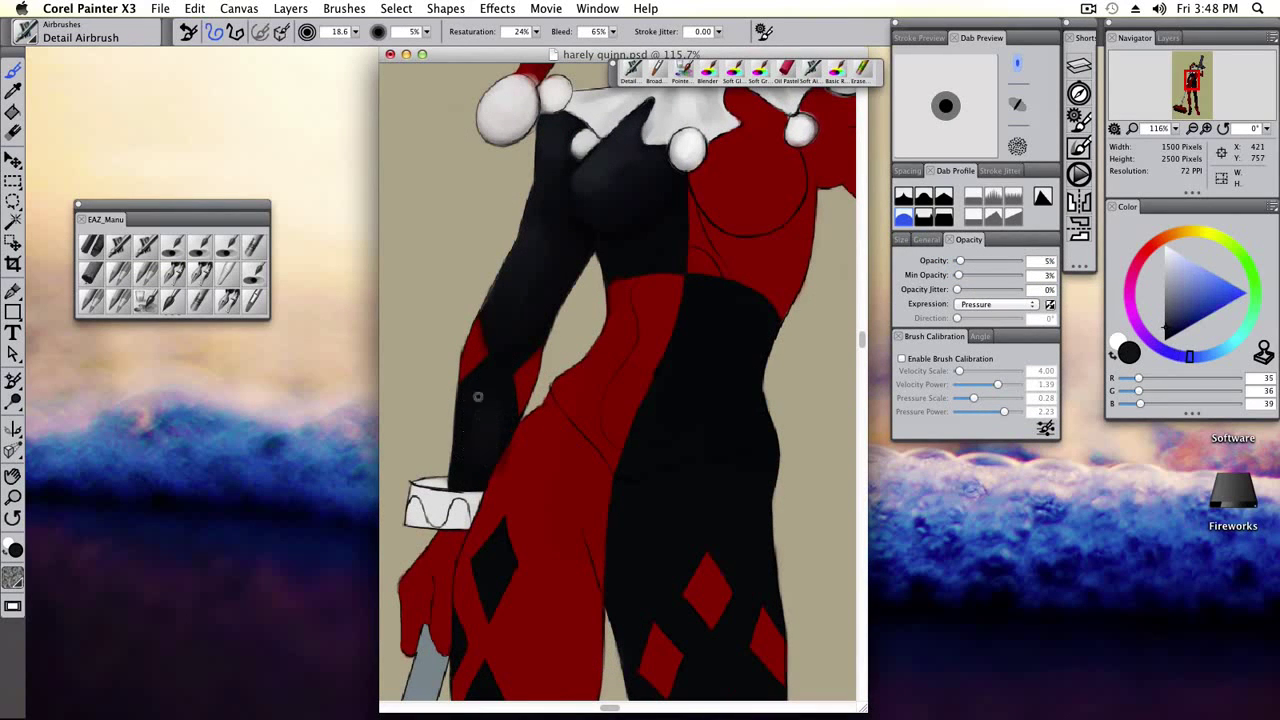
left_click(227, 299)
left_click(490, 420, "alt")
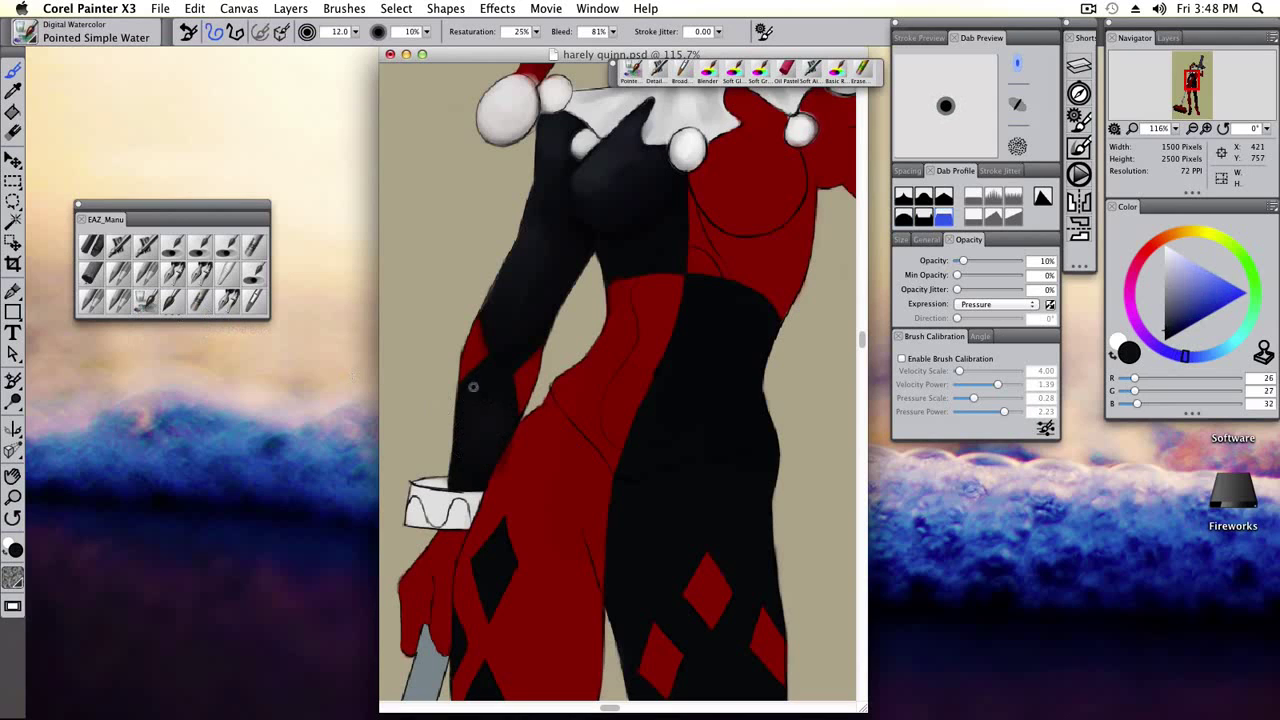
scroll(540, 445, "up", 2)
left_click_drag(579, 388, 579, 388)
Smooth the black upper arm and elbow with Pointed Simple Water and sampled dark greys at sizes 13.9 and 15.1.
left_click(475, 306, "alt")
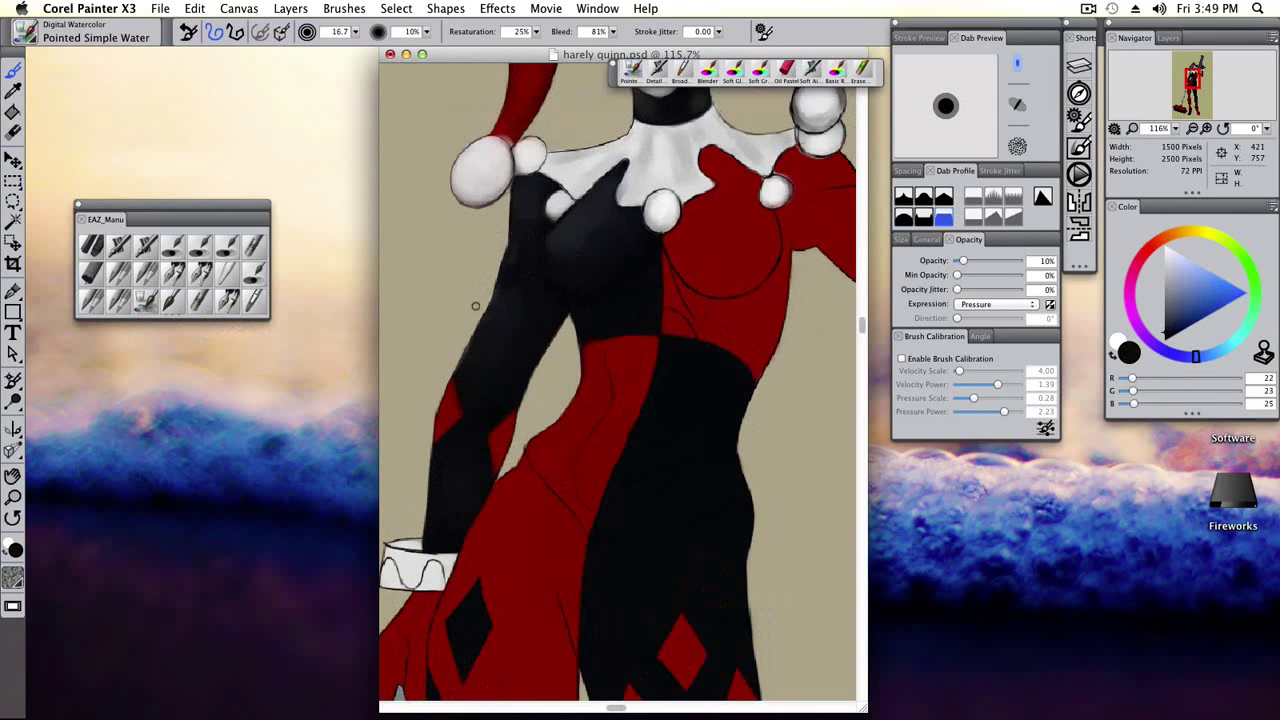
left_click(481, 315, "alt")
key("[")
left_click(525, 280, "alt")
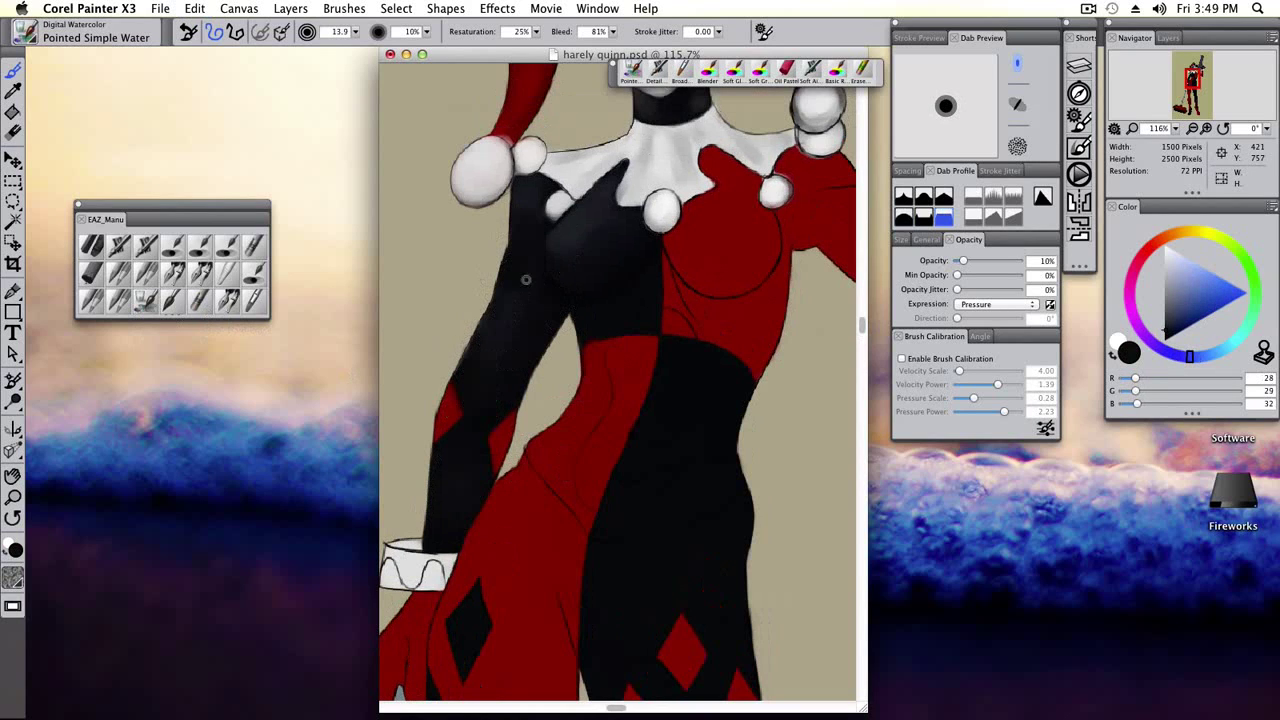
key("]")
left_click(528, 198, "alt")
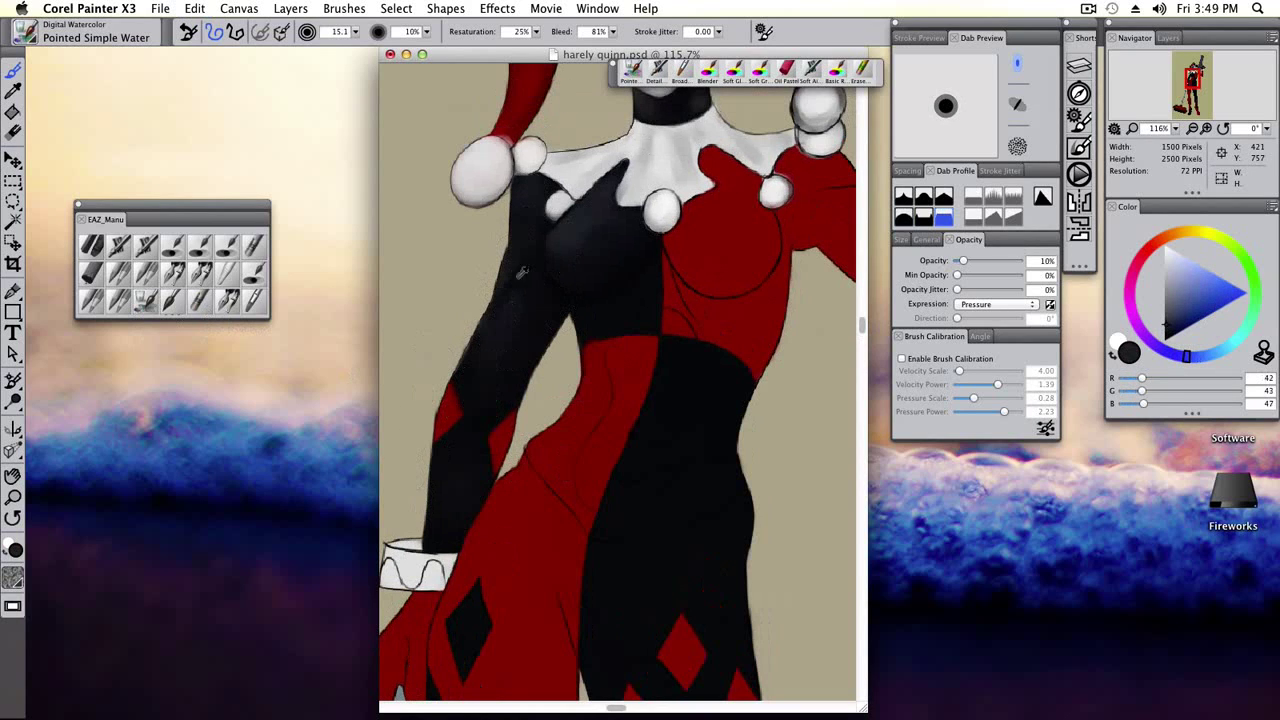
left_click(522, 381, "alt")
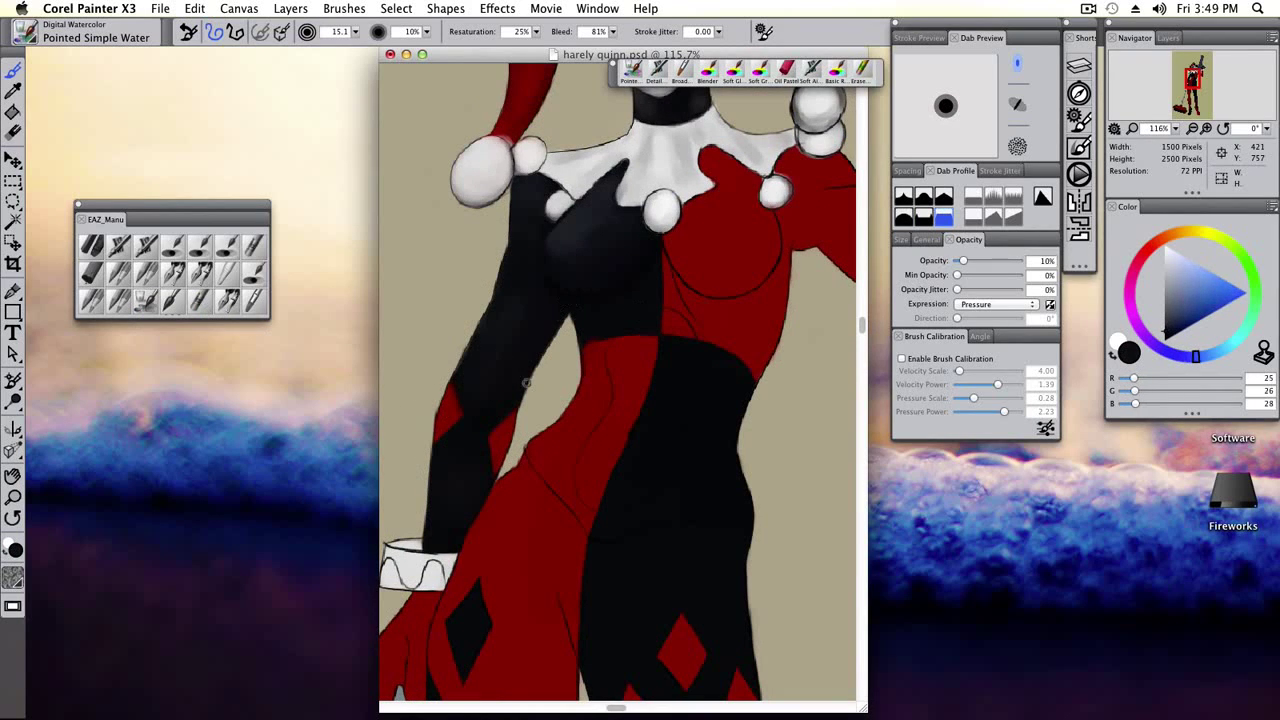
Soften the shading where the black arm meets the bodice with the Broad Cover Brush and sampled dark tones, up to size 18.2.
left_click(179, 305)
left_click(572, 293, "alt")
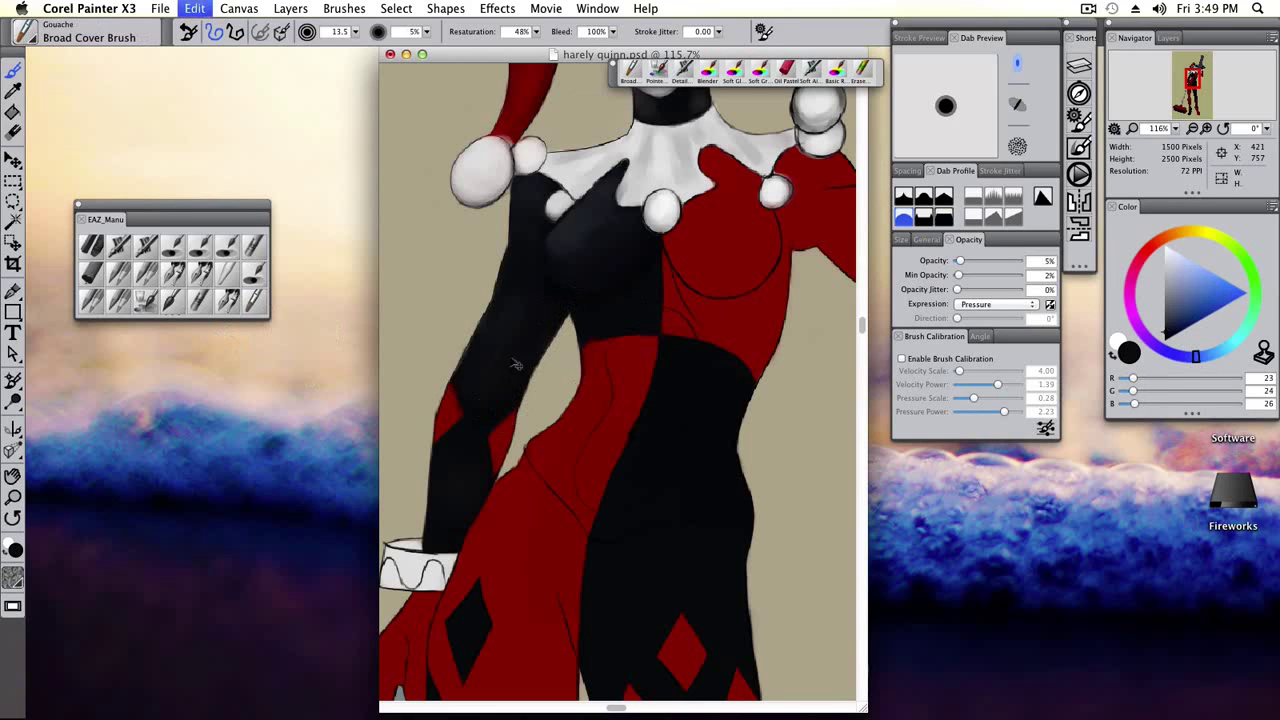
key("[")
left_click(564, 297, "alt")
key("]")
key("]")
key("]")
key("]")
key("]")
Touch up the black arm with the Broad Cover Brush in a sampled dark tone at a reduced size.
mouse_move(1163, 145)
left_mouse_down()
mouse_move(1140, 143)
mouse_move(1156, 143)
left_mouse_up()
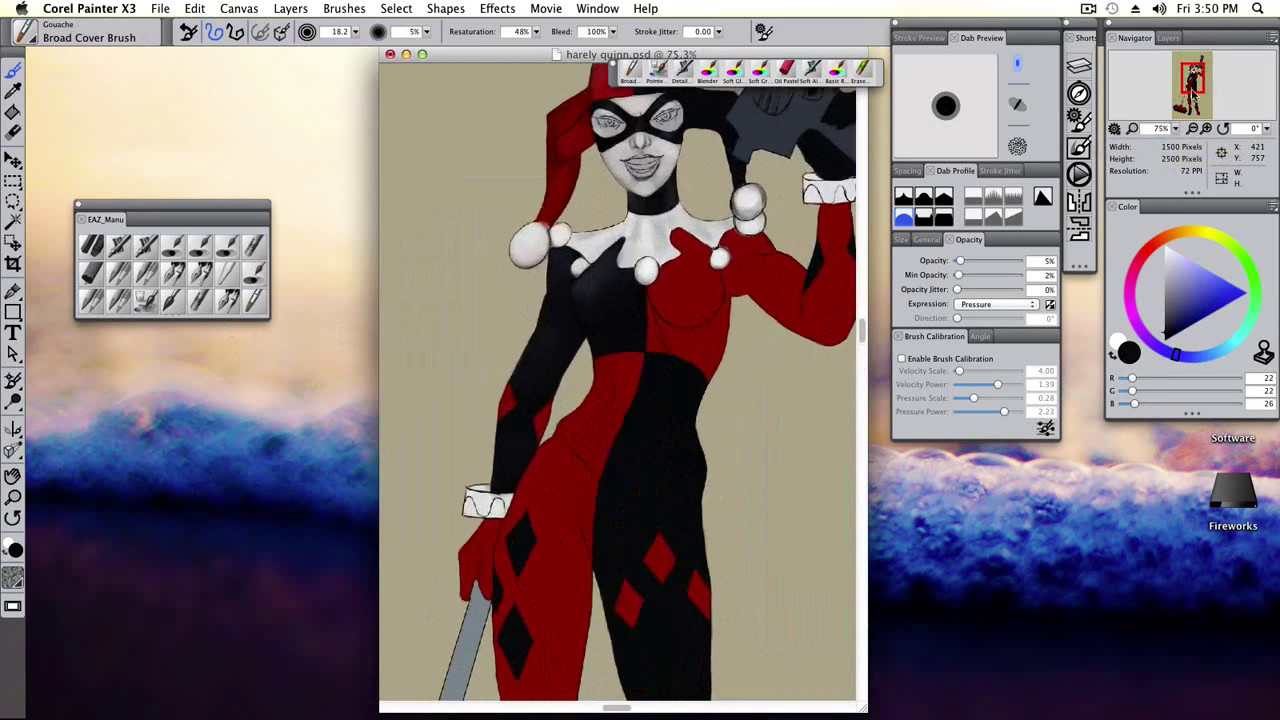
left_click_drag(1192, 86, 1192, 118)
scroll(674, 251, "up", 15)
left_click_drag(689, 293, 711, 307)
left_click(570, 380, "alt")
key("bracketleft")
key("bracketleft")
key("bracketleft")
Rework the light and shadow of the black breast with the Detail Airbrush at size 22.3, using picked and sampled dark tones.
left_click(121, 247)
left_click(634, 311, "alt")
left_click_drag(1167, 332, 1165, 306)
mouse_move(640, 320)
left_mouse_down()
mouse_move(652, 305)
mouse_move(625, 321)
left_mouse_up()
left_click(627, 310, "alt")
left_click(611, 343, "alt")
left_click(614, 337, "alt")
left_click(617, 340, "alt")
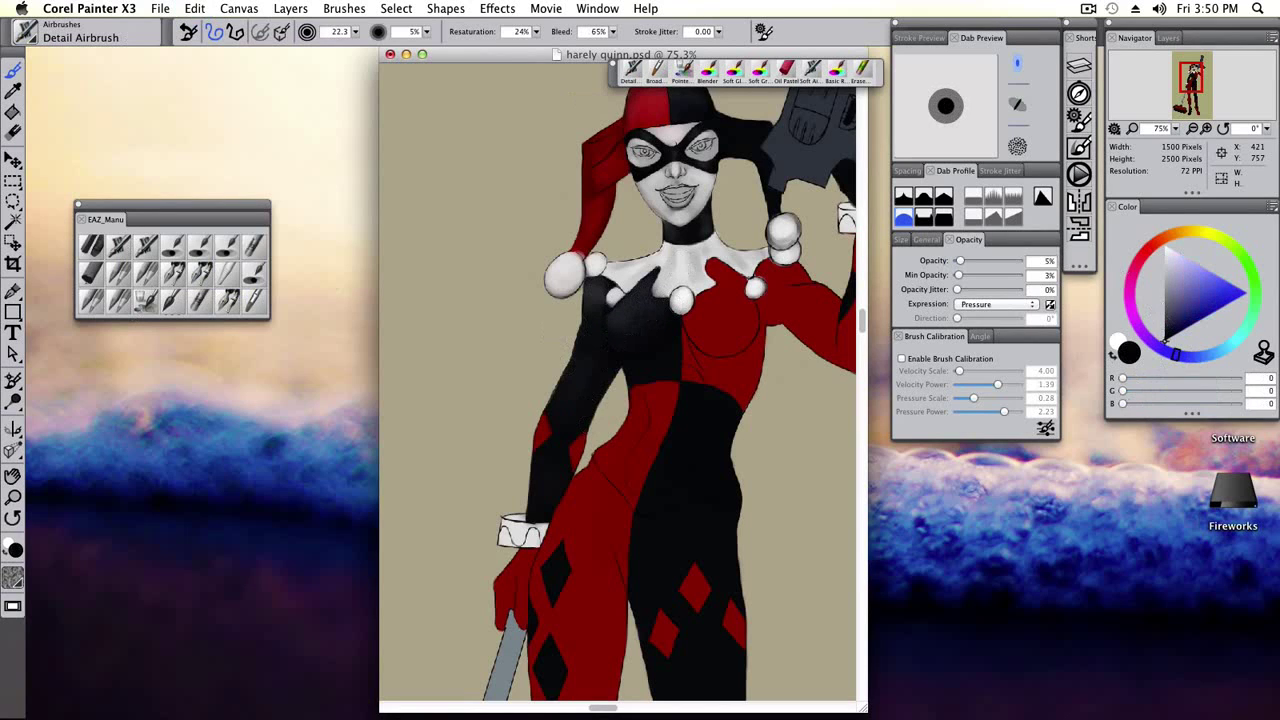
Shade the black arm with sampled dark tones and refine it with the Erase All Soft eraser at size 18.4 on the harlyquinn layer.
left_click(588, 418, "alt")
left_click(592, 412, "alt")
left_click(1168, 37)
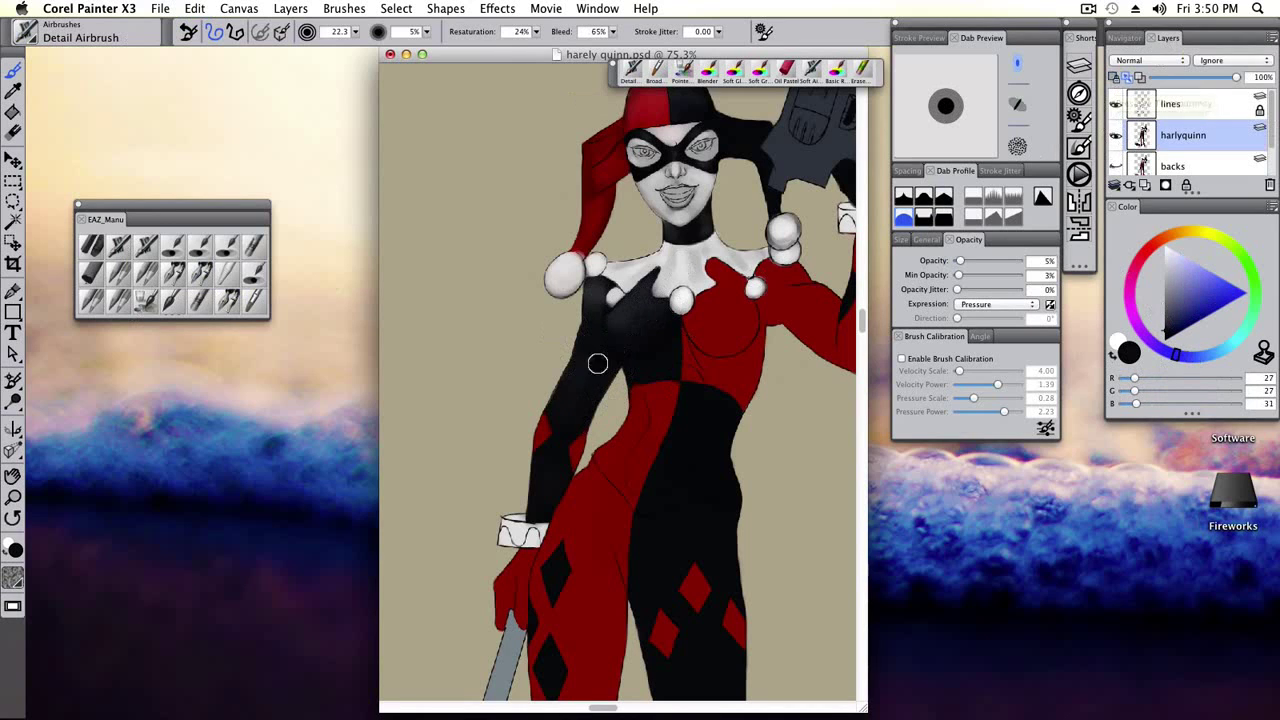
left_click(254, 246)
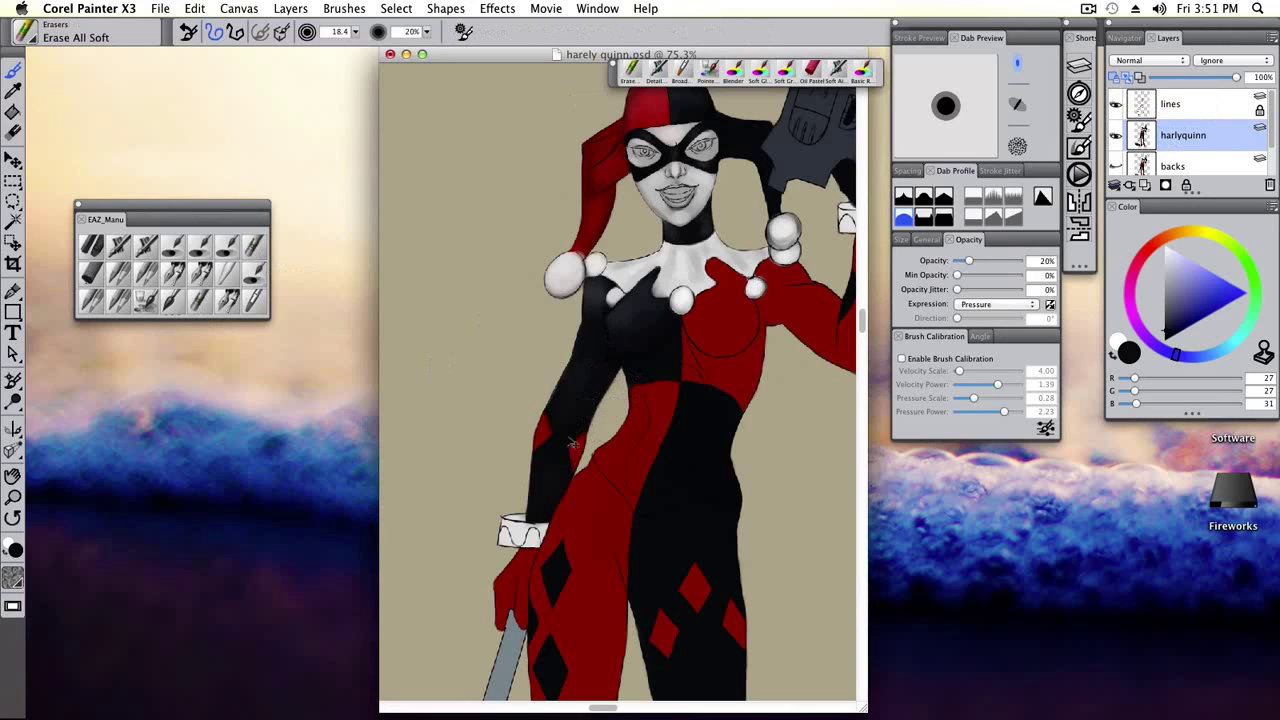
Airbrush a grey highlight (RGB 83, 83, 83) onto the lower black forearm and soften it with the Broad Cover Brush.
left_click(119, 246)
left_click(541, 479, "alt")
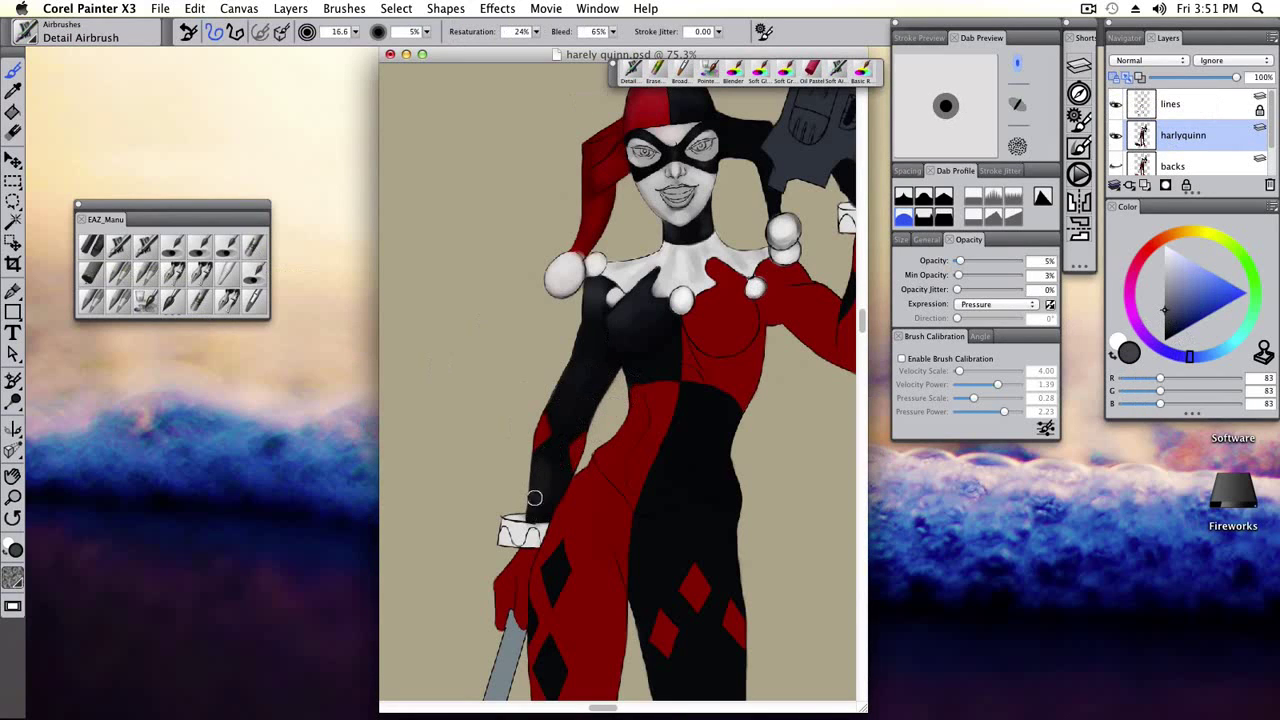
key("bracketleft")
left_click(228, 298)
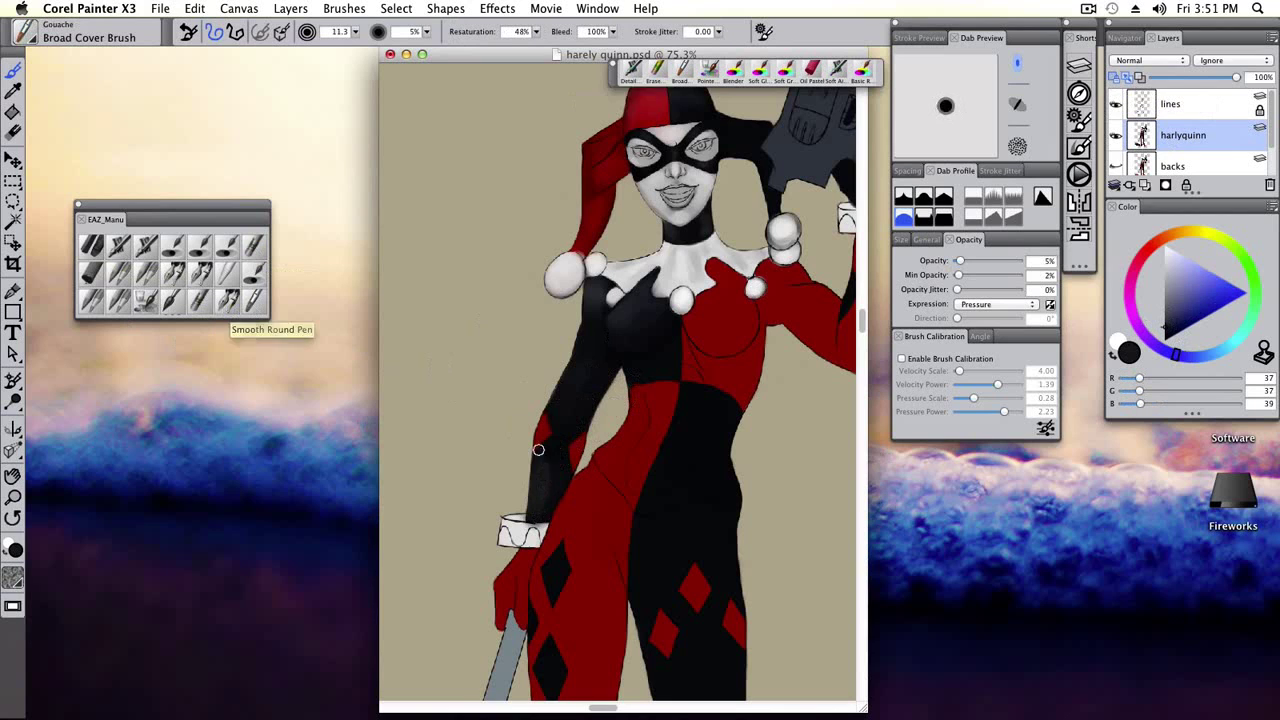
scroll(540, 469, "down", 5)
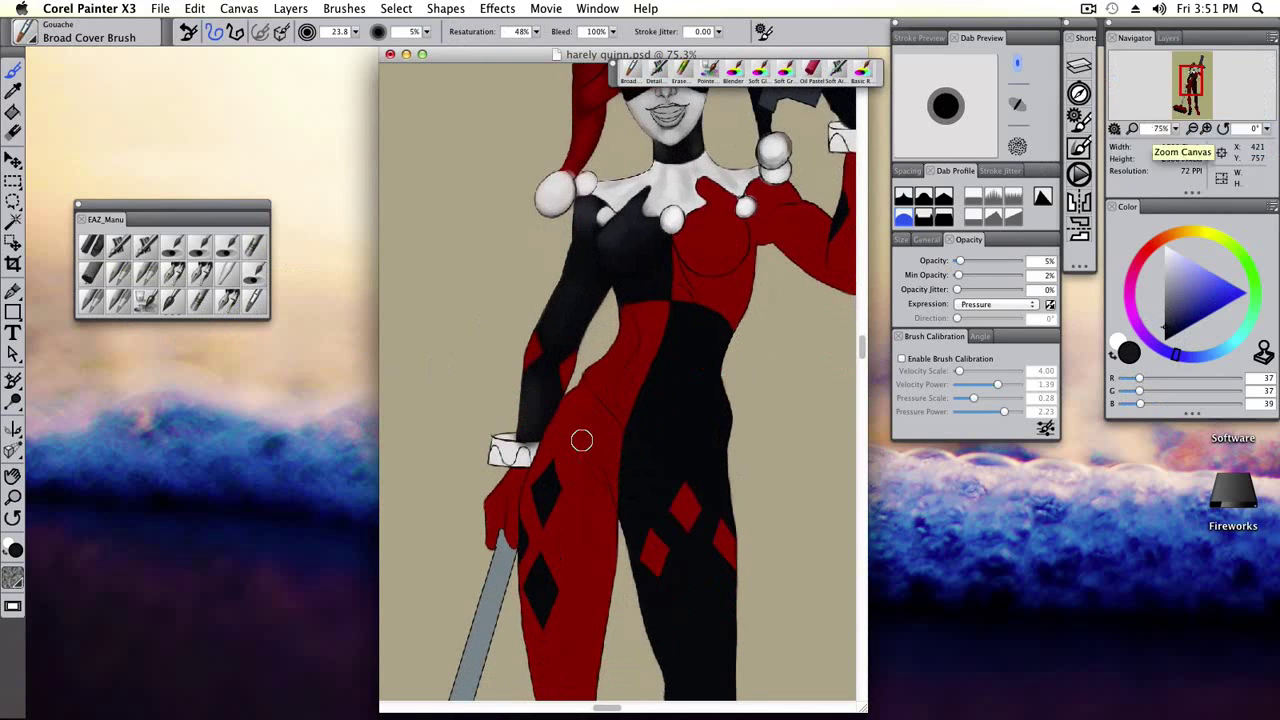
scroll(580, 437, "up", 5)
Blend the black forearm from the cuff to the elbow with Pointed Simple Water at size 16.2 and sampled dark greys.
left_click(138, 306)
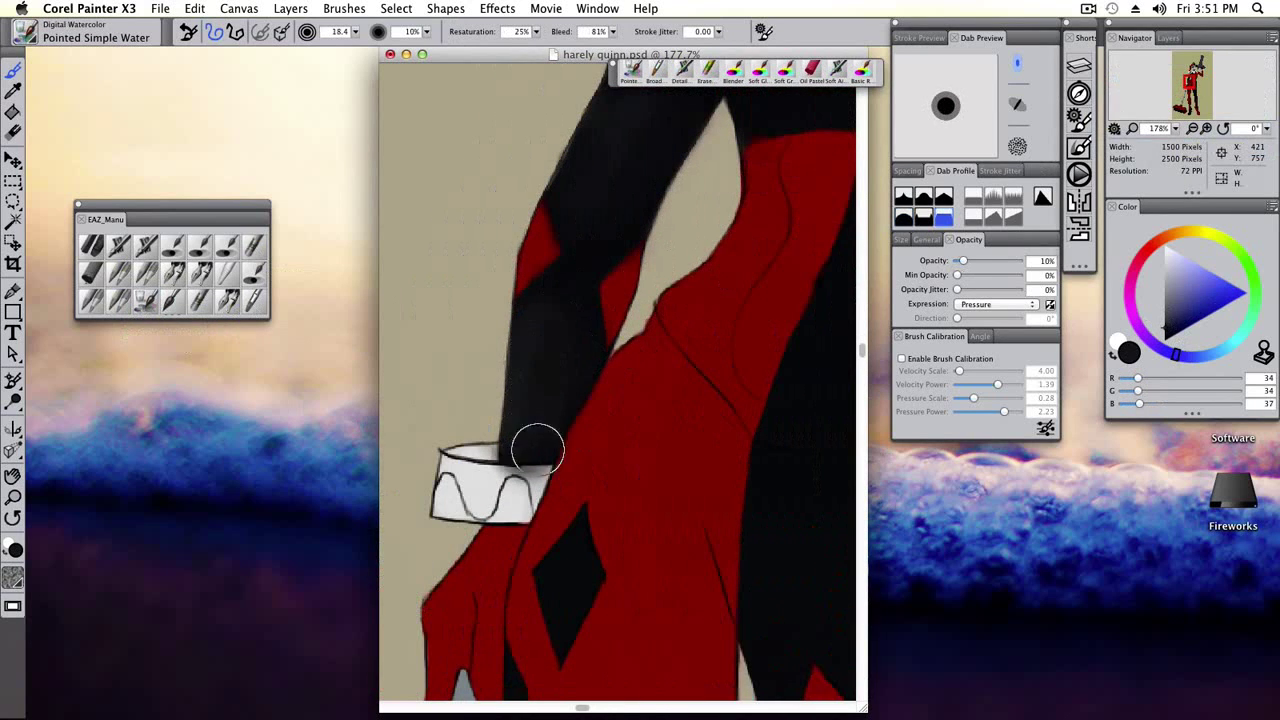
scroll(535, 440, "up", 3)
left_click(536, 400, "alt")
mouse_move(500, 451)
left_mouse_down()
mouse_move(508, 400)
mouse_move(539, 407)
mouse_move(500, 437)
left_mouse_up()
left_click(546, 366, "alt")
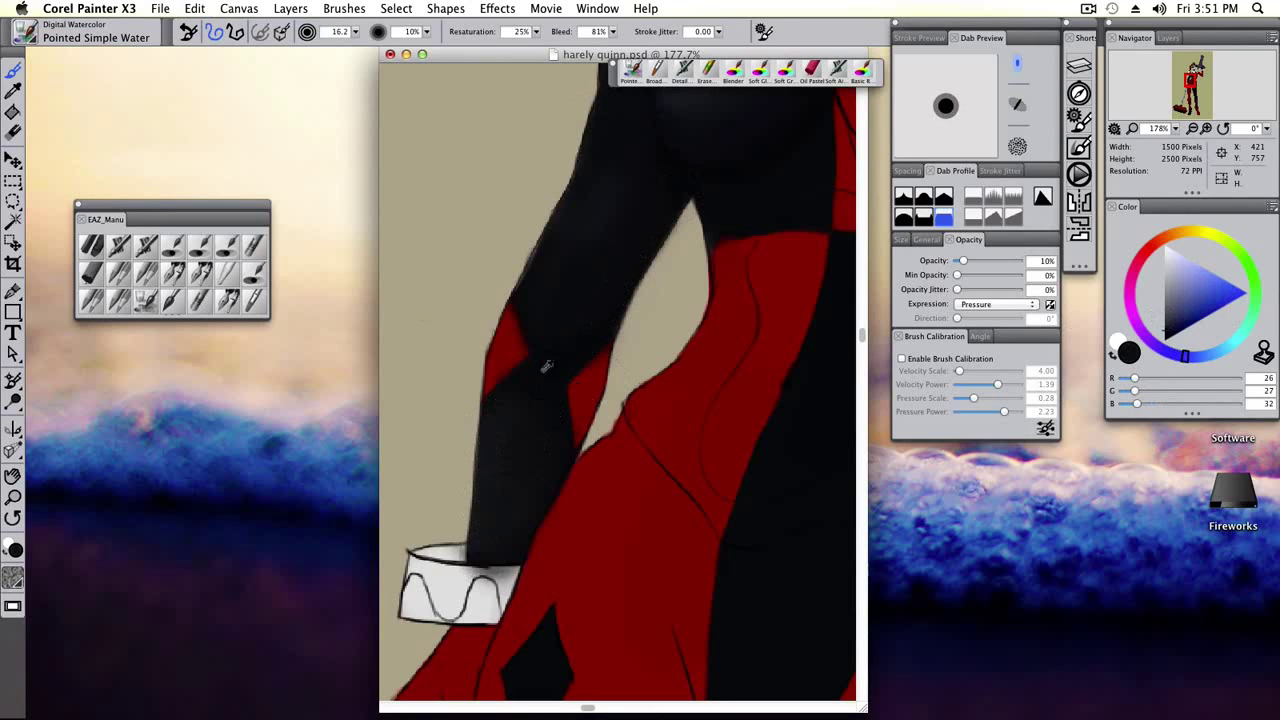
left_click(534, 466, "alt")
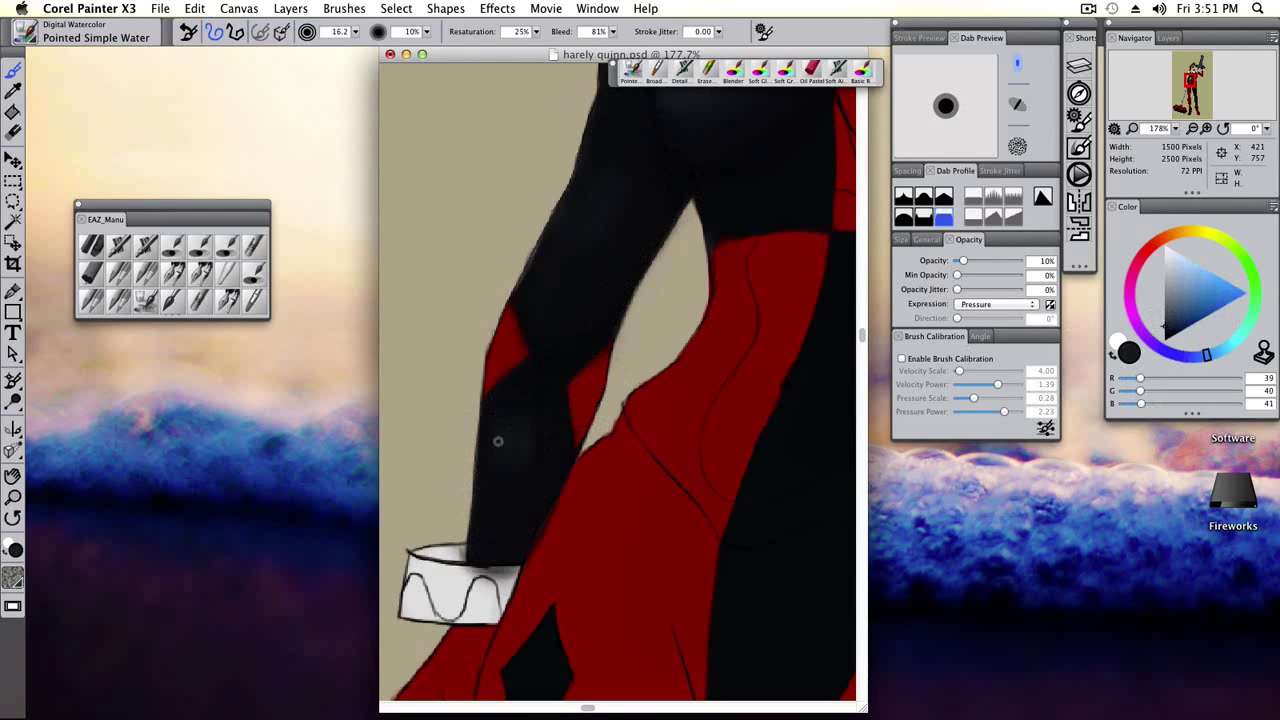
Retouch the border between the black forearm and the red hip at size 12.0 with sampled black and dark red.
key("bracketleft")
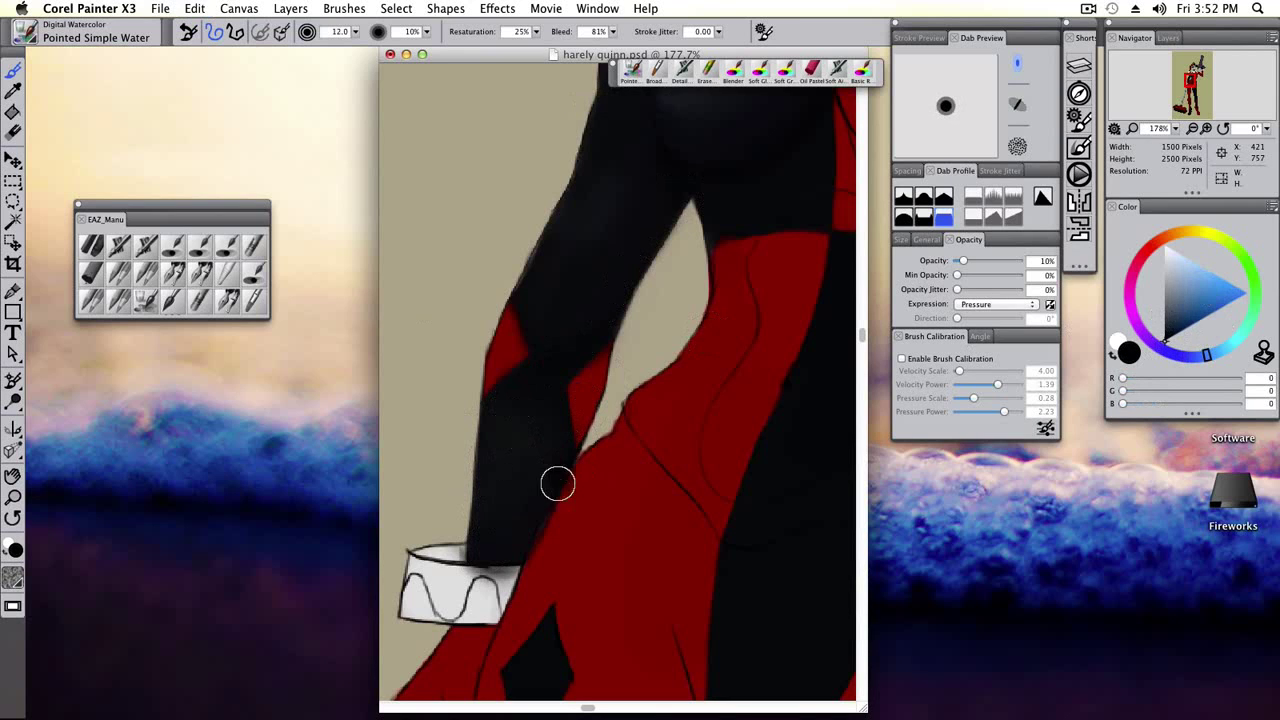
left_click(555, 485, "alt")
left_click(562, 530, "alt")
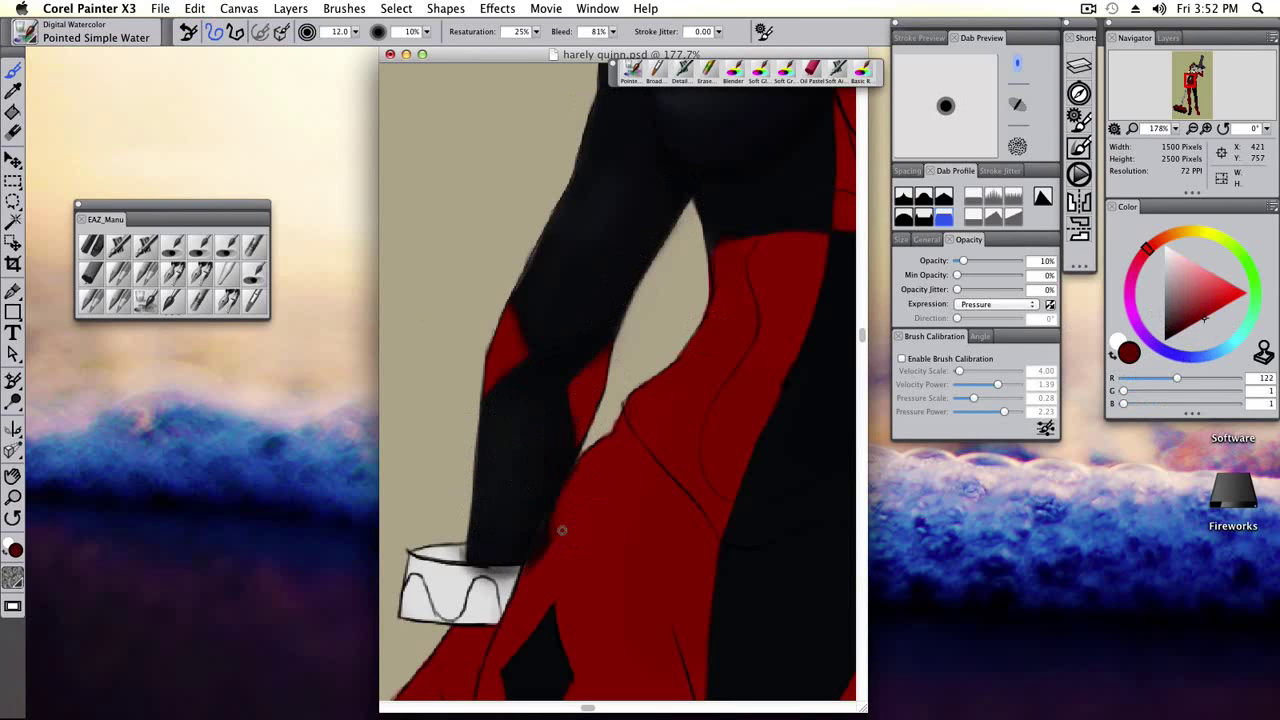
Tint the black forearm with the Soft Grainy Round brush at size 27.0 and 72% minimum size in grey (RGB 64, 64, 64).
key("super+0")
scroll(572, 409, "up", 3)
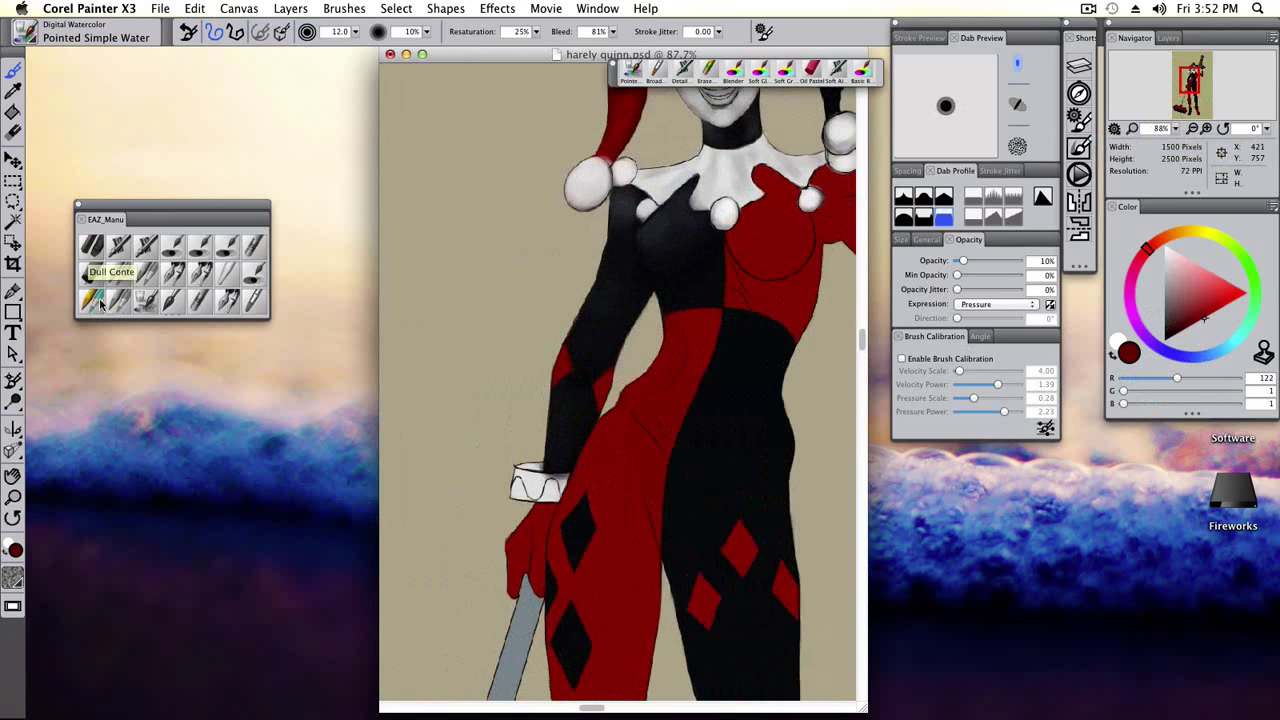
left_click(199, 270)
key("bracketleft")
left_click(906, 239)
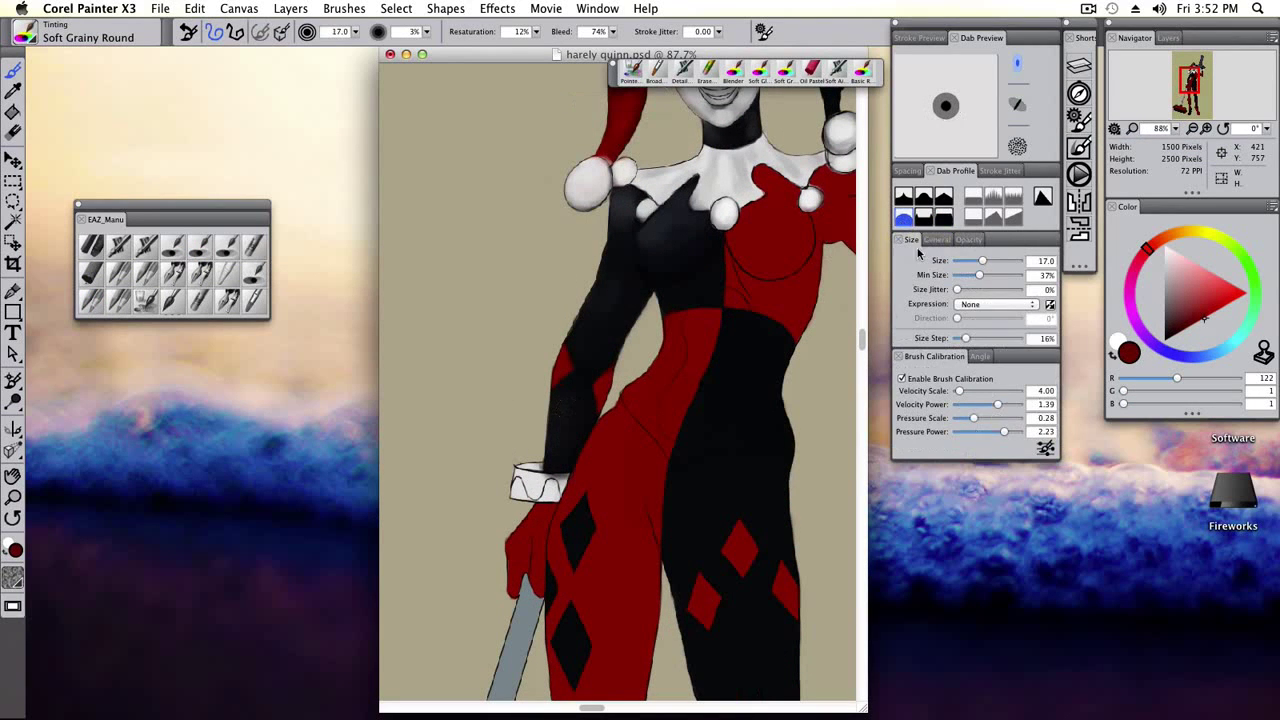
key("bracketright")
left_click(572, 440, "alt")
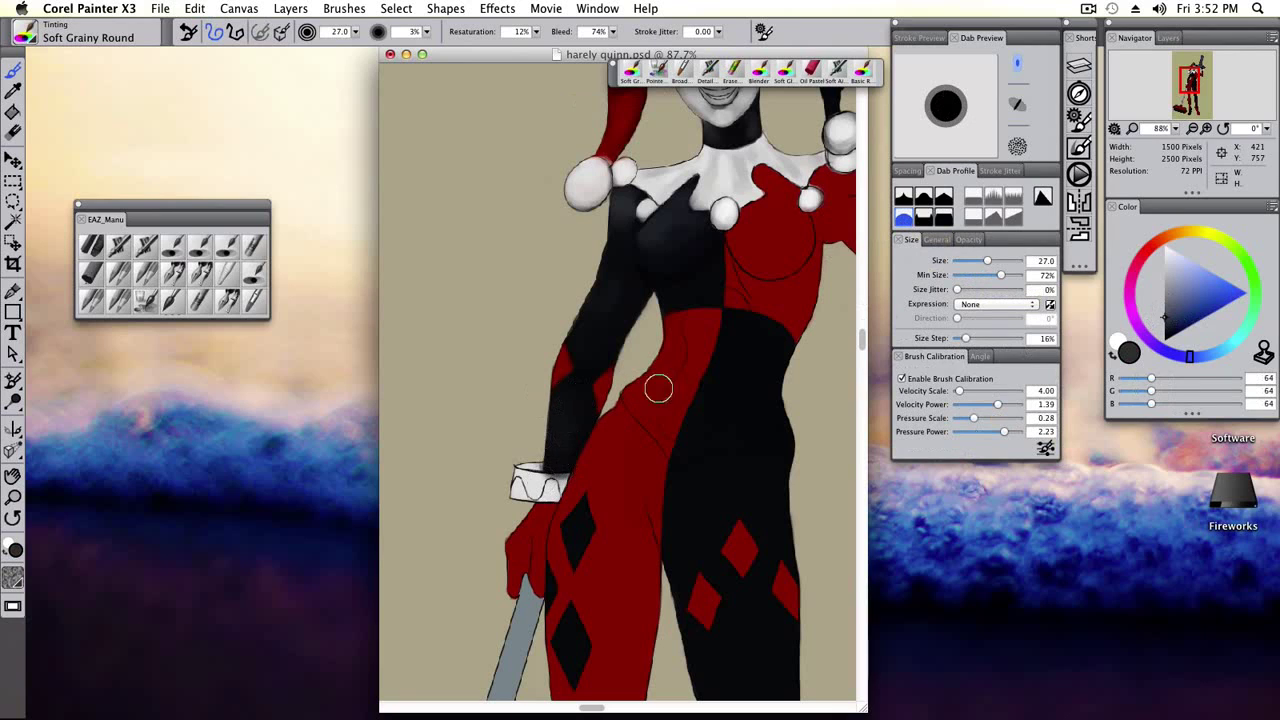
Continue tinting the black arm with a sampled tone while reducing the Soft Grainy Round brush to size 13.0.
key("bracketleft")
left_click(589, 347, "alt")
key("bracketleft")
key("bracketleft")
key("bracketleft")
key("bracketleft")
left_click_drag(565, 463, 577, 423)
Clean up the edge between the white wrist cuff and the red hip with the Soft Airbrush at size 16.1 and sampled colours.
left_click(566, 442, "alt")
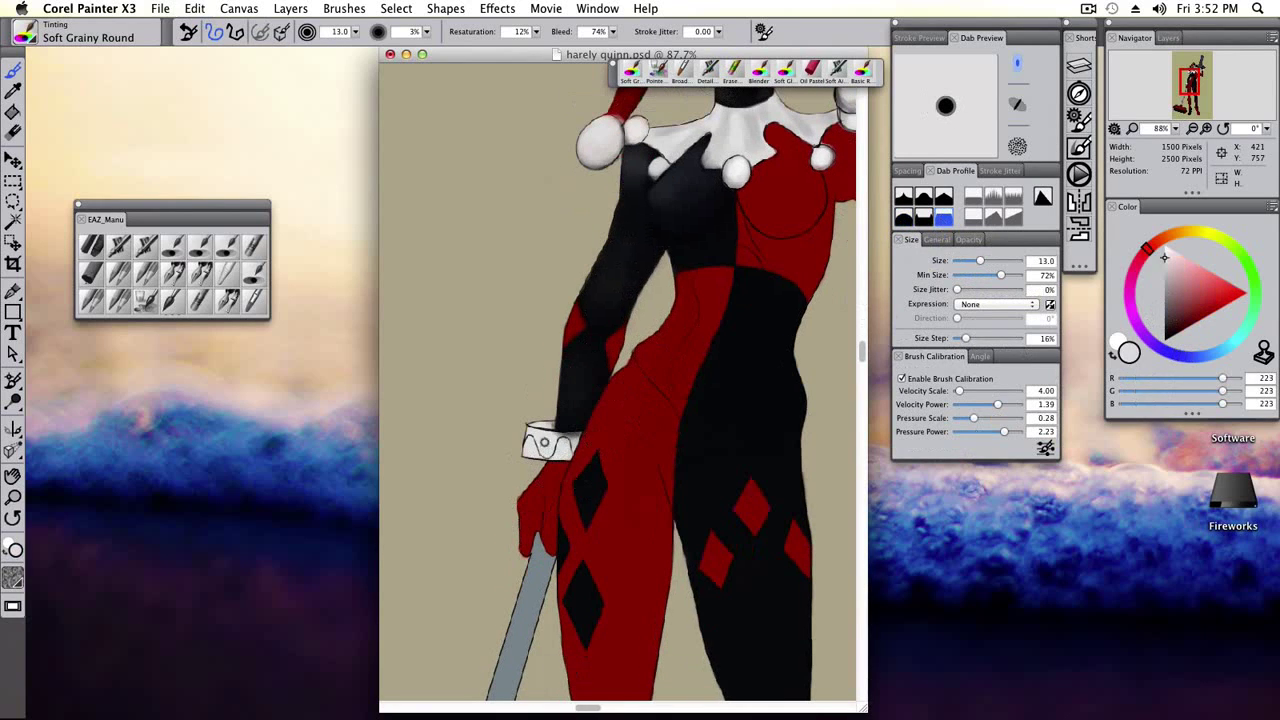
left_click(125, 242)
left_click(583, 446, "alt")
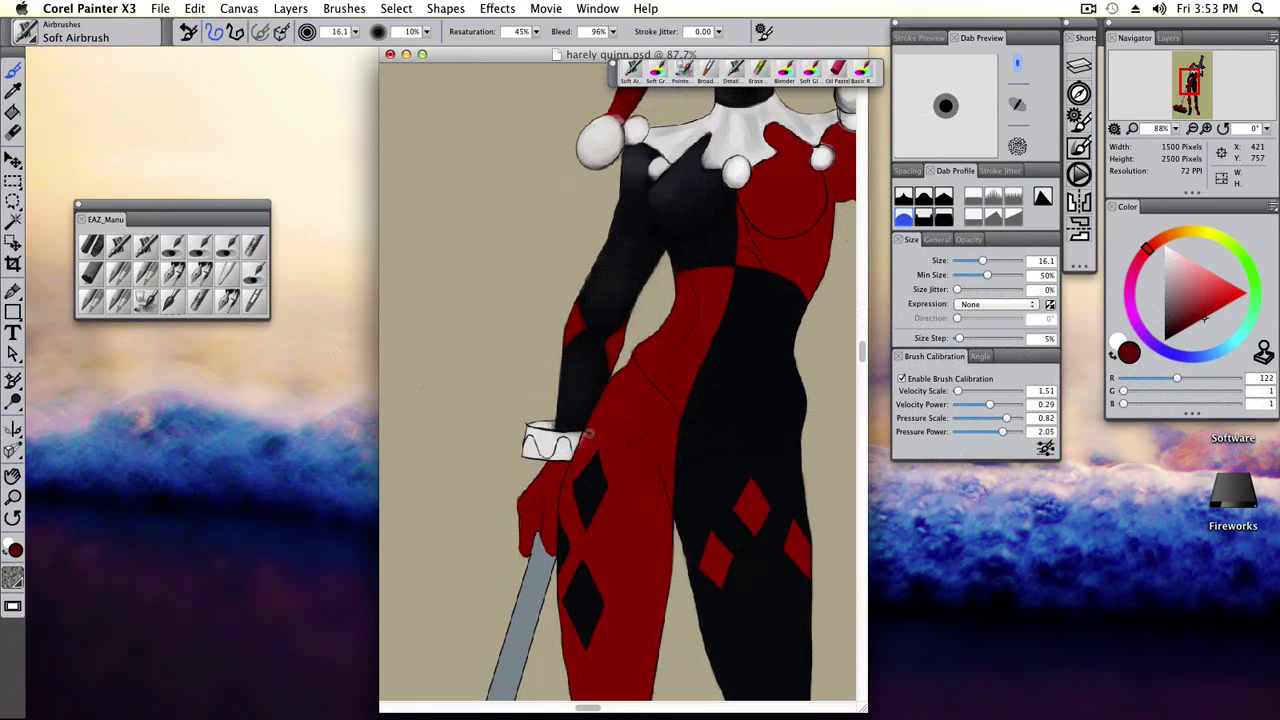
left_click(591, 436, "alt")
key("bracketright")
left_click(575, 440, "alt")
Try a dark glaze on the red thigh with the Soft Glazing Round brush at size 22.1.
key("bracketright")
key("bracketright")
key("bracketright")
left_click(622, 458)
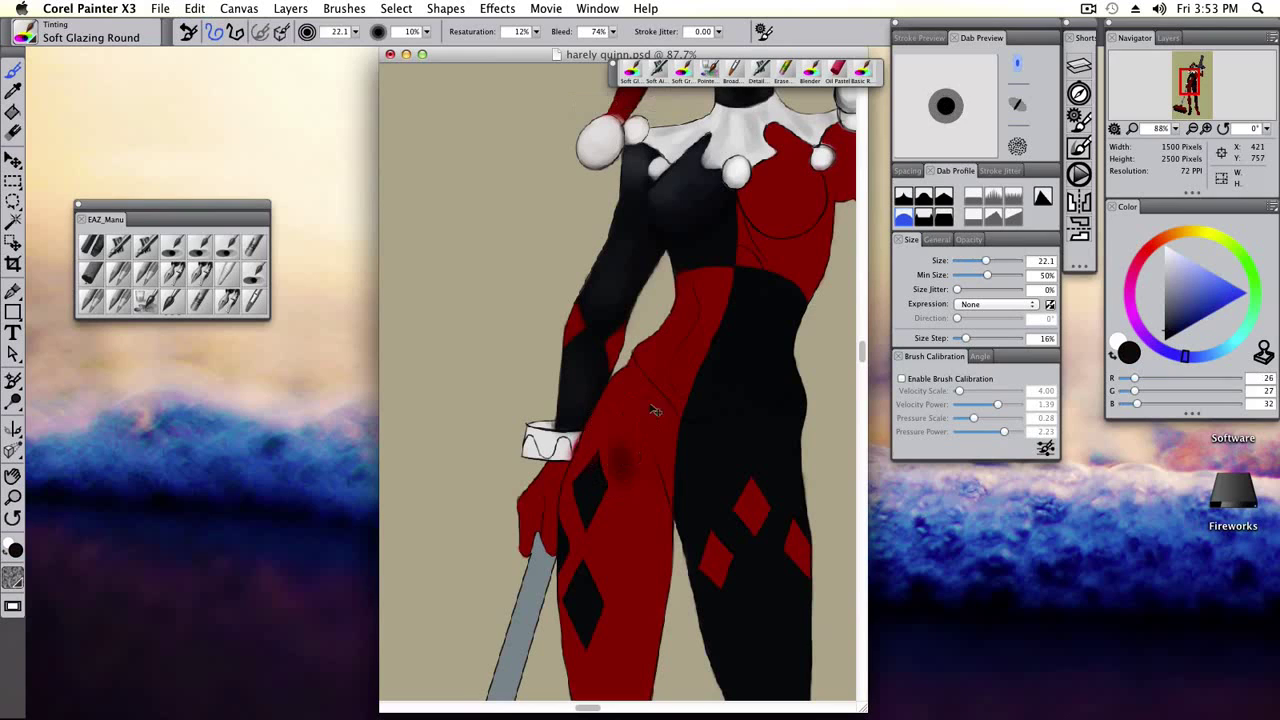
key("bracketleft")
key("bracketleft")
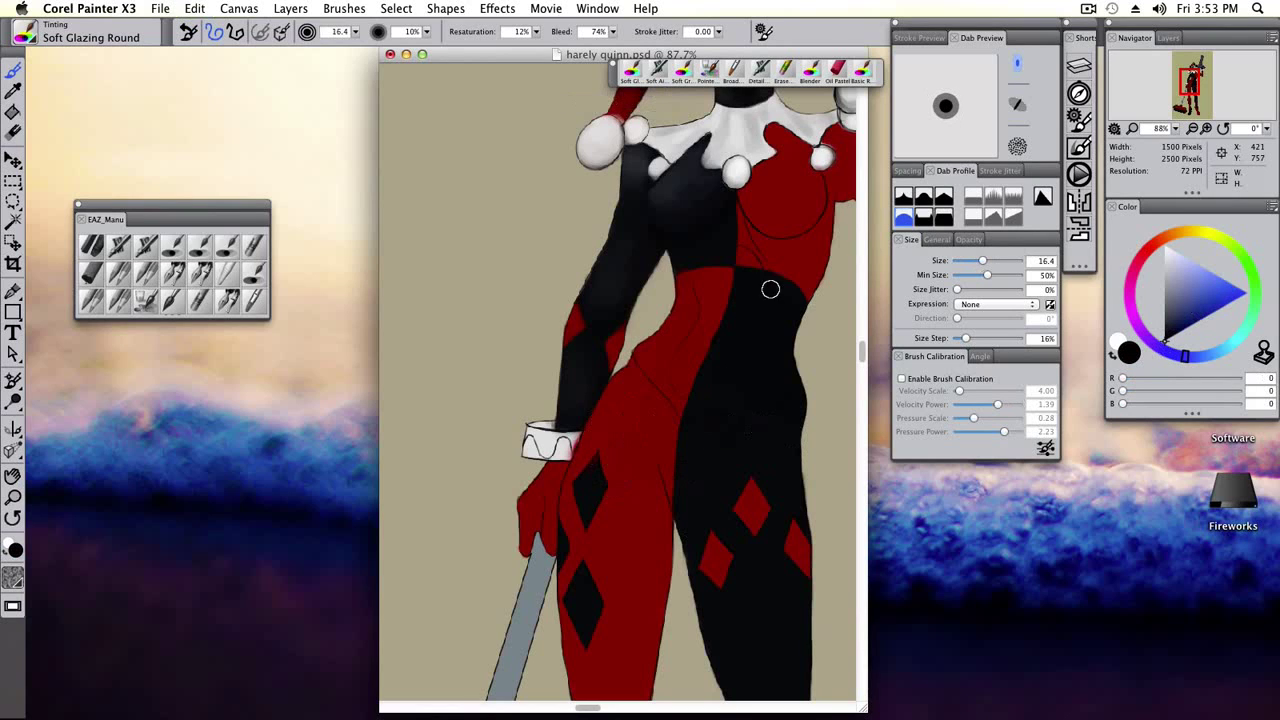
Darken the black waist area with the Detail Airbrush in pure black, increasing the size to 19.9 and above.
left_click(228, 298)
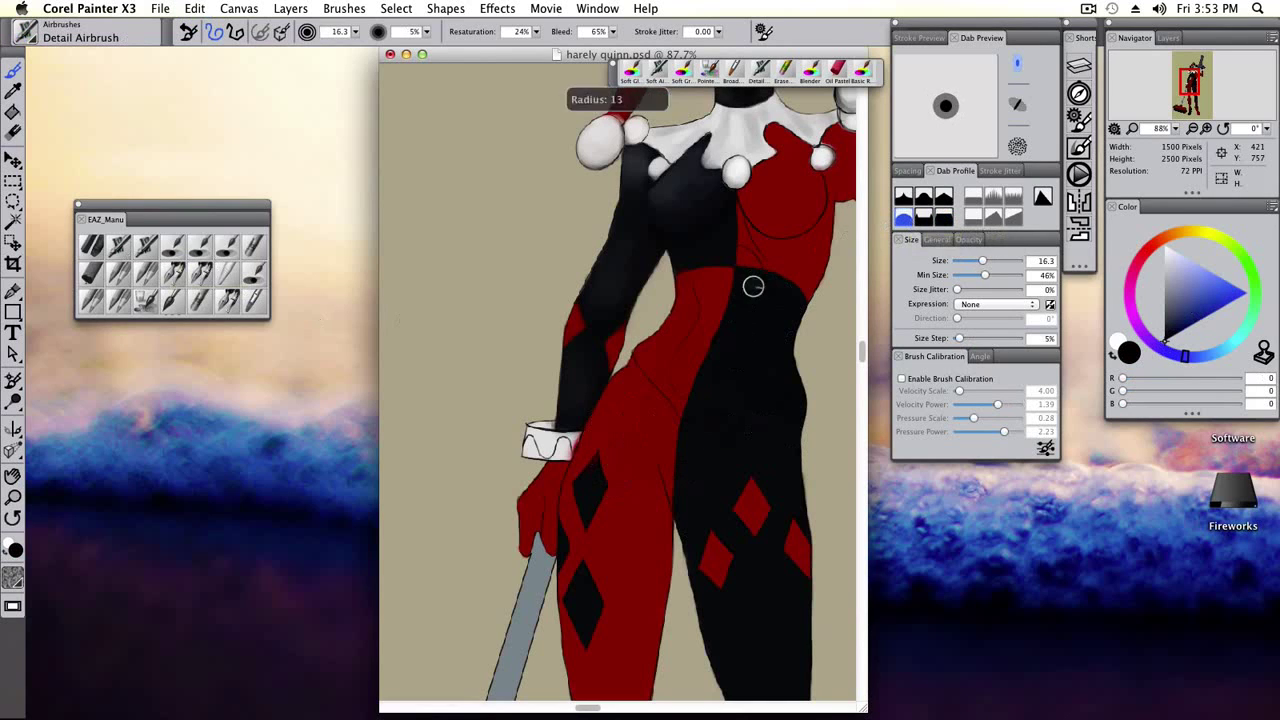
key("bracketright")
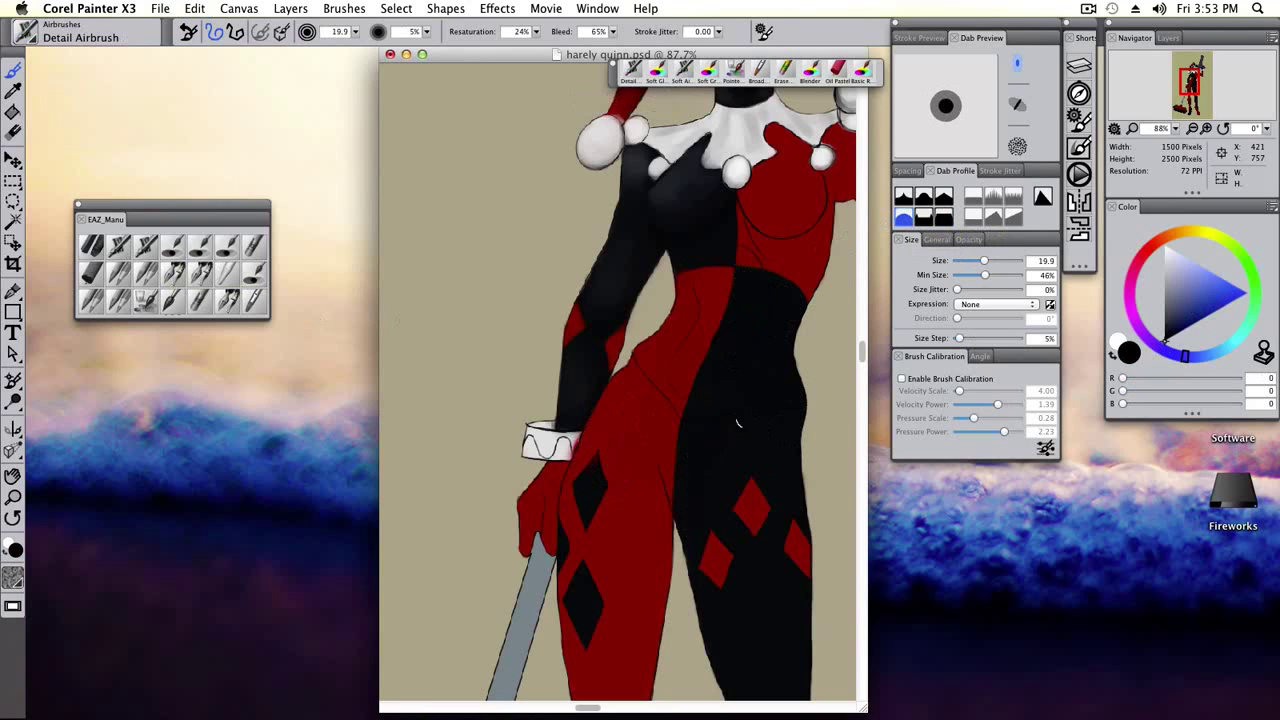
key("bracketright")
key("bracketright")
Pick a lighter red (RGB 215, 61, 61) and airbrush a highlight on the red breast at size 19.6.
left_click(632, 444, "alt")
scroll(616, 301, "up", 5)
left_click(707, 343, "alt")
left_click(1214, 289)
key("bracketleft")
key("bracketleft")
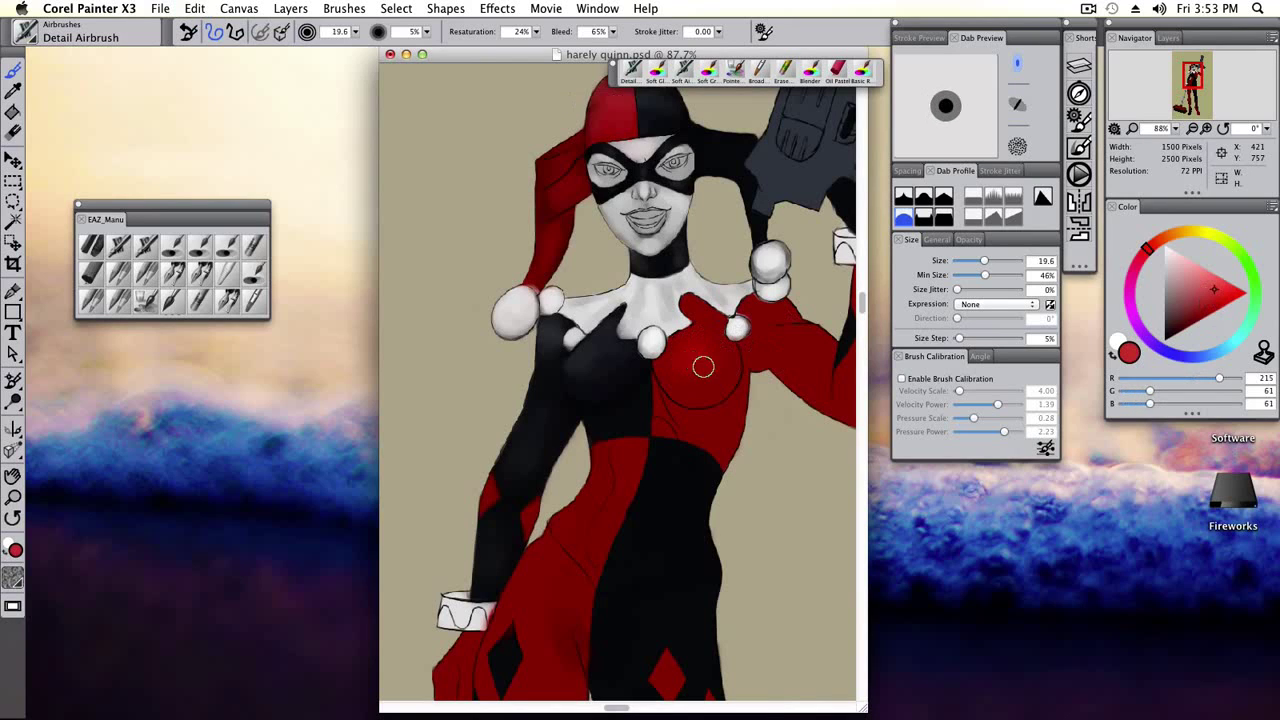
left_click(943, 217)
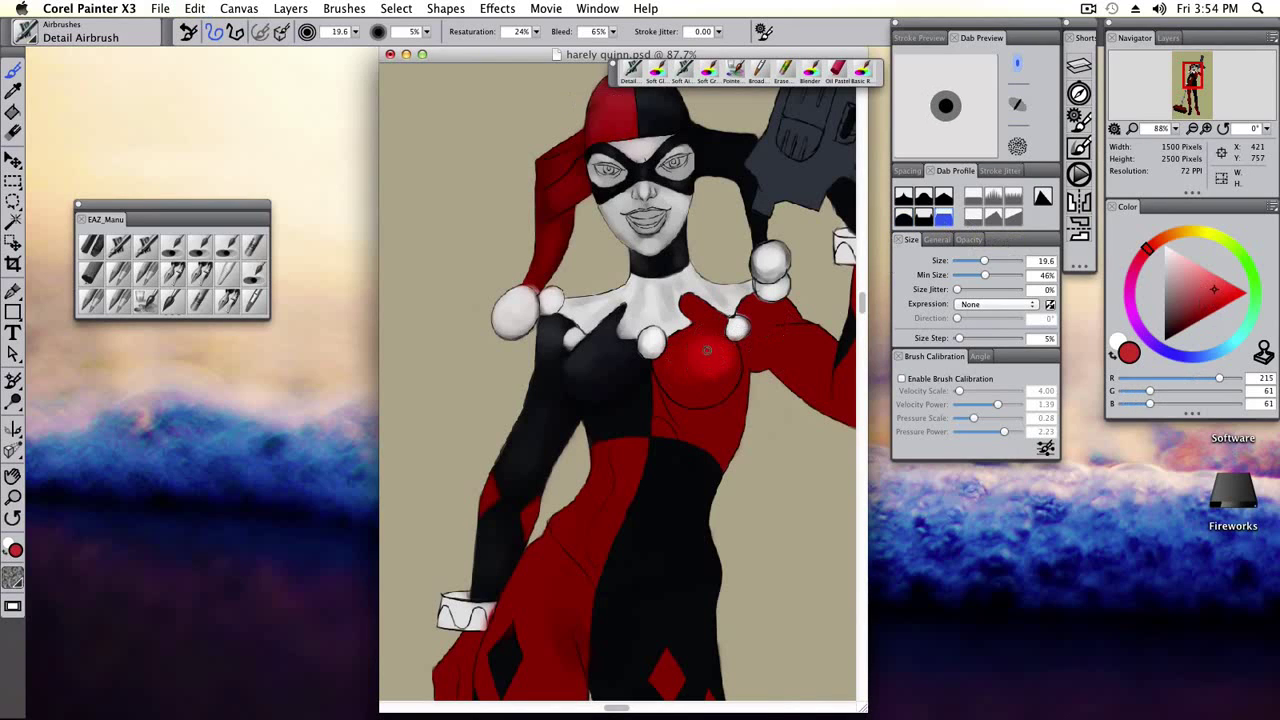
Build up the red breast's form with picked and sampled reds, working down to Detail Airbrush size 14.5.
left_click(1208, 320)
left_click_drag(1210, 313, 1216, 302)
key("bracketleft")
left_click(662, 362, "alt")
key("bracketleft")
key("bracketleft")
key("bracketright")
key("bracketright")
key("bracketright")
left_click(727, 366, "alt")
key("bracketleft")
Deepen the shadows around and under the red breast with the Broad Cover Brush at size 13.7, using sampled dark reds.
left_click(648, 302, "alt")
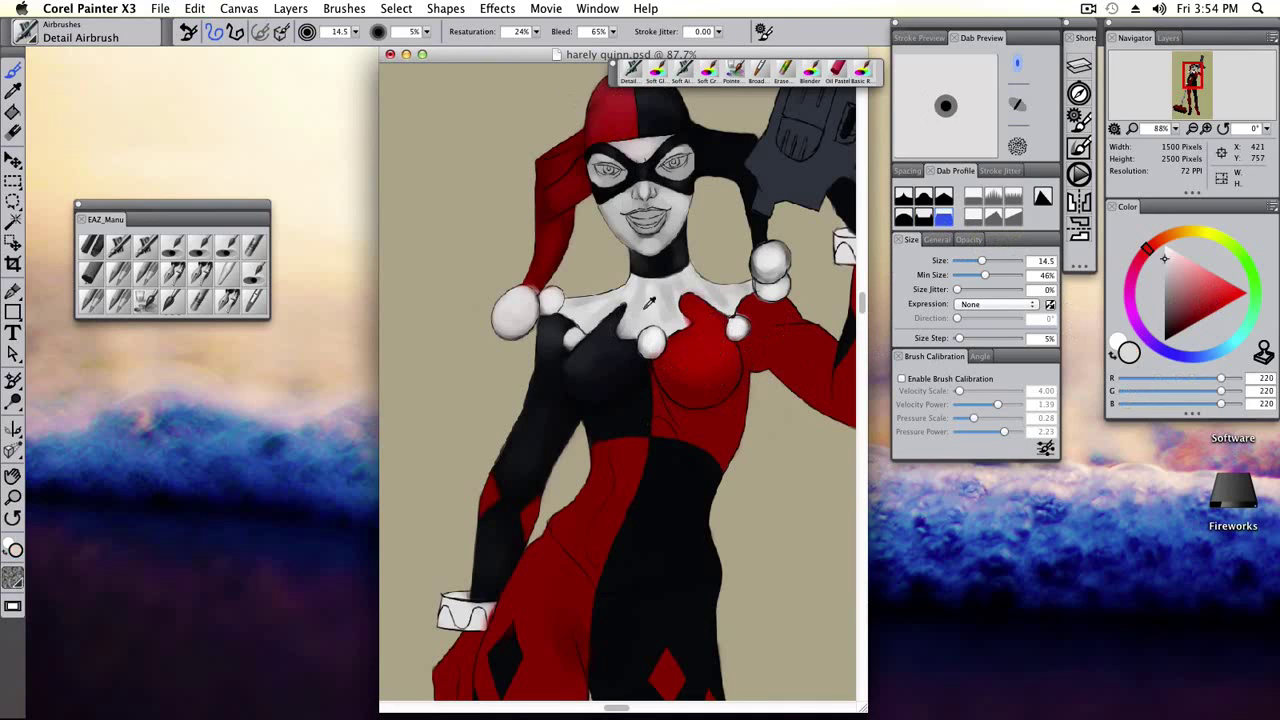
left_click(684, 318, "alt")
key("2")
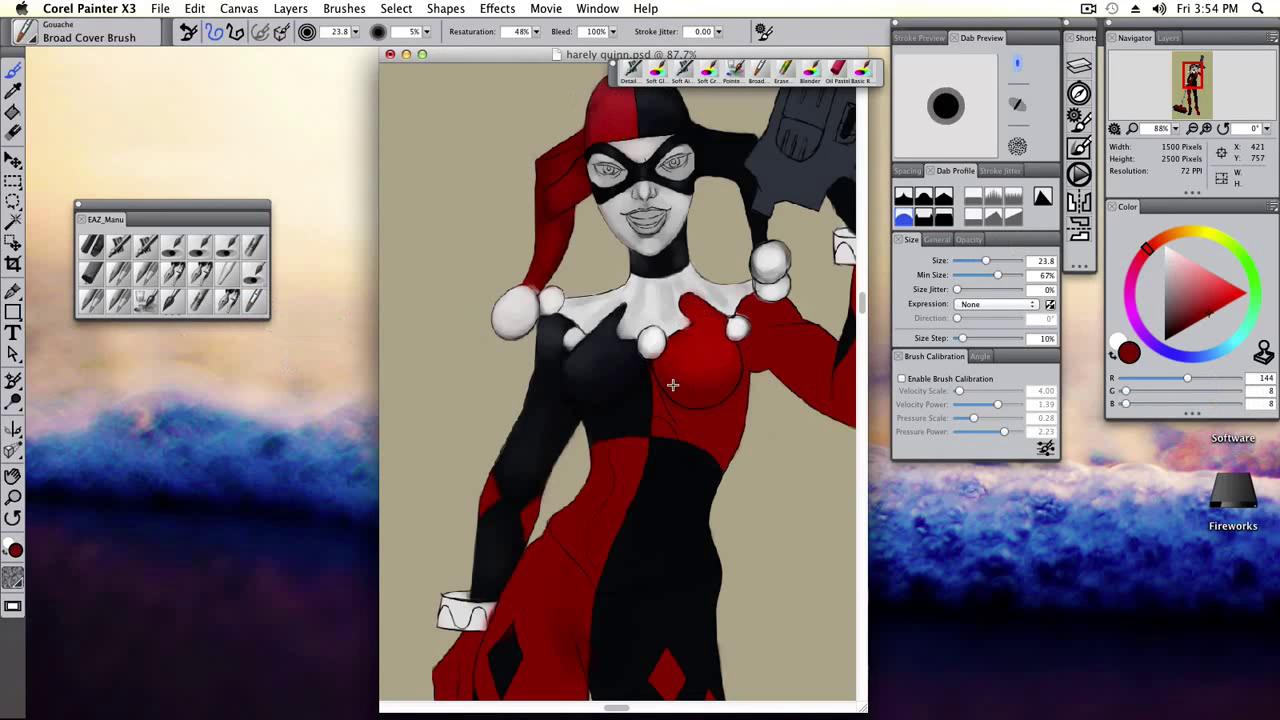
key("bracketright")
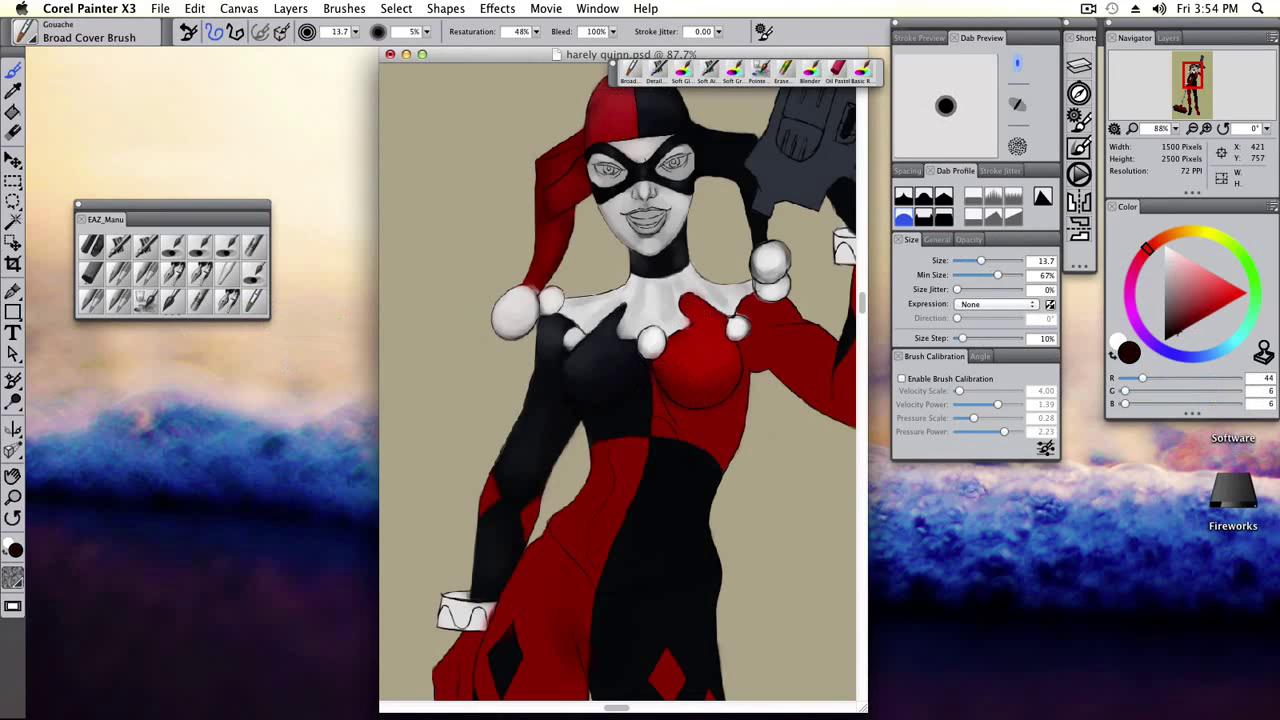
left_click(944, 218)
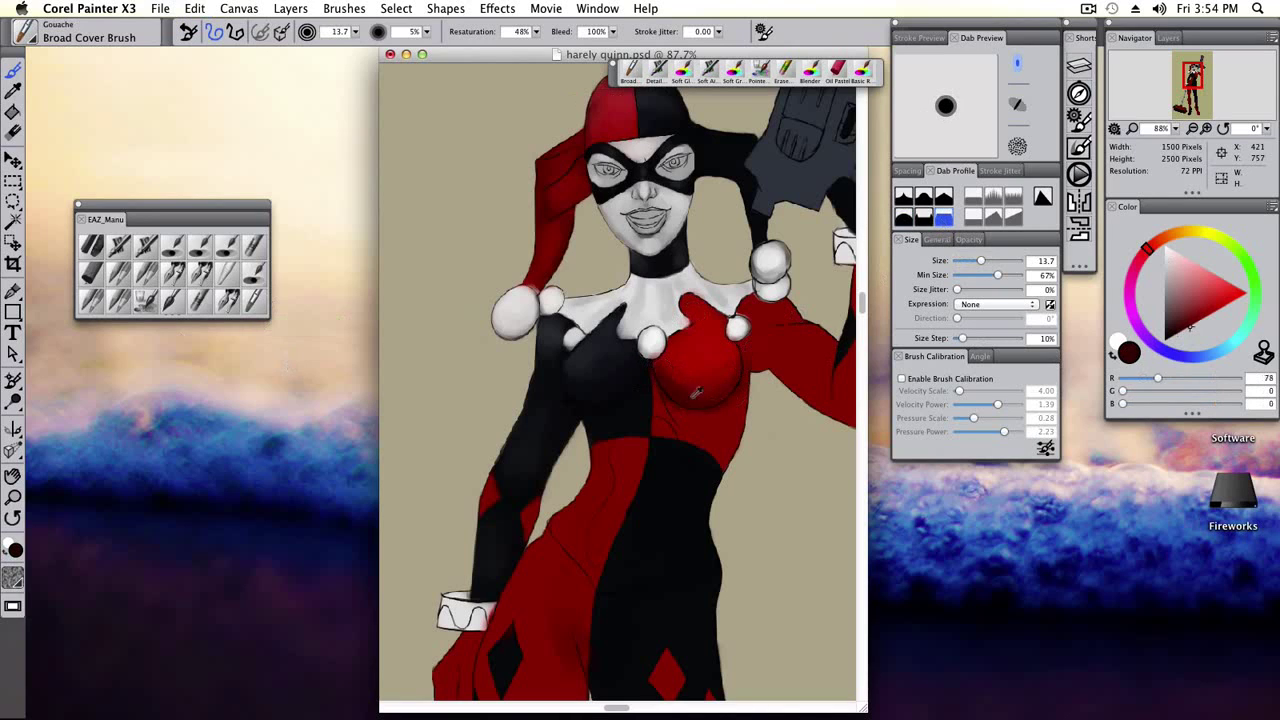
left_click(657, 404, "alt")
left_click(661, 356, "alt")
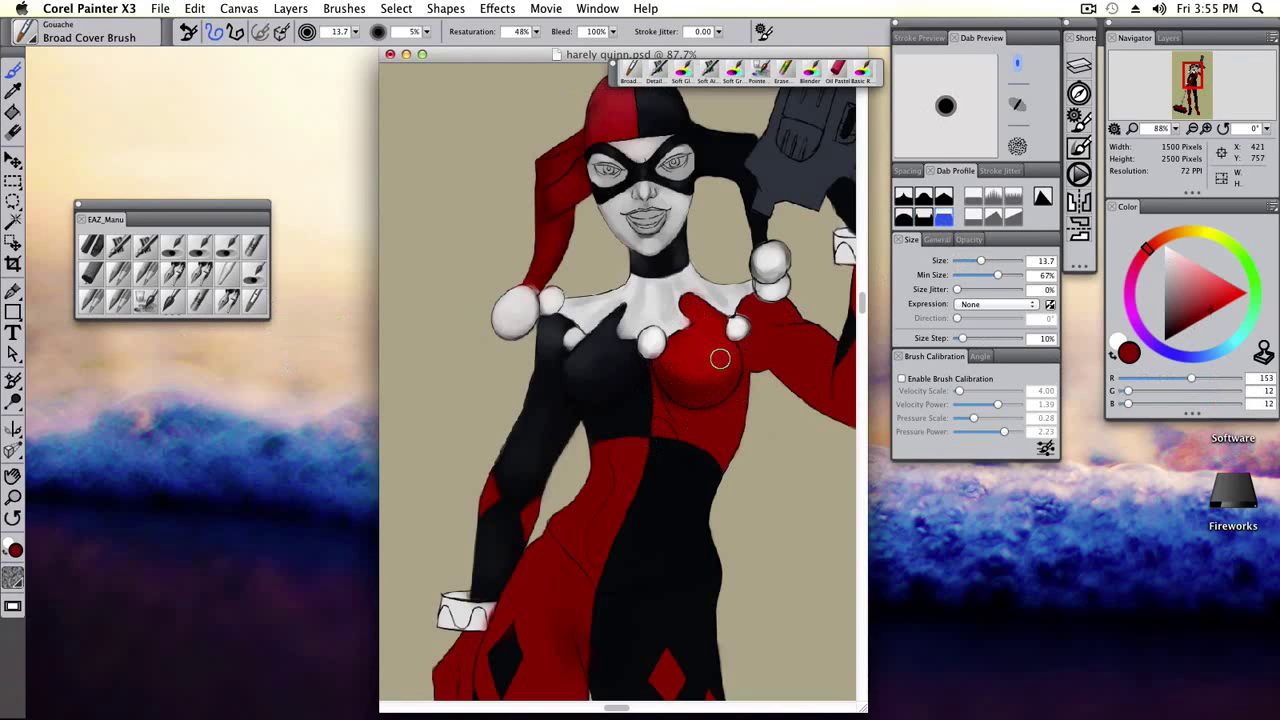
Refine the shading on the black and red breasts with the Broad Cover Brush and sampled colours, enlarging the brush to size 19.4.
left_click(594, 372, "alt")
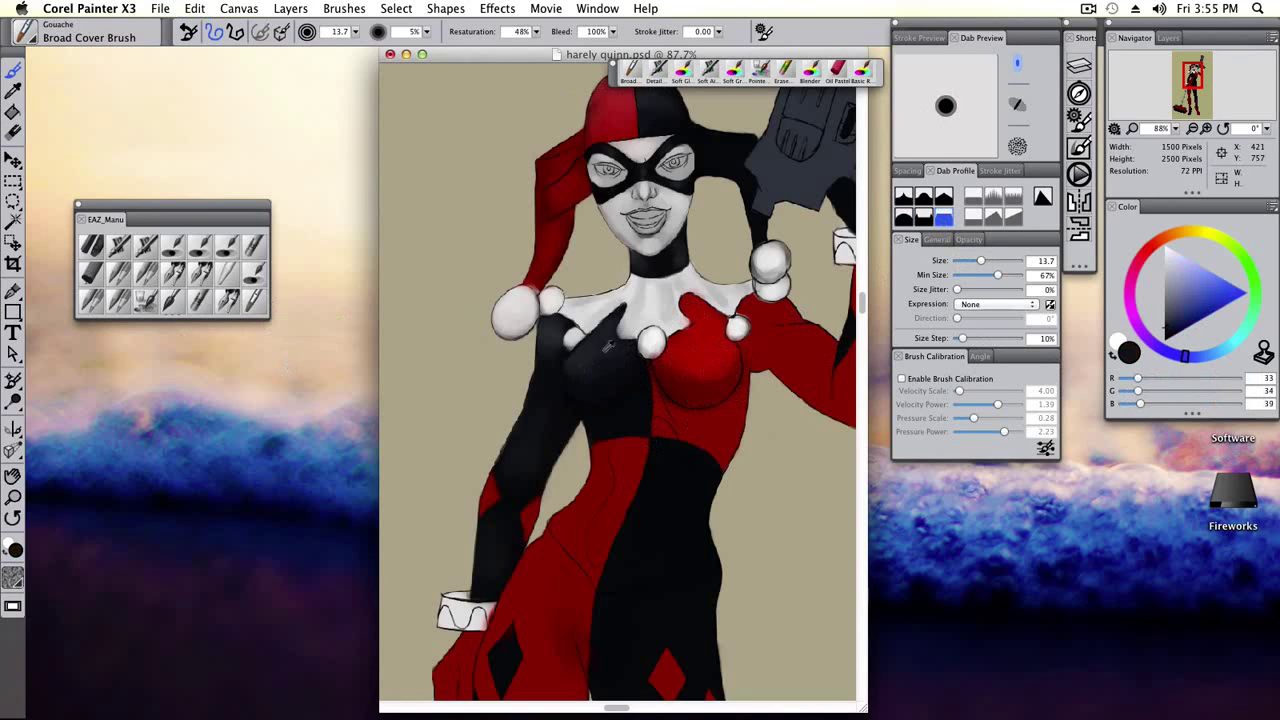
left_click(650, 314, "alt")
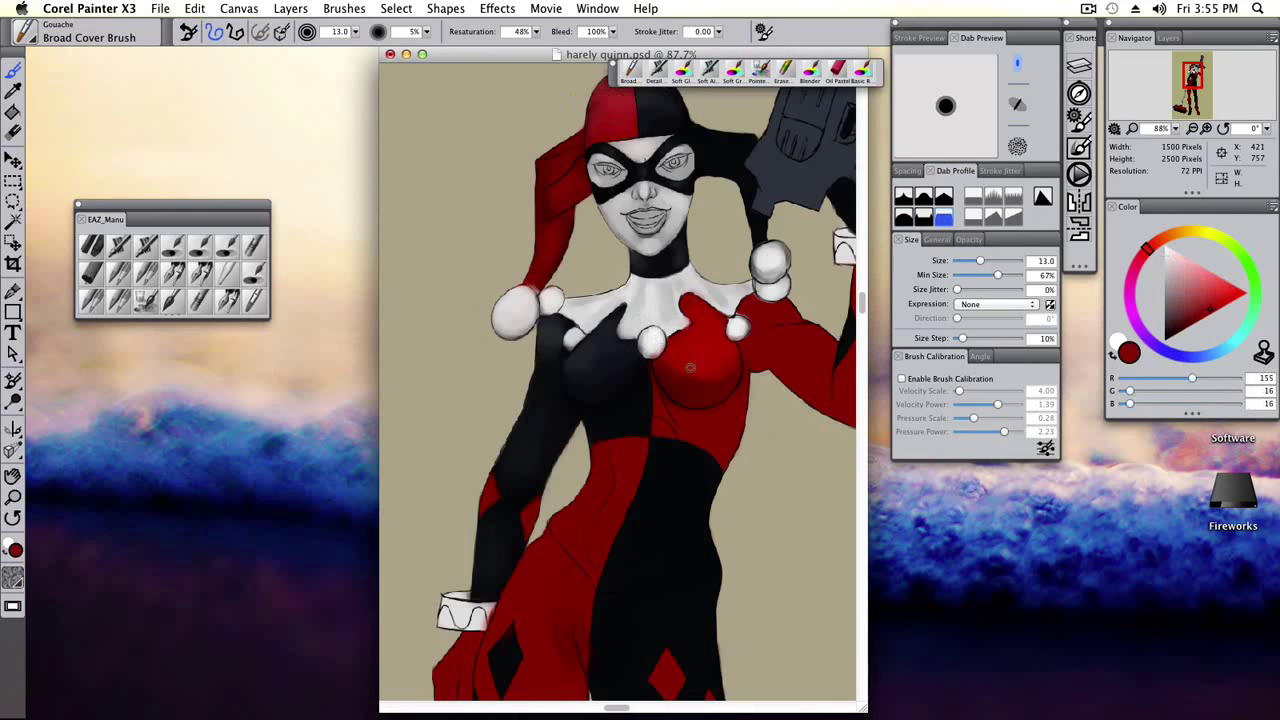
left_click(674, 348, "alt")
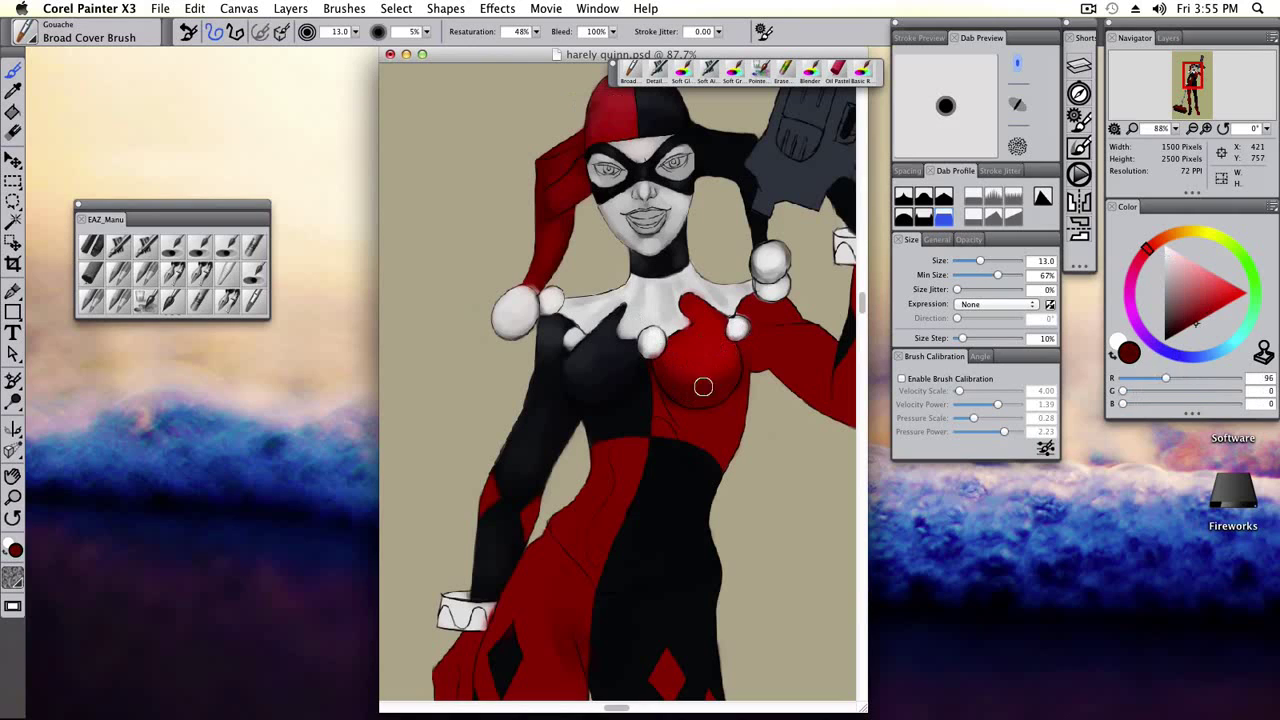
left_click(738, 345, "alt")
key("bracketright")
key("bracketright")
key("bracketright")
key("bracketright")
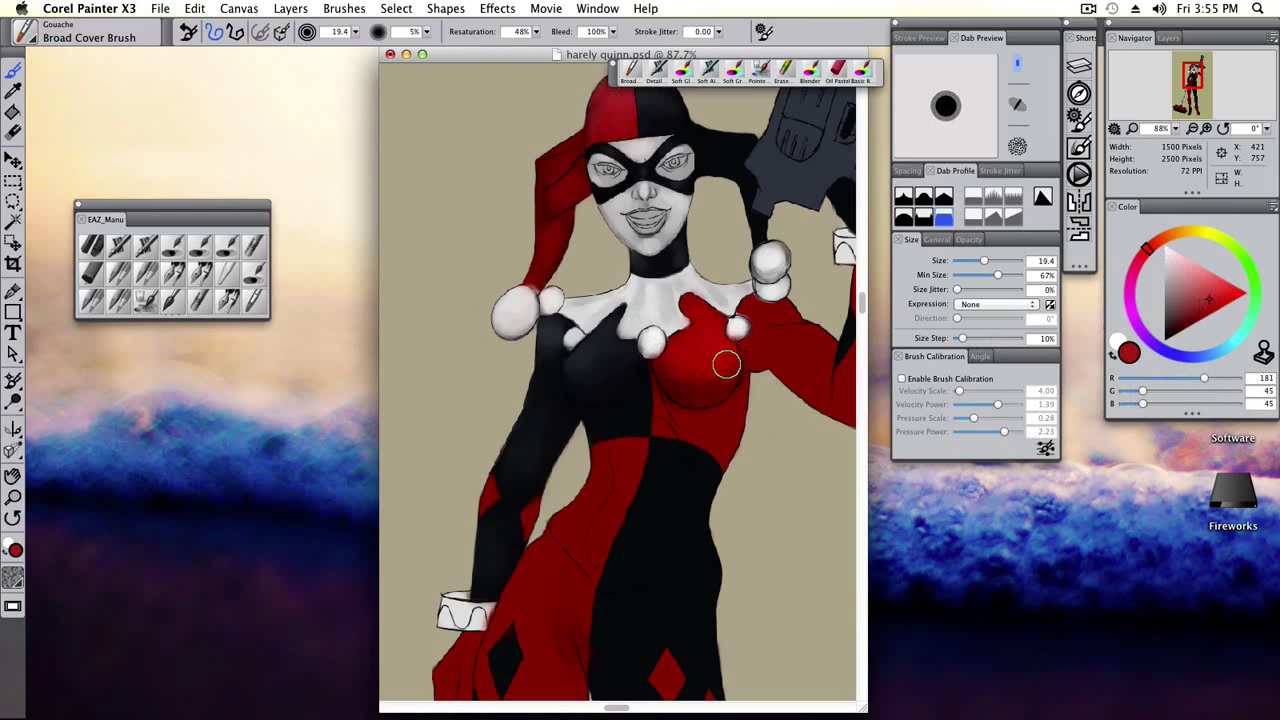
Soften the red breast's highlight and edges with the Detail Airbrush, using sampled reds and reducing the size from 19.4 to 15.3.
left_click(176, 250)
left_click(720, 366, "alt")
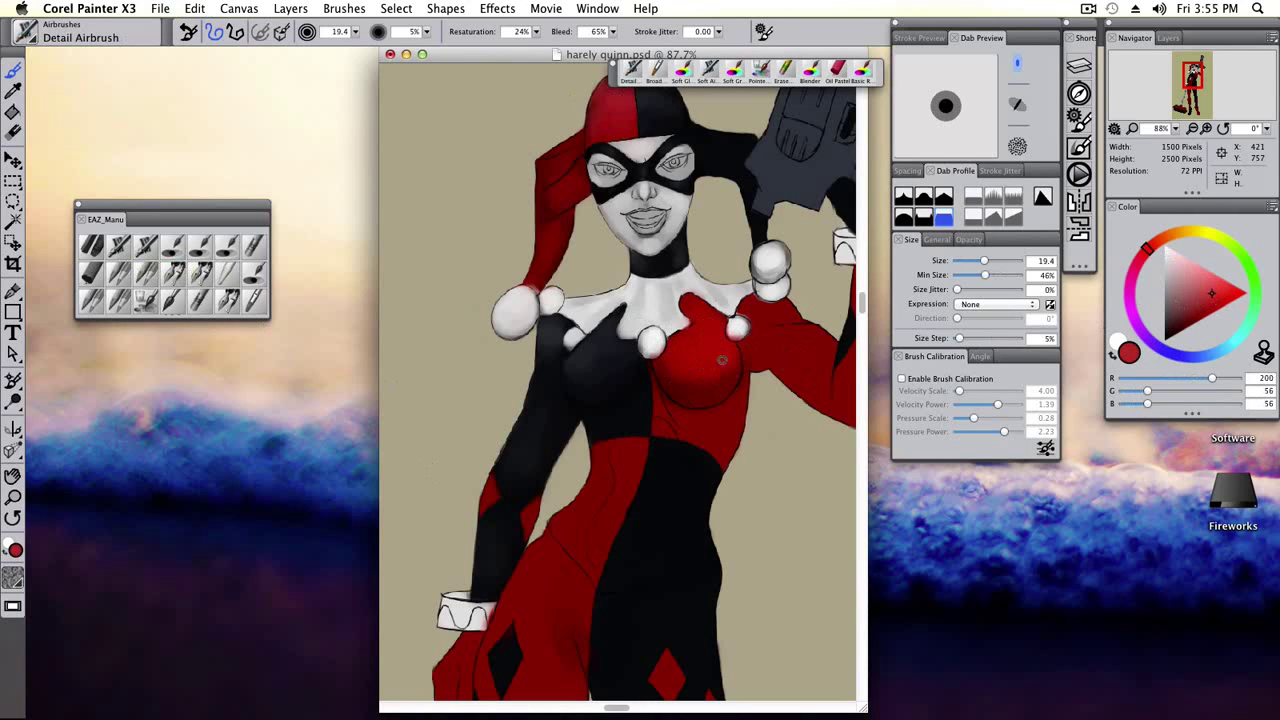
left_click(686, 337, "alt")
key("bracketleft")
key("bracketleft")
Airbrush a soft highlight on the black breast at size 15.3 with sampled greys such as RGB 62, 63, 67.
scroll(664, 447, "down", 5)
scroll(600, 420, "up", 3)
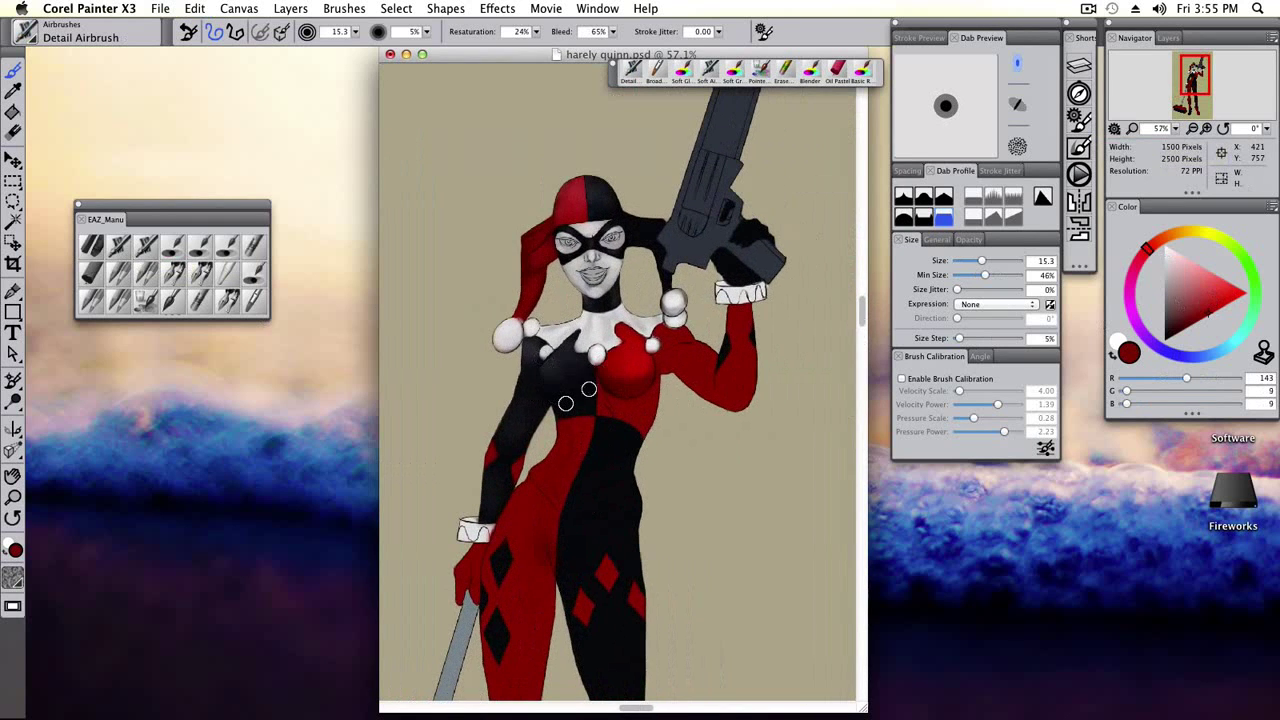
scroll(620, 357, "up", 3)
left_click(545, 375, "alt")
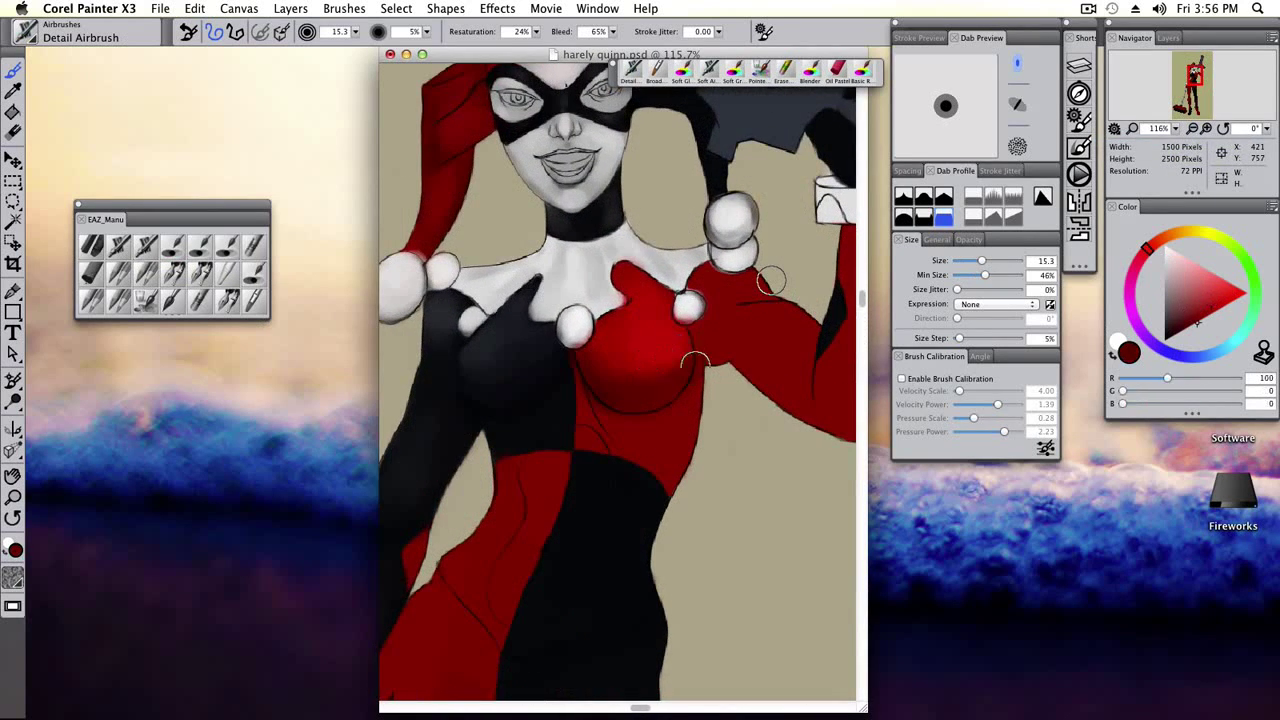
left_click(495, 339, "alt")
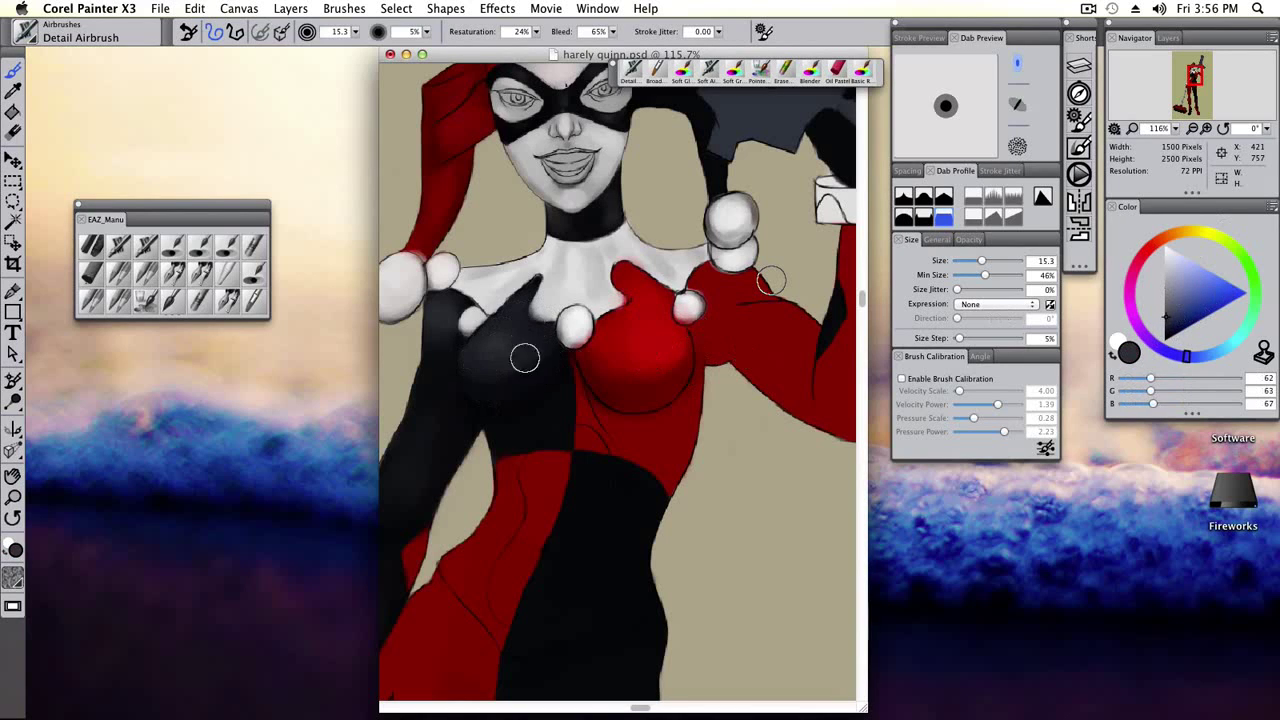
left_click(514, 372, "alt")
left_click(536, 385, "alt")
Blend the black breast's shading with the Pointed Simple Water brush, using sampled darks and greys at sizes 13.5 and 10.1.
left_click(146, 300)
left_click(566, 374, "alt")
left_click(541, 374, "alt")
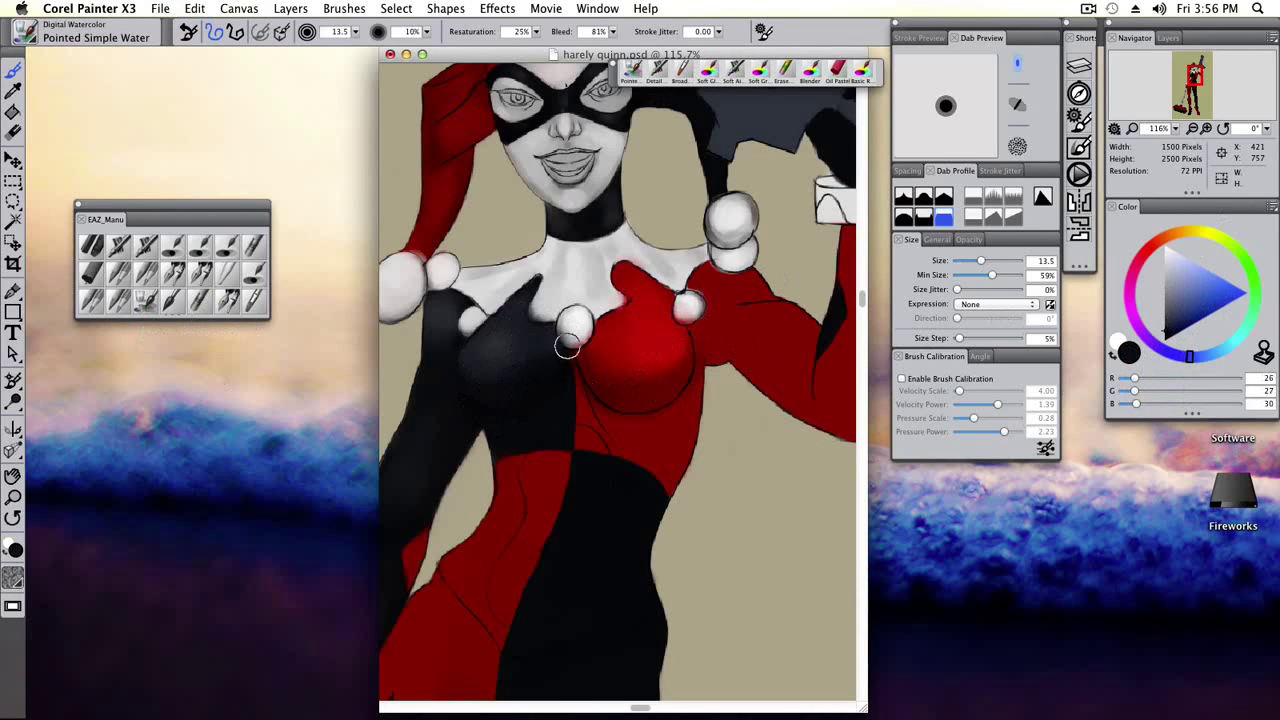
left_click(548, 297, "alt")
key("[")
left_click(503, 383, "alt")
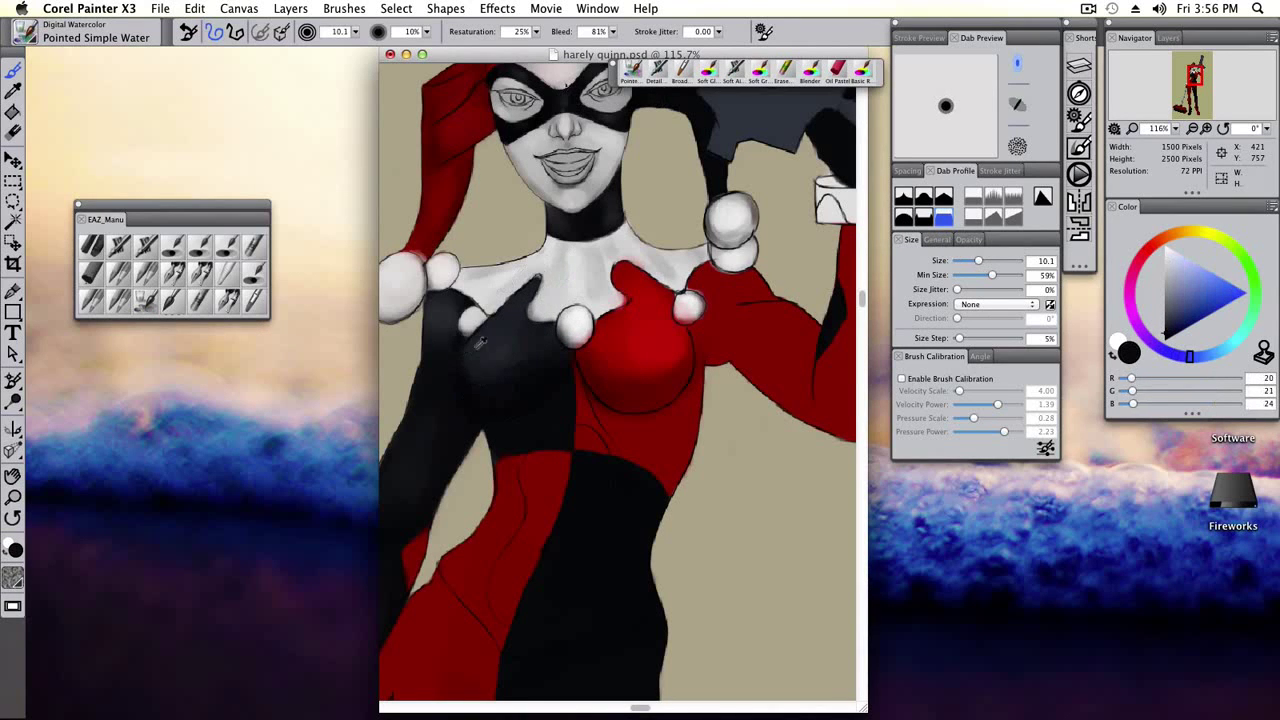
left_click(520, 360, "alt")
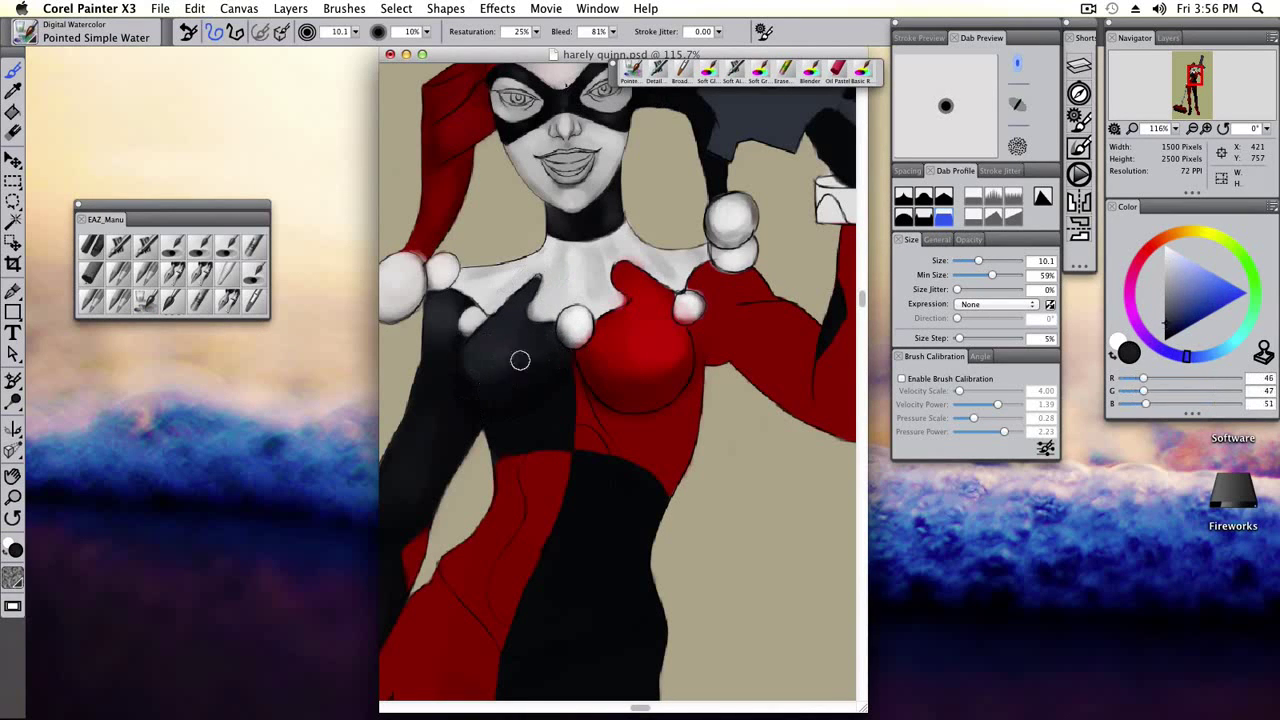
Brighten the white collar with Pointed Simple Water in near-white (RGB 253, 253, 253), working at sizes 10.1 and 7.3.
left_click(580, 316, "alt")
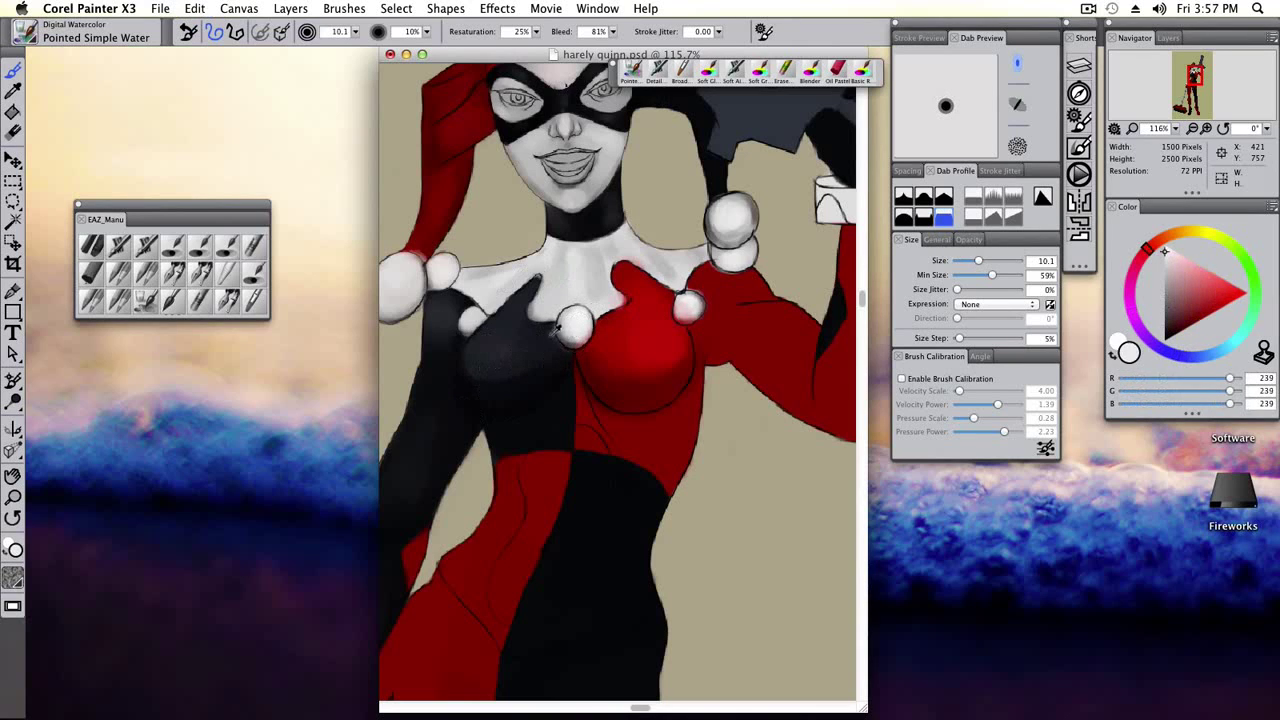
left_click(1209, 233)
left_click(569, 279, "alt")
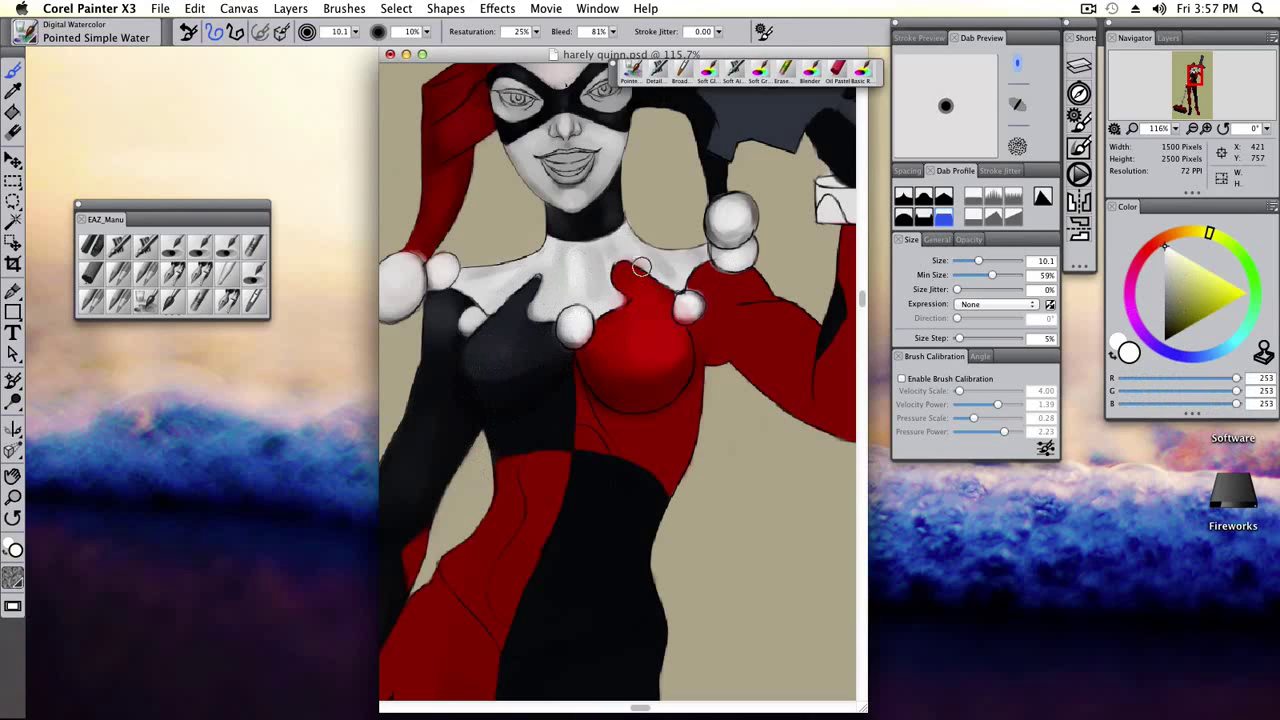
key("bracketright")
key("bracketright")
key("bracketright")
key("bracketright")
key("bracketright")
key("bracketright")
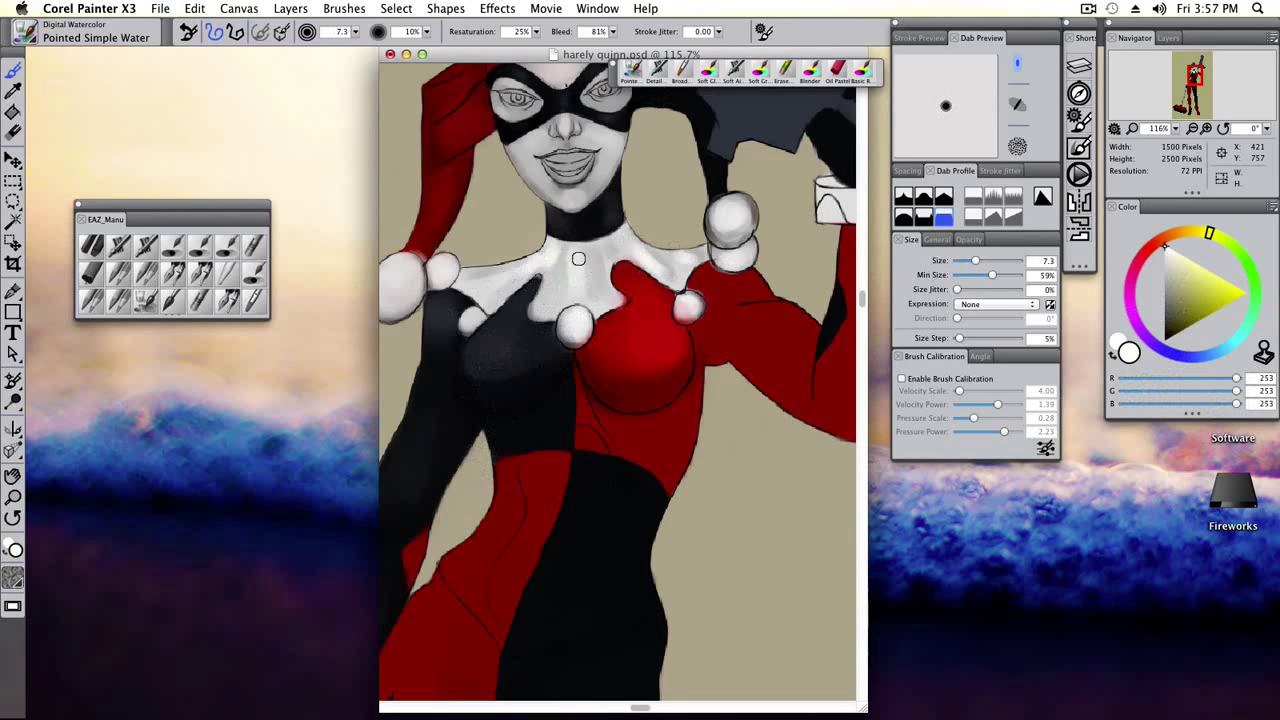
Sample the red half of the hood, pick a lighter red (RGB 216, 64, 64) and adjust the brush size.
scroll(578, 262, "up", 5)
key("bracketright")
key("bracketright")
key("bracketright")
key("bracketright")
key("bracketright")
key("bracketright")
key("bracketright")
key("bracketright")
key("bracketright")
key("bracketright")
key("bracketright")
key("bracketright")
left_click(515, 130, "alt")
key("bracketright")
key("bracketright")
key("bracketright")
key("bracketright")
key("bracketright")
key("bracketright")
key("bracketright")
key("bracketright")
key("bracketright")
key("bracketright")
key("bracketright")
left_click(1200, 285)
key("bracketleft")
key("bracketleft")
key("bracketleft")
key("bracketleft")
key("bracketleft")
key("bracketleft")
key("bracketleft")
key("bracketleft")
key("bracketleft")
key("bracketleft")
key("bracketleft")
key("bracketleft")
key("bracketleft")
key("bracketleft")
key("bracketleft")
key("bracketleft")
key("bracketleft")
key("bracketleft")
key("bracketleft")
key("bracketleft")
left_click_drag(1208, 287, 1213, 289)
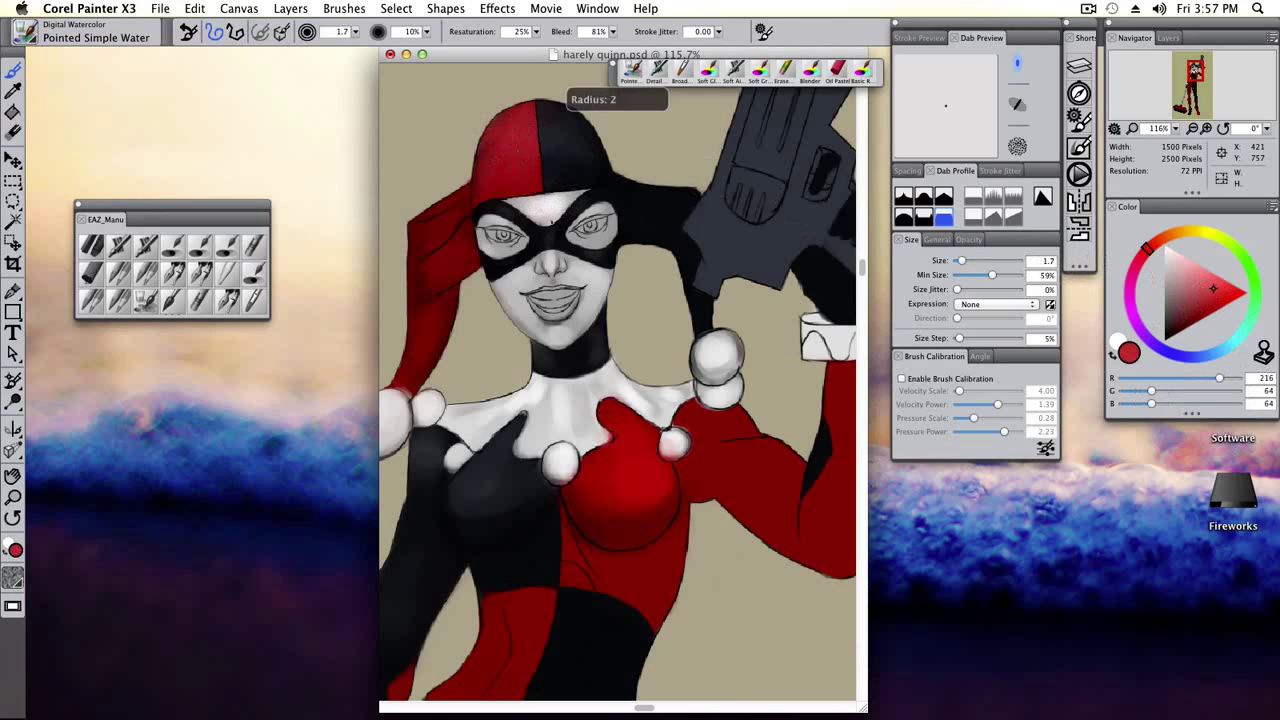
Highlight the red half of the hood at sizes 20.0 and 19.0, undoing one stroke and using a red of RGB 196, 64, 64.
key("bracketright")
key("bracketright")
key("bracketright")
key("bracketright")
key("bracketright")
key("bracketright")
key("bracketright")
key("bracketright")
key("bracketright")
key("bracketright")
key("bracketright")
key("bracketright")
key("bracketright")
key("bracketright")
key("bracketright")
key("bracketright")
key("bracketright")
key("bracketright")
key("bracketright")
left_click_drag(508, 138, 518, 170)
key("super+z")
left_click(518, 170, "alt")
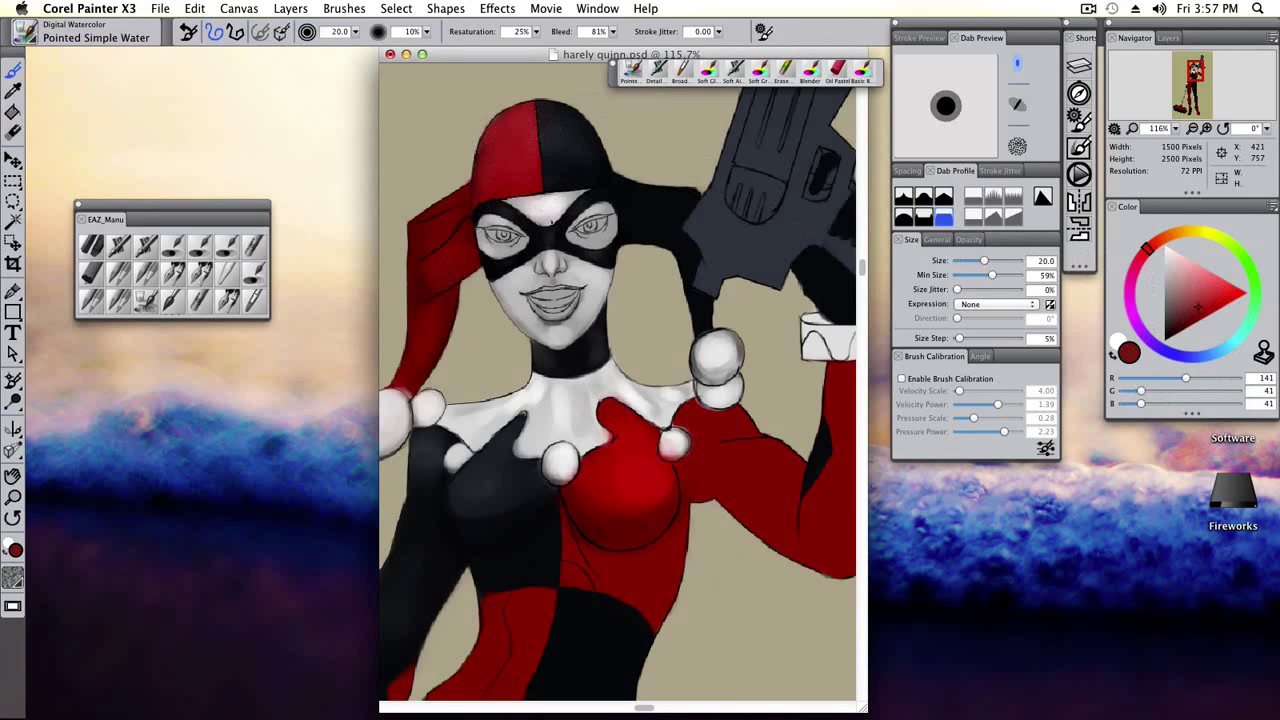
left_click(1206, 293)
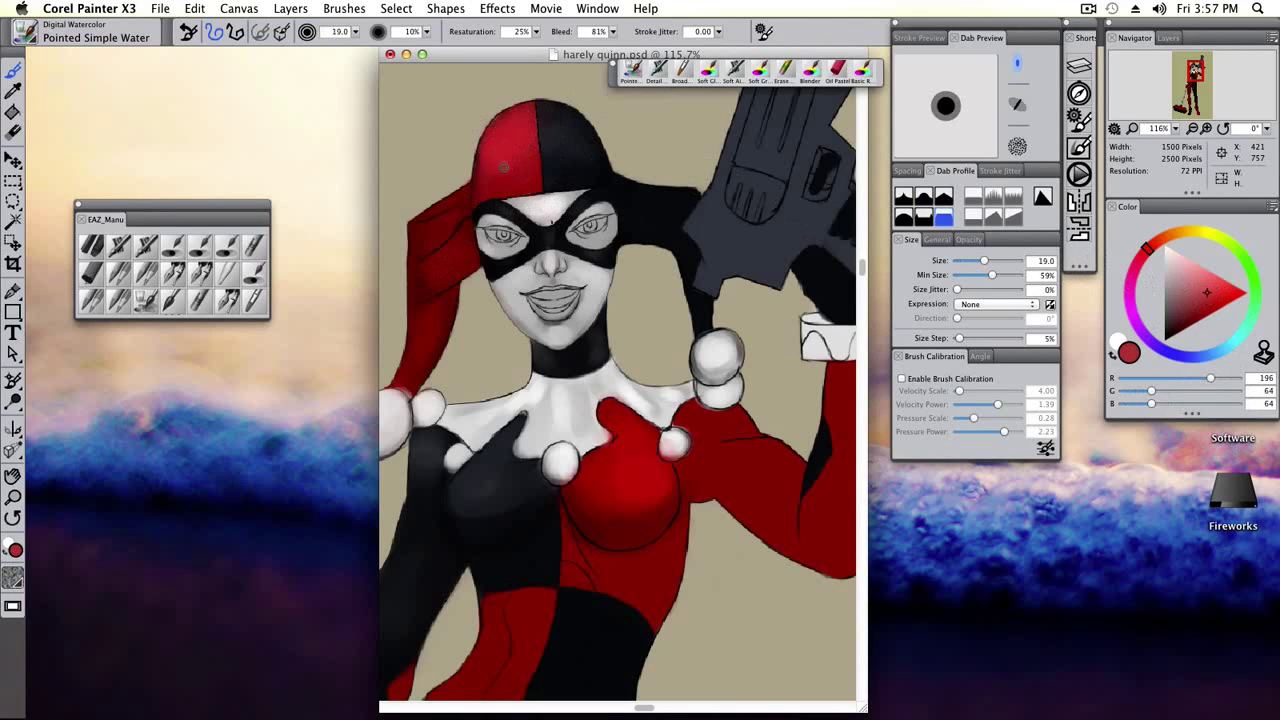
Paint a grey highlight on the black half of the hood with sampled tones such as RGB 66, 66, 69 at size 11.3.
left_click(558, 143, "alt")
left_click(558, 148, "alt")
left_click_drag(558, 148, 553, 130)
left_click(559, 150, "alt")
left_click(1192, 129)
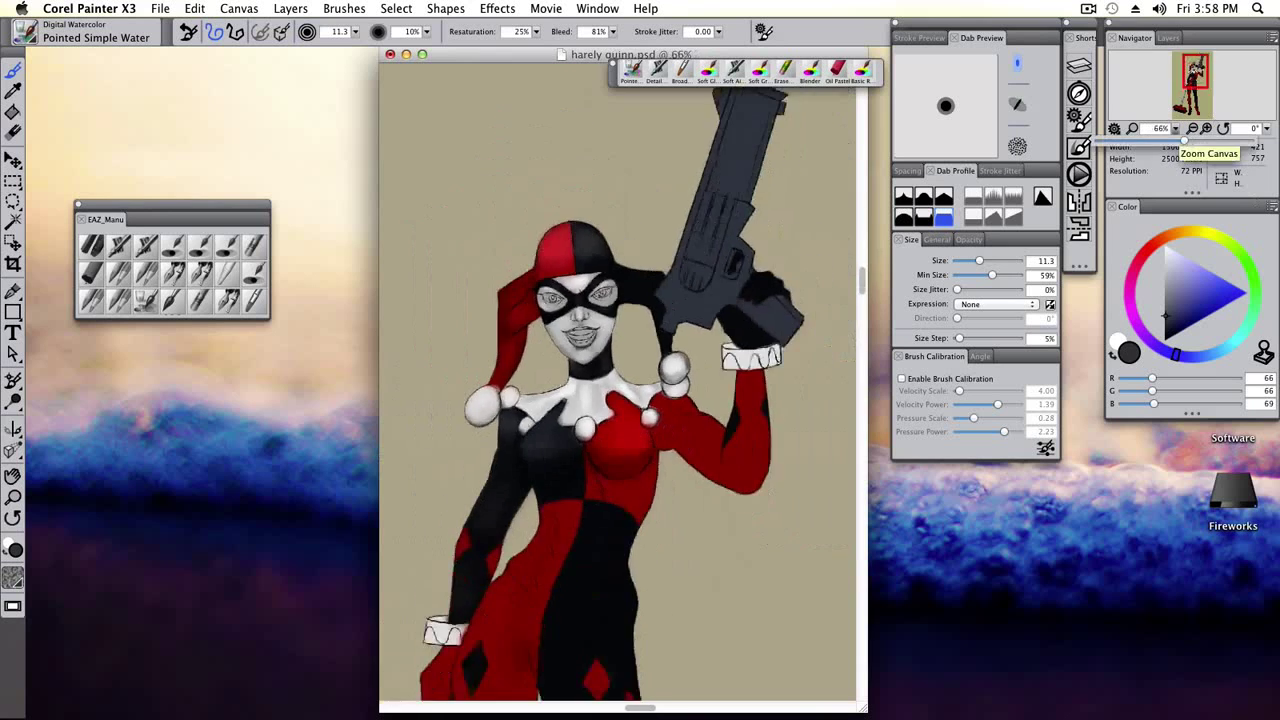
Undo the last two strokes and blend the red half of the hood with sampled reds at around size 12.8.
left_click(528, 209, "alt")
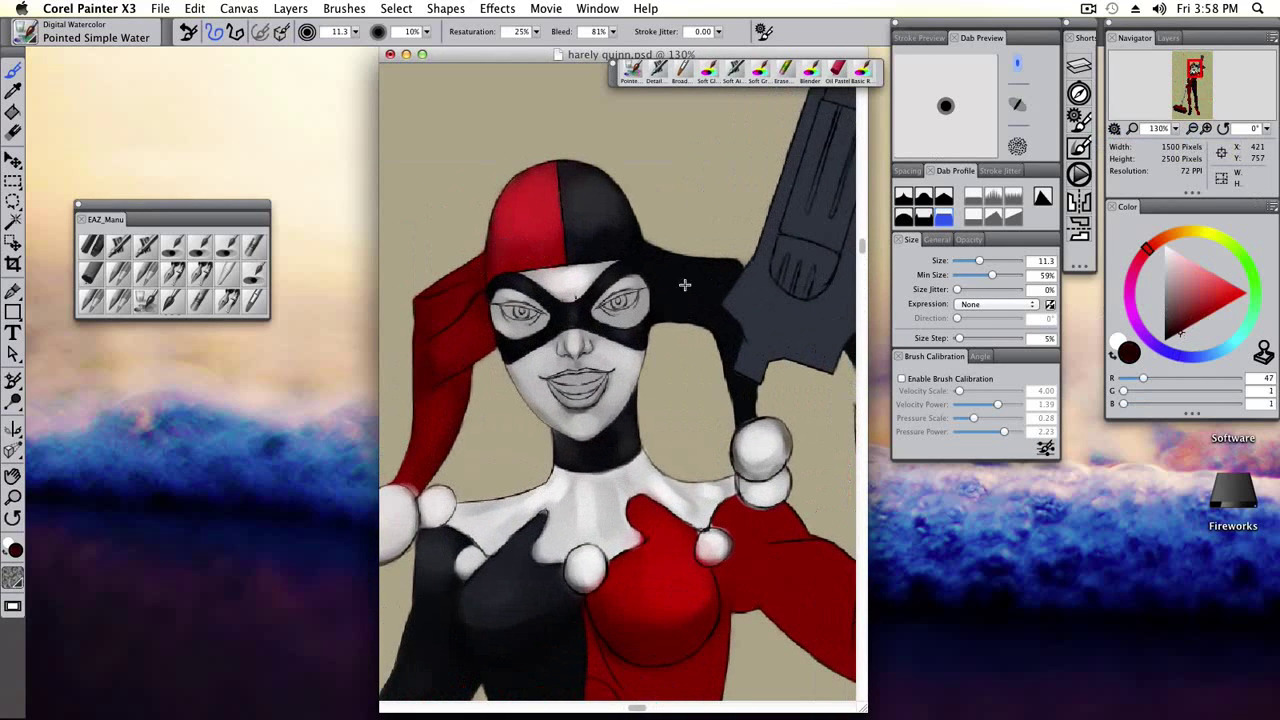
key("super+z")
key("super+z")
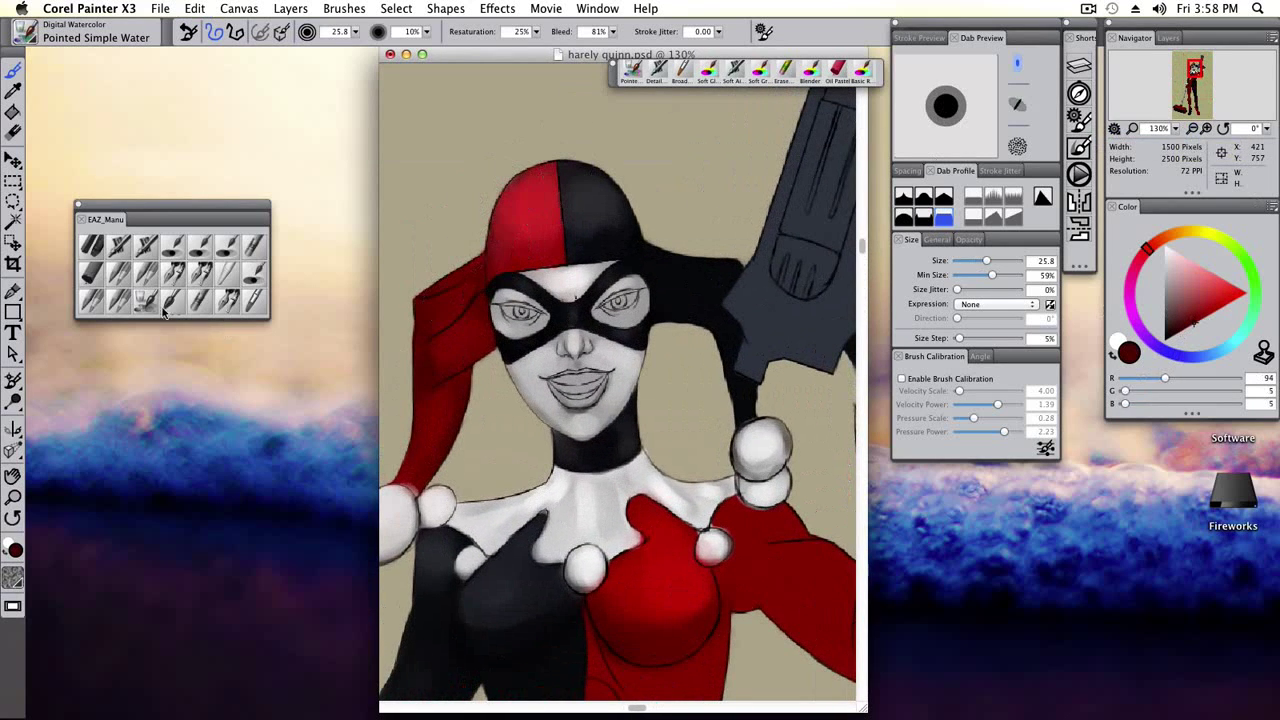
left_click_drag(555, 218, 516, 178)
left_click(545, 178, "alt")
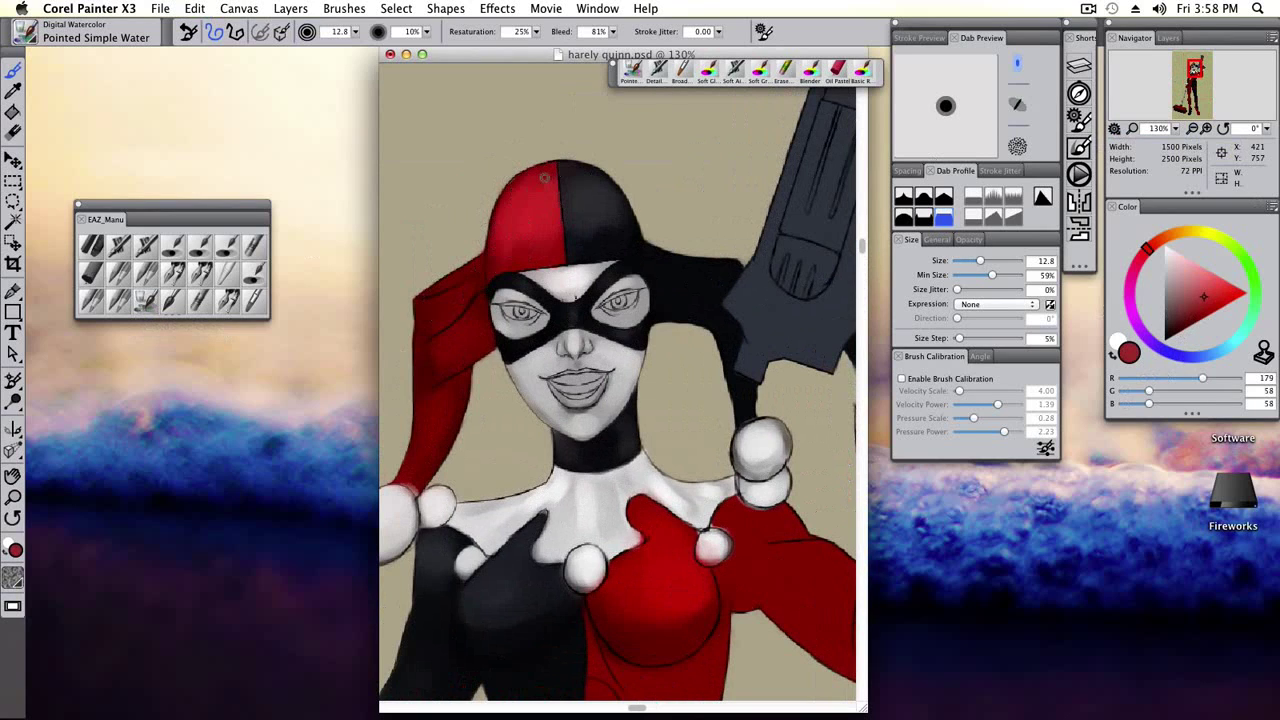
left_click(517, 259, "alt")
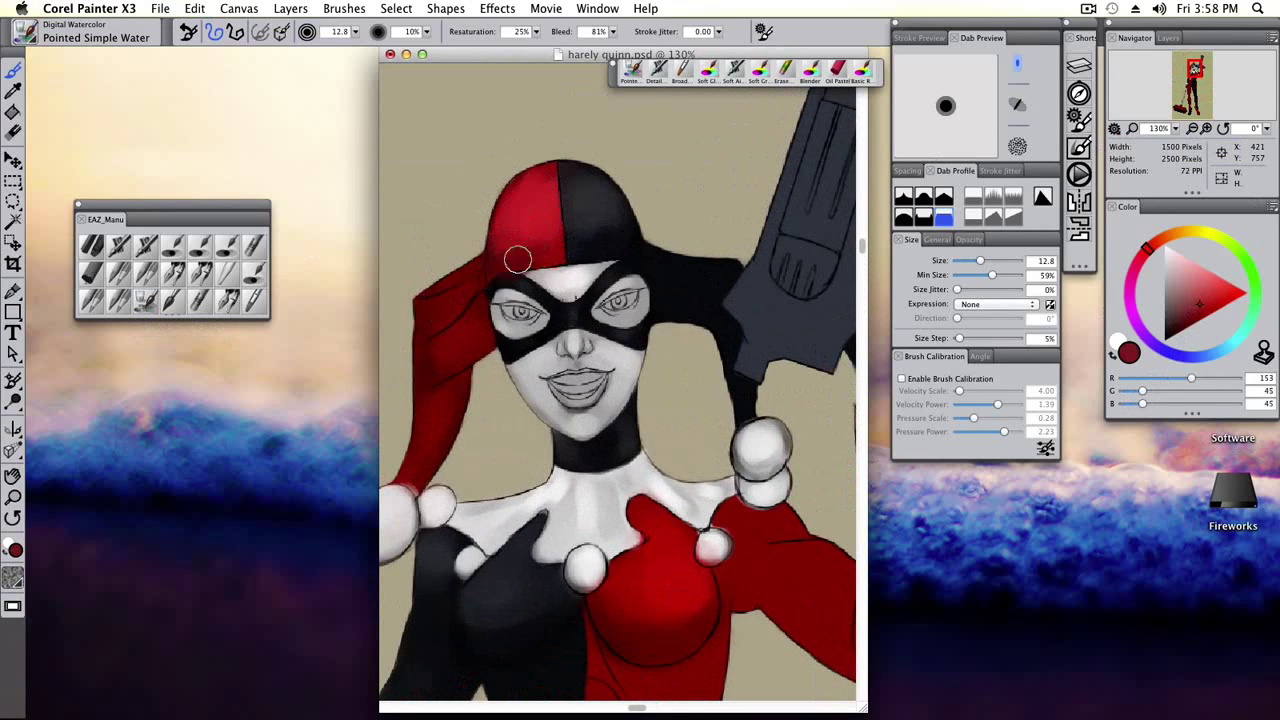
mouse_move(502, 254)
left_mouse_down()
mouse_move(528, 223)
mouse_move(545, 250)
mouse_move(601, 238)
left_mouse_up()
left_click(500, 279, "alt")
left_click(535, 196, "alt")
Mirror the canvas and smooth the black breast's shading with sampled dark greys at sizes 22.4 and 10.8.
left_click(1192, 128)
left_click(1192, 128)
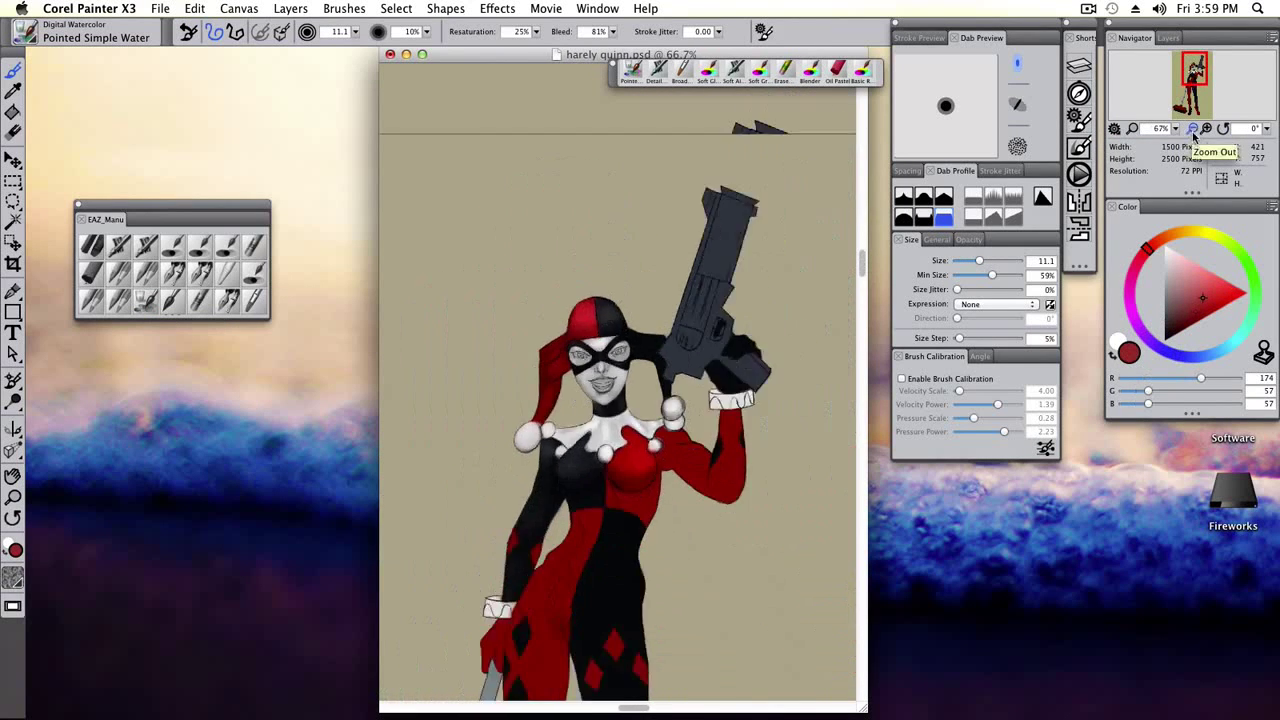
left_click(1192, 128)
left_click(1192, 128)
left_click(1206, 128)
mouse_move(643, 135)
left_mouse_down()
mouse_move(643, 265)
mouse_move(612, 262)
left_mouse_up()
left_click(606, 275, "alt")
left_click(598, 305, "alt")
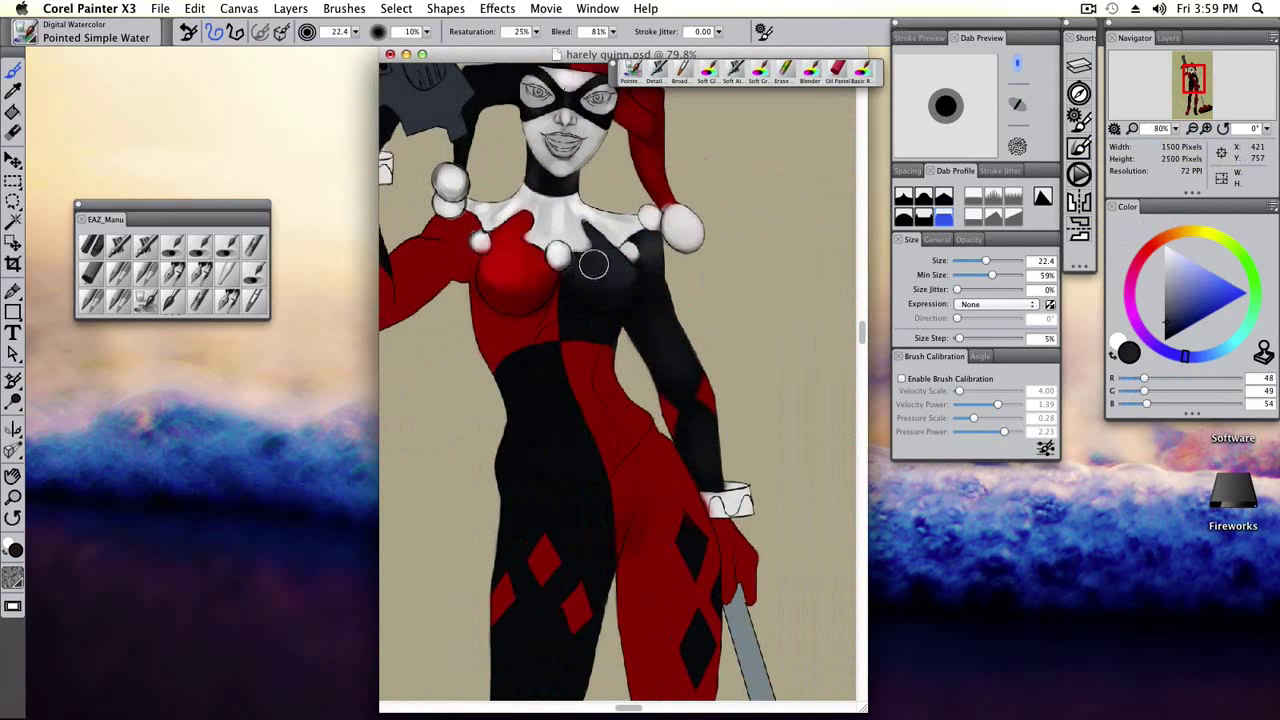
left_click_drag(652, 273, 634, 294)
left_click(610, 300, "alt")
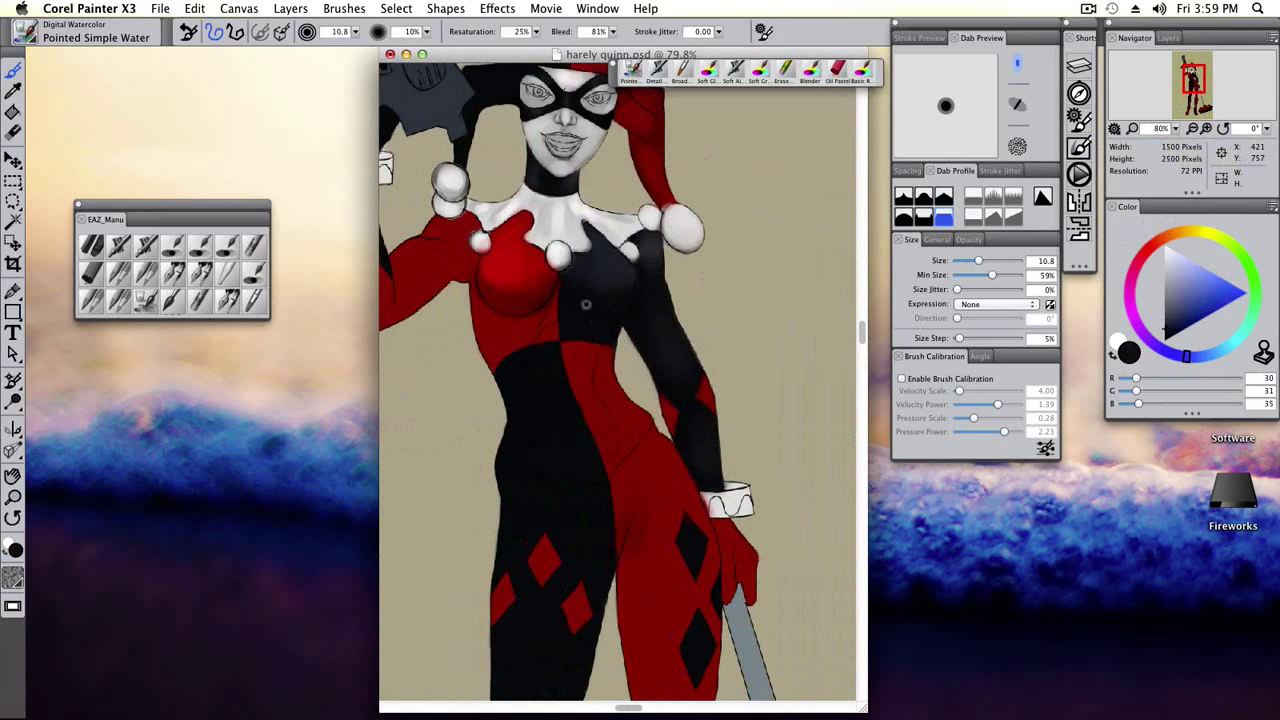
left_click(578, 290, "alt")
Darken the outer edge of the red torso below the breast with a sampled dark red at size 22.3.
left_click_drag(601, 270, 520, 315)
left_click(500, 331, "alt")
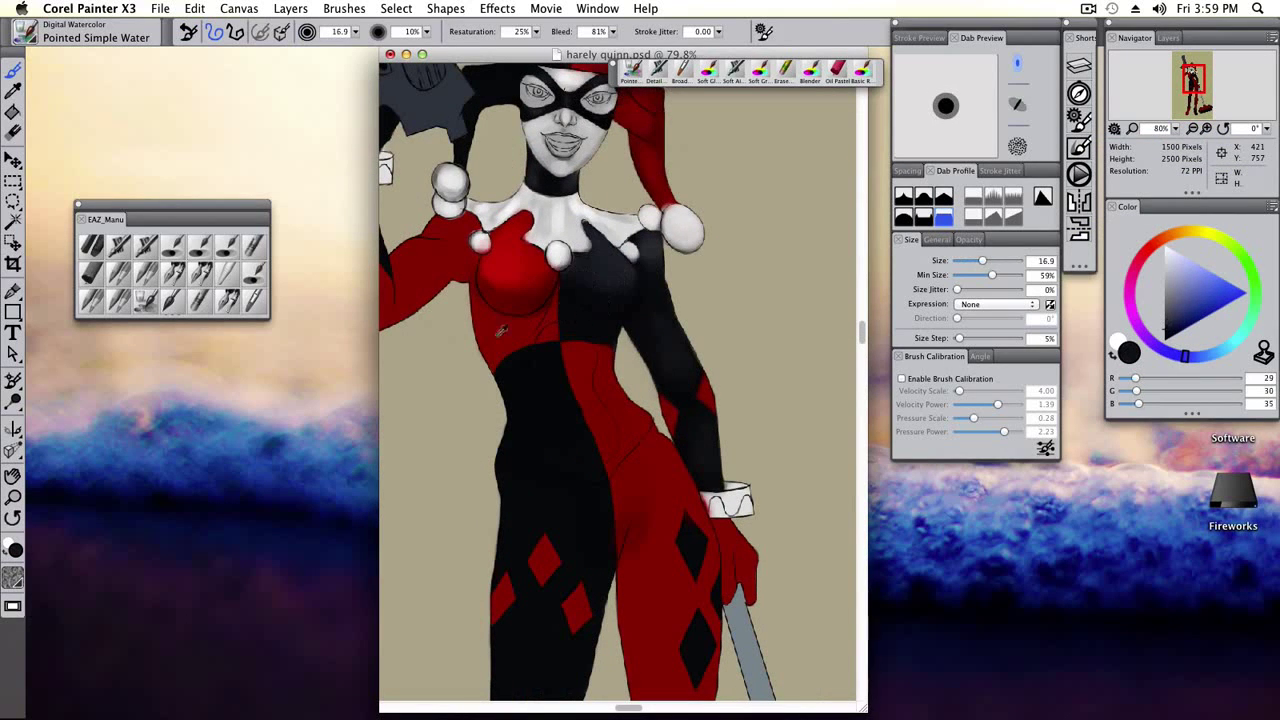
left_click(604, 276, "alt")
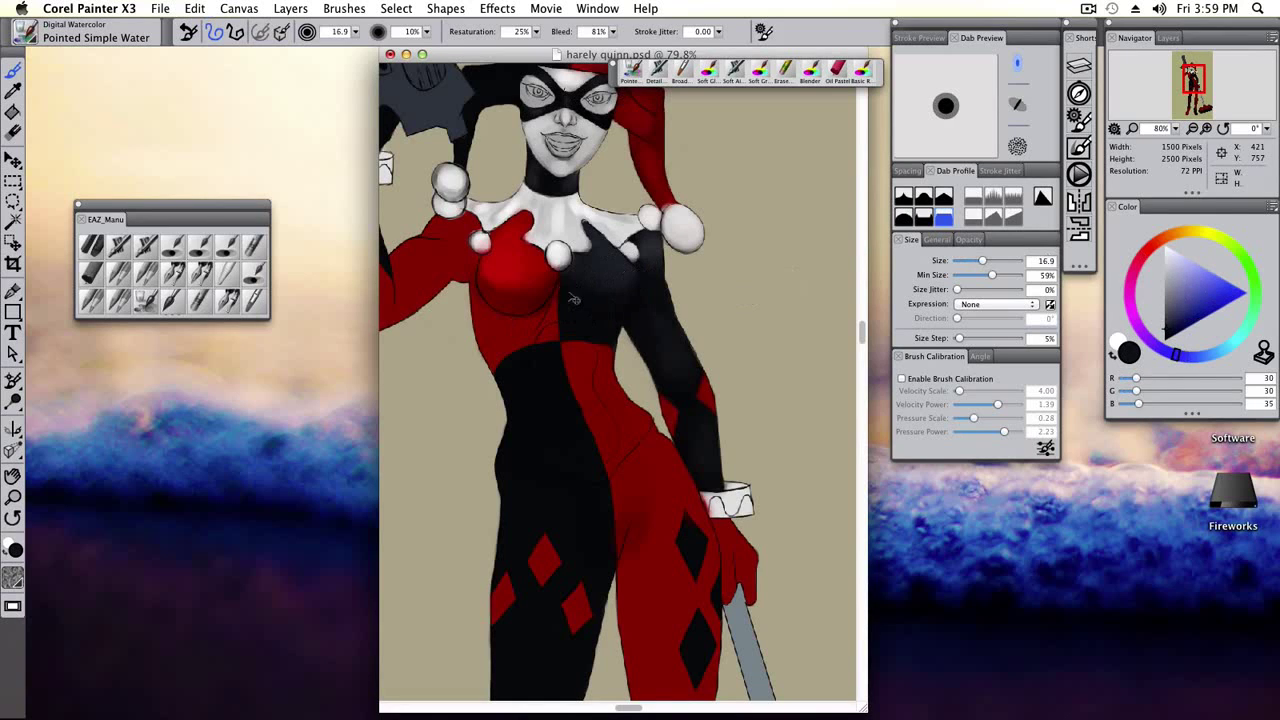
left_click(495, 350, "alt")
left_click_drag(495, 350, 500, 352)
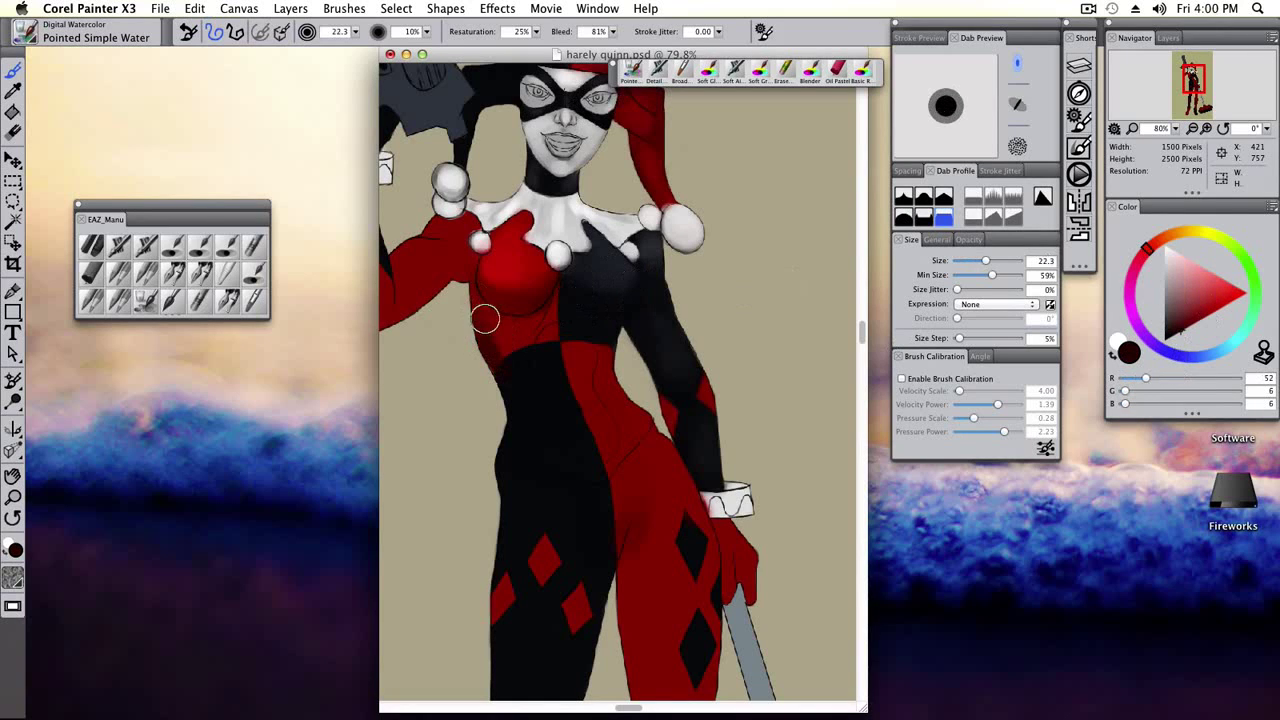
Touch up the black breast with sampled greys and flip the canvas back to its original orientation.
left_click(592, 269, "alt")
left_click(604, 286, "alt")
left_click(580, 288, "alt")
left_click(1079, 230)
Refine the black breast's highlight with sampled greys such as RGB 46, 47, 52, reducing the brush to size 4.5.
key("bracketleft")
key("bracketleft")
key("bracketleft")
key("bracketright")
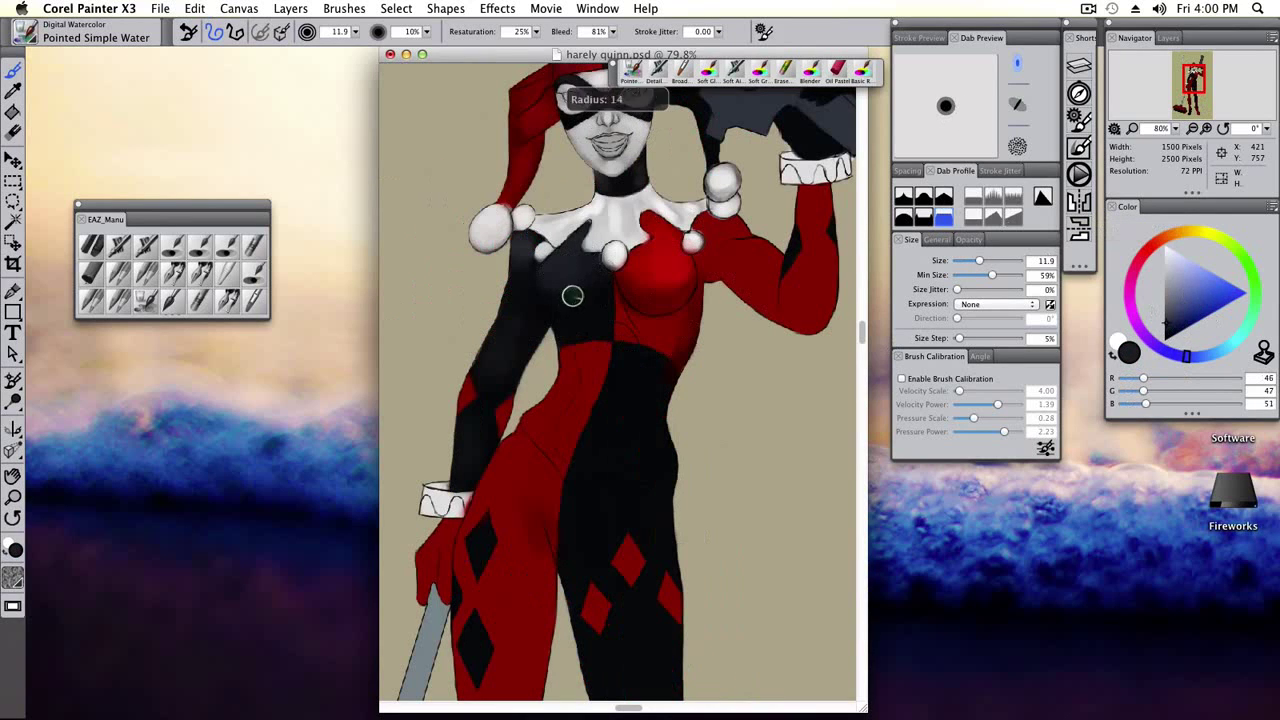
key("bracketright")
key("bracketright")
left_click(600, 264, "alt")
key("bracketleft")
key("bracketleft")
key("bracketleft")
key("bracketleft")
key("bracketleft")
key("bracketleft")
left_click(586, 281, "alt")
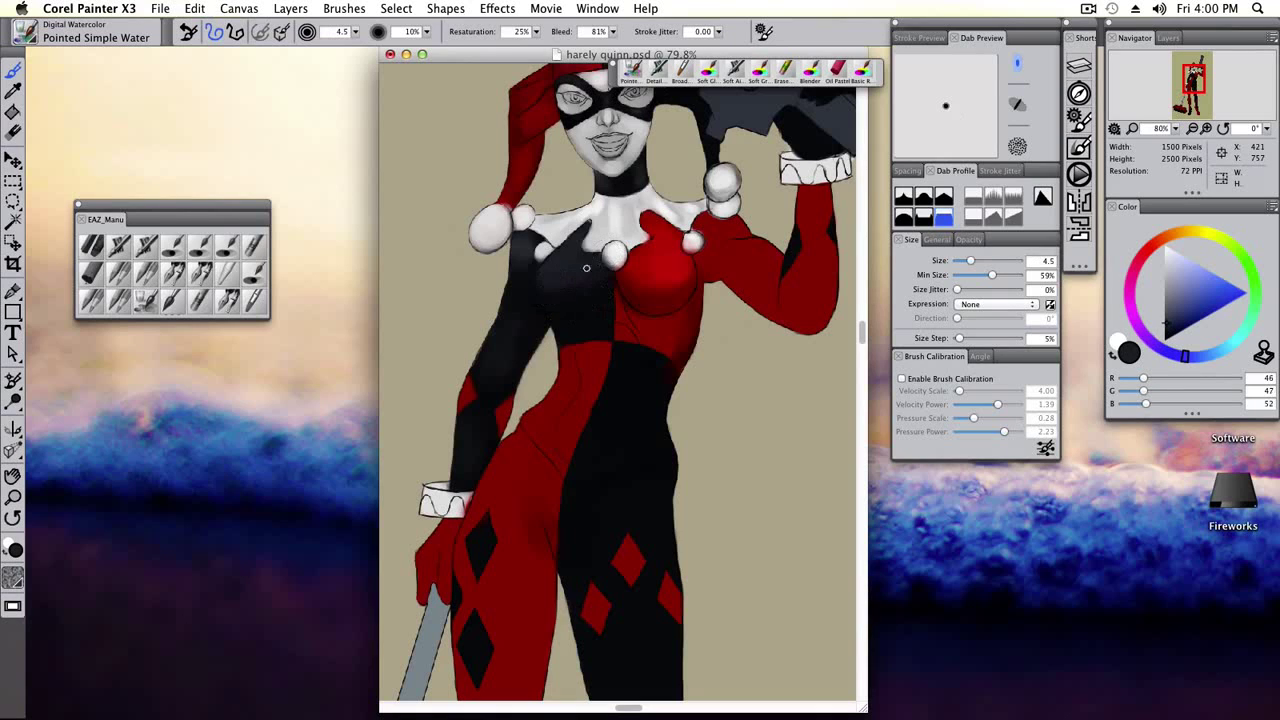
Smooth the black breast's shading with dark grey RGB 43, 44, 48 at size 22.6, switching between the Dull and flat brush profiles.
key("bracketright")
key("bracketright")
key("bracketright")
key("bracketright")
key("bracketright")
key("bracketleft")
key("bracketleft")
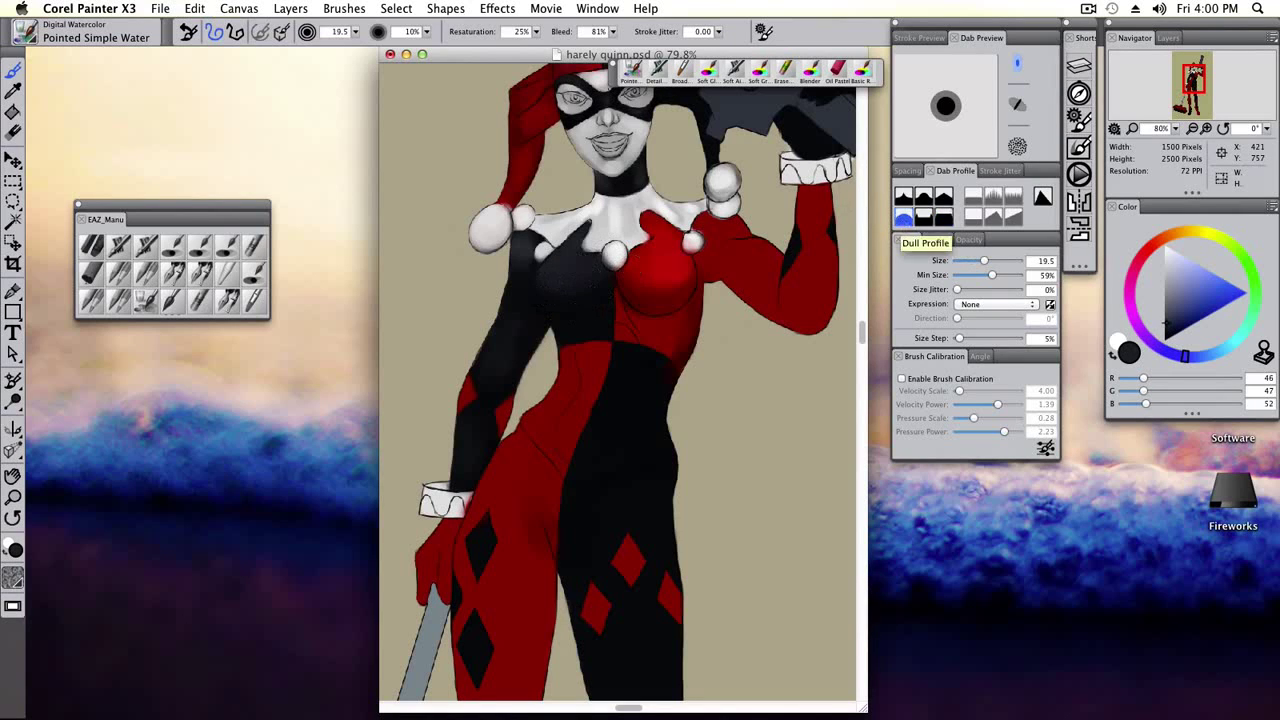
key("bracketright")
key("bracketright")
key("bracketright")
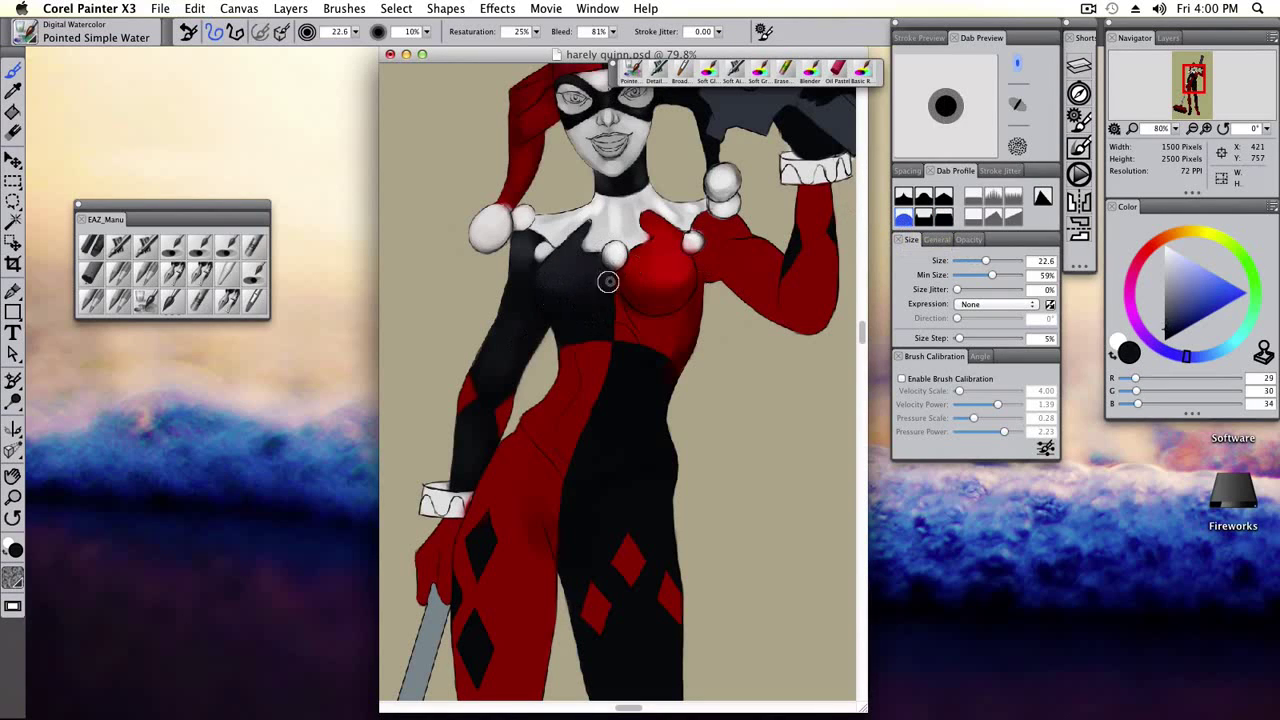
left_click(570, 291, "alt")
left_click(943, 218)
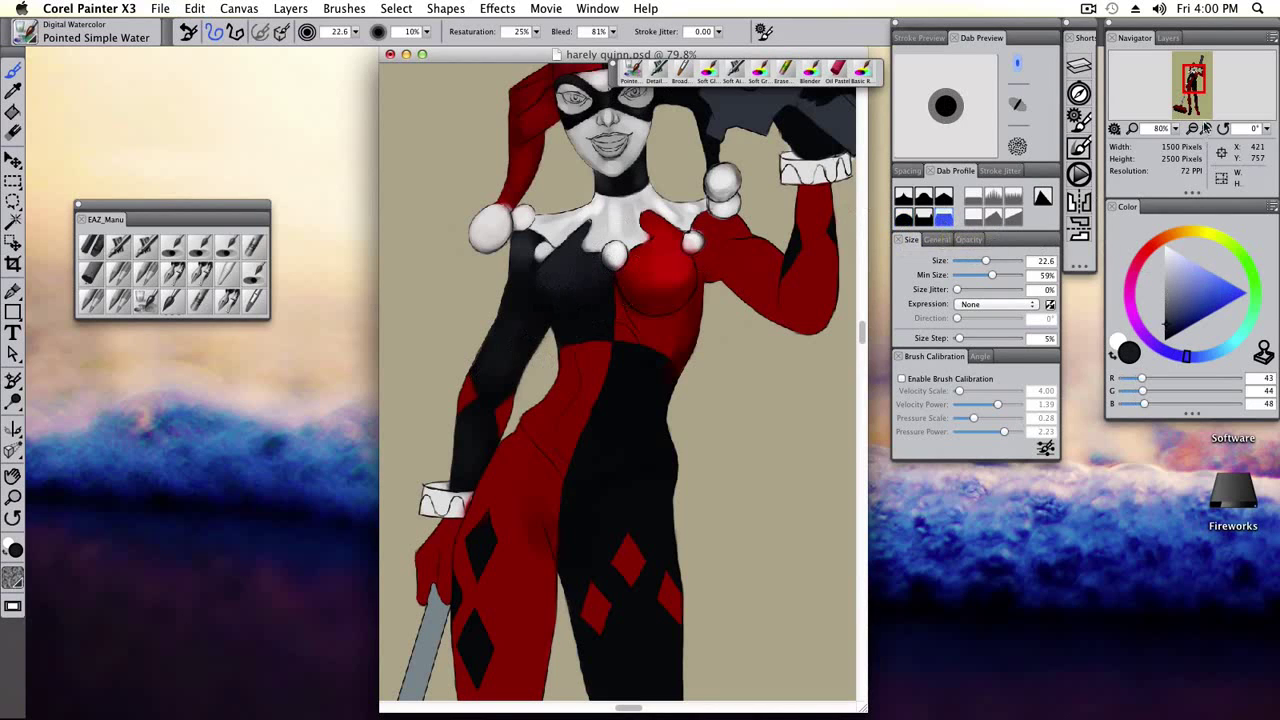
Refine the black breast's upper edge under the collar and the centre seam with RGB 31, 32, 37 and 26, 27, 32 at sizes 5.0 and 9.5.
key("super+equal")
key("bracketleft")
key("bracketleft")
key("bracketleft")
key("bracketleft")
key("bracketleft")
key("bracketleft")
key("bracketleft")
left_click(577, 180, "alt")
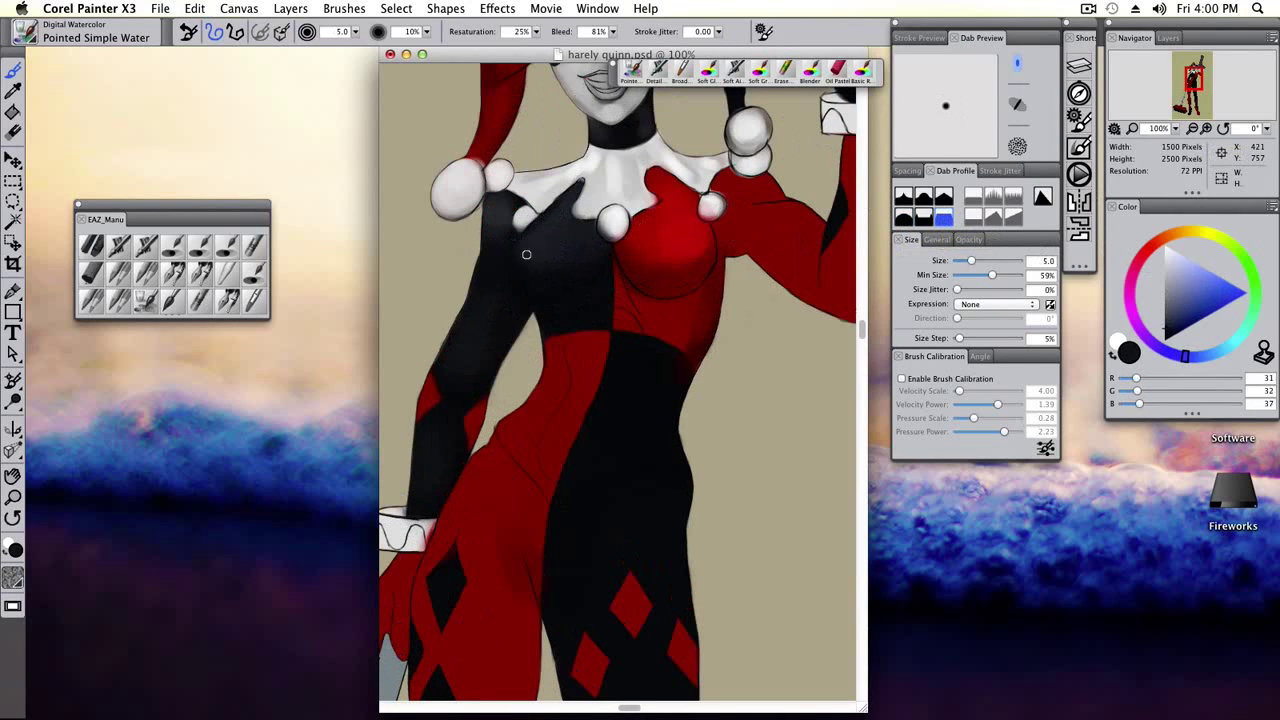
left_click(597, 200, "alt")
left_click(610, 273, "alt")
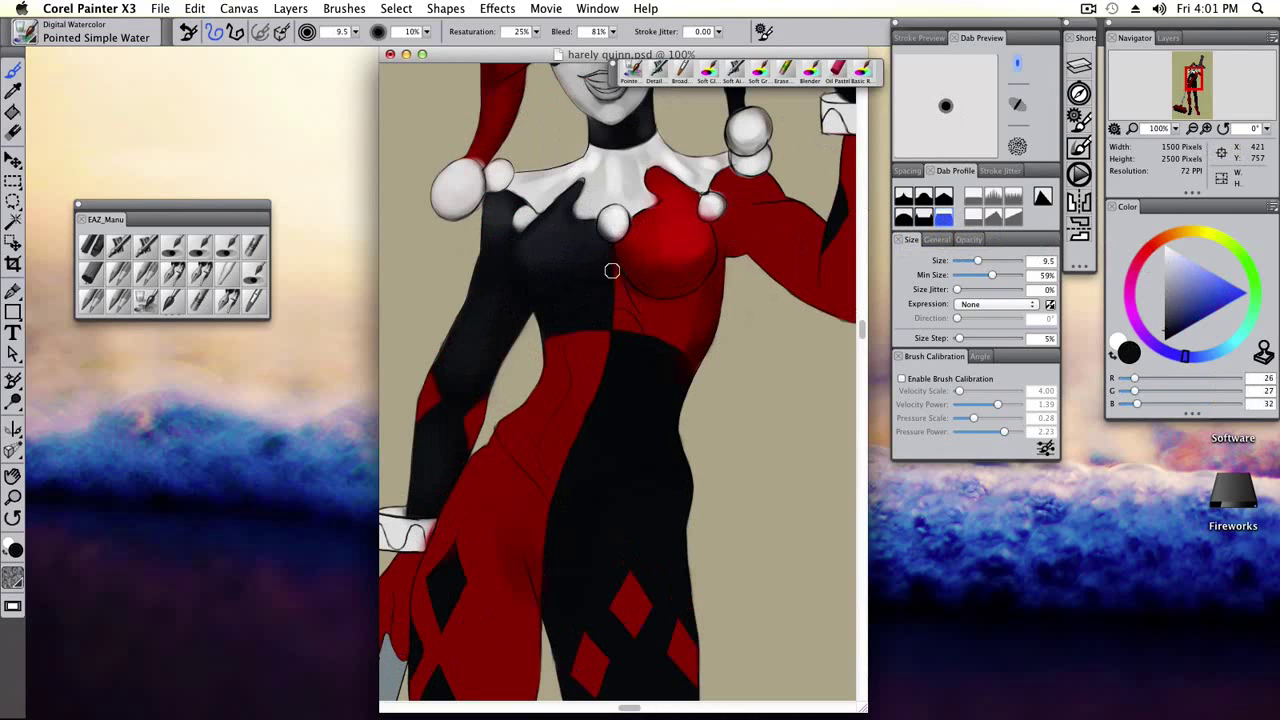
Touch up the top of the red waist with sampled dark red RGB 117, 1, 2 at brush size 17.7.
key("bracketright")
key("bracketright")
key("bracketright")
left_click(573, 344, "alt")
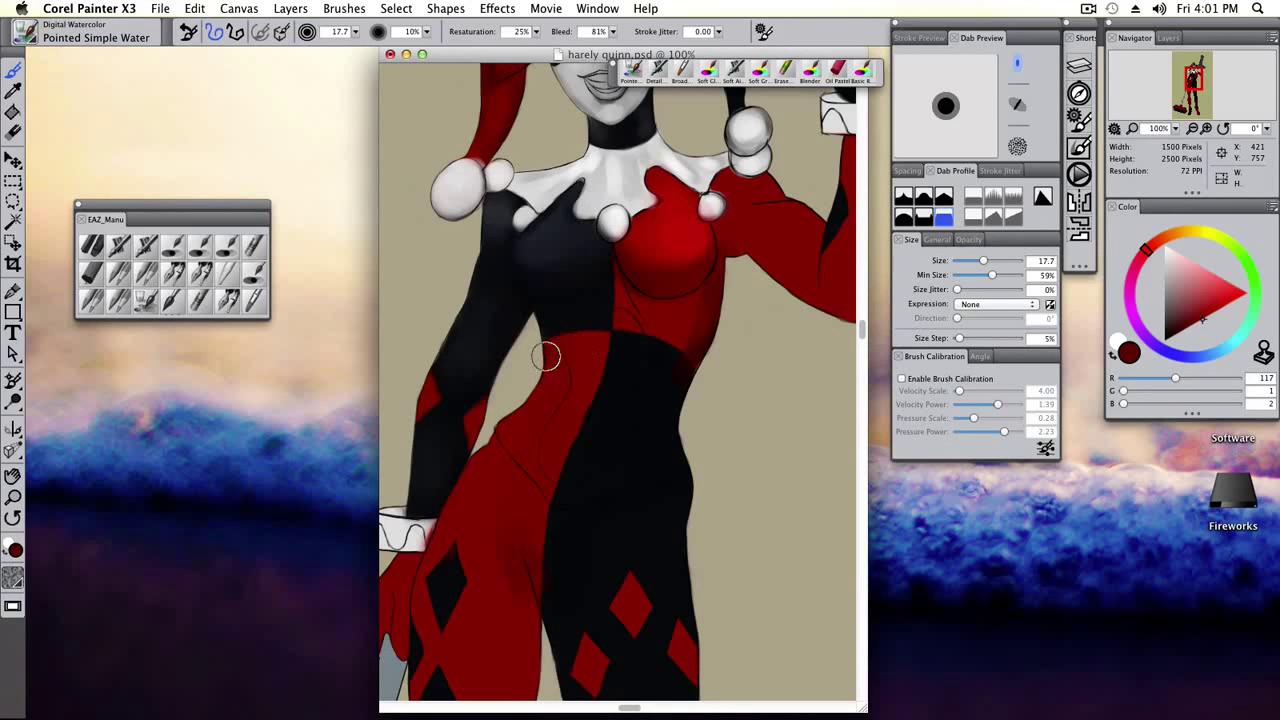
Shade the black bodice below the breast with sampled greys RGB 35, 35, 39 and 27, 26, 31 at sizes 12.5 and 11.7.
scroll(545, 357, "up", 2)
left_click(580, 343, "alt")
key("bracketleft")
key("bracketleft")
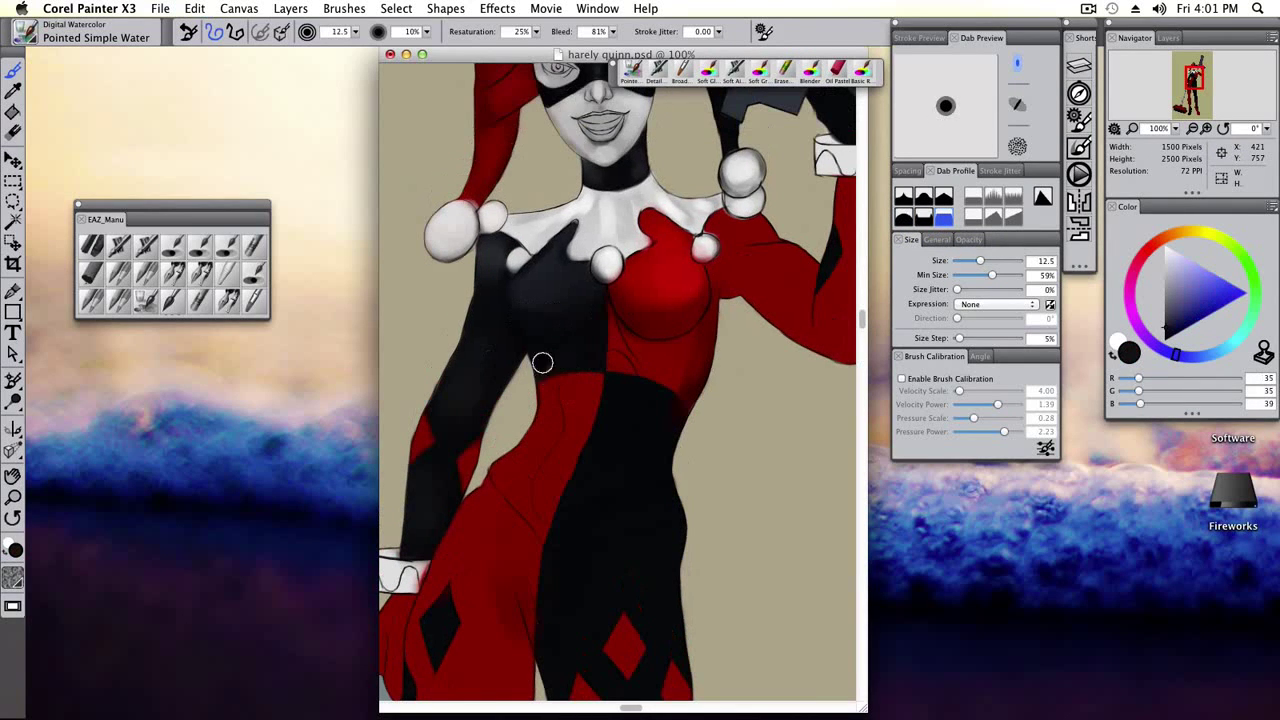
left_click(1163, 314)
key("bracketright")
left_click(563, 362, "alt")
key("bracketleft")
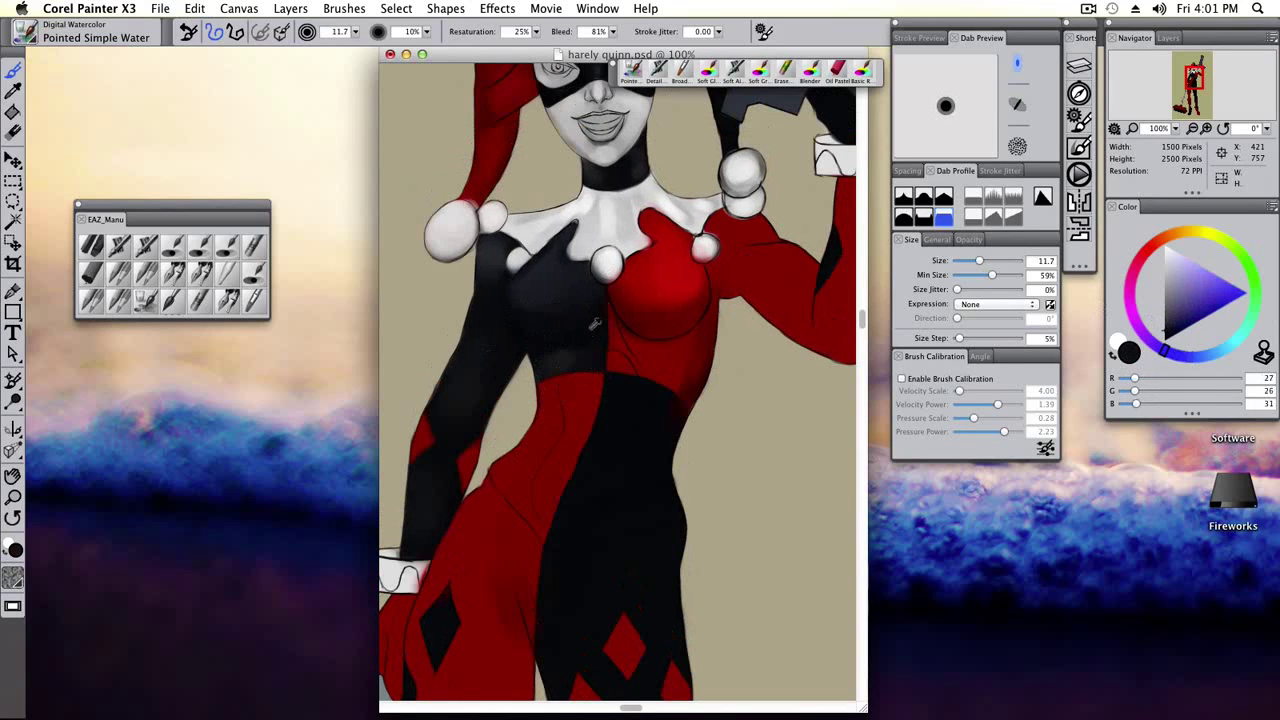
Shade both sides of the centre seam beneath the breasts with a sampled dark grey and dark red RGB 103, 1, 2, ending at size 12.0.
left_click(599, 316, "alt")
key("bracketleft")
key("bracketleft")
key("bracketleft")
key("bracketleft")
key("bracketleft")
left_click(619, 309, "alt")
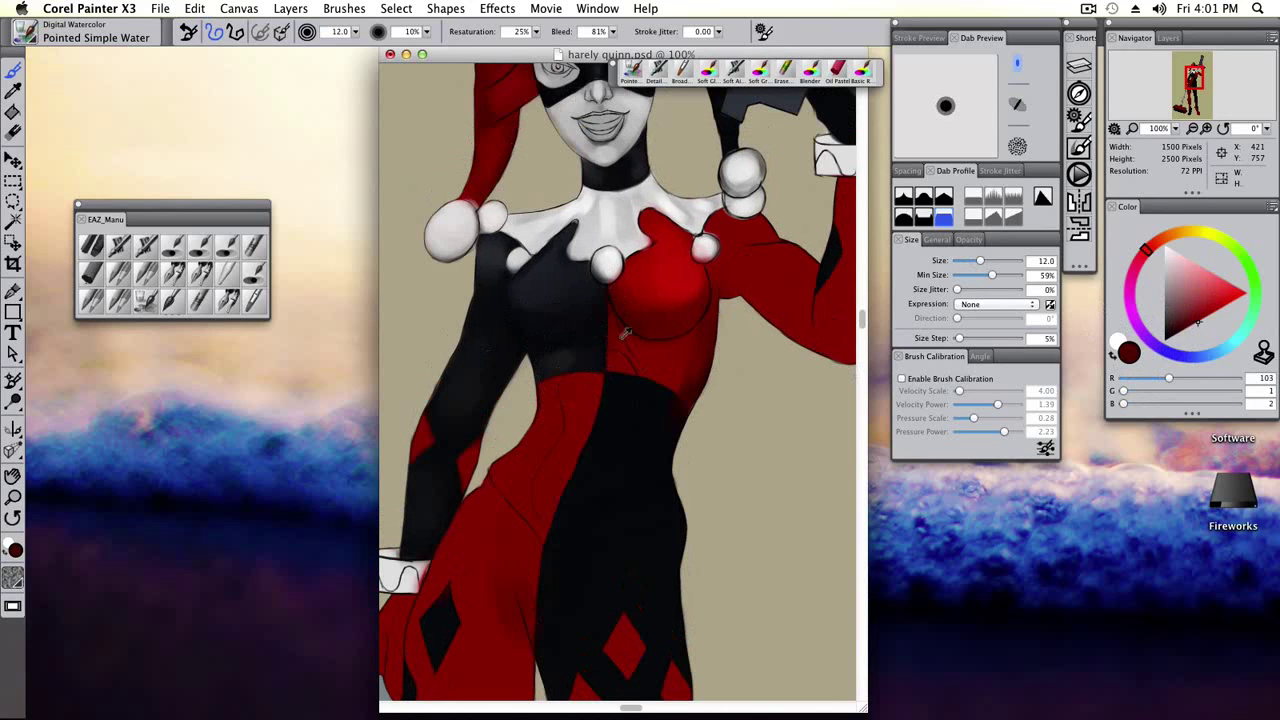
Shade the upper outer area of the black waist panel with sampled near-black tones, varying the brush size.
left_click(668, 410, "alt")
key("bracketright")
key("bracketright")
key("bracketright")
key("bracketright")
left_click(660, 427, "alt")
key("bracketleft")
key("bracketleft")
key("bracketleft")
key("bracketleft")
Sample light grey RGB 223, 223, 223 for the white cuff of the lowered arm, with the brush at size 12.0.
mouse_move(476, 445)
left_mouse_down()
mouse_move(493, 483)
mouse_move(526, 408)
left_mouse_up()
key("bracketleft")
left_click(447, 487, "alt")
left_click(470, 497, "alt")
left_click(428, 484, "alt")
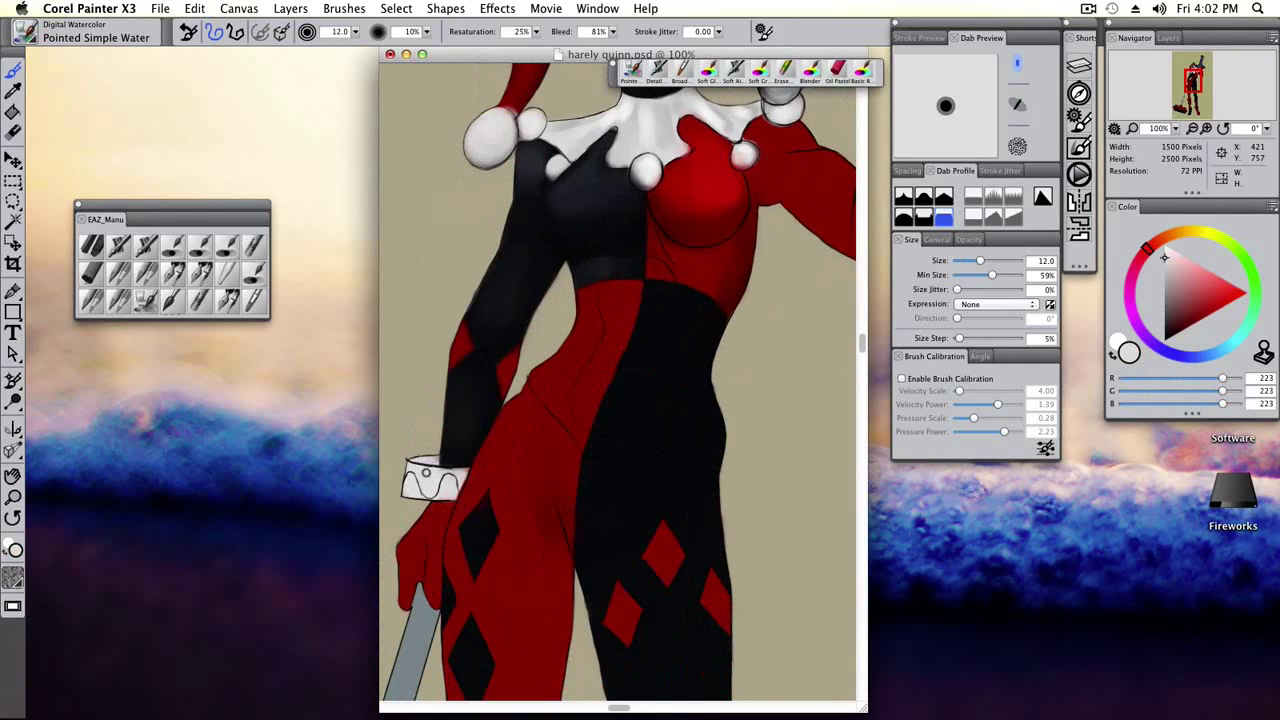
Lighten and shade the hood's red half with the Pointed Simple Water brush at size 17.5, sampling tones such as RGB 90, 21, 20.
left_click(1131, 129)
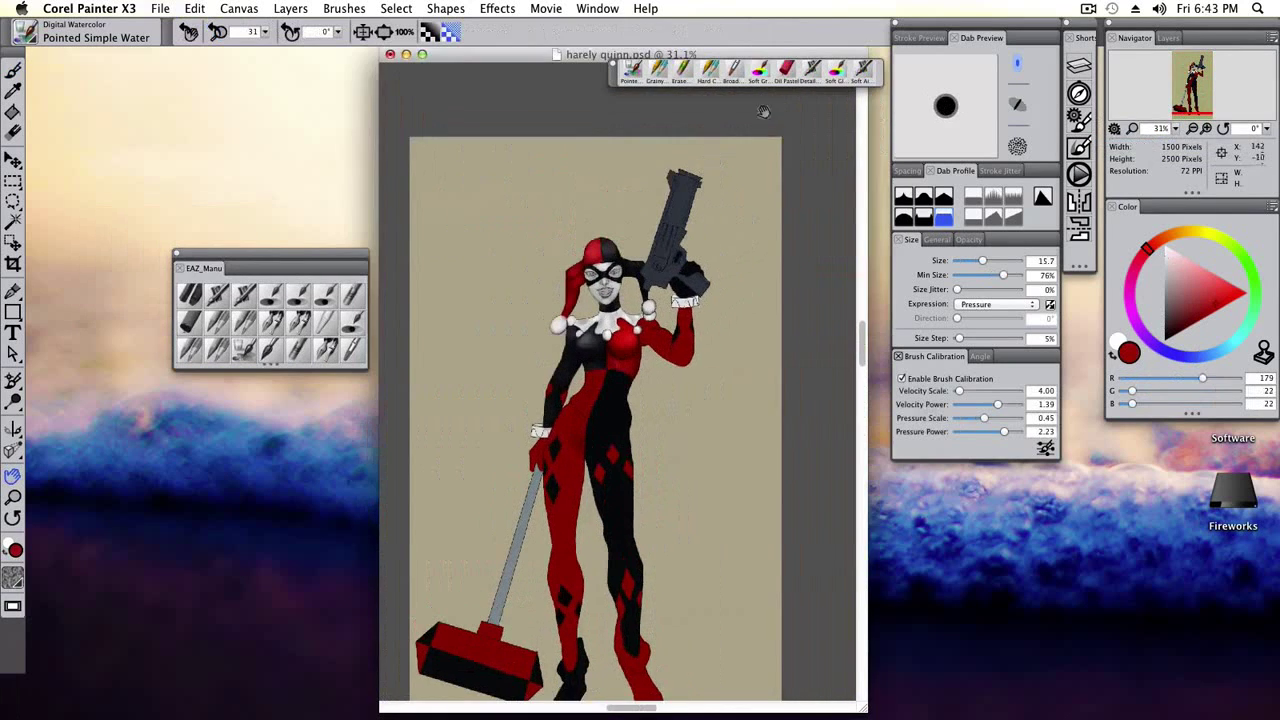
left_click(1205, 128)
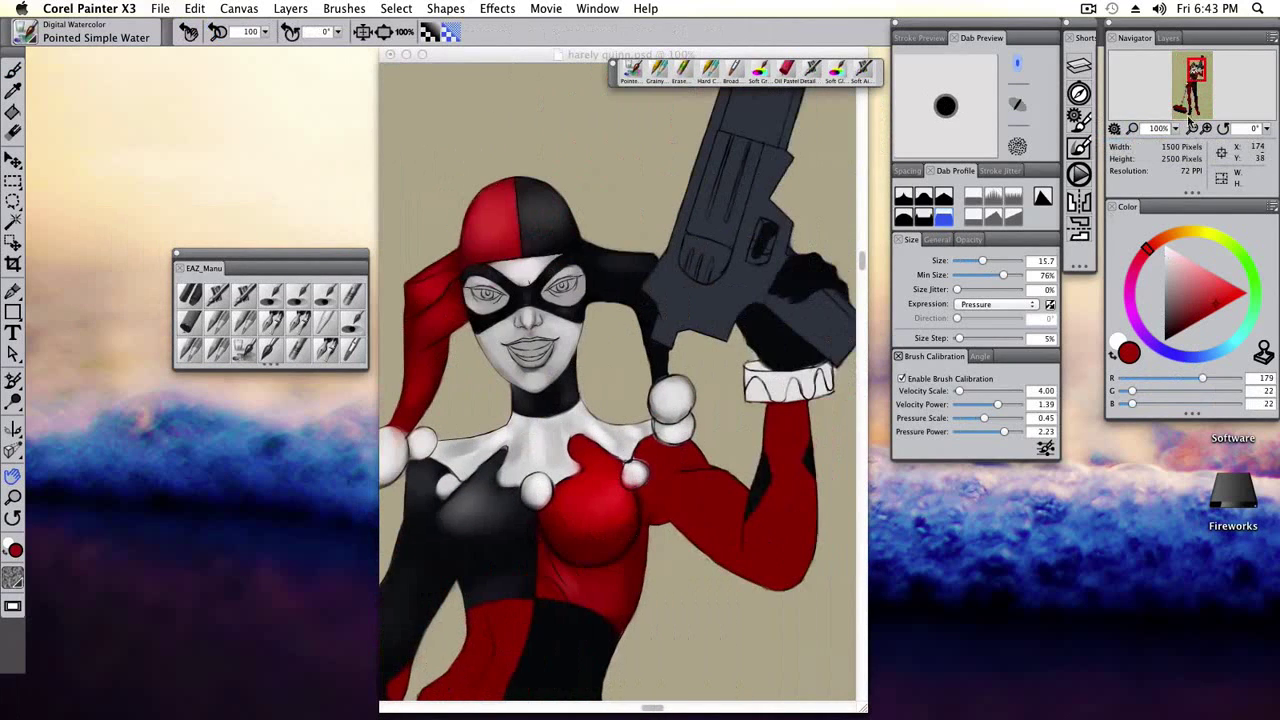
left_click_drag(1196, 118, 1195, 100)
left_click(632, 70)
key("bracketright")
left_click(1164, 287)
key("bracketright")
left_click(1147, 249)
key("bracketright")
left_click(556, 158, "alt")
left_click(632, 163, "alt")
key("bracketright")
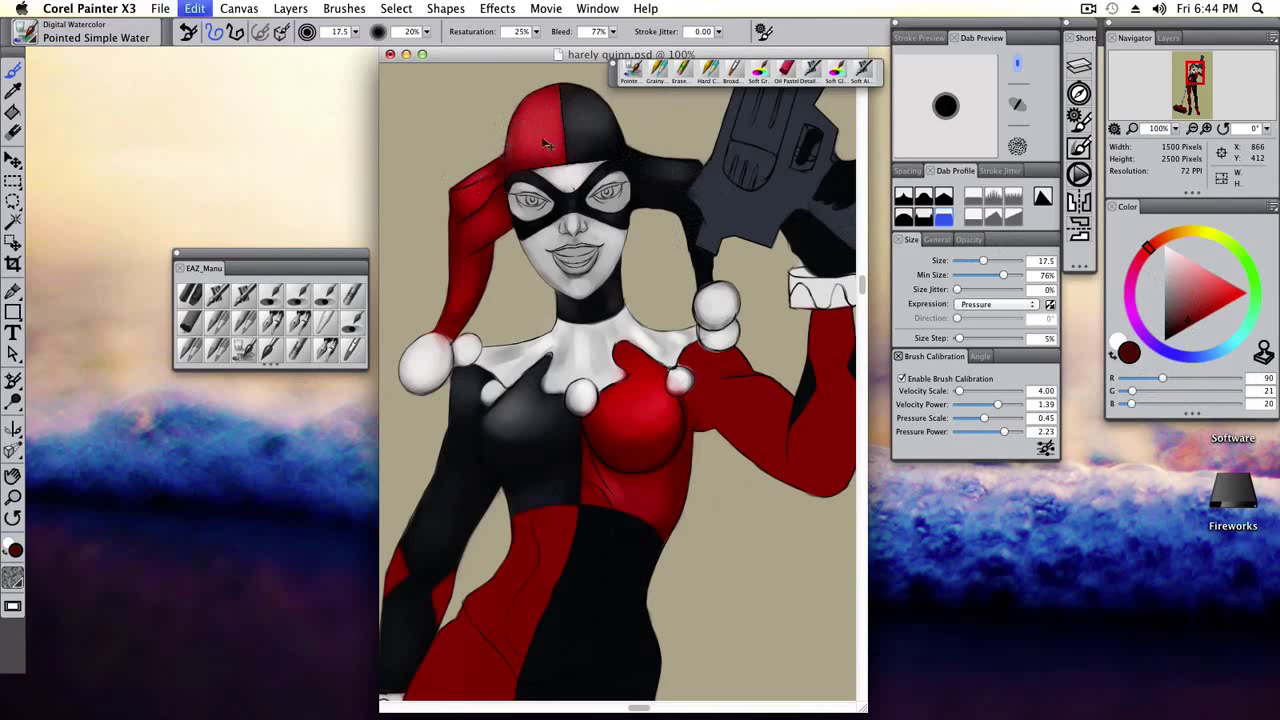
Touch up the hood, neck and white pom-poms with the Dull profile at sizes 16.1 and 17.0, sampling RGB 73, 69, 73 and 252, 252, 252.
left_click(903, 217)
key("bracketleft")
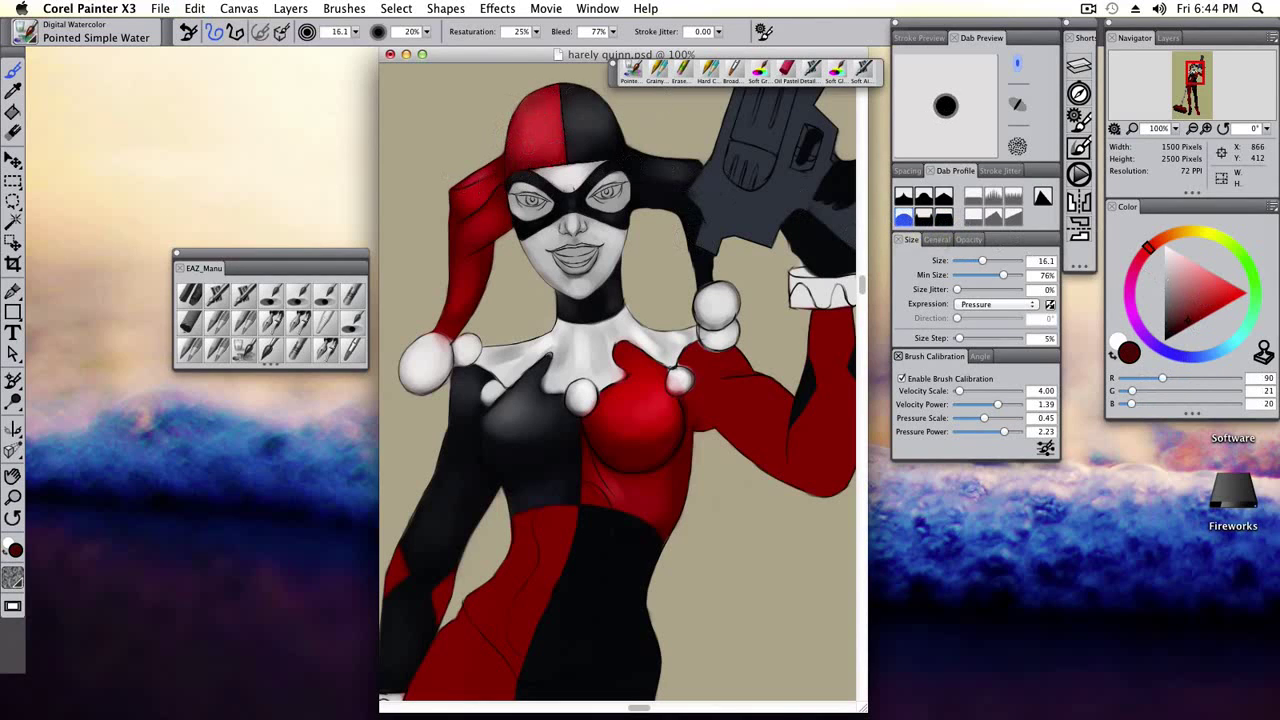
left_click(516, 169, "alt")
left_click(605, 250, "alt")
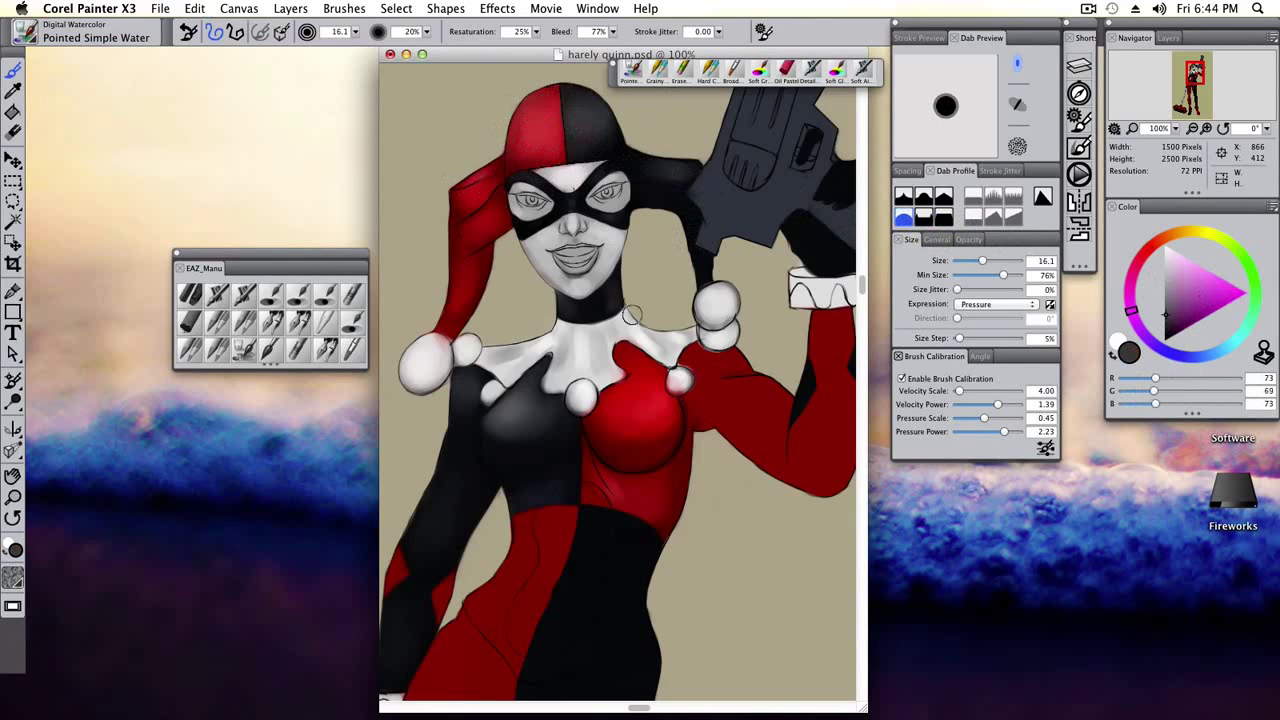
key("bracketright")
scroll(620, 380, "down", 2)
left_click(443, 342, "alt")
left_click(447, 330, "alt")
Switch to iTunes, close its window and return to the illustration in Corel Painter.
left_click(605, 688)
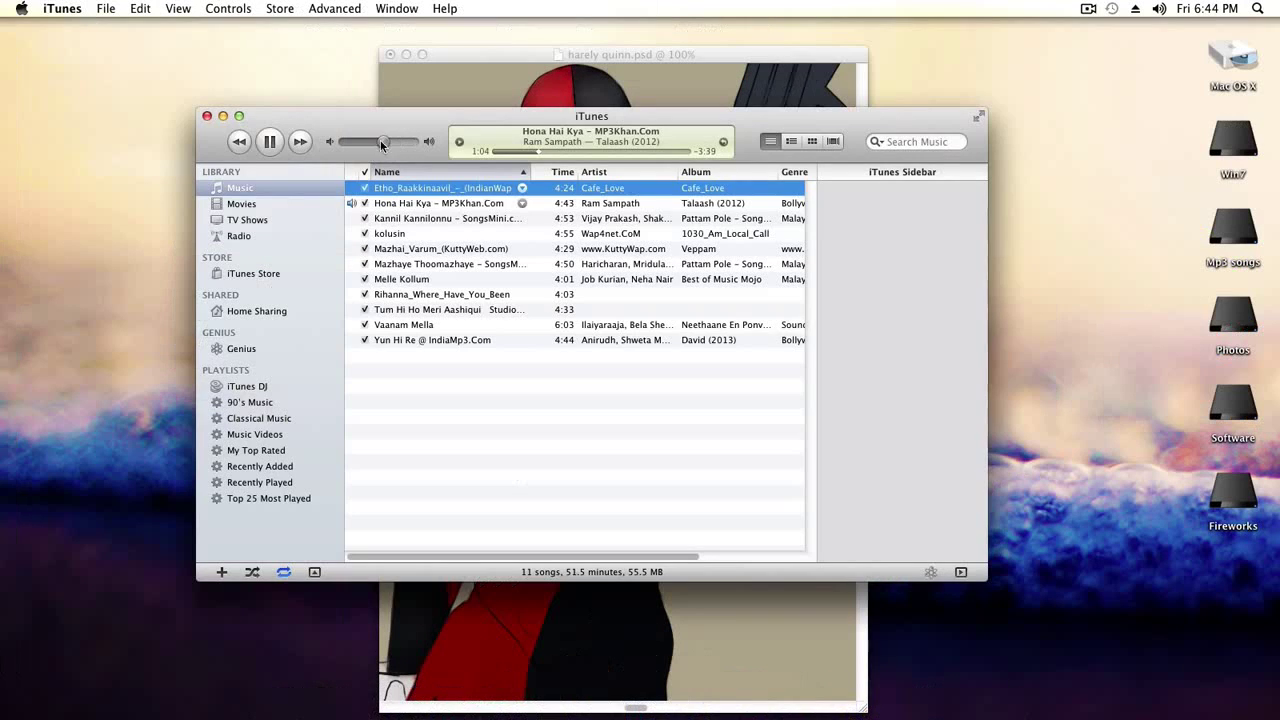
left_click(207, 117)
left_click(572, 107)
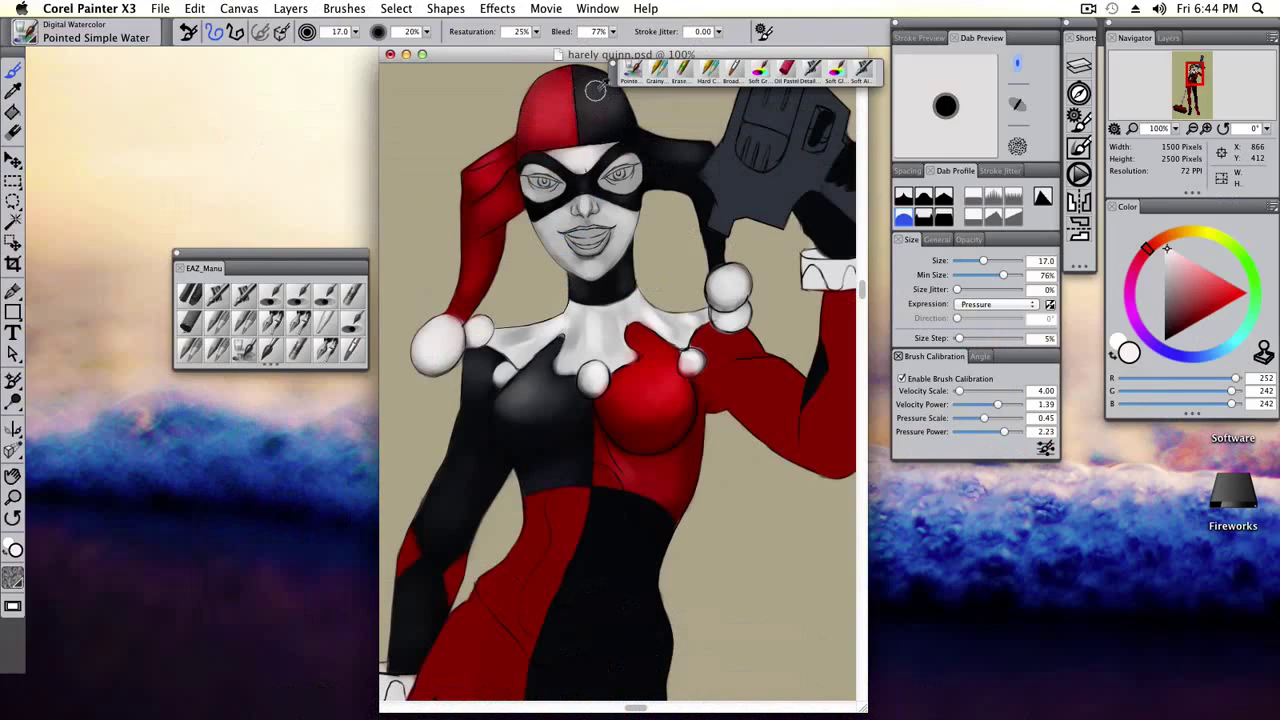
Paint highlights on the red waist with RGB 239, 85, 85 at brush size 17.8 on the harlyquinn layer.
scroll(621, 117, "up", 2)
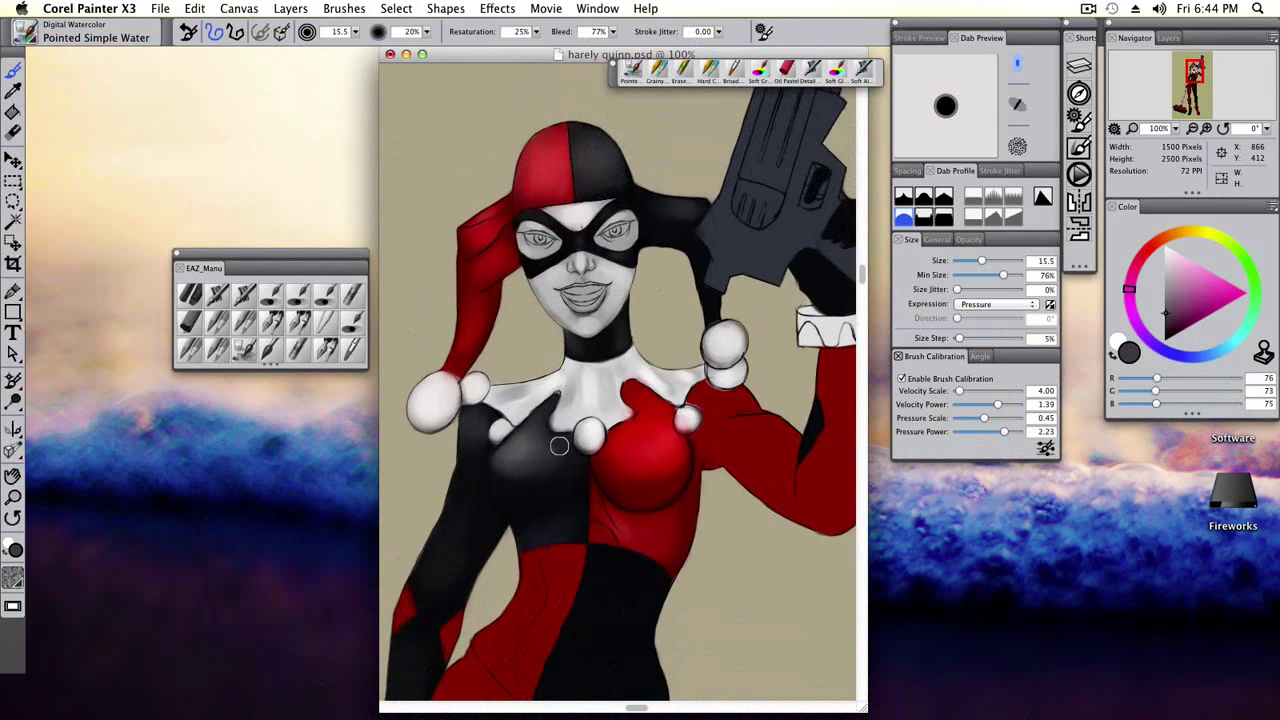
scroll(559, 445, "down", 9)
key("bracketright")
key("bracketright")
left_click(533, 349, "alt")
key("super+4")
key("bracketleft")
key("bracketleft")
left_click(1208, 290)
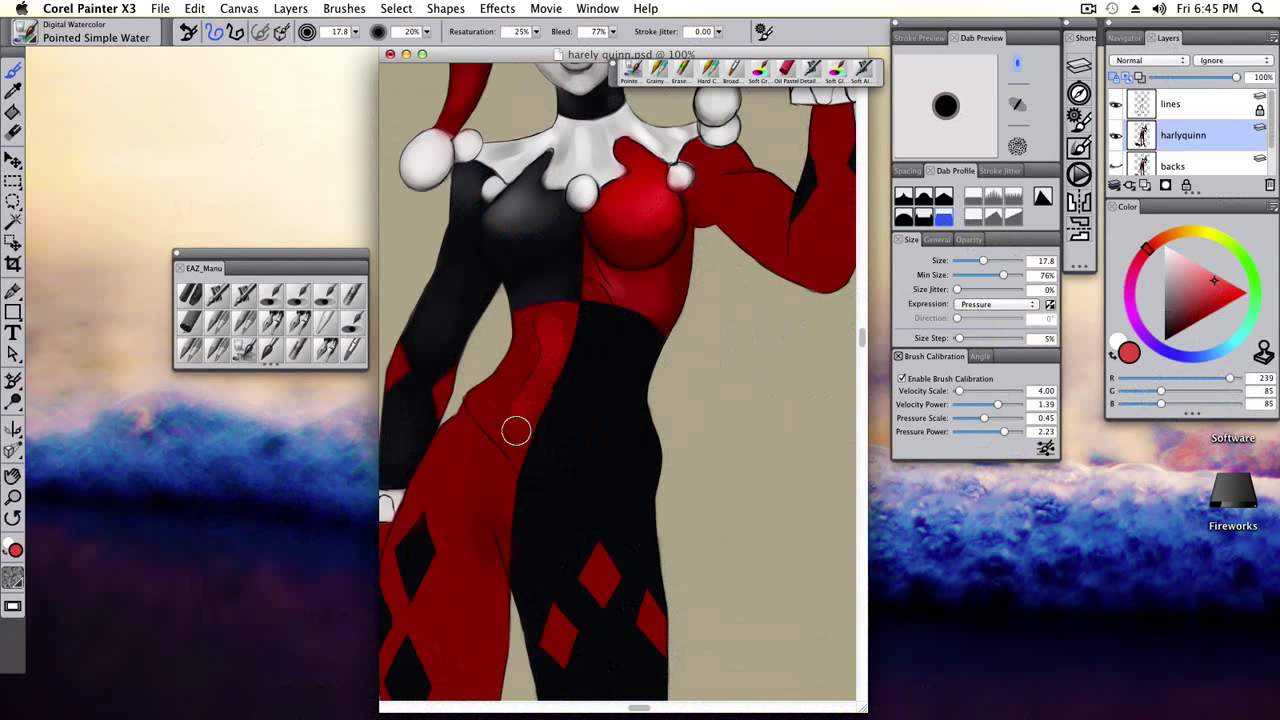
Refine the red abdomen's highlights at size 10.8 and blend them with sampled dark red RGB 130, 7, 7 at size 15.8.
key("bracketleft")
key("bracketleft")
key("bracketleft")
key("bracketleft")
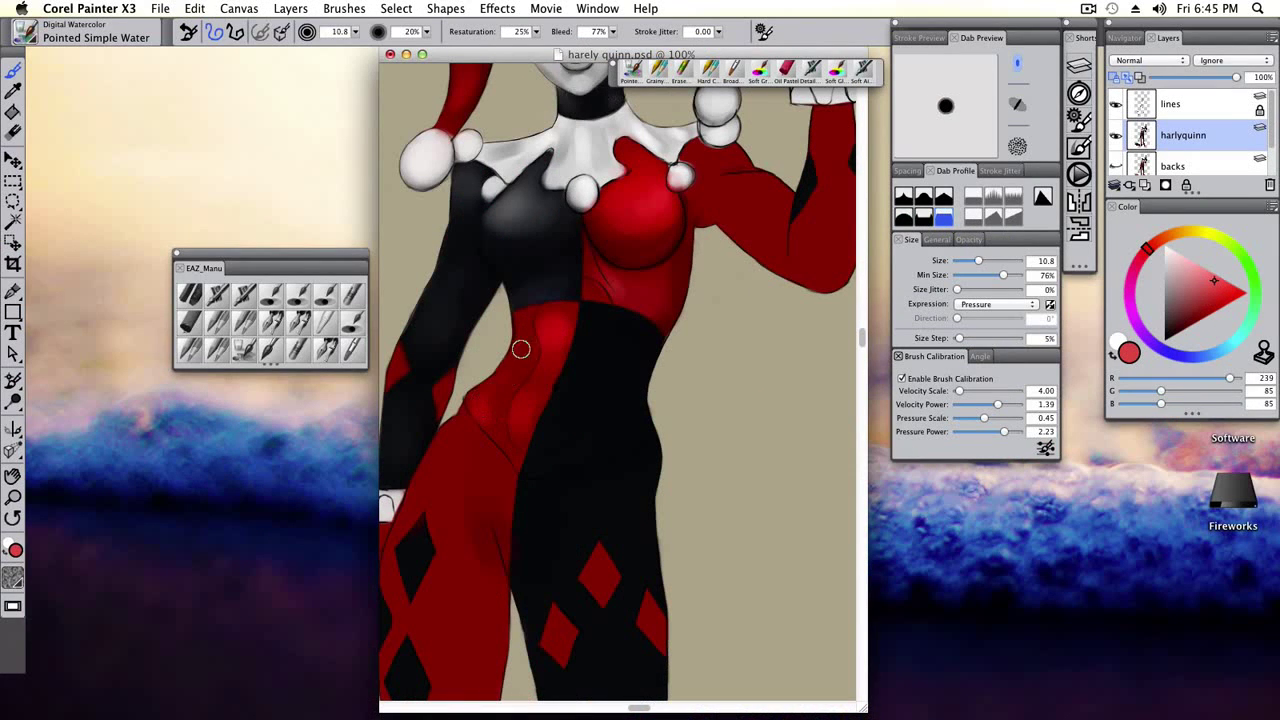
key("bracketright")
key("bracketright")
key("bracketright")
left_click(550, 318, "alt")
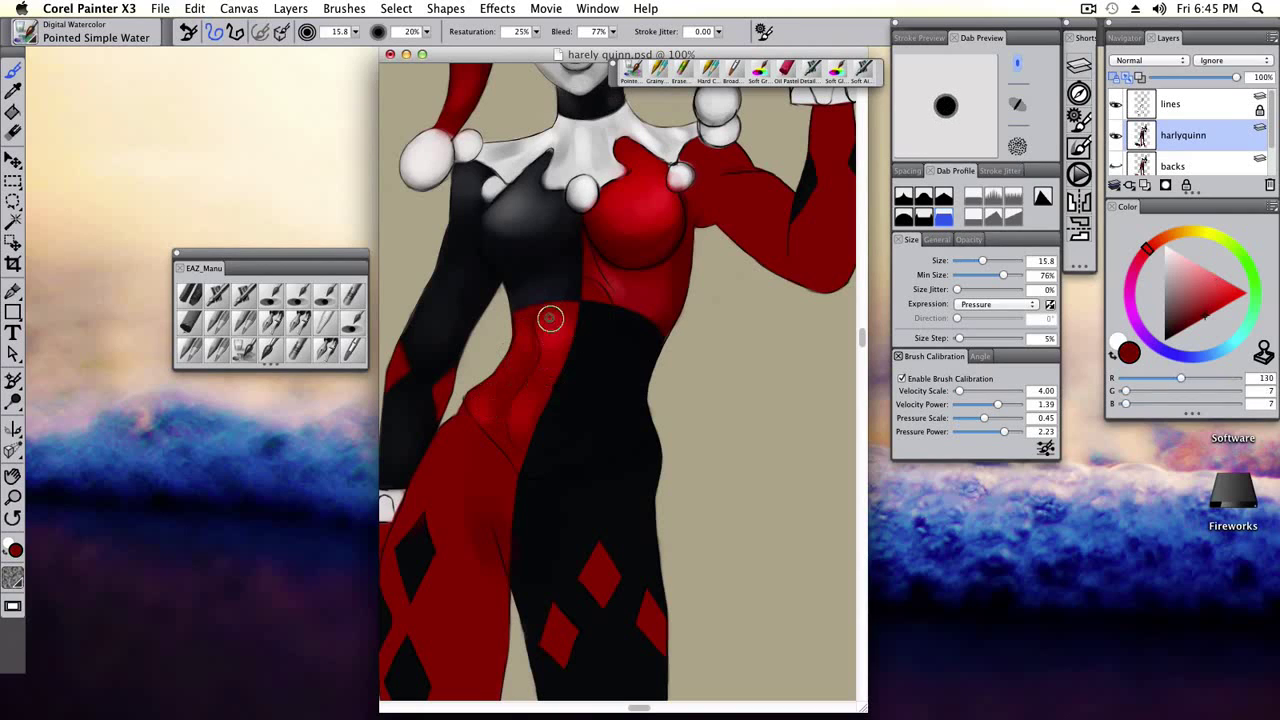
Darken the red waist's contours with RGB 68, 4, 4 and clean its black border with RGB 25, 26, 31 at size 11.4.
key("bracketleft")
key("bracketleft")
key("bracketleft")
left_click(532, 360, "alt")
left_click(1186, 328)
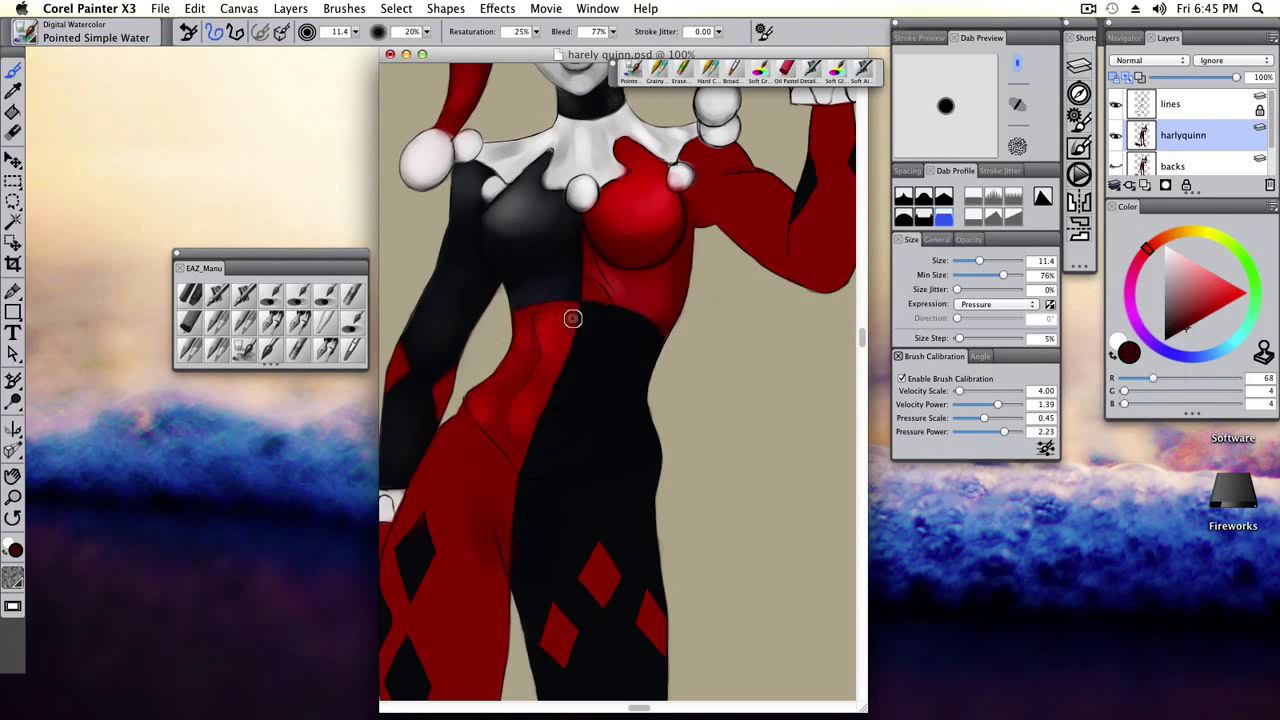
left_click(583, 348, "alt")
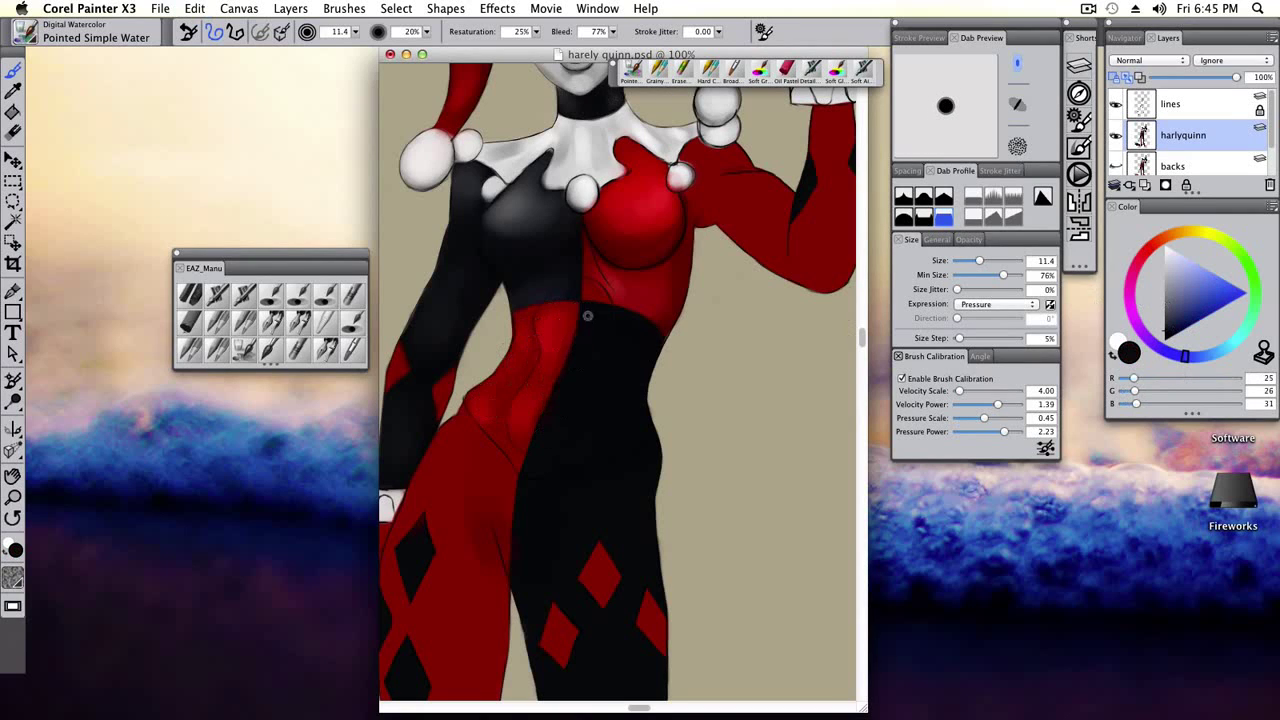
Shade the red hip and upper thigh with RGB 207, 57, 57 and dark red RGB 124, 3, 3, enlarging the brush to 31.1.
left_click(551, 323, "alt")
scroll(500, 430, "down", 5)
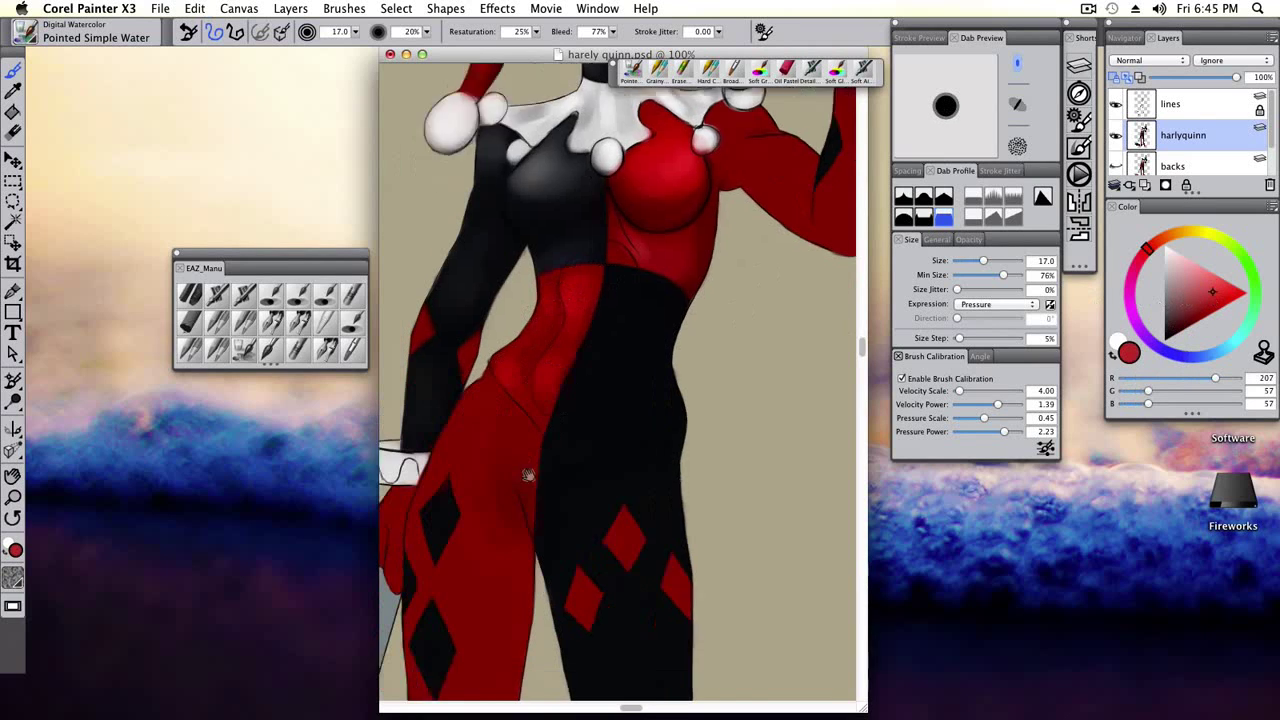
key("bracketright")
key("bracketright")
key("bracketright")
key("bracketright")
key("bracketright")
key("bracketright")
key("bracketright")
key("bracketright")
key("bracketright")
key("bracketright")
left_click(549, 394, "alt")
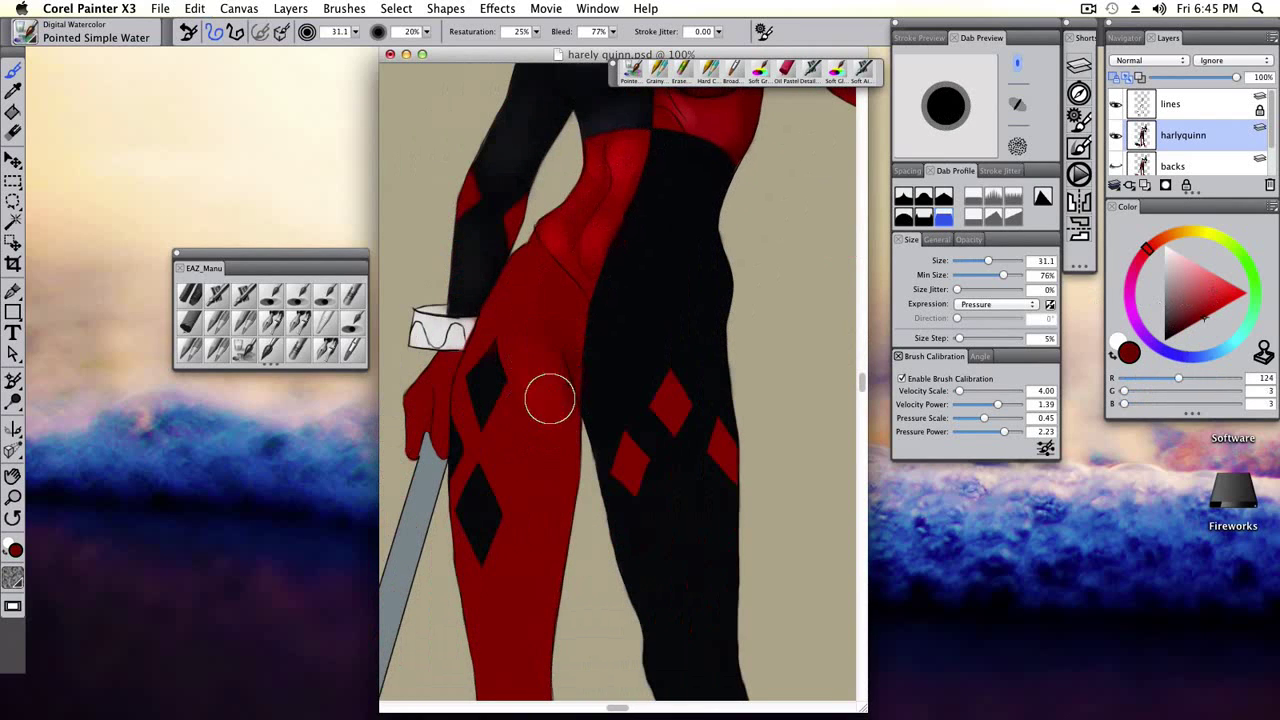
Paint highlights and shadows on the red thigh with RGB 207, 87, 87 and 134, 25, 14 at size 31.1.
scroll(534, 437, "down", 3)
left_click(557, 340, "alt")
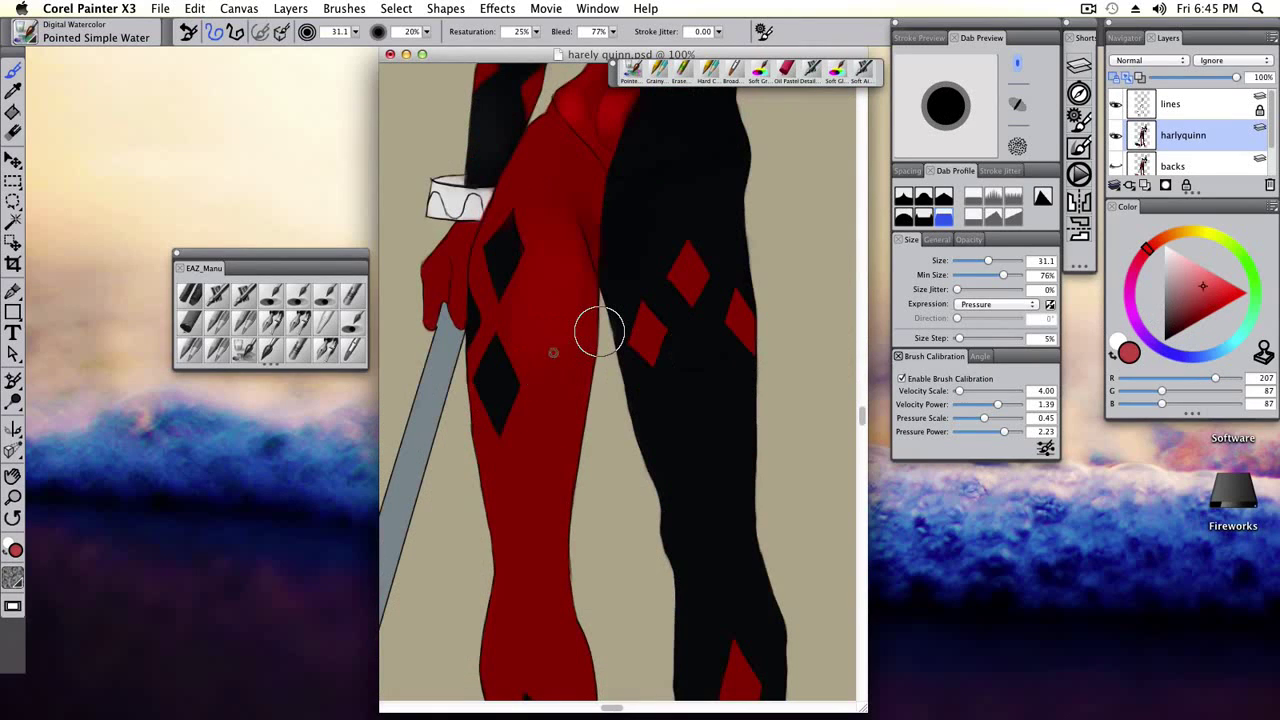
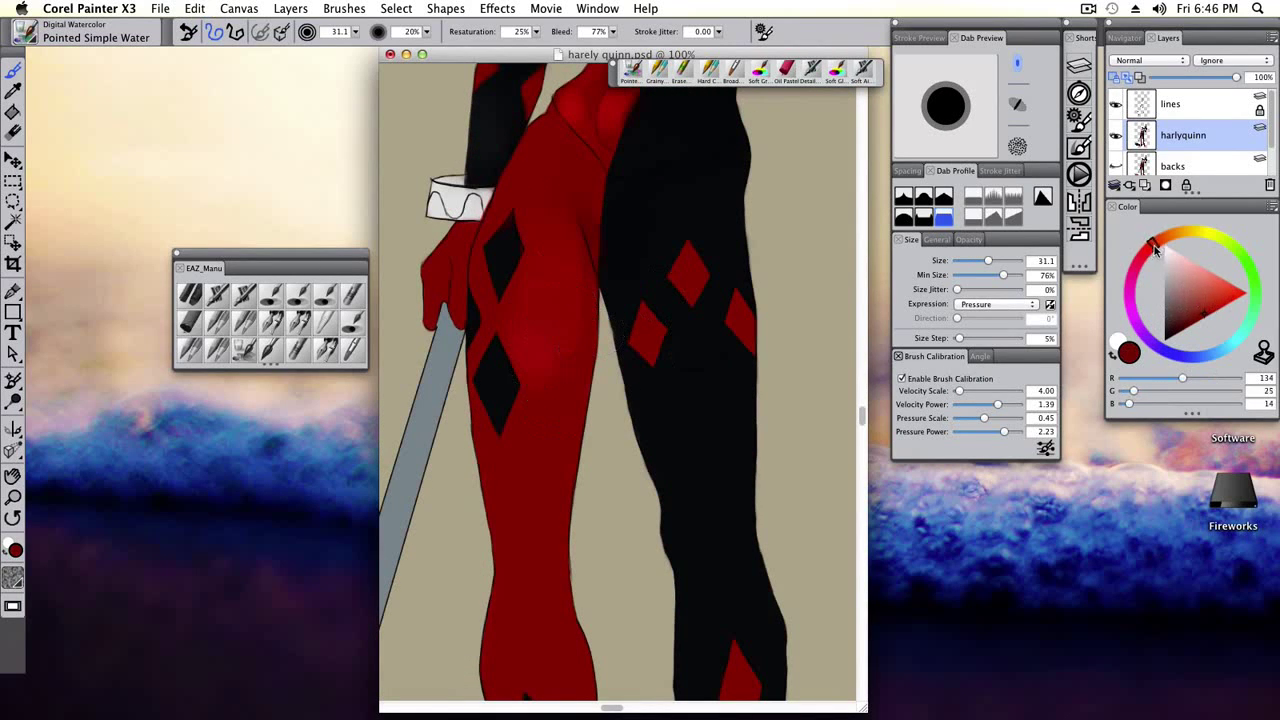
left_click(535, 333, "alt")
mouse_move(535, 333)
left_mouse_down()
mouse_move(566, 286)
mouse_move(537, 289)
mouse_move(545, 300)
mouse_move(566, 271)
mouse_move(548, 296)
left_mouse_up()
Extend the thigh's highlight down toward the knee with RGB 211, 31, 31 and the Dull profile at size 34.2.
scroll(566, 286, "down", 3)
key("bracketright")
key("bracketright")
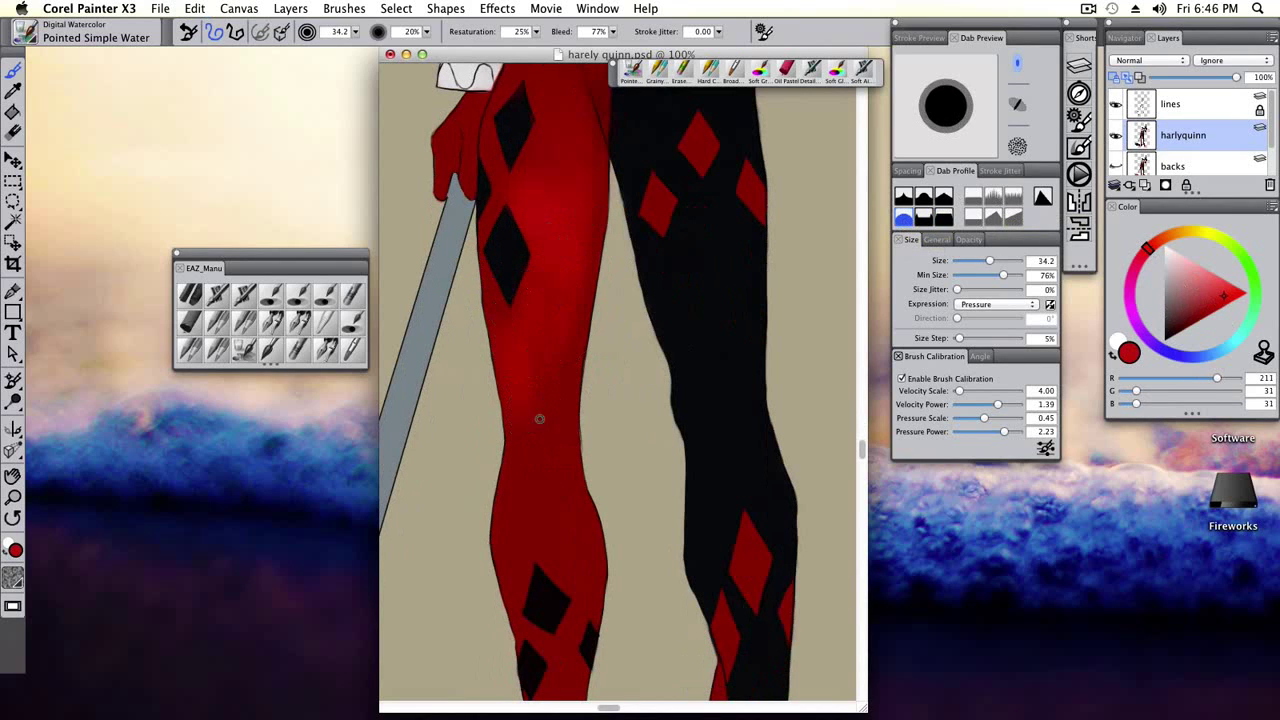
Blend the red thigh's highlight at brush size 27.3, lowering the minimum size to 48% and setting it to 57%.
left_click_drag(1003, 274, 986, 274)
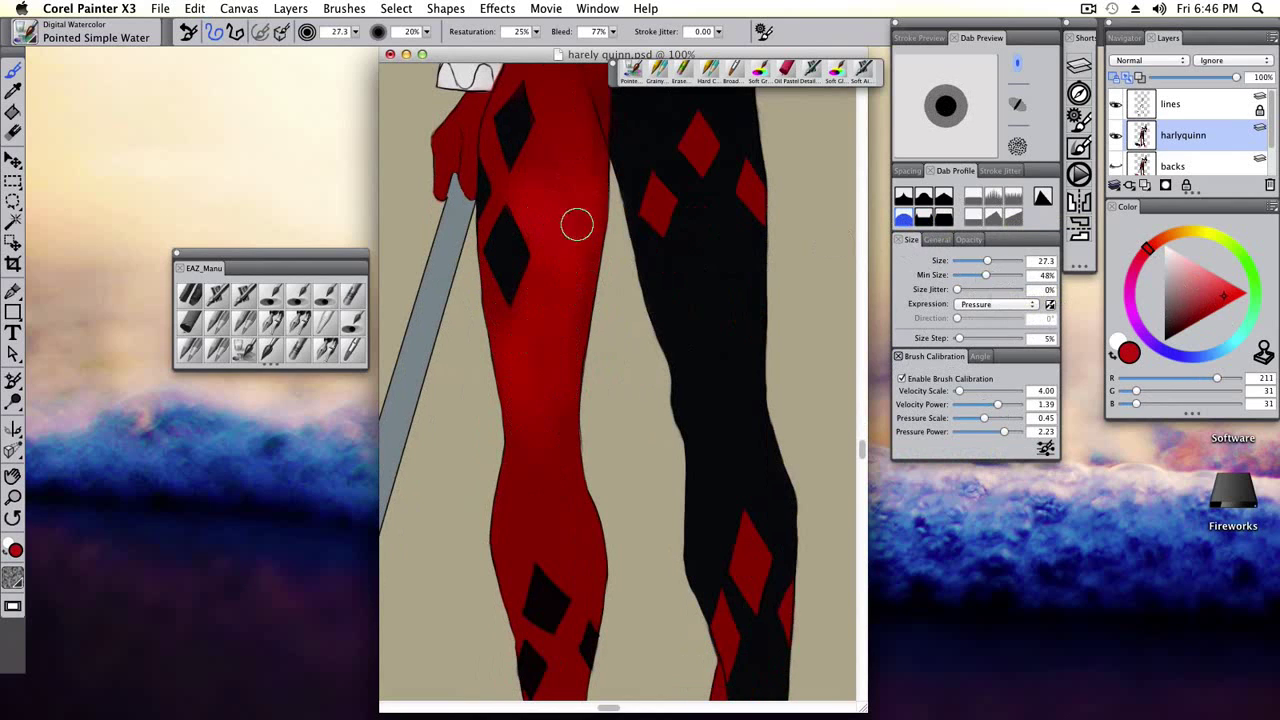
left_click(946, 220)
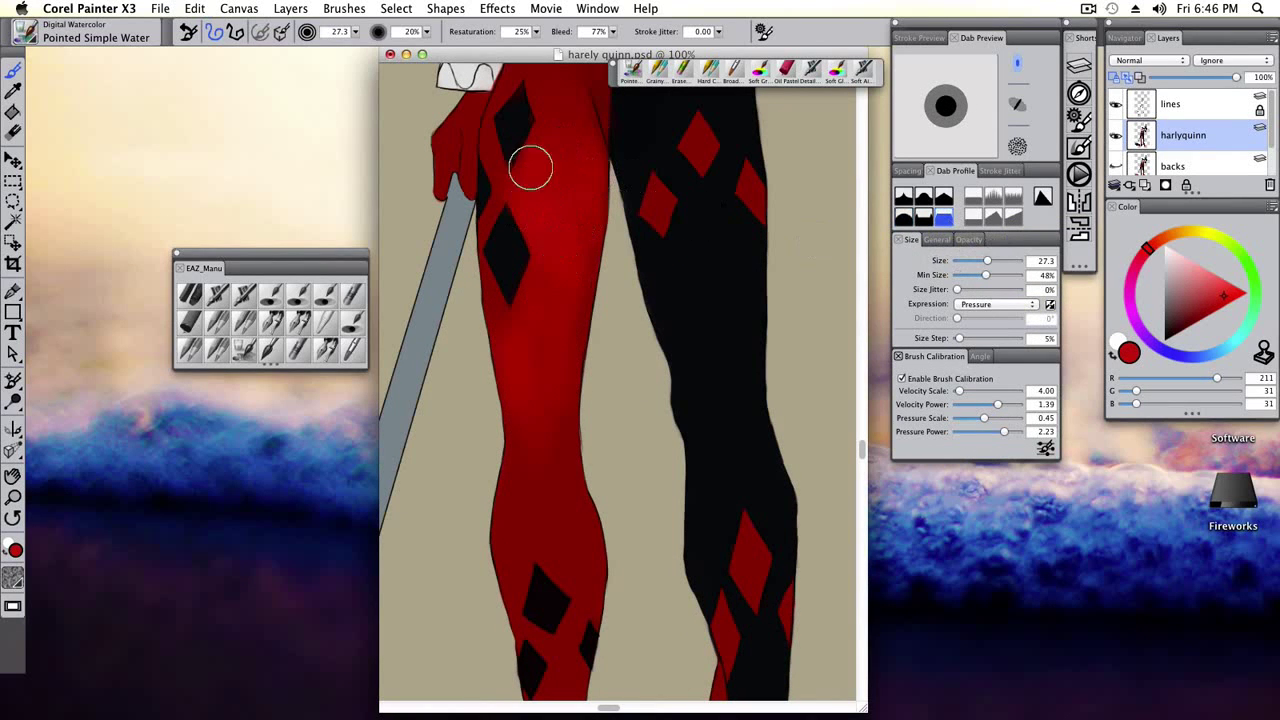
left_click_drag(986, 274, 990, 274)
Shade the red leg's knee and inner thigh with RGB 91, 15, 15 and 152, 13, 13 at size 27.3.
scroll(513, 390, "down", 5)
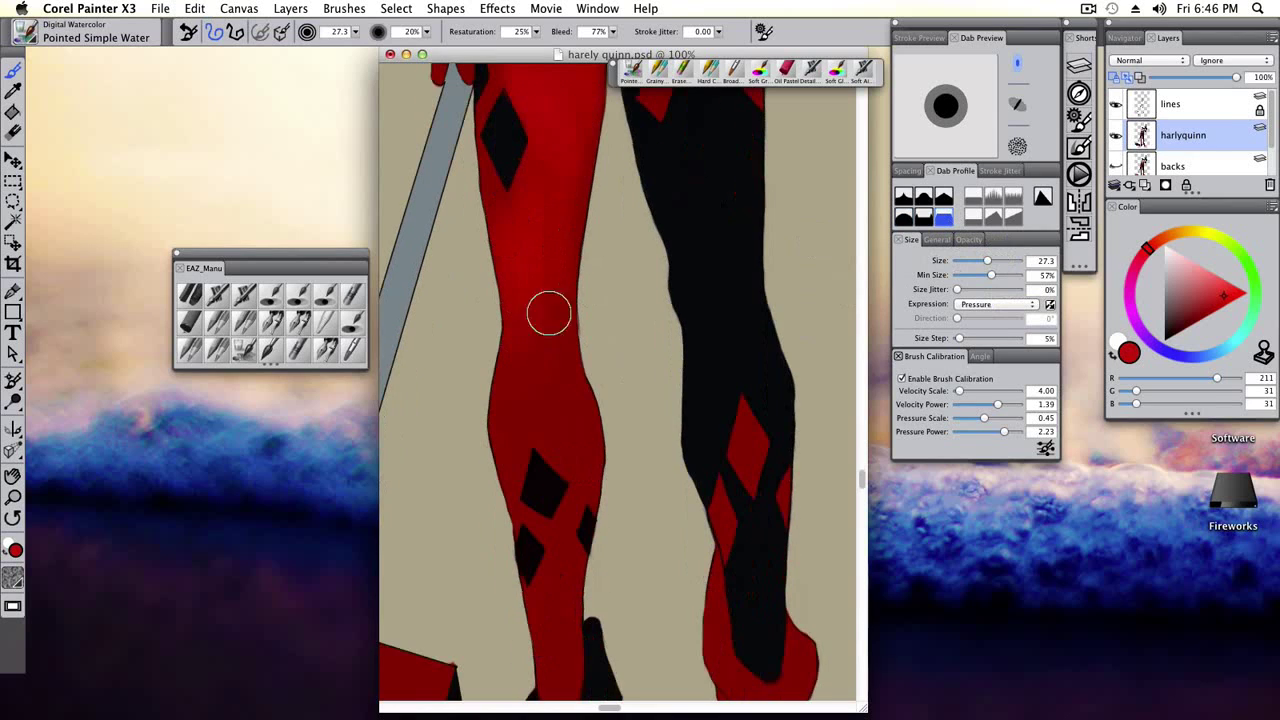
left_click(530, 355, "alt")
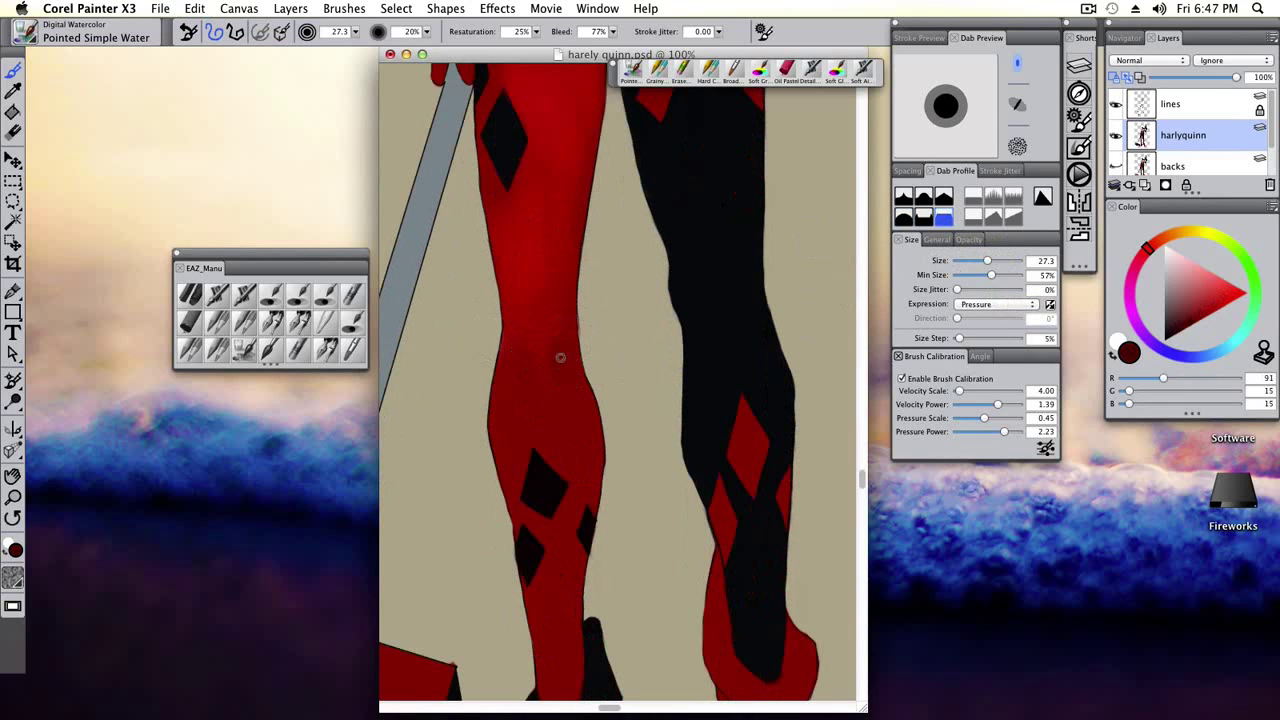
scroll(605, 113, "up", 5)
left_click(556, 193, "alt")
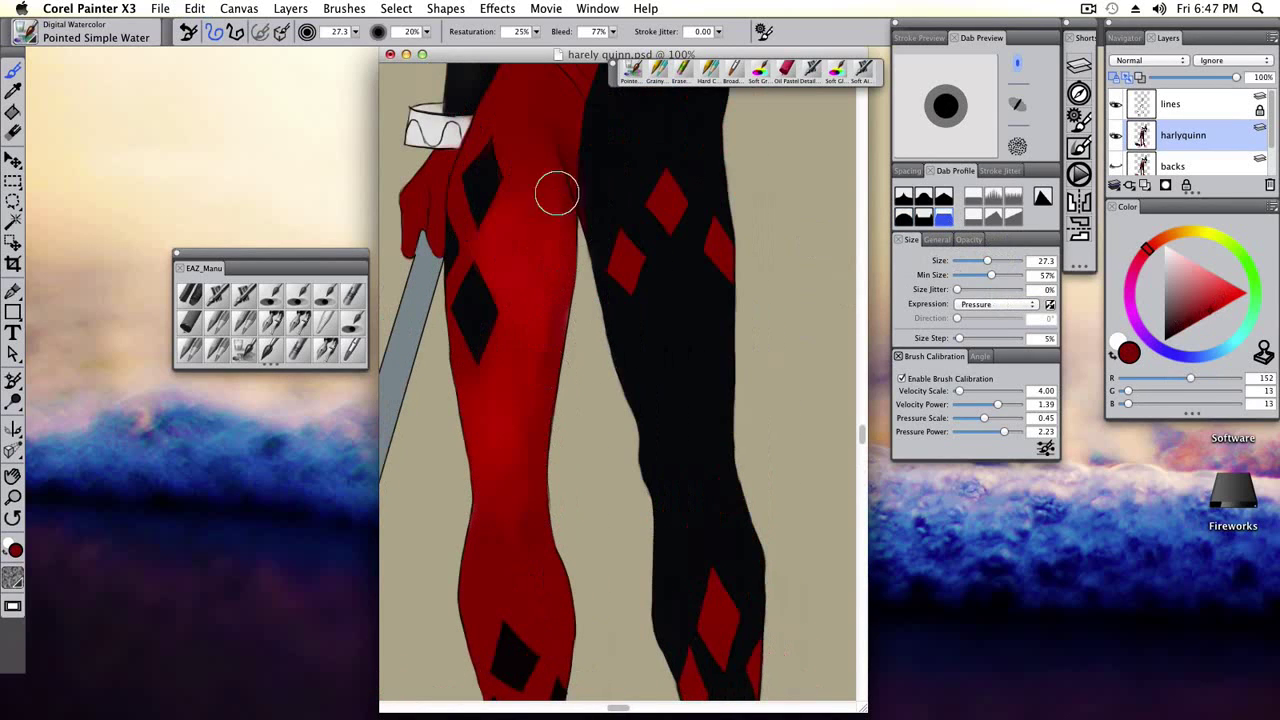
Shade the red leg around the knee with RGB 138, 2, 2 and 88, 10, 10, reducing the brush to size 12.6.
scroll(541, 544, "down", 3)
left_click(523, 422, "alt")
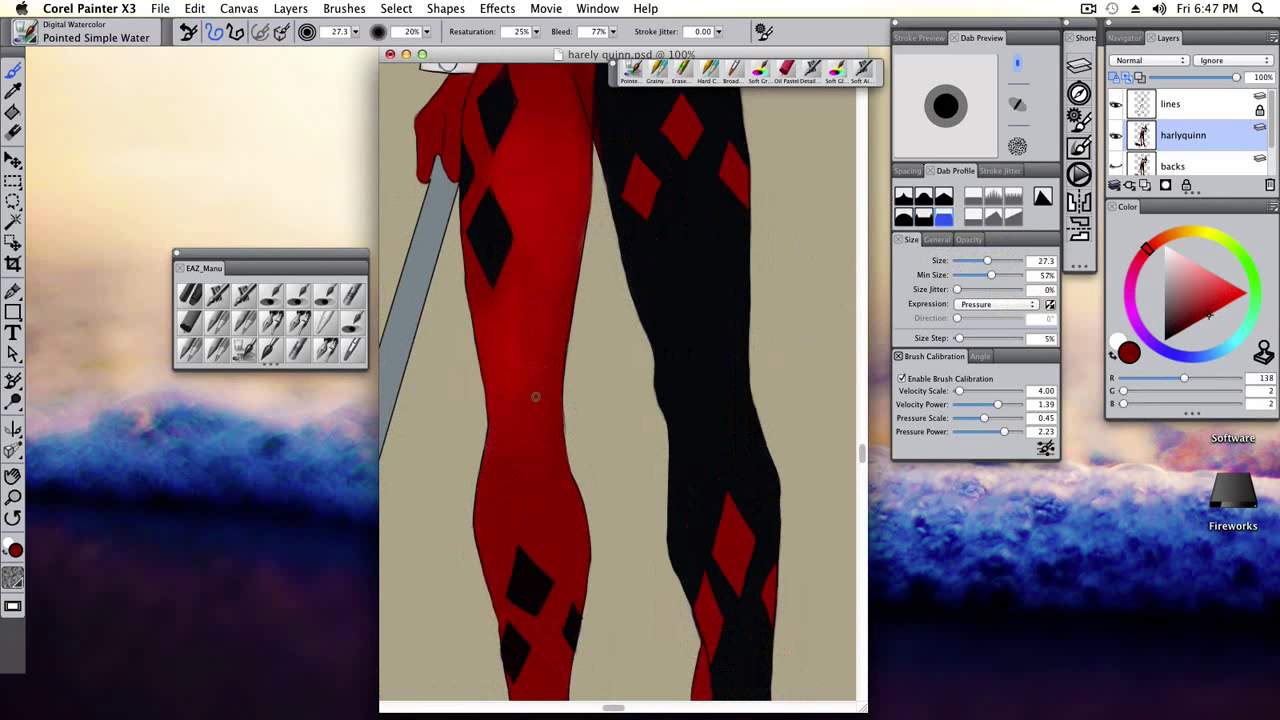
left_click(1208, 313)
key("bracketleft")
key("bracketleft")
key("bracketleft")
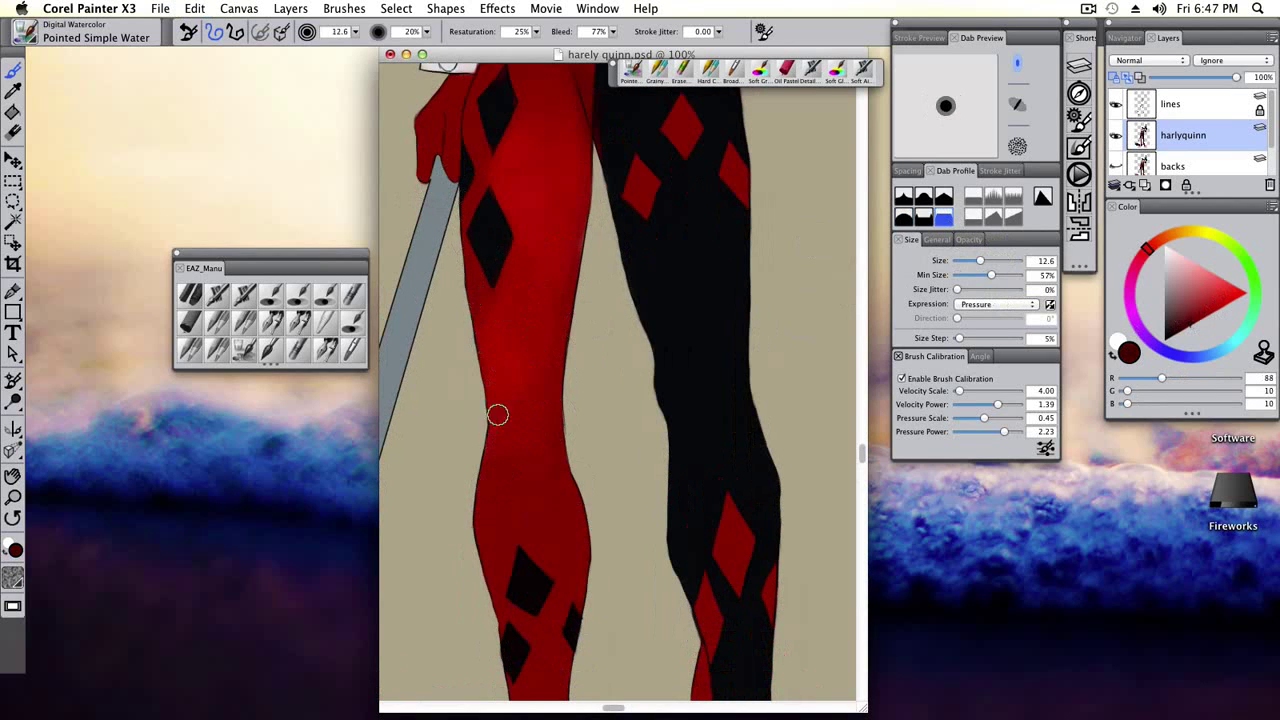
Highlight the red hip and upper thigh with RGB 191, 55, 55 at brush size 30.1.
scroll(498, 414, "up", 7)
key("bracketright")
key("bracketright")
key("bracketright")
left_click(581, 218, "alt")
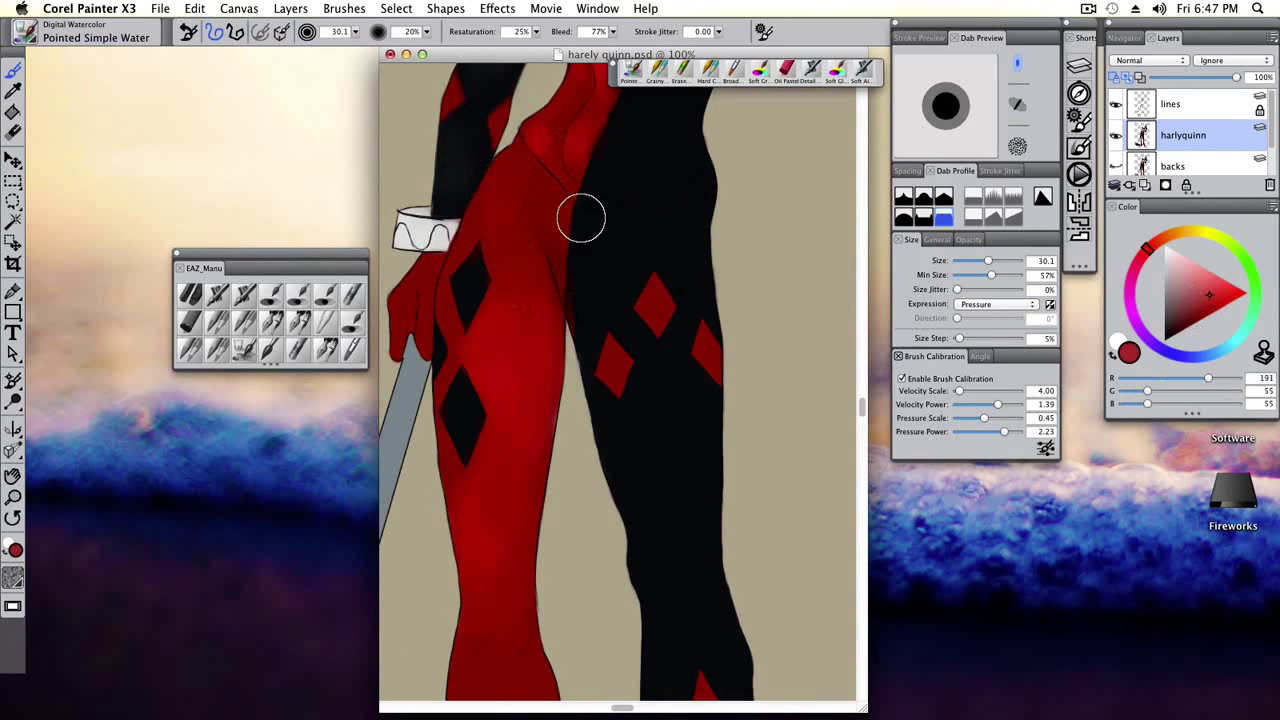
Shade the red hip with RGB 134, 9, 9 at size 27.7, and sample RGB 26, 27, 31 from the adjoining black leg.
key("bracketleft")
key("bracketleft")
key("bracketleft")
left_click(530, 180, "alt")
key("bracketright")
key("bracketright")
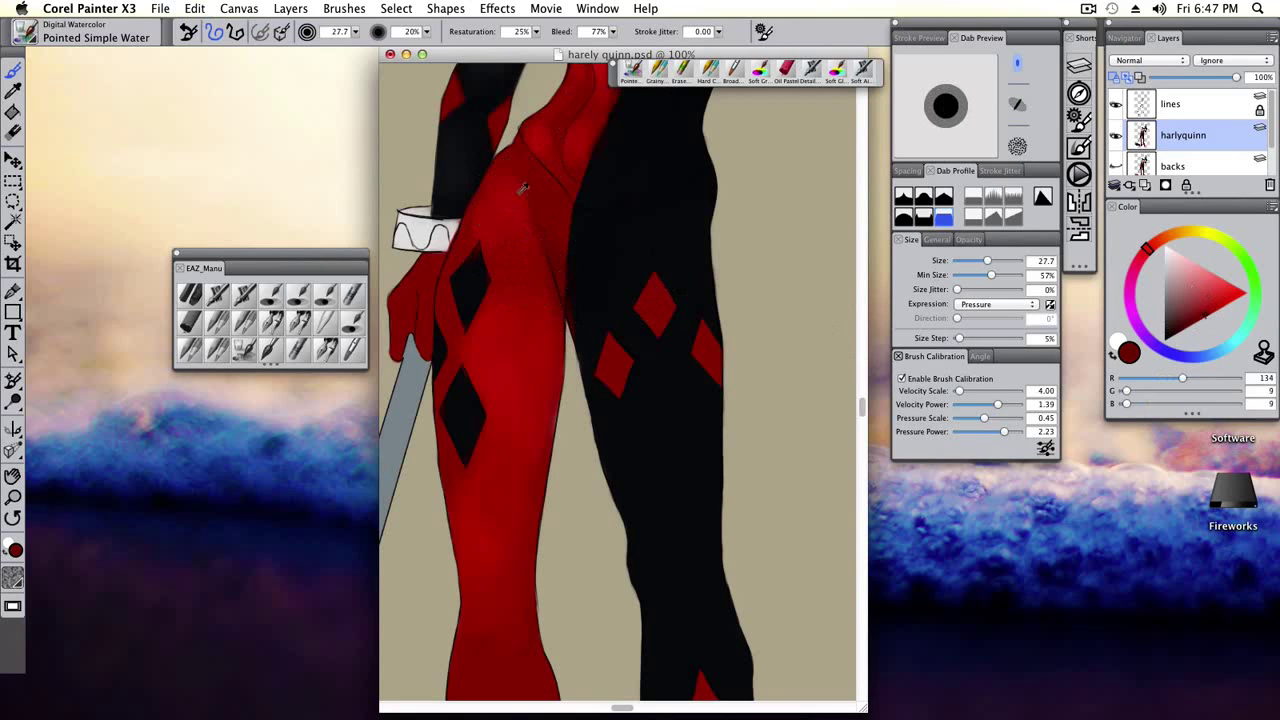
left_click(581, 314, "alt")
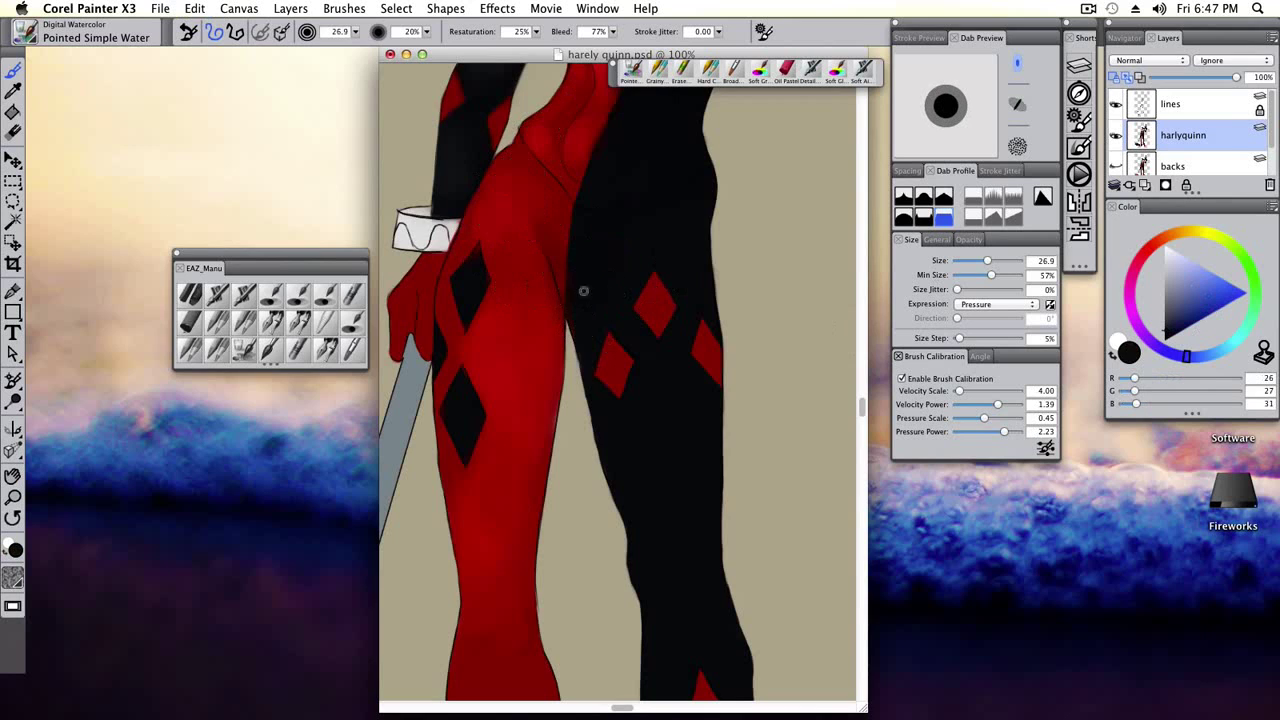
Paint highlights on the red waist and abdomen with RGB 244, 96, 96 at size 28.3 and 207, 65, 65 at size 24.7.
scroll(638, 223, "up", 5)
left_click(594, 209, "alt")
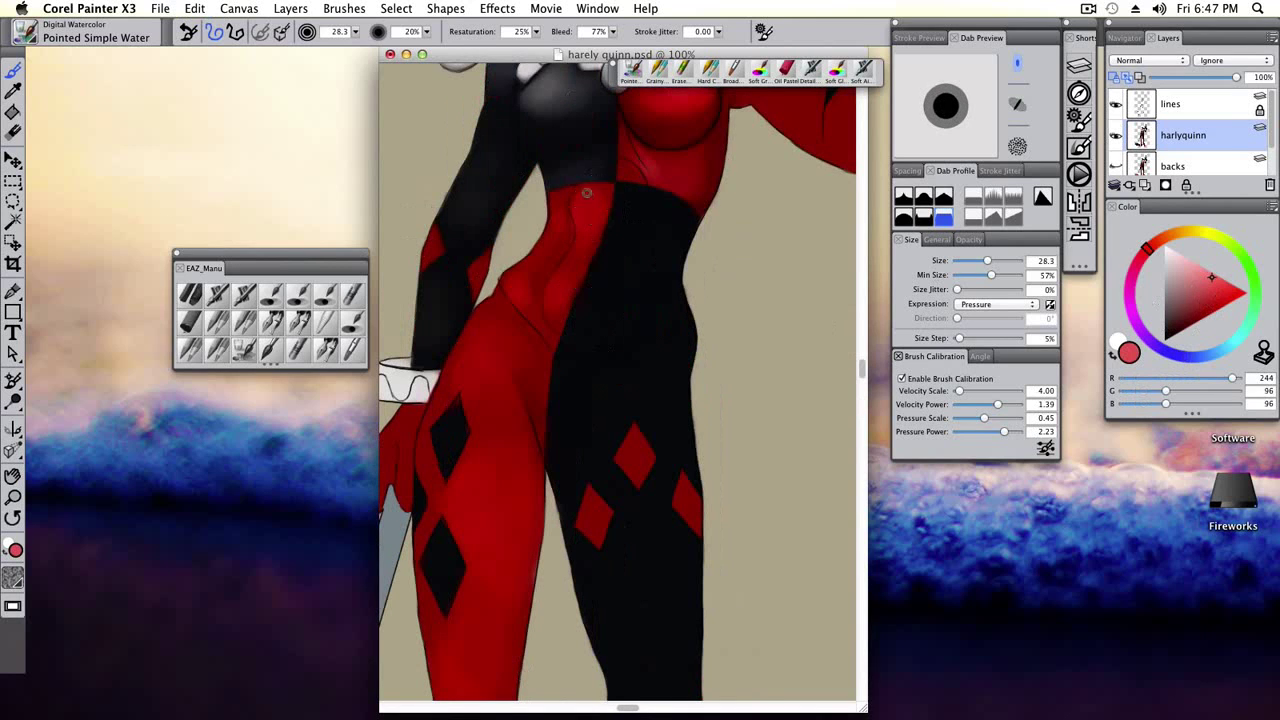
key("bracketleft")
left_click(597, 198, "alt")
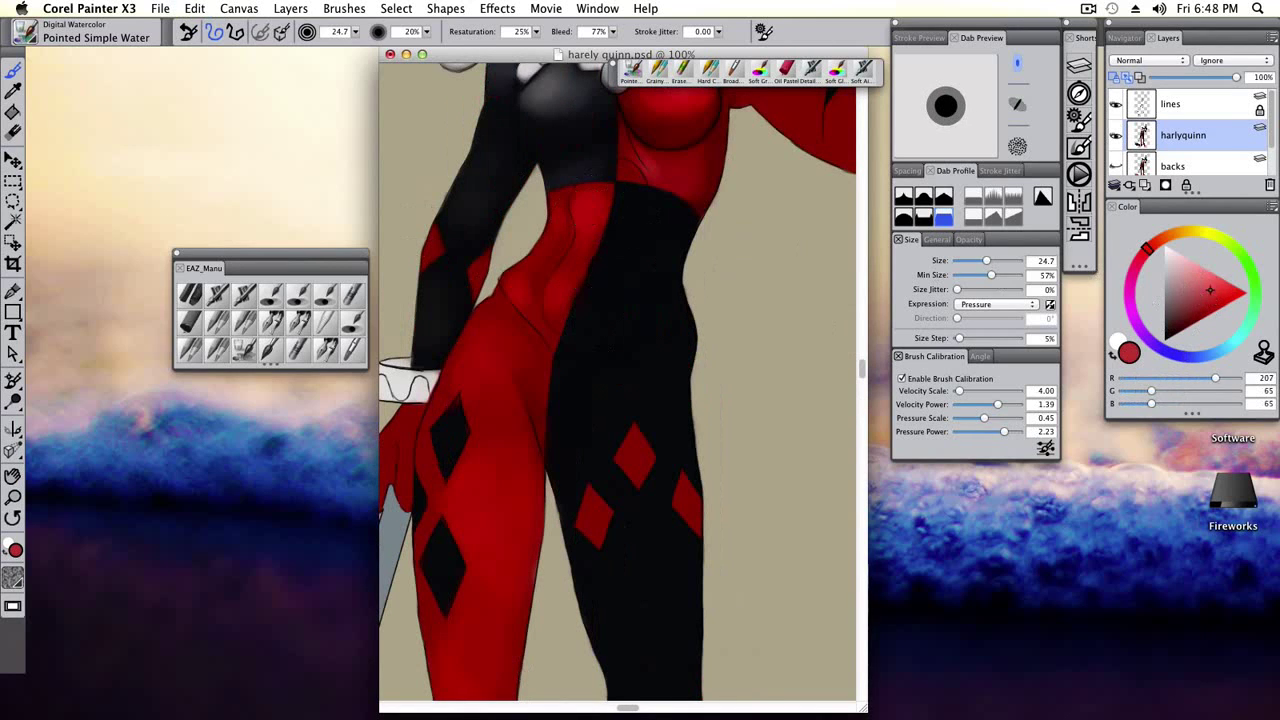
key("bracketright")
key("bracketright")
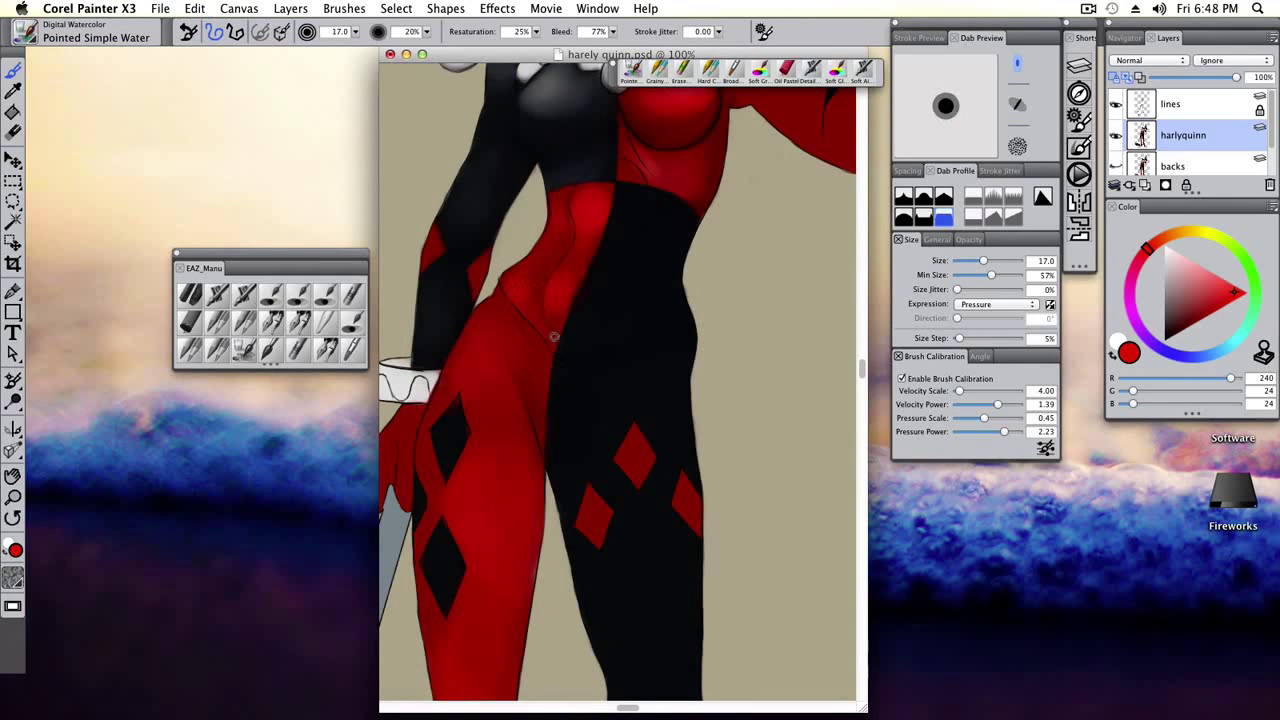
Brighten the red hip crease and upper thigh with RGB 240, 24, 24 at brush sizes 17.0 and 25.6.
key("bracketleft")
key("bracketleft")
key("bracketleft")
key("bracketleft")
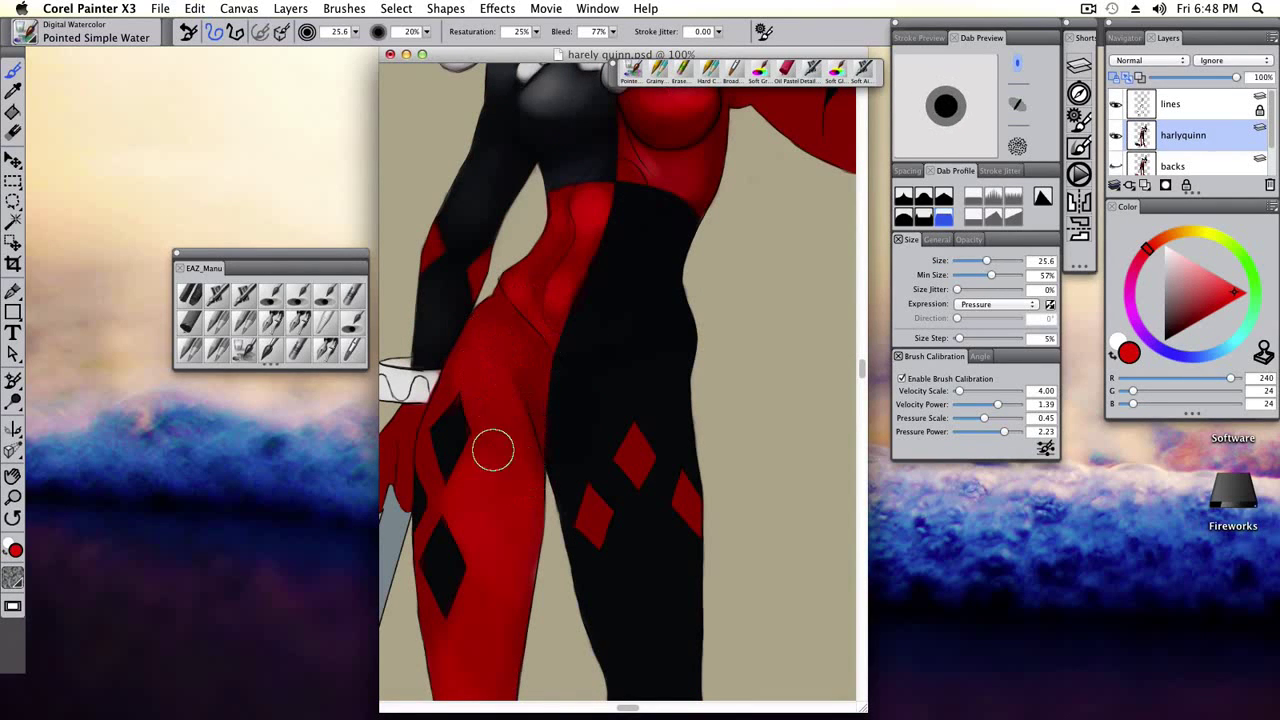
Highlight the black forearm sleeve above the white cuff with RGB 98, 98, 101 at brush size 22.7.
left_click_drag(451, 430, 482, 522)
key("bracketright")
left_click(464, 375, "alt")
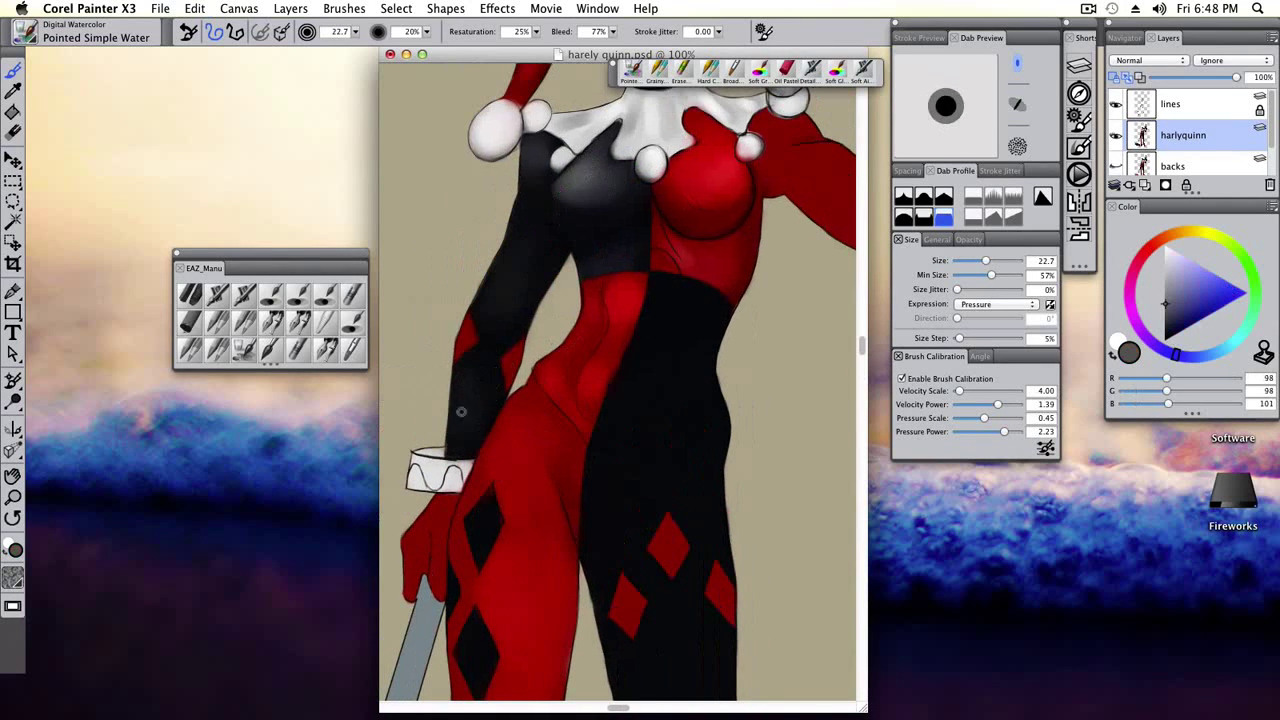
left_click(484, 376, "alt")
Shade the red shoulder along the collar's edge with RGB 47, 33, 33 at brush size 17.0.
left_click_drag(484, 376, 408, 529)
left_click(615, 275, "alt")
key("bracketleft")
key("bracketleft")
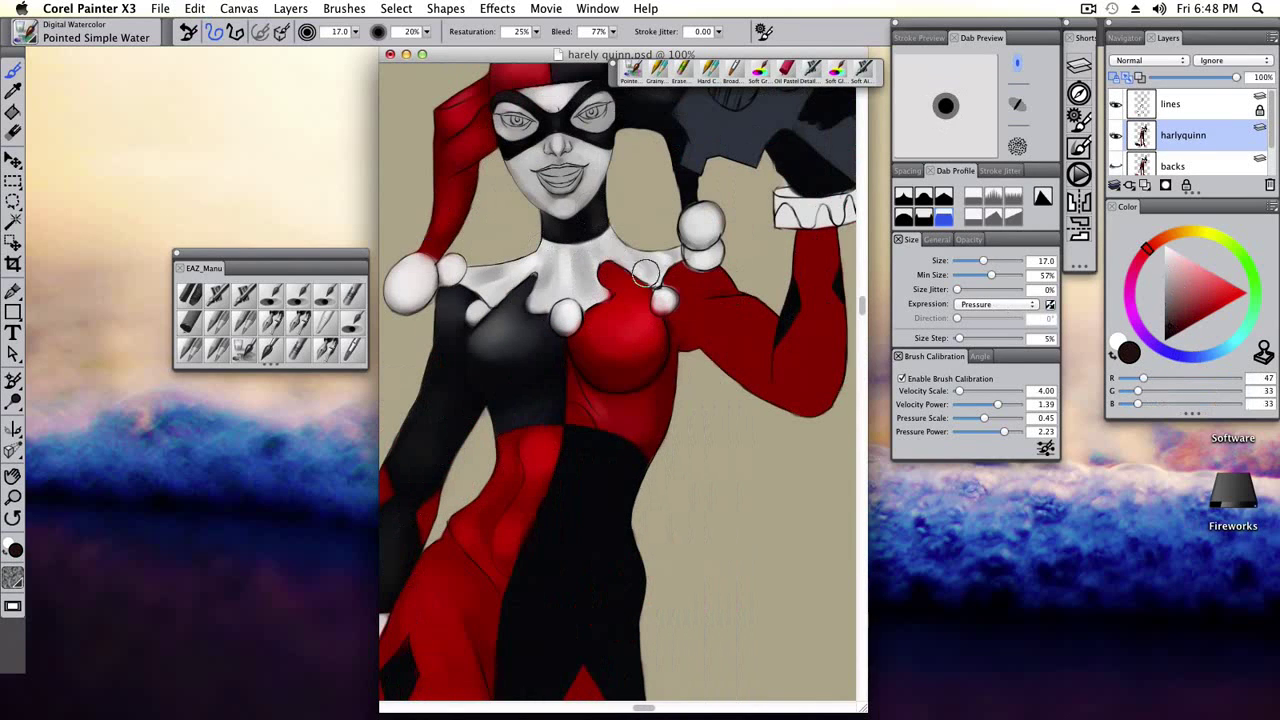
Shade the red flank of the costume below the chest with a dark red sampled from the torso.
left_click(1134, 37)
left_click(1178, 105)
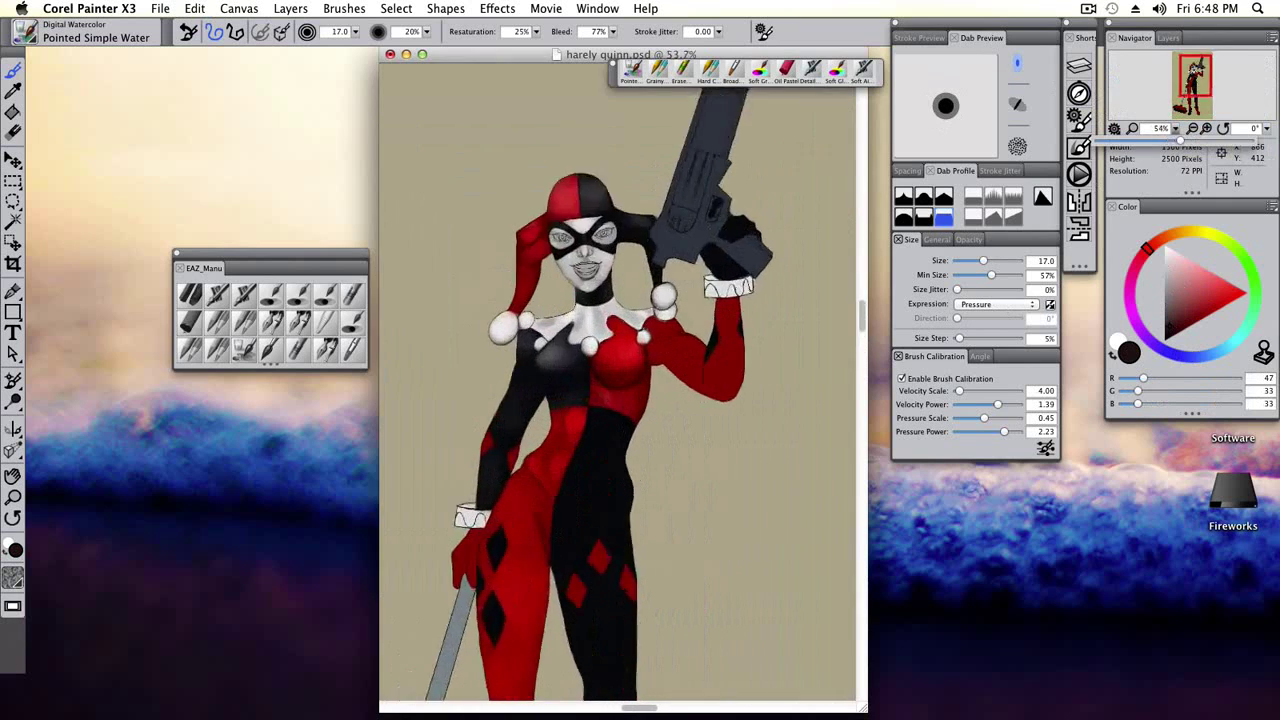
left_click_drag(1178, 105, 1178, 118)
left_click(1200, 134)
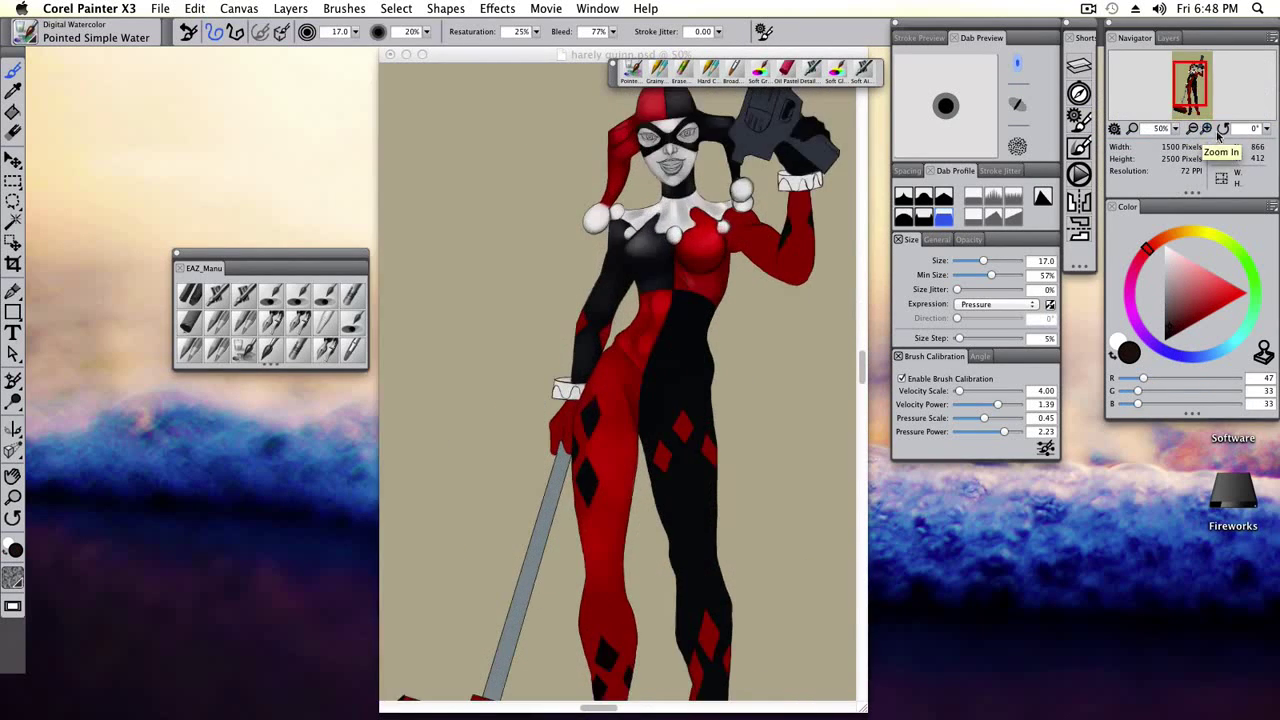
scroll(640, 380, "up", 5)
left_click(642, 248, "alt")
left_click(701, 285, "alt")
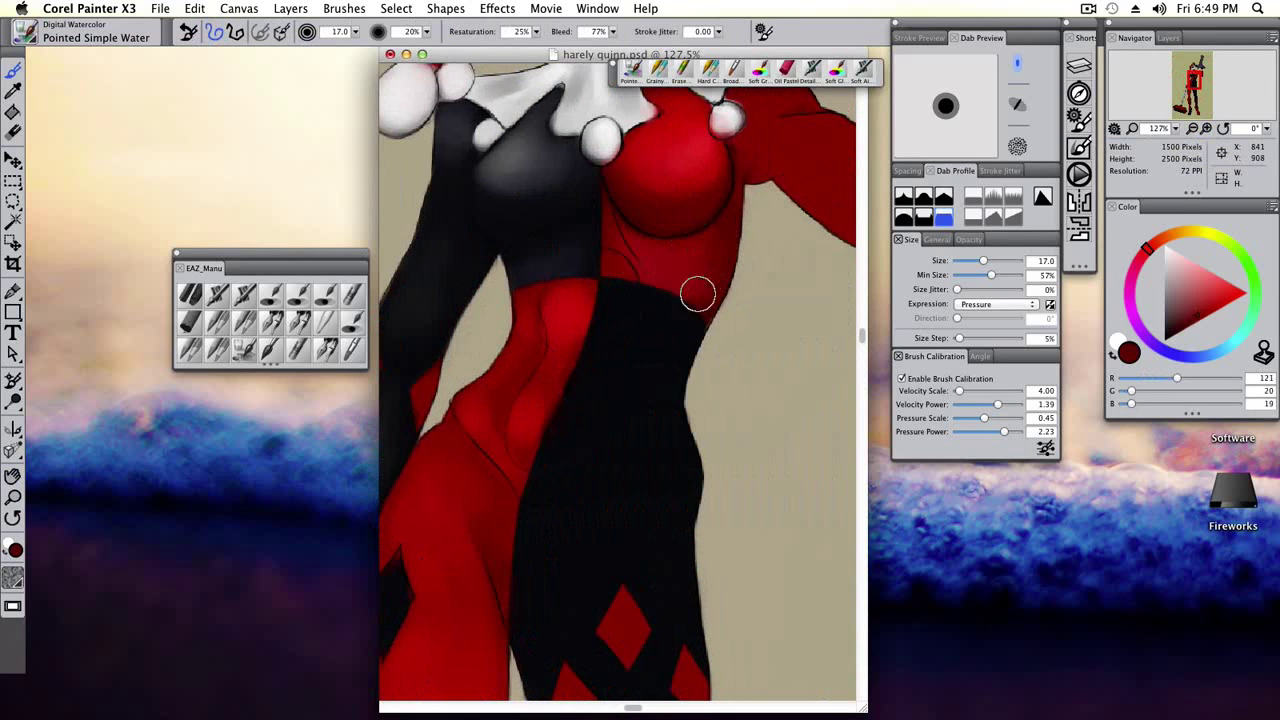
scroll(704, 284, "up", 2)
Paint lighter red highlights on the upper part of the raised arm, reducing the Pointed Simple Water brush to about 14.9.
left_click(606, 262, "alt")
scroll(666, 308, "right", 3)
scroll(666, 308, "up", 1)
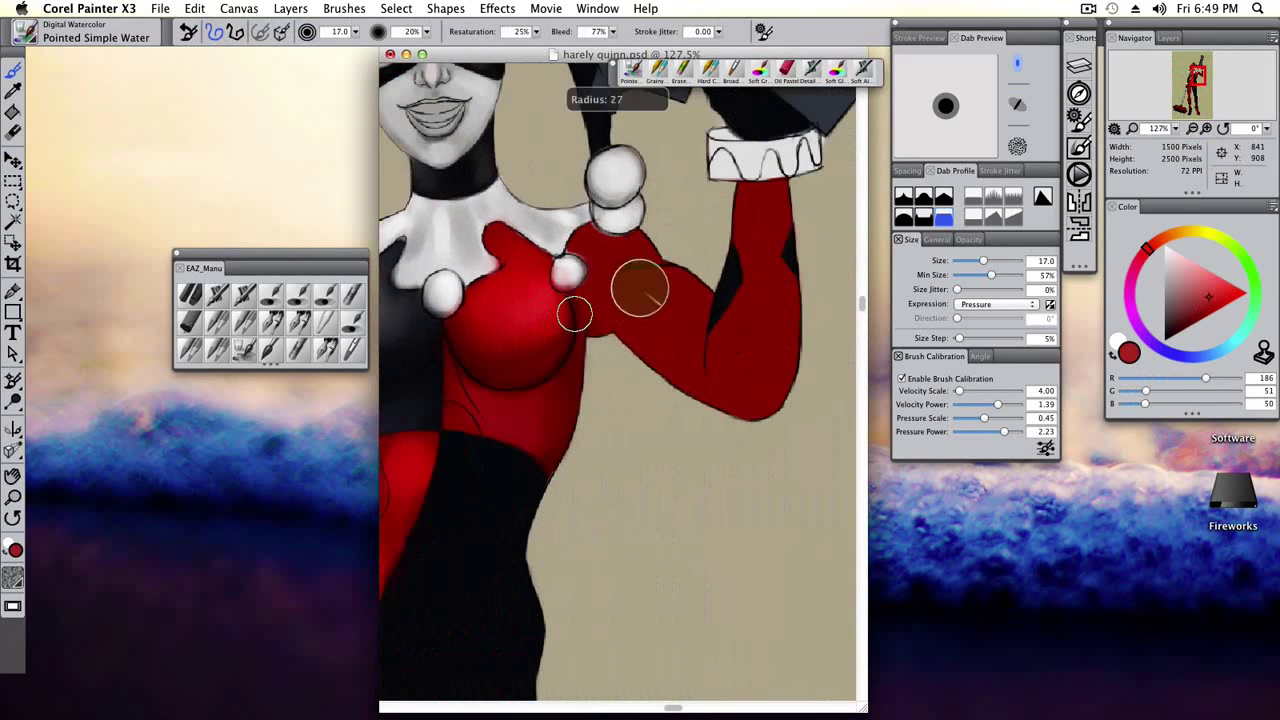
key("bracketright")
key("bracketright")
key("bracketright")
key("bracketright")
key("bracketright")
key("bracketright")
key("bracketright")
key("bracketright")
key("bracketright")
key("bracketleft")
key("bracketleft")
key("bracketleft")
key("bracketleft")
key("bracketleft")
key("bracketleft")
key("bracketleft")
key("bracketleft")
key("bracketleft")
key("bracketleft")
key("bracketleft")
key("bracketleft")
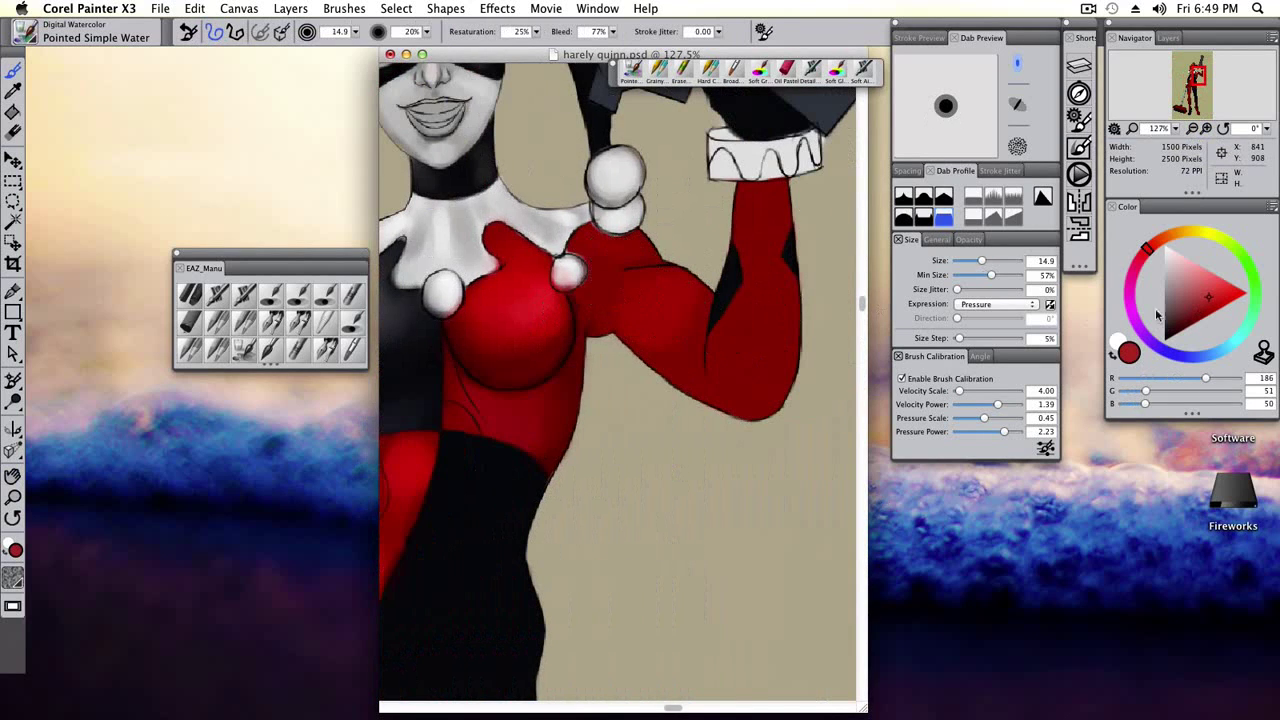
key("bracketleft")
key("bracketleft")
key("bracketleft")
Darken the edges of the raised arm with sampled near-black and dark red at a brush size of about 15.4.
left_click(597, 313, "alt")
key("bracketright")
key("bracketright")
key("bracketright")
key("bracketright")
key("bracketright")
key("bracketright")
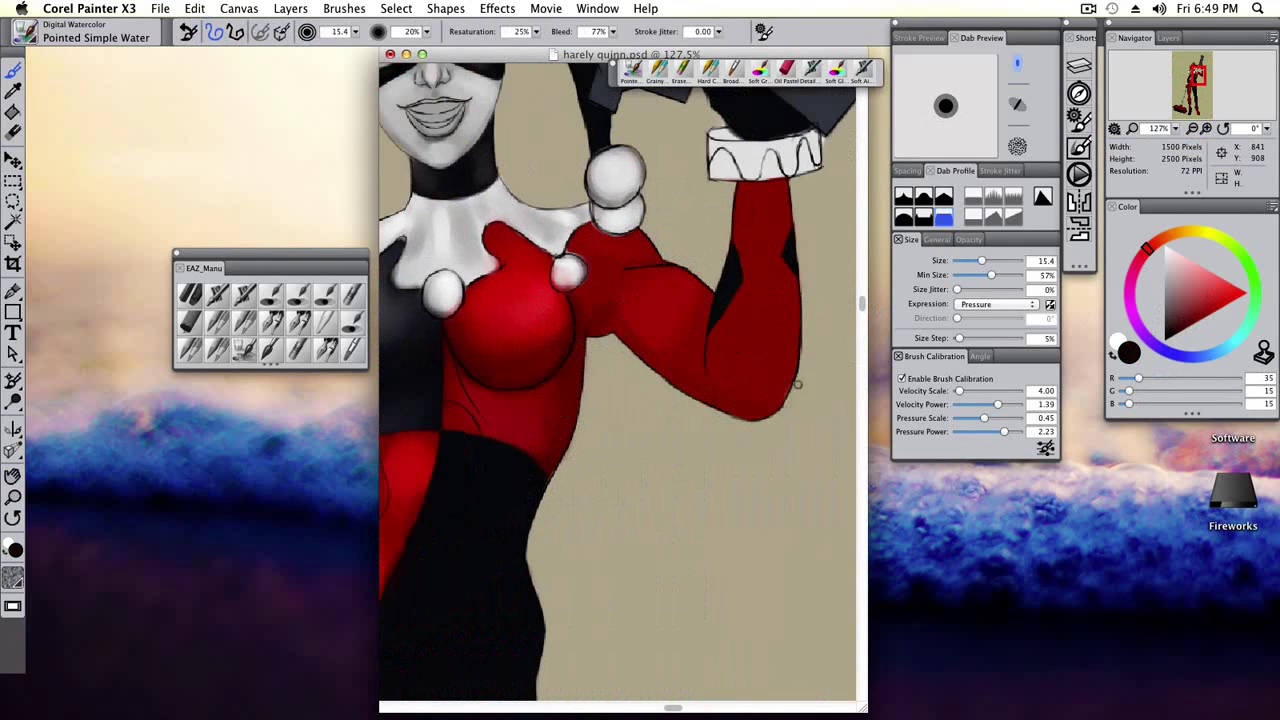
left_click(660, 348, "alt")
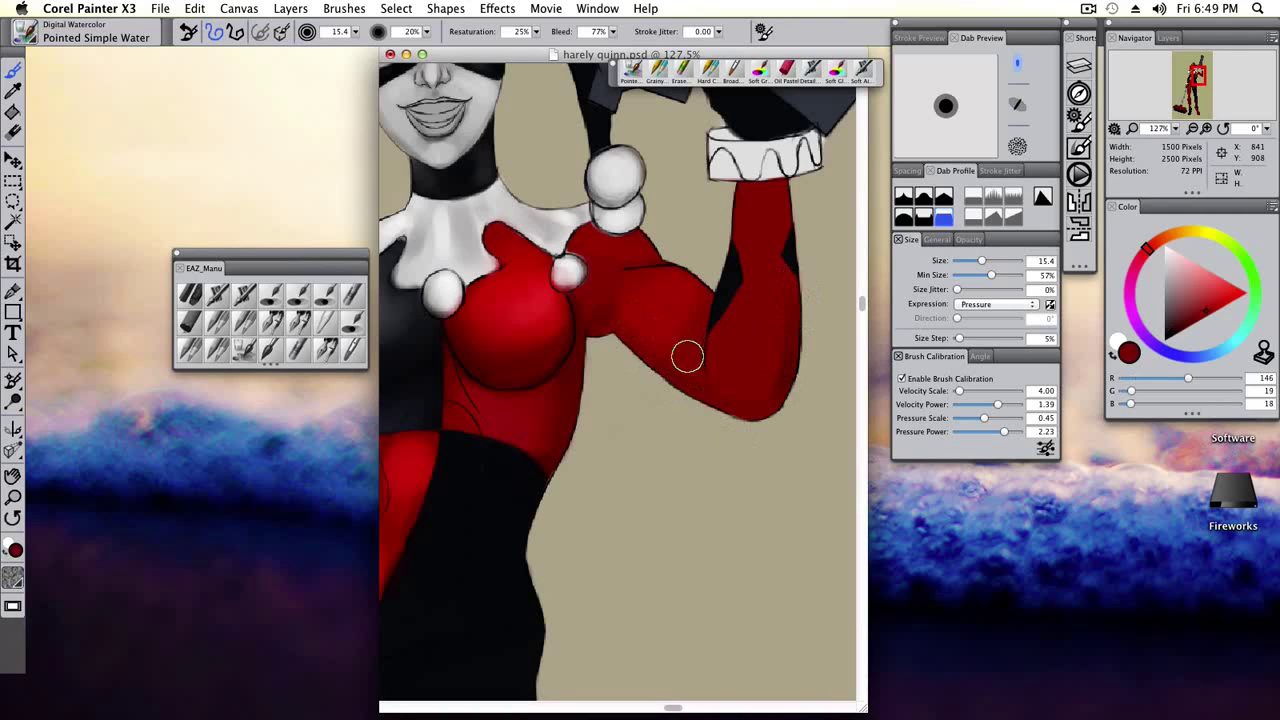
Brighten the raised forearm and elbow with a sampled lighter red, using a brush size of about 22.8.
key("bracketright")
key("bracketright")
key("bracketright")
key("bracketright")
key("bracketright")
key("bracketright")
key("bracketright")
key("bracketright")
left_click(768, 252, "alt")
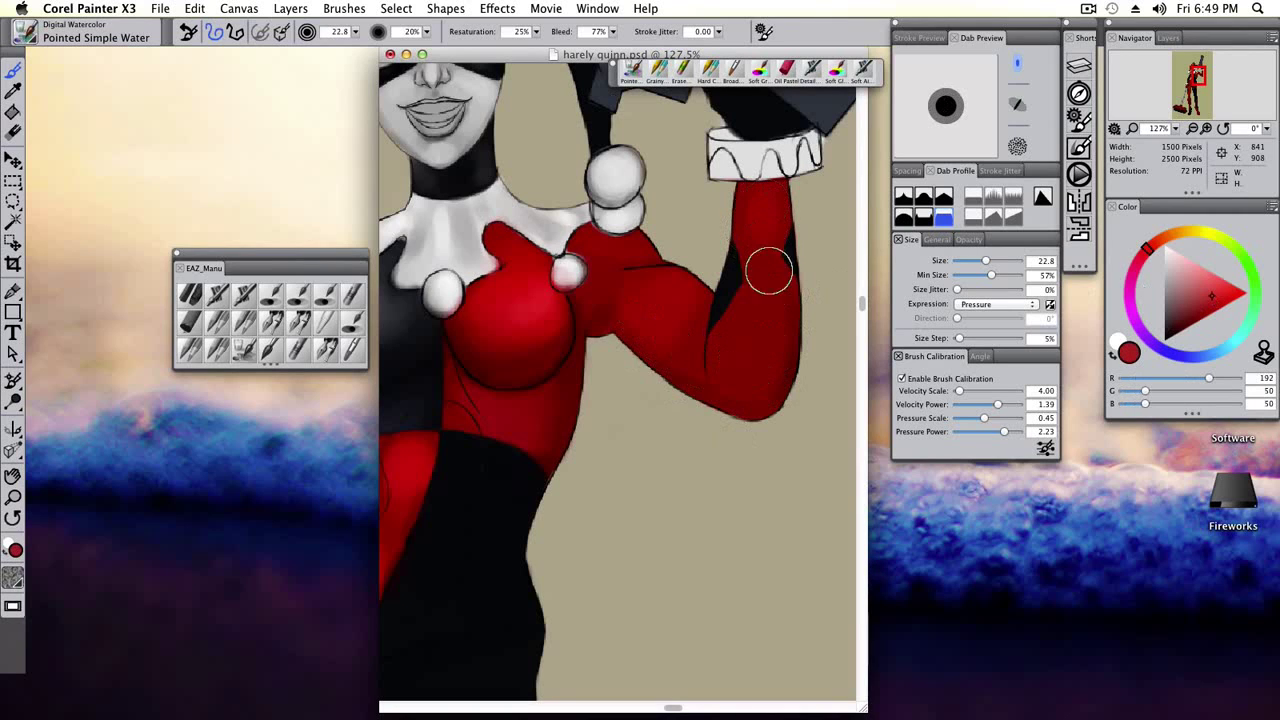
mouse_move(785, 300)
left_mouse_down()
mouse_move(760, 384)
mouse_move(777, 289)
mouse_move(749, 363)
mouse_move(737, 343)
left_mouse_up()
key("bracketleft")
key("bracketleft")
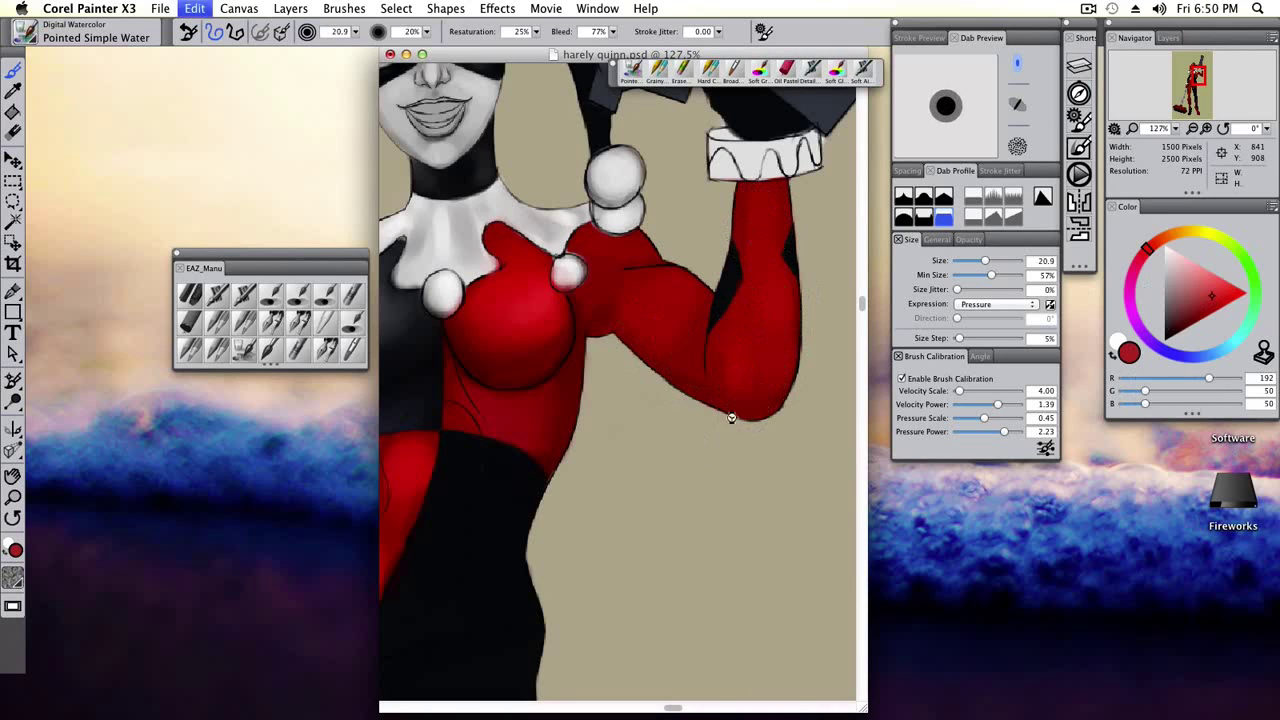
Smooth the red shading around the elbow with the Blender brush.
key("b")
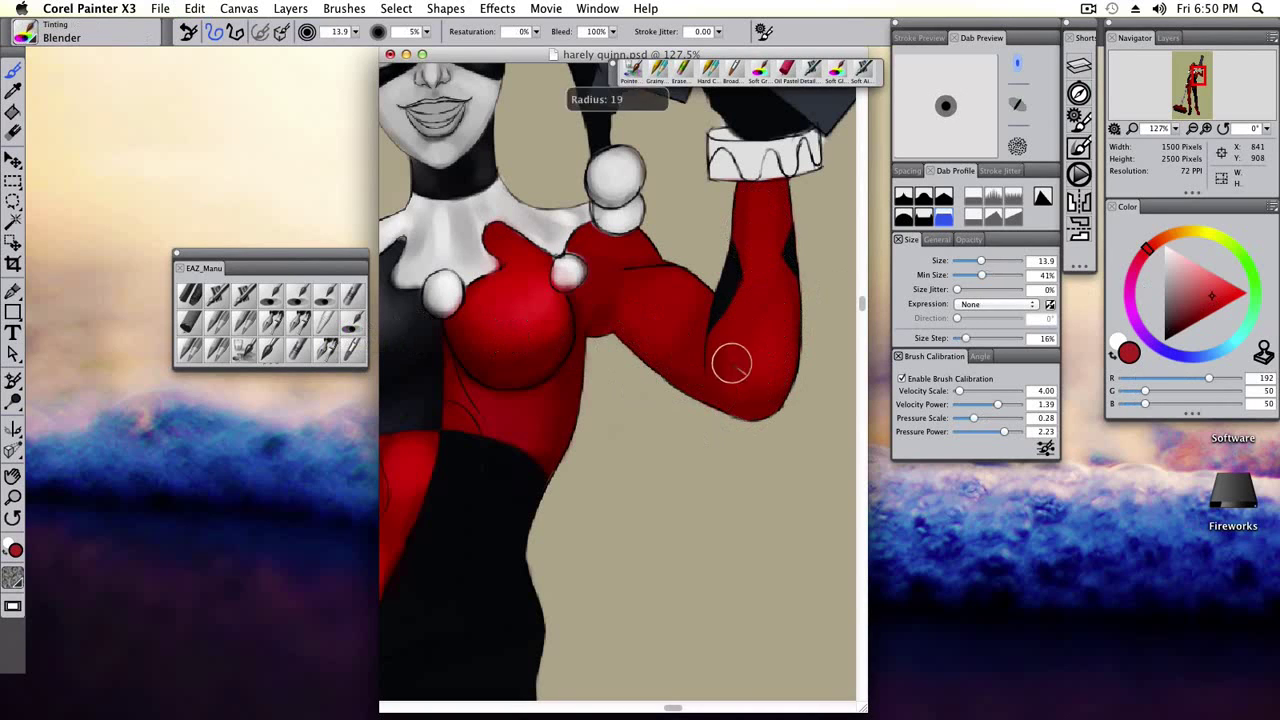
left_click(657, 70)
left_click(344, 8)
left_click(390, 105)
left_click(757, 260)
Shade the forearm below the cuff with sampled dark red, using Pointed Simple Water at size 13.9.
key("bracketleft")
key("bracketleft")
key("bracketleft")
left_click(752, 221, "alt")
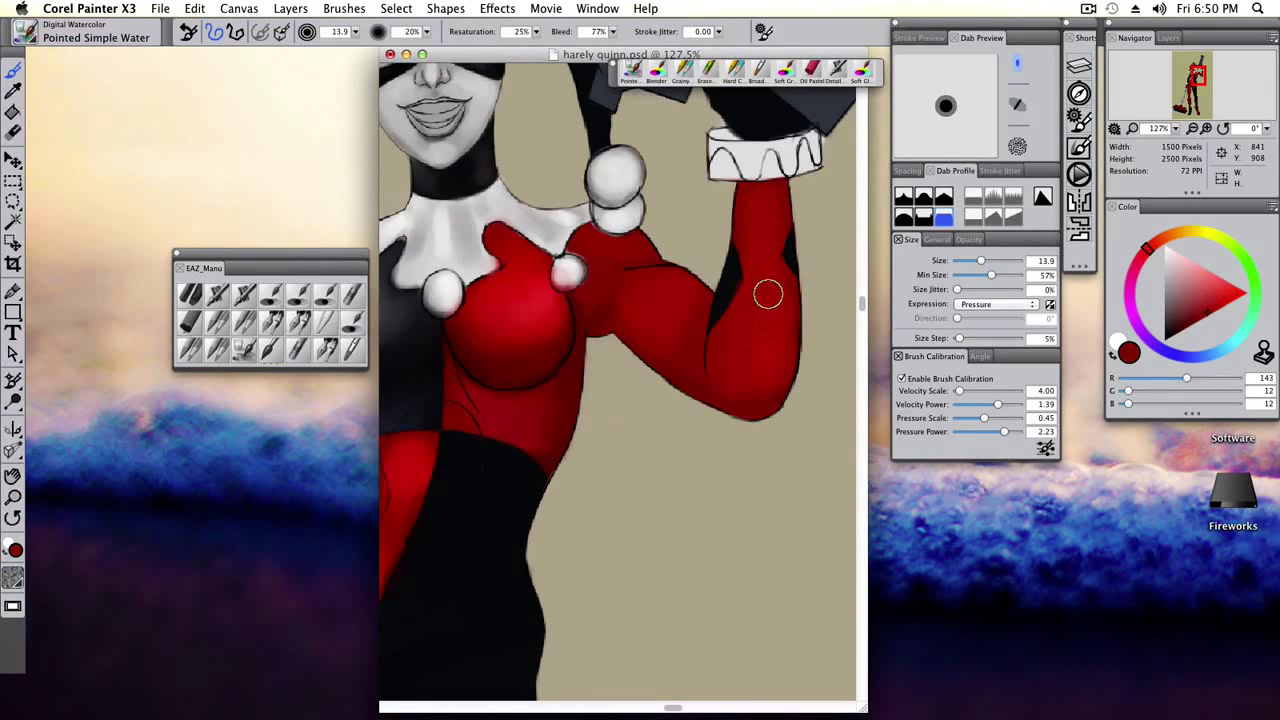
Add bright red to the upper arm at brush size 34, and to the forearm below the cuff at about 15.1.
left_click(633, 291, "alt")
key("bracketright")
key("bracketright")
key("bracketright")
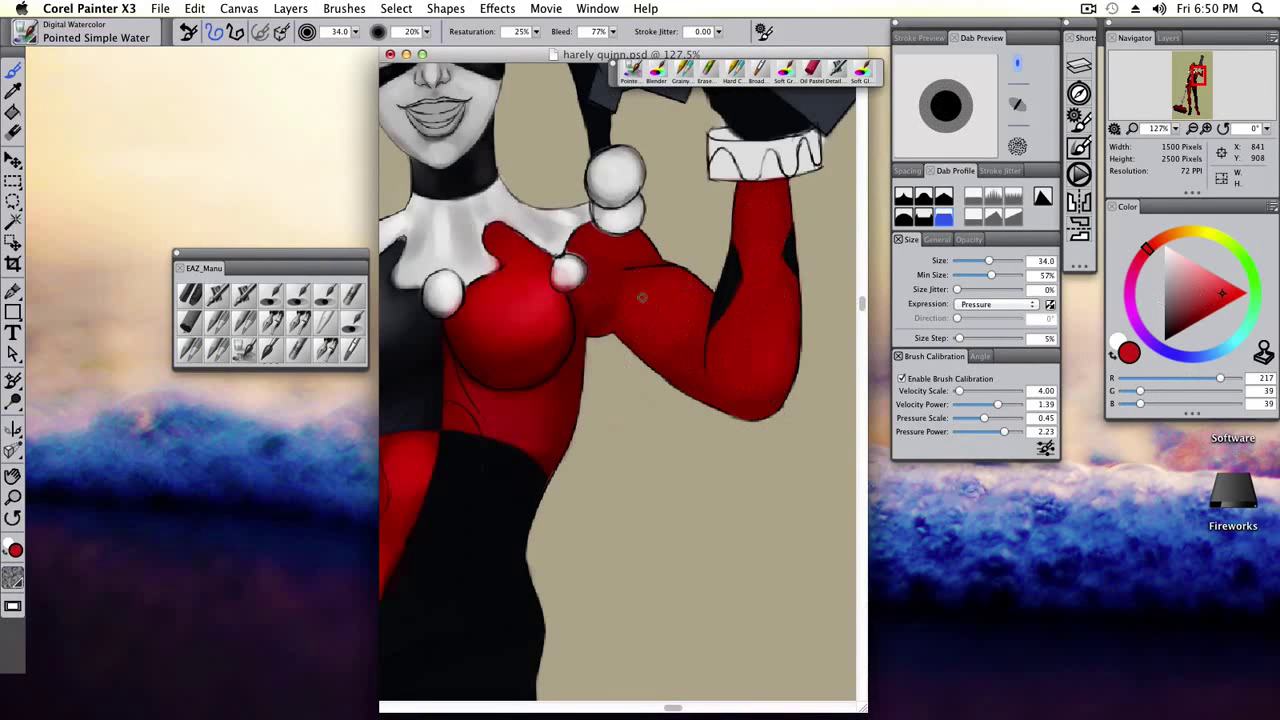
key("bracketleft")
key("bracketleft")
key("bracketleft")
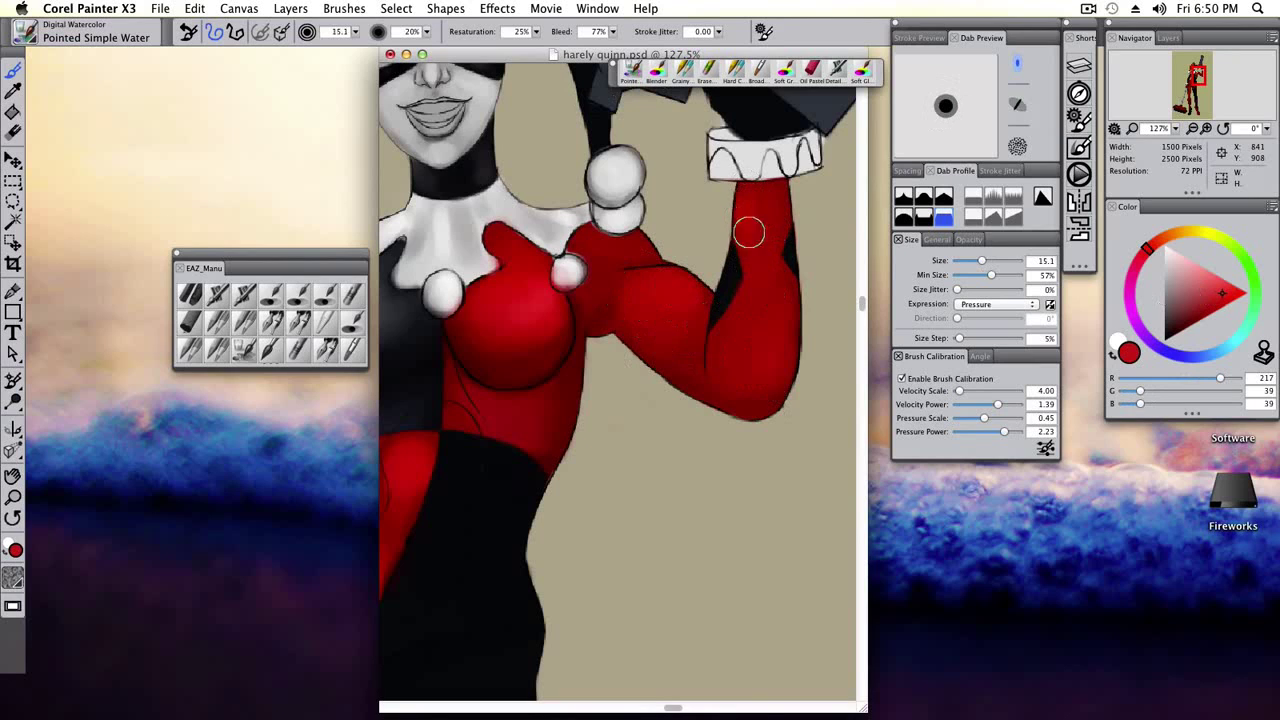
Refine the crease inside the elbow with grey and red tones sampled from the arm.
left_click(802, 308, "alt")
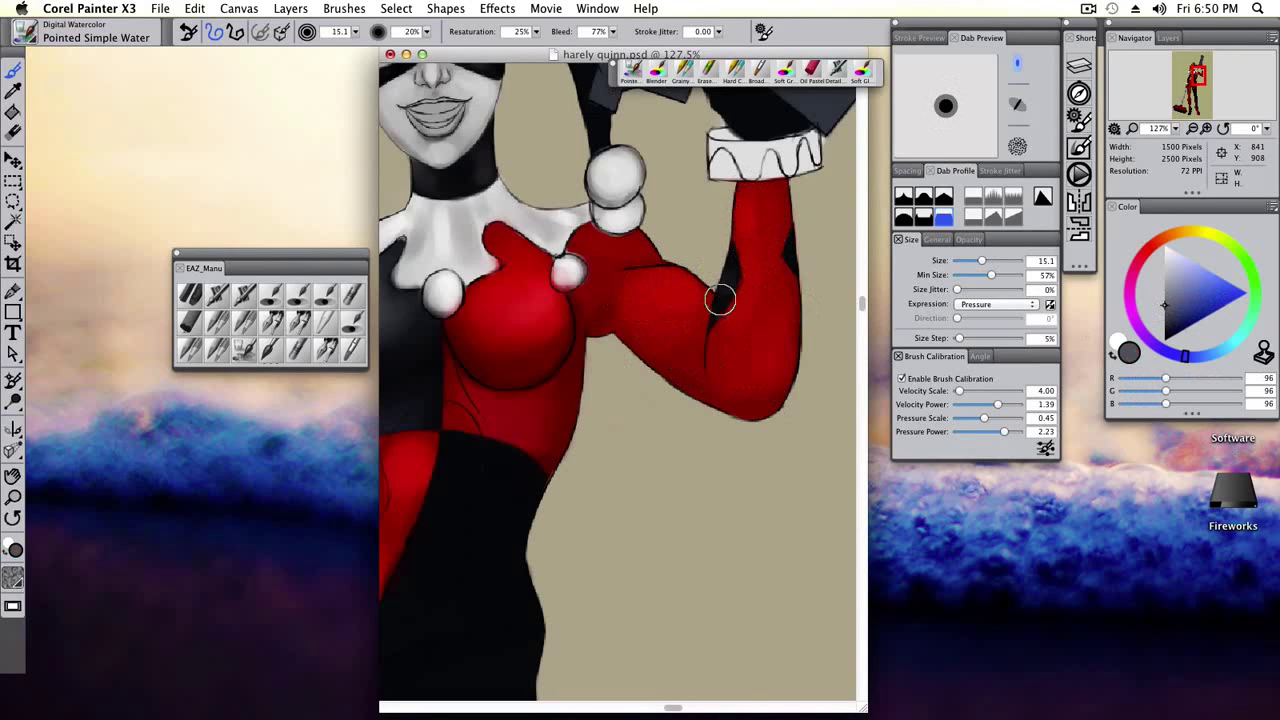
left_click(758, 274, "alt")
left_click(702, 335, "alt")
left_click(740, 347, "alt")
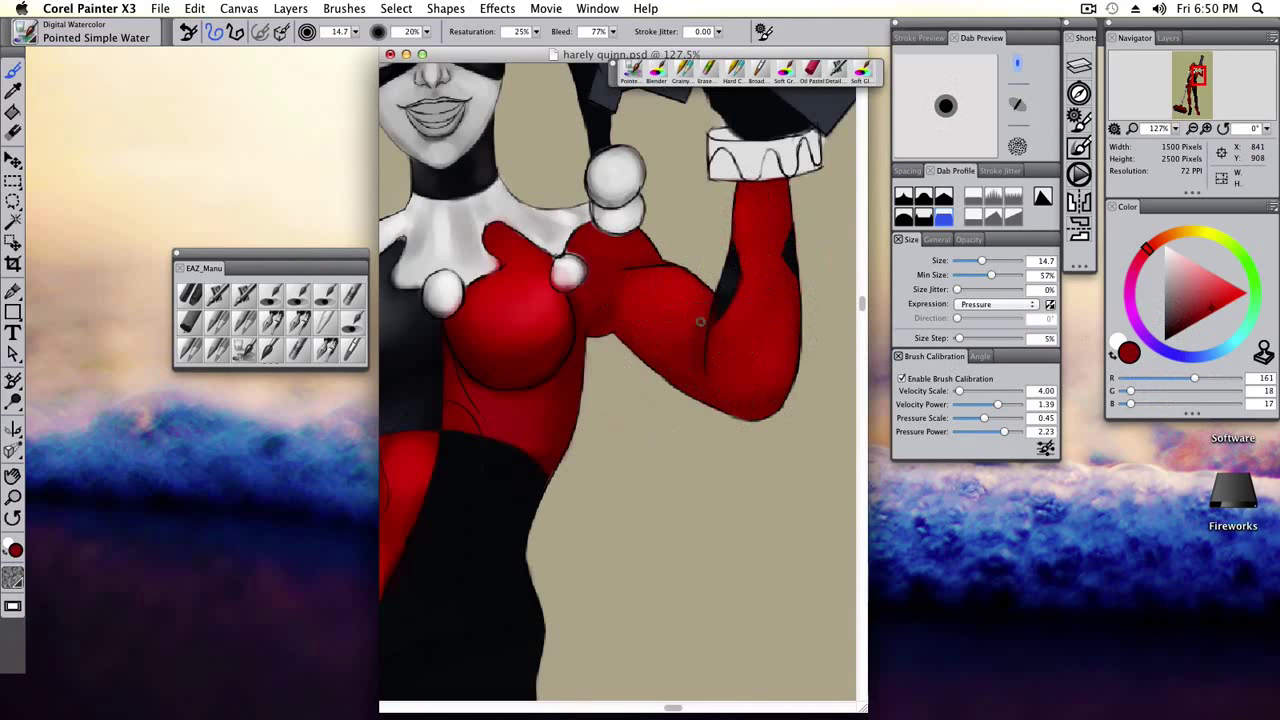
Highlight the shoulder and upper arm with sampled bright red at a brush size of about 26.3.
scroll(688, 368, "up", 2)
key("]")
left_click(662, 355, "alt")
key("]")
key("]")
key("]")
key("]")
left_click(701, 336, "alt")
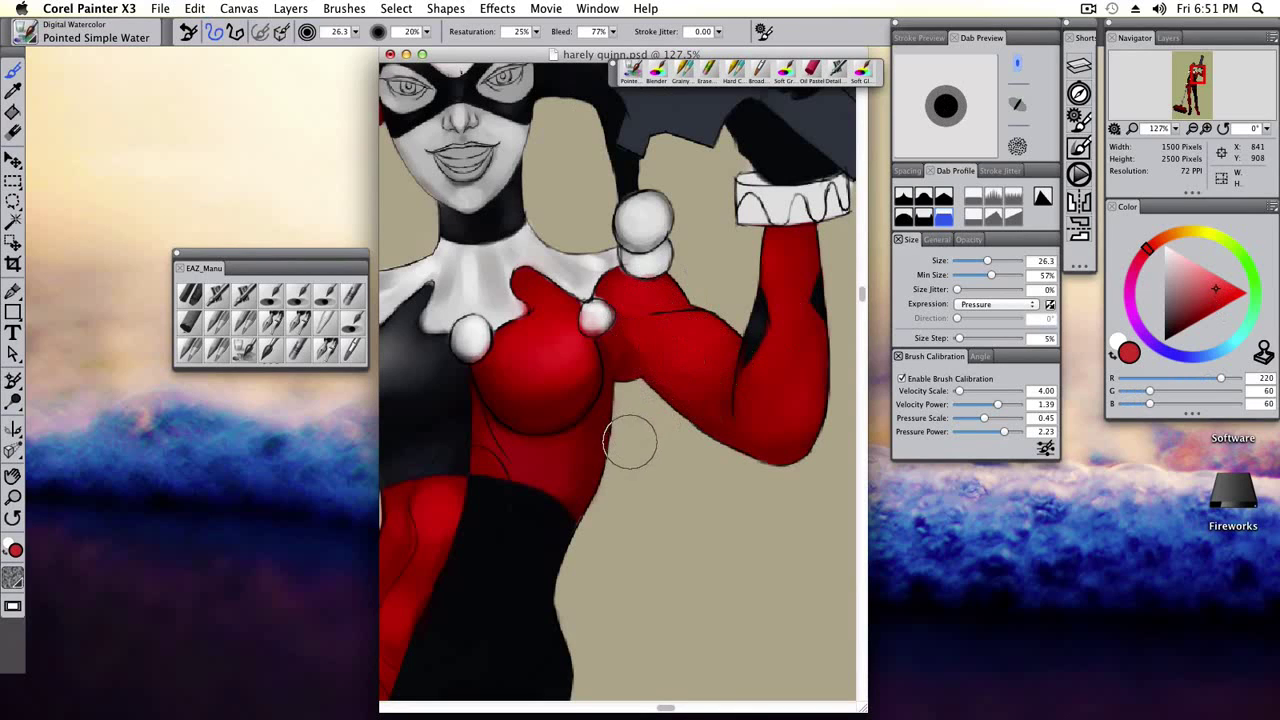
Reduce the brush to about 13.1 and pick near-black for darkening the shoulder's contours.
key("bracketleft")
key("bracketleft")
key("bracketleft")
left_click(1158, 340)
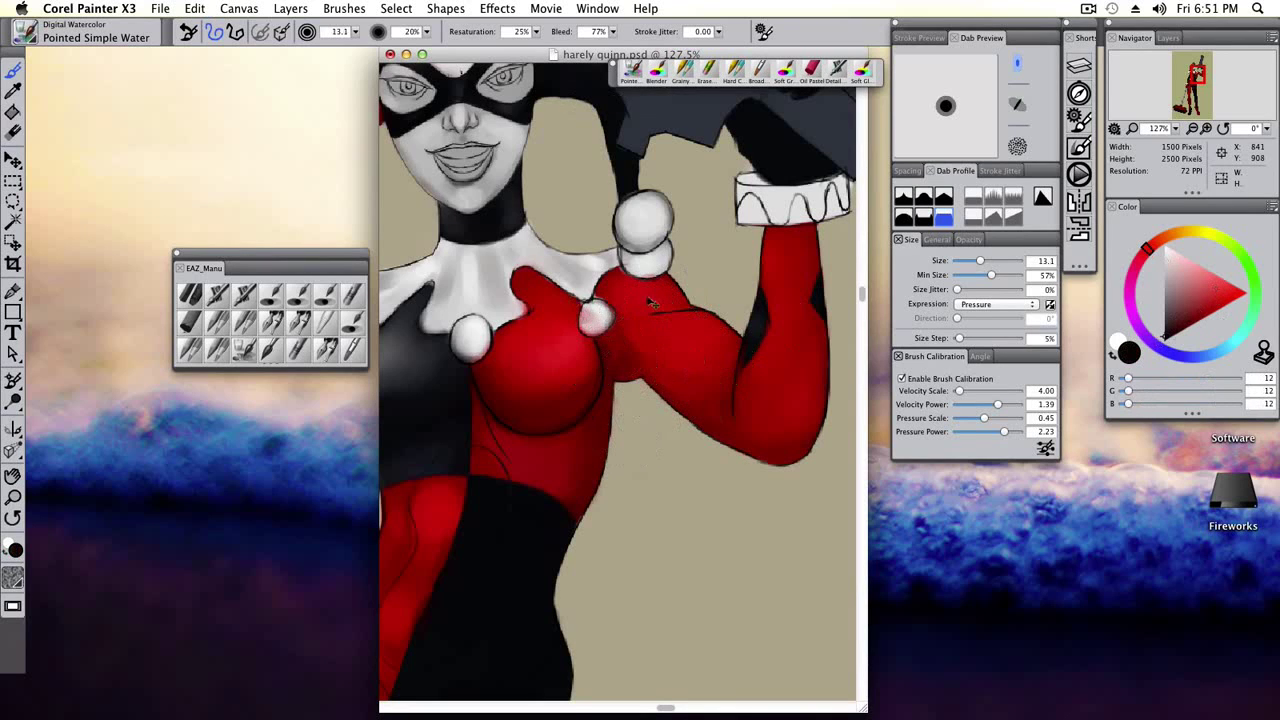
Touch up the white collar and shoulder pompoms with sampled off-white, using Detail Airbrush and Pointed Simple Water.
key("F5")
left_click(598, 308, "alt")
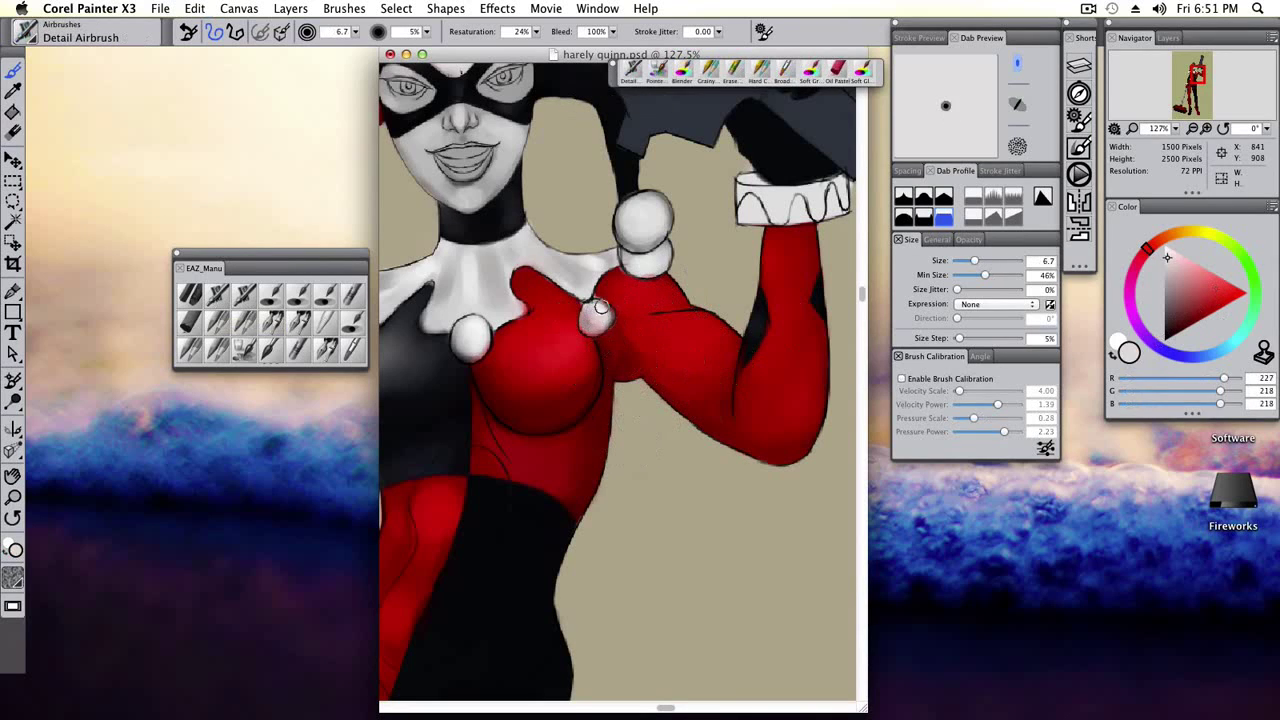
left_click(240, 355)
left_click(638, 214, "alt")
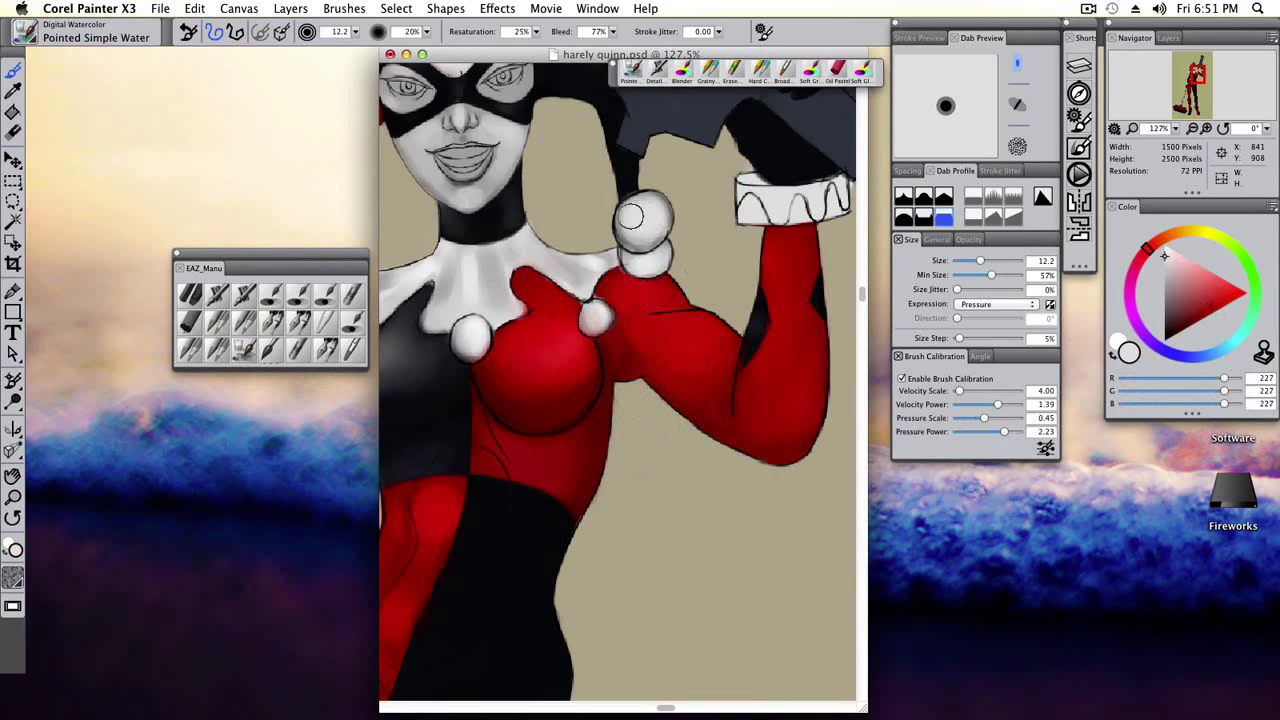
Choose a bright red and enlarge the Pointed Simple Water brush to 22.7 for the raised arm's highlights.
mouse_move(1190, 141)
left_mouse_down()
mouse_move(1120, 141)
mouse_move(1188, 141)
left_mouse_up()
left_click(272, 350)
left_click(1188, 313)
left_click_drag(1188, 313, 1222, 292)
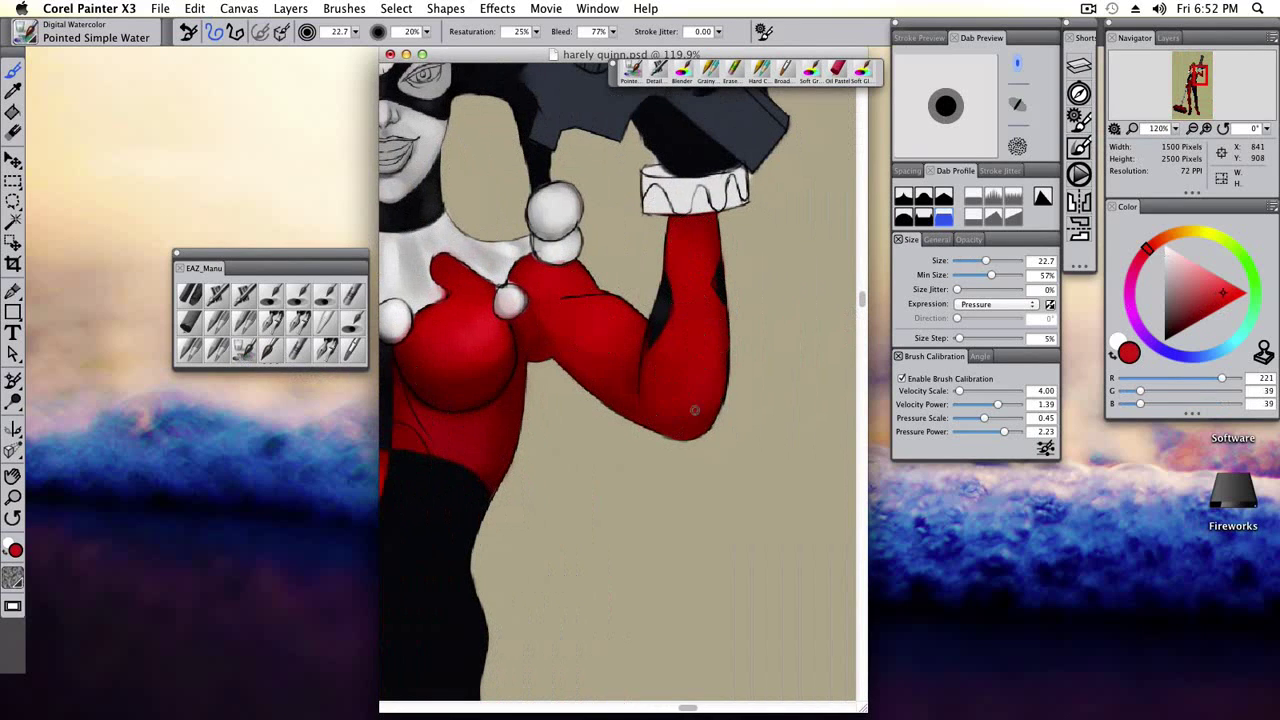
Shade the red half of the hood with muted reds sampled from it.
scroll(423, 373, "up", 5)
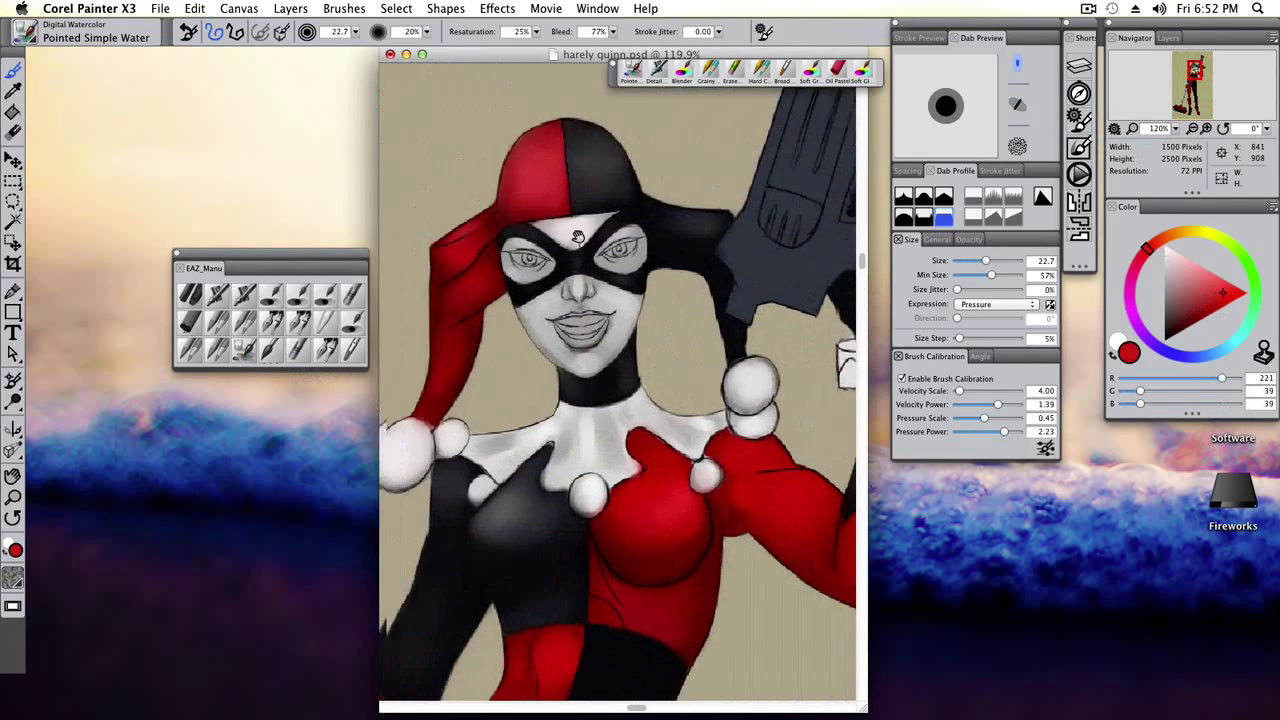
left_click(540, 147, "alt")
left_click(514, 238, "alt")
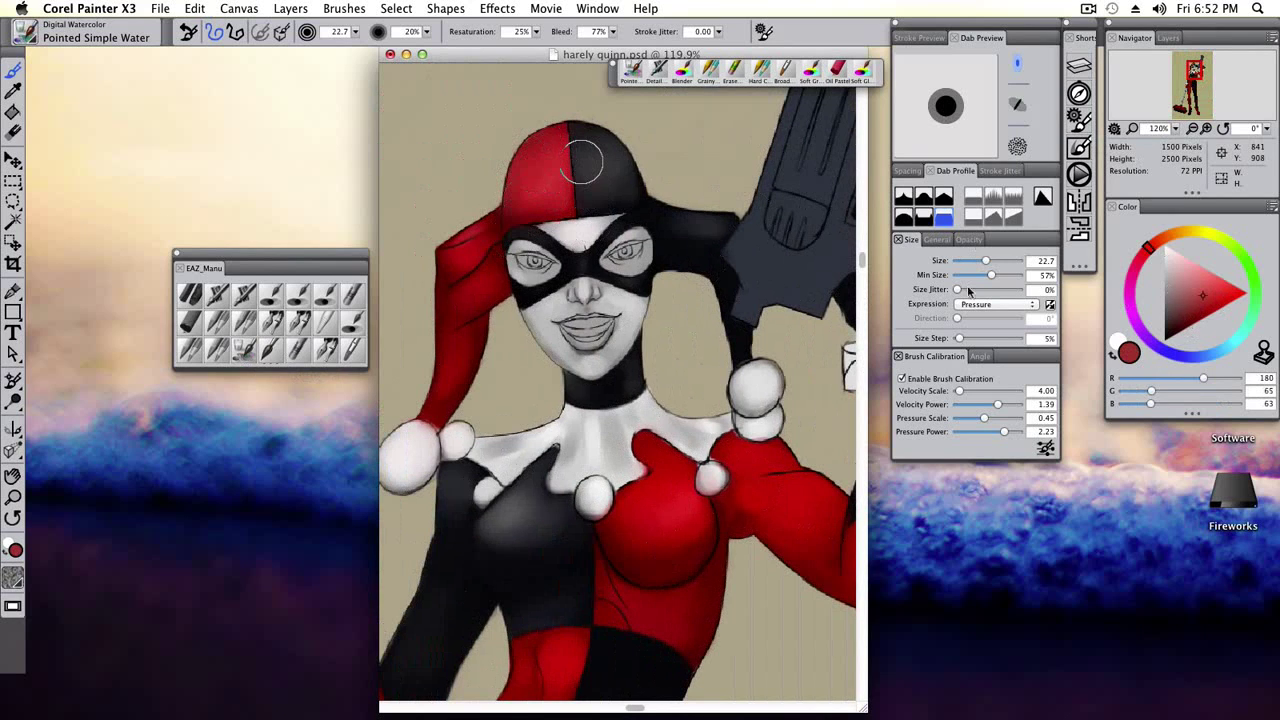
left_click(530, 177, "alt")
left_click_drag(536, 208, 540, 214)
Touch up the mask's edge around the eye with the Detail Airbrush, using sampled mask black and pale face grey.
scroll(540, 214, "up", 2)
scroll(577, 294, "down", 10)
key("space")
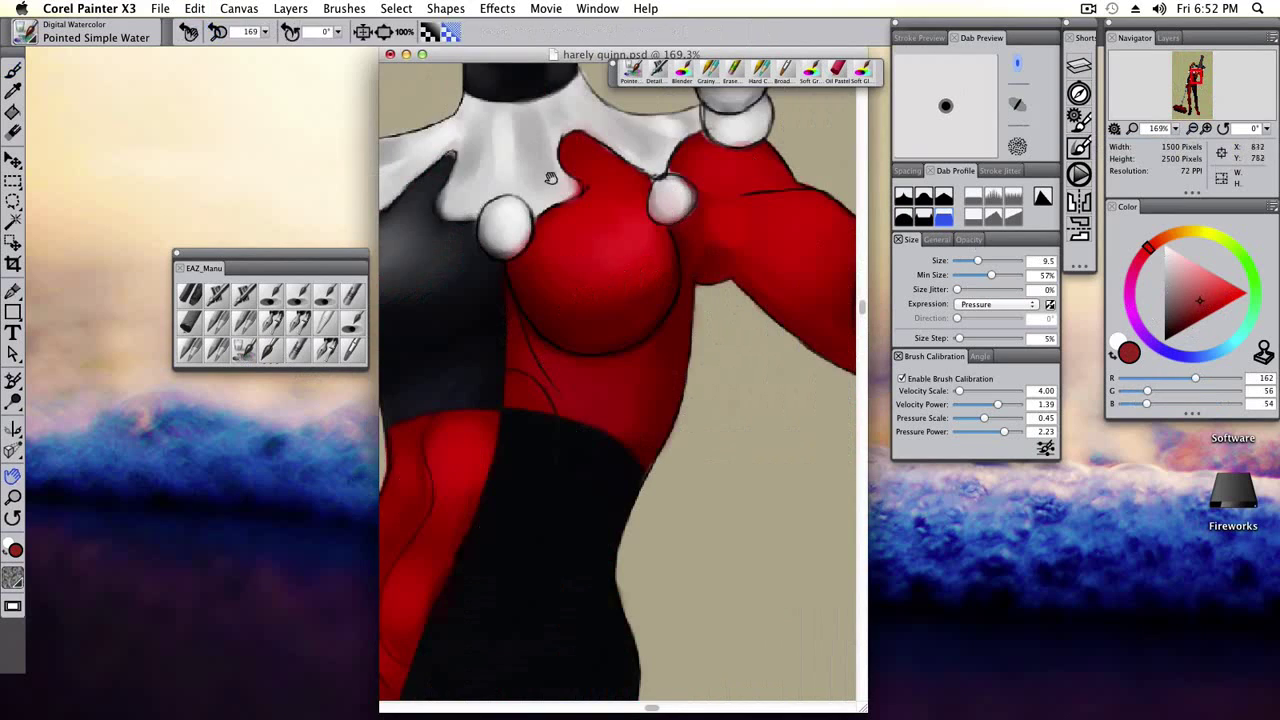
scroll(550, 177, "up", 5)
left_click(489, 214, "alt")
left_click(187, 317)
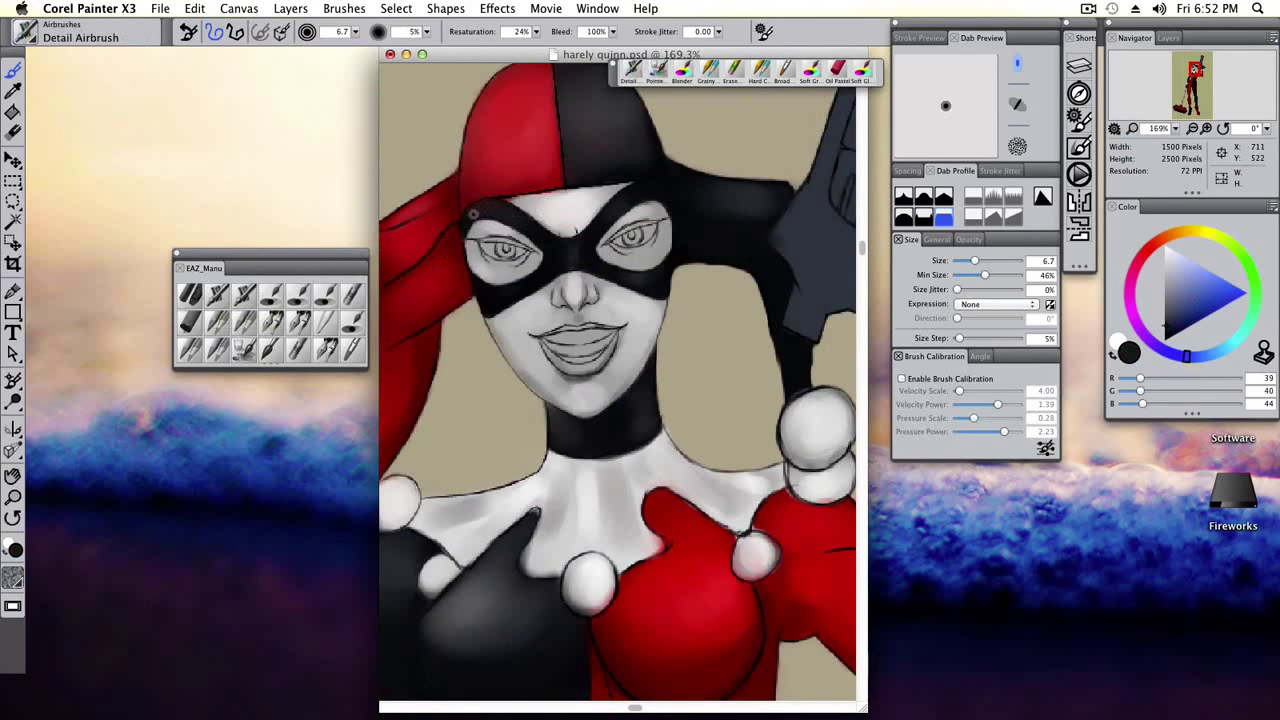
left_click(492, 246, "alt")
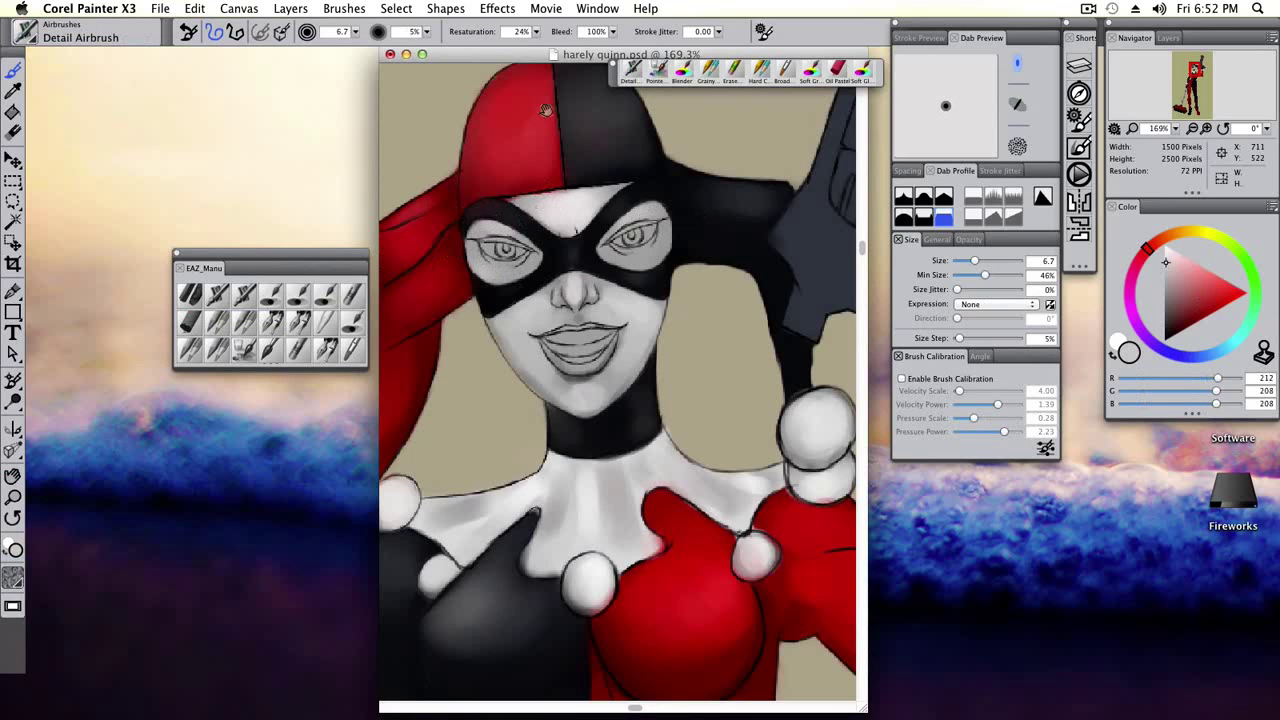
Shade the inner thigh of the red leg with sampled reds and near-black, using Pointed Simple Water at about 18.4.
key("super+0")
key("super+equal")
key("super+equal")
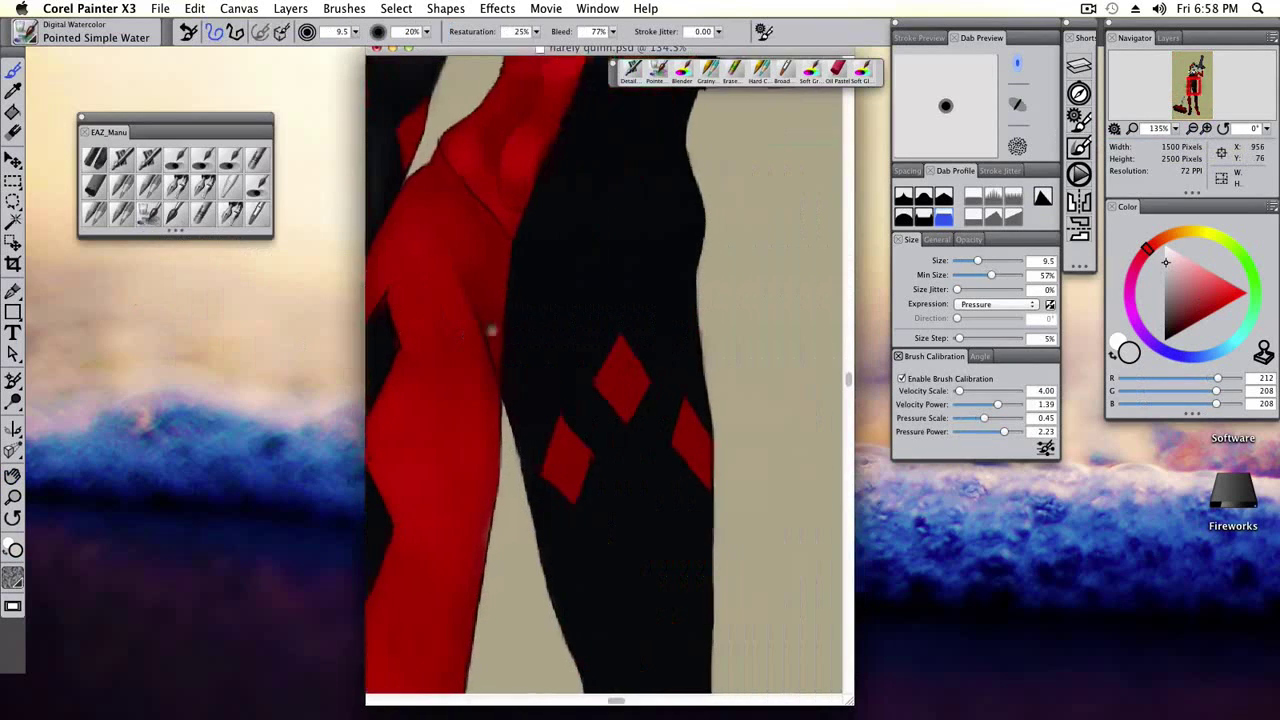
mouse_move(490, 330)
left_mouse_down()
mouse_move(557, 306)
mouse_move(543, 300)
left_mouse_up()
left_click(471, 283, "alt")
left_click(586, 390, "alt")
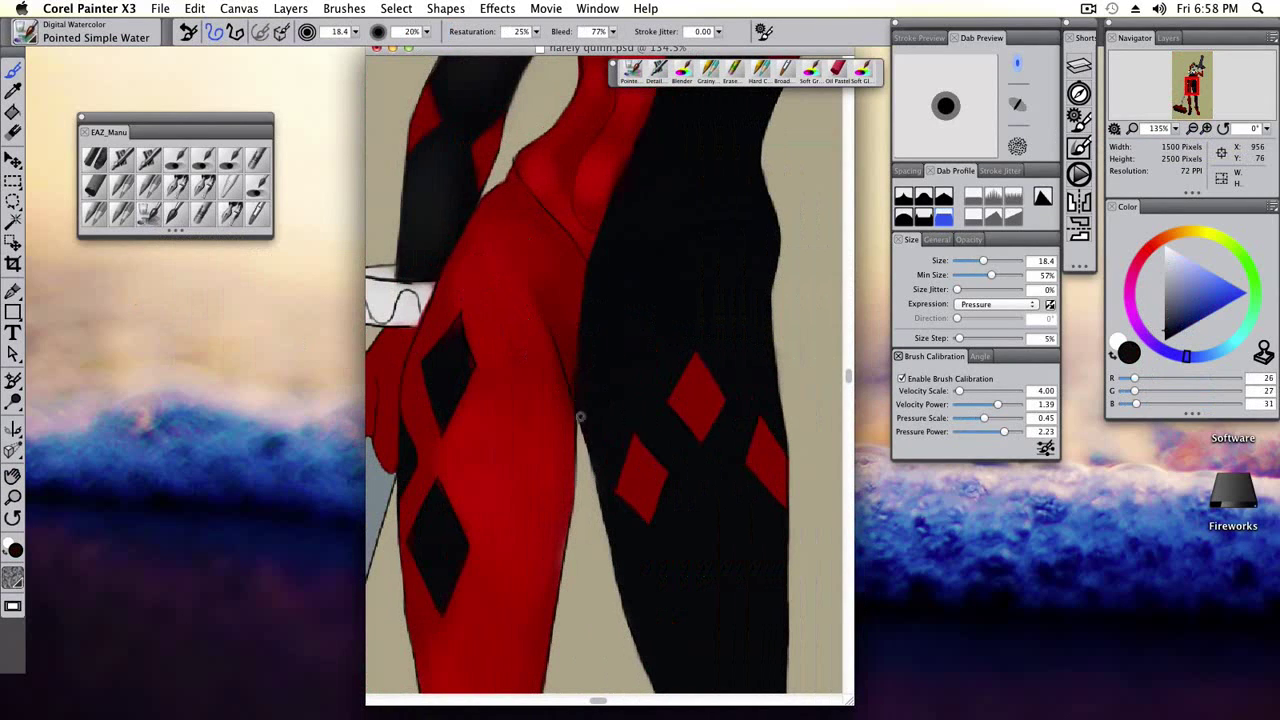
left_click(560, 369, "alt")
left_click(561, 382, "alt")
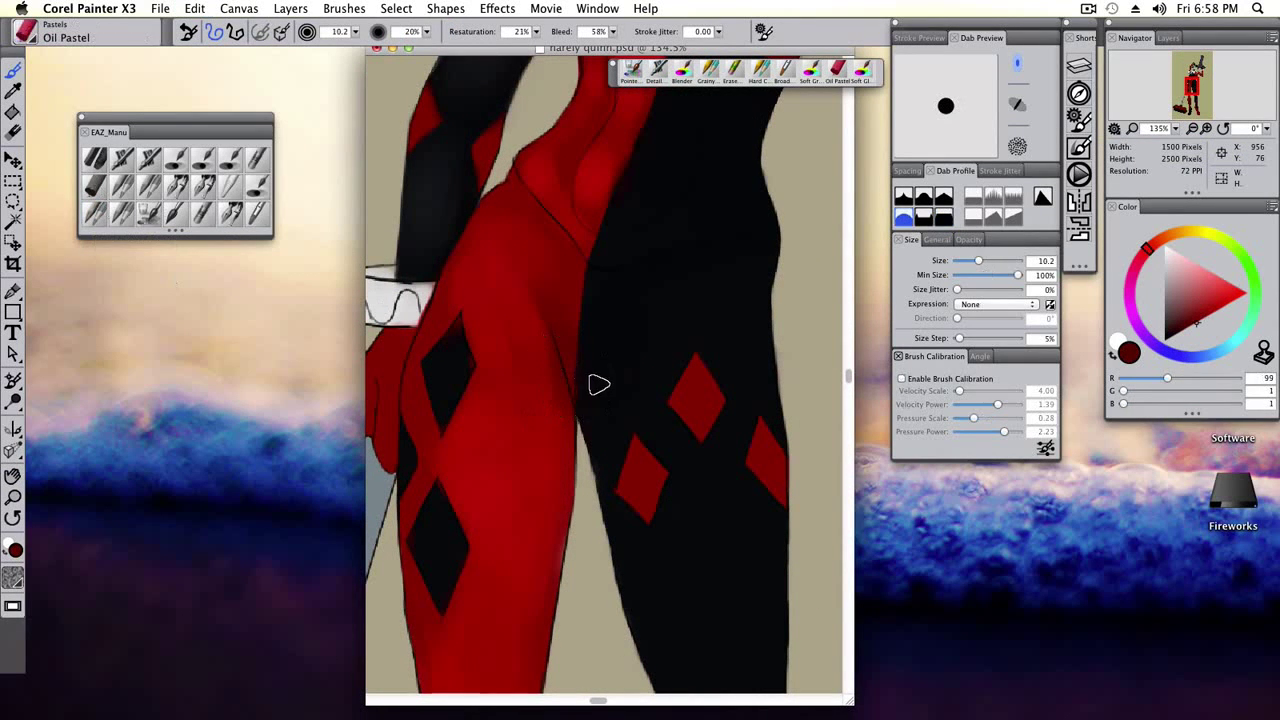
Fill in the black side along the inner thigh and waist with sampled near-black, using the Oil Pastel brush.
key("ctrl+1")
left_click(589, 368, "alt")
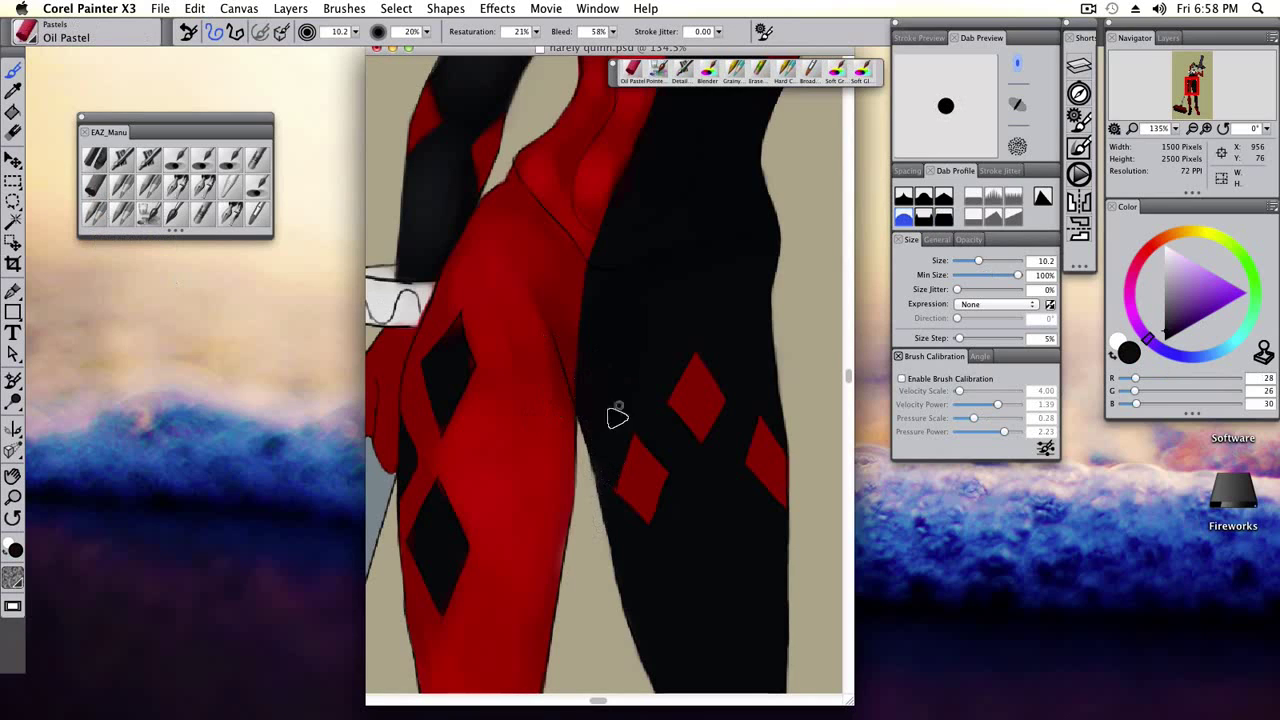
scroll(640, 240, "up", 3)
left_click(640, 240, "alt")
left_click_drag(628, 276, 604, 370)
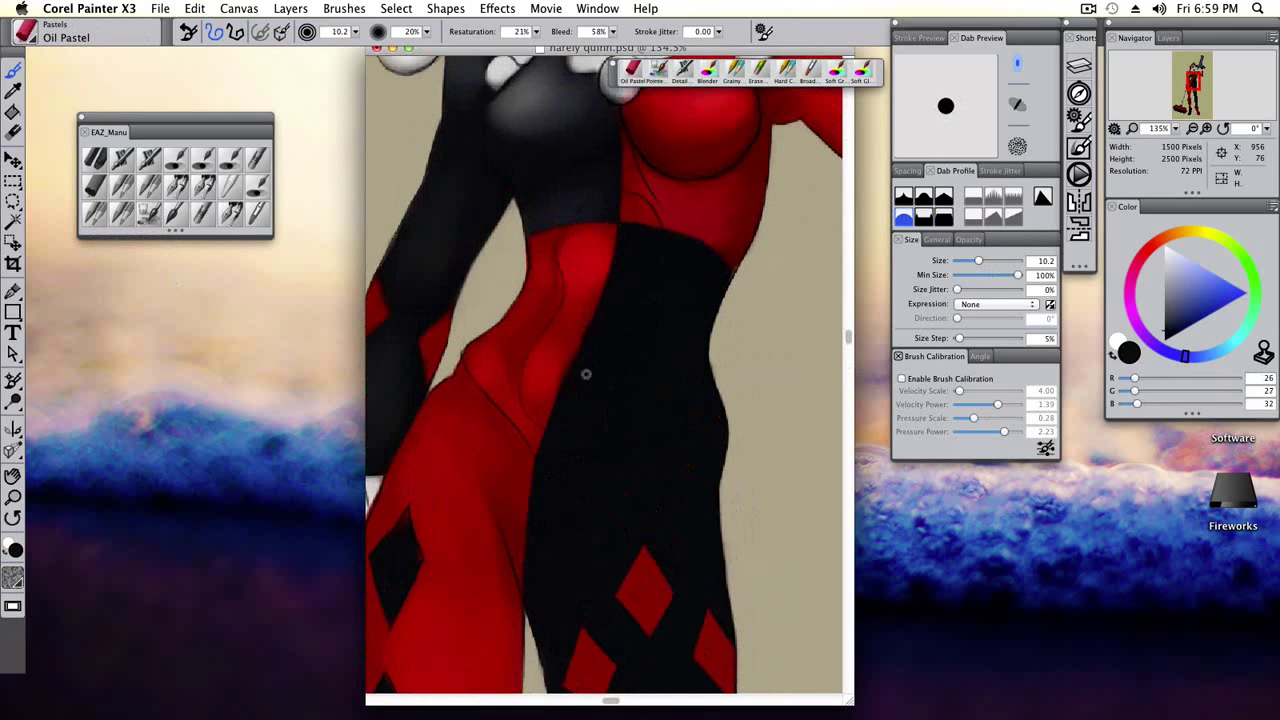
Paint soft dark grey highlights on the black side's hip with Pointed Simple Water, enlarging the brush to 23.3.
key("ctrl+1")
left_click(600, 380, "alt")
left_click_drag(571, 386, 592, 388)
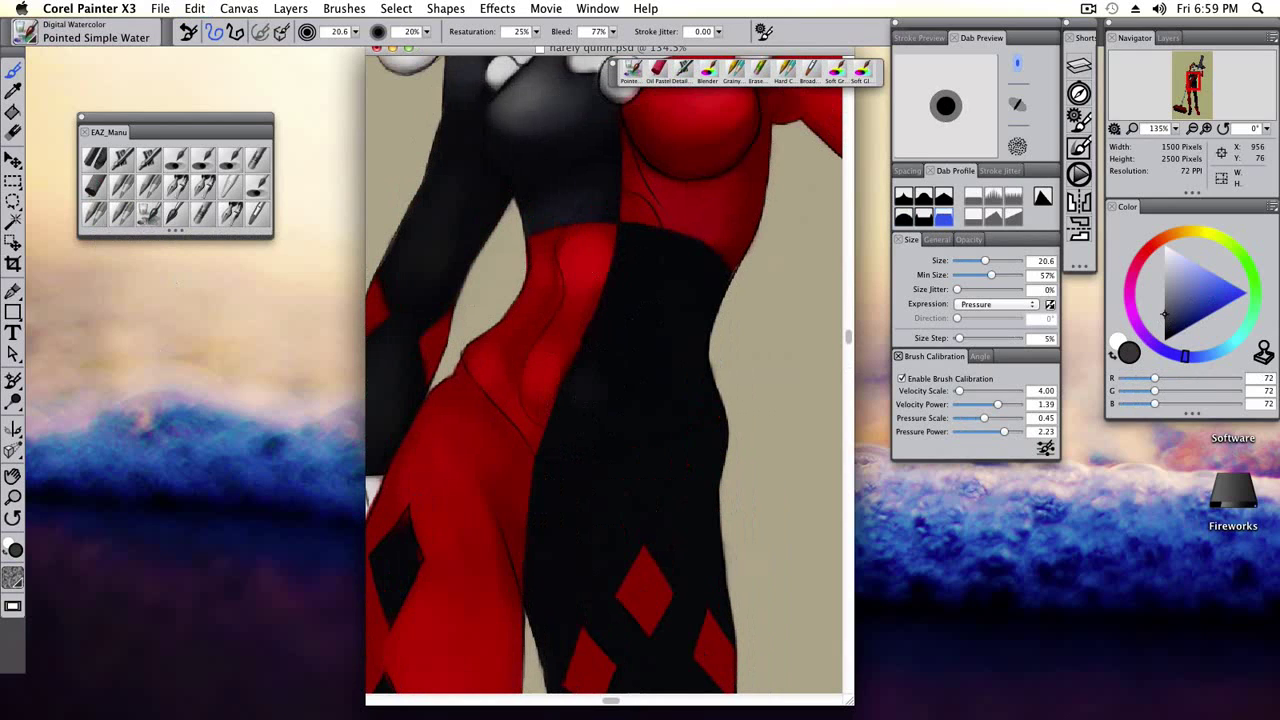
left_click_drag(626, 328, 612, 328)
left_click(916, 171)
left_click(955, 171)
left_click_drag(557, 404, 567, 404)
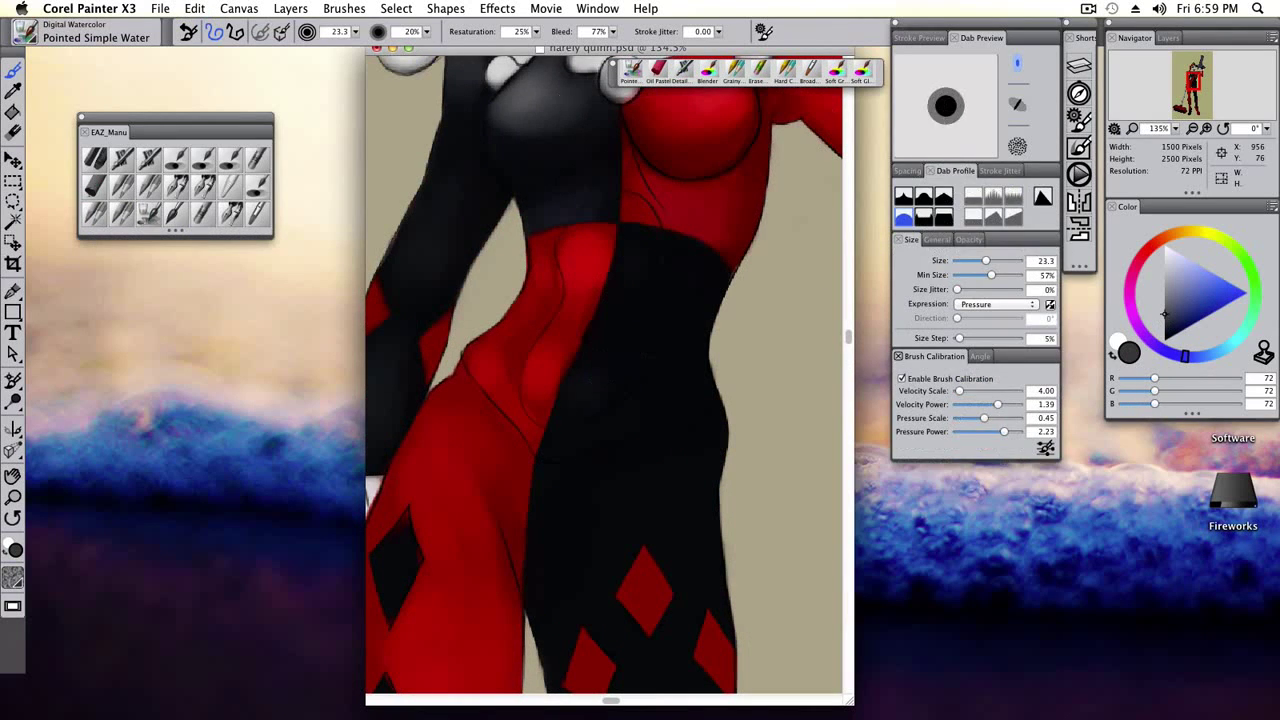
Set the brush opacity to 30% and shade the black waist and hip with sampled dark greys.
key("3")
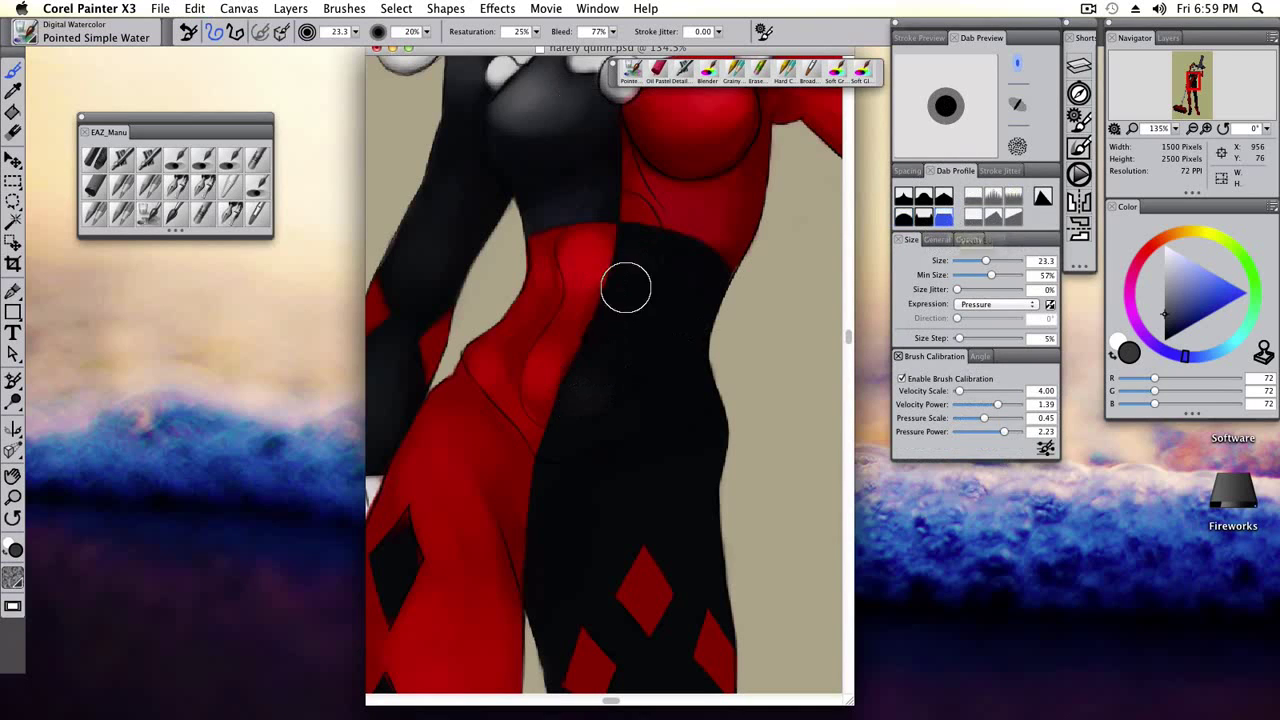
left_click(588, 395, "alt")
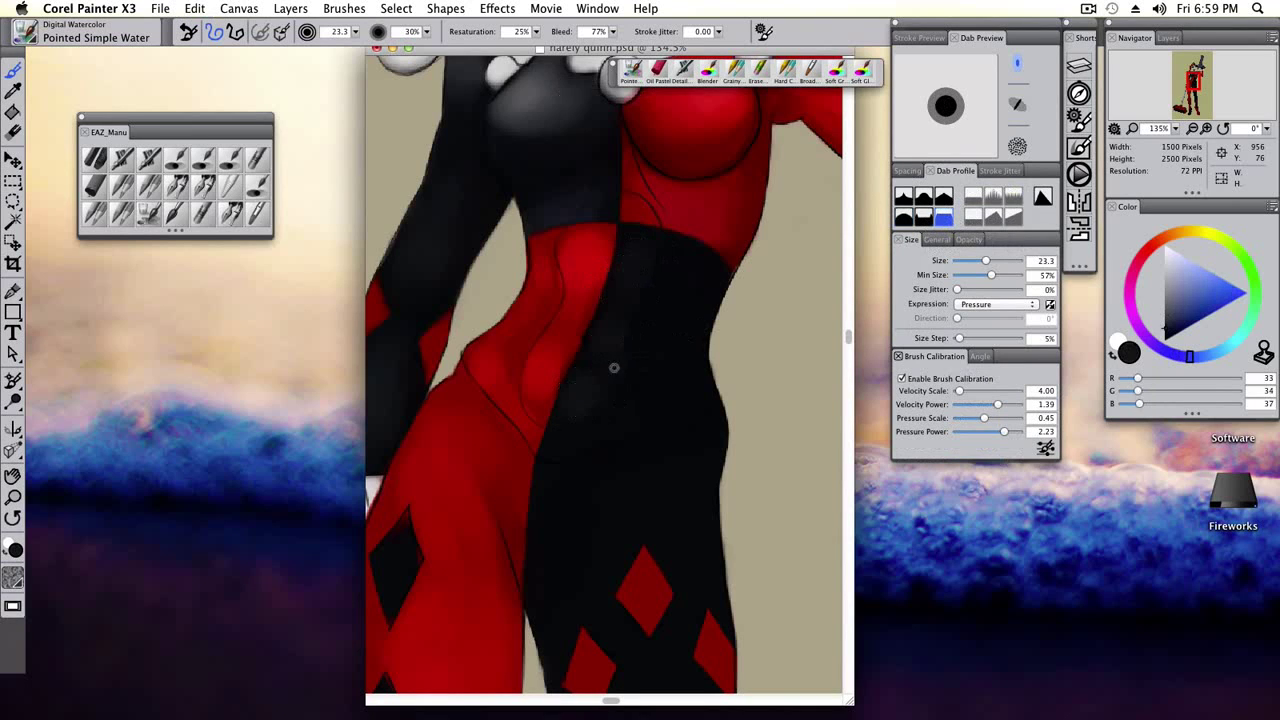
left_click(649, 273, "alt")
left_click(683, 263, "alt")
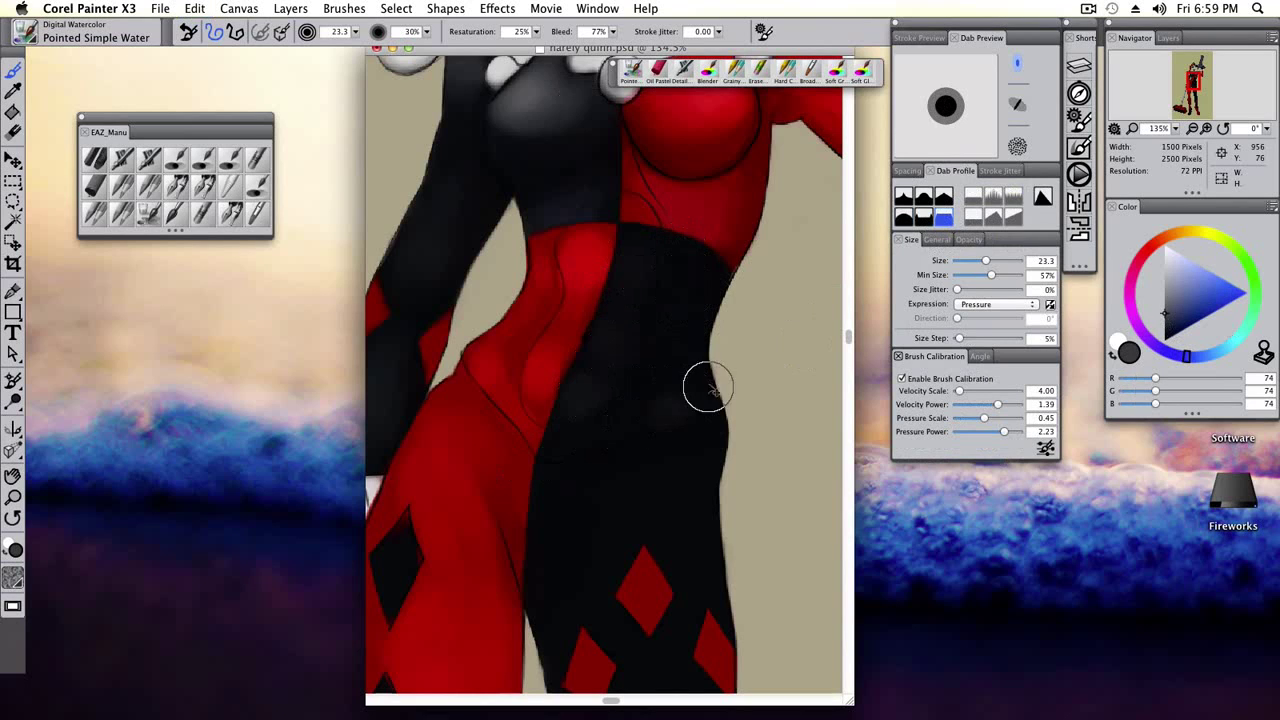
Blend the black hip with the Blender brush at 20.7, and soften it with dark grey Pointed Simple Water at 27.7 and 10% opacity.
key("1")
left_click(257, 212)
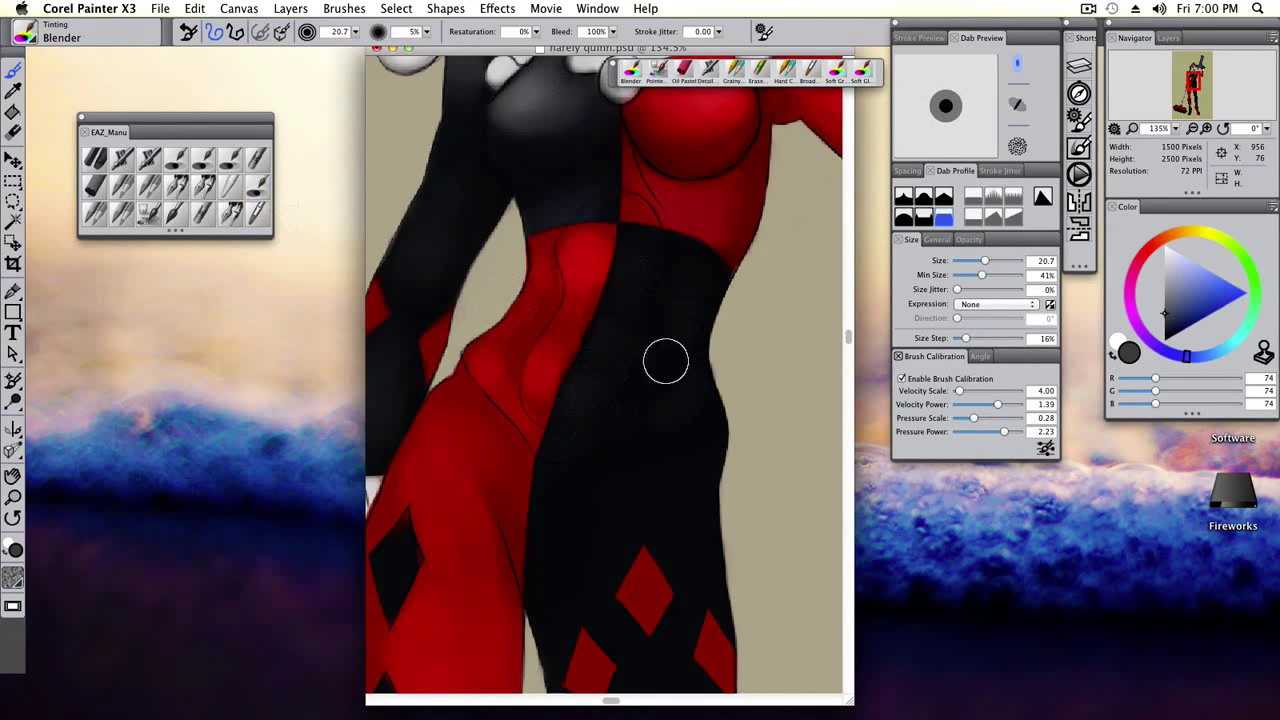
left_click(149, 212)
left_click_drag(1164, 314, 1166, 320)
key("bracketright")
key("super+minus")
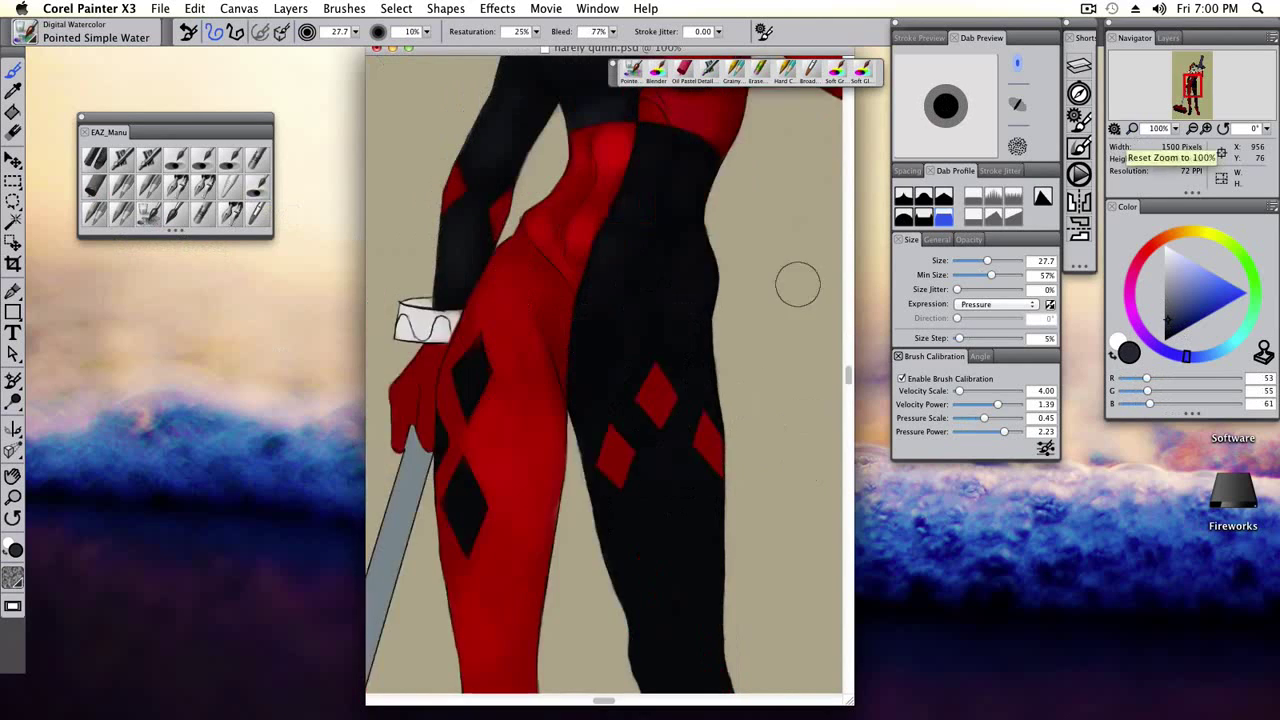
Darken the edge of the black waist with sampled black, using Pointed Simple Water at 26.8.
scroll(797, 283, "up", 5)
left_click(608, 361, "alt")
key("bracketleft")
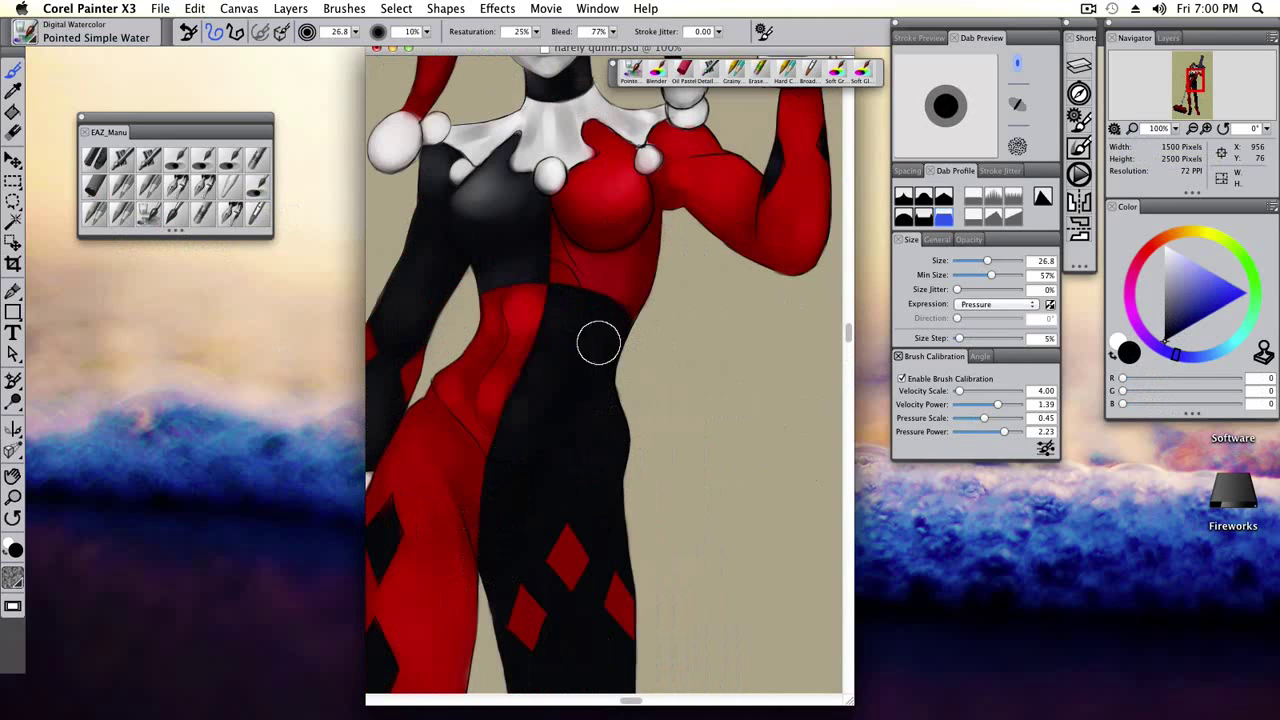
Switch the colour sliders to HSV and highlight the lower black thigh with dark greys, using Pointed Simple Water at 39.8.
left_click(580, 535, "alt")
scroll(600, 375, "down", 5)
key("bracketright")
key("bracketright")
key("bracketright")
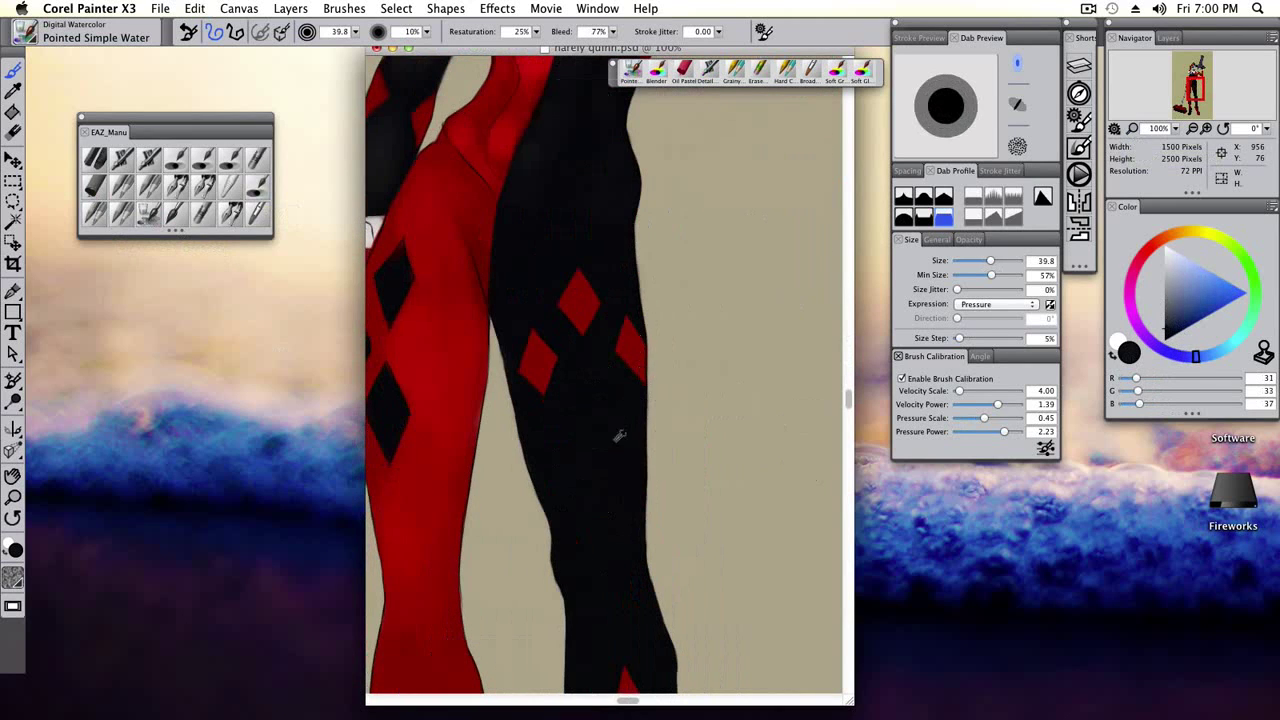
left_click(1272, 206)
left_click(1168, 240)
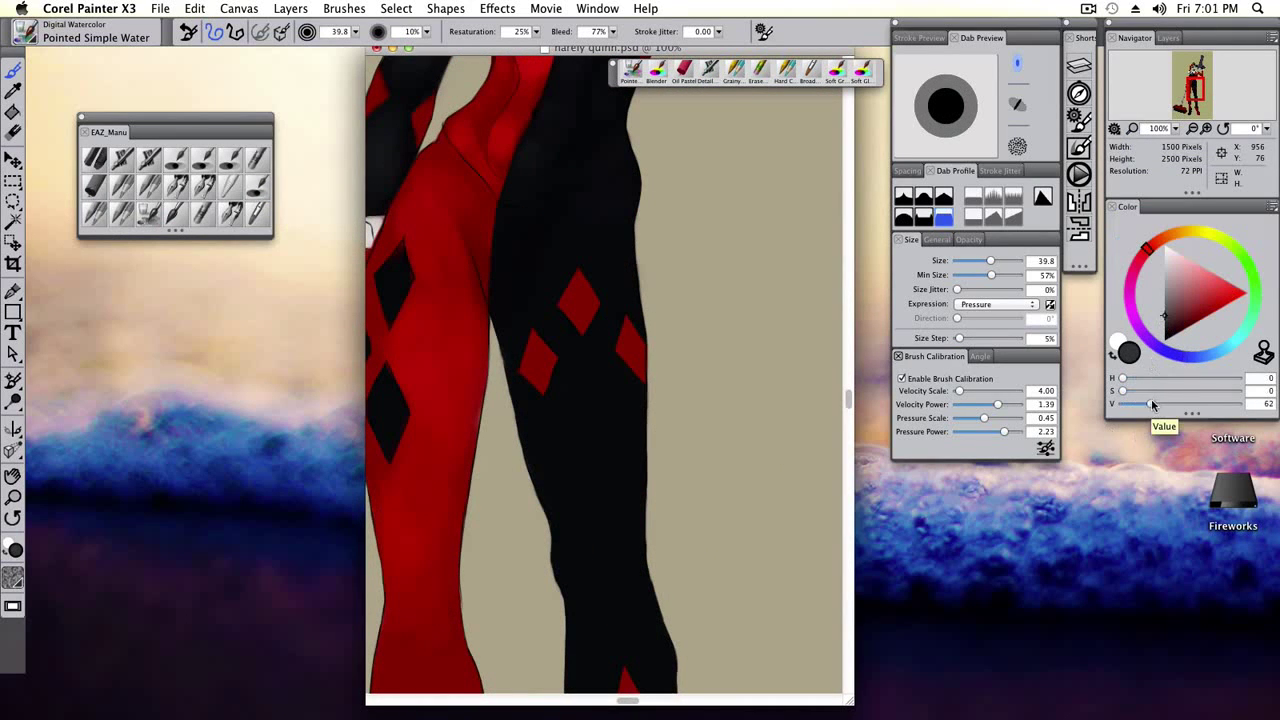
left_click(597, 460, "alt")
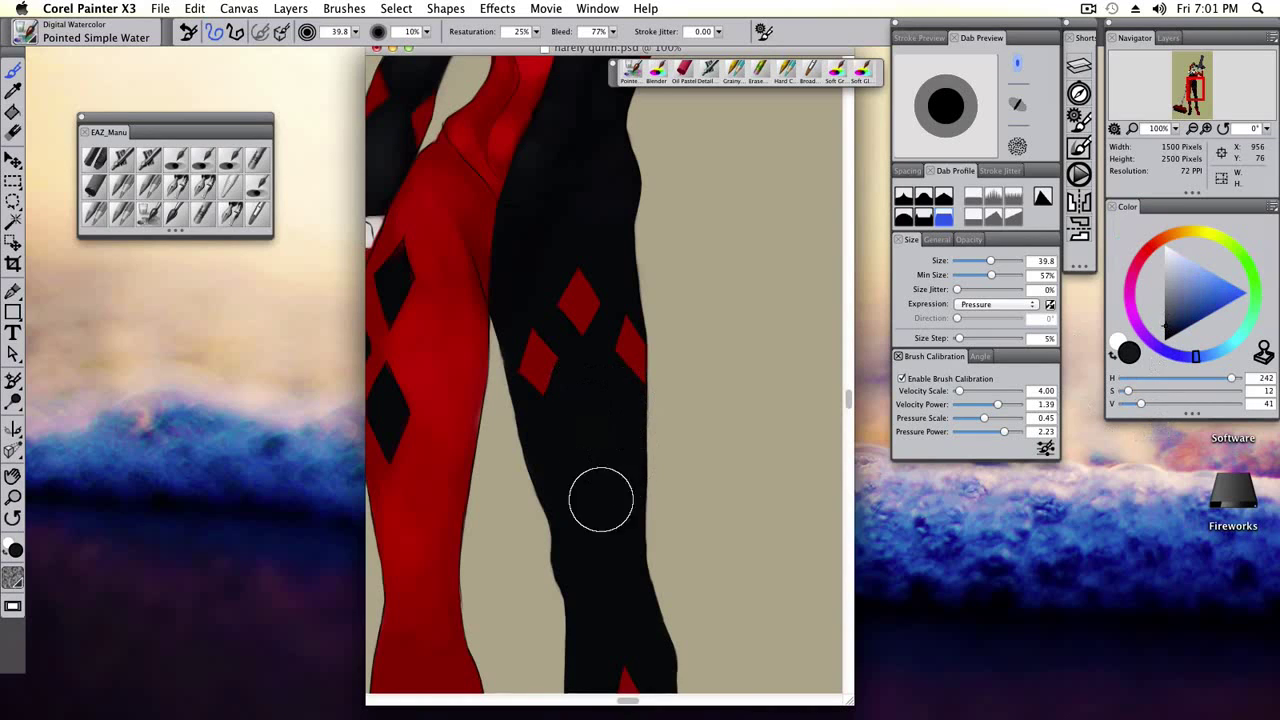
left_click(605, 428, "alt")
left_click(590, 392, "alt")
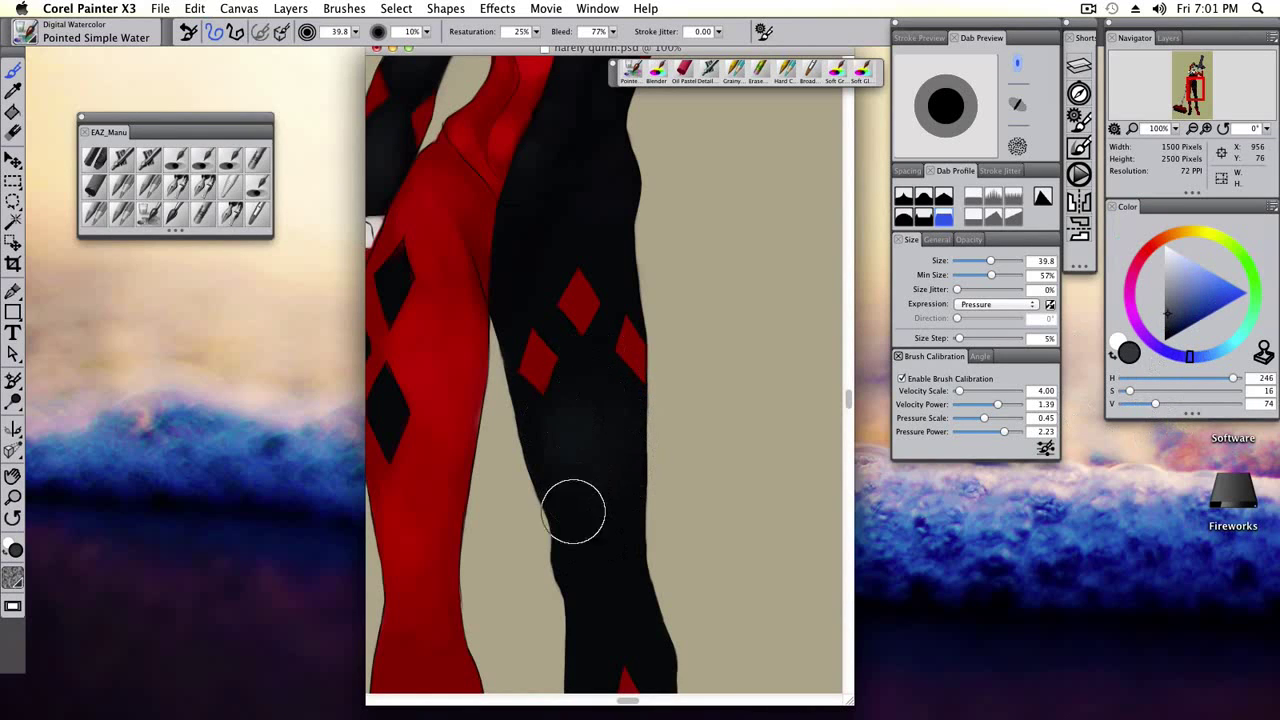
Shade the black leg around the knee and below the red diamonds with sampled near-blacks, setting the brush size to 44.9.
key("bracketleft")
key("bracketleft")
left_click(530, 420, "alt")
left_click(559, 505, "alt")
mouse_move(559, 505)
left_mouse_down()
mouse_move(566, 466)
mouse_move(606, 540)
left_mouse_up()
left_click(1118, 401)
mouse_move(616, 512)
left_mouse_down()
mouse_move(593, 490)
mouse_move(554, 520)
left_mouse_up()
left_click(595, 441, "alt")
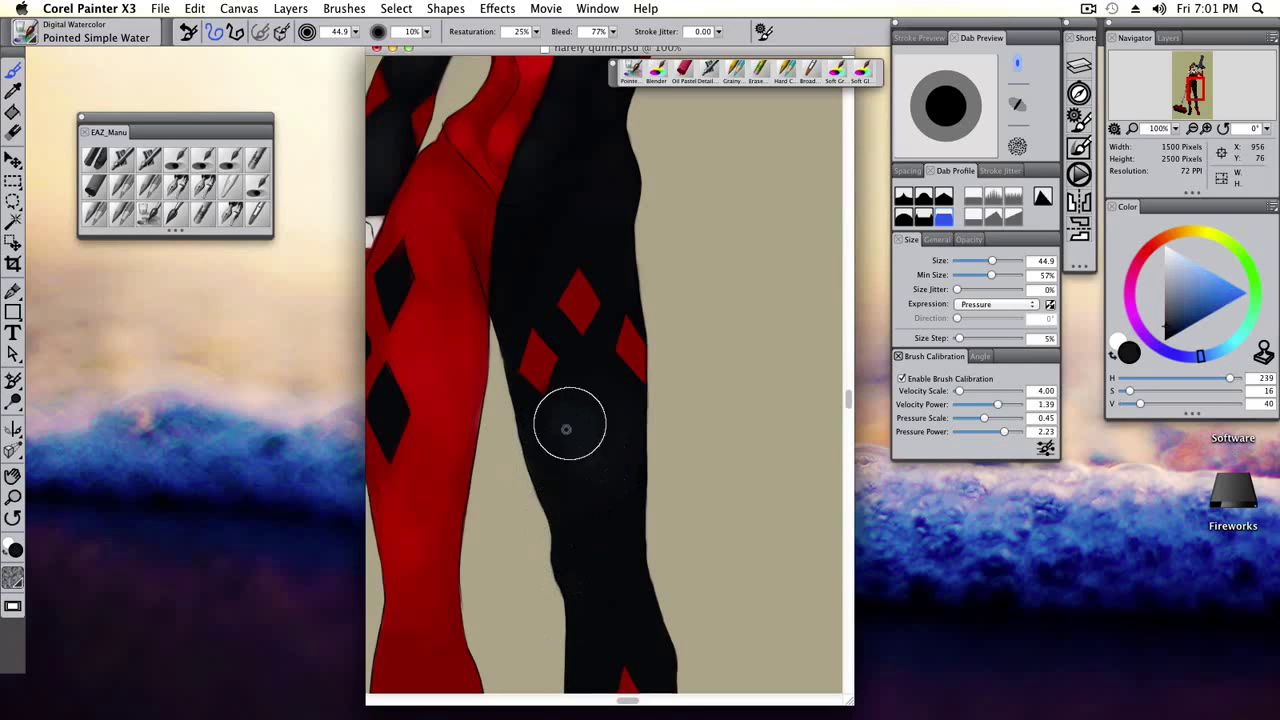
Highlight the upper black thigh with dark grey of value 85 at size 27.2, and smooth it with the Blender brush at 29.8.
mouse_move(579, 216)
left_mouse_down()
mouse_move(569, 246)
mouse_move(526, 266)
mouse_move(566, 209)
mouse_move(564, 231)
left_mouse_up()
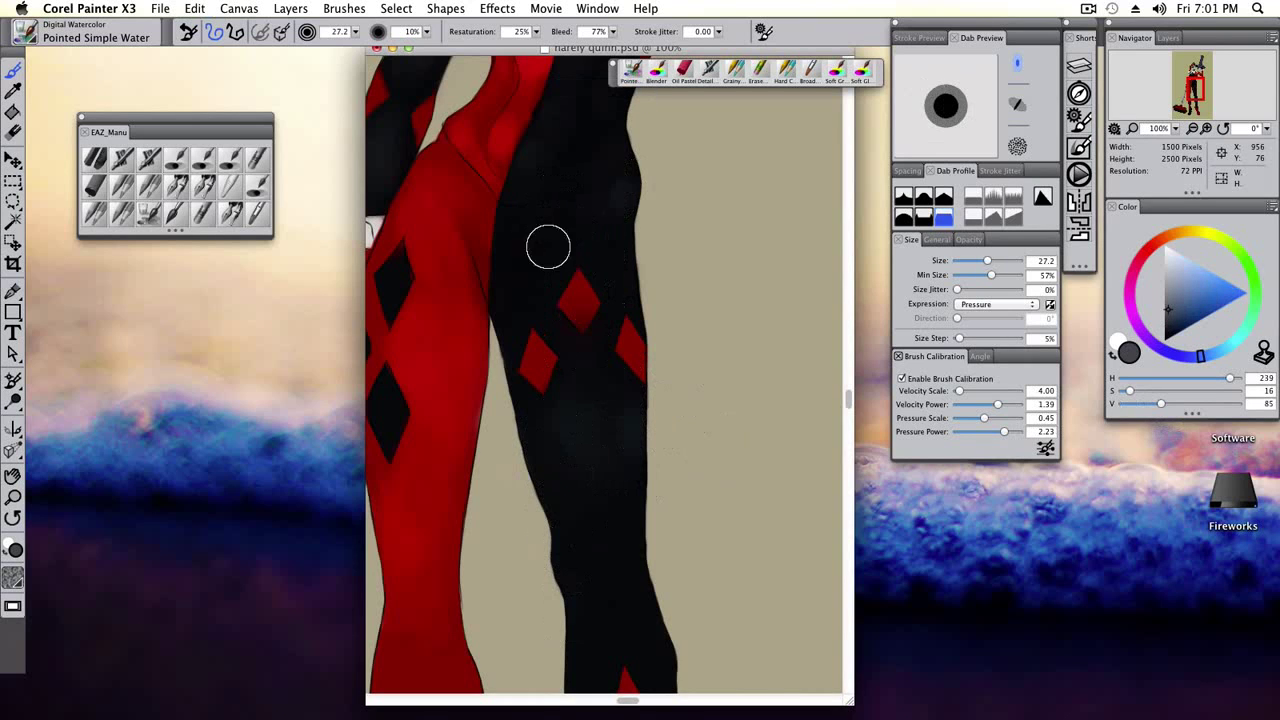
scroll(571, 309, "up", 3)
left_click(256, 213)
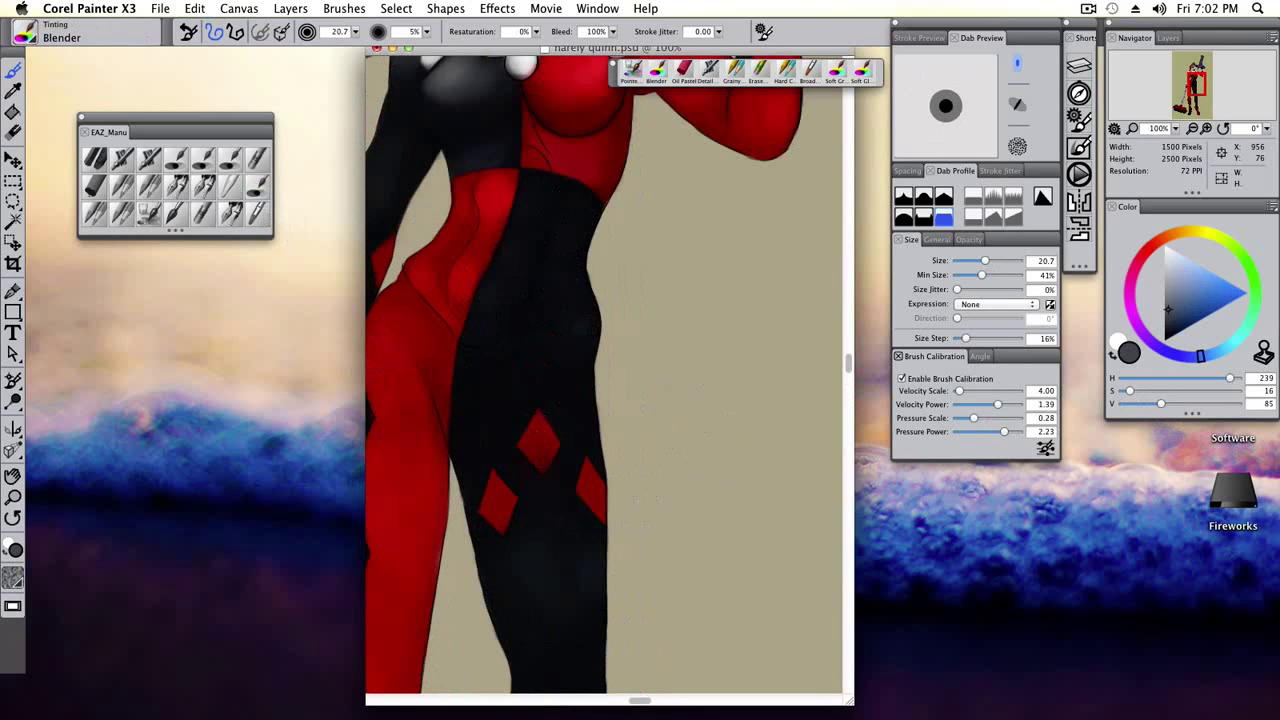
scroll(533, 541, "down", 2)
scroll(543, 598, "down", 4)
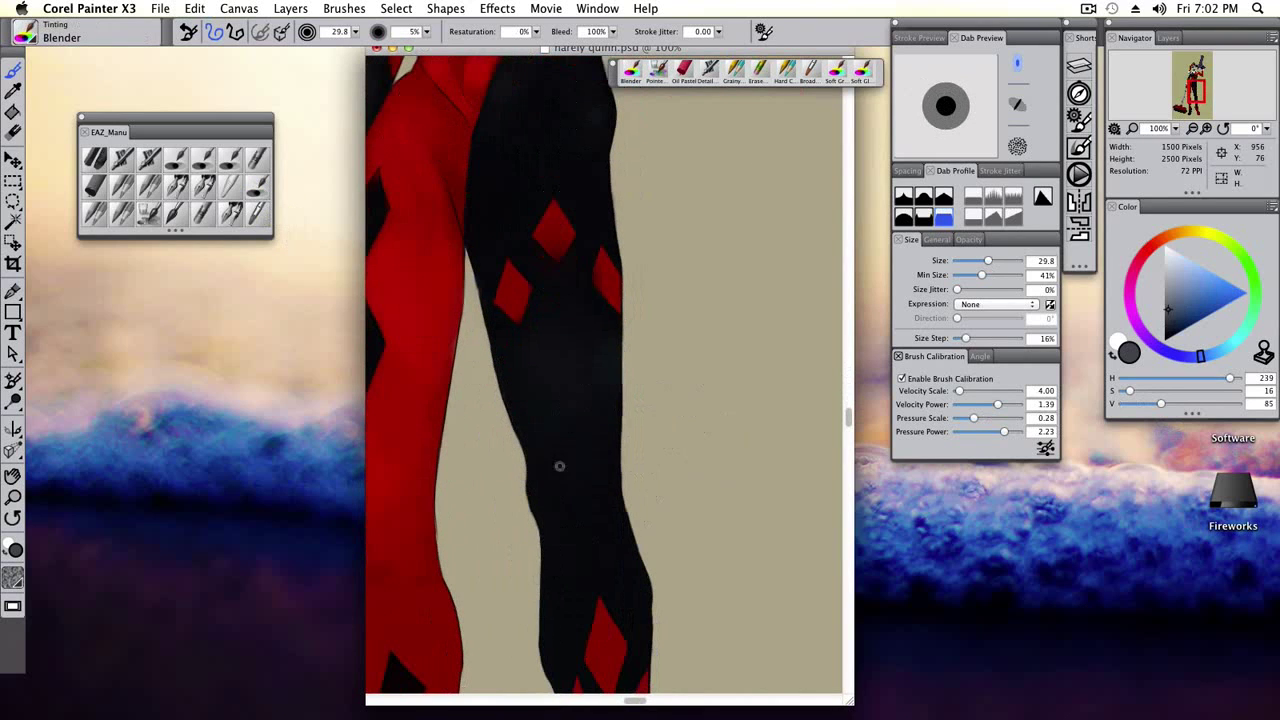
scroll(530, 144, "up", 4)
Clean up the thigh's red diamonds with near-black Detail Airbrush at 10.7 and sampled dark red Oil Pastel at 6.6.
left_click(122, 186)
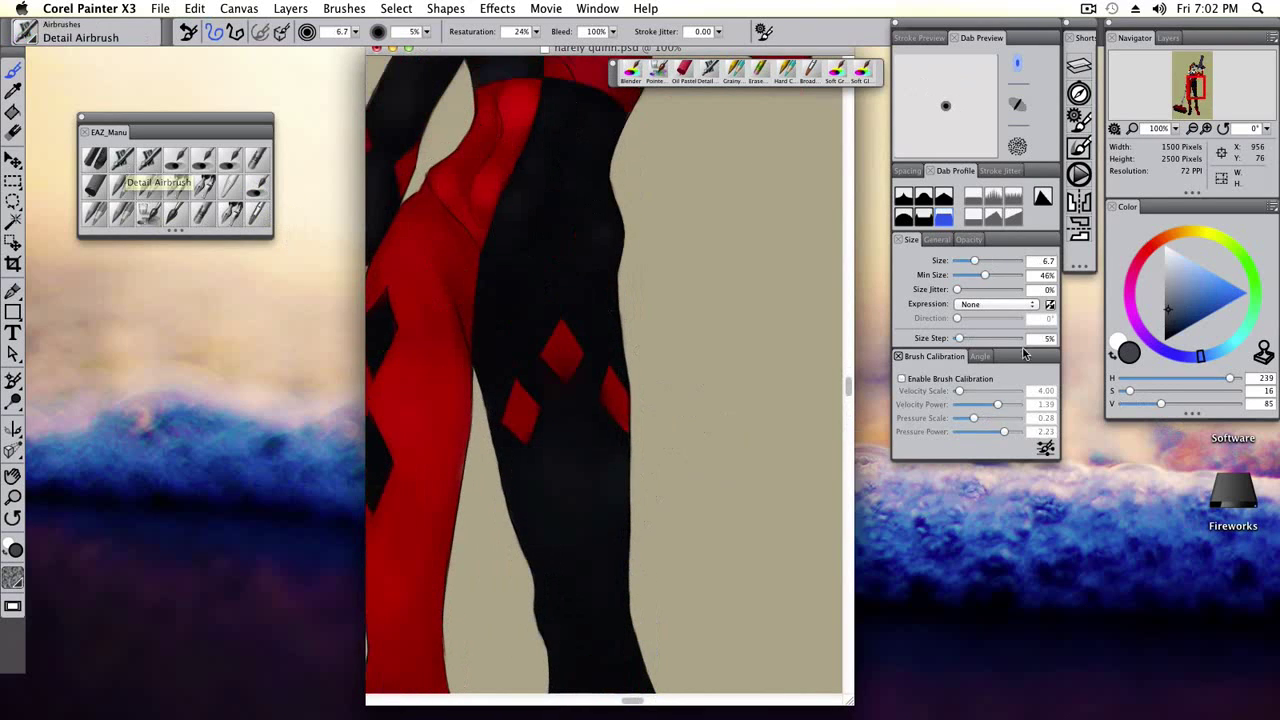
left_click(1206, 128)
left_click(553, 357, "alt")
left_click_drag(553, 357, 494, 354)
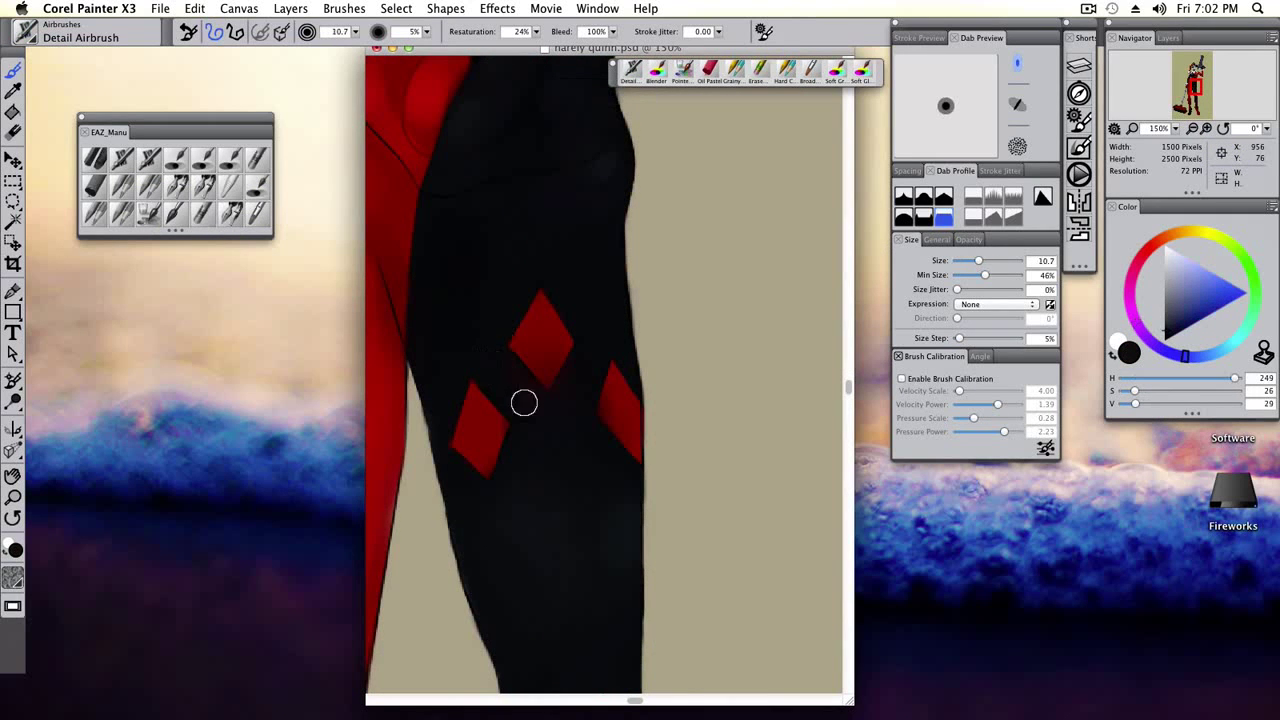
left_click(96, 186)
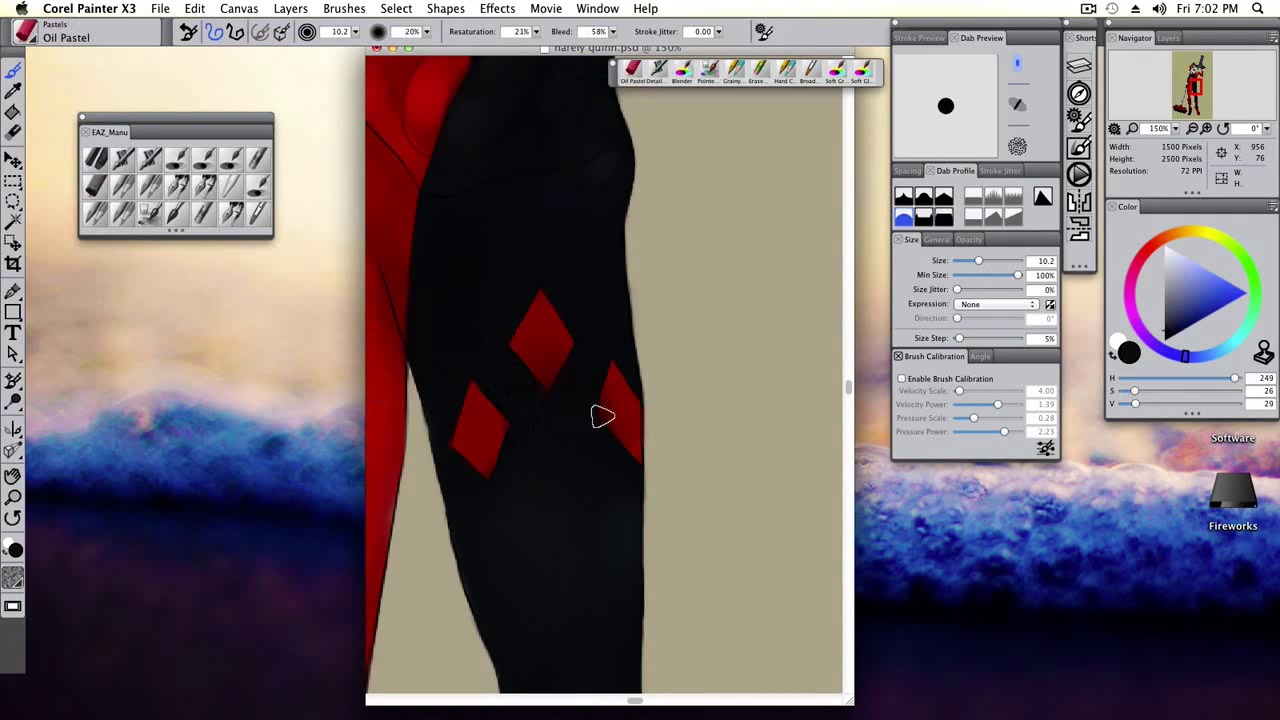
left_click(617, 424, "alt")
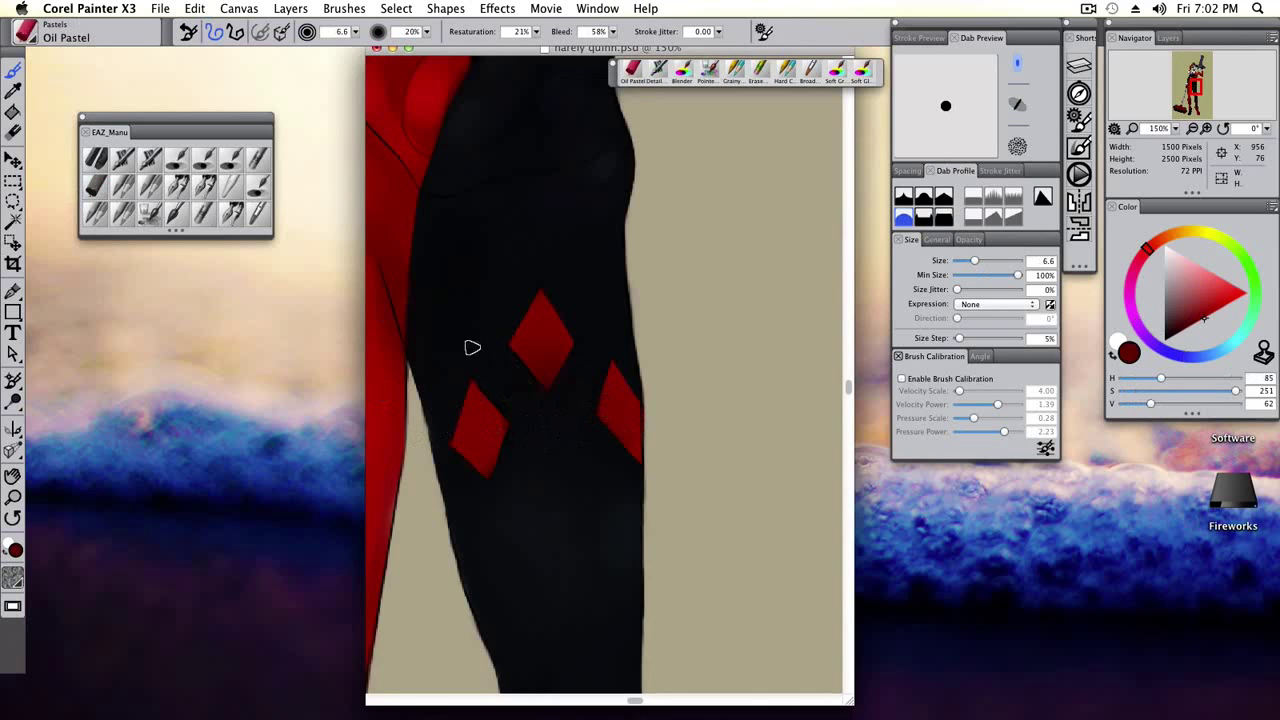
Try painting sampled near-black over the black leg with Oil Pastel at 37.7, and undo the last three changes.
key("super+0")
left_click(547, 325, "super")
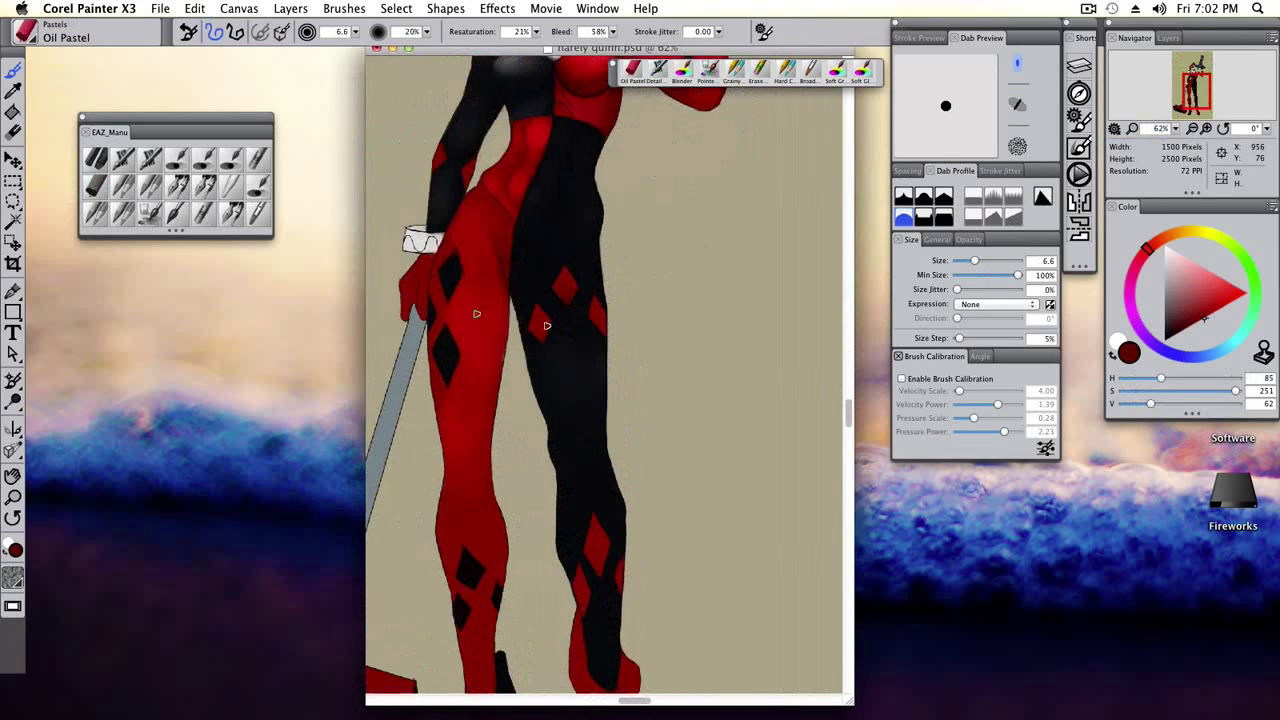
left_click(547, 325, "alt")
left_click_drag(547, 325, 570, 328)
left_click(615, 482, "alt")
key("super+z")
key("super+z")
key("super+z")
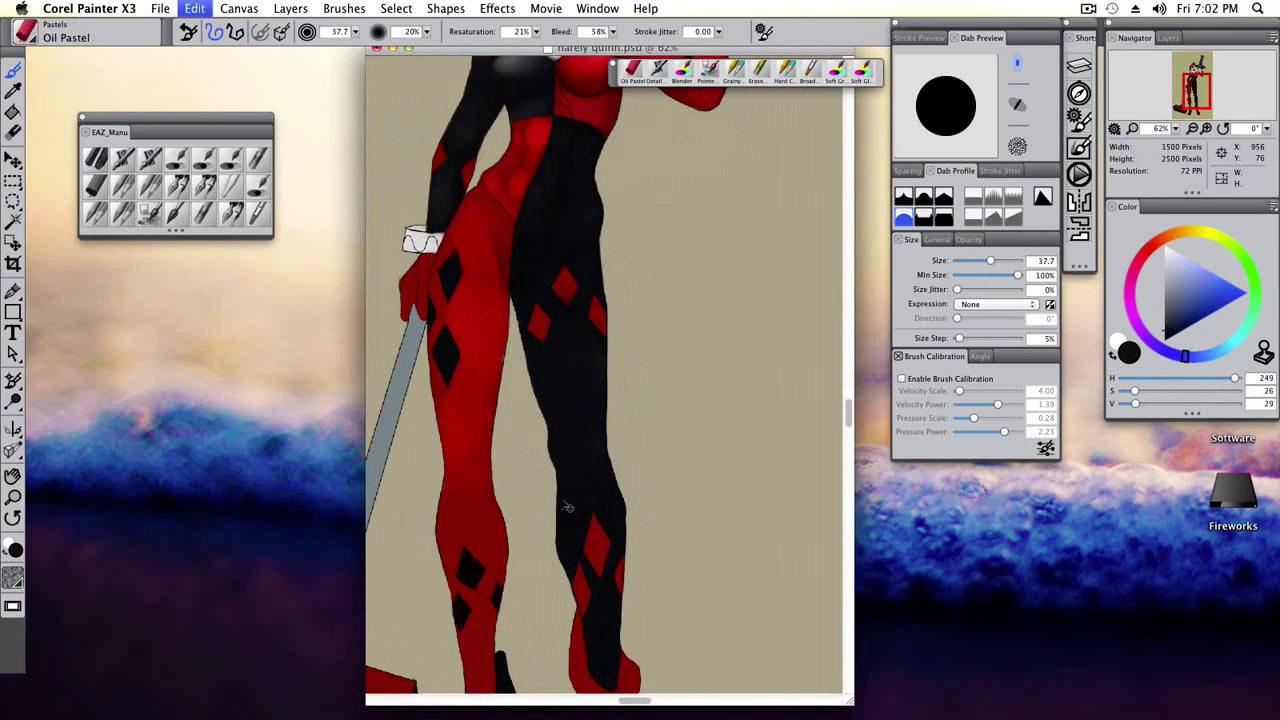
Paint over the highlights on the black thigh with sampled near-black, using Oil Pastel at 21.7.
left_click(576, 436, "alt")
left_click_drag(560, 340, 567, 351)
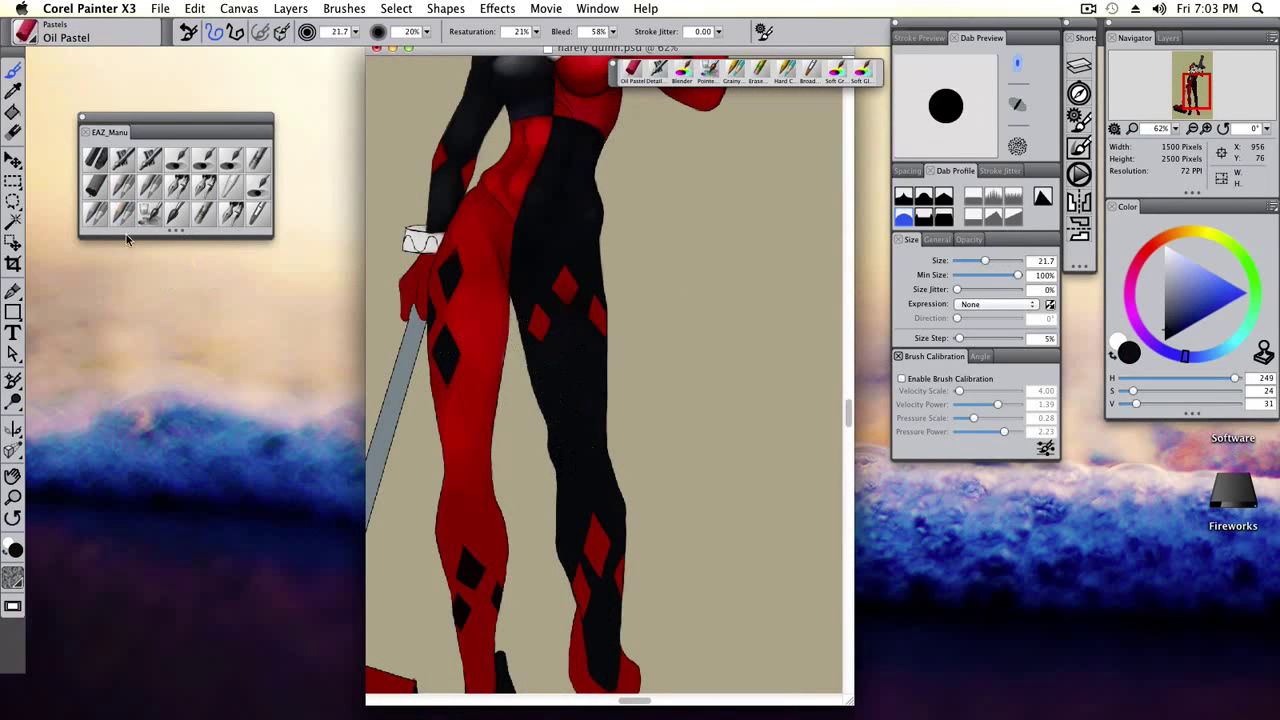
Repaint soft thigh highlights at colour value 58 with Pointed Simple Water at 31.3 and 20% opacity, and smooth them with Blender and Just Add Water.
left_click(150, 212)
left_click_drag(1136, 403, 1150, 405)
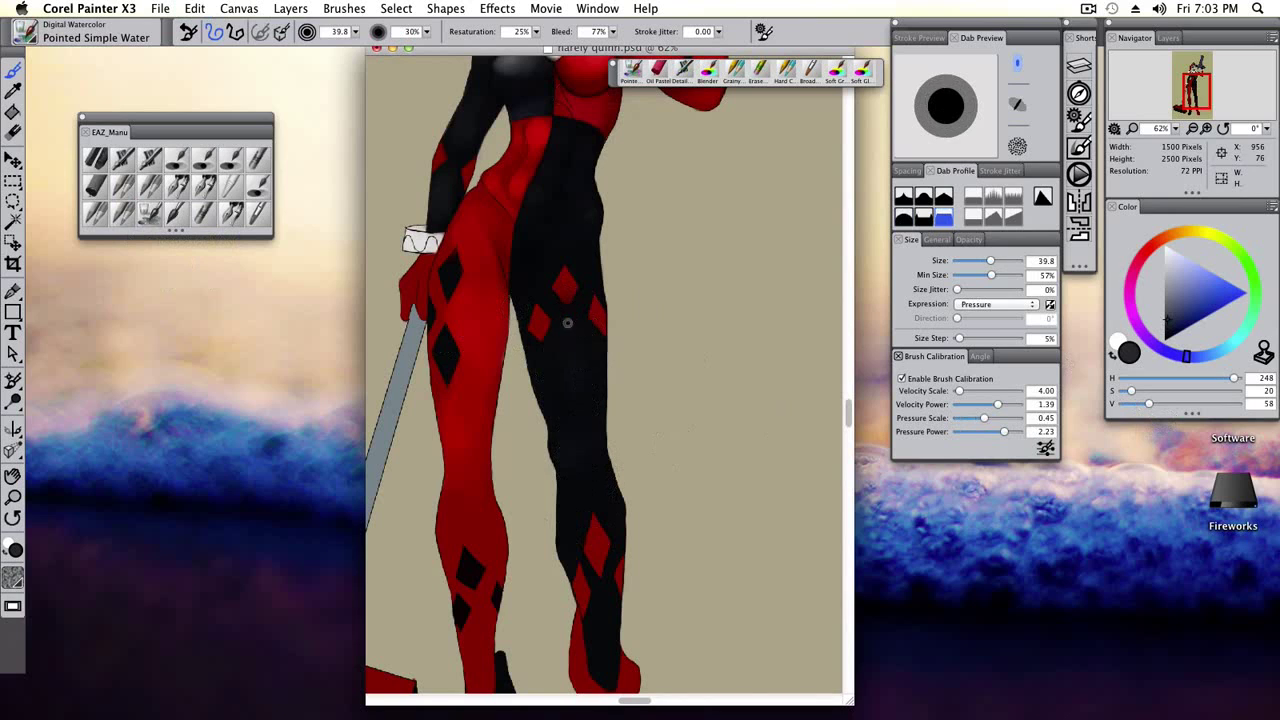
key("bracketleft")
key("bracketleft")
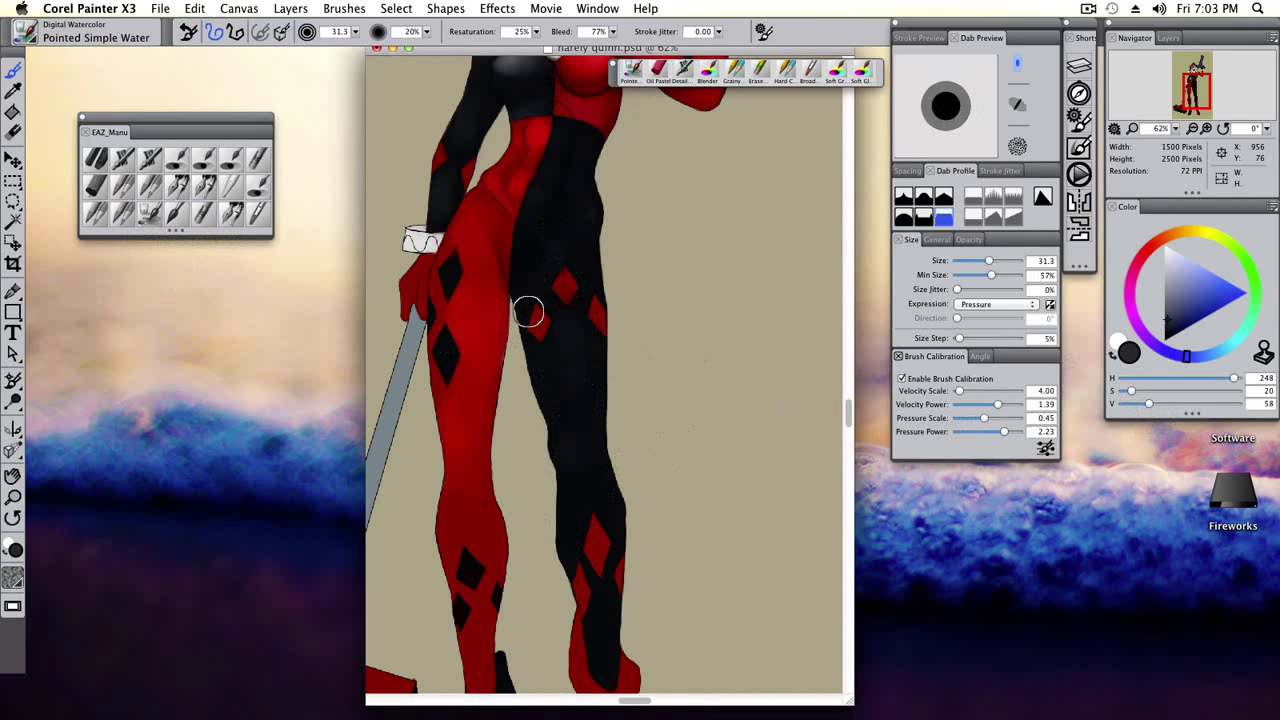
left_click(257, 187)
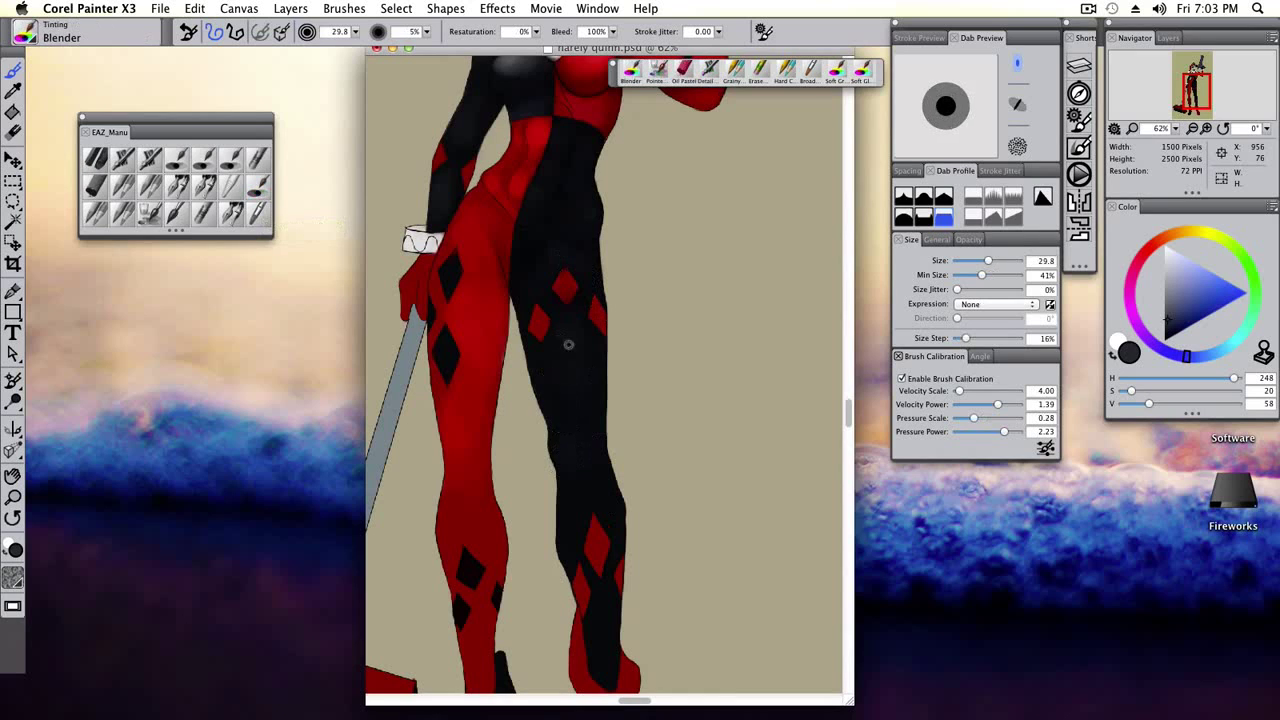
left_click(228, 188)
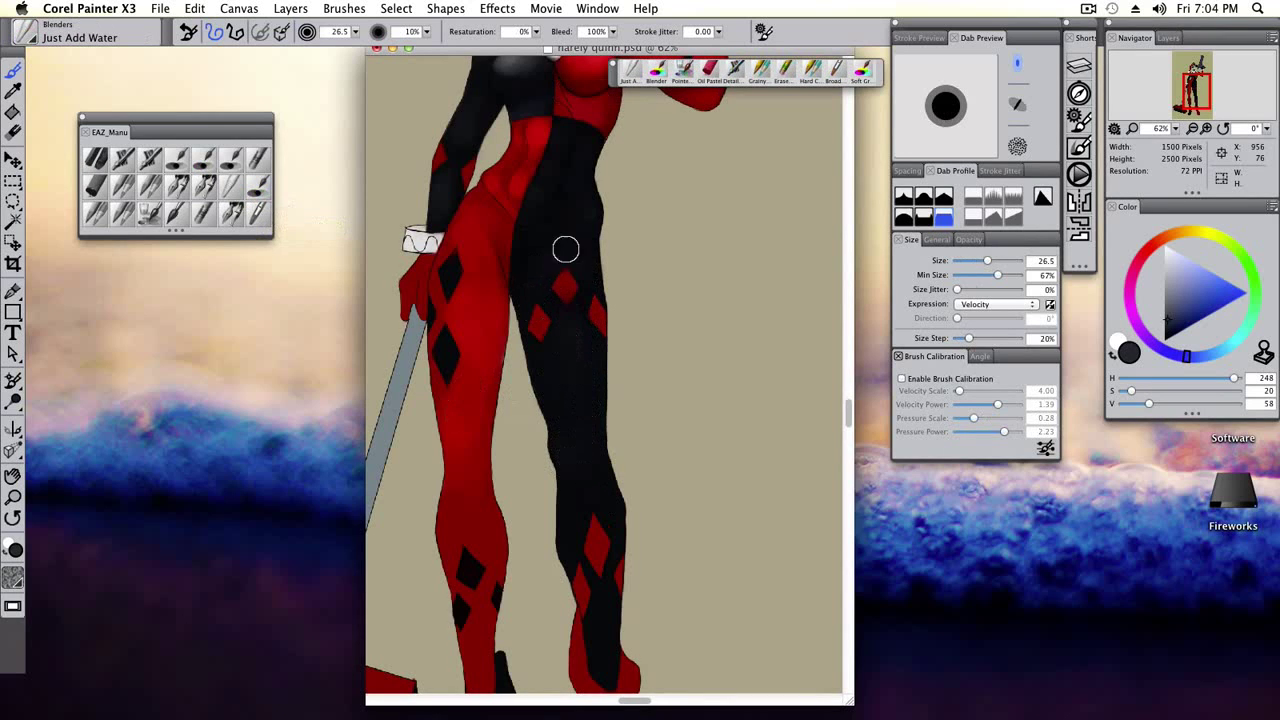
Highlight the black knee and calf with dark grey Pointed Simple Water at about 21, and blend them with Just Add Water.
scroll(561, 265, "down", 5)
left_click(152, 212)
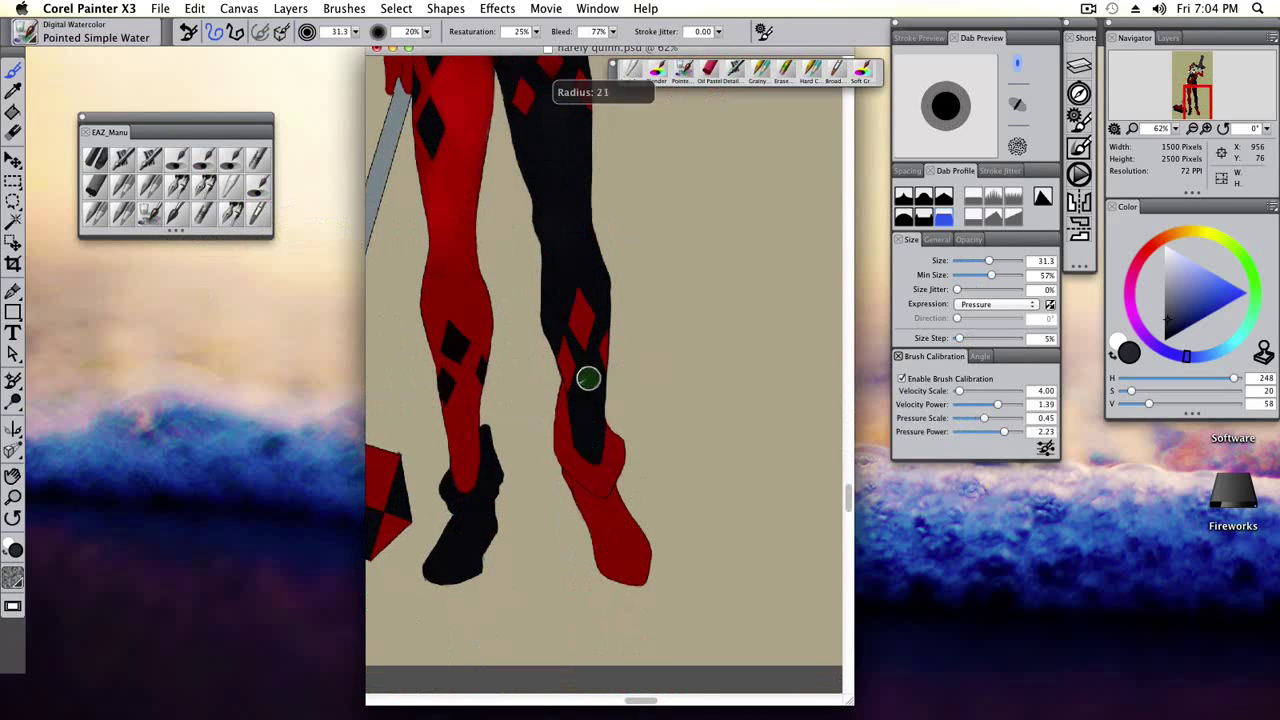
key("bracketleft")
key("bracketleft")
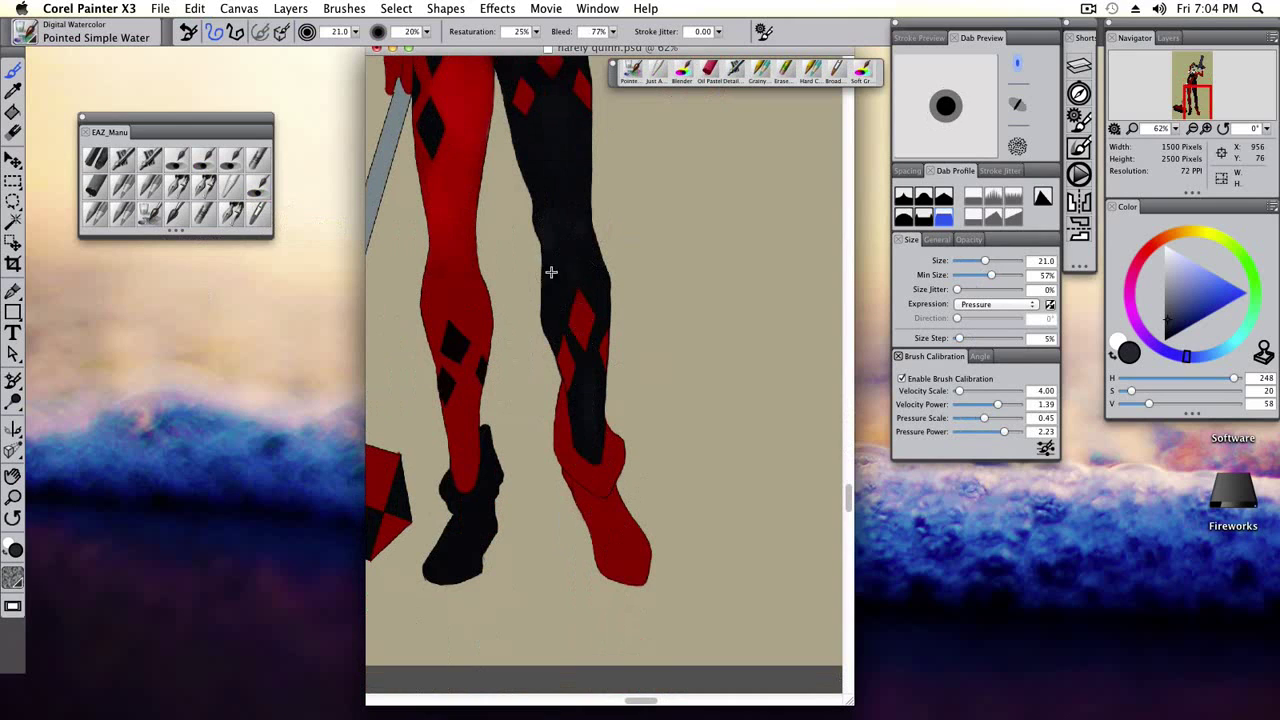
key("bracketright")
left_click(254, 184)
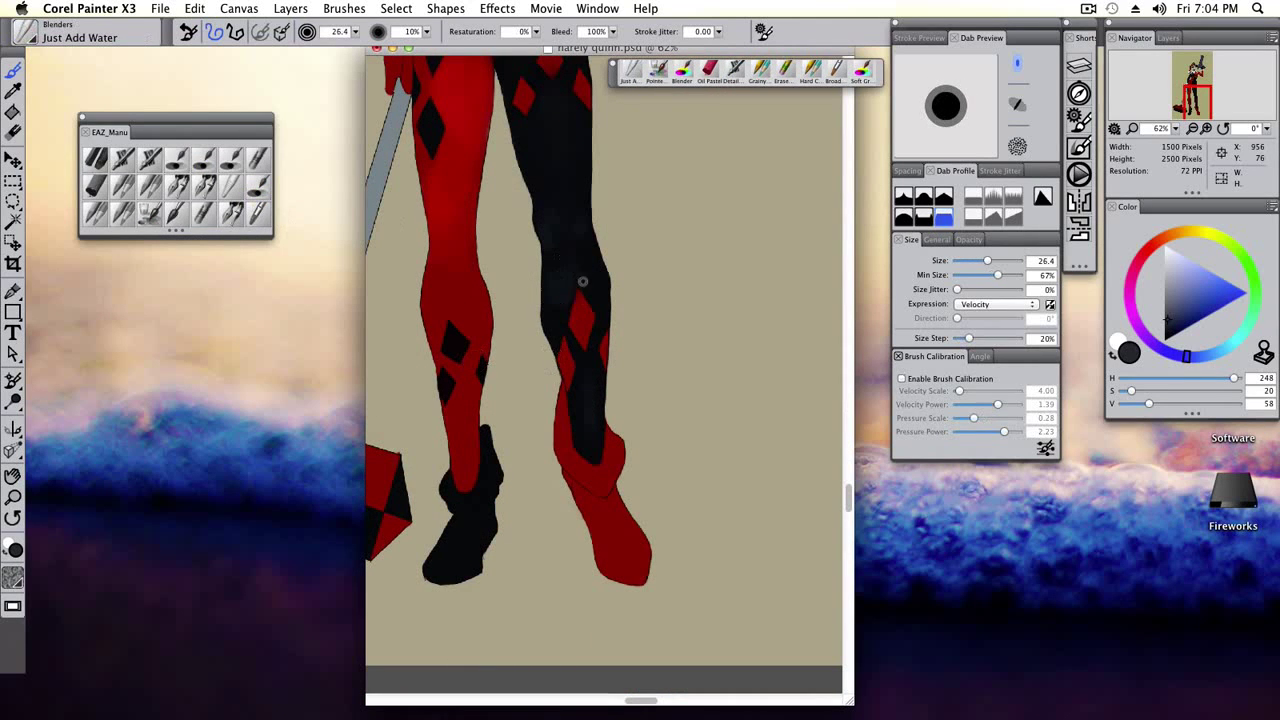
key("bracketleft")
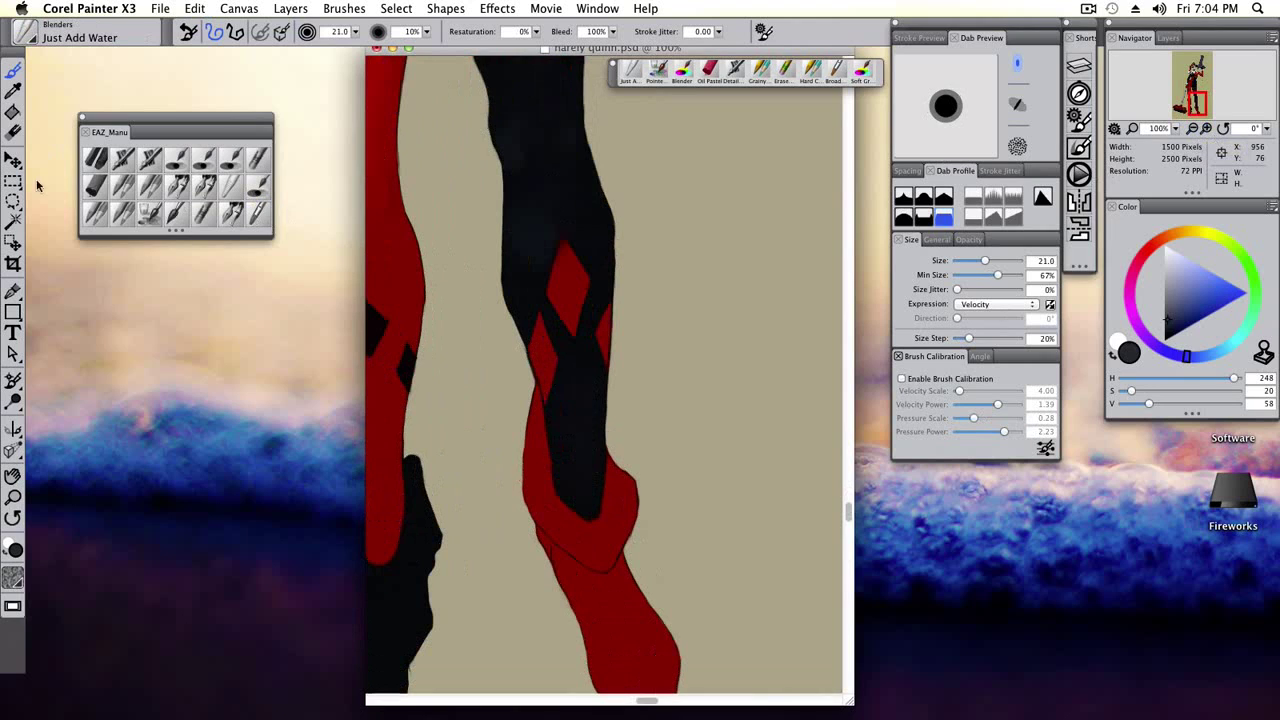
Touch up the lower red diamonds with dark red Oil Pastel at 5.0, and shade the red calf's black diamonds with Pointed Simple Water at 13.5.
key("bracketleft")
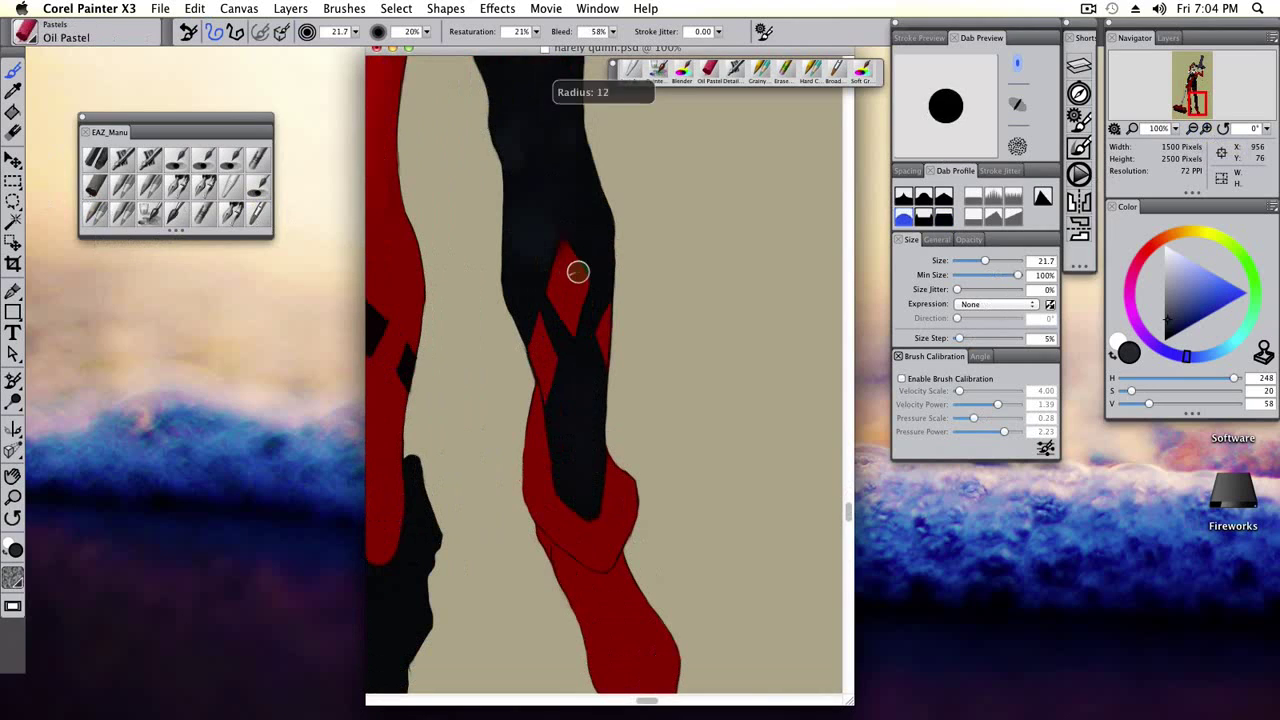
scroll(567, 320, "left", 5)
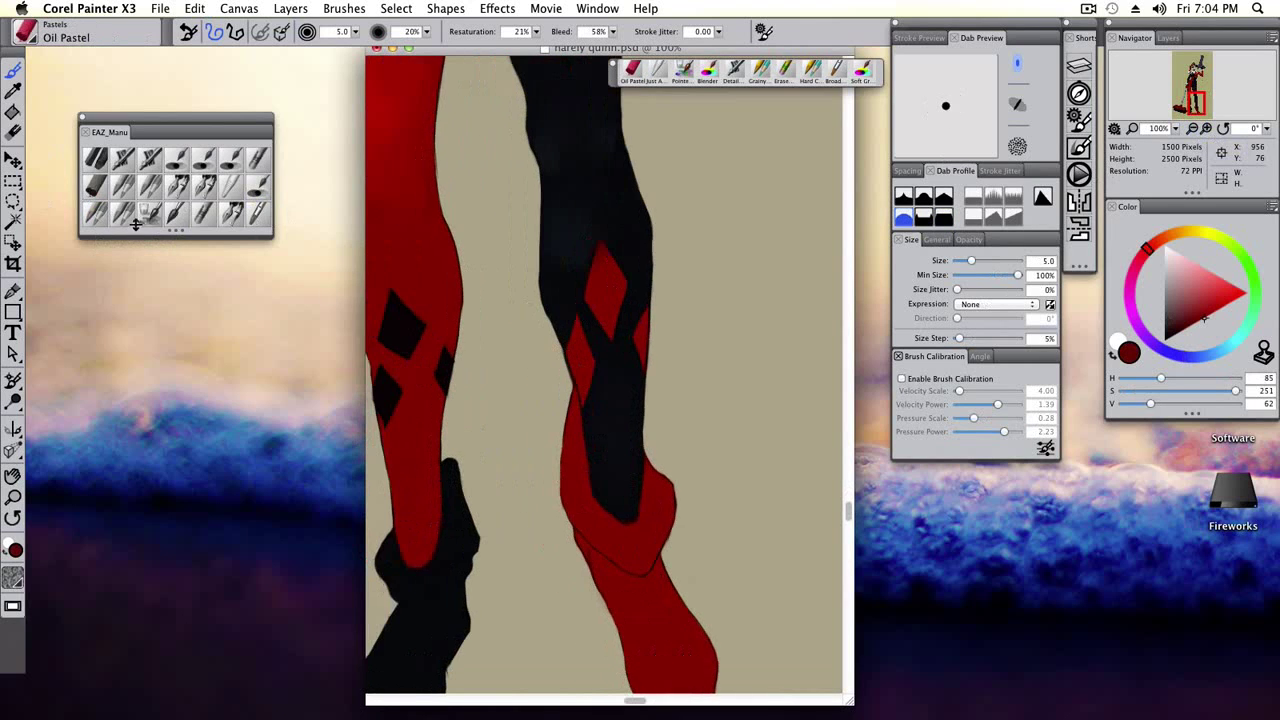
left_click(150, 212)
left_click(491, 365, "alt")
mouse_move(491, 365)
left_mouse_down()
mouse_move(465, 335)
mouse_move(455, 370)
left_mouse_up()
key("bracketleft")
key("bracketleft")
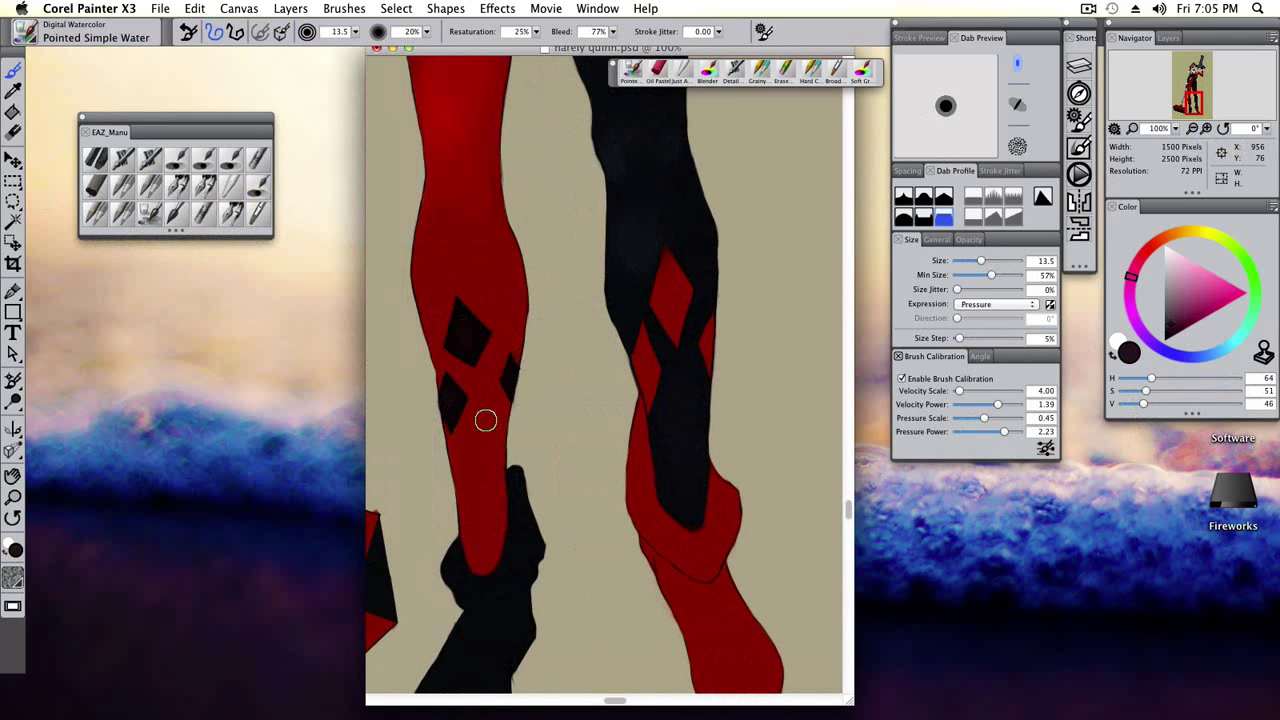
Shade the red calf and ankle with sampled reds, using Pointed Simple Water at 26.6 and 20% opacity.
scroll(485, 420, "up", 3)
left_click(497, 451, "alt")
key("bracketright")
key("bracketright")
left_click(463, 294, "alt")
left_click_drag(463, 294, 437, 300)
left_click_drag(513, 397, 513, 377)
left_click(485, 348, "alt")
scroll(490, 385, "down", 3)
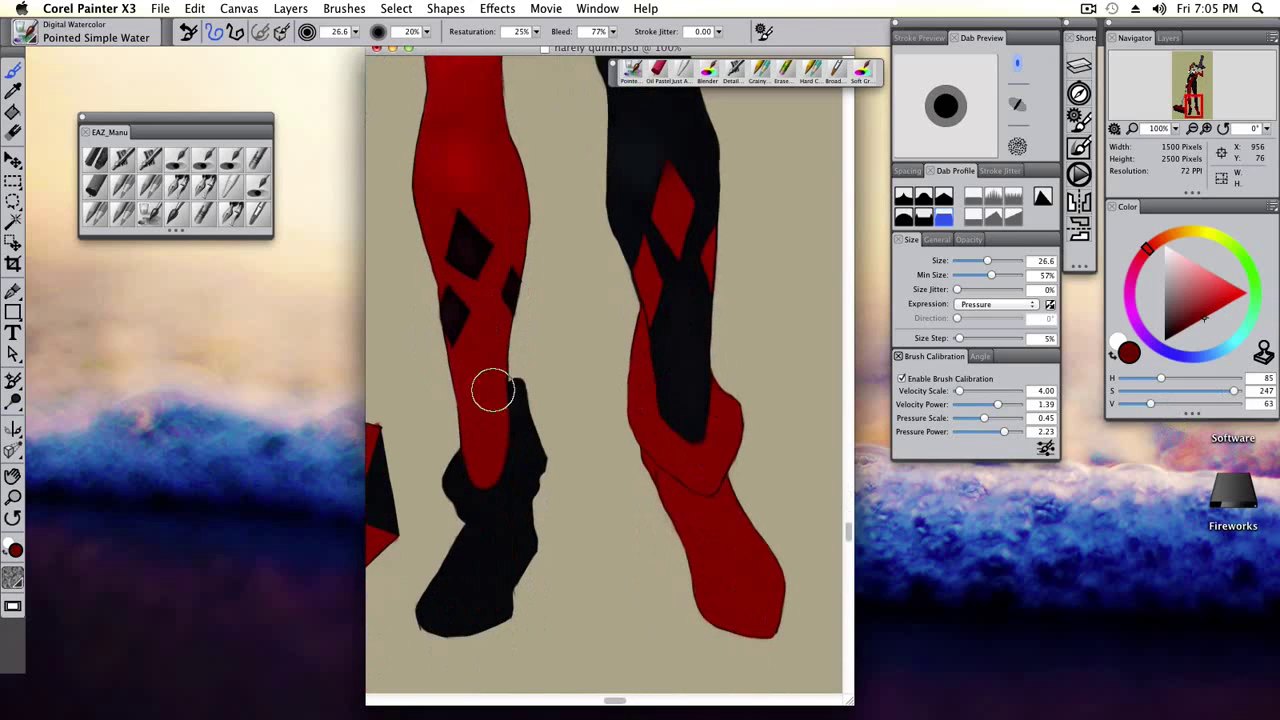
Darken the red leg around the knee and lower thigh with dark red of value 44.
scroll(485, 400, "up", 6)
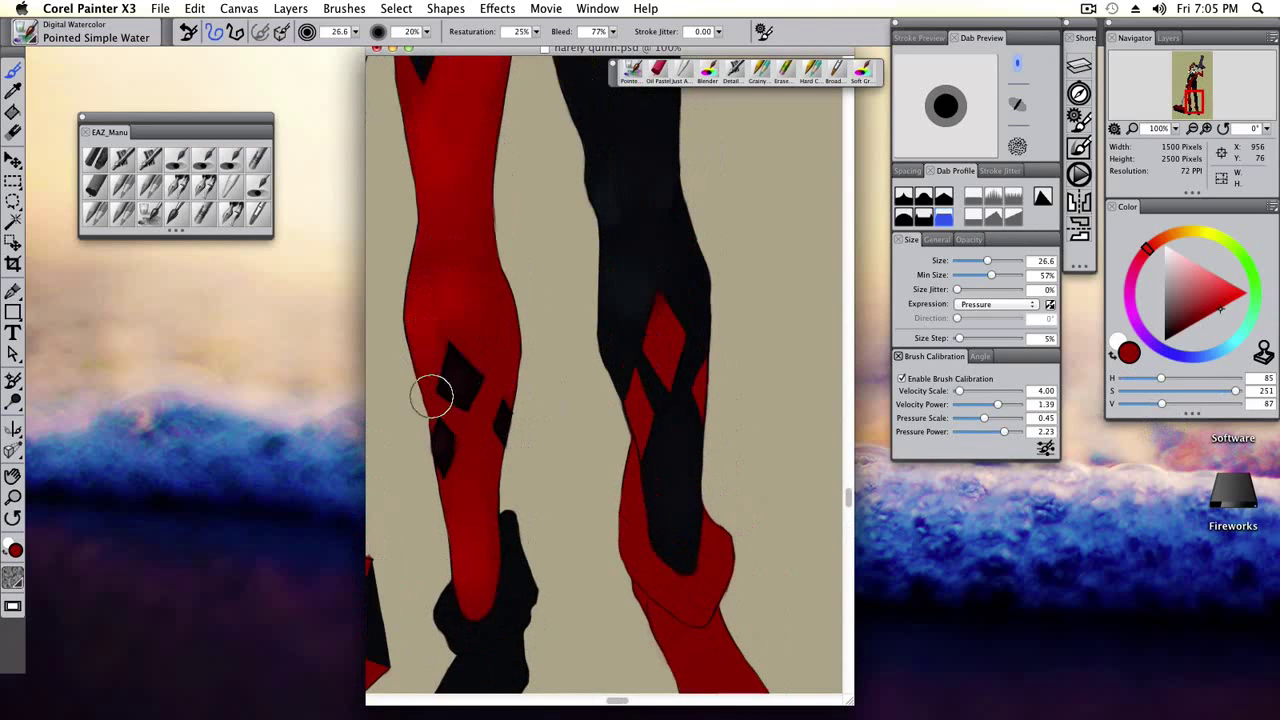
left_click_drag(1161, 404, 1142, 404)
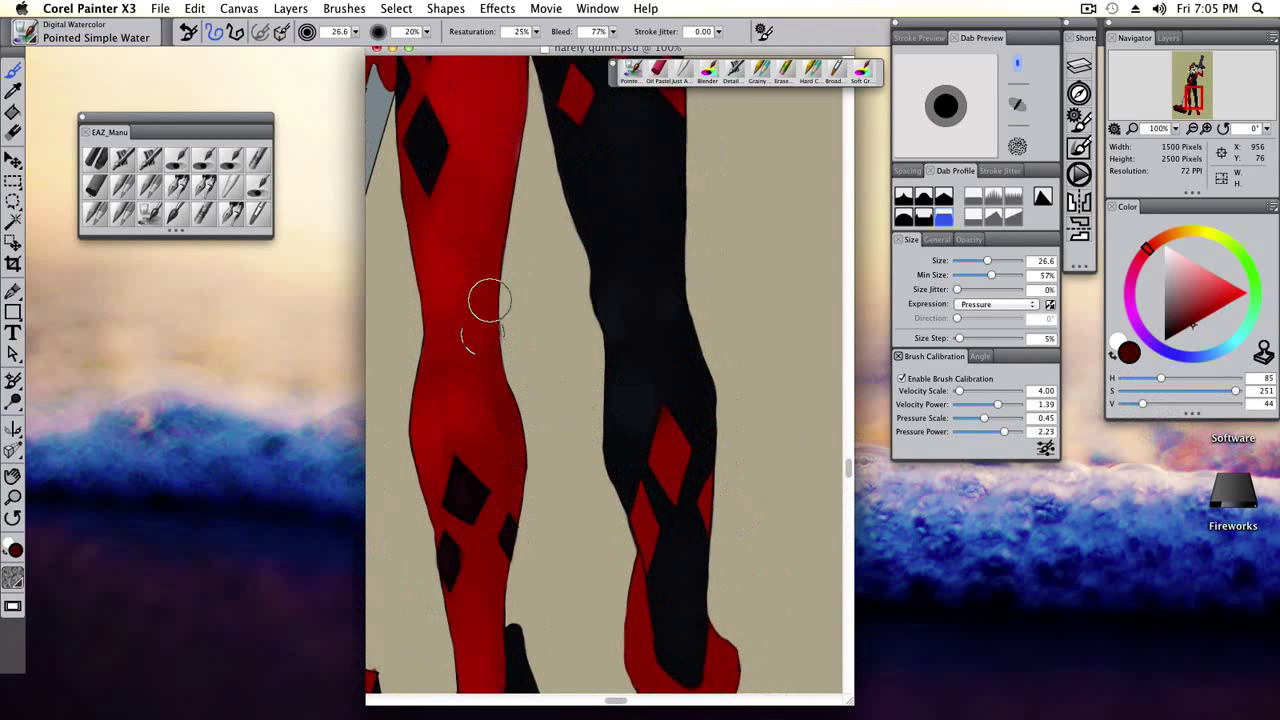
scroll(489, 300, "up", 2)
Blend the shading along the red thigh and calf, using the Blender brush at 22.8.
left_click(232, 212)
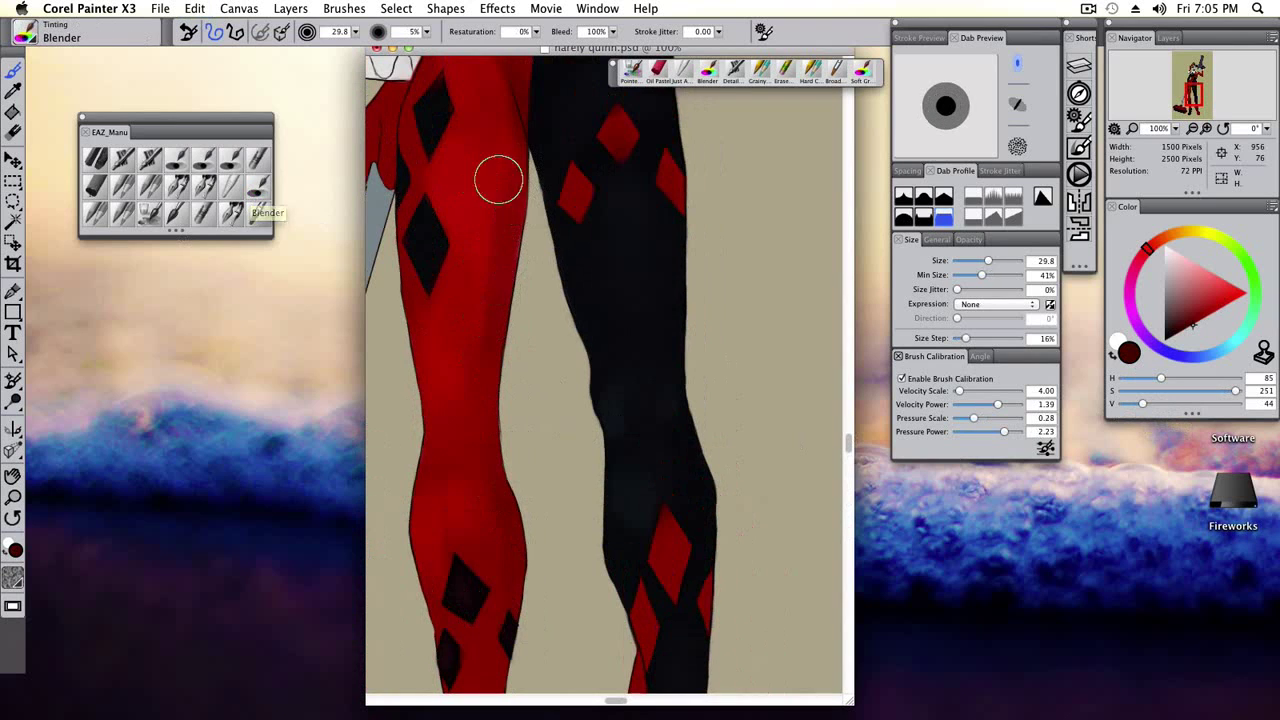
scroll(472, 480, "down", 3)
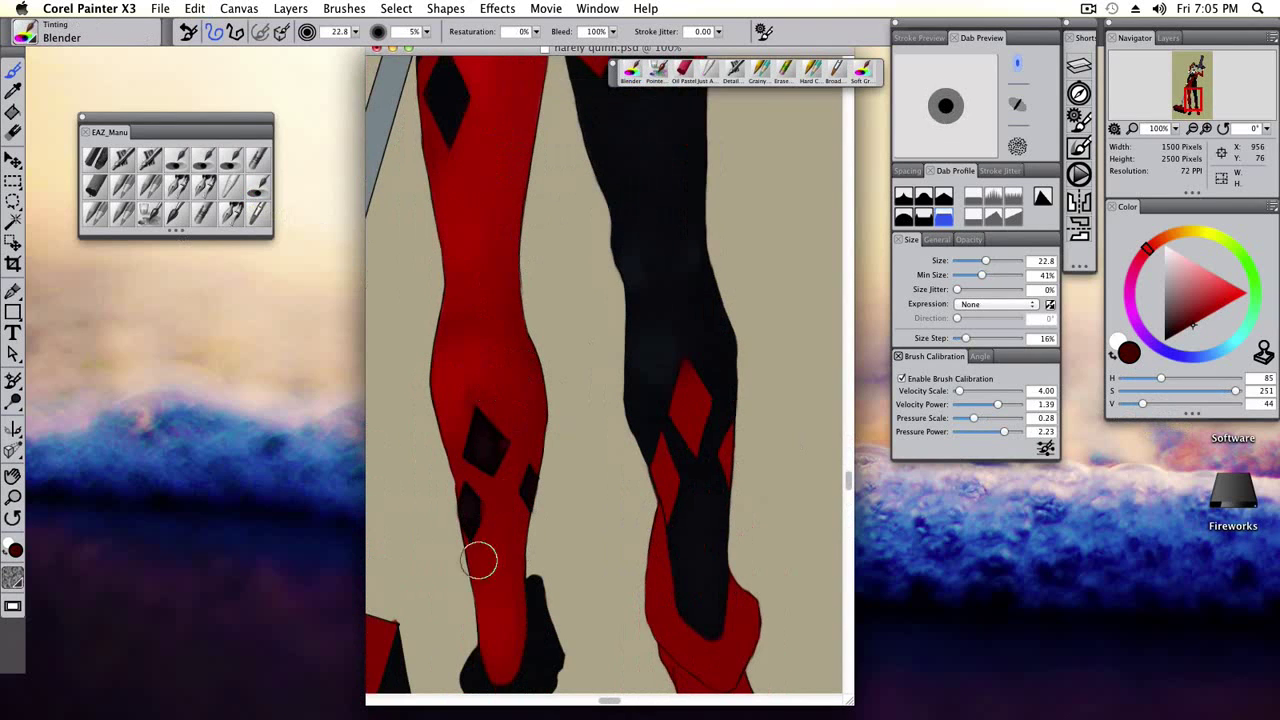
key("super+minus")
left_click(1160, 128)
scroll(639, 220, "up", 5)
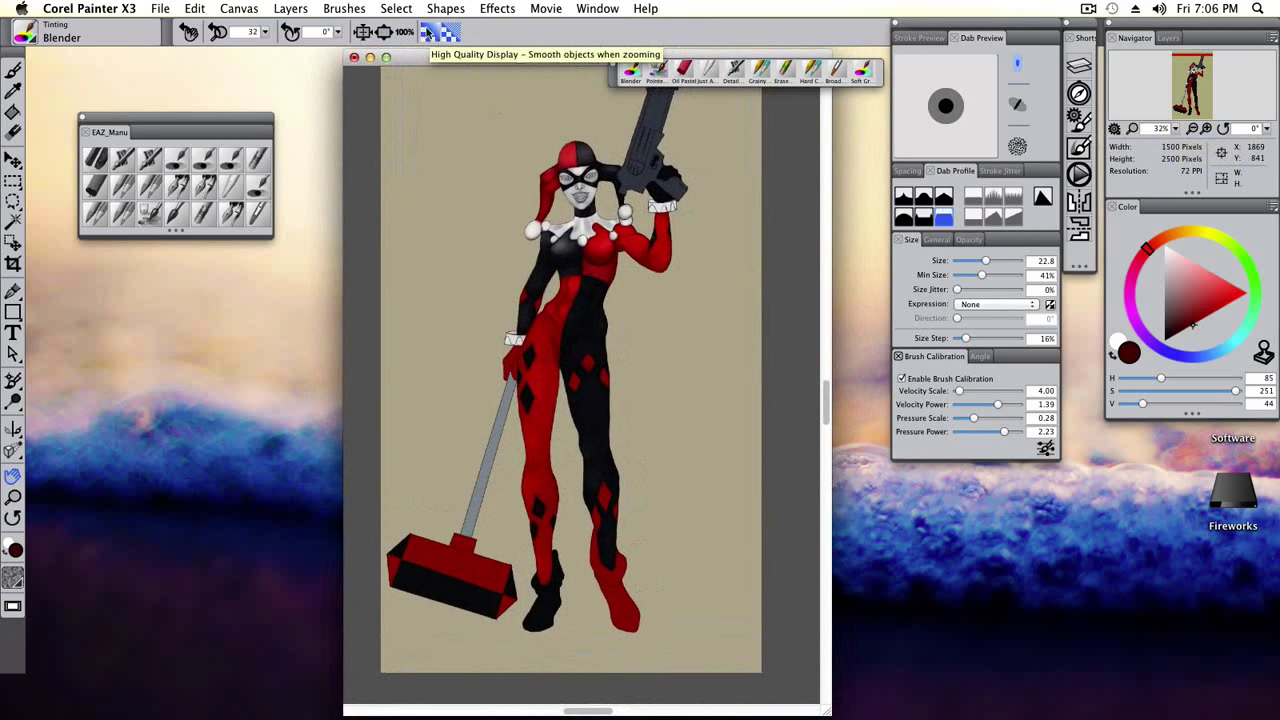
Blend the shading across the black waist and hip with the Just Add Water brush at sizes 21.0 and 11.5.
scroll(1198, 80, "up", 5)
scroll(1198, 80, "up", 4)
scroll(1198, 80, "down", 6)
scroll(1196, 82, "up", 5)
scroll(762, 373, "up", 2)
left_click(231, 186)
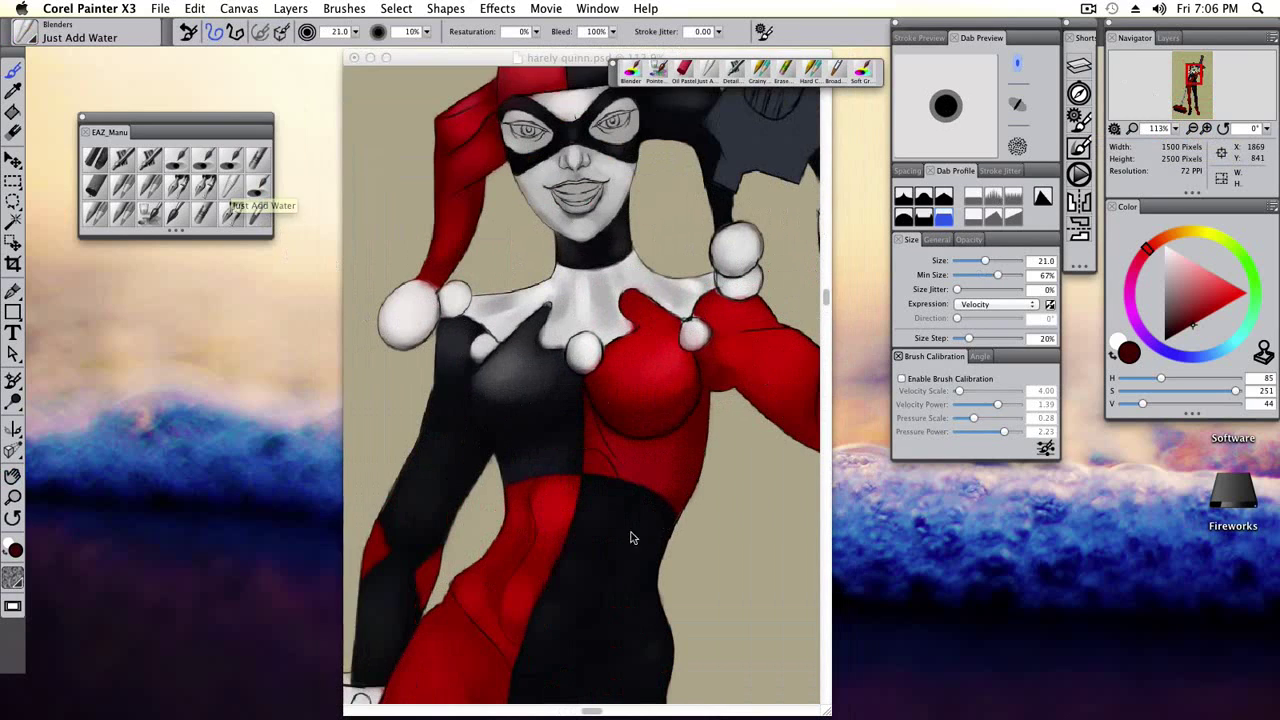
scroll(618, 625, "up", 2)
left_click_drag(618, 625, 556, 415)
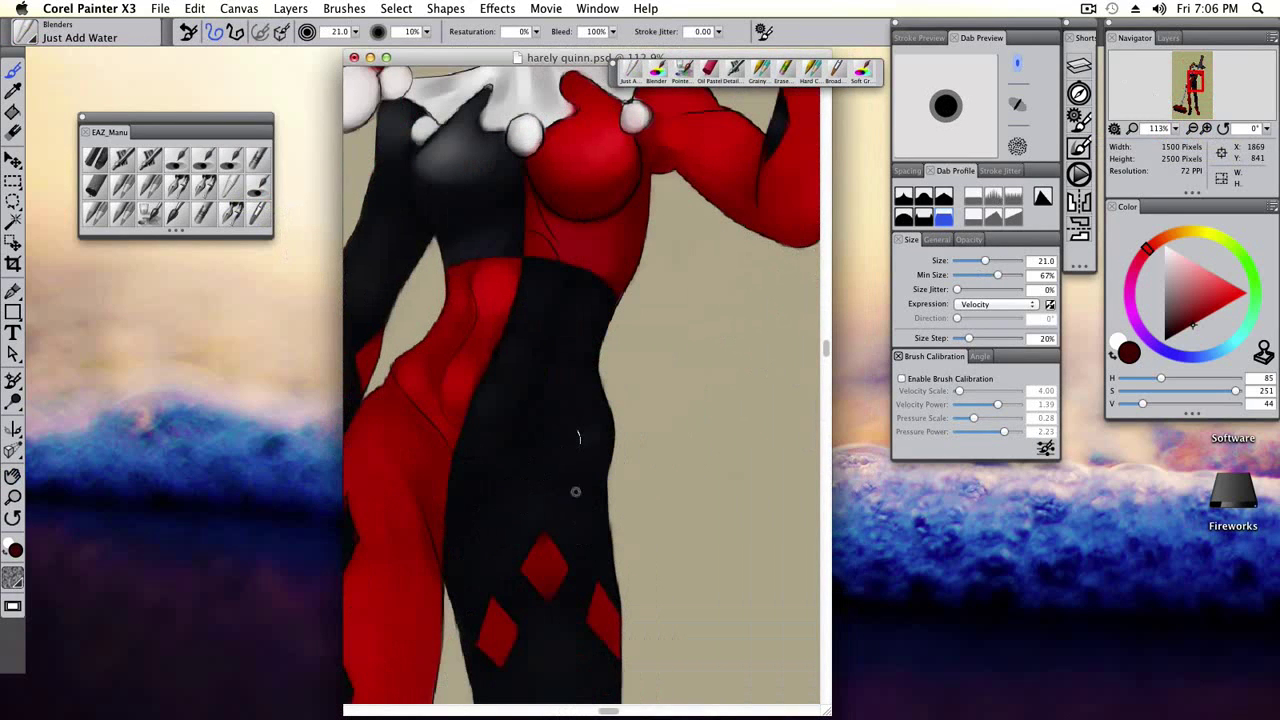
key("bracketleft")
key("bracketleft")
key("bracketleft")
key("bracketleft")
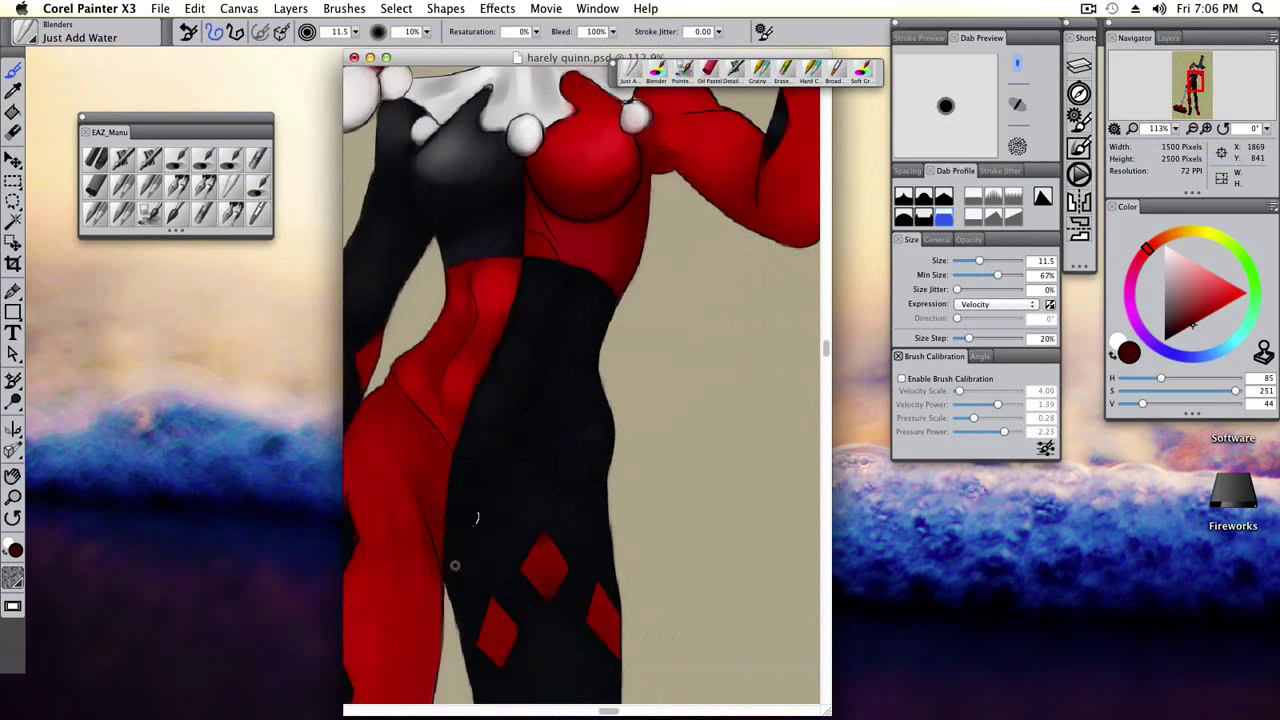
Smooth the black upper thigh around the red diamonds using Just Add Water at 17.9.
key("bracketright")
key("bracketright")
key("bracketright")
left_click_drag(470, 660, 578, 532)
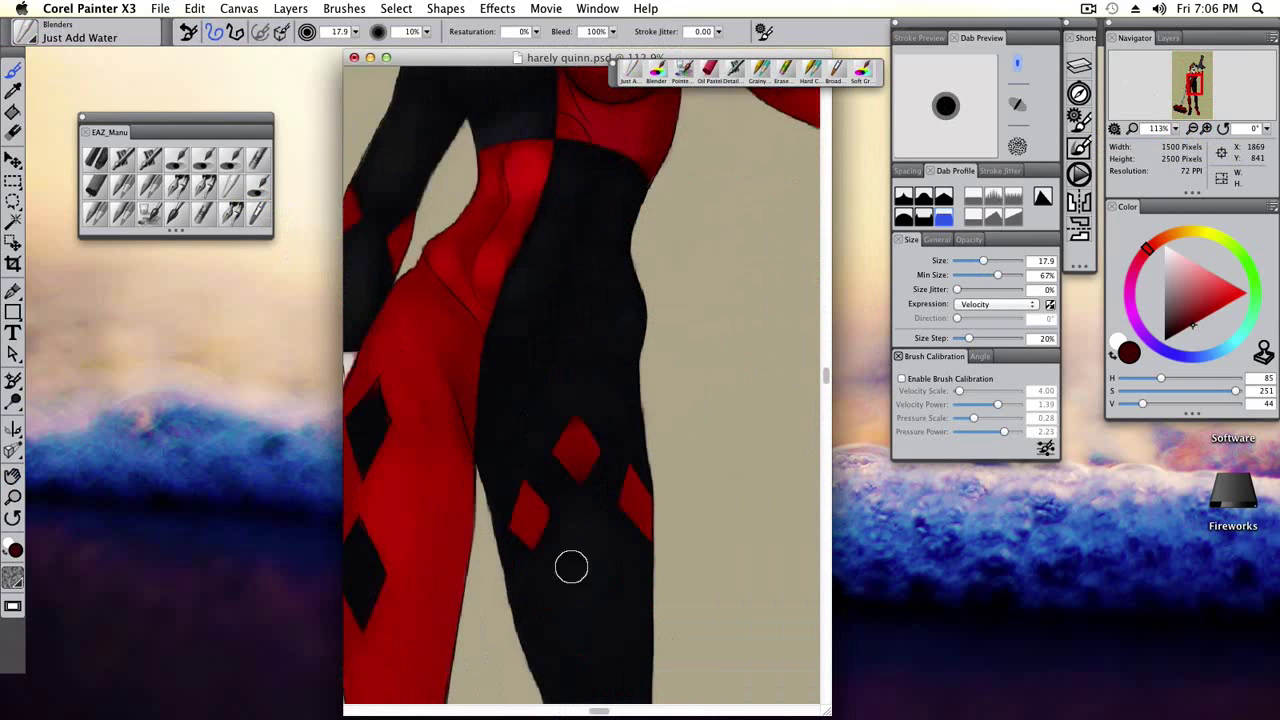
Touch up the black thigh beside the diamonds with sampled near-black, using Detail Airbrush at 11.3 and Oil Pastel at 5.0.
left_click(176, 160)
left_click(538, 577, "alt")
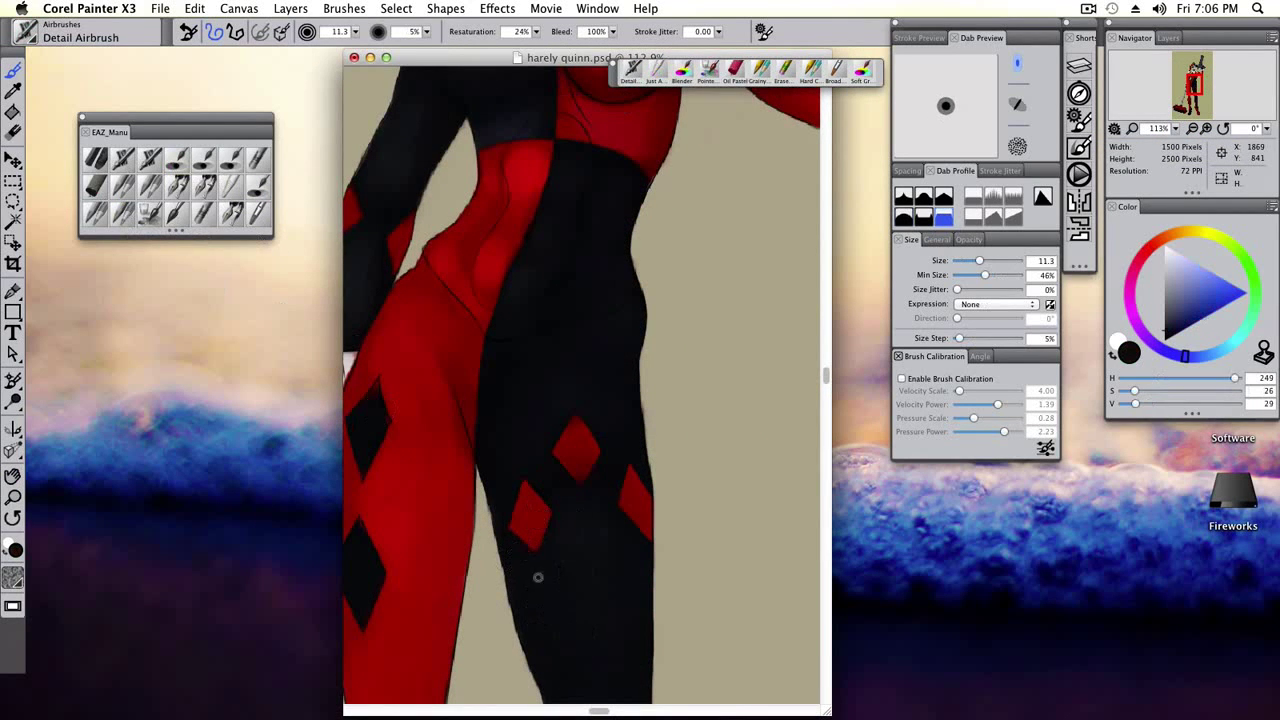
left_click(96, 185)
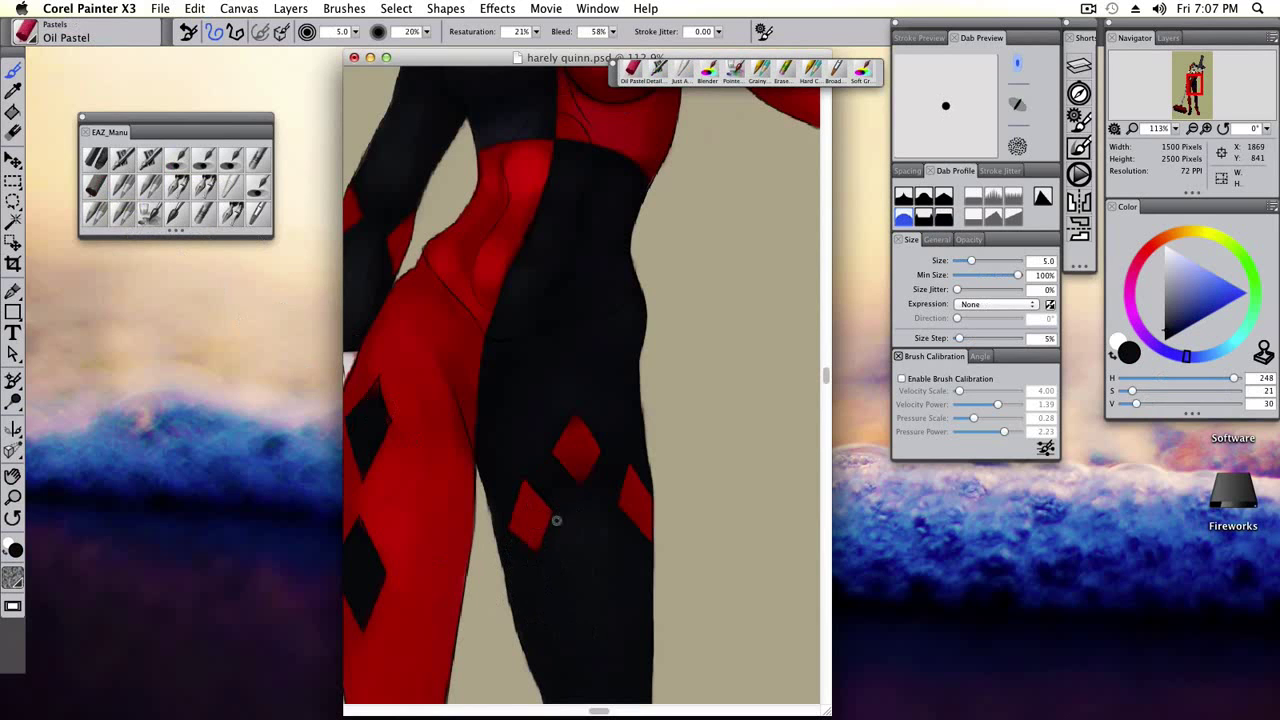
Brighten the white face with near-white of value 249, using Pointed Simple Water at 8.5 and 30% opacity.
left_click(1206, 128)
left_click_drag(1193, 88, 1204, 66)
scroll(560, 408, "down", 10)
key("super+0")
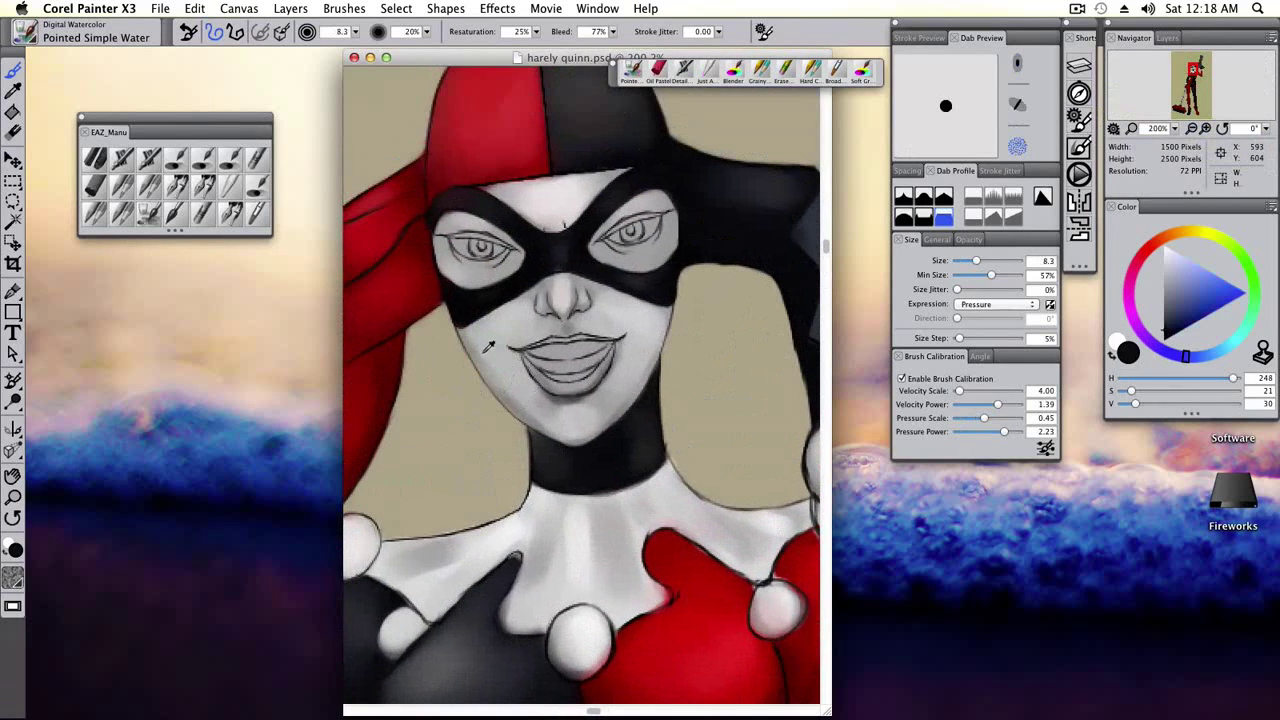
left_click(520, 390, "alt")
key("bracketleft")
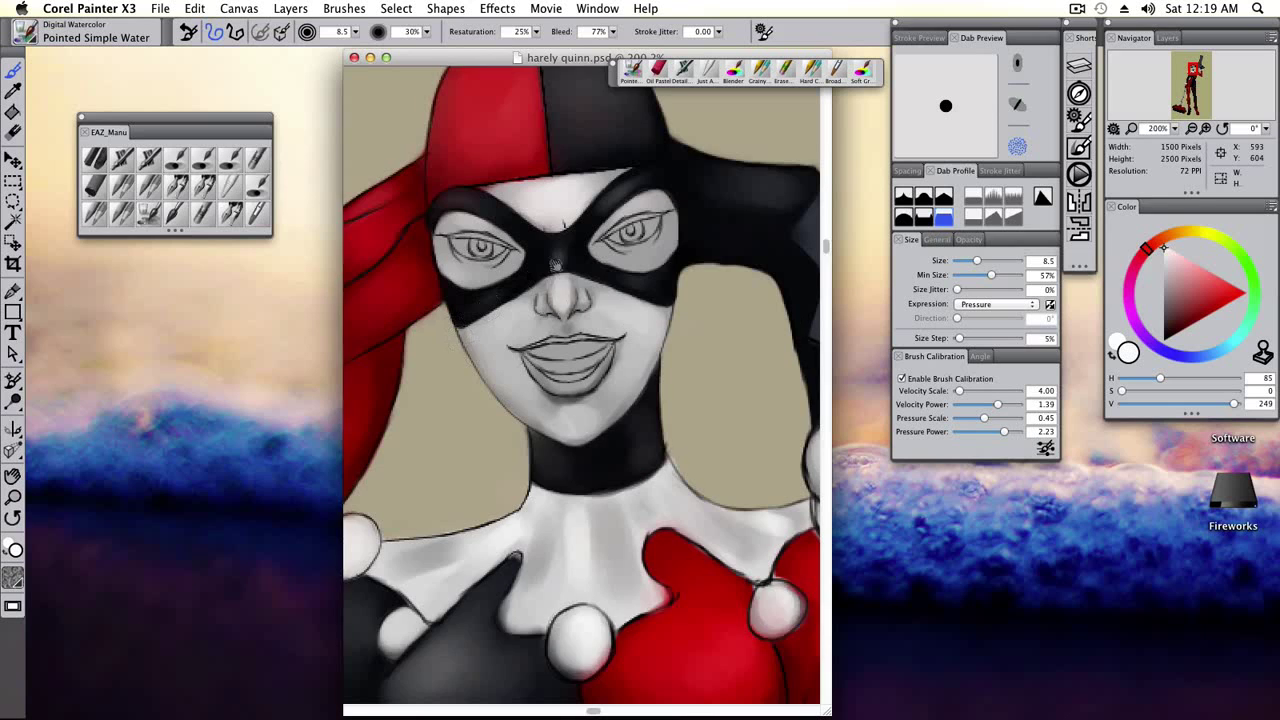
Lighten the eyes with near-white of value 247, using the Basic Round brush at 7.2 and 10% opacity.
scroll(555, 263, "up", 3)
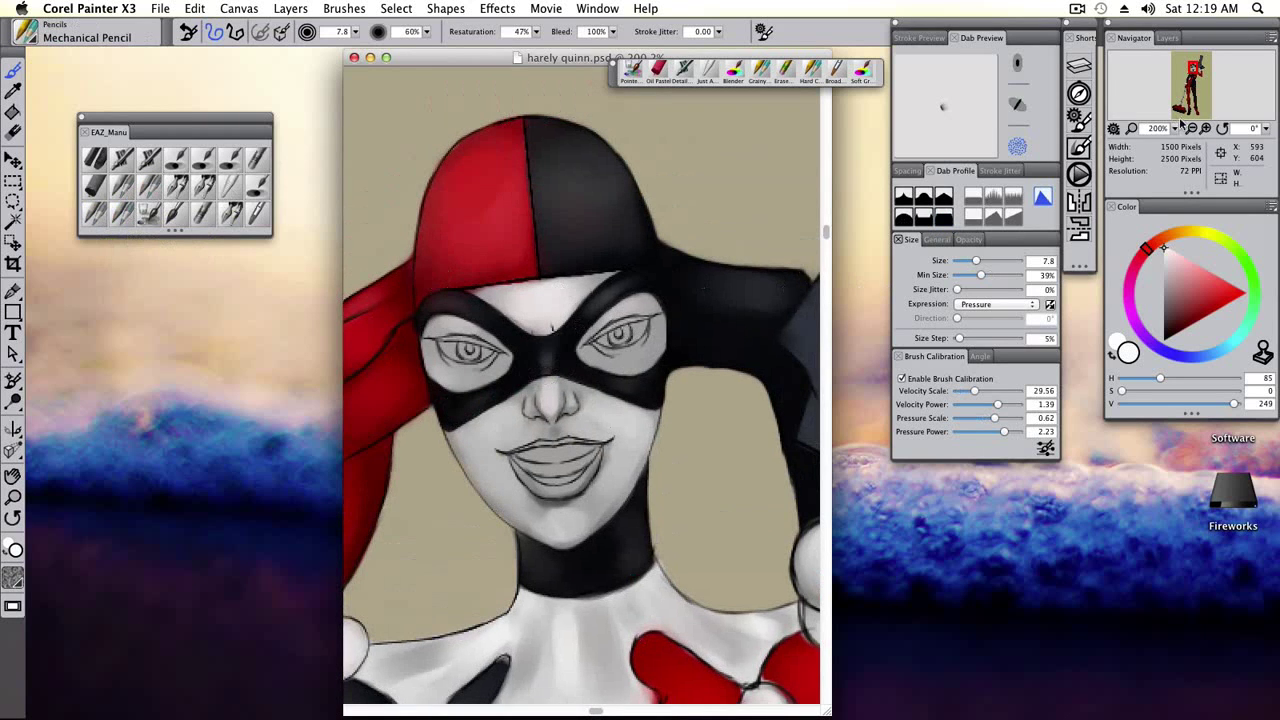
left_click_drag(786, 291, 816, 231)
left_click(175, 207)
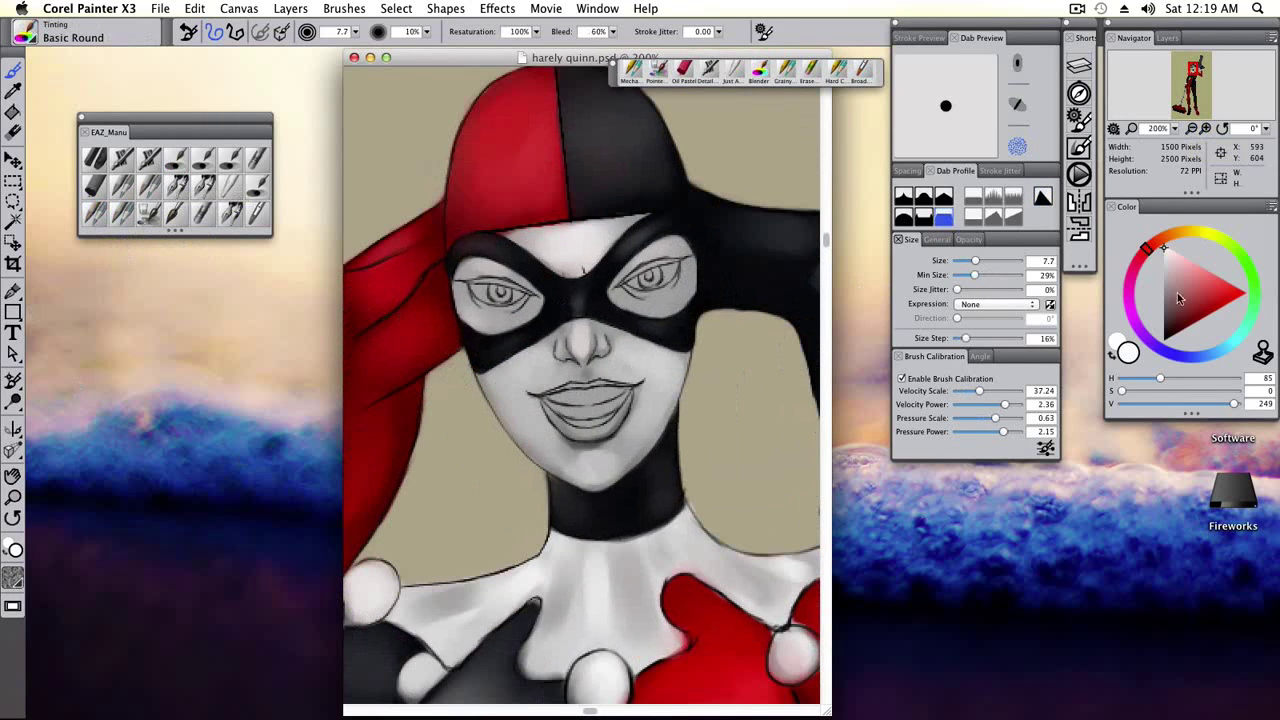
left_click(1168, 250)
left_click_drag(1168, 250, 1163, 247)
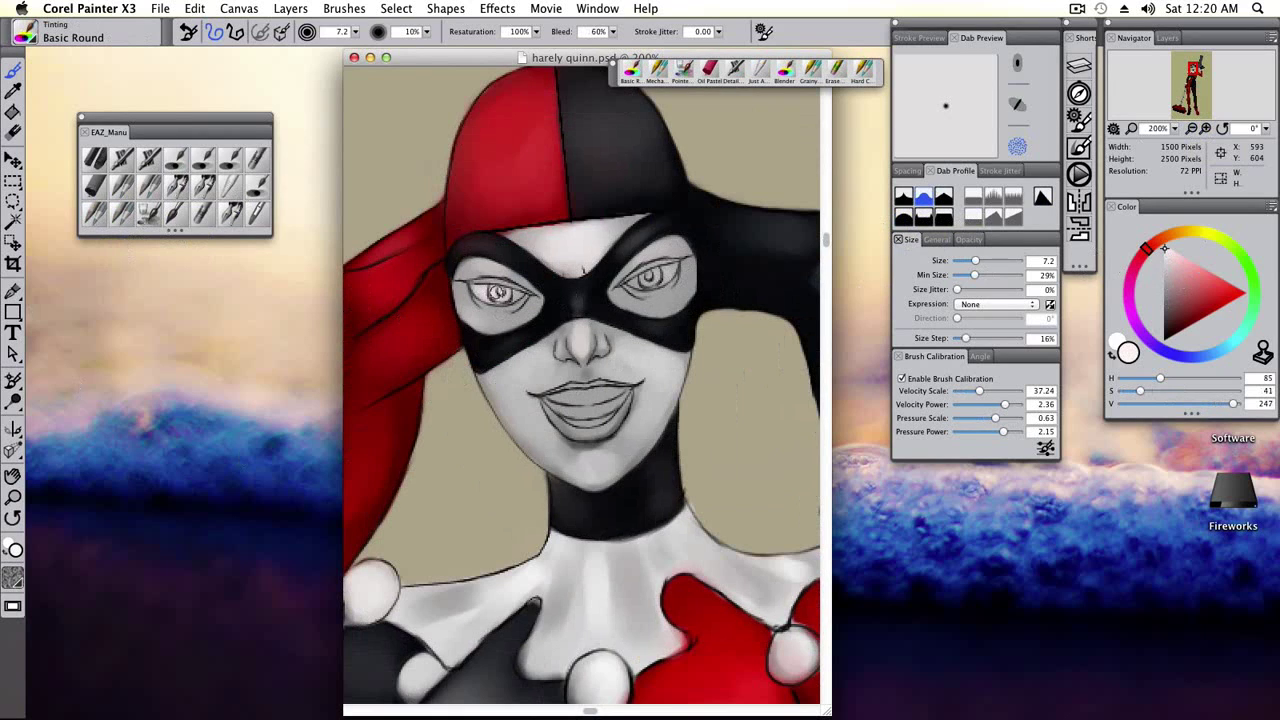
Darken the irises and eyelid lines with black, using Mechanical Pencil at 3.1 and 4.7 and 100% opacity.
left_click_drag(1191, 233, 1128, 307)
left_click(1163, 340)
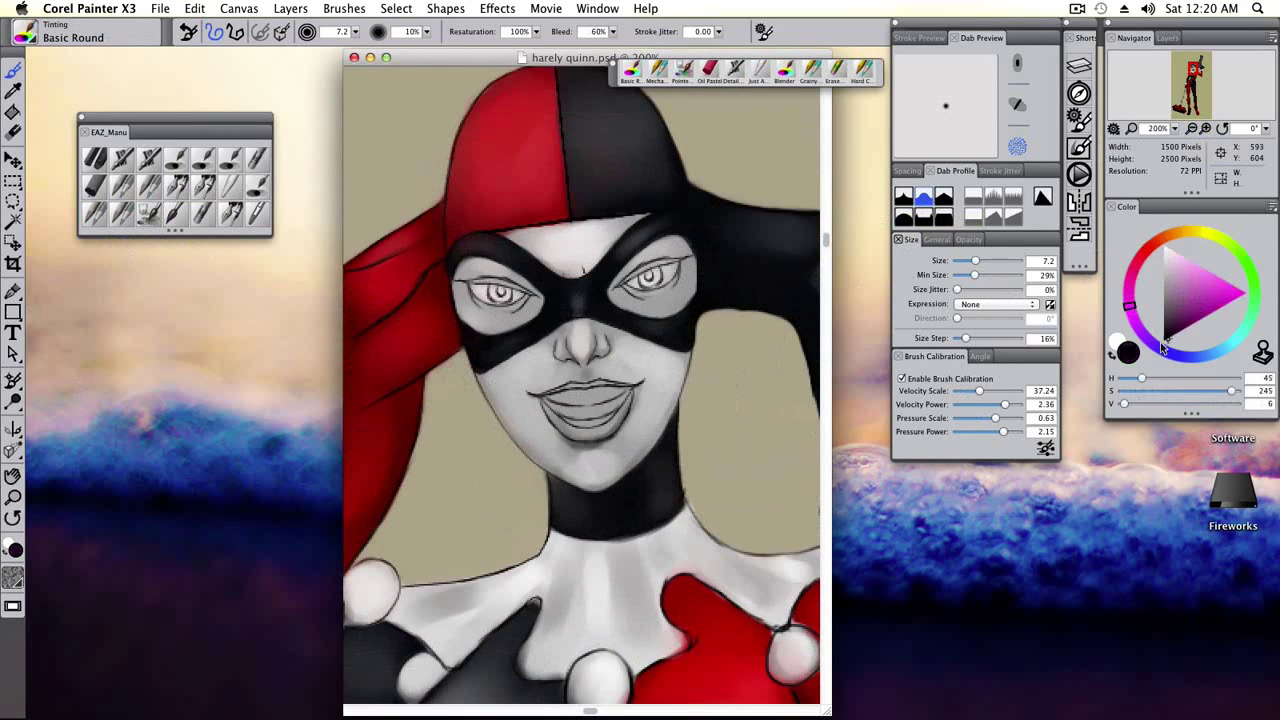
left_click(122, 210)
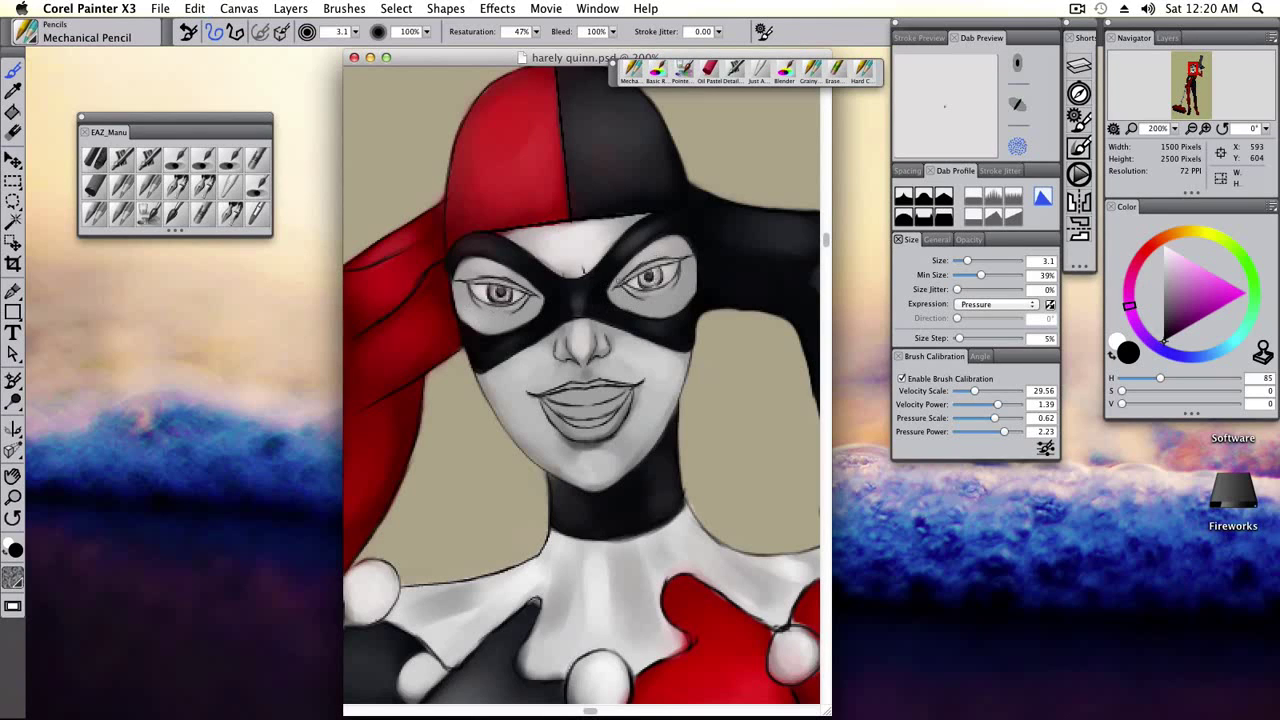
key("bracketright")
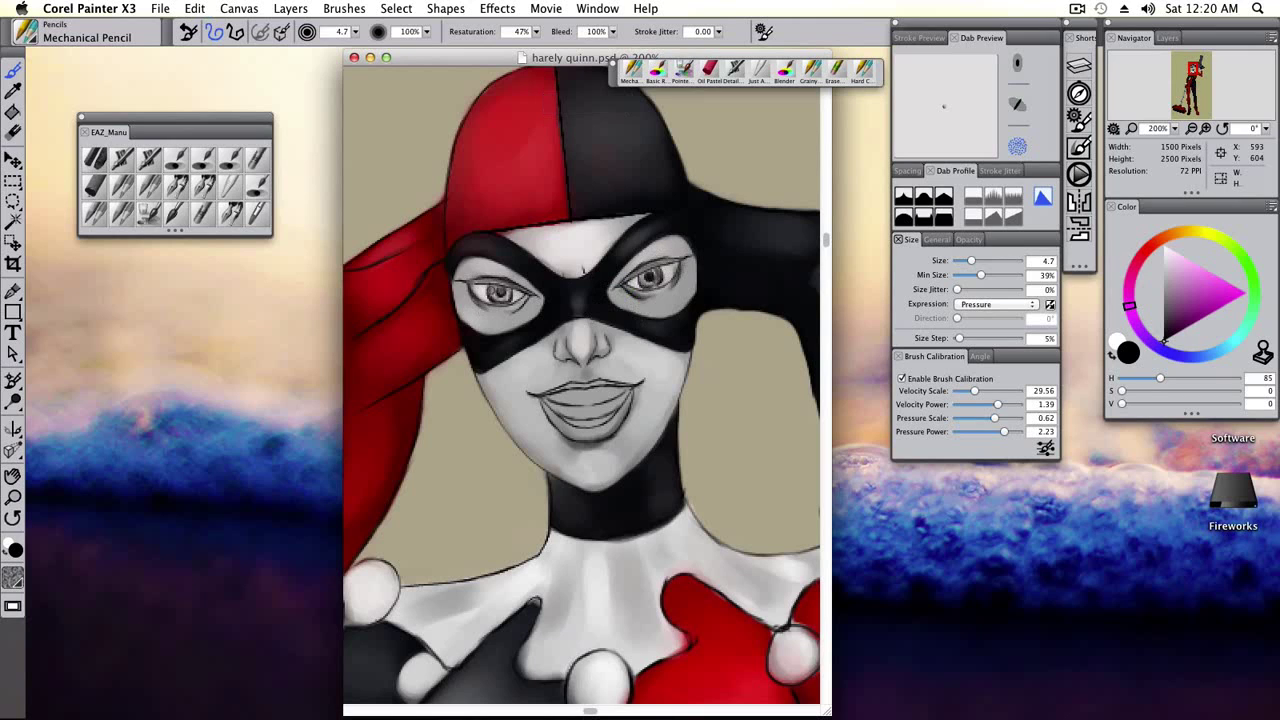
Refine the eye outlines with dark grey Mechanical Pencil at 4.0, and with black 2B Pencil at 1.0 and 40% opacity.
left_click(657, 251, "alt")
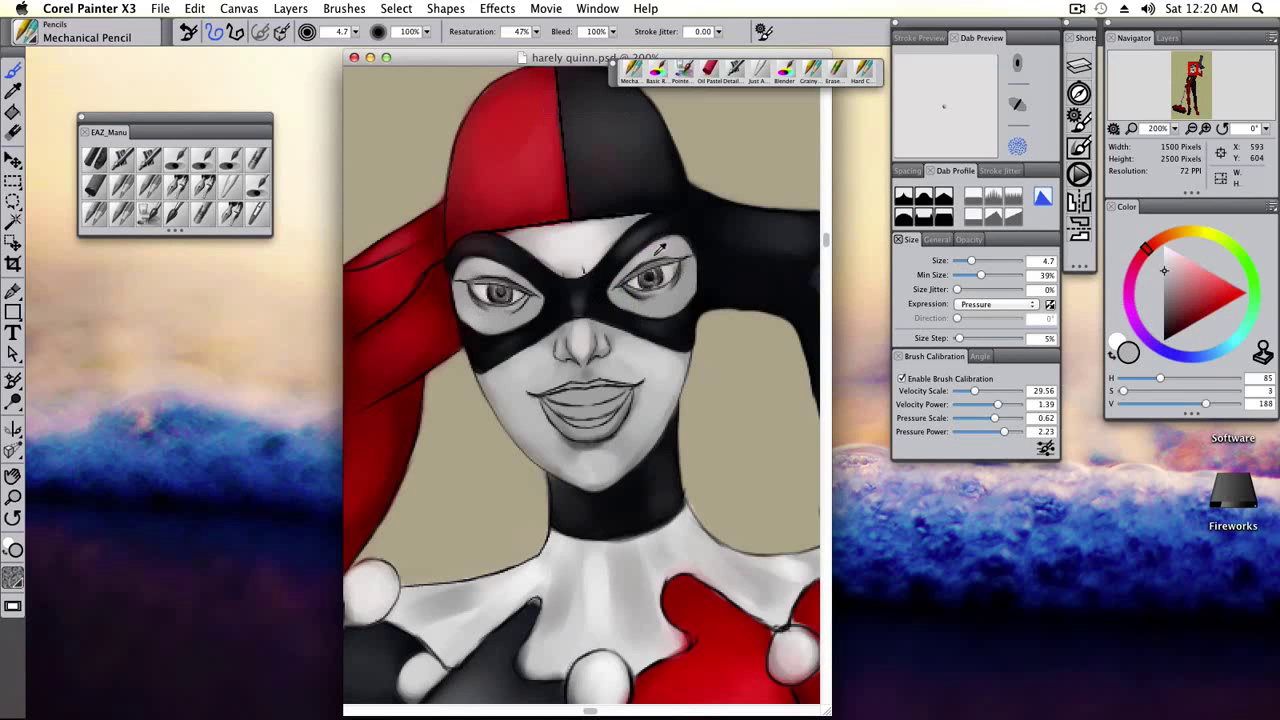
left_click(124, 210)
key("super+z")
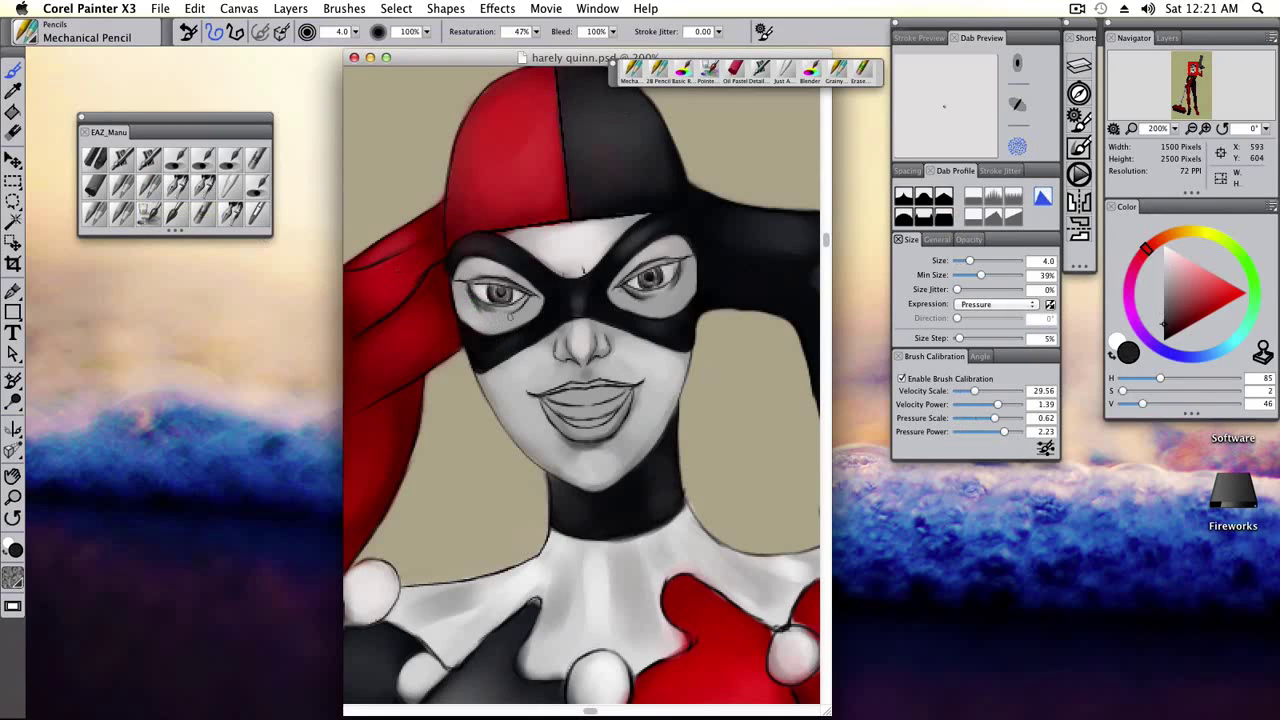
left_click(122, 208)
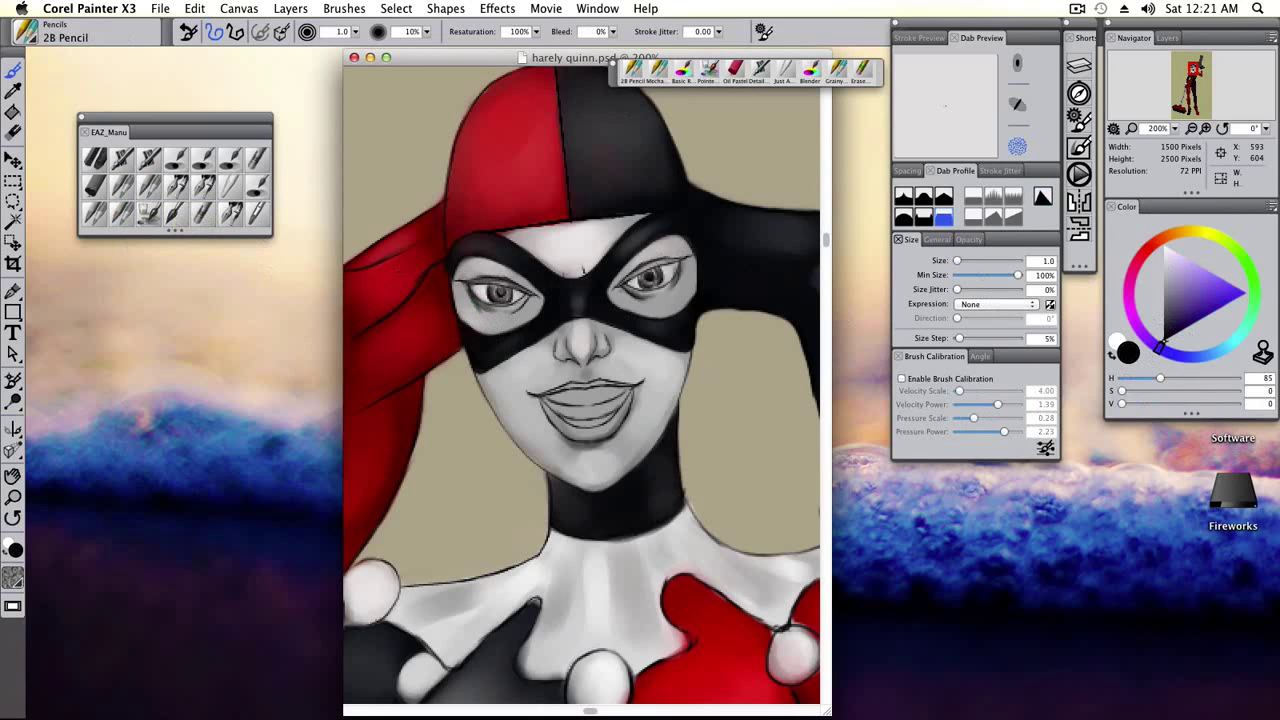
key("super+z")
scroll(496, 290, "left", 2)
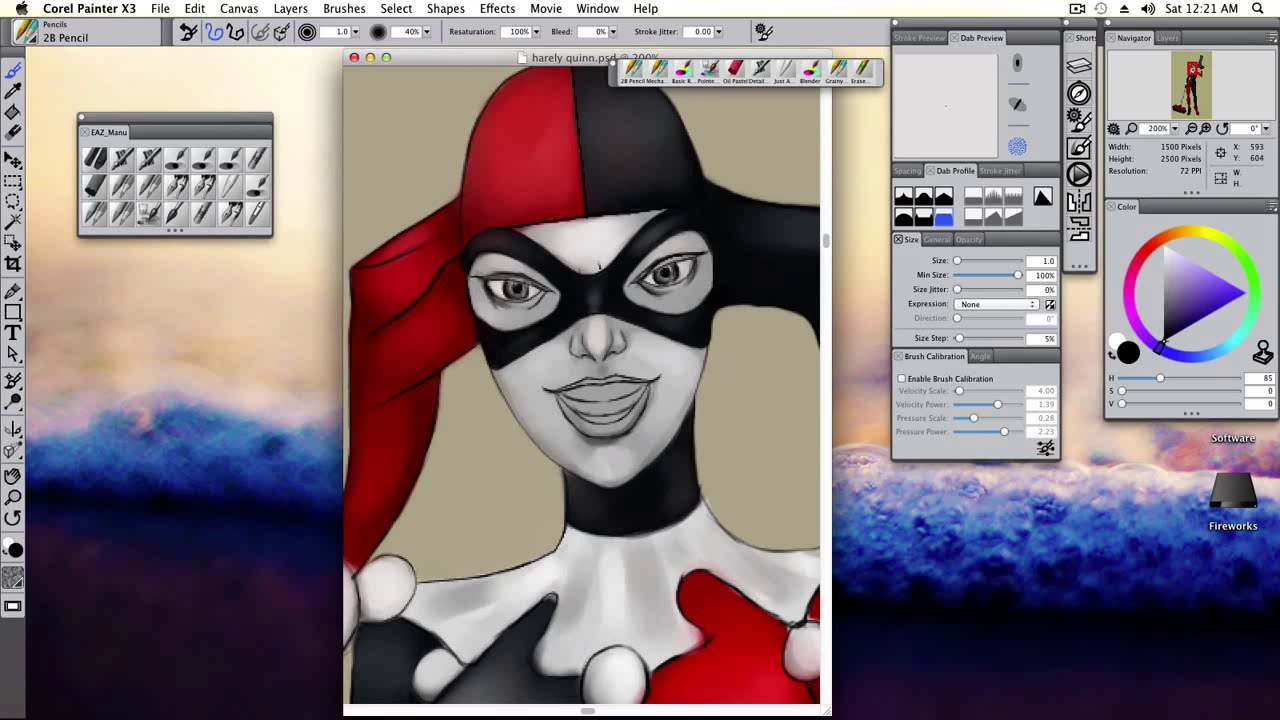
scroll(586, 384, "down", 3)
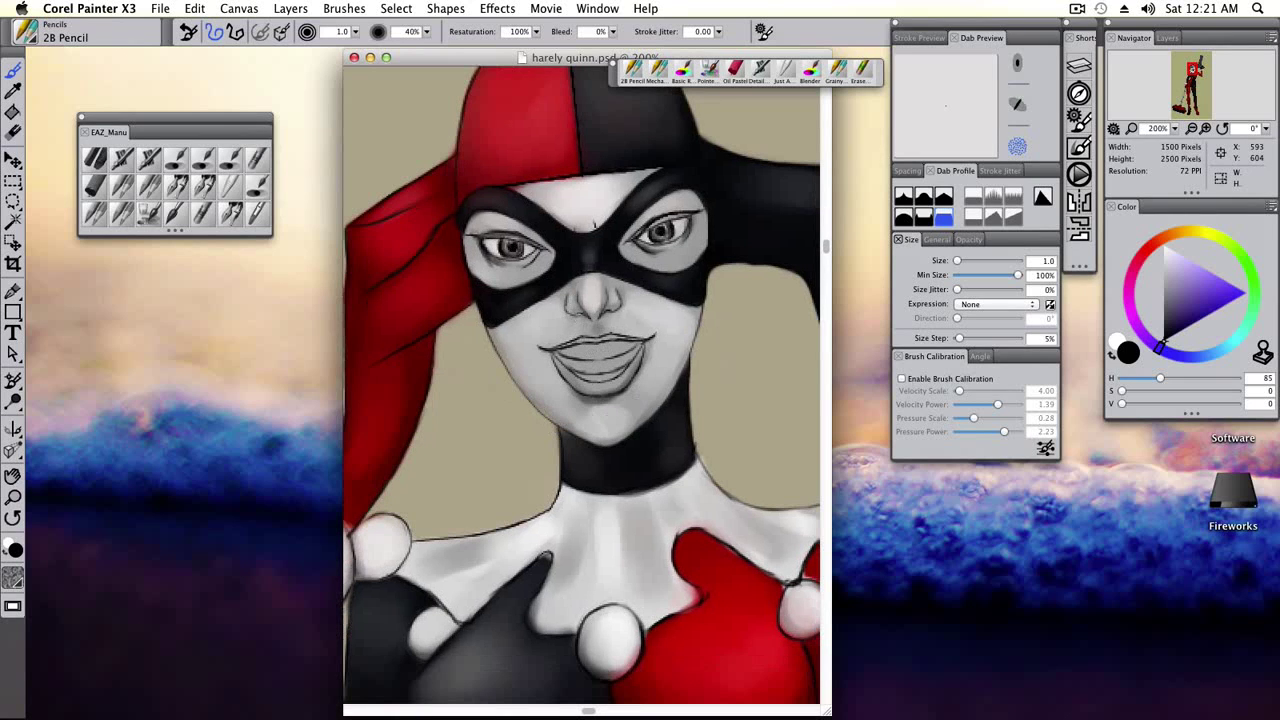
Shade the skin around the eyes and forehead with sampled light greys, using Pointed Simple Water at 7.0 and 30% opacity.
left_click(171, 206)
left_click_drag(566, 303, 566, 305)
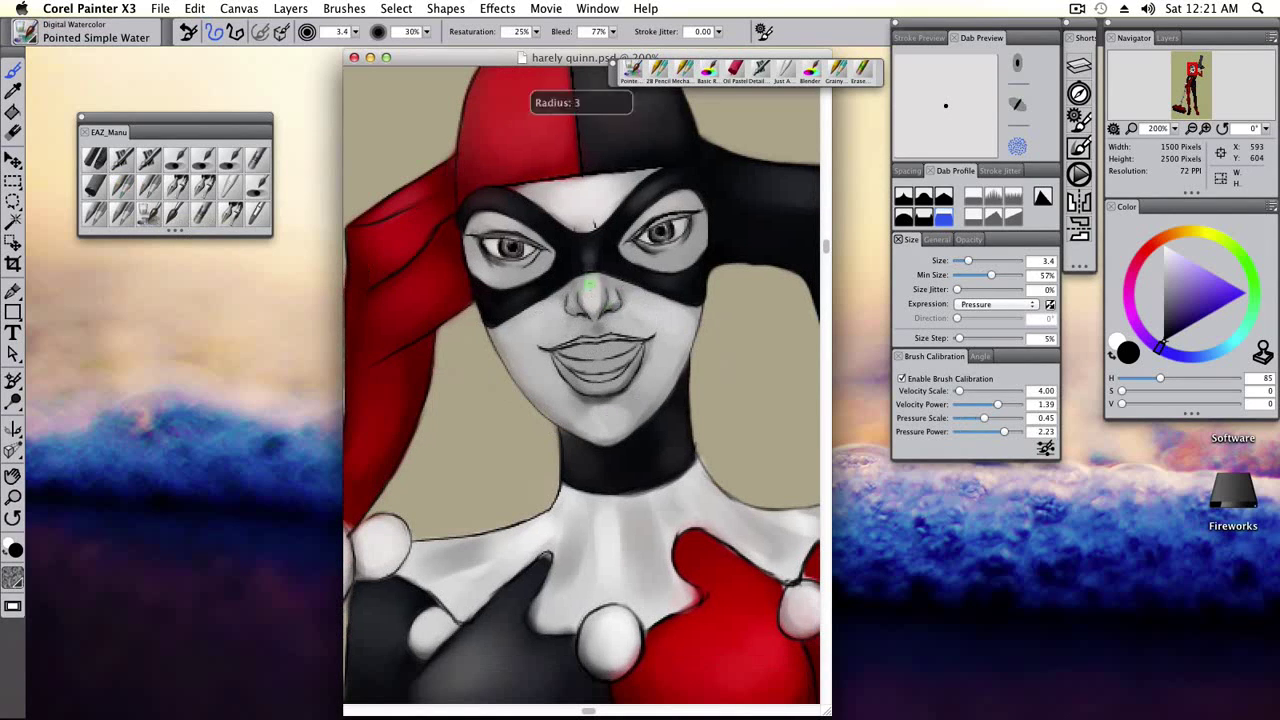
left_click(486, 257, "alt")
mouse_move(486, 257)
left_mouse_down()
mouse_move(580, 200)
mouse_move(485, 265)
left_mouse_up()
left_click(592, 198, "alt")
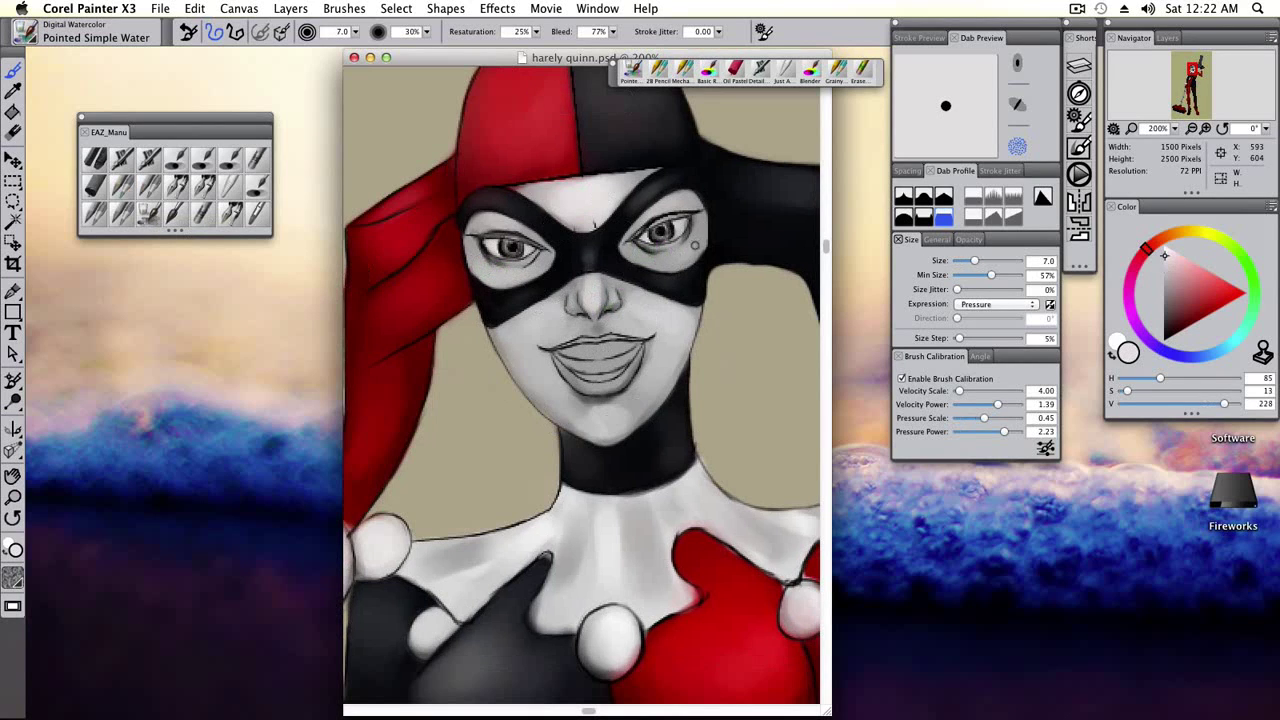
left_click(530, 183, "alt")
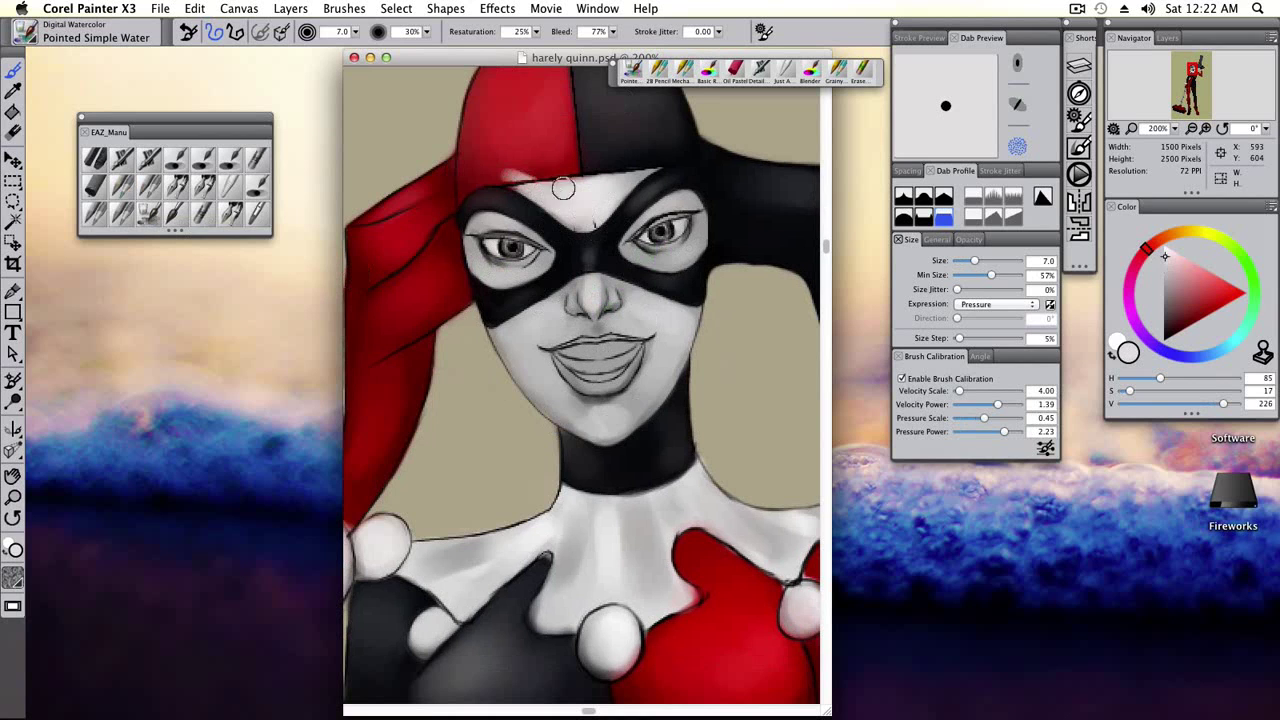
Repaint the red hood's lower edge above the forehead with sampled red, using Oil Pastel.
left_click(95, 212)
mouse_move(520, 175)
left_mouse_down()
mouse_move(502, 158)
mouse_move(534, 154)
left_mouse_up()
left_click(540, 142, "alt")
scroll(502, 163, "up", 3)
left_click(485, 200, "alt")
Paint the lower lip with dark red of value 61, using Basic Round at 2.1 and 30% opacity.
left_click_drag(1131, 146, 697, 291)
key("super+equal")
key("super+equal")
left_click(186, 164)
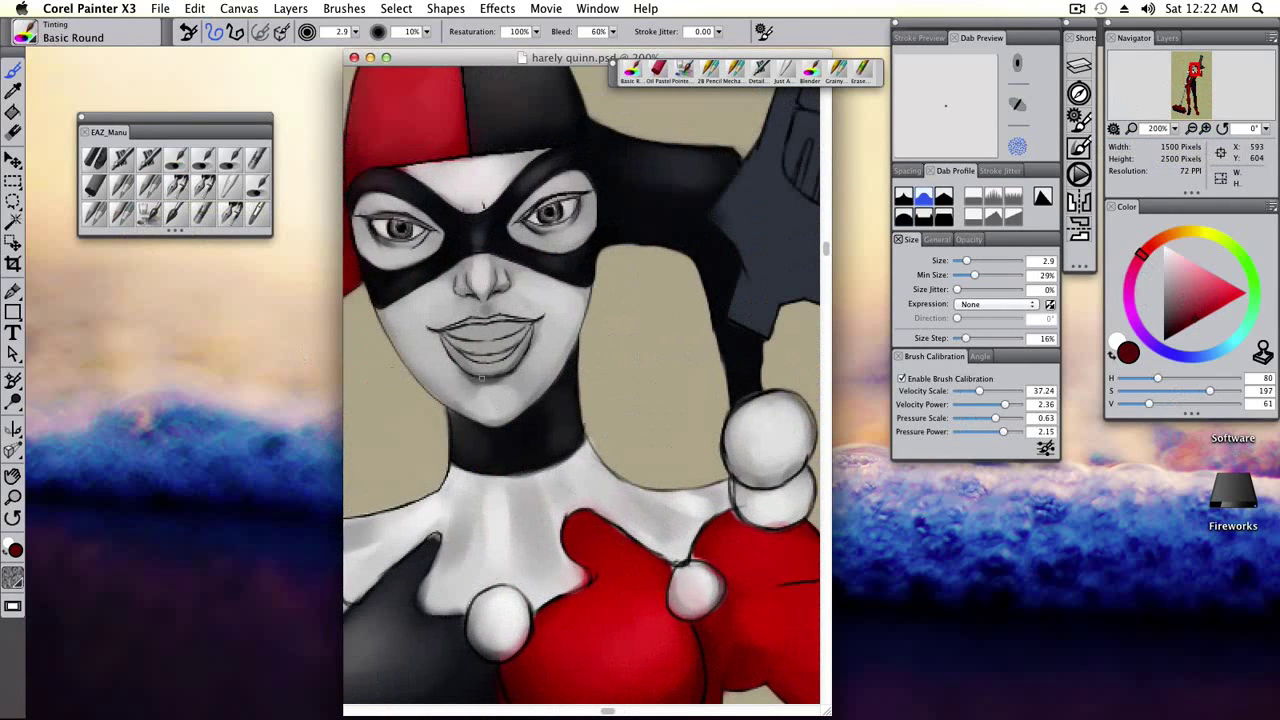
left_click(1167, 37)
key("bracketleft")
left_click(1134, 37)
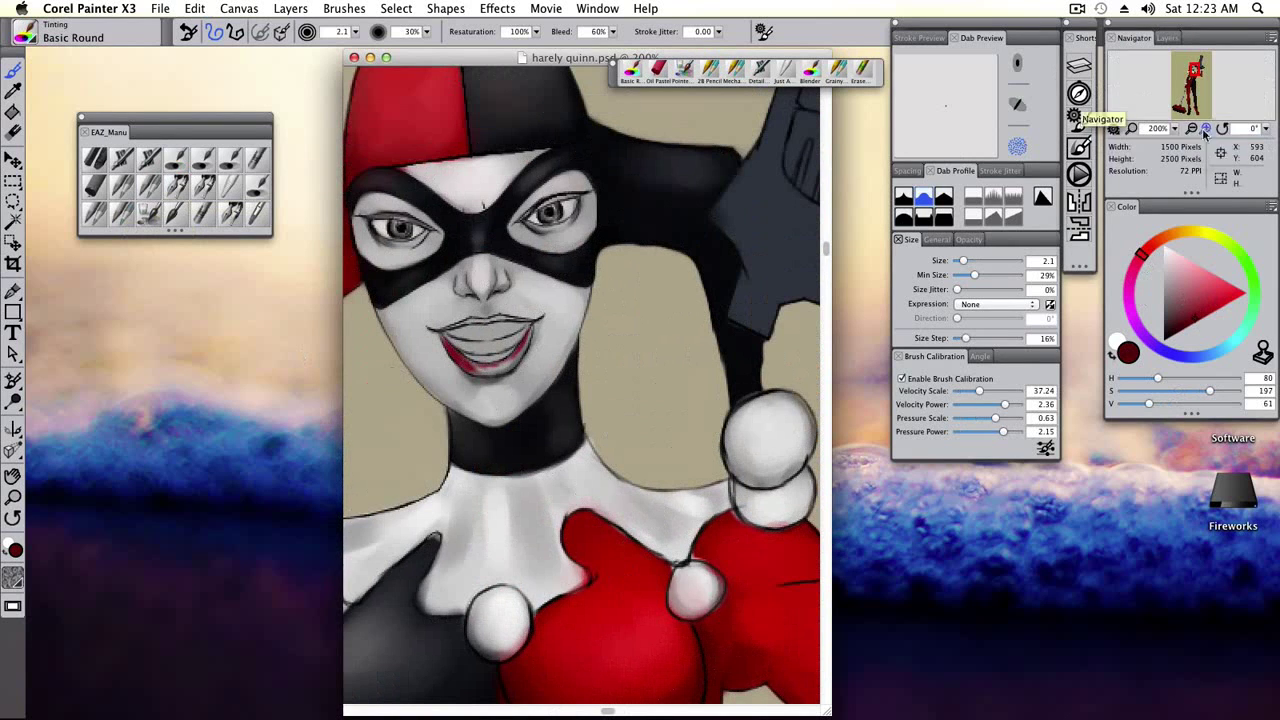
Fill out the lower lip and color the upper lip in the same dark red, using Basic Round at 2.6.
scroll(556, 364, "up", 2)
key("bracketright")
key("bracketright")
mouse_move(540, 362)
left_mouse_down()
mouse_move(605, 348)
mouse_move(582, 366)
left_mouse_up()
key("bracketleft")
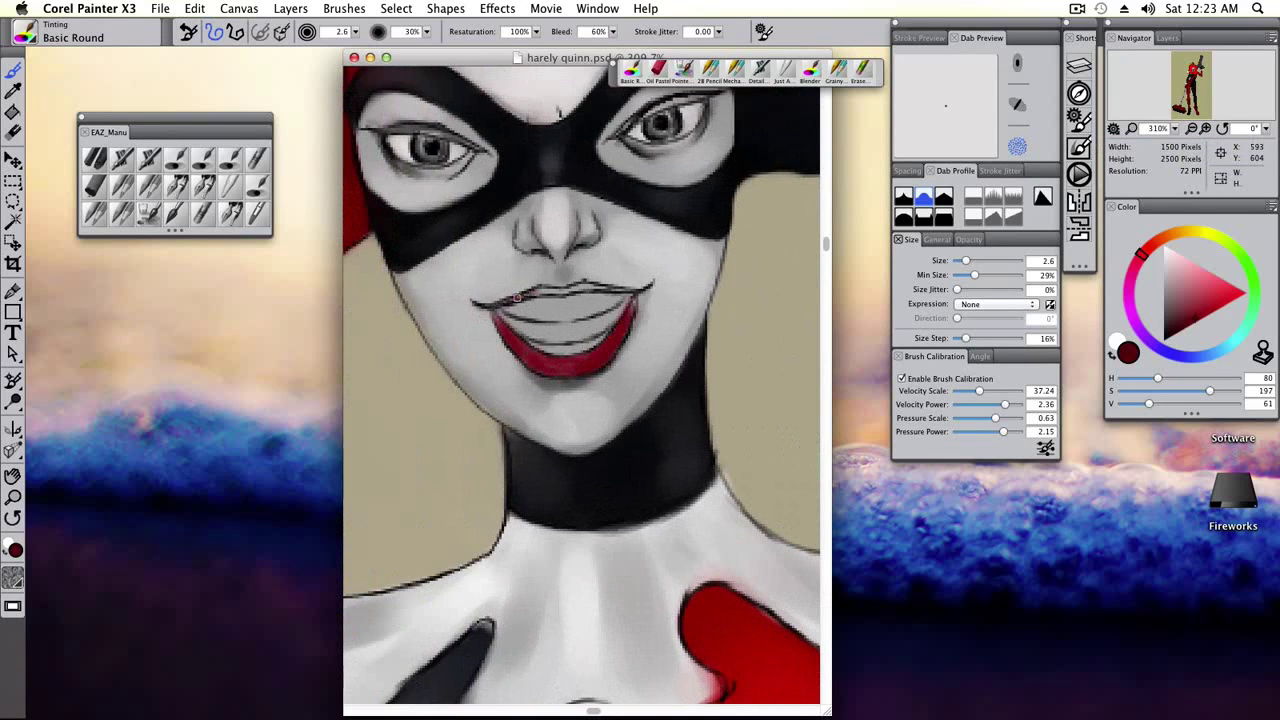
left_click_drag(570, 290, 626, 285)
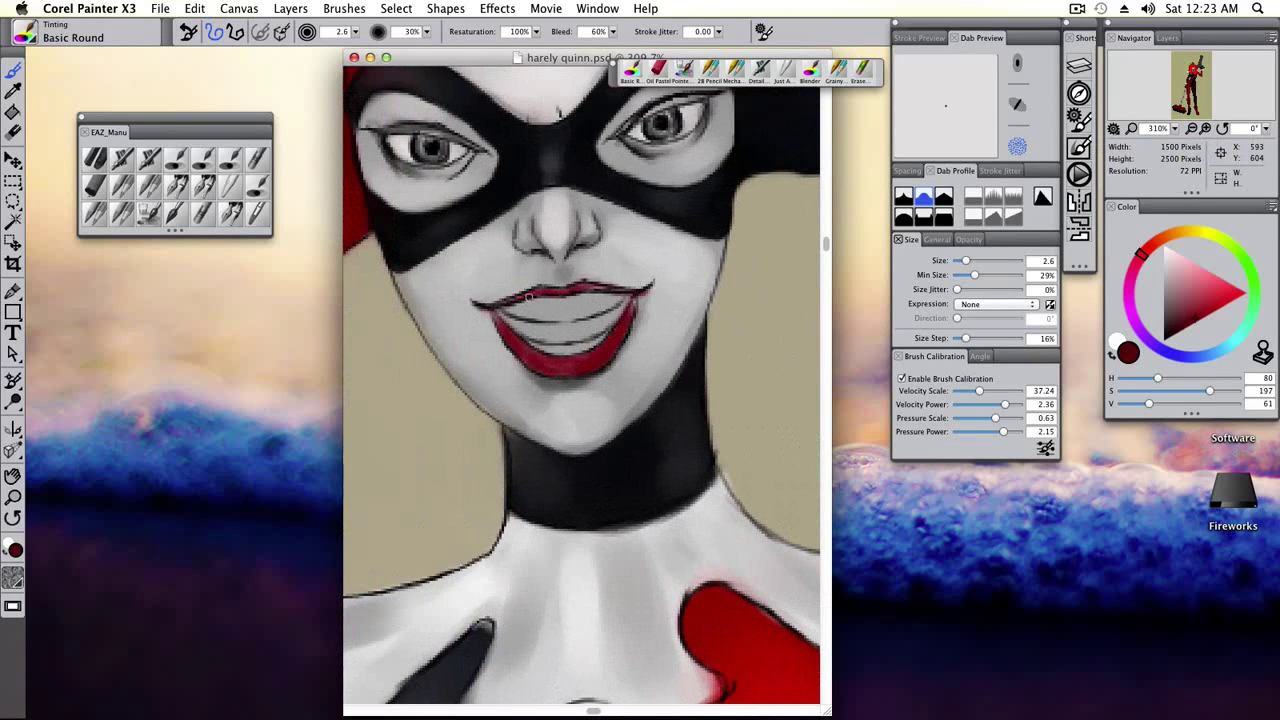
Whiten the upper teeth with white of value 253, using Basic Round at 3.3 and 10% opacity.
key("bracketright")
key("bracketright")
key("bracketright")
key("bracketright")
key("1")
key("shift+x")
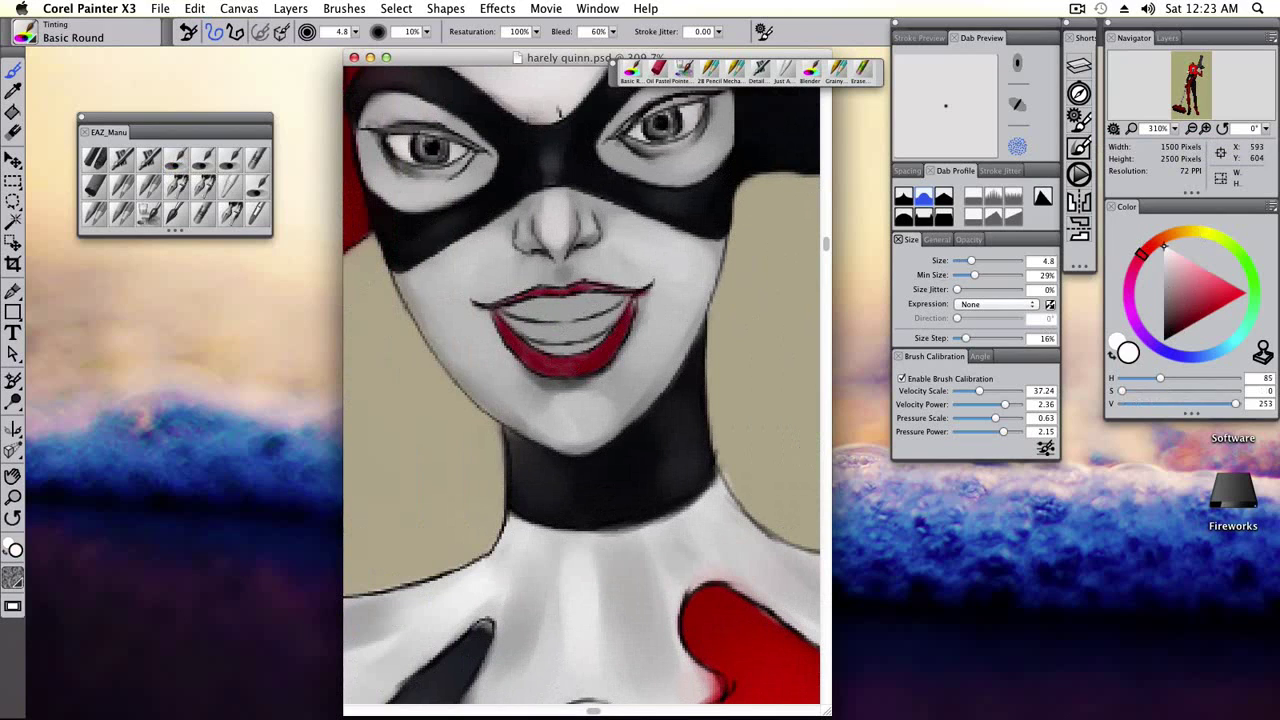
key("bracketleft")
key("bracketleft")
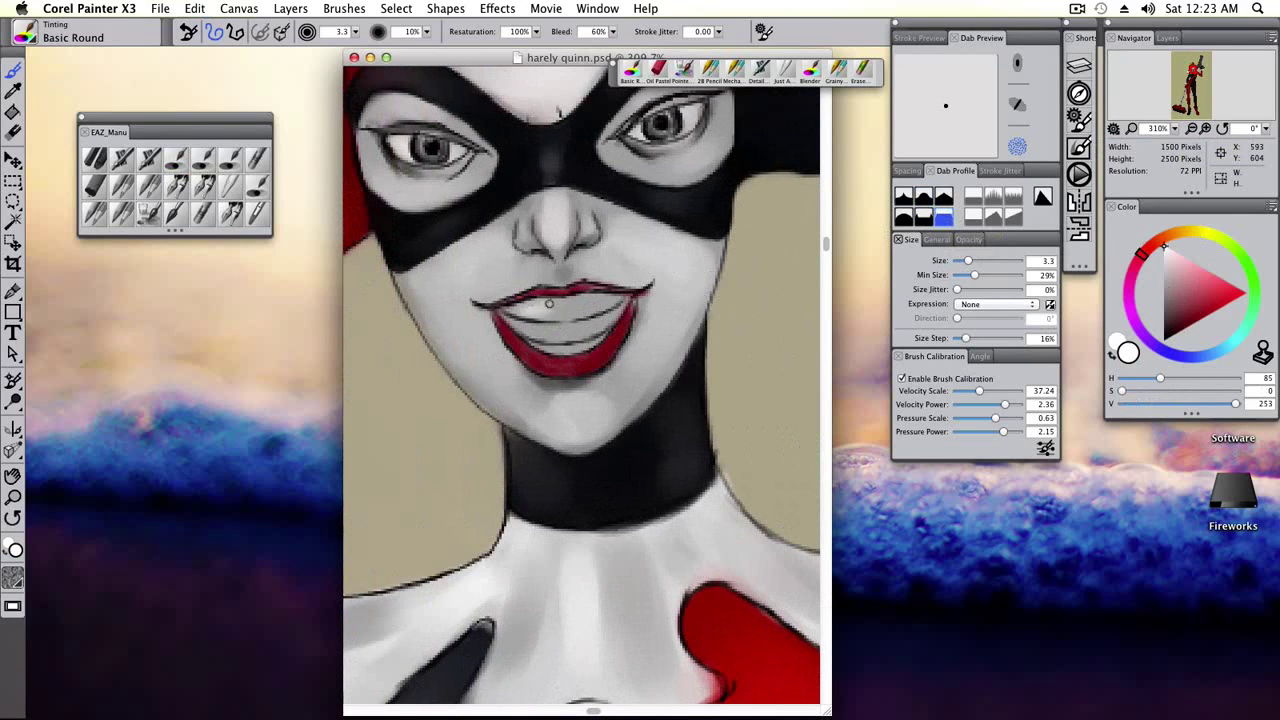
Darken the mouth interior and corners with dark red, and brighten the lower teeth with grey of value 224, using Basic Round.
key("bracketright")
key("bracketright")
key("shift+x")
key("bracketleft")
mouse_move(532, 335)
left_mouse_down()
mouse_move(602, 318)
mouse_move(560, 322)
left_mouse_up()
key("shift+x")
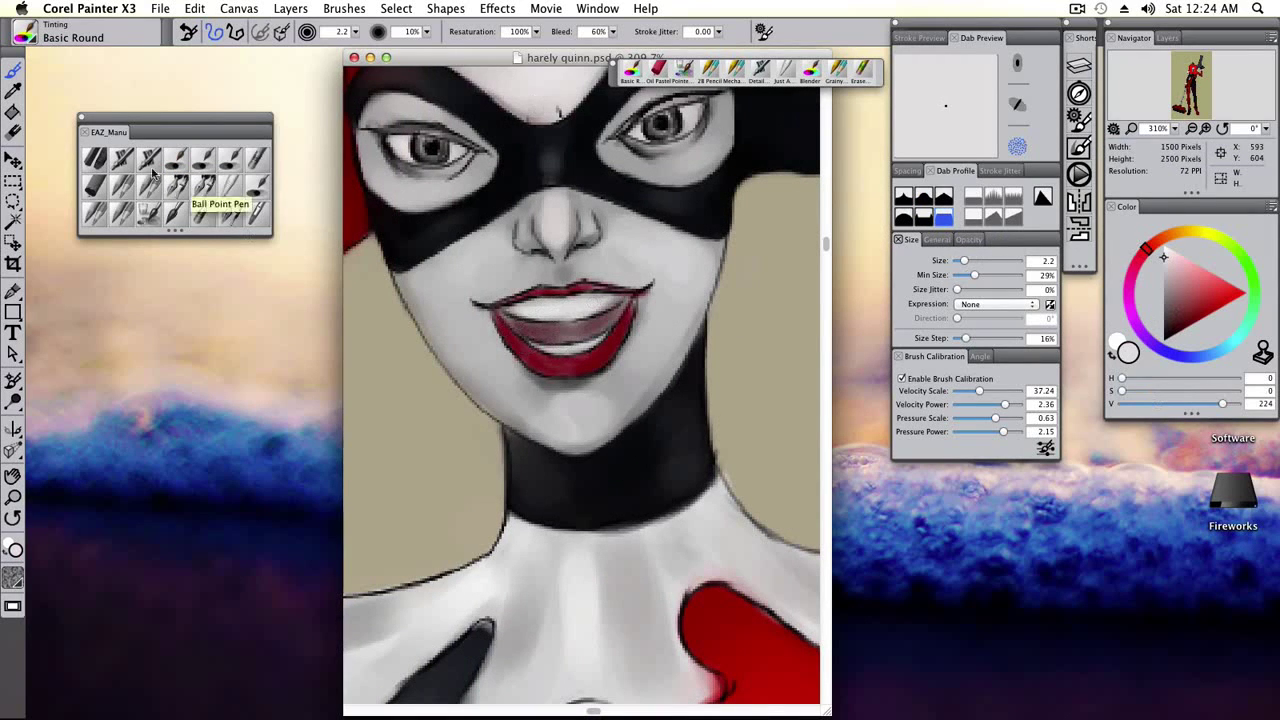
left_click(175, 185)
key("shift+x")
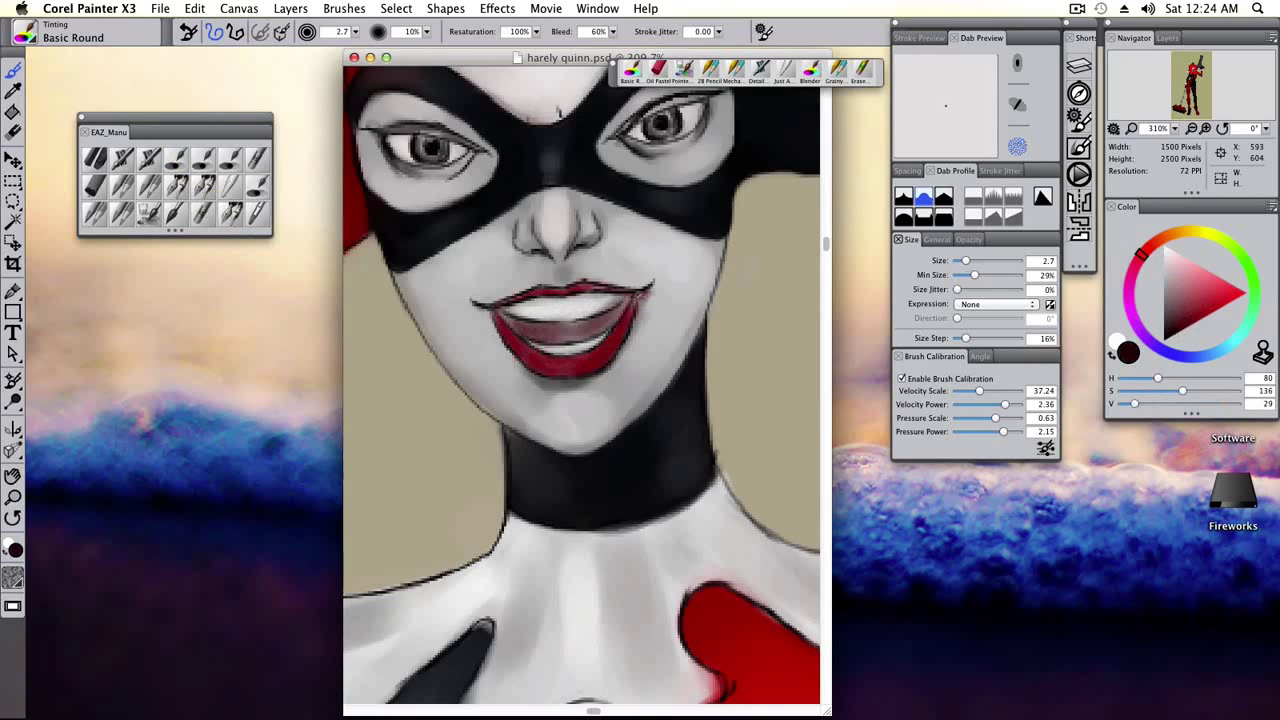
Soften the skin around the lips and chin with sampled greys, using Soft Glazing Round at 2.3 and 4.2.
left_click(230, 160)
key("shift+x")
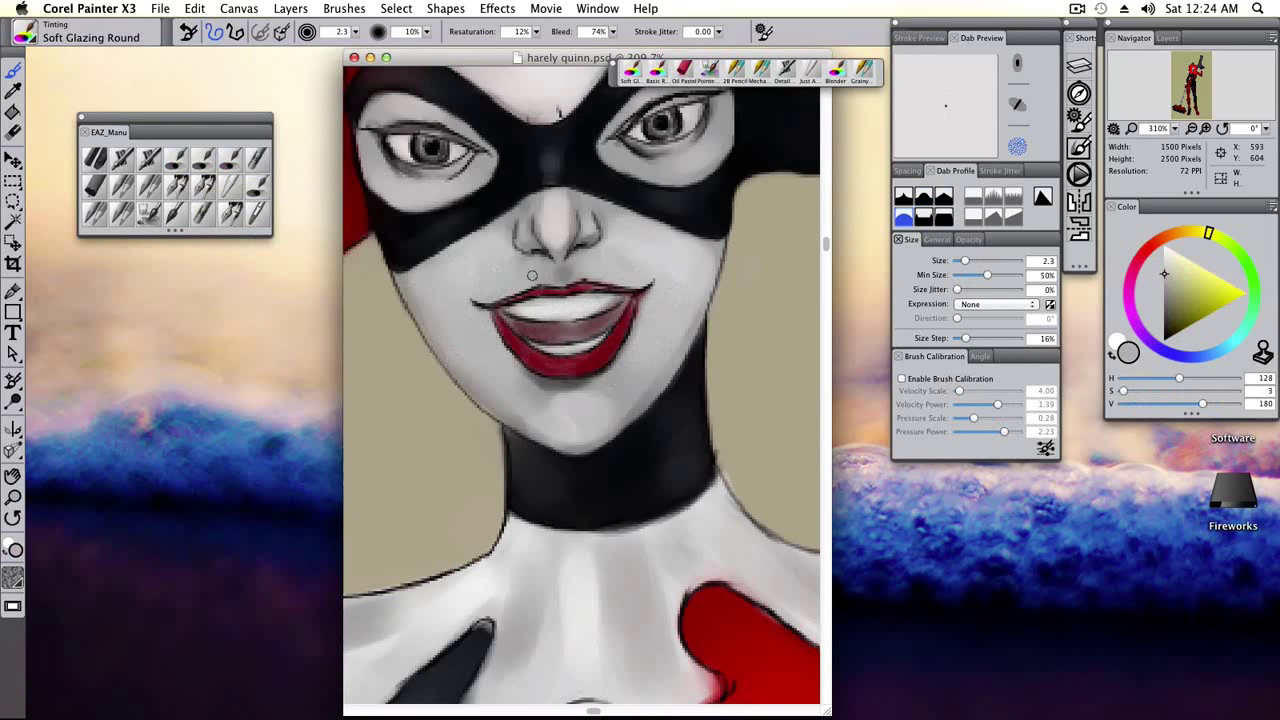
key("shift+x")
key("bracketright")
key("bracketright")
key("bracketright")
key("bracketright")
key("shift+x")
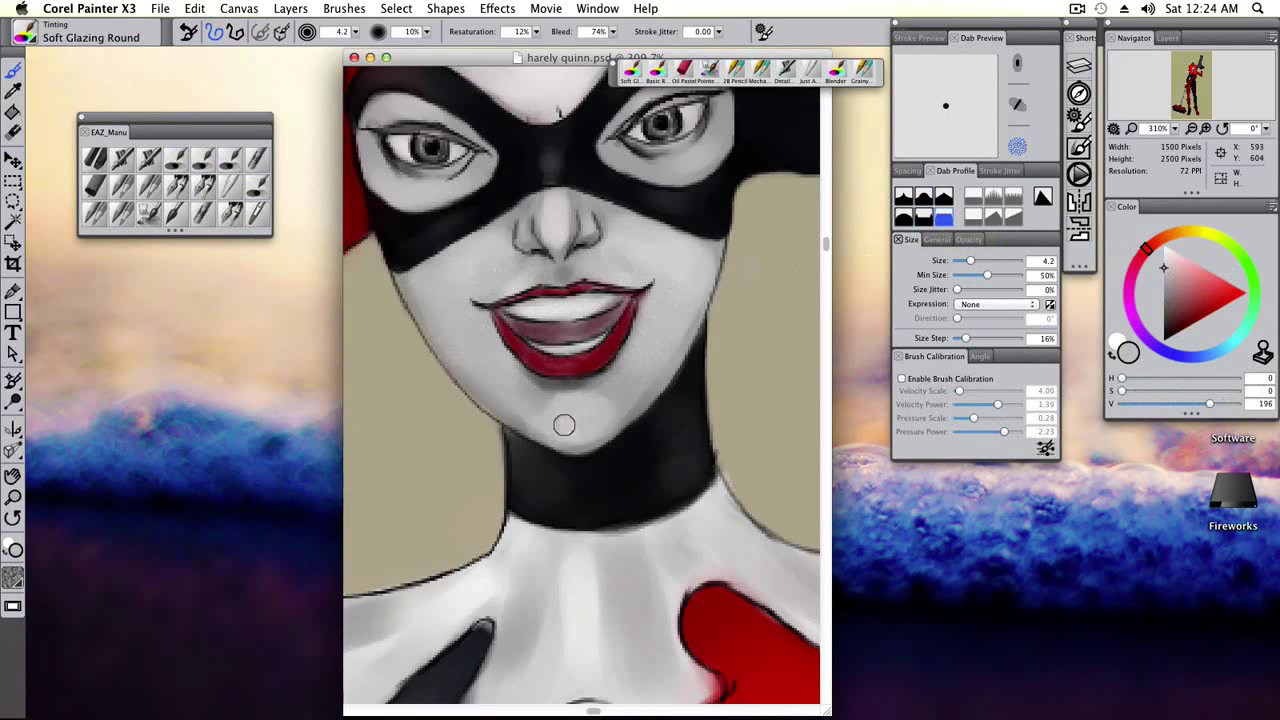
Smooth the chin and forehead with sampled light grey of value 223, using Soft Glazing Round at 5.1.
left_click(544, 424, "alt")
scroll(560, 330, "up", 3)
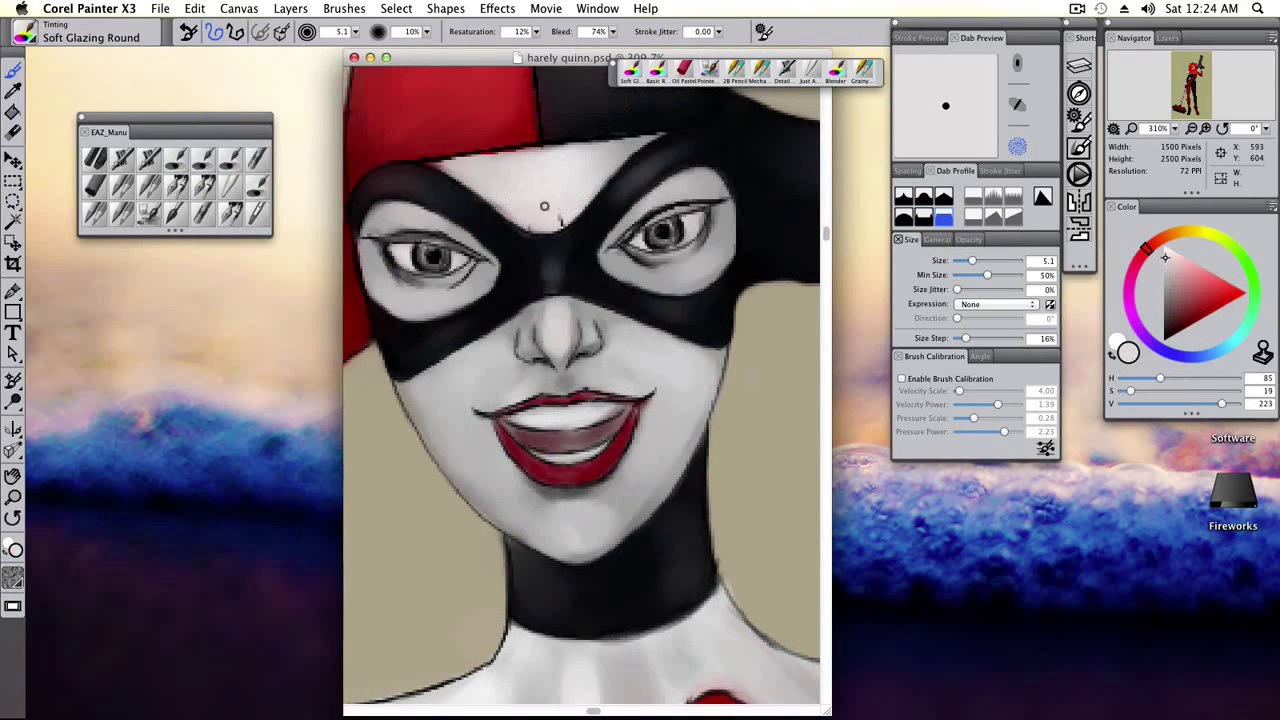
scroll(594, 170, "up", 2)
Refine the skin and mask edges around the eyes with light grey of value 236 and black of value 17, using Broad Cover Brush at 3.5.
left_click(256, 208)
left_click(1160, 255)
key("bracketright")
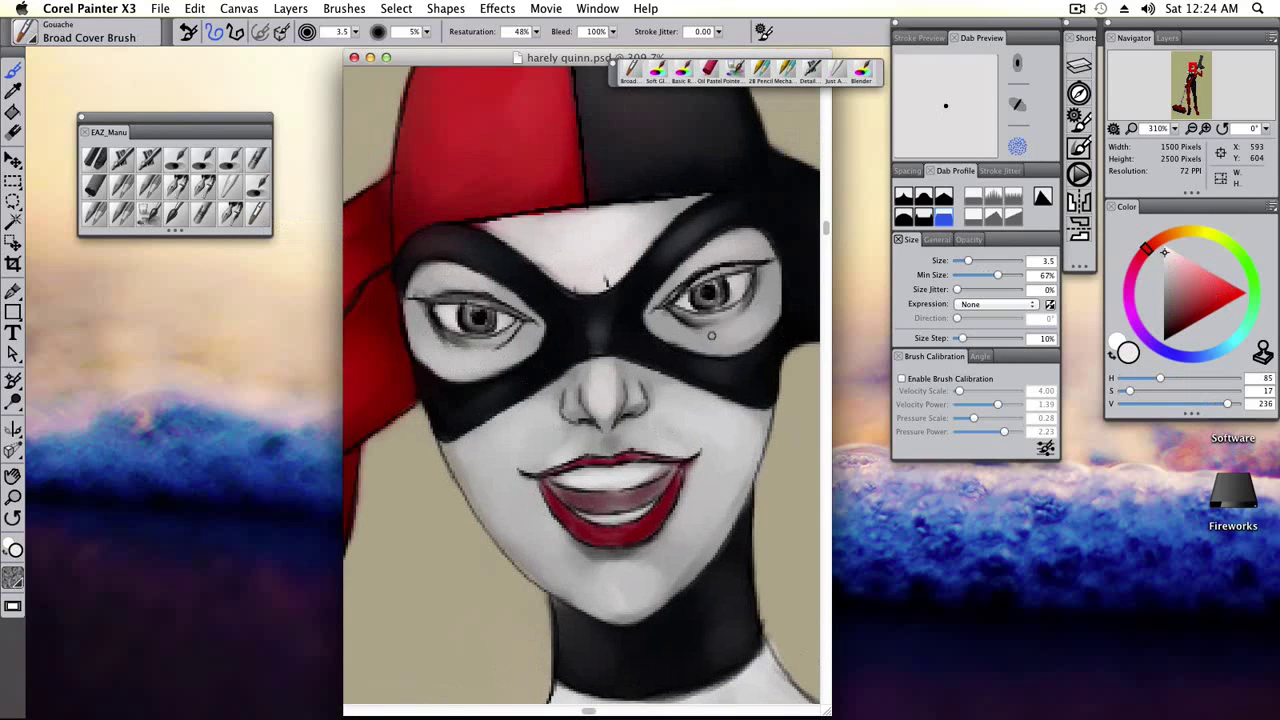
left_click(510, 344, "alt")
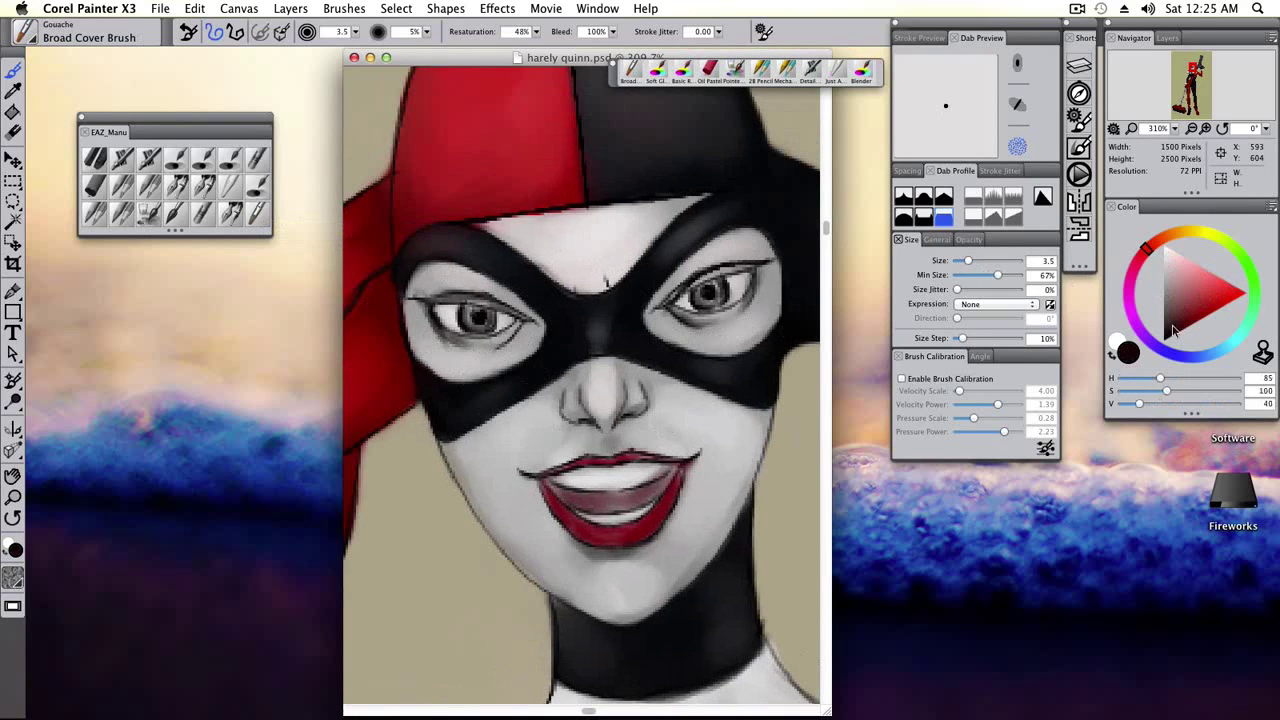
key("super+z")
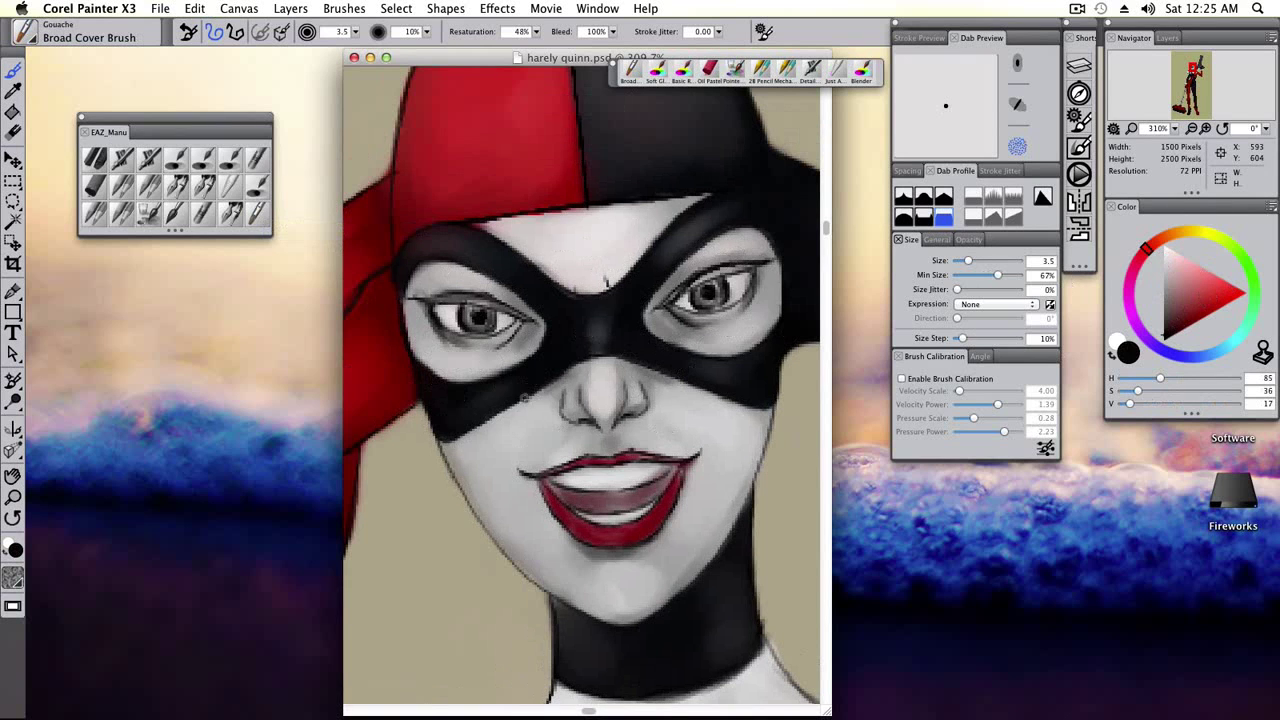
left_click(466, 455, "alt")
Shade the red lower leg with dark red of value 43, using Pointed Simple Water at 23.7 and 17.4 with 30% opacity.
left_click(1160, 128)
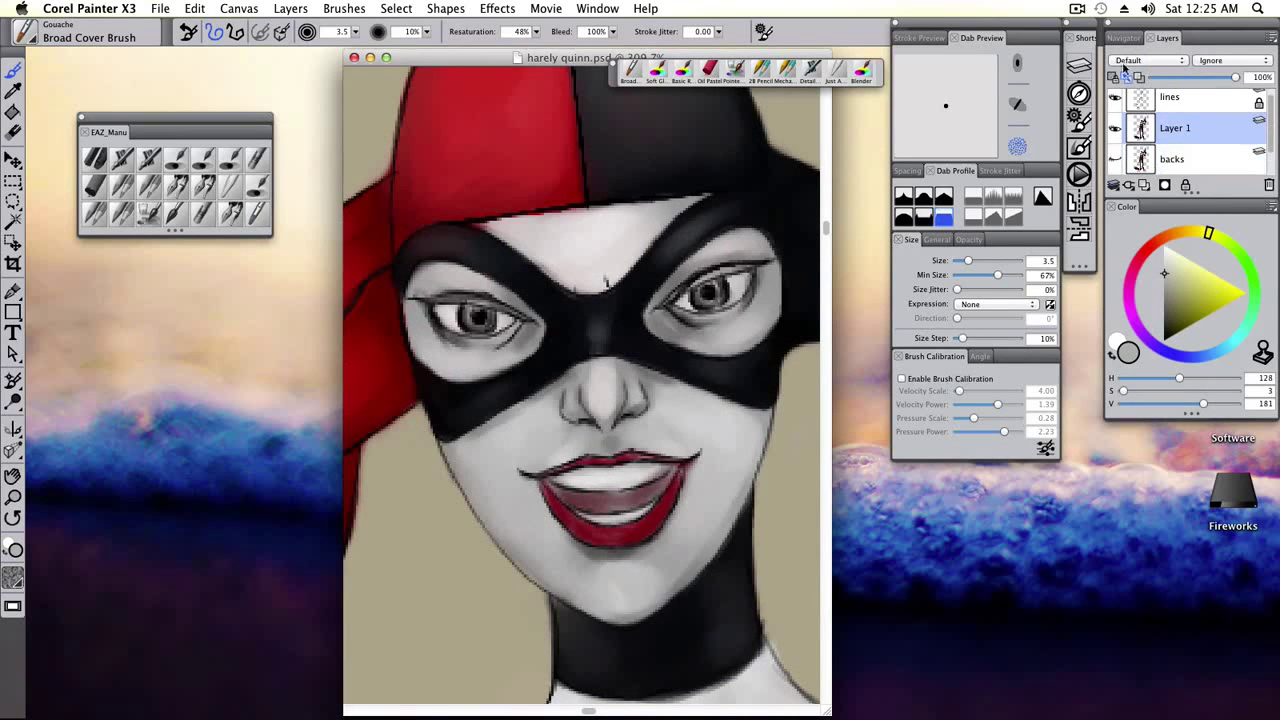
left_click(1170, 150)
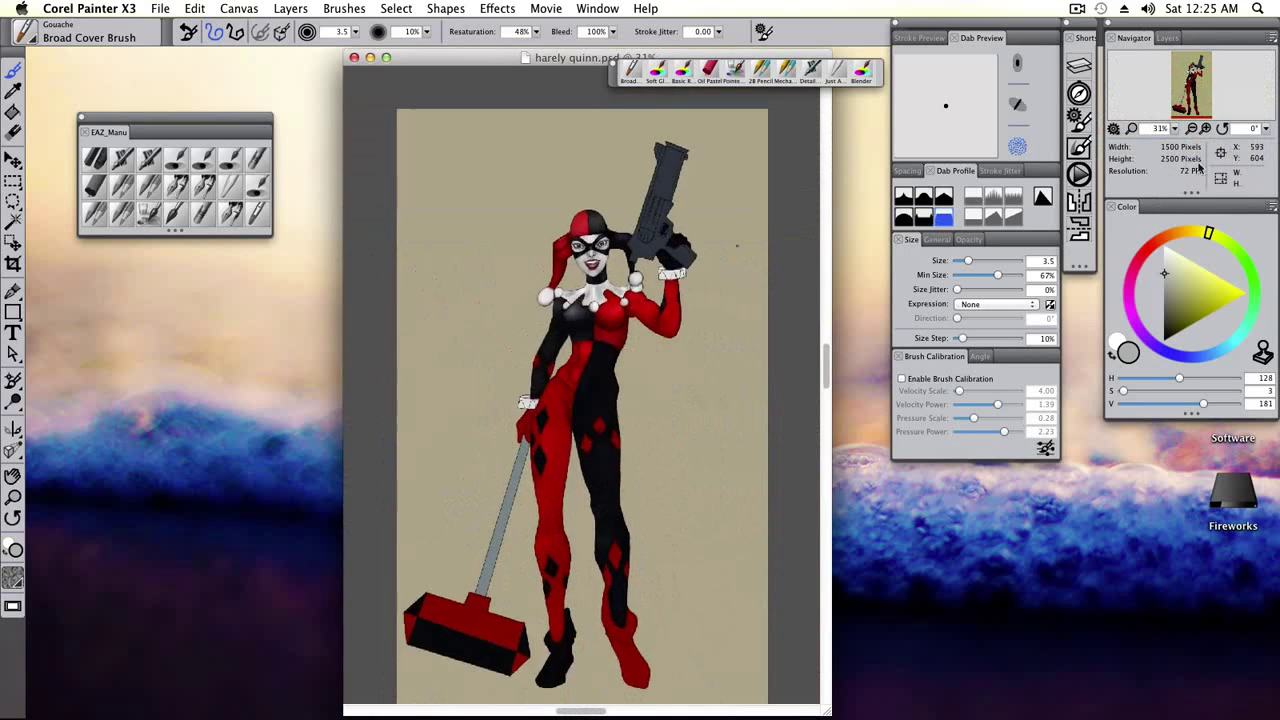
left_click(150, 213)
left_click(1155, 405)
key("bracketright")
key("bracketright")
key("bracketright")
left_click_drag(1155, 405, 1141, 404)
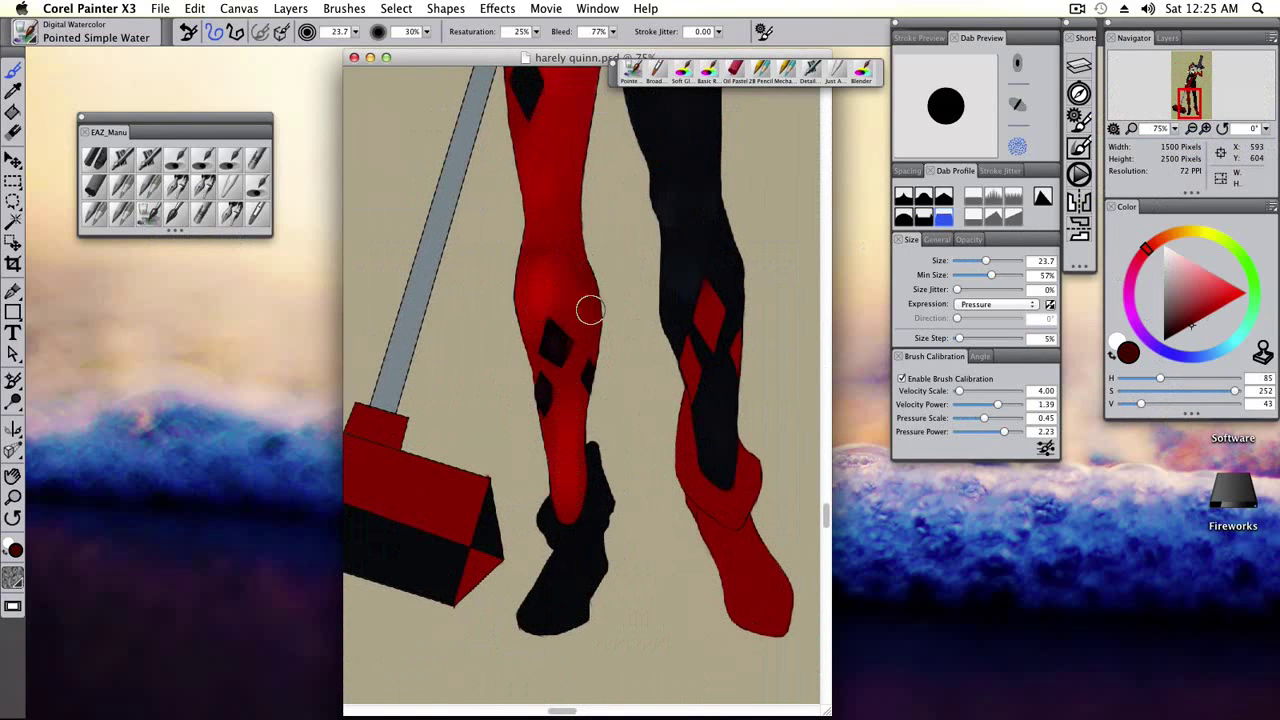
key("bracketleft")
key("bracketleft")
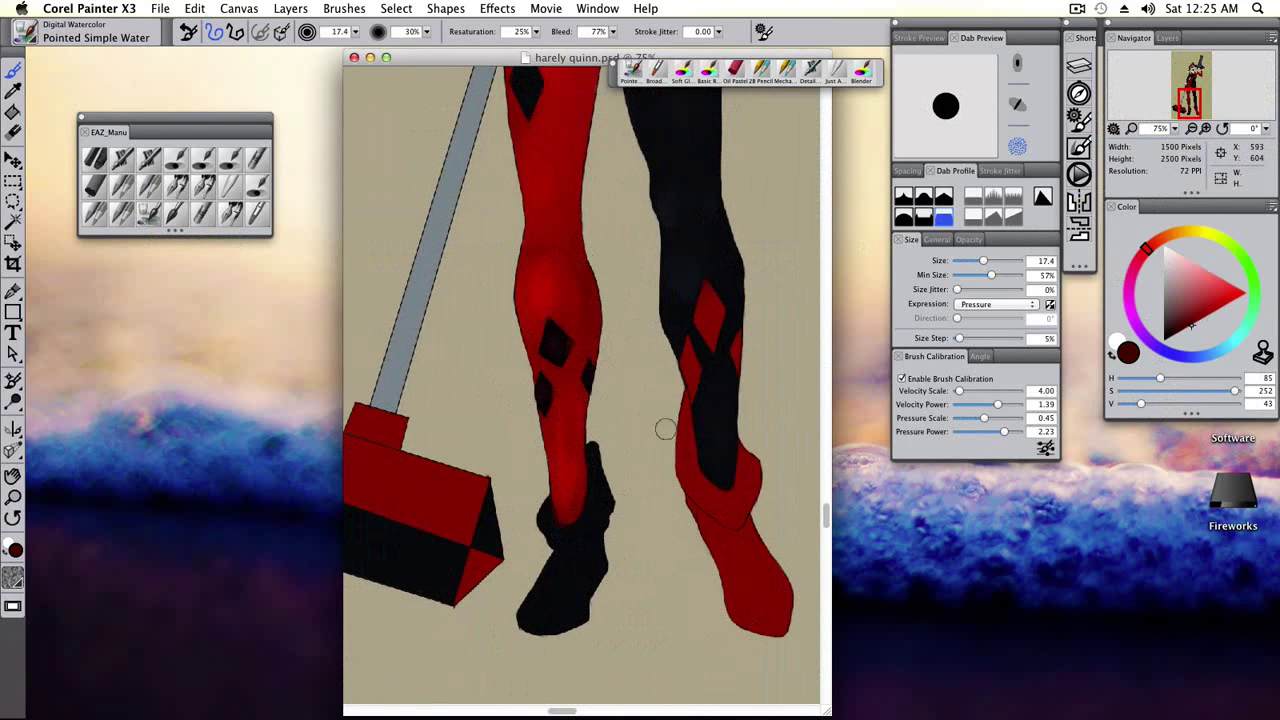
Touch up the black boot's cuff with sampled near-black of value 29, using Soft Glazing Round at 8.4.
key("super+plus")
scroll(629, 234, "down", 2)
left_click(175, 185)
left_click(570, 390, "alt")
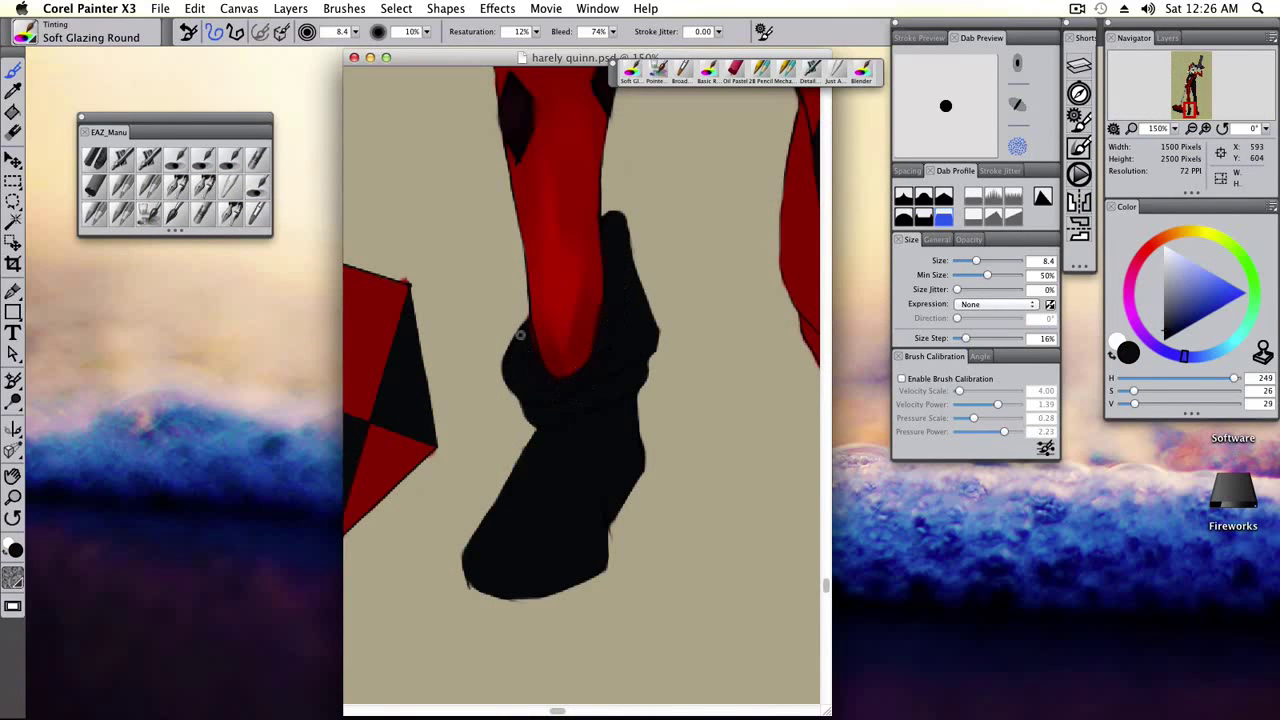
Shade the black boot with dark blue-grey of value 45 and near-black of value 8, using Pointed Simple Water at 17.8.
key("super+minus")
key("super+minus")
key("super+minus")
key("super+minus")
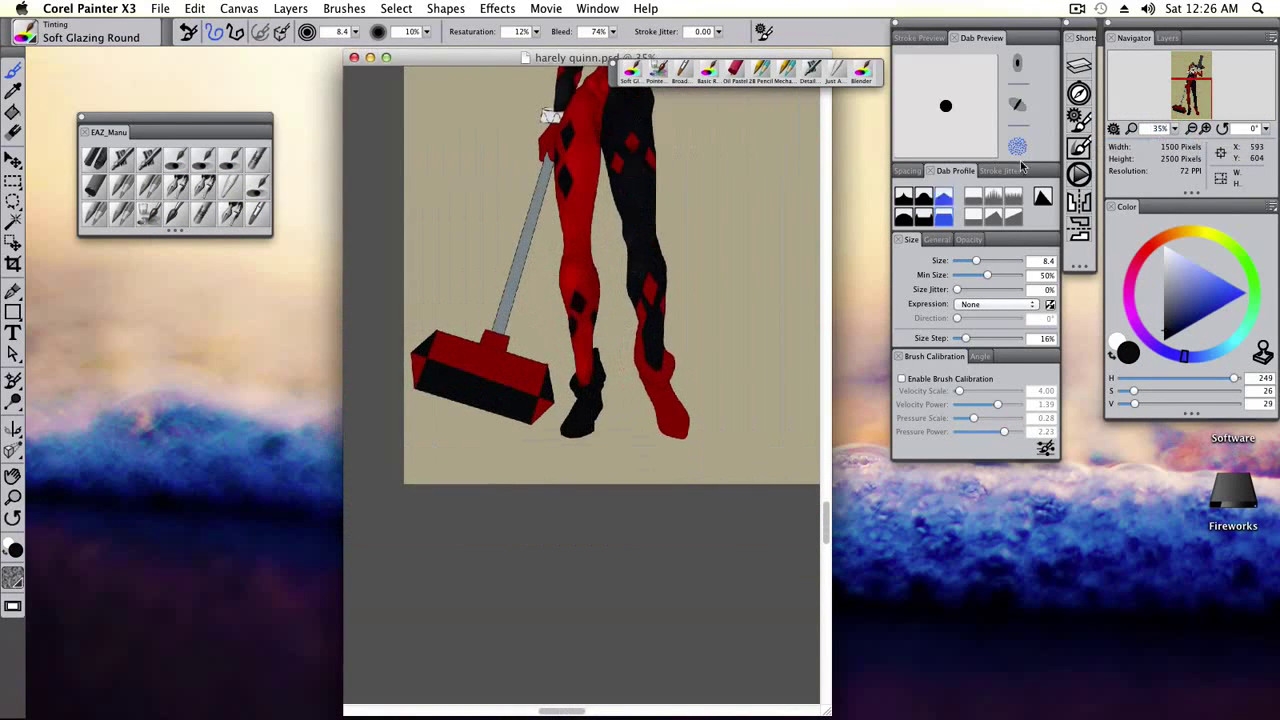
key("super+minus")
key("super+plus")
key("super+plus")
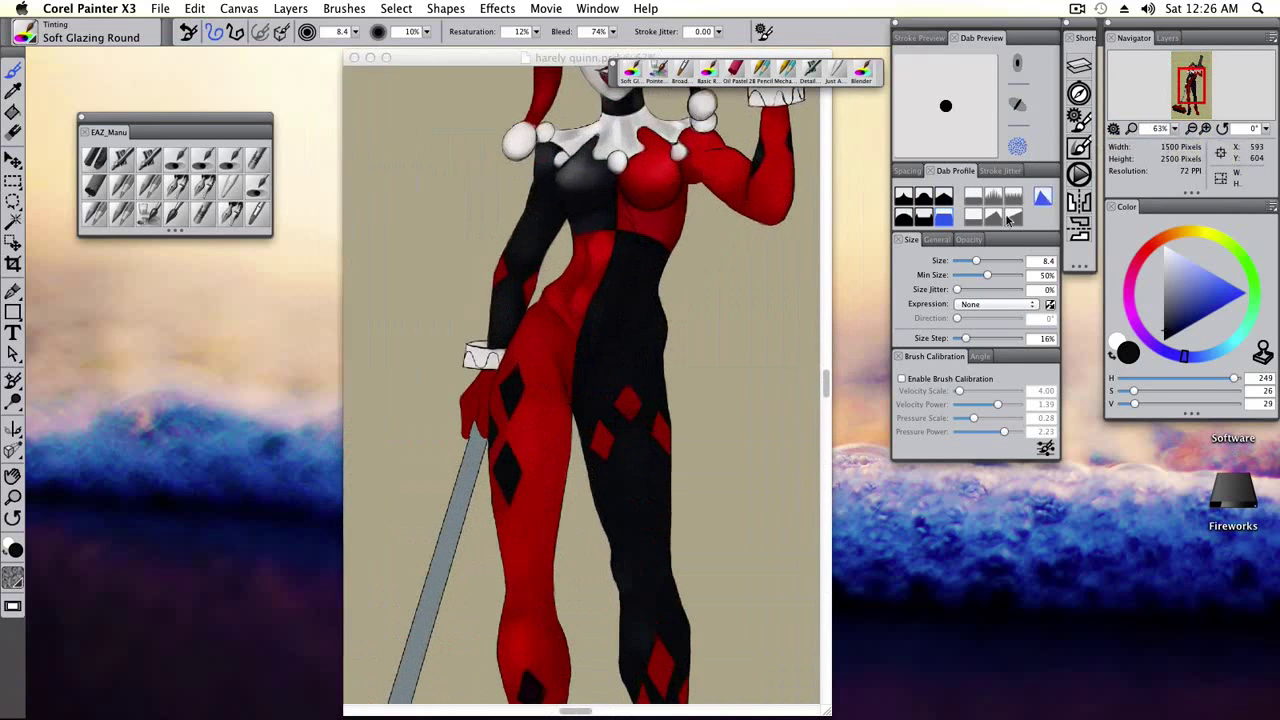
scroll(660, 420, "down", 6)
left_click_drag(1177, 129, 1177, 135)
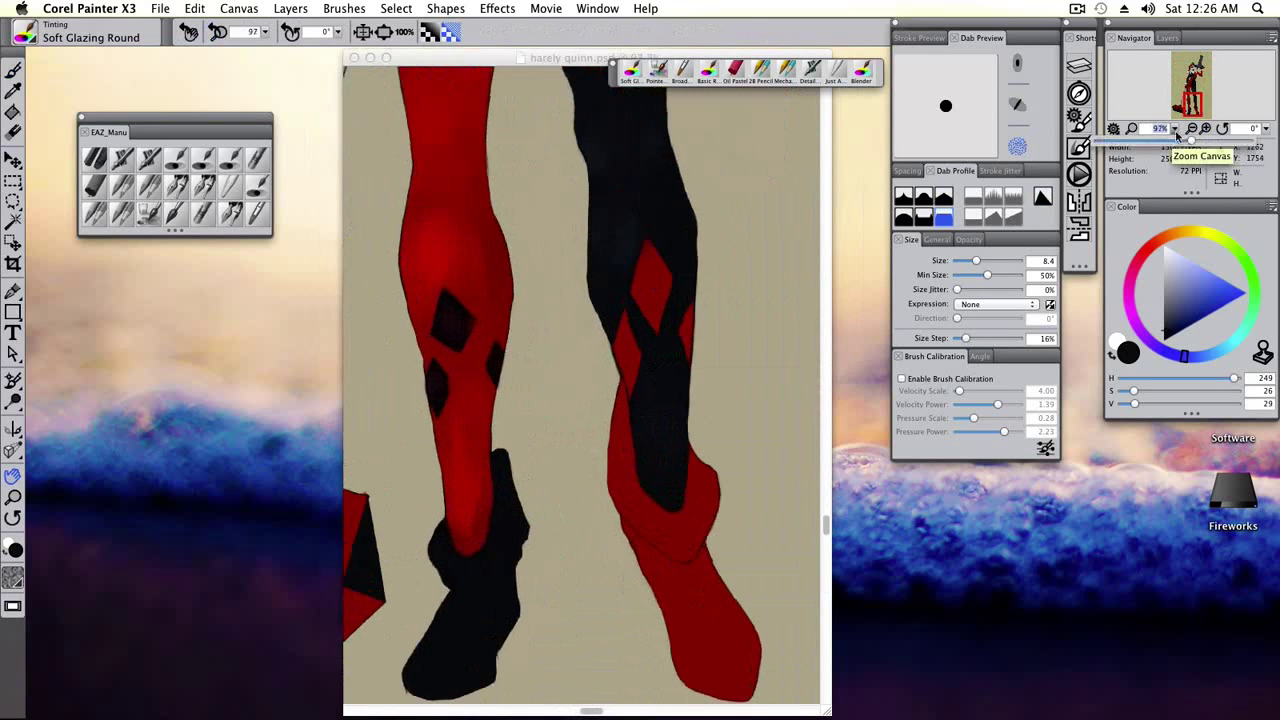
scroll(657, 309, "left", 2)
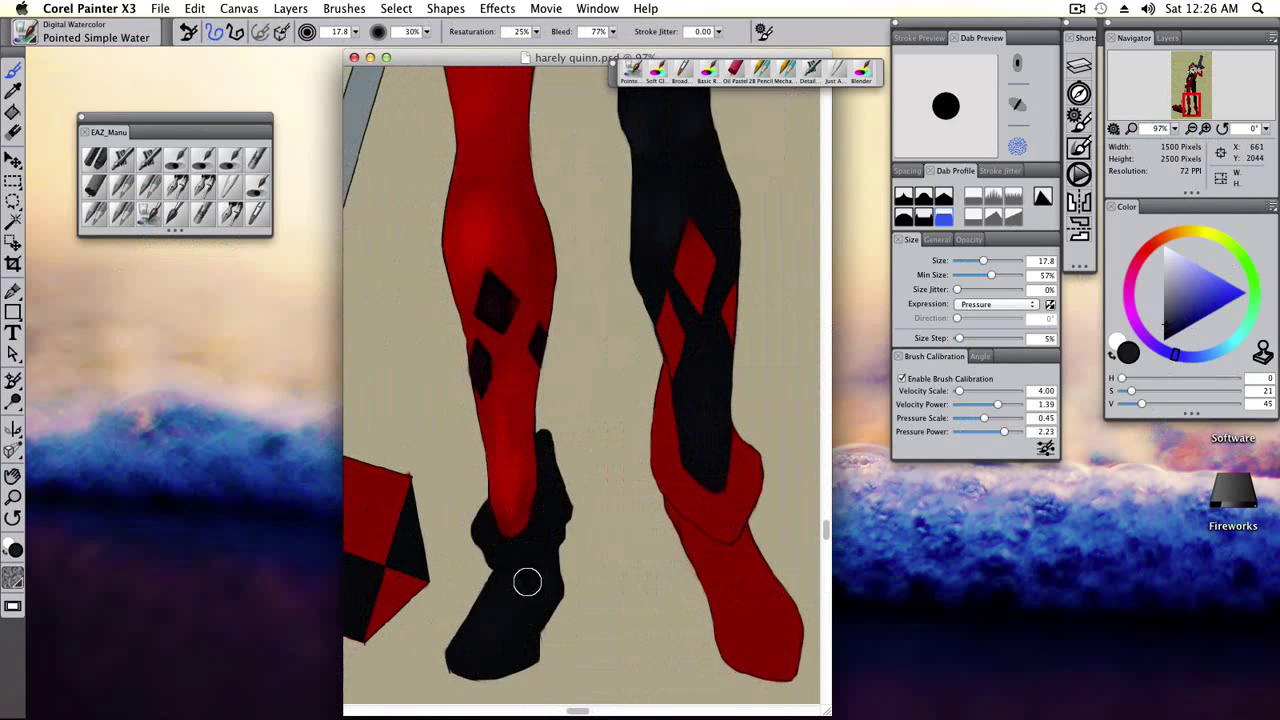
left_click_drag(1141, 403, 1124, 403)
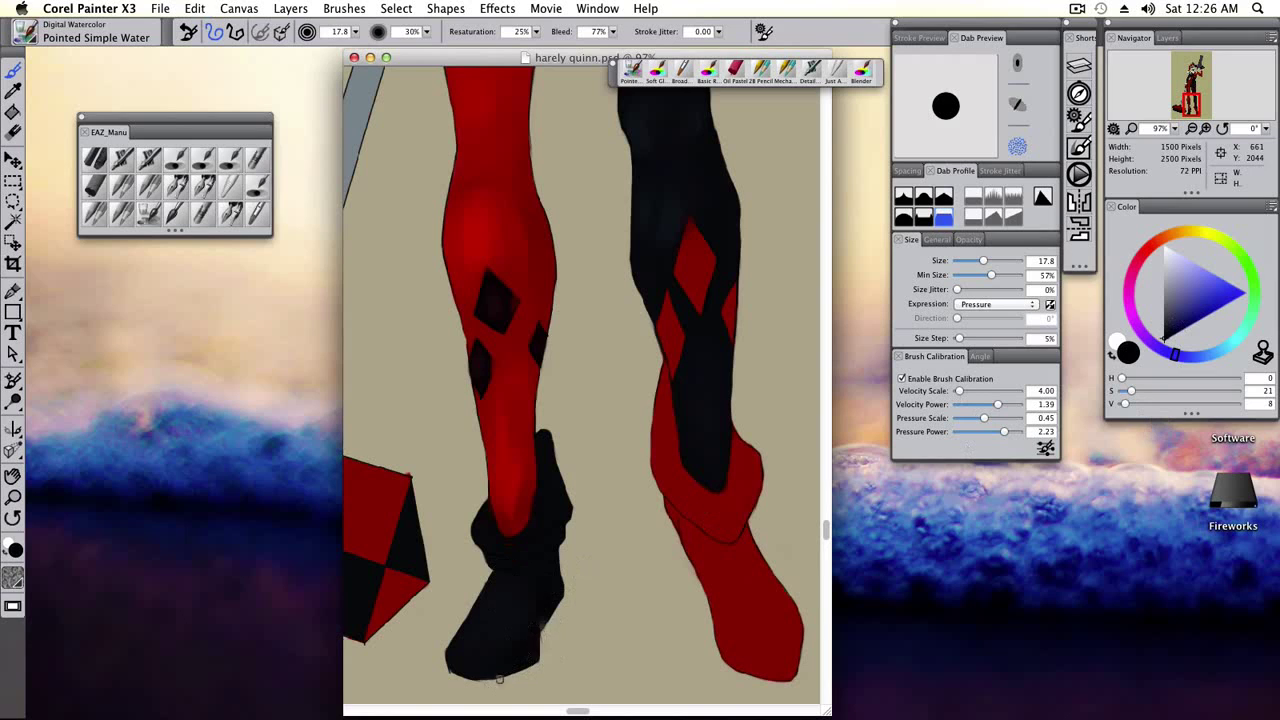
key("super+z")
Highlight the black boot's cuff and foot with dark blue-grey of value 54, using Pointed Simple Water at 11.4 and 21.1 with 40% opacity.
scroll(572, 540, "down", 3)
key("super+alt+0")
left_click(543, 391, "alt")
key("bracketleft")
key("bracketleft")
key("bracketleft")
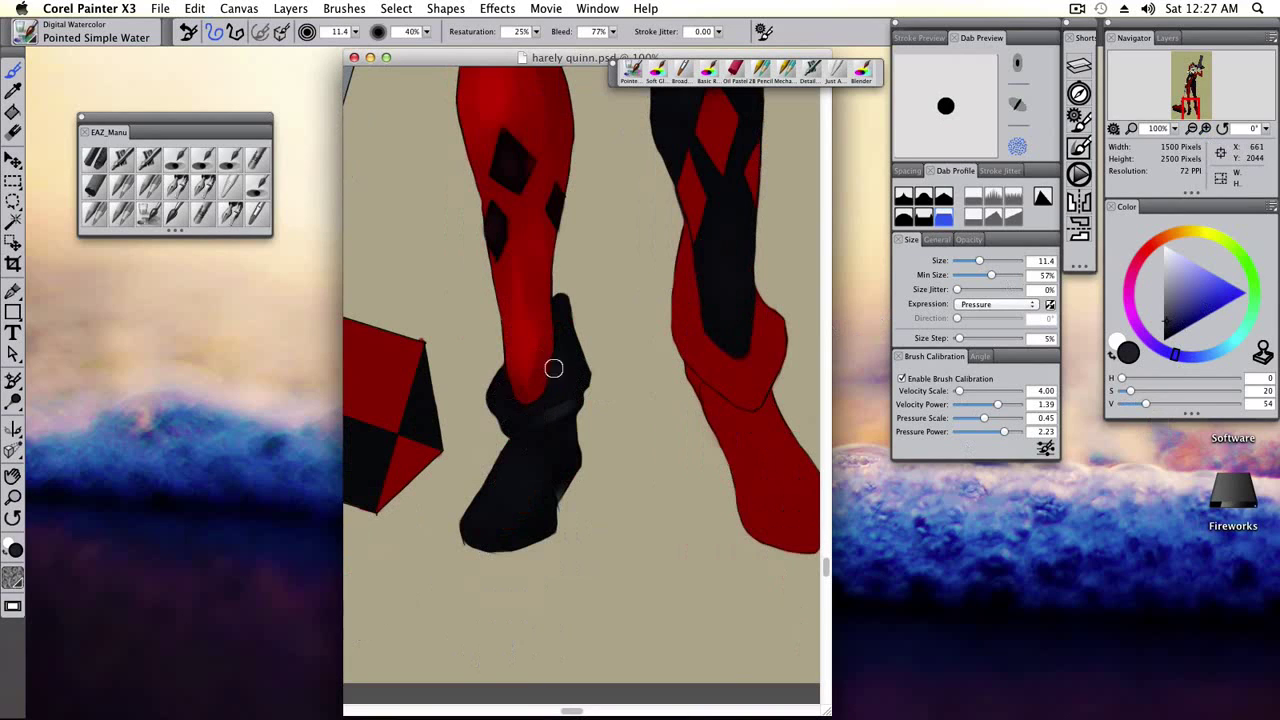
key("bracketright")
key("bracketright")
key("bracketright")
key("bracketright")
key("bracketright")
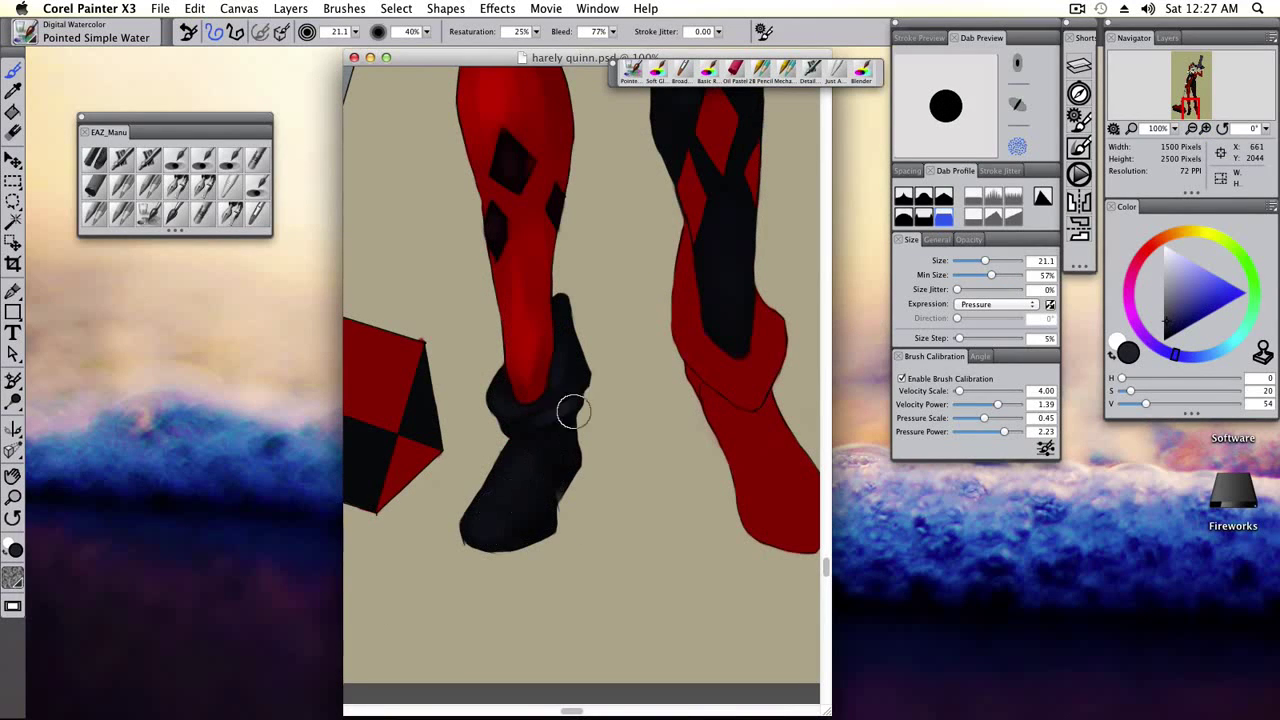
Lighten the red boot's folded cuff with brighter red, using Pointed Simple Water at sizes up to 25.6.
scroll(557, 434, "right", 4)
left_click(548, 392, "alt")
key("bracketleft")
key("bracketleft")
scroll(566, 371, "left", 3)
scroll(566, 371, "up", 3)
left_click(590, 424, "alt")
key("bracketright")
key("bracketright")
key("bracketright")
key("bracketright")
scroll(690, 570, "down", 3)
scroll(690, 570, "right", 1)
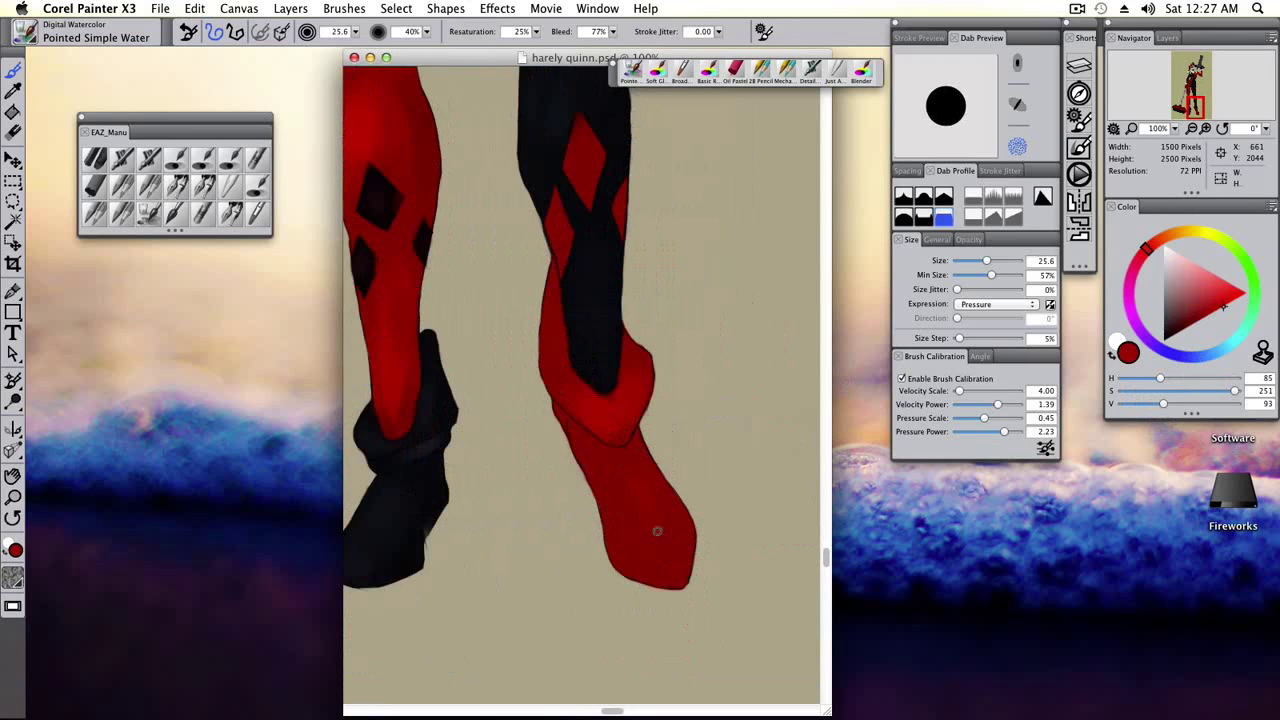
Shade the red boot's foot and the area under its cuff with dark red of value 42, using Pointed Simple Water at 25.6.
left_click_drag(1163, 403, 1134, 403)
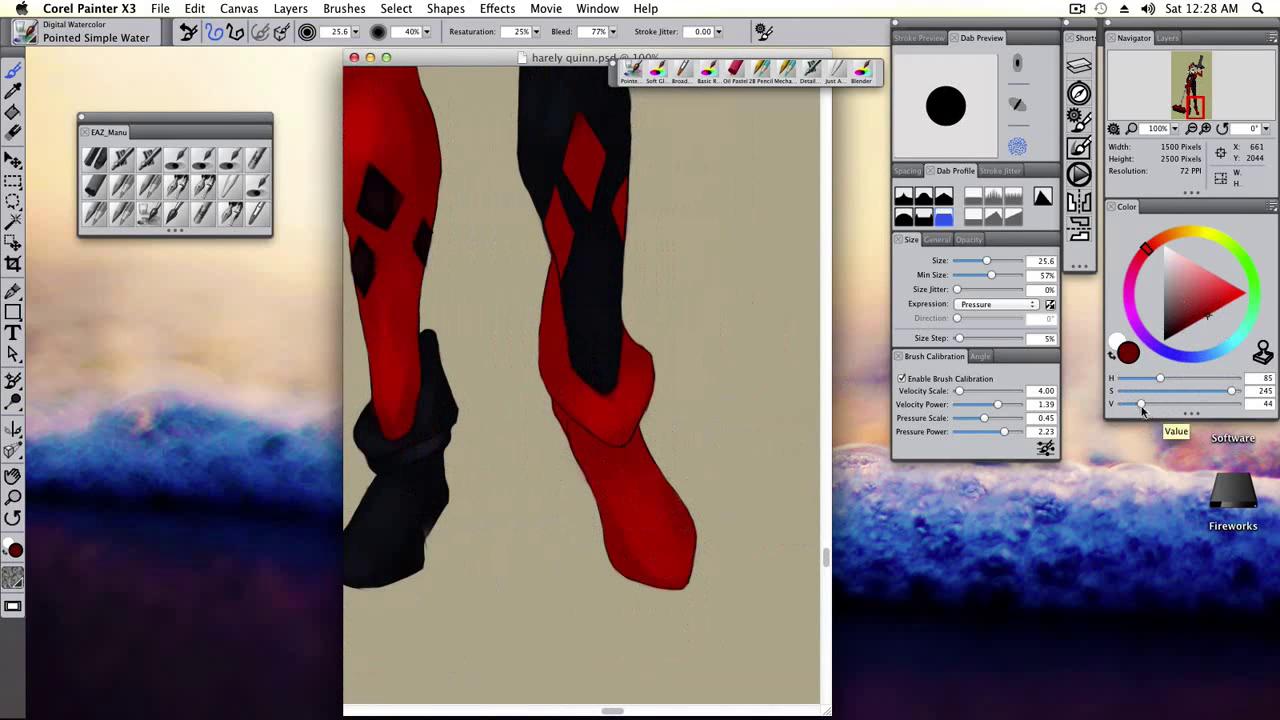
left_click(686, 522, "alt")
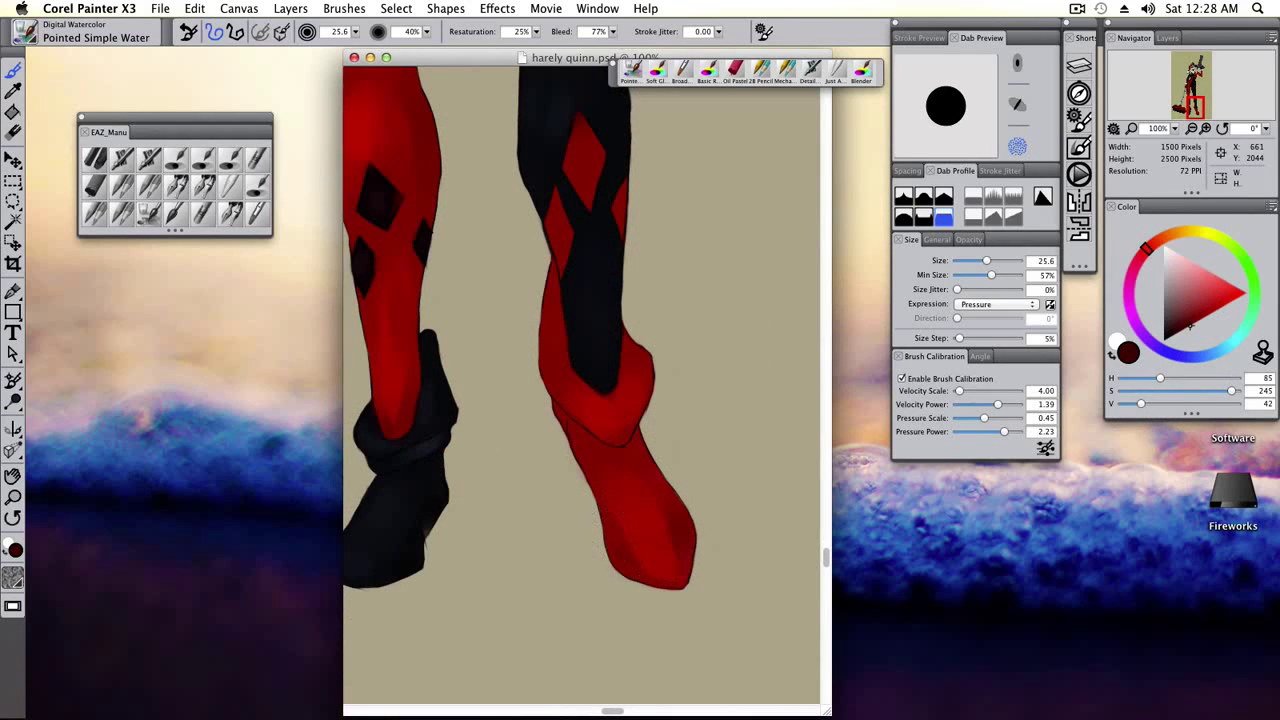
left_click(648, 438, "alt")
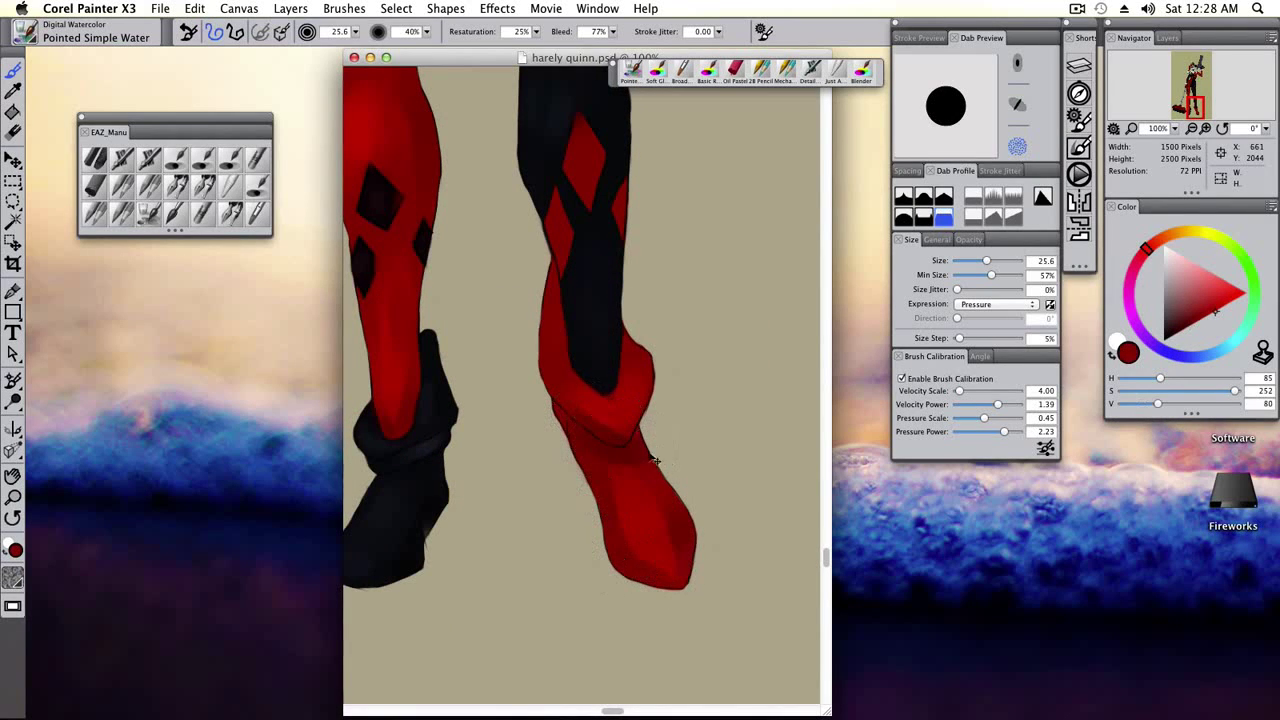
Highlight the red boot's foot with red of value 106 at size 14.9, and blend its shading using Blender at 17.2 and 14.2.
key("bracketleft")
left_click(628, 444, "alt")
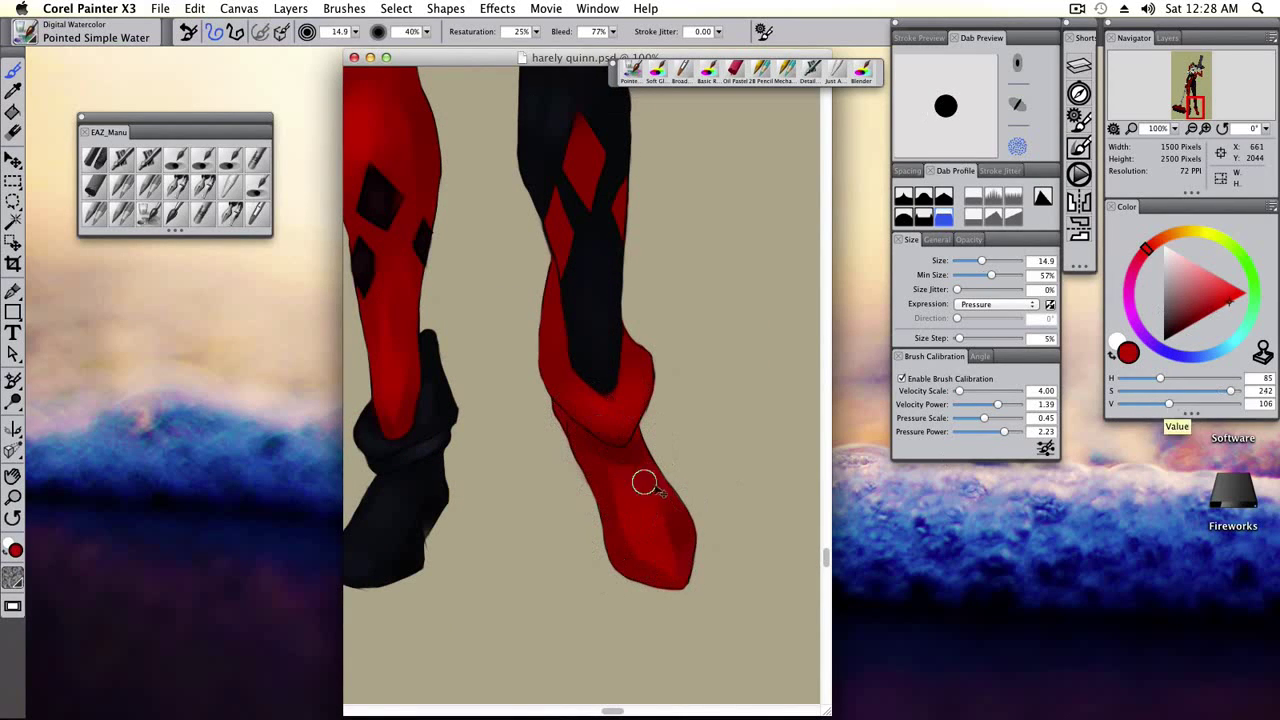
key("bracketright")
left_click(680, 503, "alt")
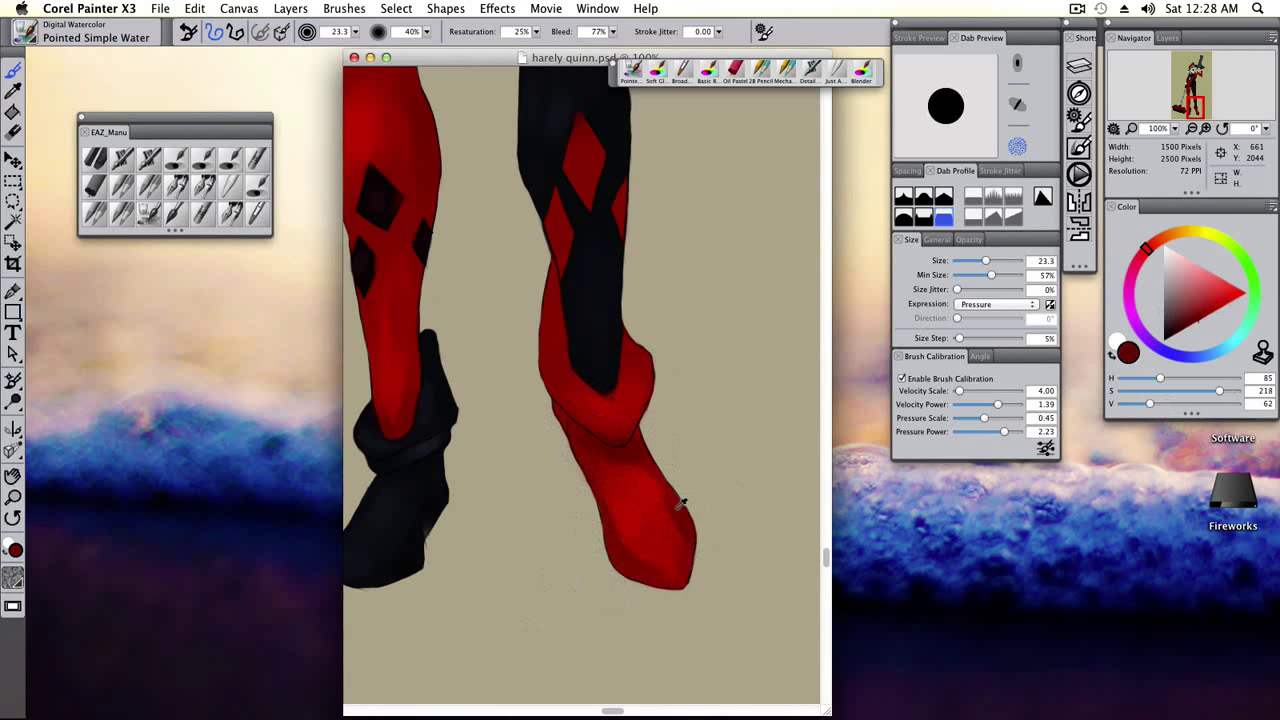
key("b")
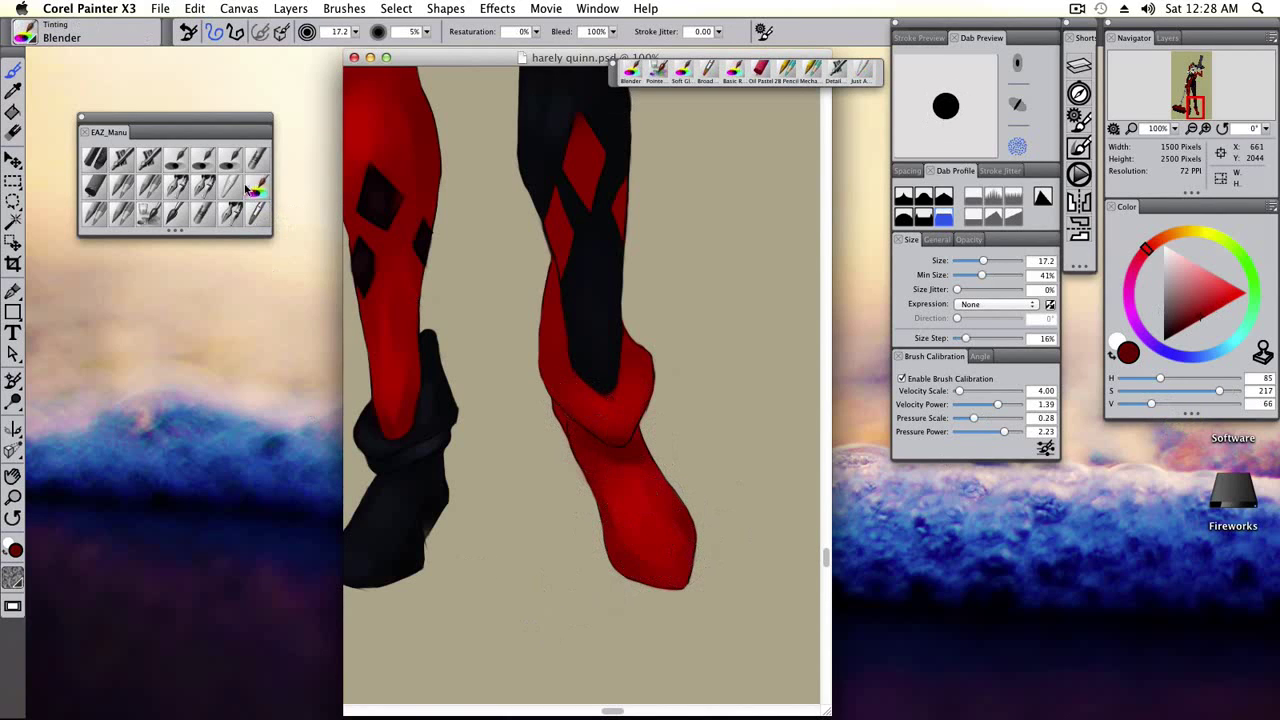
key("bracketleft")
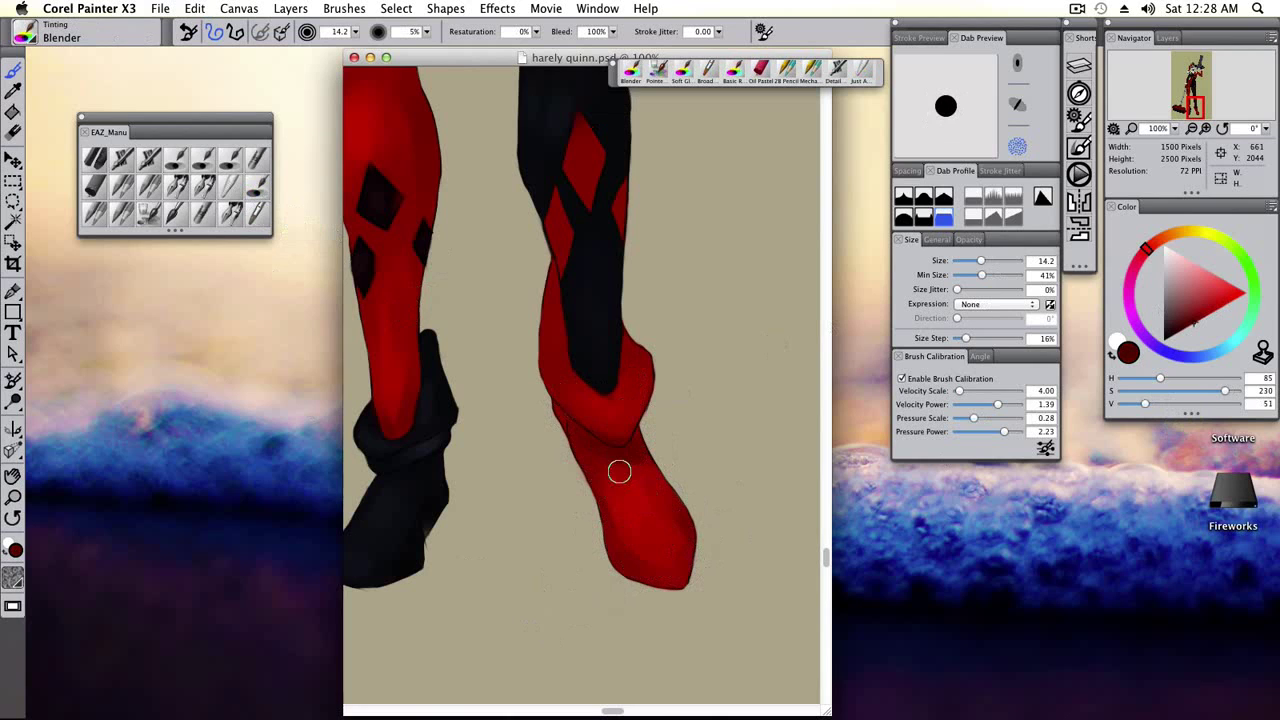
Brighten the red boot's cuff with red of value 100 and the black shin with blue-grey of value 61, using Pointed Simple Water.
left_click(137, 222)
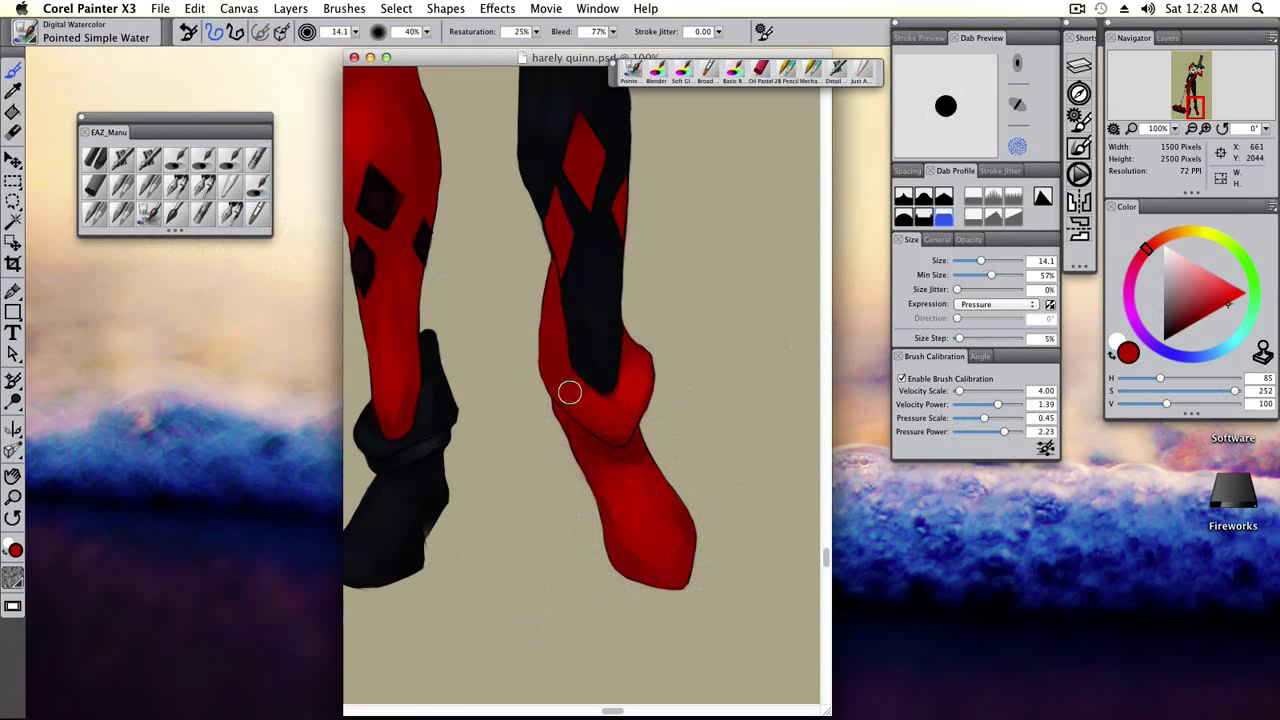
left_click(586, 345, "alt")
left_click_drag(586, 306, 594, 330)
left_click(563, 300, "alt")
key("bracketright")
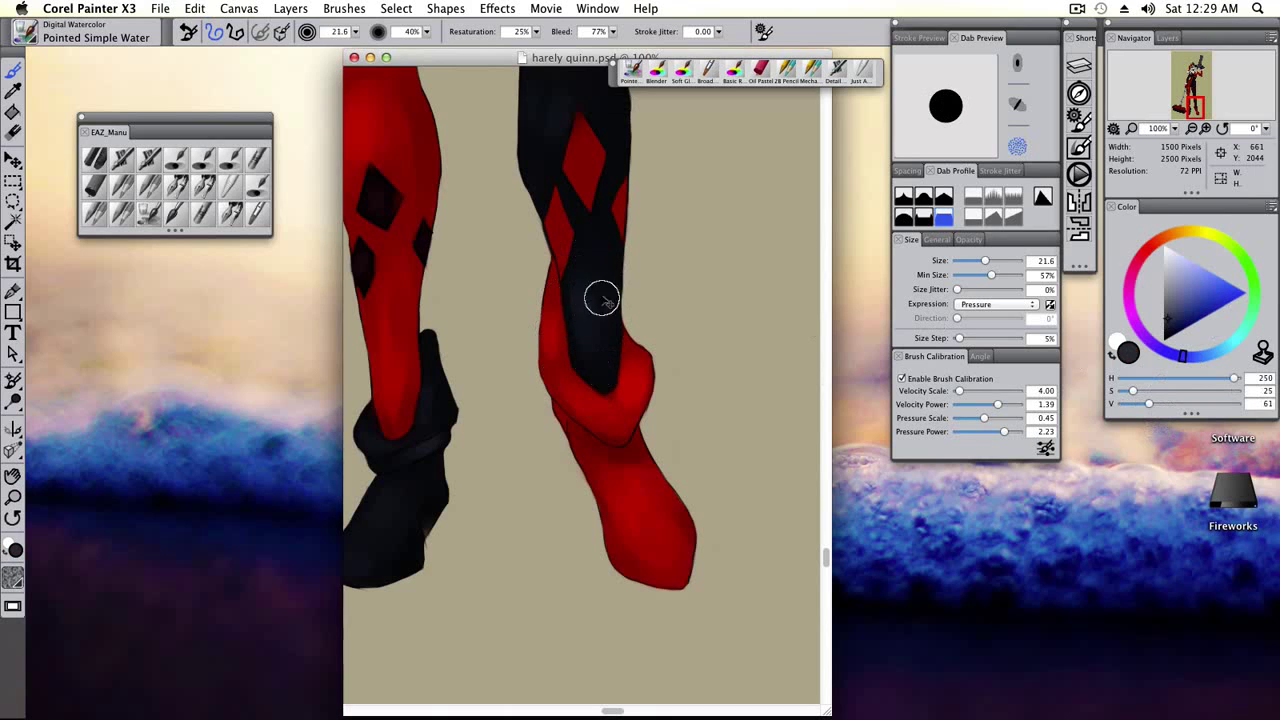
Blend the highlights on the black lower leg using Blender at 19.7 with 5% opacity.
left_click(256, 212)
left_click_drag(568, 276, 600, 306)
scroll(600, 306, "up", 10)
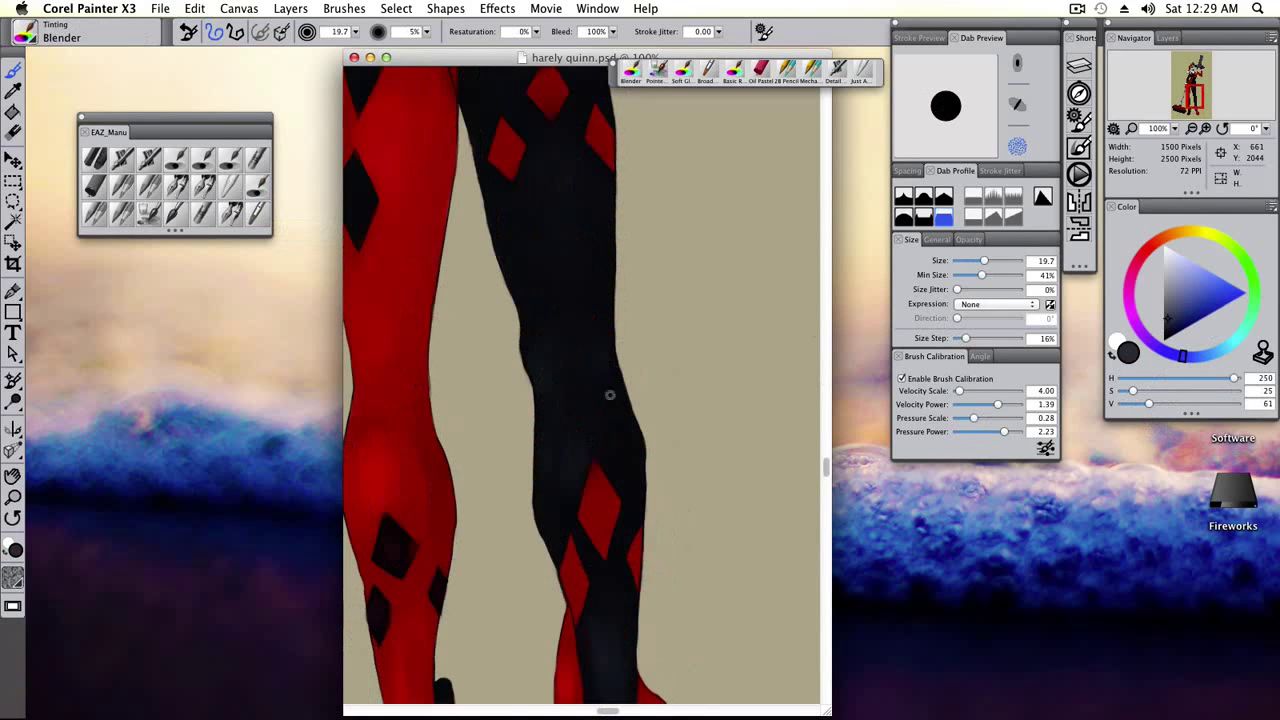
scroll(571, 386, "up", 10)
key("super+0")
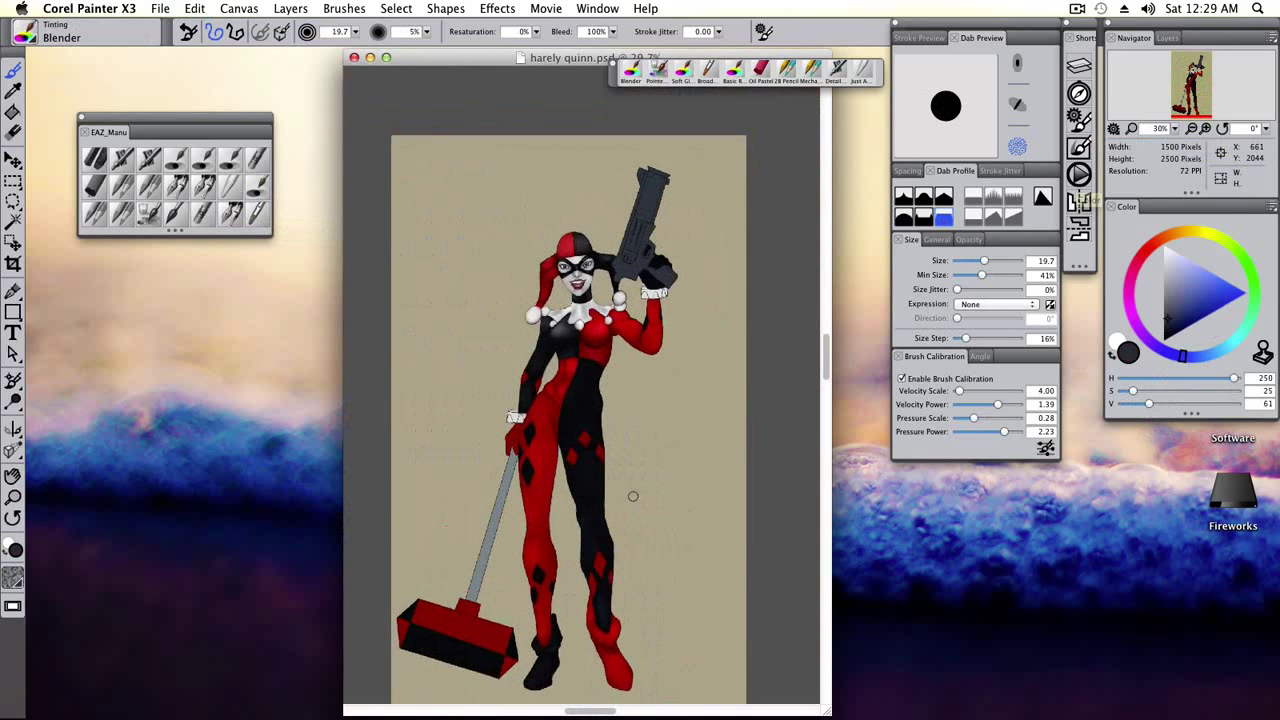
Shade the red gloved hand holding the mallet with dark red of value 18, using Pointed Simple Water at 13.3.
left_click(1131, 128)
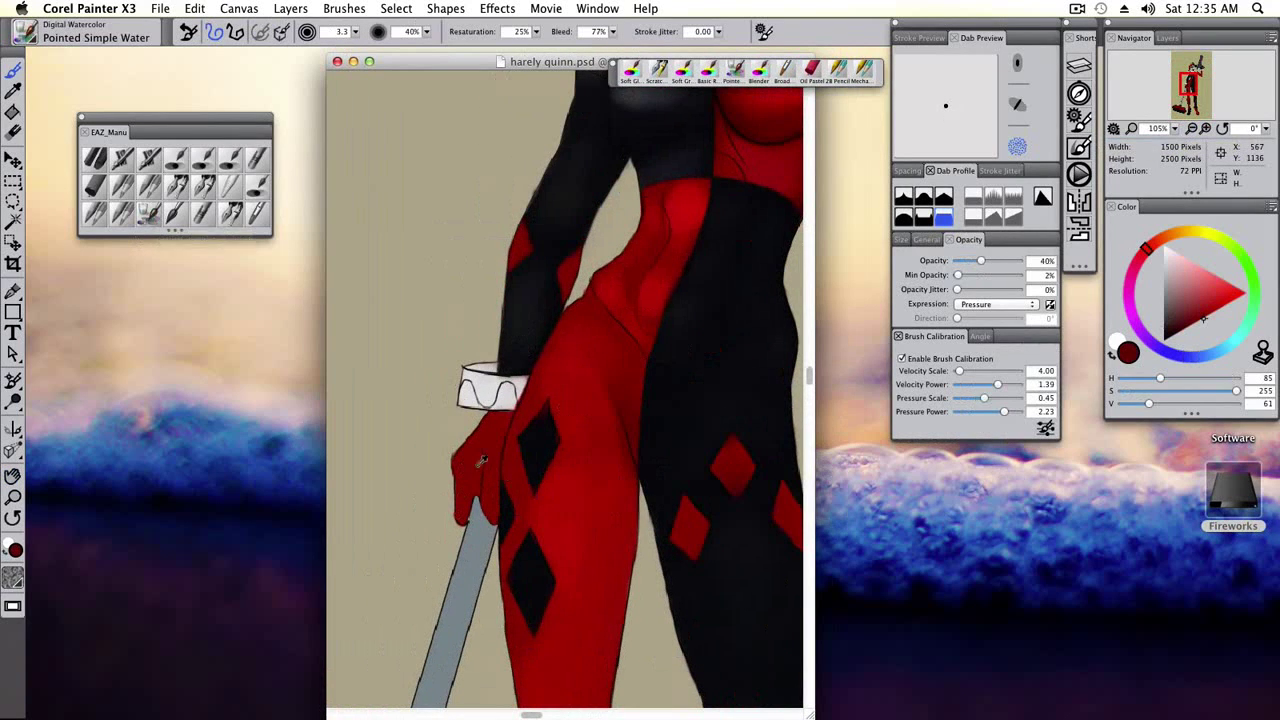
key("bracketright")
left_click(486, 457, "alt")
left_click_drag(1166, 403, 1130, 403)
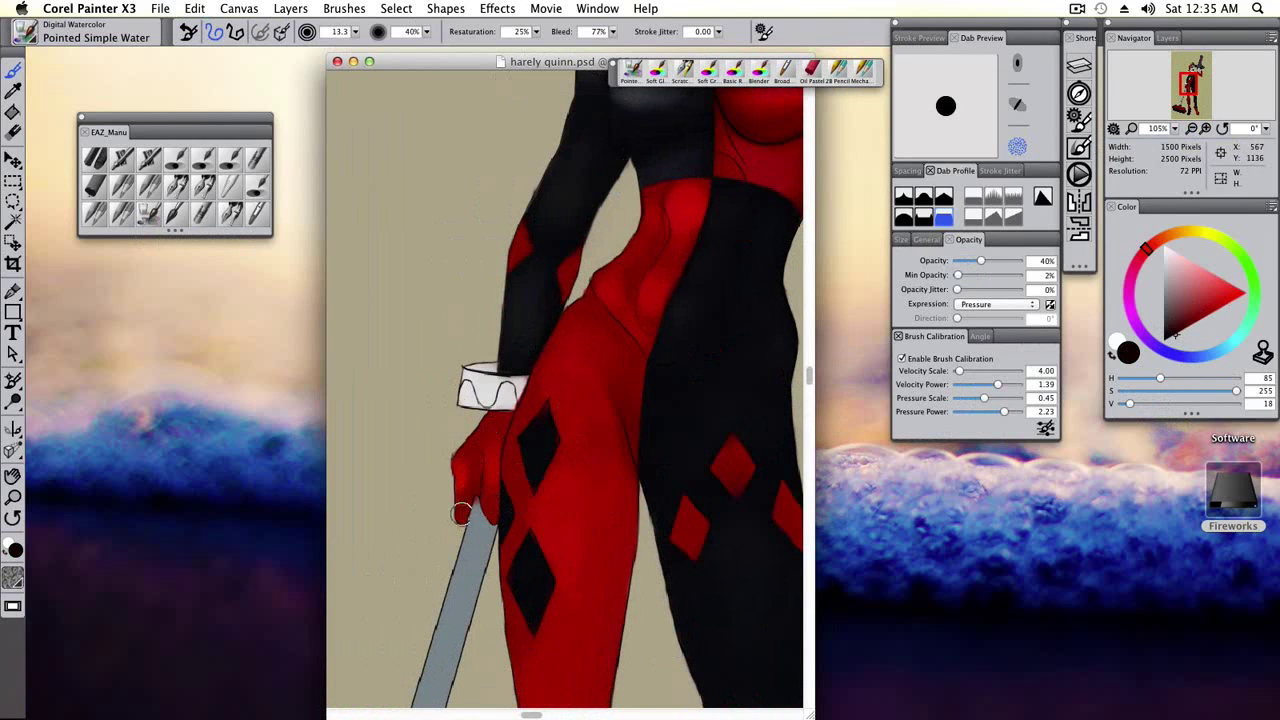
left_click_drag(506, 421, 501, 435)
Shade the red thigh's inner edge with dark reds of value 18 and 58, using Pointed Simple Water at 20.5.
left_click_drag(541, 568, 526, 433)
key("bracketright")
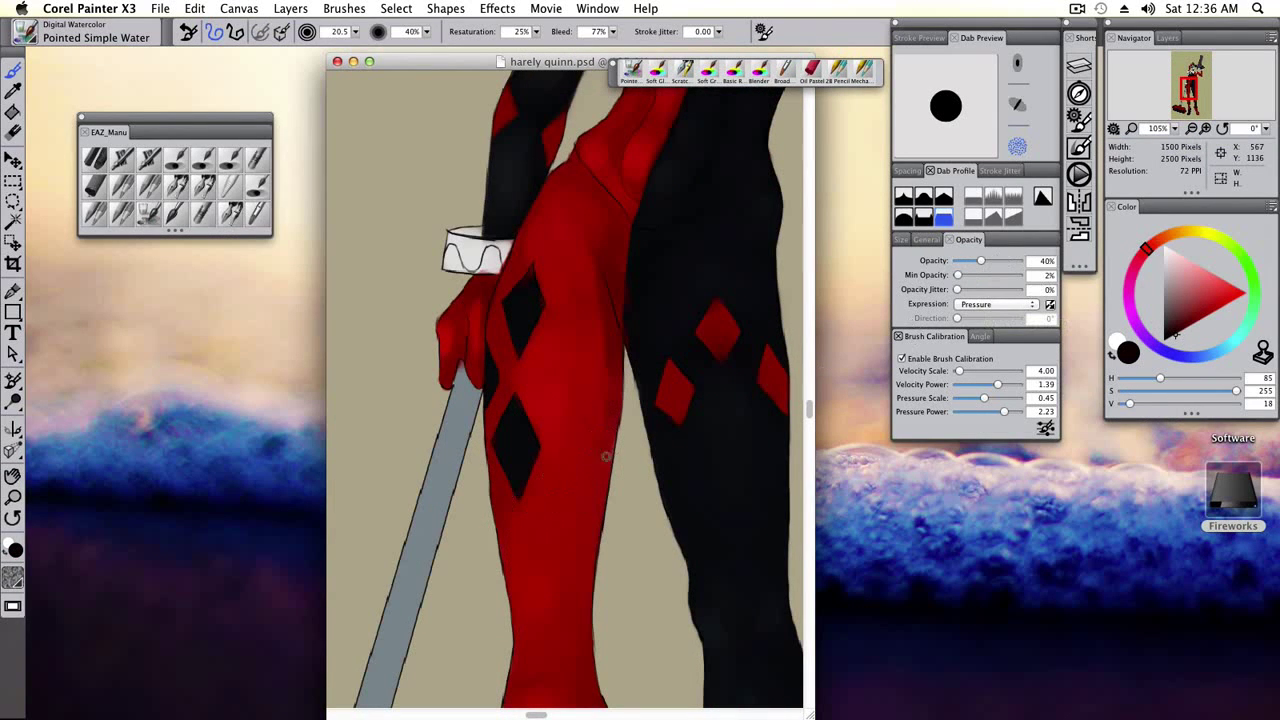
left_click(606, 368, "alt")
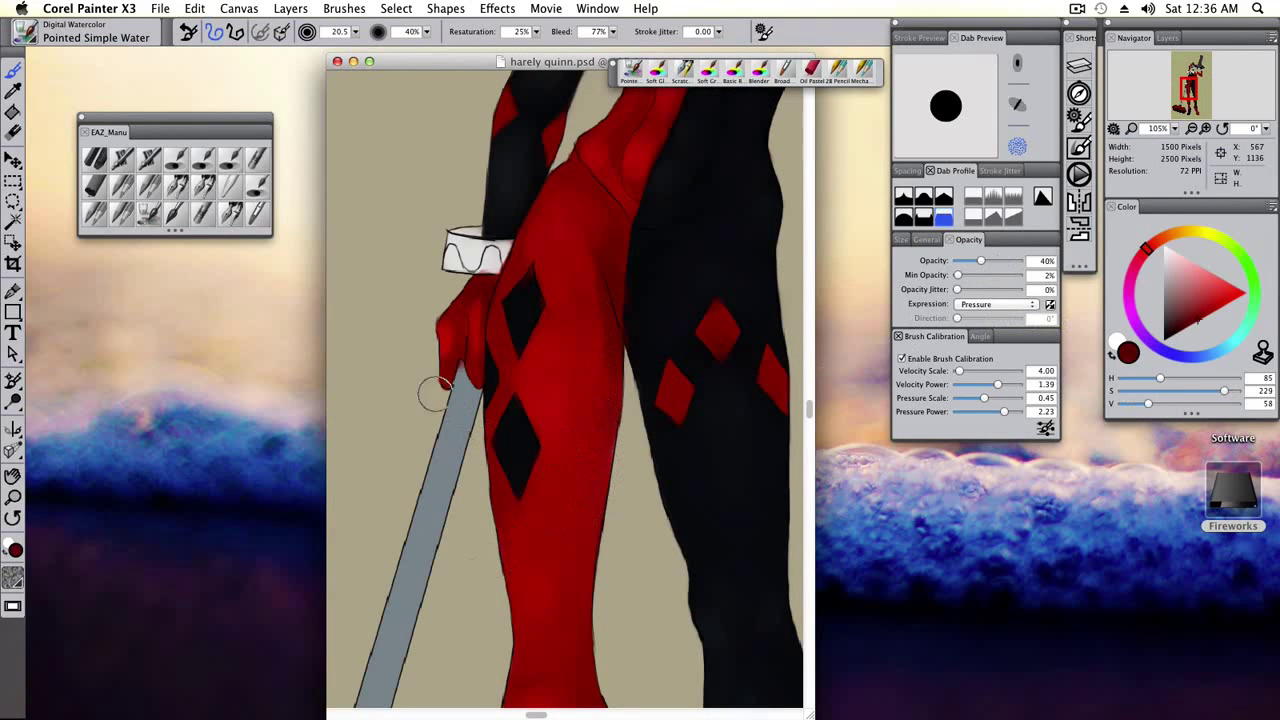
Blend the shading along the red leg using Blender at 21.1 with 5% opacity.
left_click(257, 185)
scroll(603, 514, "down", 3)
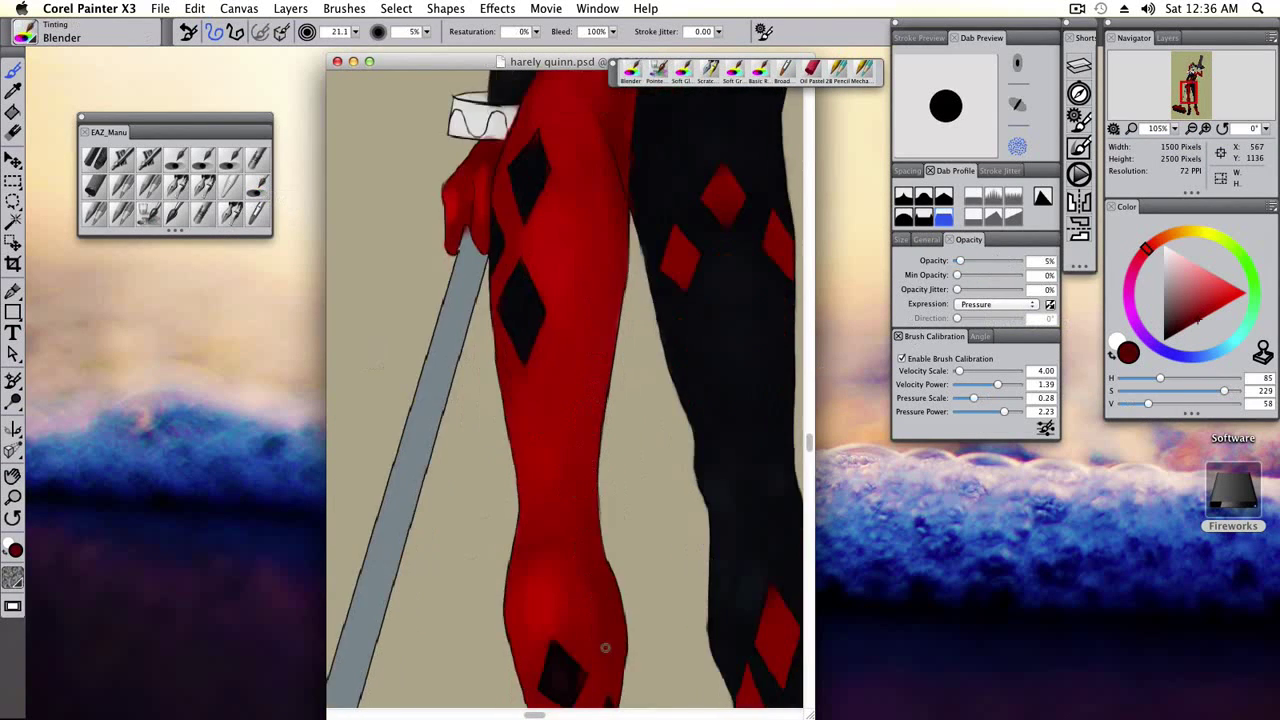
scroll(605, 648, "up", 3)
key("bracketleft")
key("bracketleft")
Highlight the red gloved hand with bright reds of value 118 and 113, using Pointed Simple Water at 8.2 and 11.6.
key("slash")
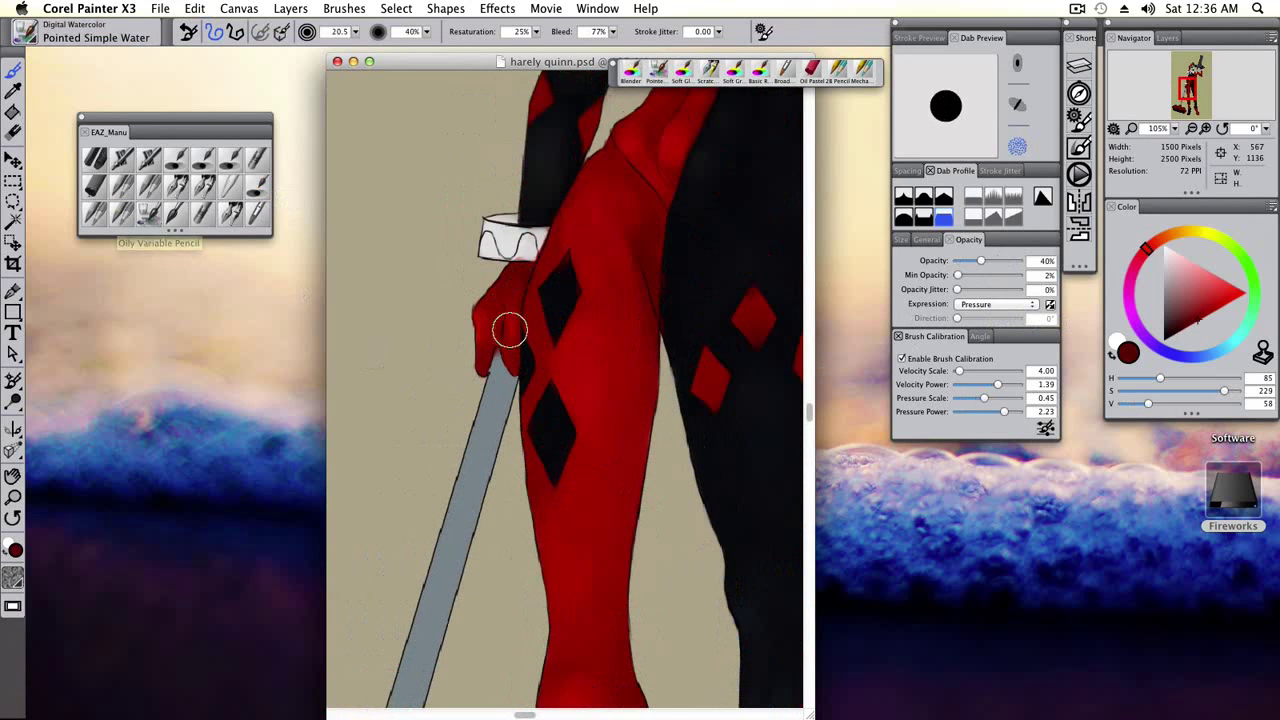
left_click(485, 347, "alt")
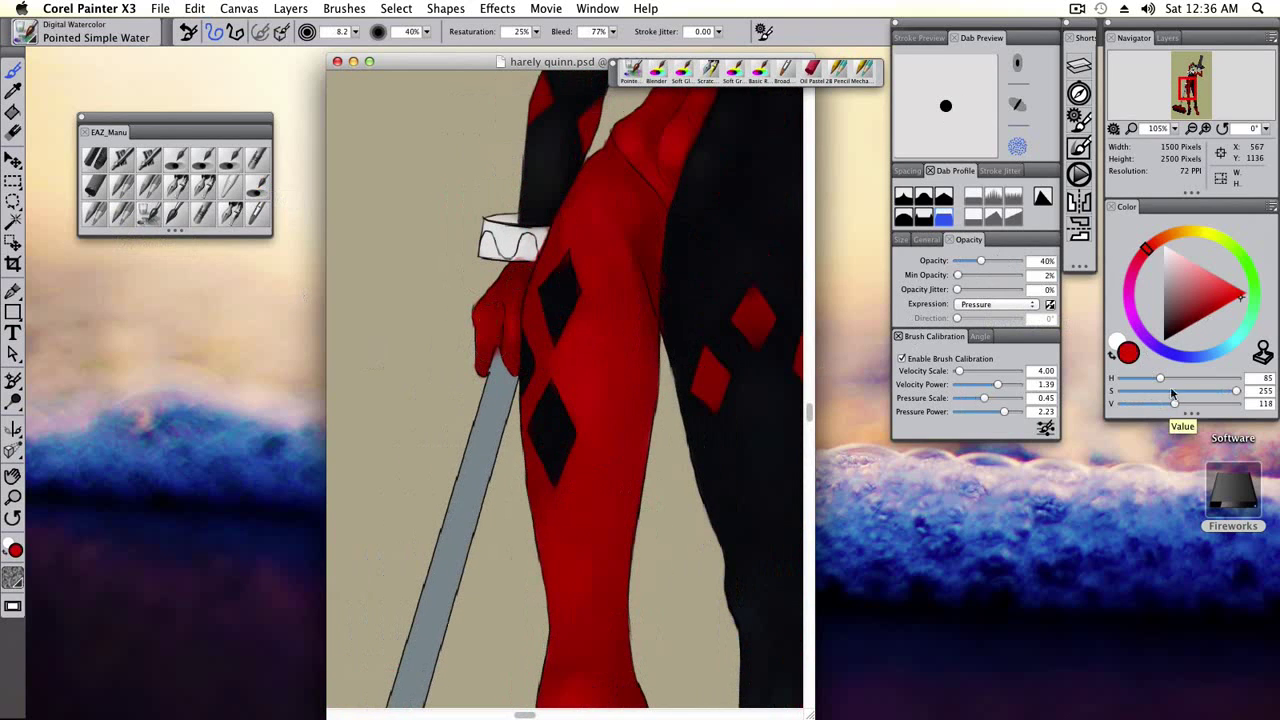
left_click(510, 288, "alt")
left_click(750, 338, "alt")
key("bracketleft")
key("bracketleft")
key("bracketleft")
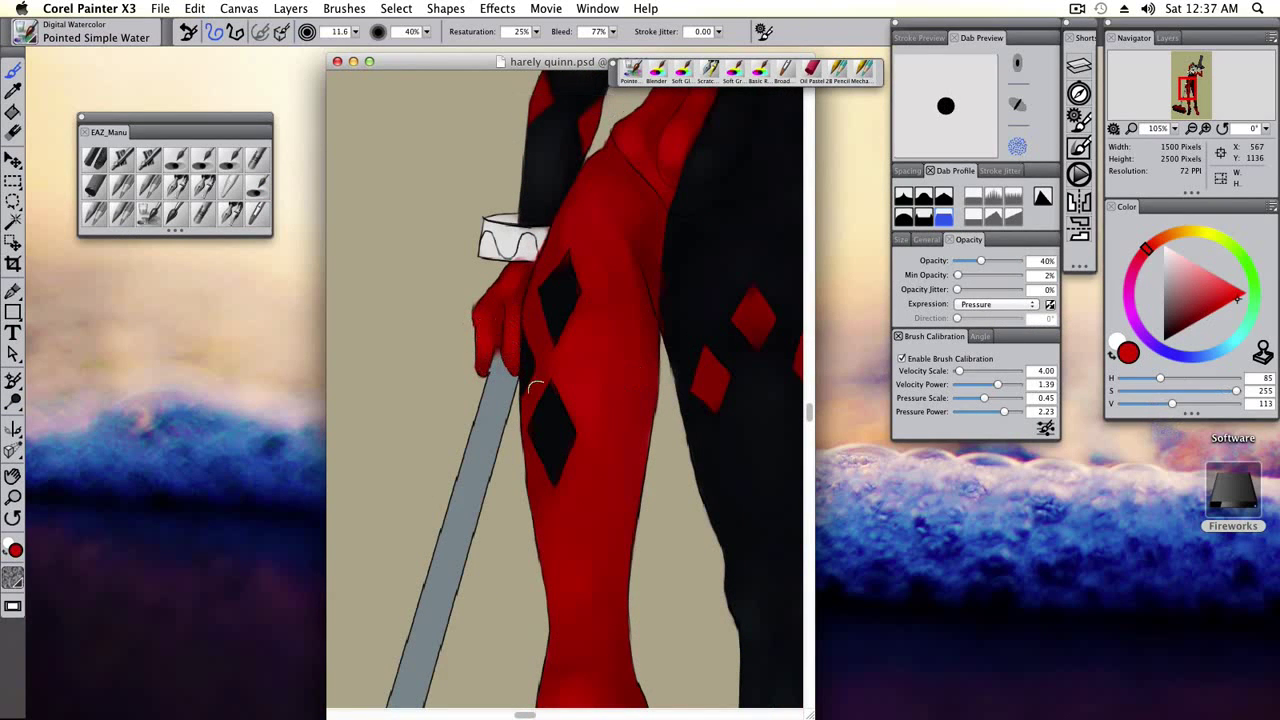
Highlight the grey mallet handle with pale blue-grey of value 215, using Pointed Simple Water at 11.6 with the Medium Profile.
scroll(535, 385, "down", 10)
scroll(405, 662, "up", 2)
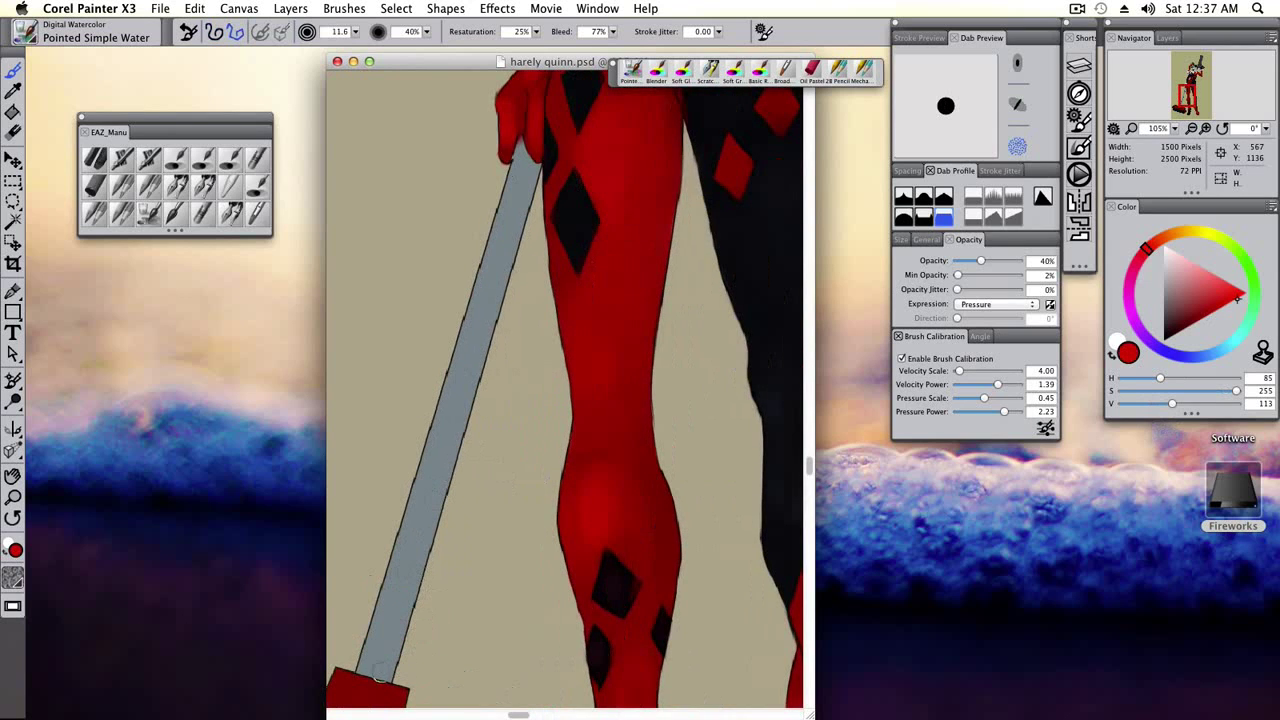
left_click(380, 680, "alt")
left_click(903, 218)
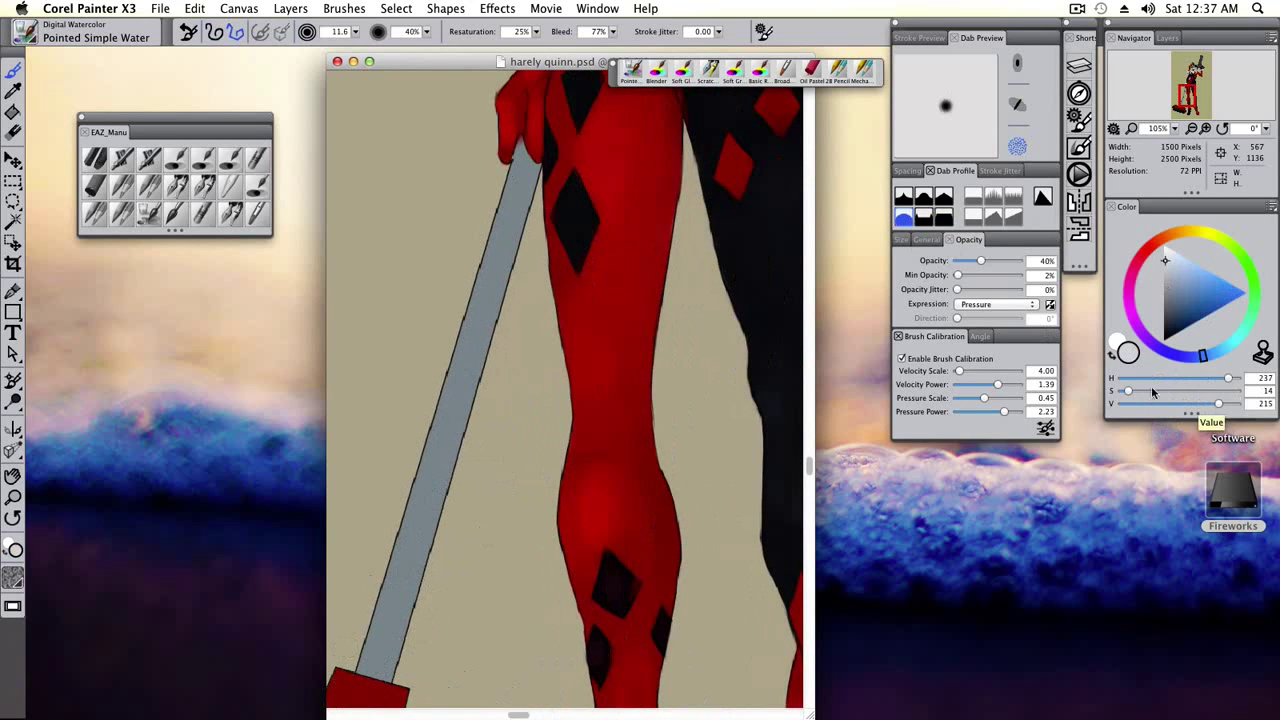
left_click(923, 197)
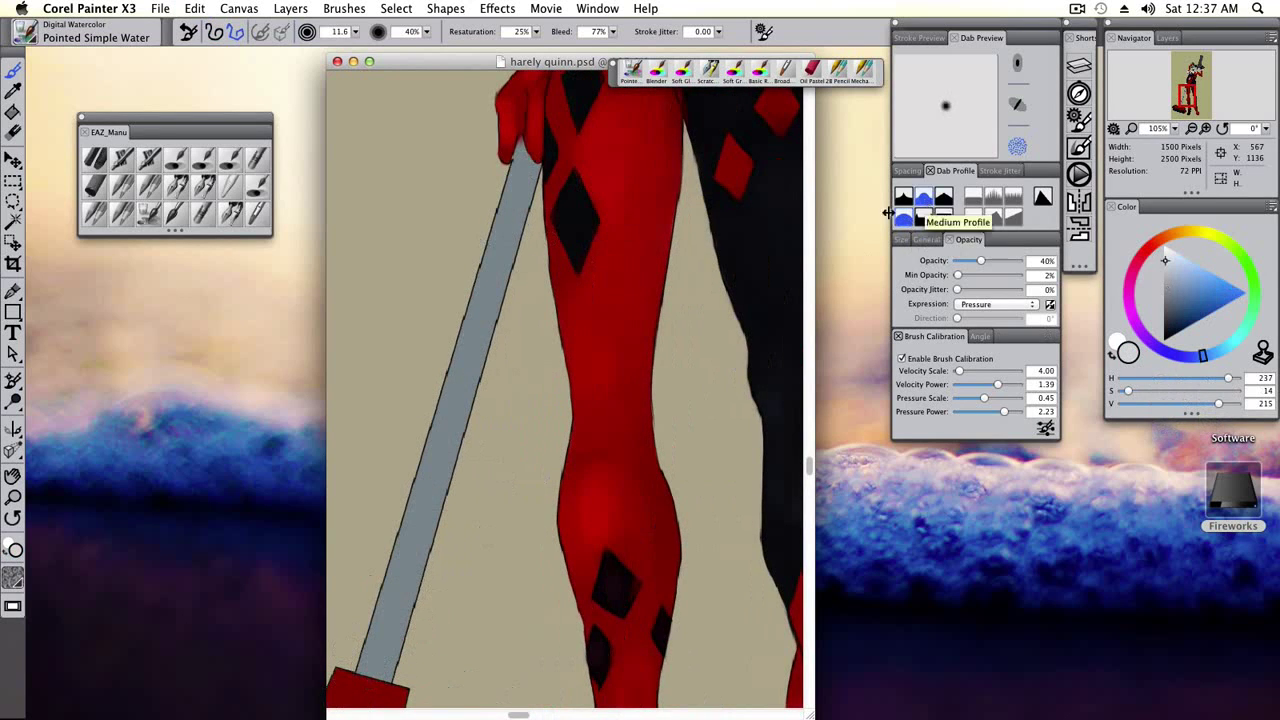
left_click(525, 104, "shift")
scroll(511, 175, "down", 2)
scroll(483, 460, "up", 8)
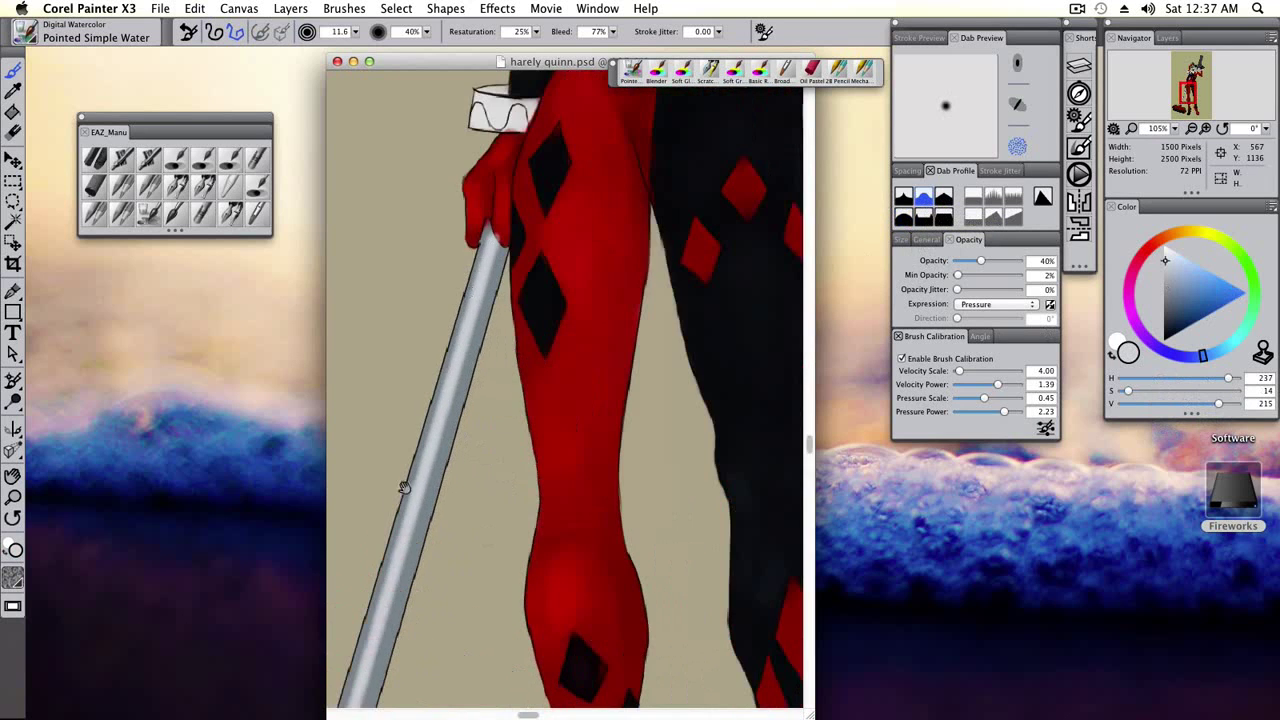
Blend the highlight along the mallet handle using Blender at 12.8 with 5% opacity.
key("super+minus")
scroll(652, 290, "down", 3)
left_click(258, 192)
key("super+plus")
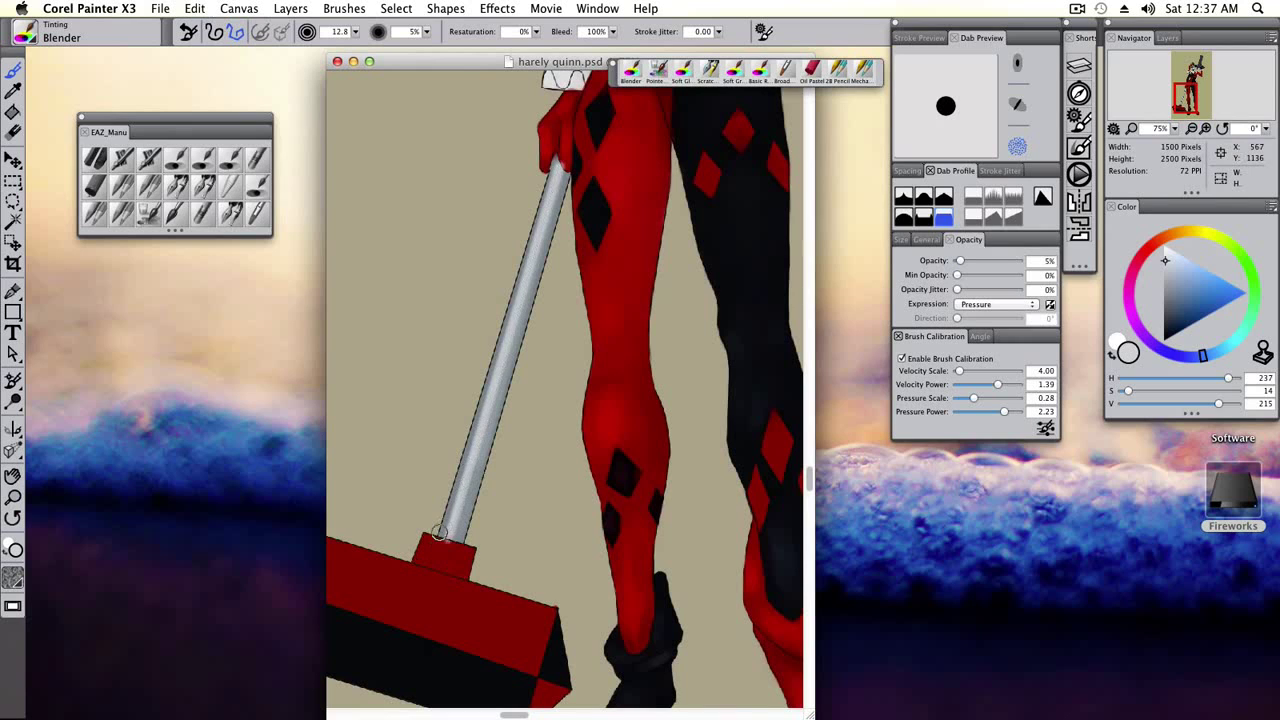
scroll(558, 163, "down", 3)
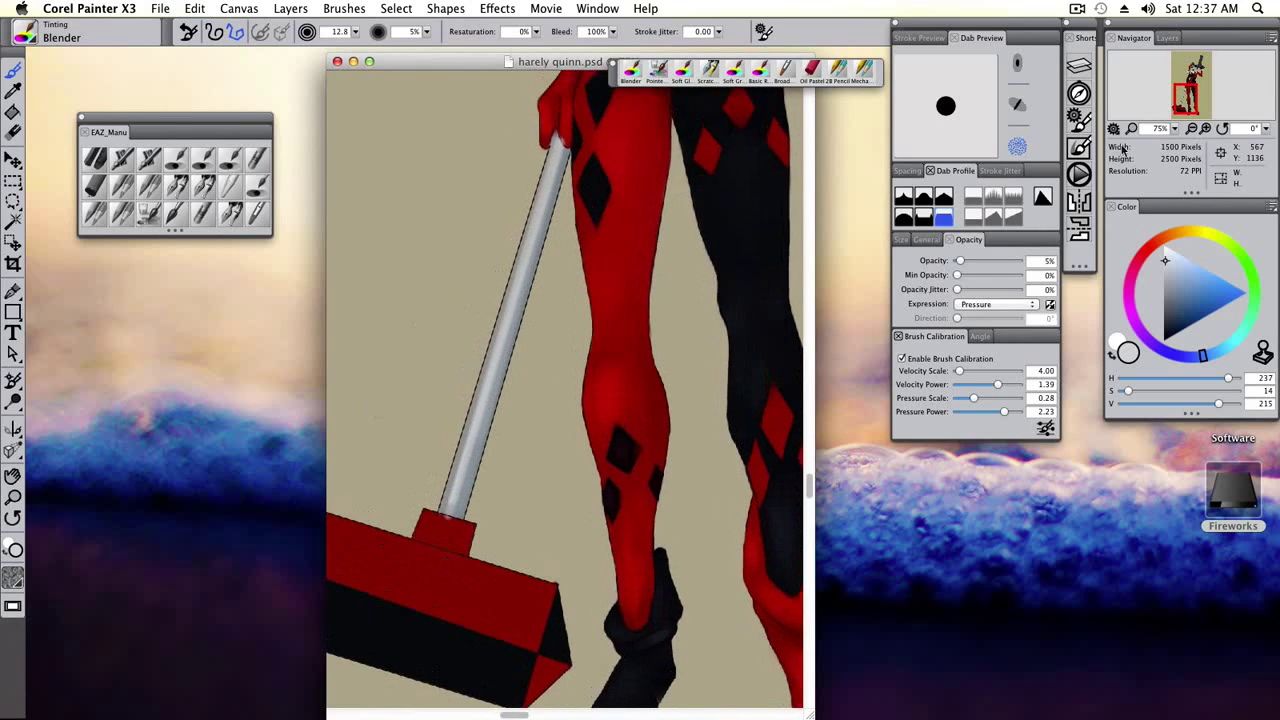
Touch up the upper red thigh with sampled dark red of value 77, using Pointed Simple Water at 13.6.
scroll(646, 157, "up", 8)
key("super+plus")
left_click(145, 214)
left_click(566, 454, "alt")
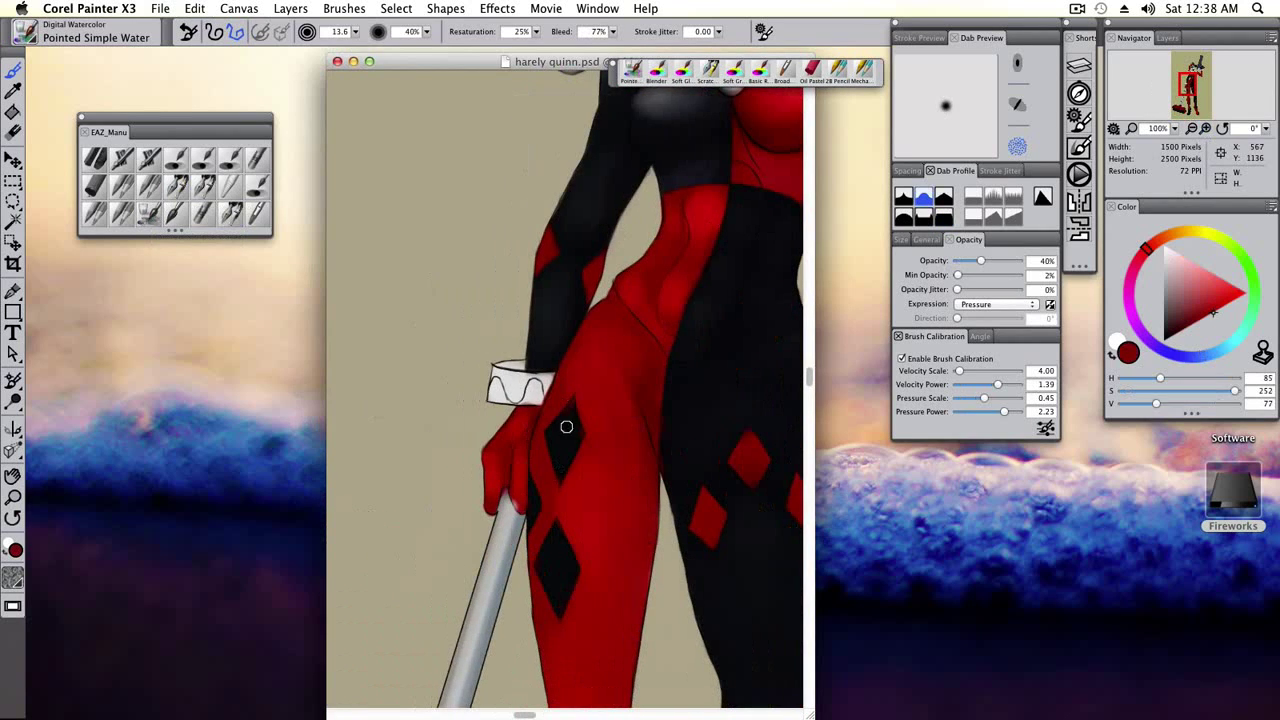
scroll(551, 527, "down", 10)
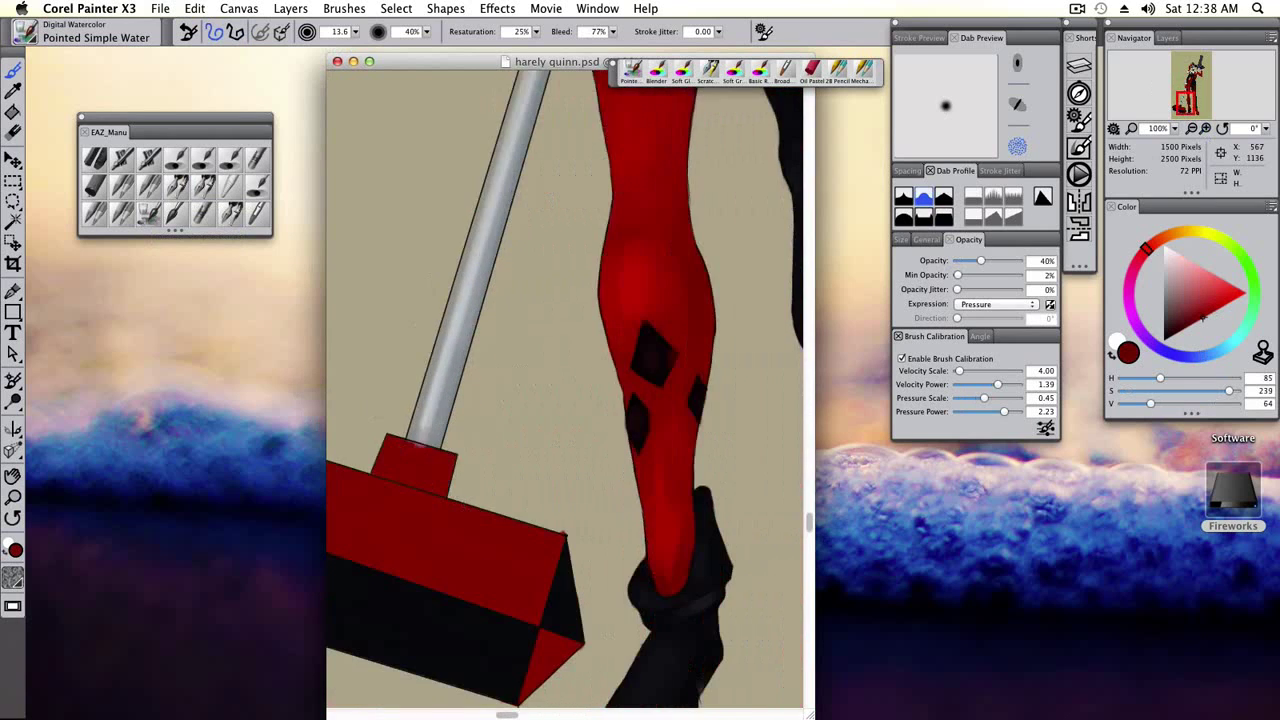
Highlight the red collar joining the handle to the mallet head with red of value 150, using Pointed Simple Water at 29.1.
left_click(145, 214)
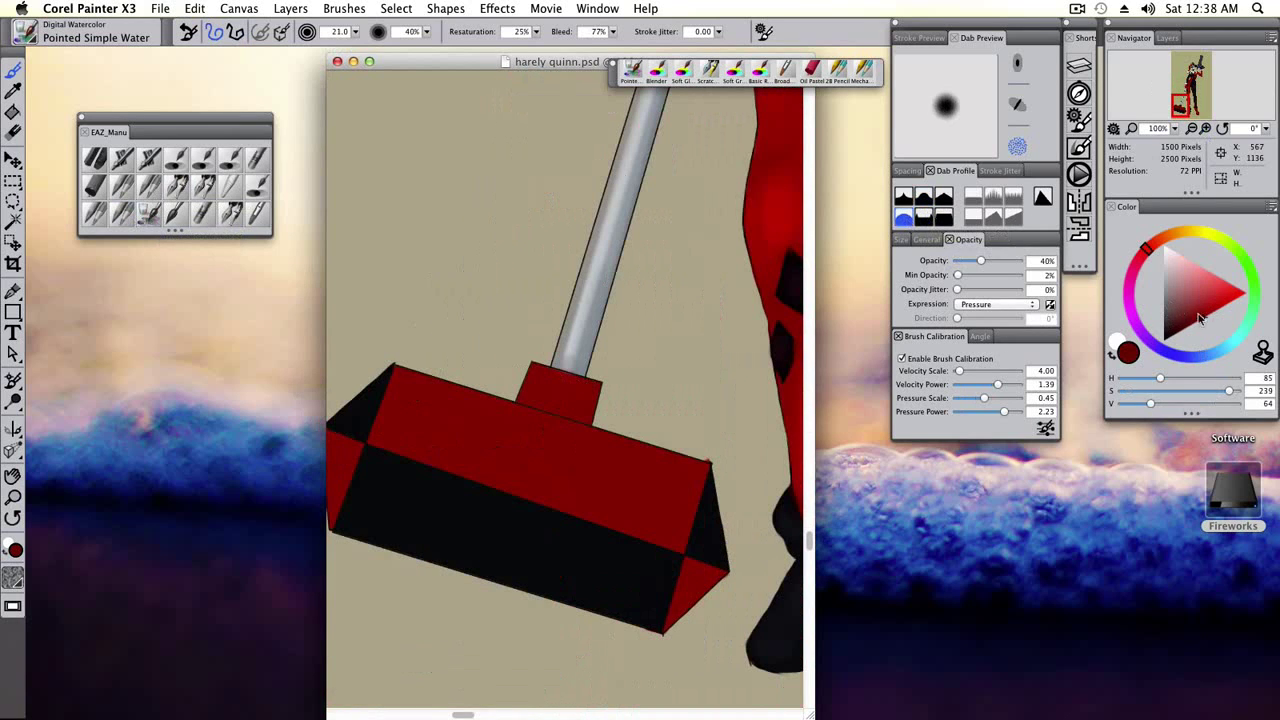
left_click(543, 400, "alt")
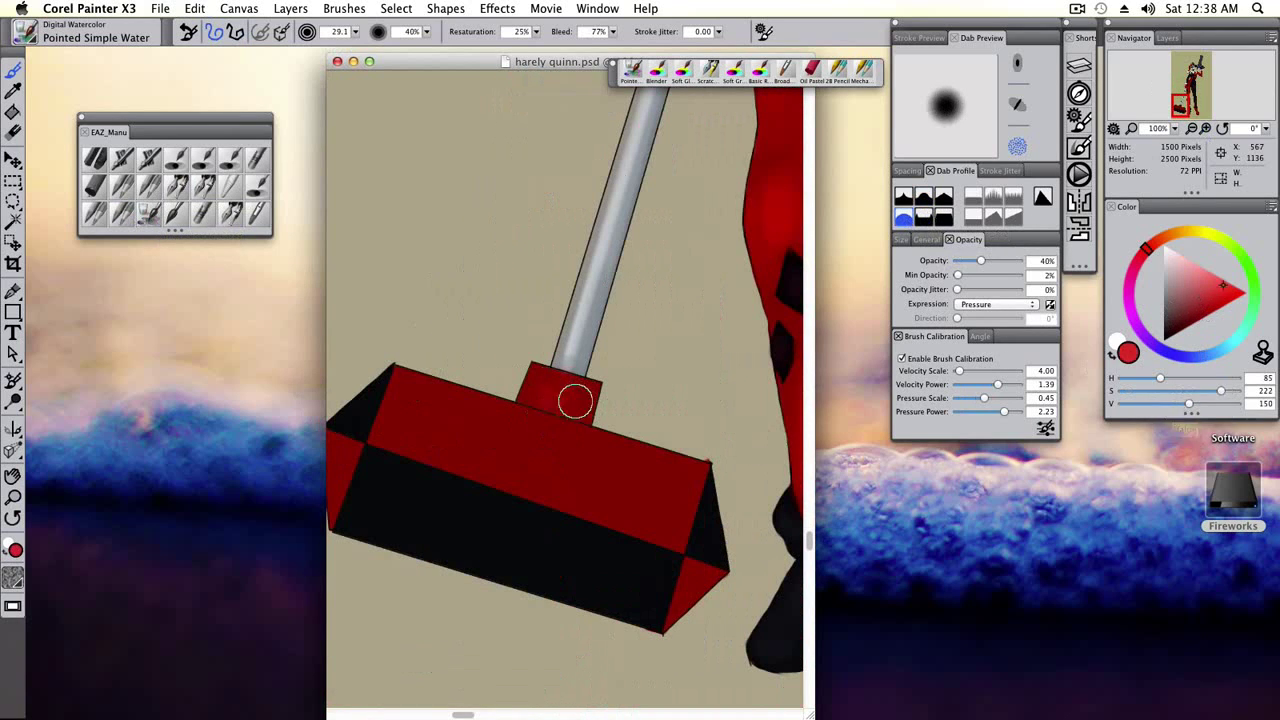
left_click(923, 197)
Try broad highlight strokes across the mallet head's red face with sampled red of value 104, using Pointed Simple Water at 53.5.
left_click_drag(379, 410, 669, 540)
key("ctrl+z")
left_click(394, 411, "alt")
left_click_drag(394, 411, 671, 471)
key("ctrl+z")
left_click(903, 217)
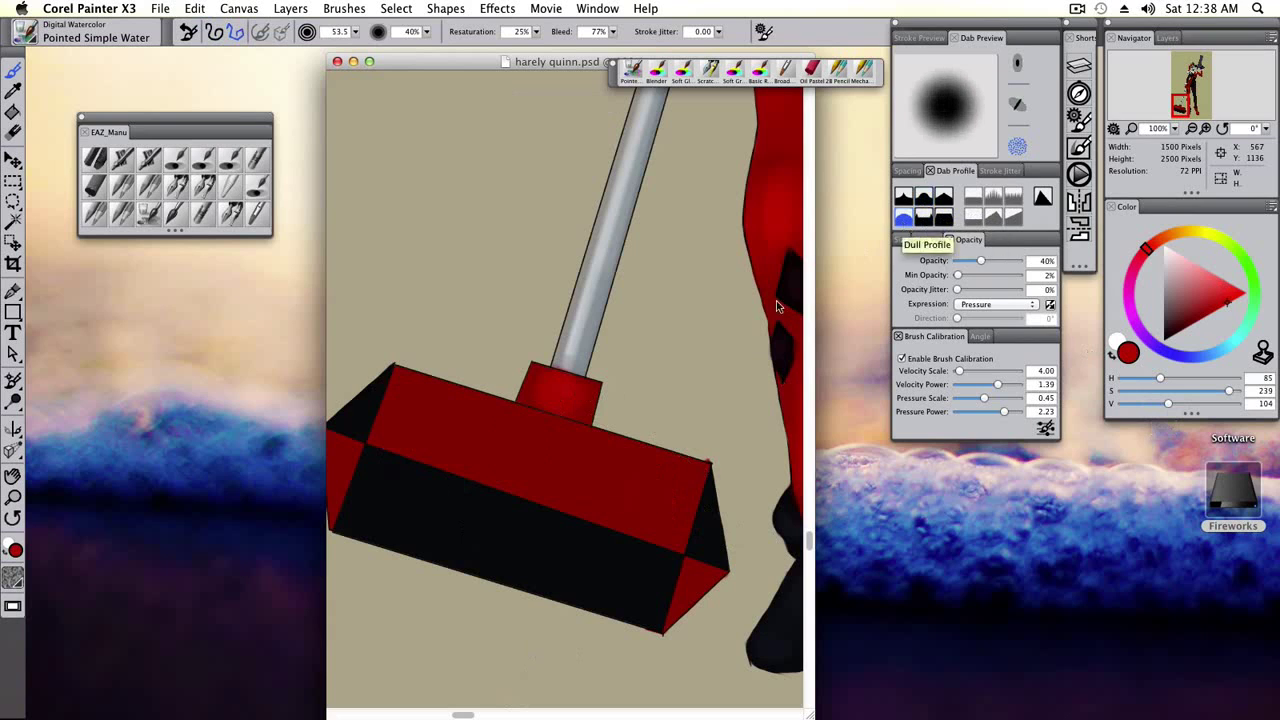
left_click_drag(397, 420, 666, 509)
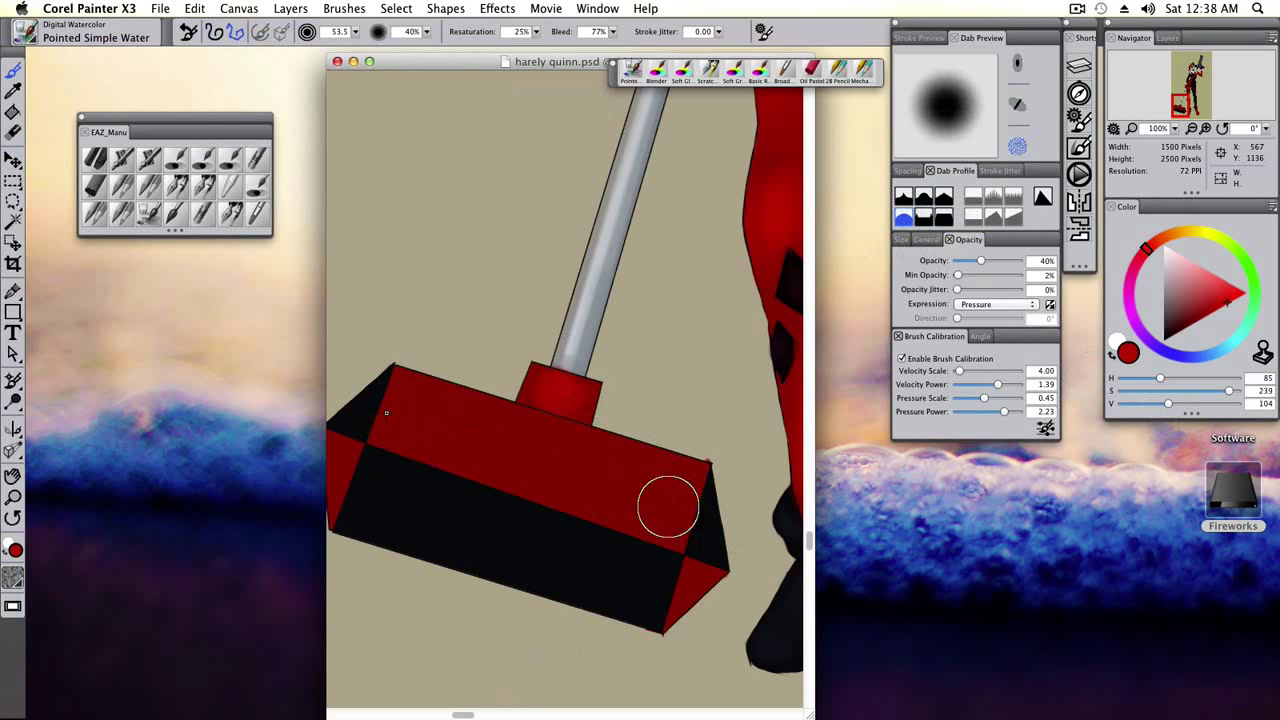
key("ctrl+z")
Paint a highlight band of value 104 along the mallet head's red face and soften it with red of value 92, using Pointed Simple Water at 25.9.
right_click(453, 438)
mouse_move(453, 438)
left_mouse_down()
mouse_move(449, 423)
mouse_move(383, 407)
left_mouse_up()
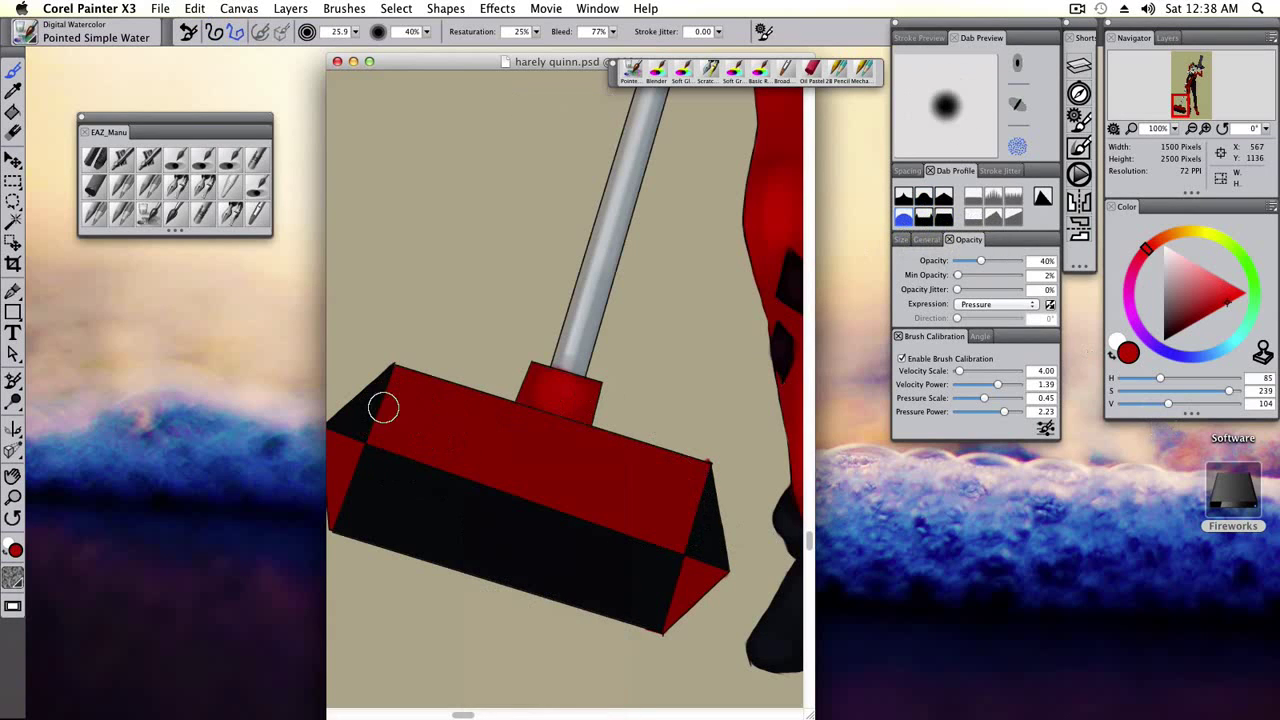
key("ctrl+y")
scroll(440, 606, "left", 3)
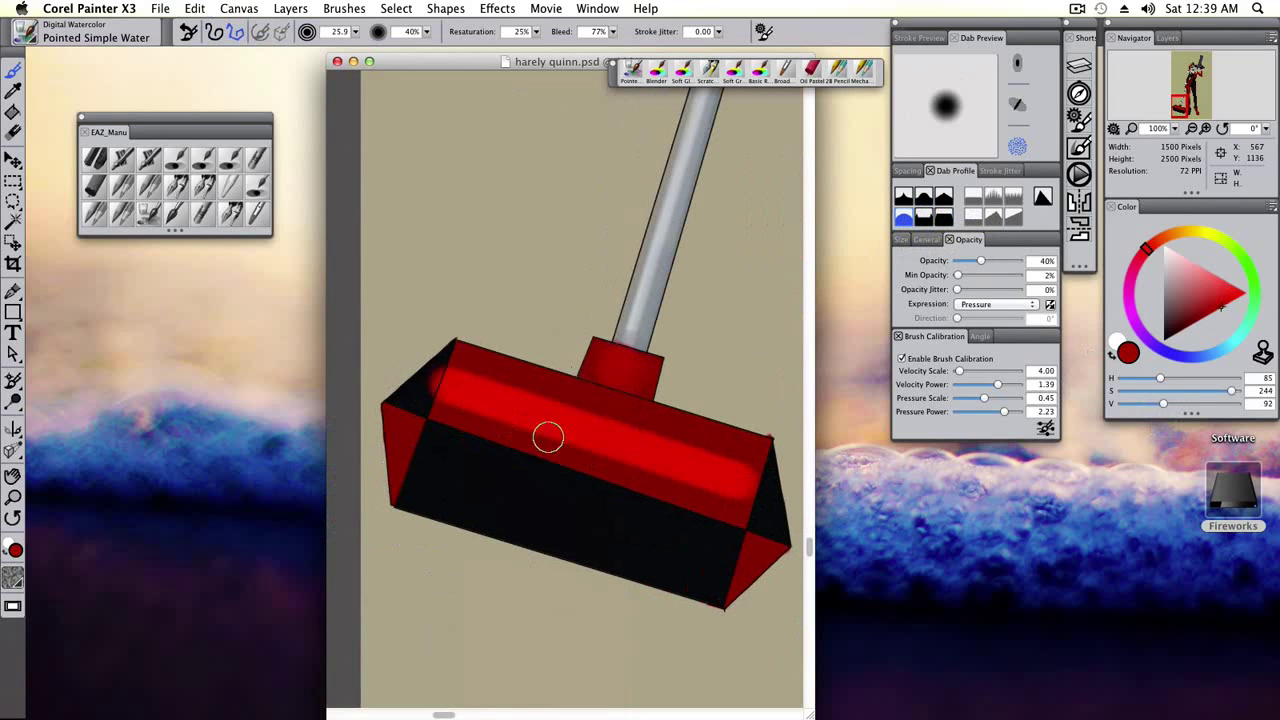
left_click_drag(486, 380, 486, 385)
left_click_drag(565, 405, 672, 442)
left_click_drag(483, 408, 649, 468)
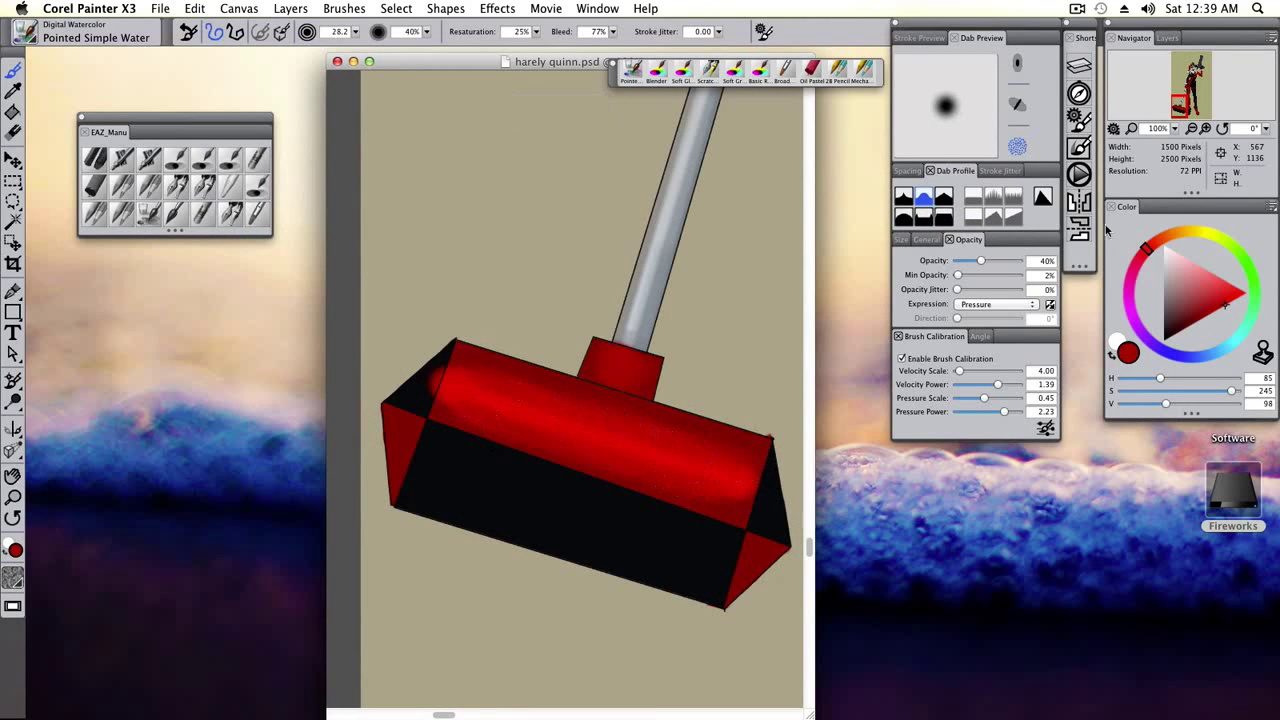
Cover the red spill on the mallet head's black end facet with near-black of value 29, using Oil Pastel at 7.6.
key("ctrl+equal")
left_click(257, 211)
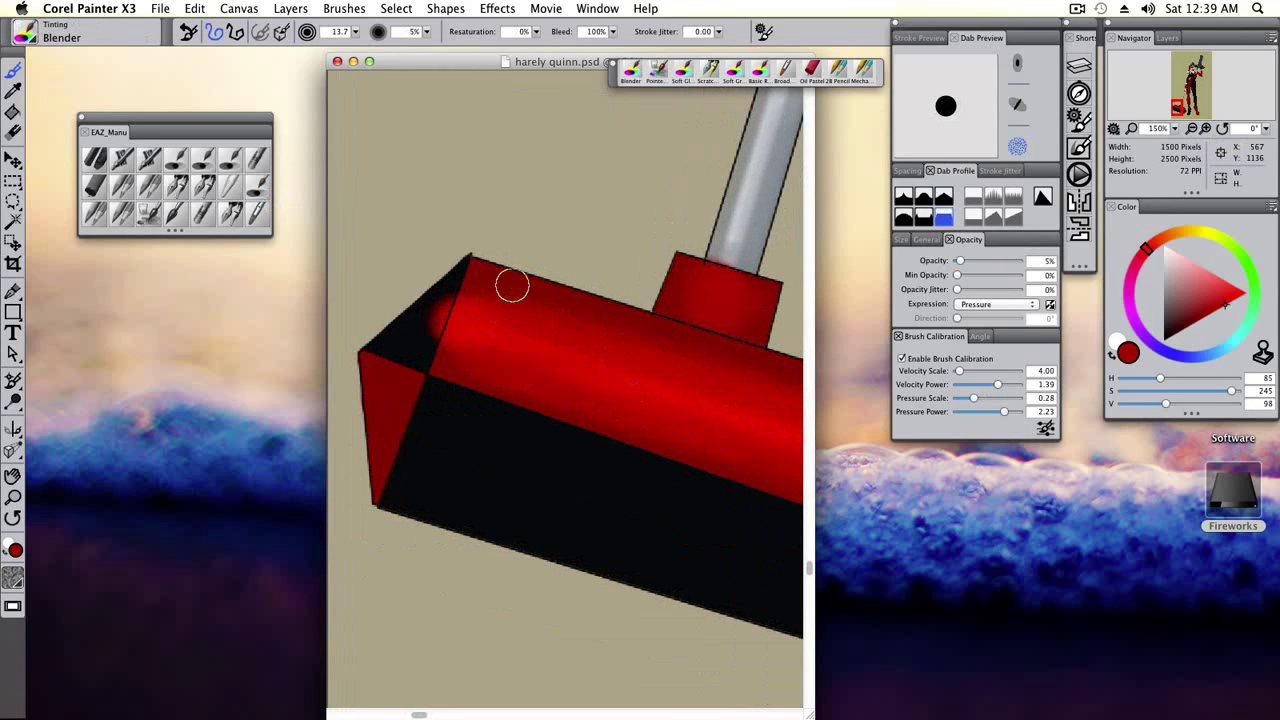
left_click(146, 212)
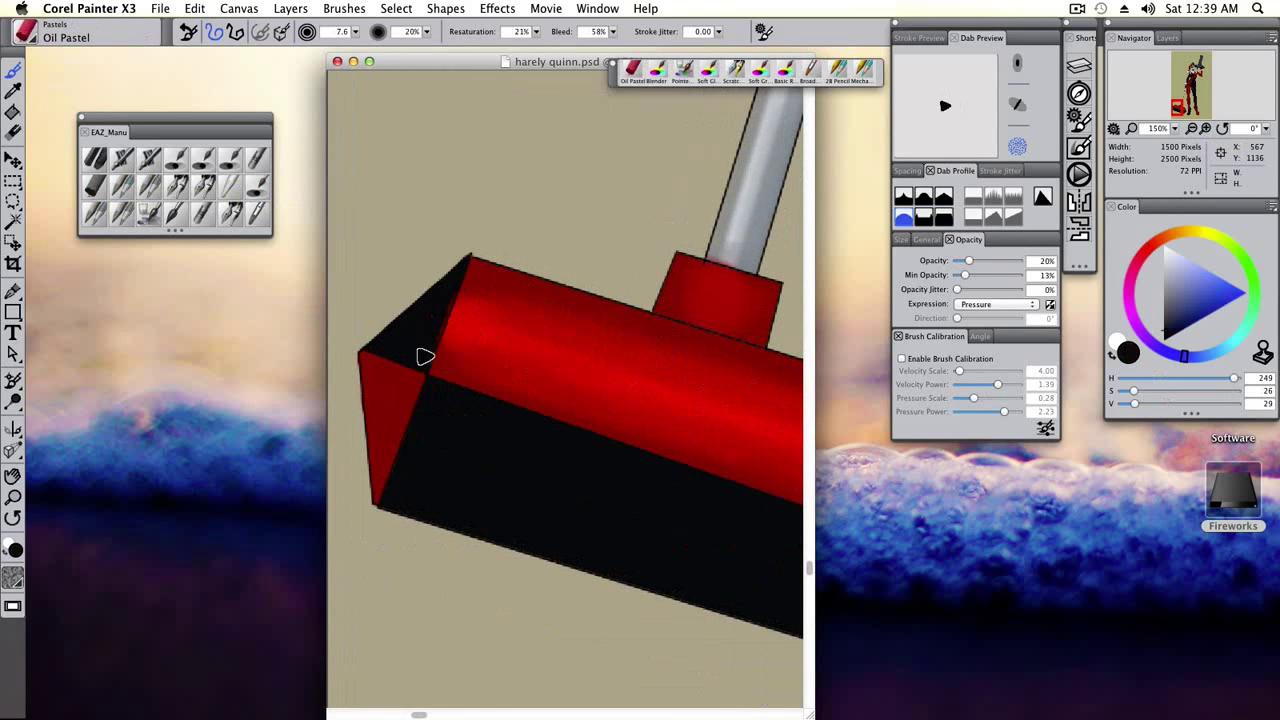
Smooth the far end of the mallet head's red face with red of value 97, using Pointed Simple Water at 23.0.
scroll(425, 357, "right", 6)
left_click(632, 70)
mouse_move(590, 400)
left_mouse_down()
mouse_move(605, 412)
mouse_move(689, 340)
left_mouse_up()
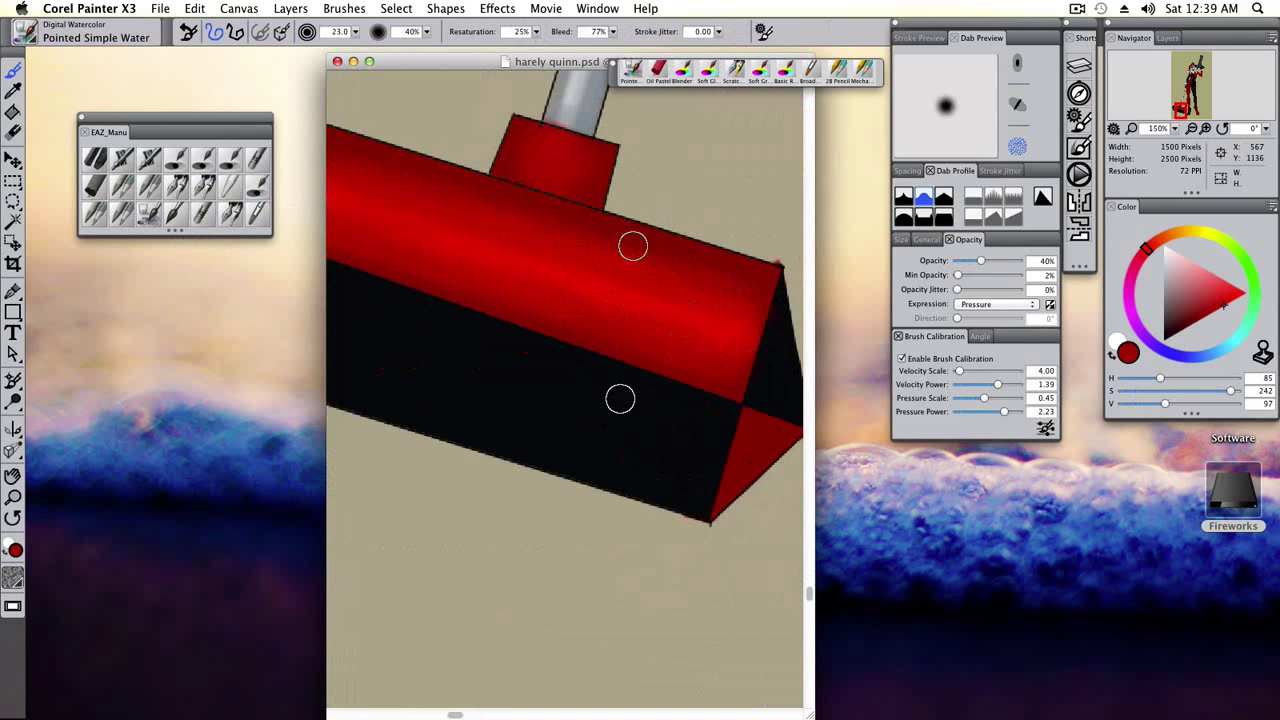
Even out the near end of the mallet head's red face with red of value 97, using Pointed Simple Water at 26.3 and 37.1.
scroll(632, 246, "left", 5)
key("super+minus")
key("super+minus")
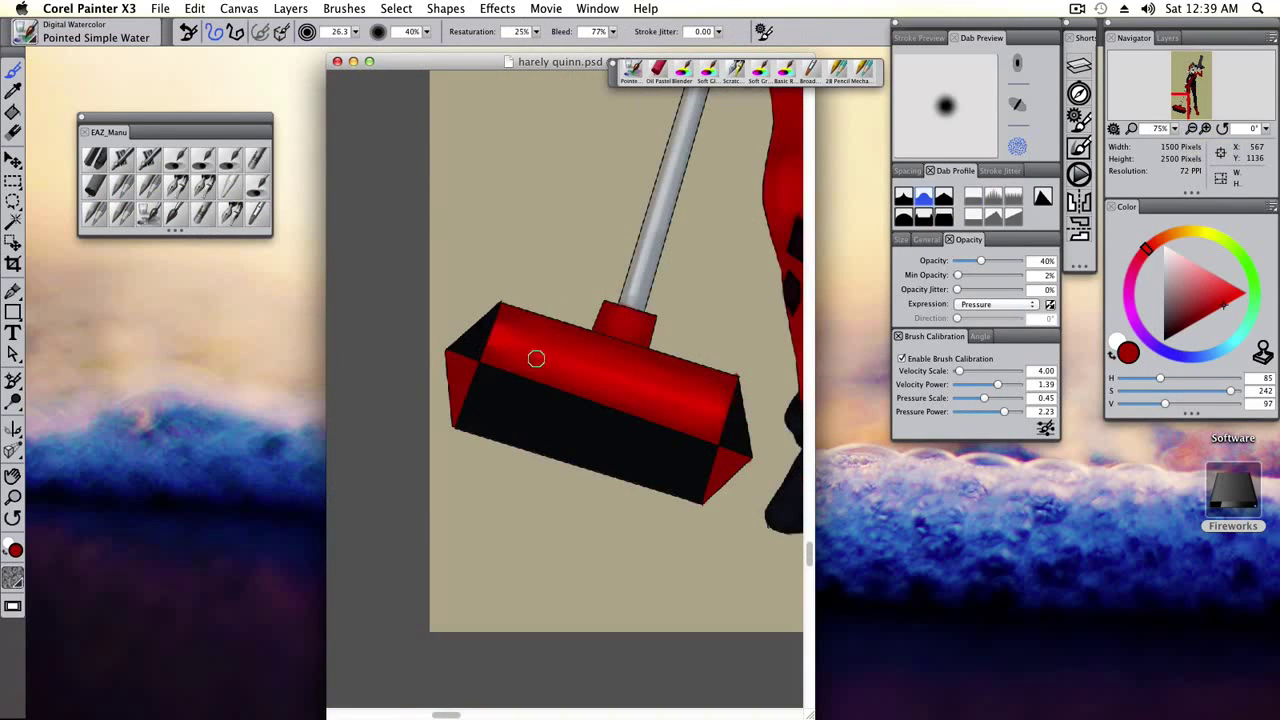
key("bracketright")
key("bracketright")
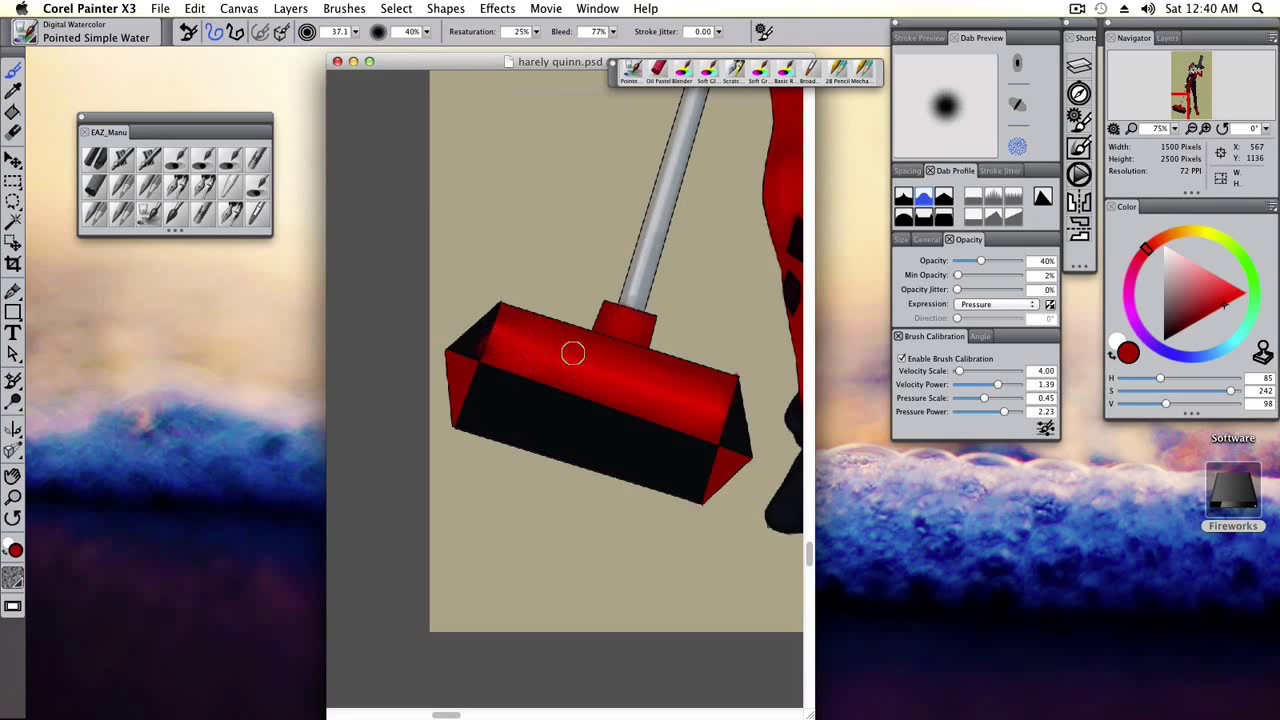
Clean the red overspill from the edge of the black end facet using Oil Pastel at 7.6, and return to Pointed Simple Water.
key("super+equal")
key("1")
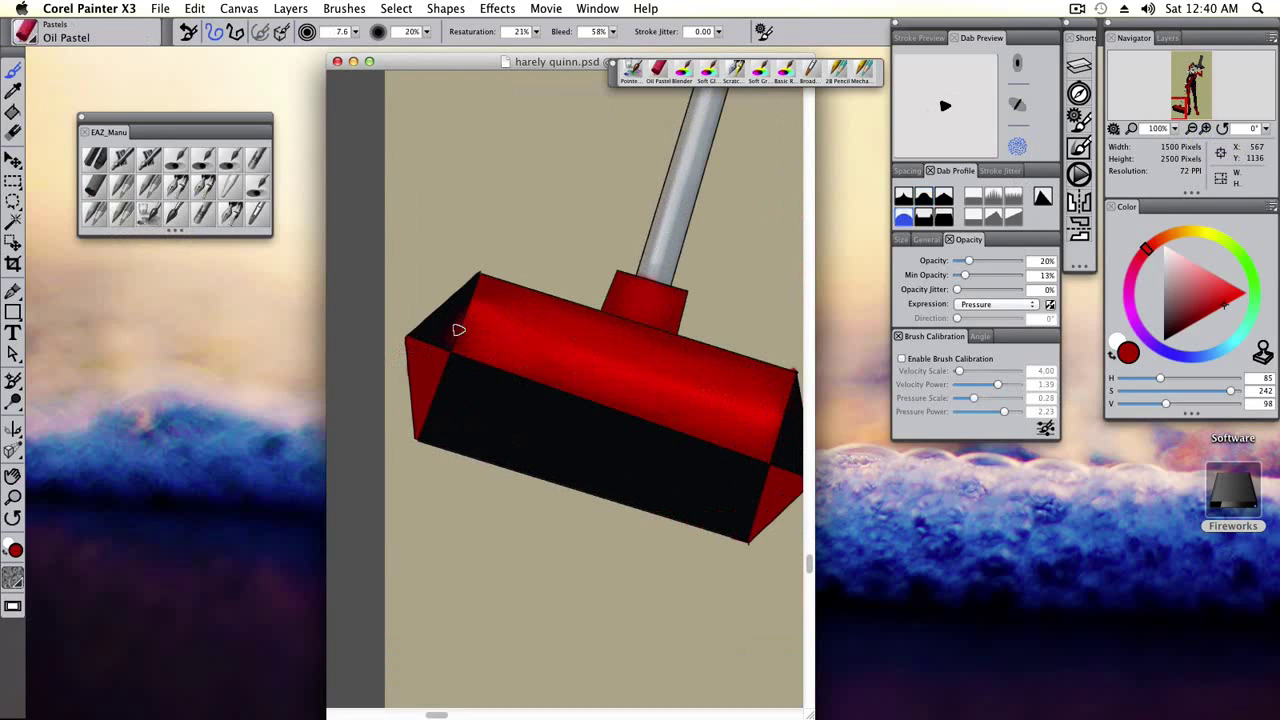
scroll(450, 340, "down", 1)
key("2")
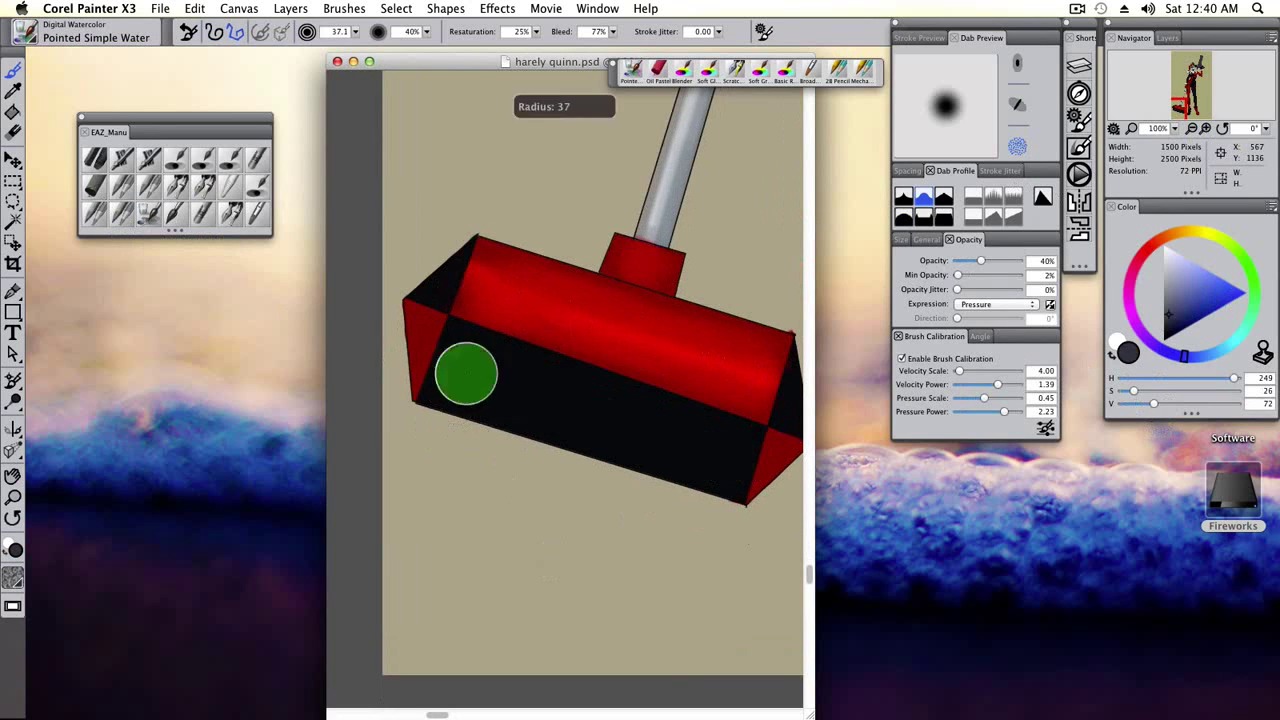
Try highlighting the mallet head's black face with dark blue-grey of value 72, using a reduced Pointed Simple Water brush.
key("bracketleft")
key("bracketleft")
key("bracketleft")
key("bracketleft")
key("bracketleft")
left_click_drag(1153, 403, 1133, 403)
left_click(431, 369, "alt")
key("super+z")
key("bracketleft")
key("bracketleft")
key("bracketleft")
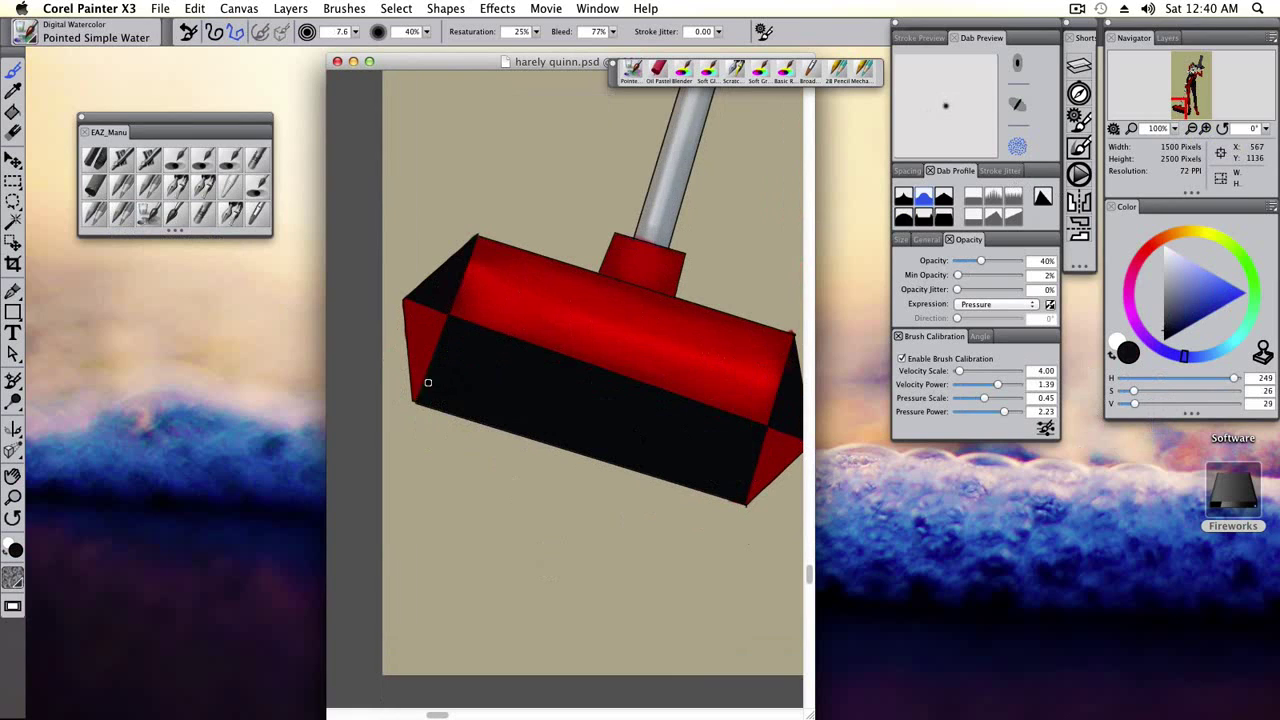
Paint a soft highlight across the mallet head's black face with dark blue-grey of value 55, using Pointed Simple Water at 26.8 and 42.5.
left_click_drag(1147, 406, 1149, 406)
key("bracketright")
key("bracketright")
key("bracketright")
key("bracketright")
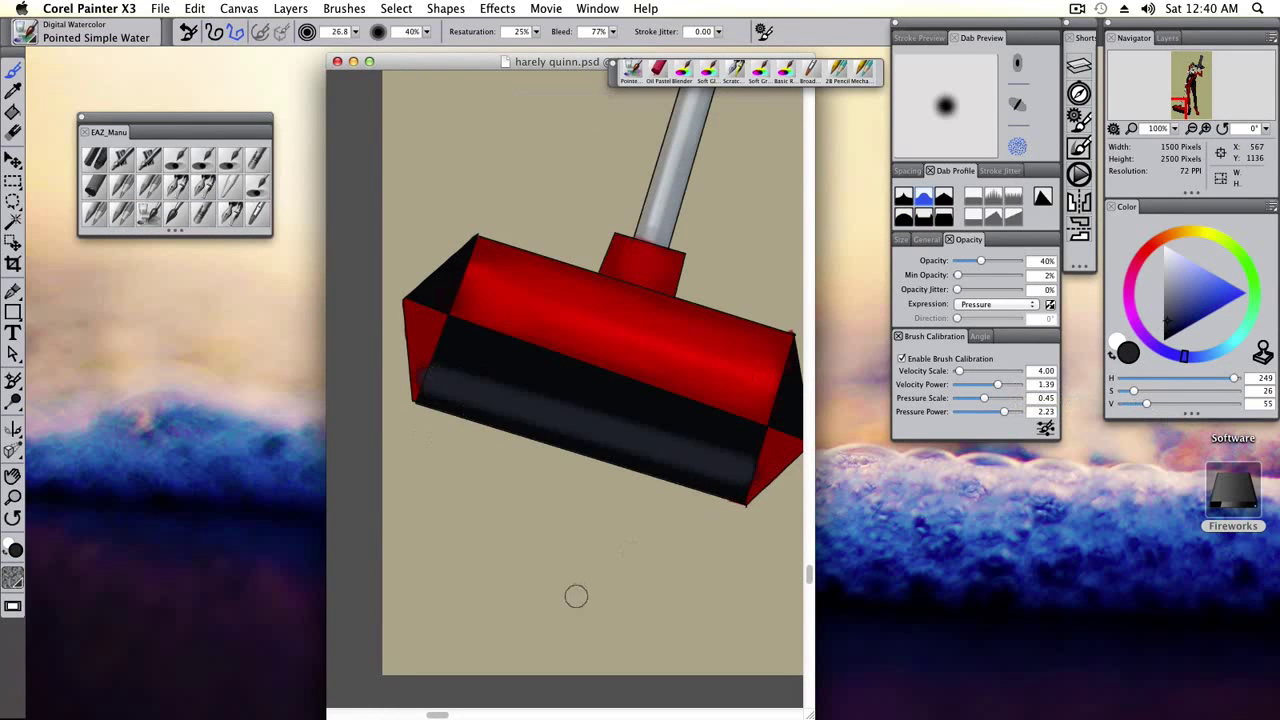
left_click(749, 481, "shift")
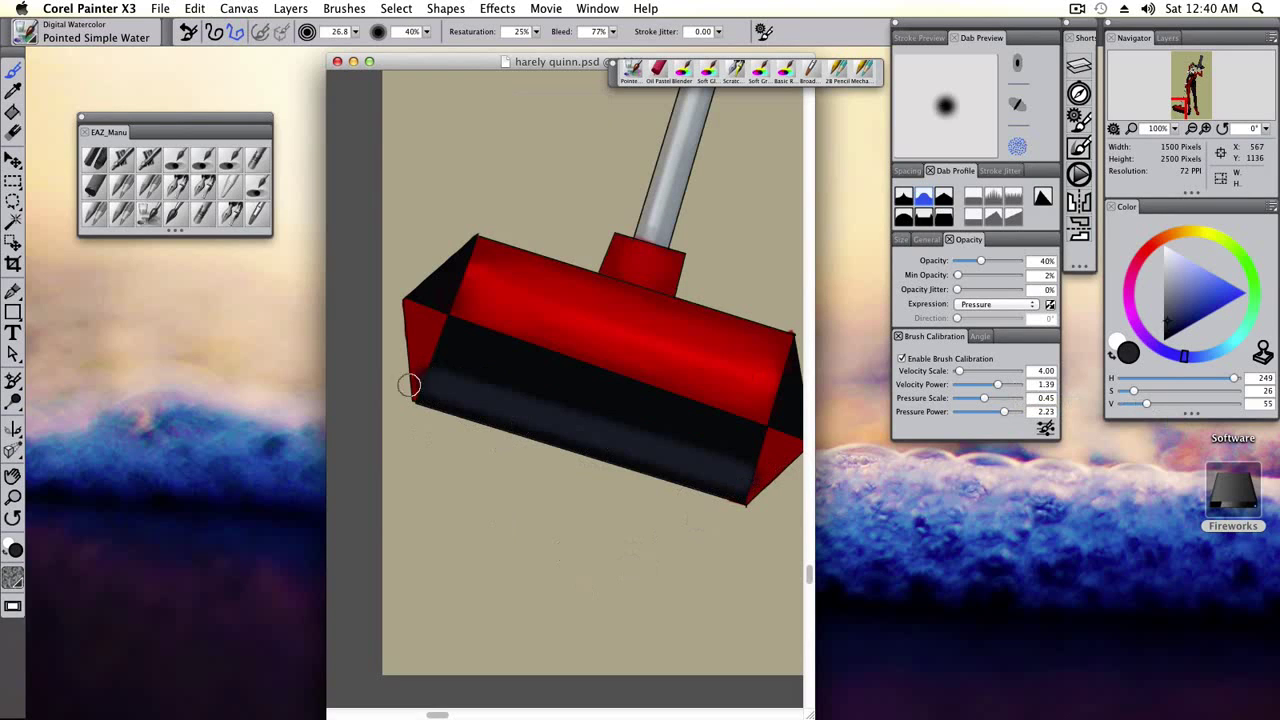
left_click(146, 214)
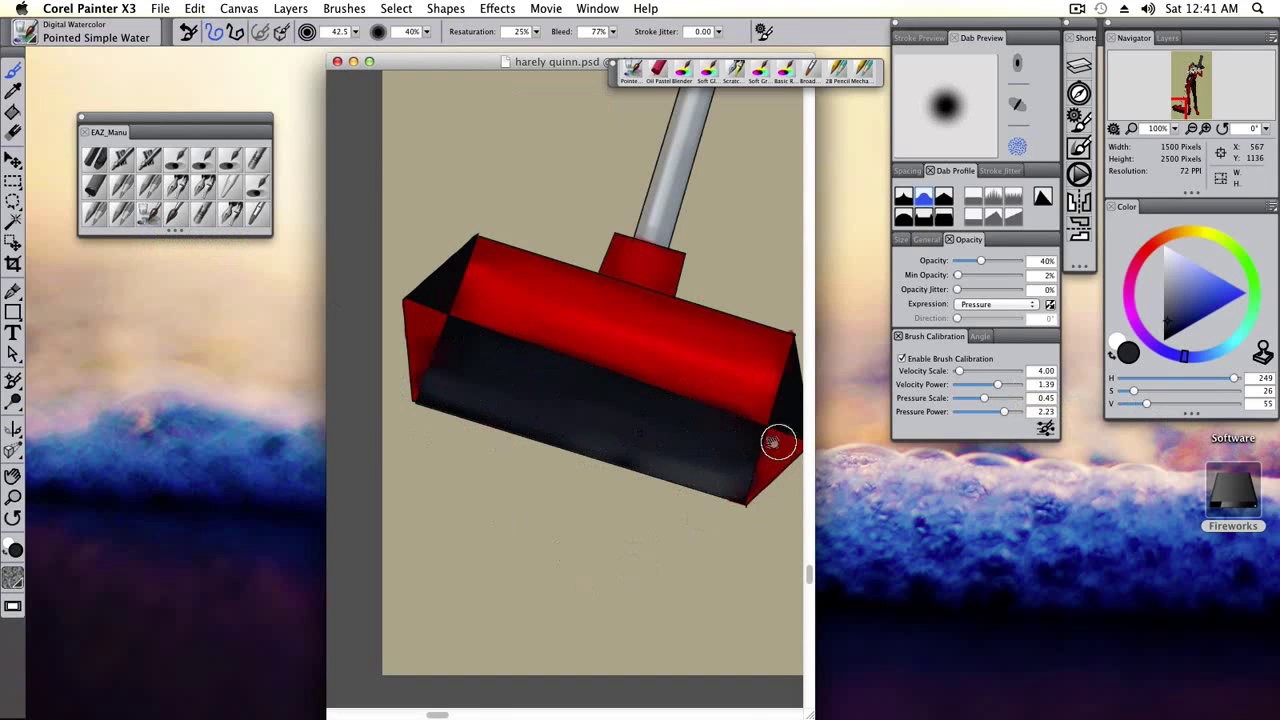
key("super+z")
Clean up the red end facets of the mallet head with dark red of value 62, using Oil Pastel at 7.6.
scroll(771, 443, "right", 3)
scroll(477, 471, "left", 2)
left_click(98, 189)
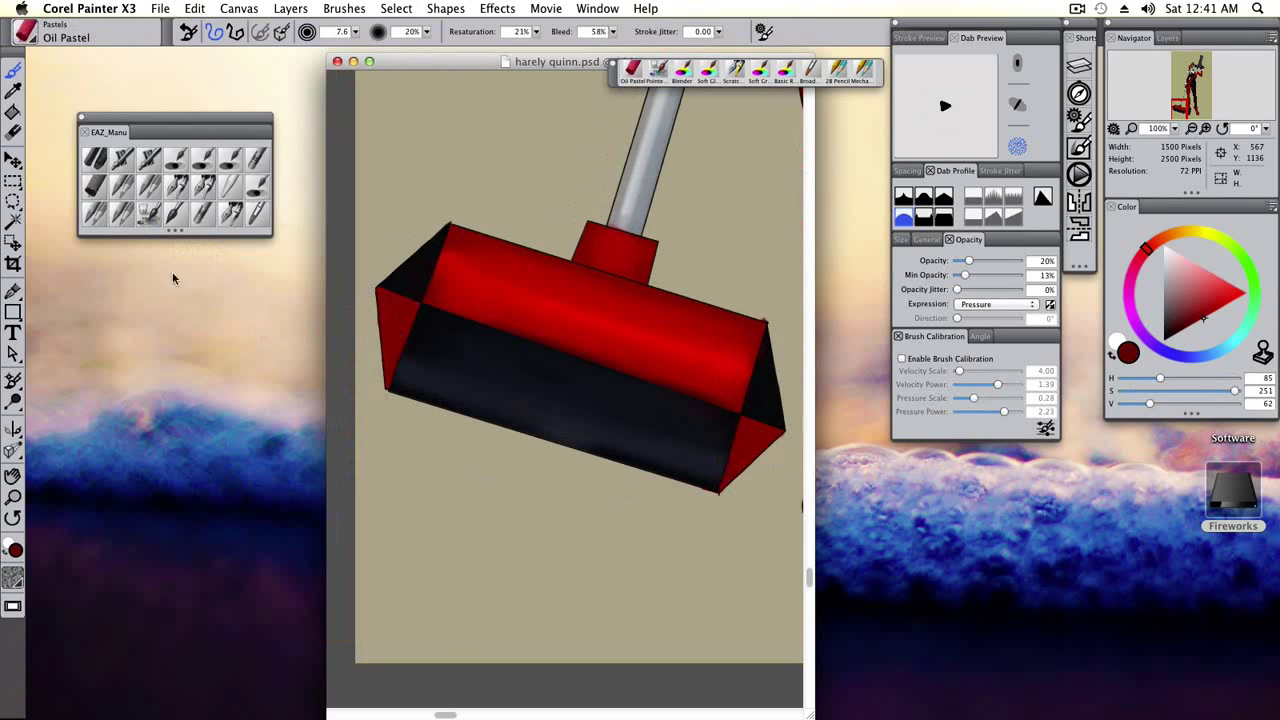
Try to blend the mallet head's black face using Blender at 33.8 with 5% opacity.
left_click(257, 212)
mouse_move(429, 366)
left_mouse_down()
mouse_move(529, 374)
mouse_move(632, 449)
mouse_move(543, 429)
mouse_move(706, 486)
left_mouse_up()
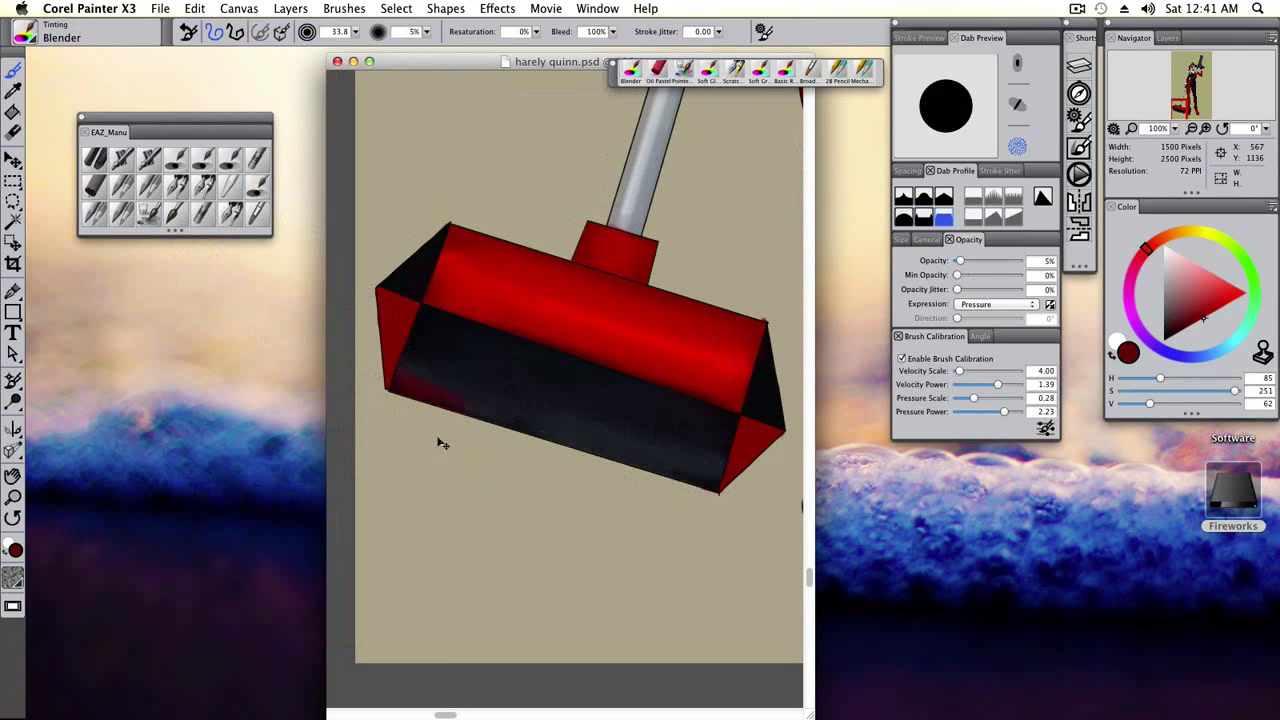
key("super+z")
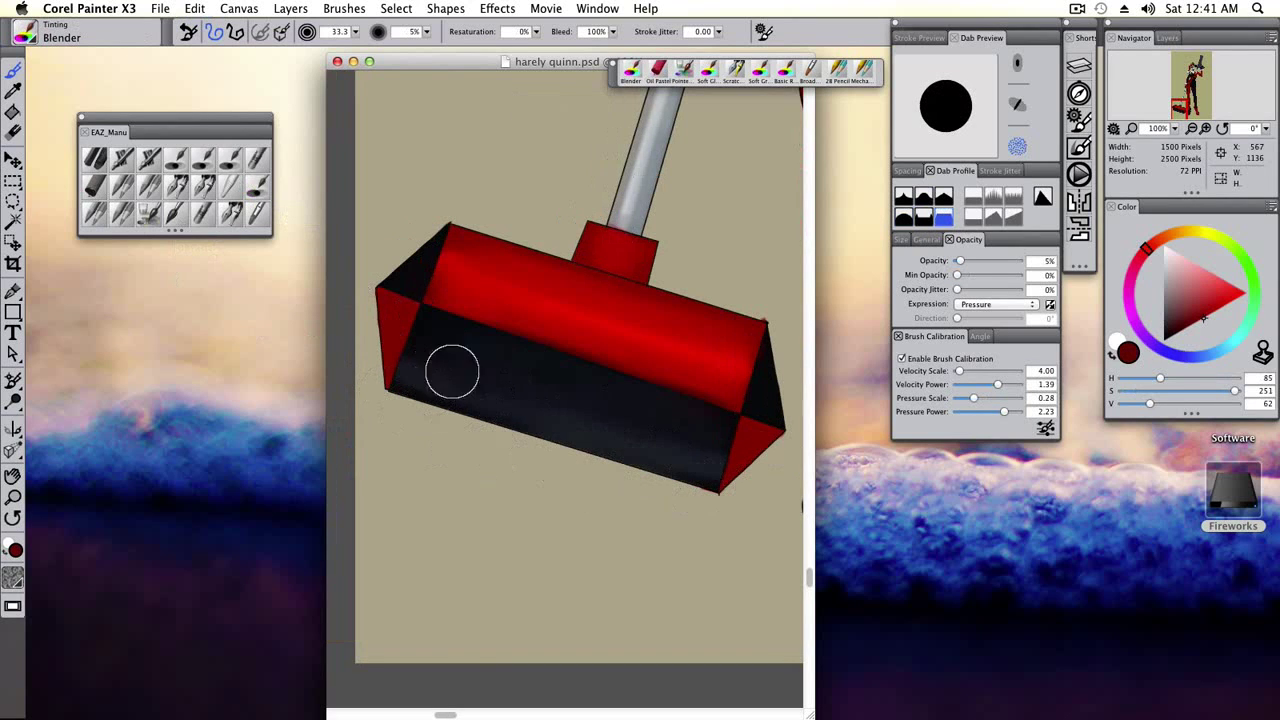
key("super+z")
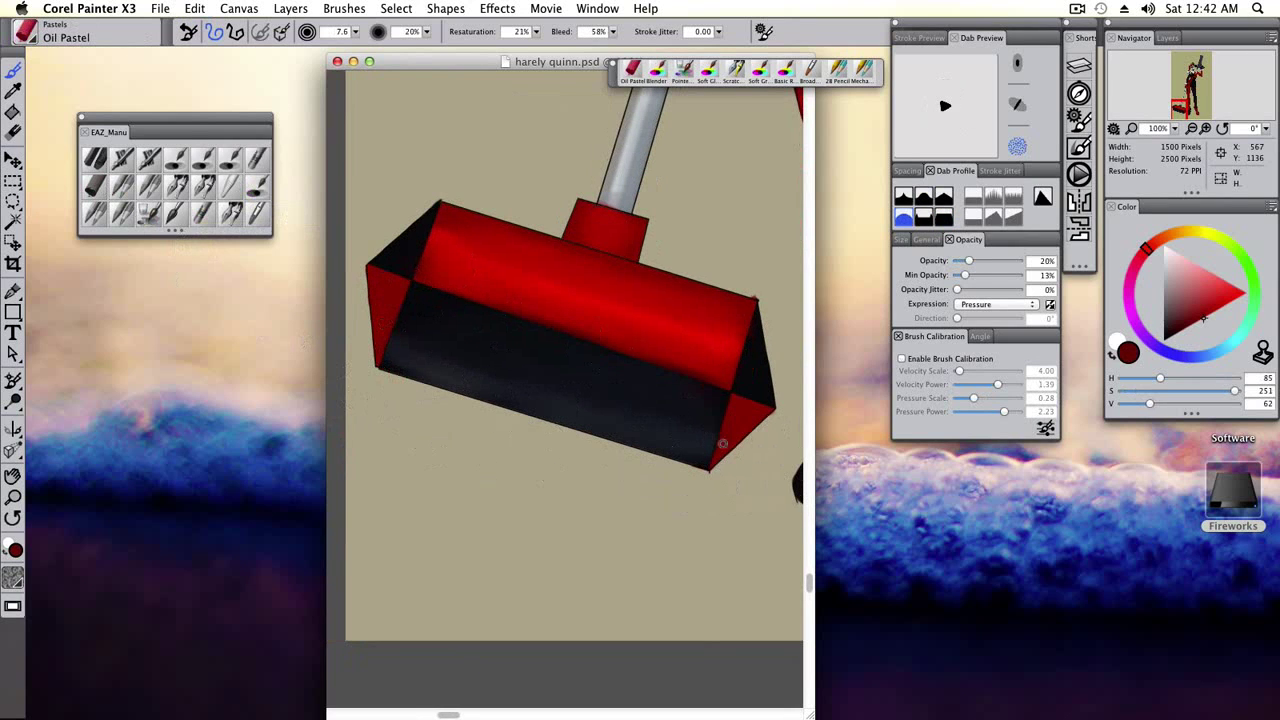
Try touching up the mallet head's red areas with reds of value 62 and 89, using Oil Pastel at 7.6 and 26.2.
key("super+z")
left_click(170, 217)
key("super+z")
key("super+z")
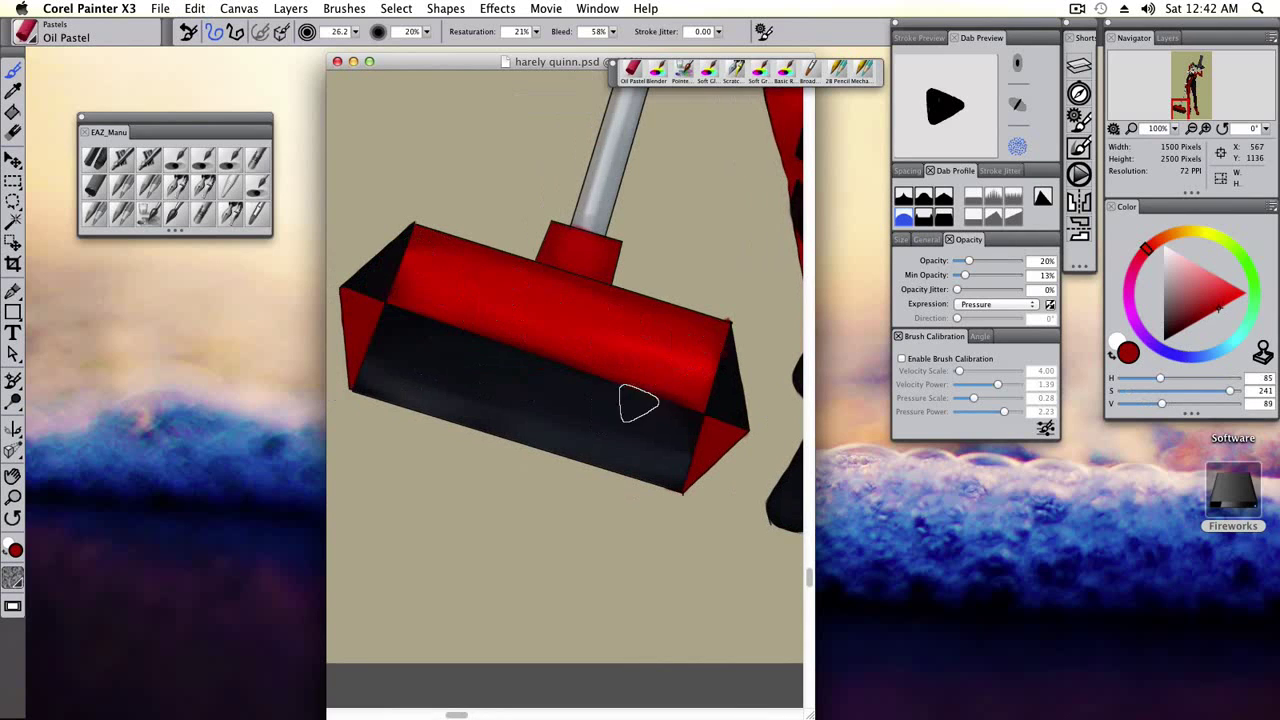
Minimise the finished illustration's window and switch to Adobe Photoshop CS6.
scroll(638, 404, "down", 6)
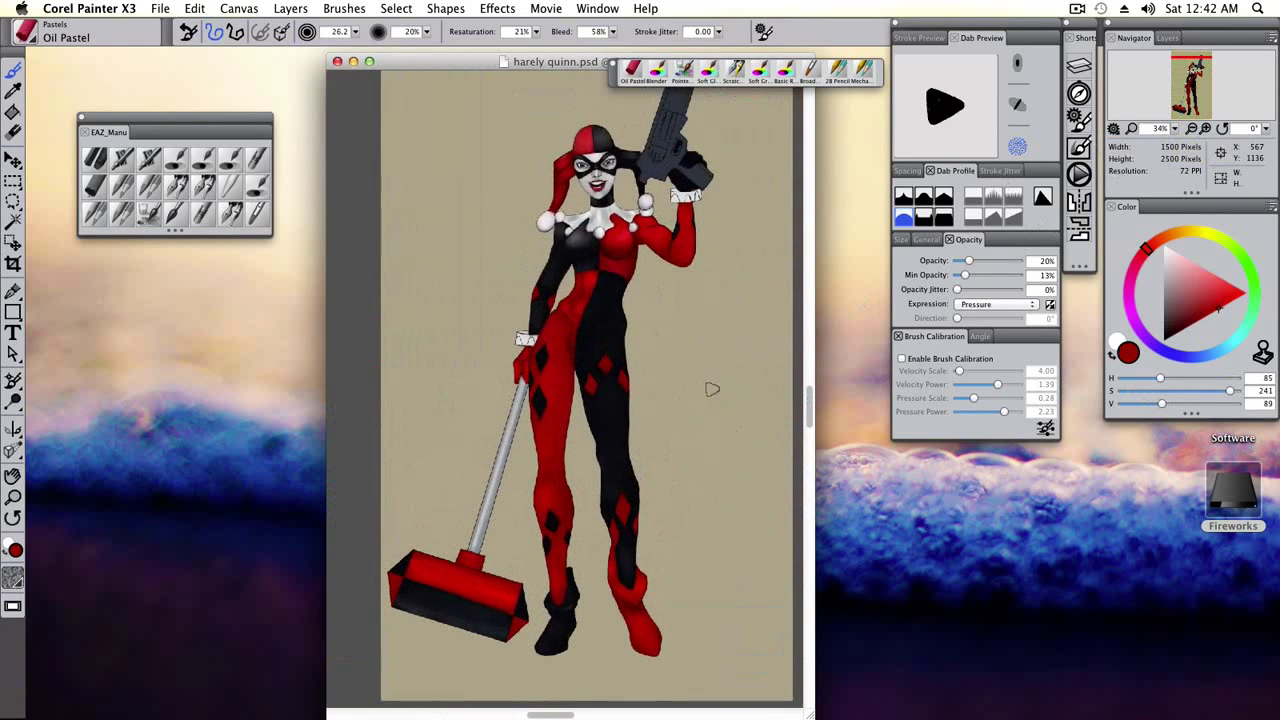
left_click(353, 61)
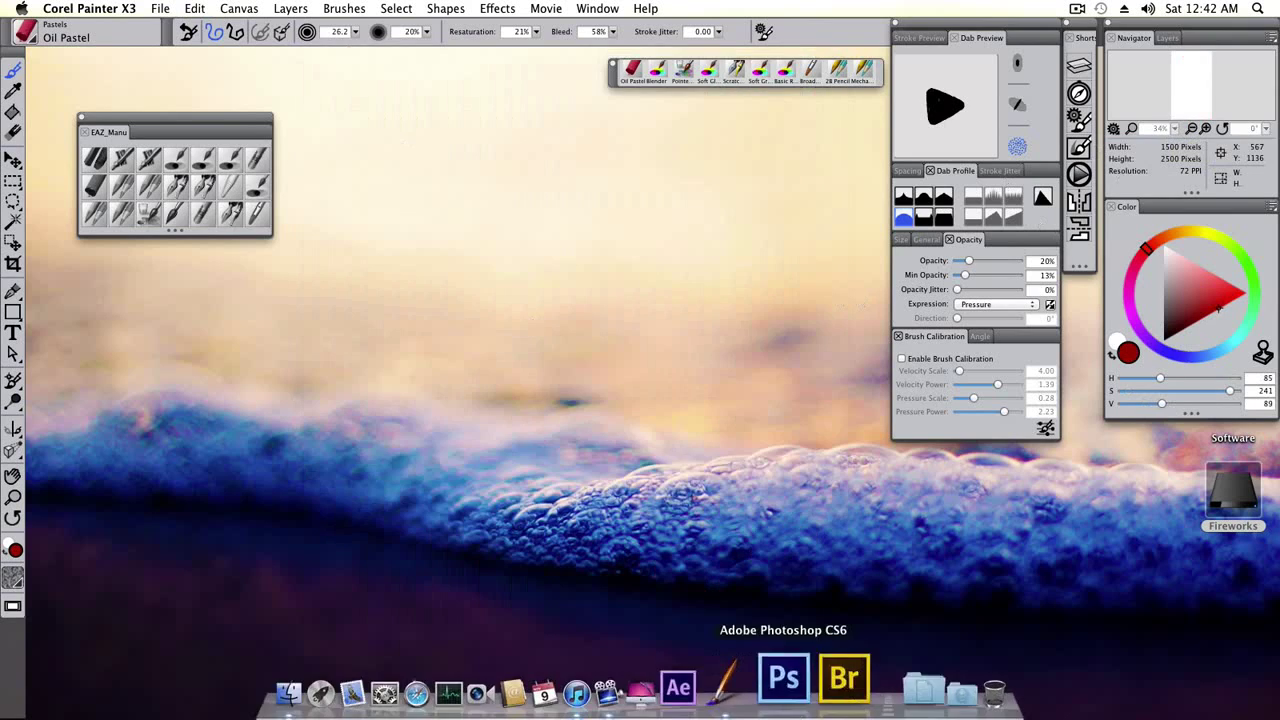
left_click(777, 686)
Open harely quinn.psd from the Tornado folder.
left_click(128, 8)
left_click(148, 43)
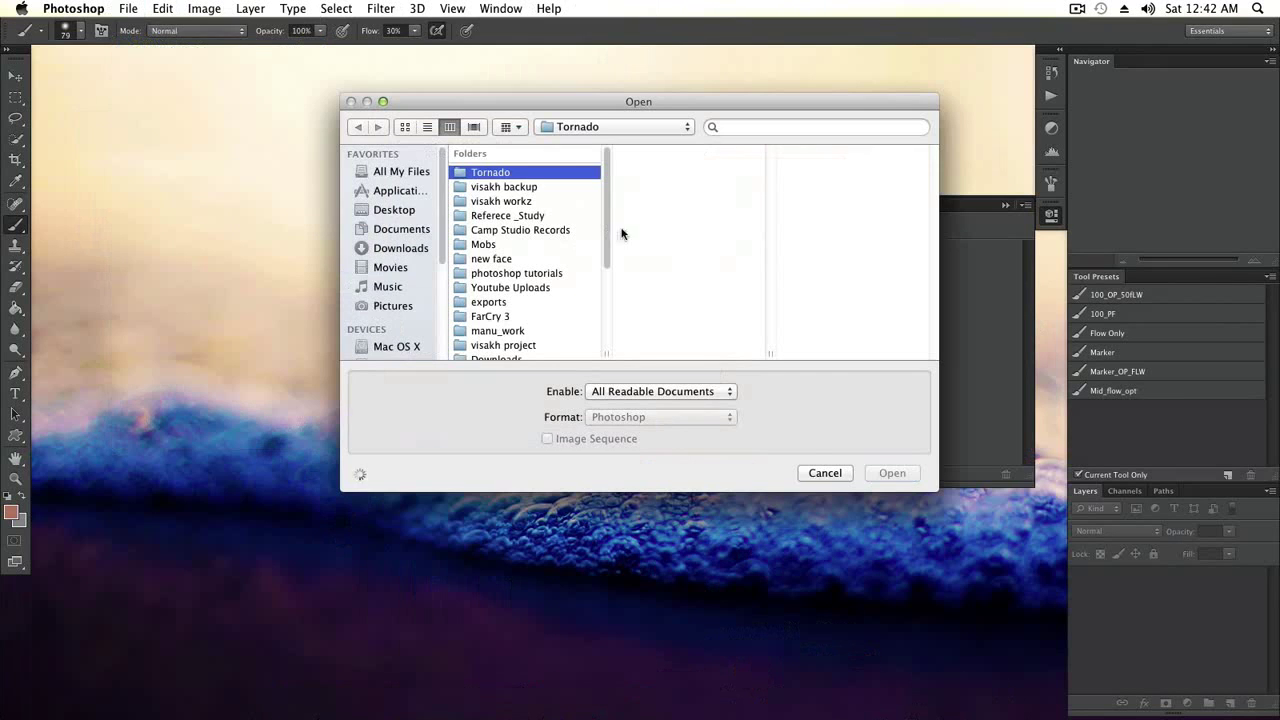
scroll(755, 253, "down", 10)
left_click(745, 324)
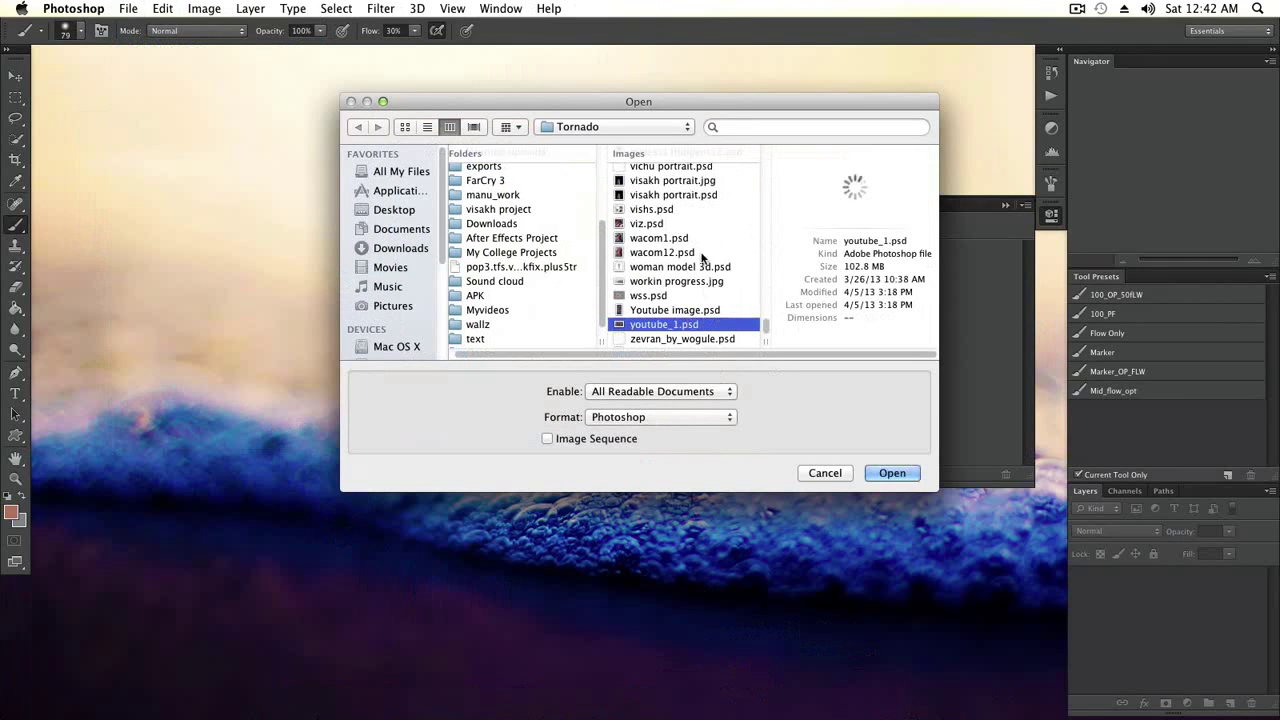
left_click_drag(765, 317, 757, 257)
scroll(766, 246, "up", 5)
double_click(715, 280)
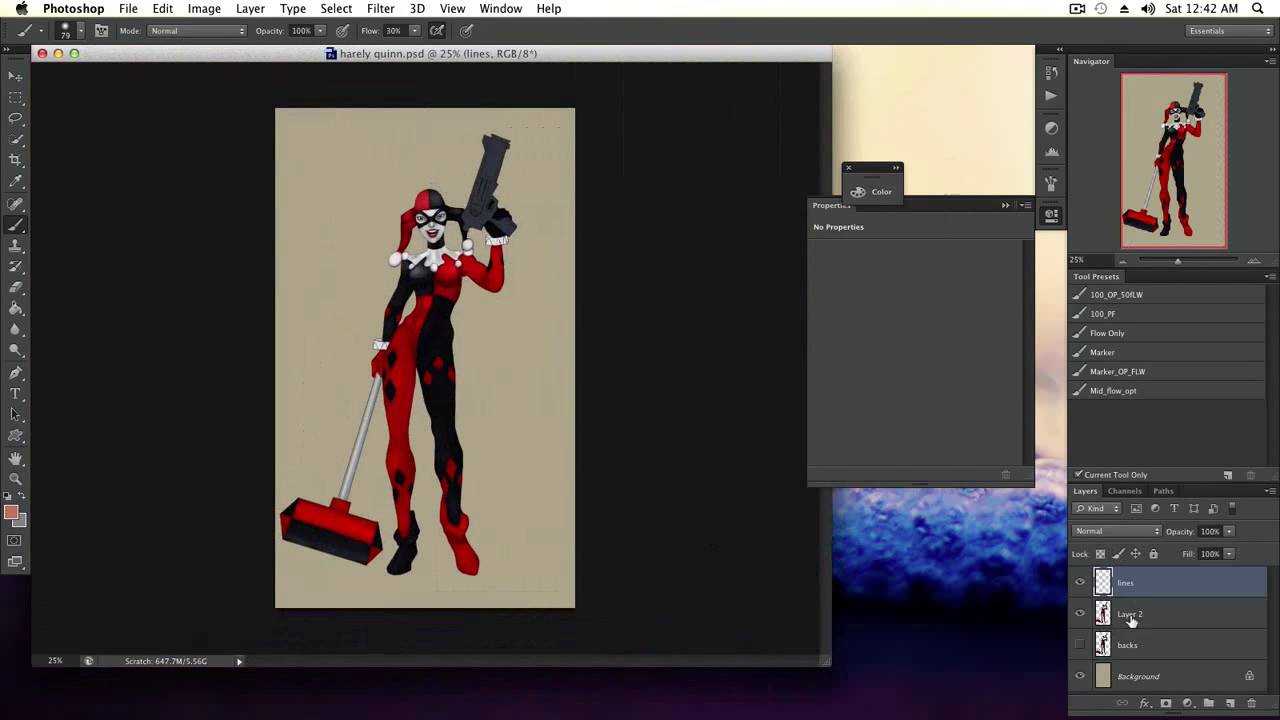
Add a new layer clipped to Layer 2 for retouching the mallet.
left_click(1131, 616)
left_click_drag(1177, 261, 1185, 261)
left_click_drag(1170, 150, 1162, 252)
left_click_drag(240, 53, 382, 53)
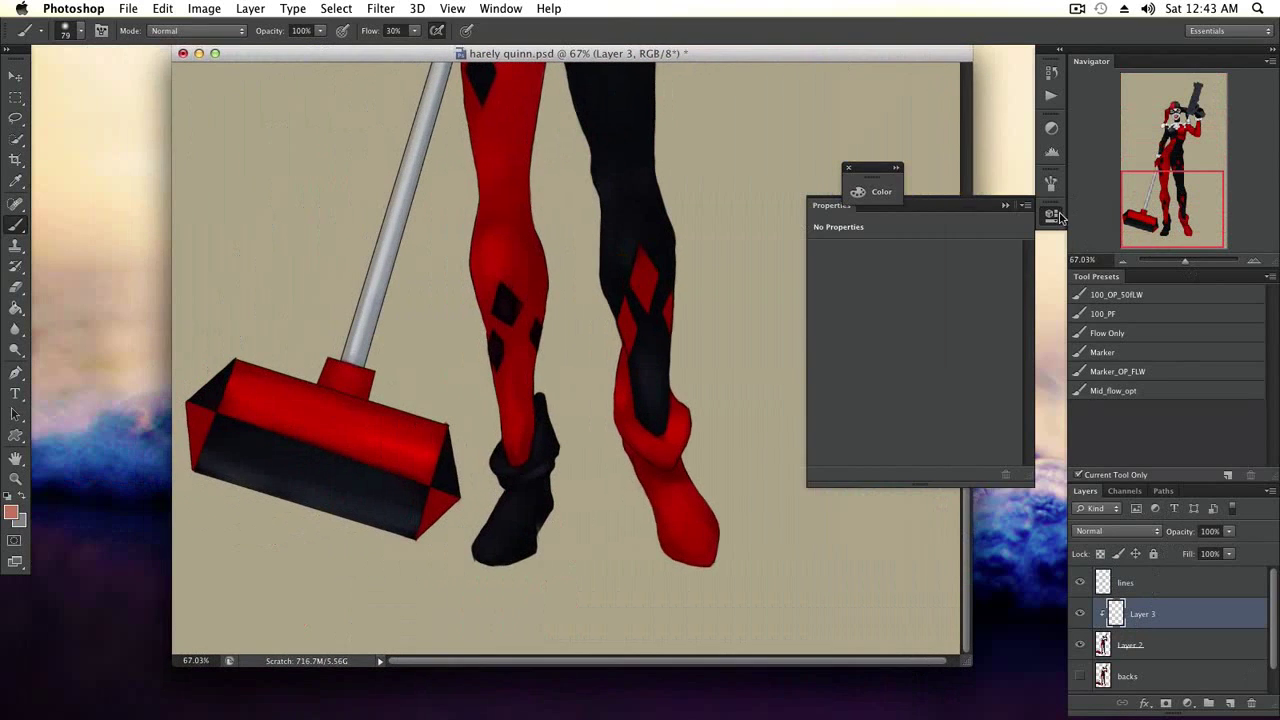
Paint a soft lighter sheen along the mallet head's black face, using a soft round brush with 0% hardness and a lightened black.
left_click(870, 191)
left_click(300, 457, "alt")
right_click(443, 331)
left_click(558, 468)
right_click(248, 436)
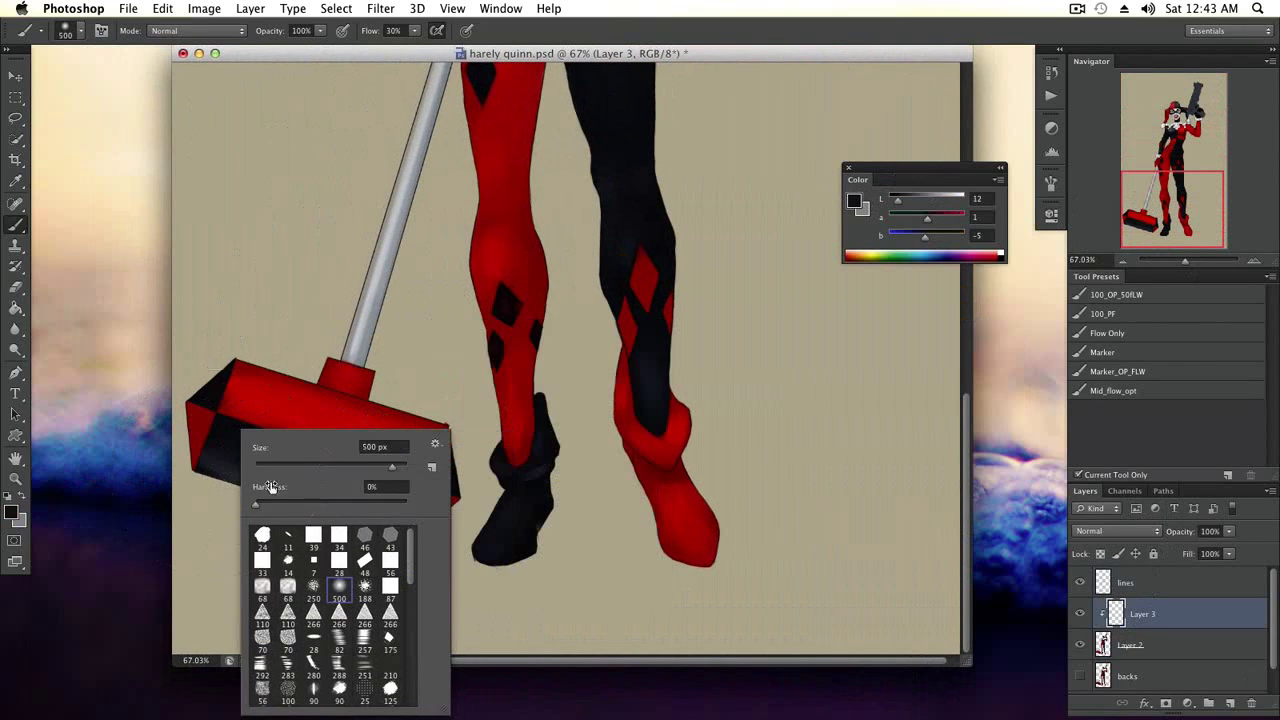
left_click(523, 400)
left_click_drag(897, 200, 937, 208)
left_click_drag(206, 455, 400, 510)
mouse_move(300, 487)
left_mouse_down()
mouse_move(238, 487)
mouse_move(330, 495)
left_mouse_up()
Darken the mallet head's black face with black of lightness 0 and erase the excess paint around its end facets.
left_click(218, 428, "alt")
left_click_drag(172, 471, 601, 471)
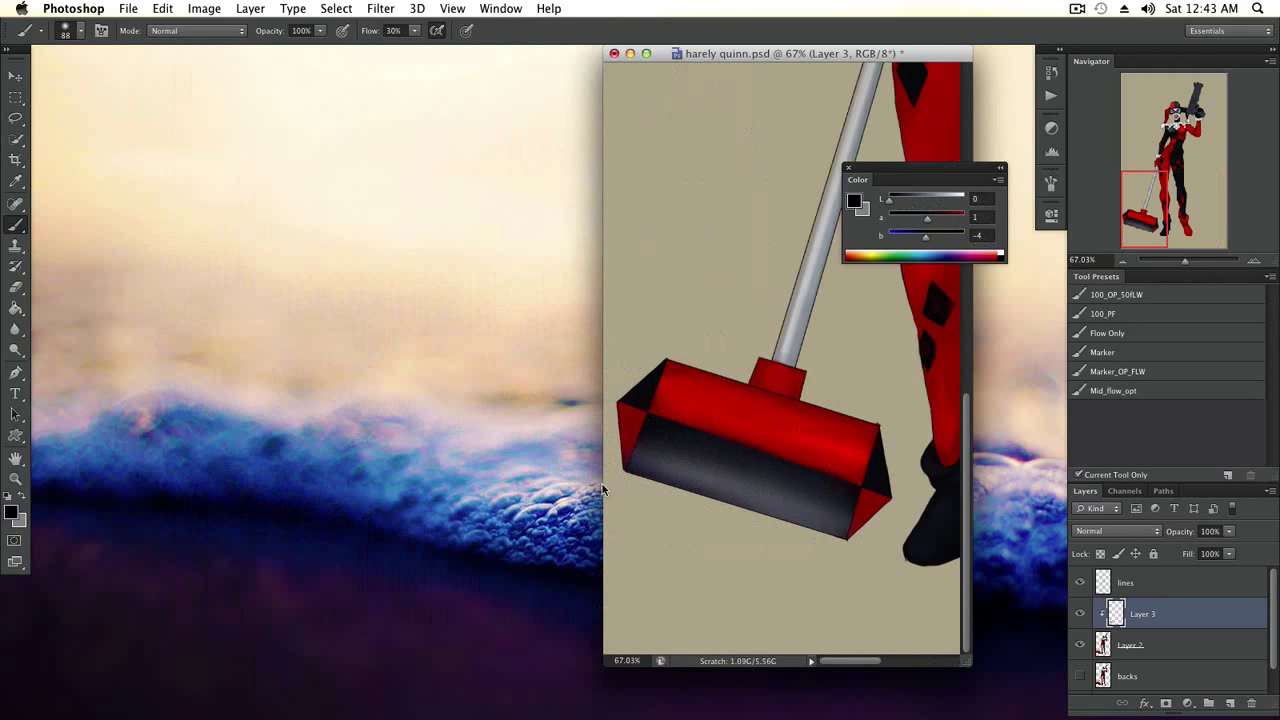
mouse_move(700, 519)
left_mouse_down()
mouse_move(786, 529)
mouse_move(640, 451)
left_mouse_up()
mouse_move(944, 535)
left_mouse_down()
mouse_move(826, 528)
mouse_move(951, 528)
left_mouse_up()
key("e")
left_click_drag(781, 479, 887, 470)
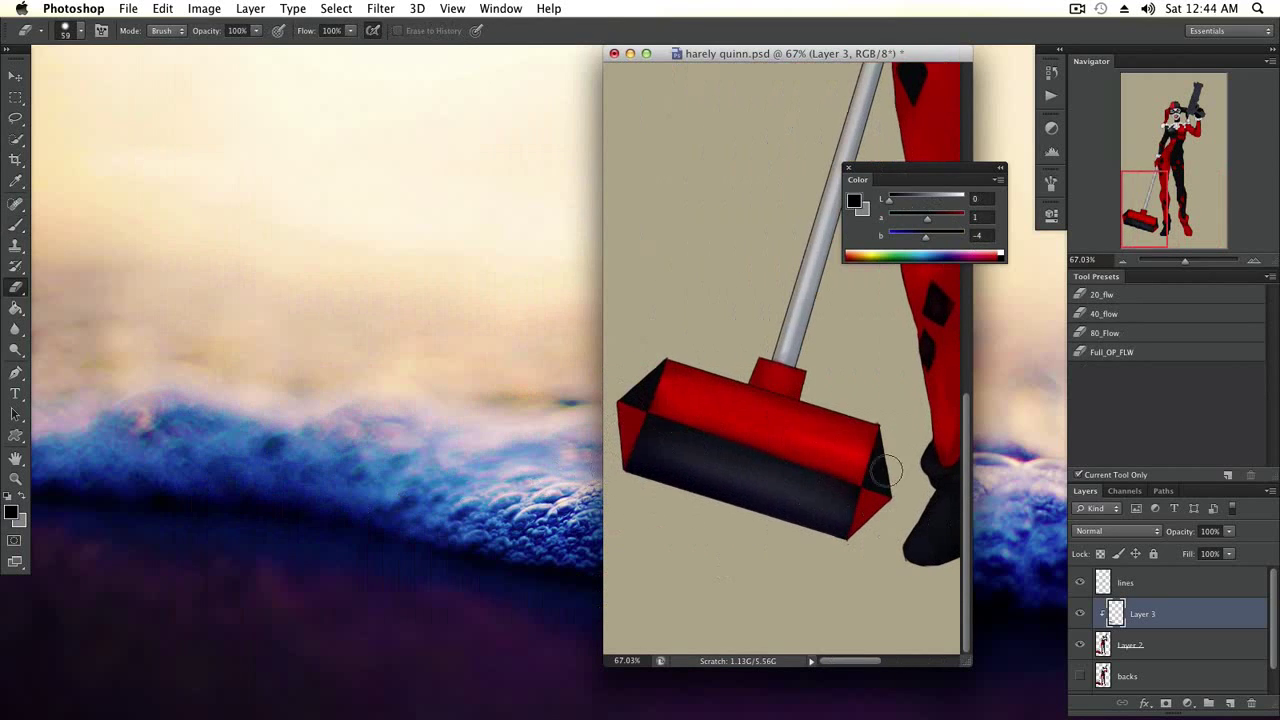
Shade the mallet handle's lower end and brush a light red highlight of lightness 64 onto the mallet head's red face.
left_click_drag(602, 306, 228, 306)
scroll(620, 522, "up", 3)
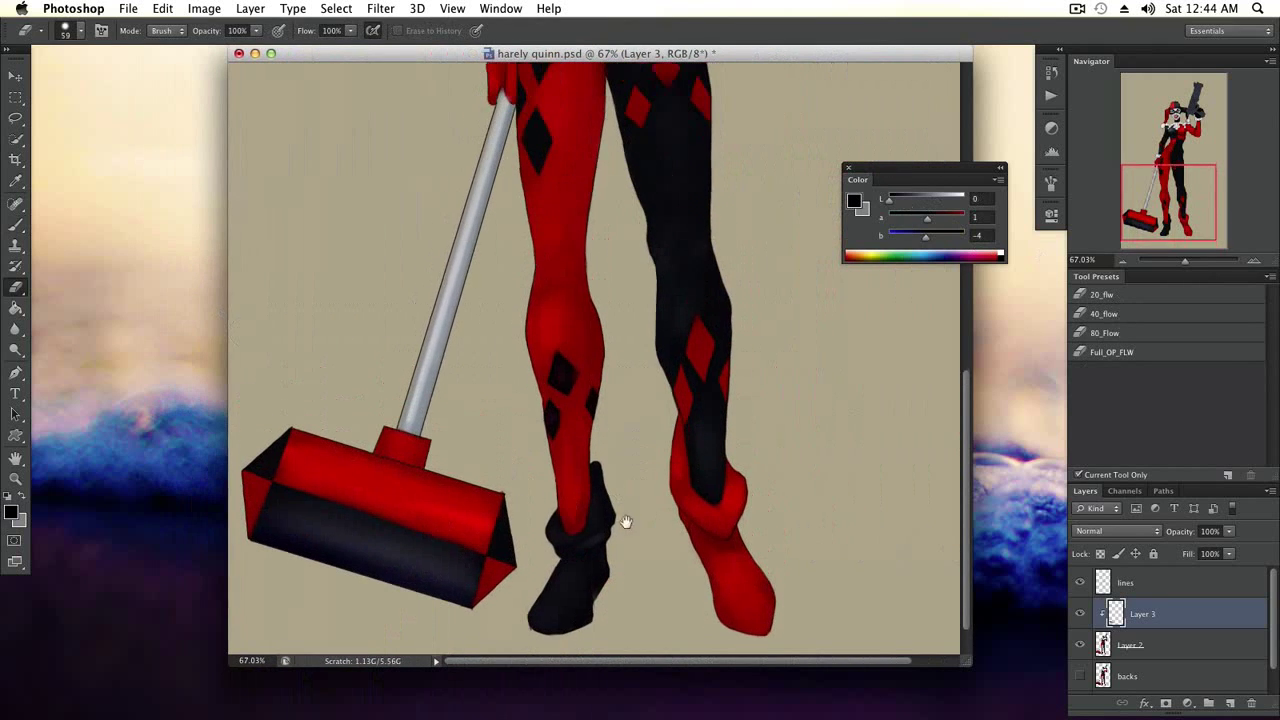
key("b")
left_click(425, 395, "alt")
left_click_drag(425, 400, 405, 420)
left_click(393, 459, "alt")
left_click_drag(297, 465, 442, 537)
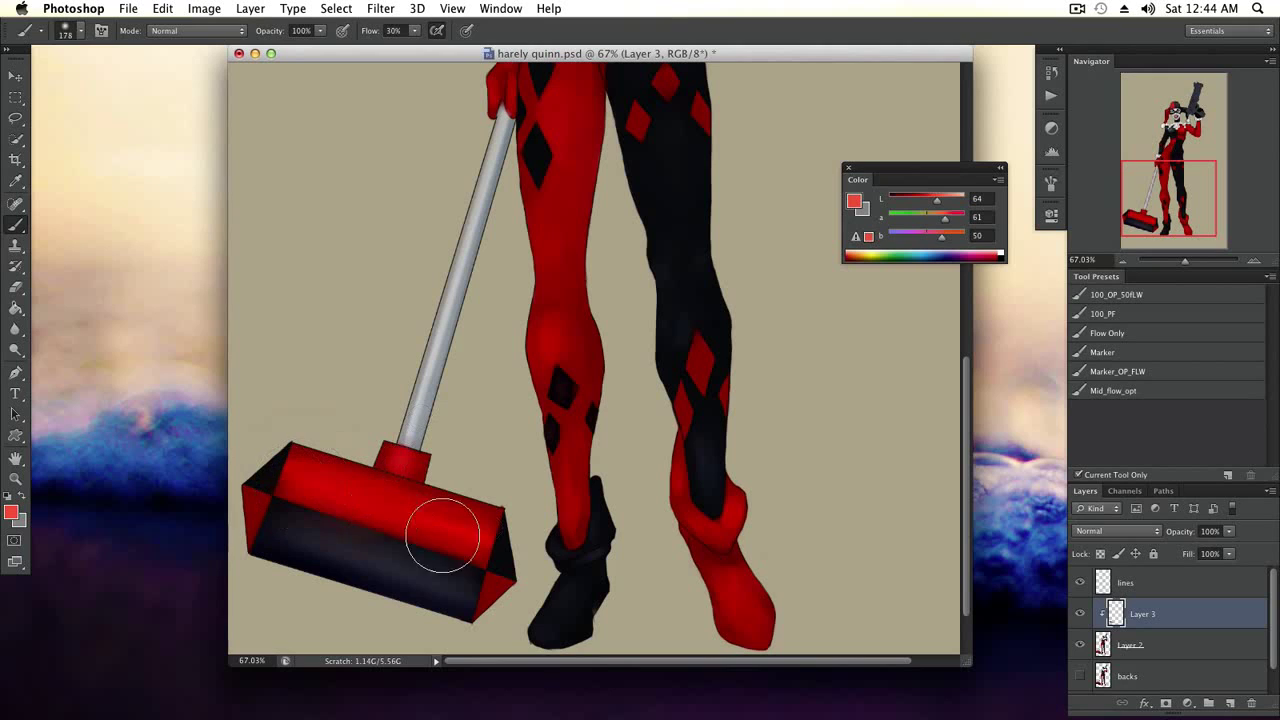
Brush a light grey sheen of lightness 85 onto the mallet head's black end facets and darken its red facets.
left_click(500, 525, "alt")
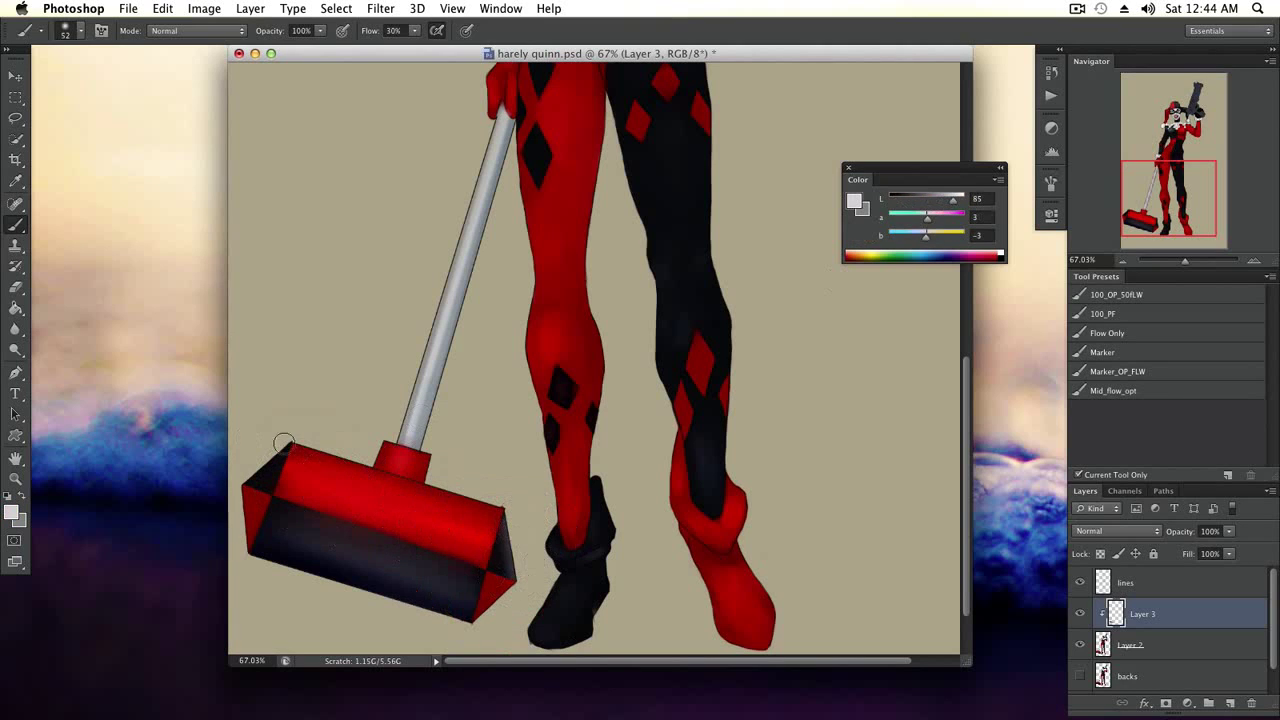
left_click(268, 496, "alt")
left_click_drag(946, 197, 886, 198)
Deepen the shading on the costume's legs with dark red of lightness 23 and black.
scroll(281, 440, "up", 3)
key("x")
key("bracketleft")
key("bracketleft")
key("bracketleft")
left_click_drag(614, 281, 650, 281)
left_click(582, 212, "alt")
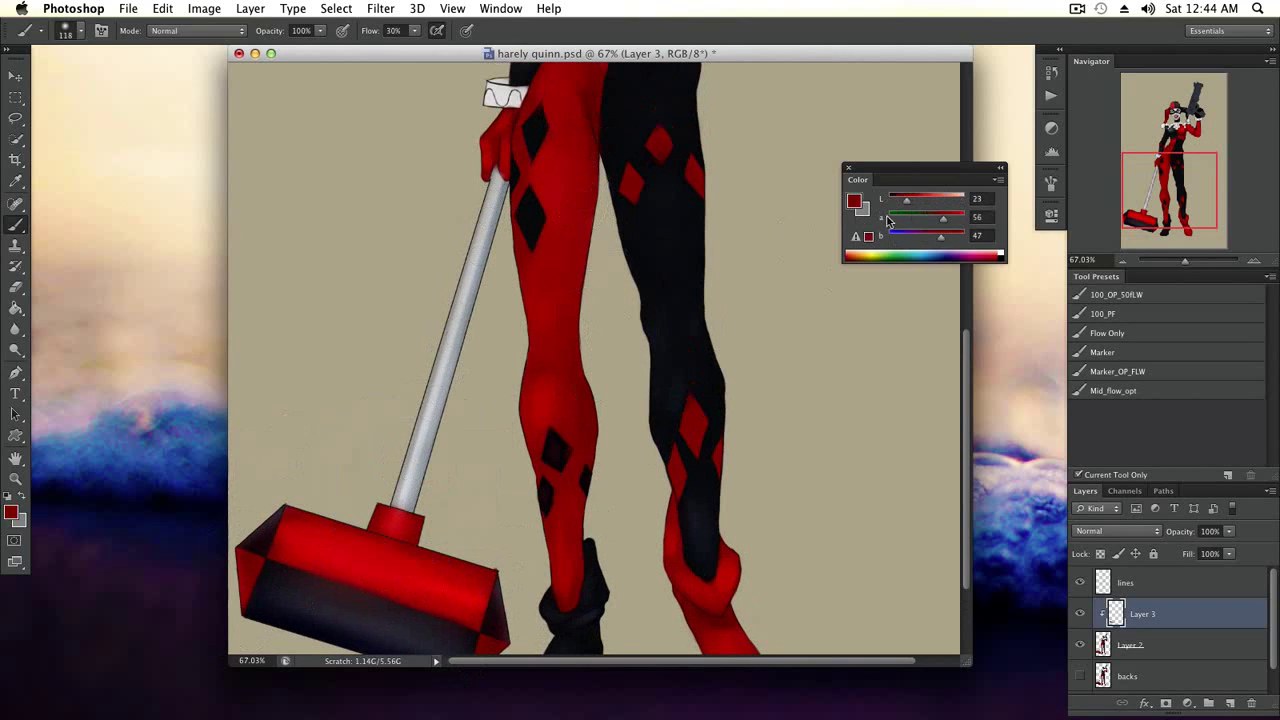
left_click_drag(961, 196, 896, 198)
left_click(620, 265, "alt")
Merge Layer 3 with Layer 2 and save the illustration.
scroll(745, 330, "up", 10)
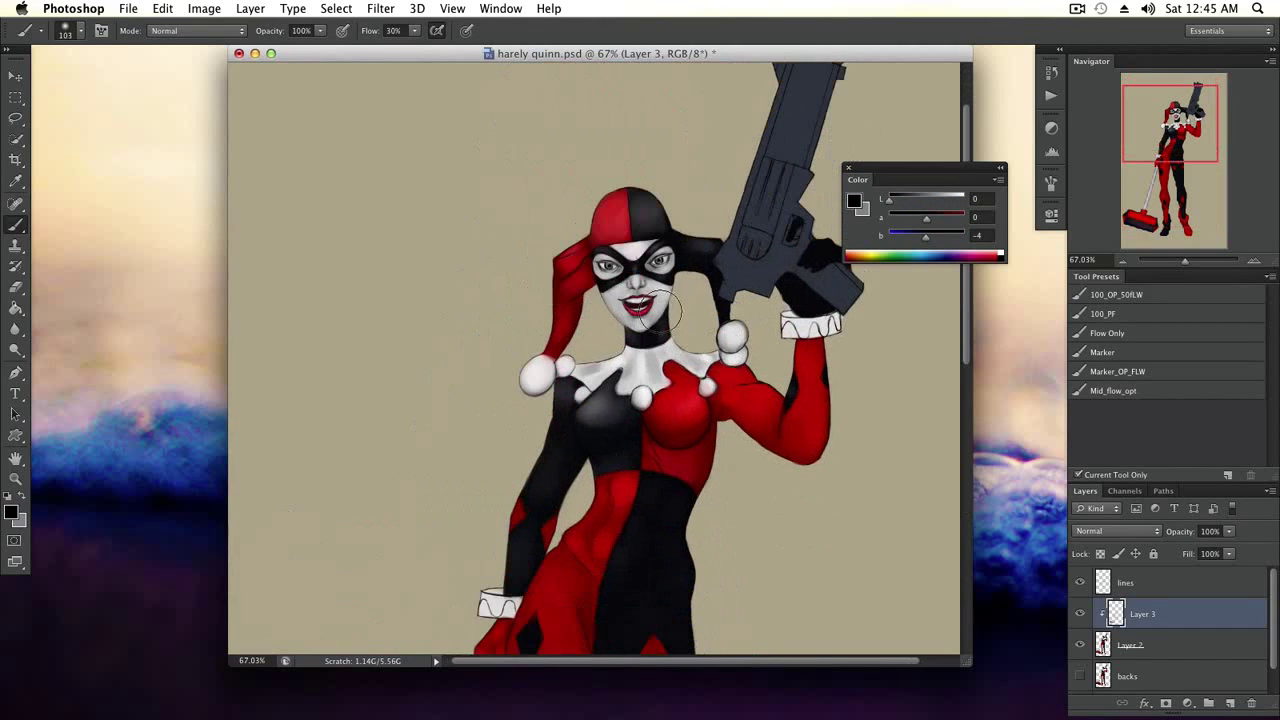
left_click(1148, 642, "shift")
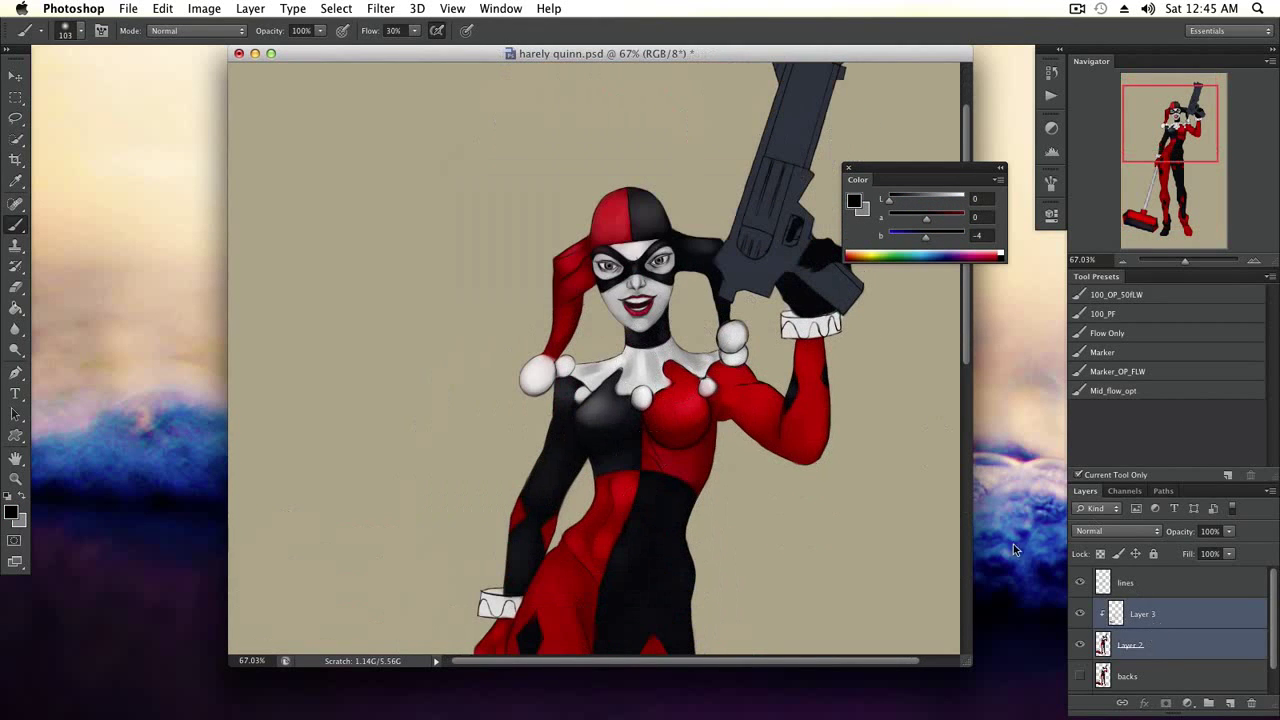
key("super+e")
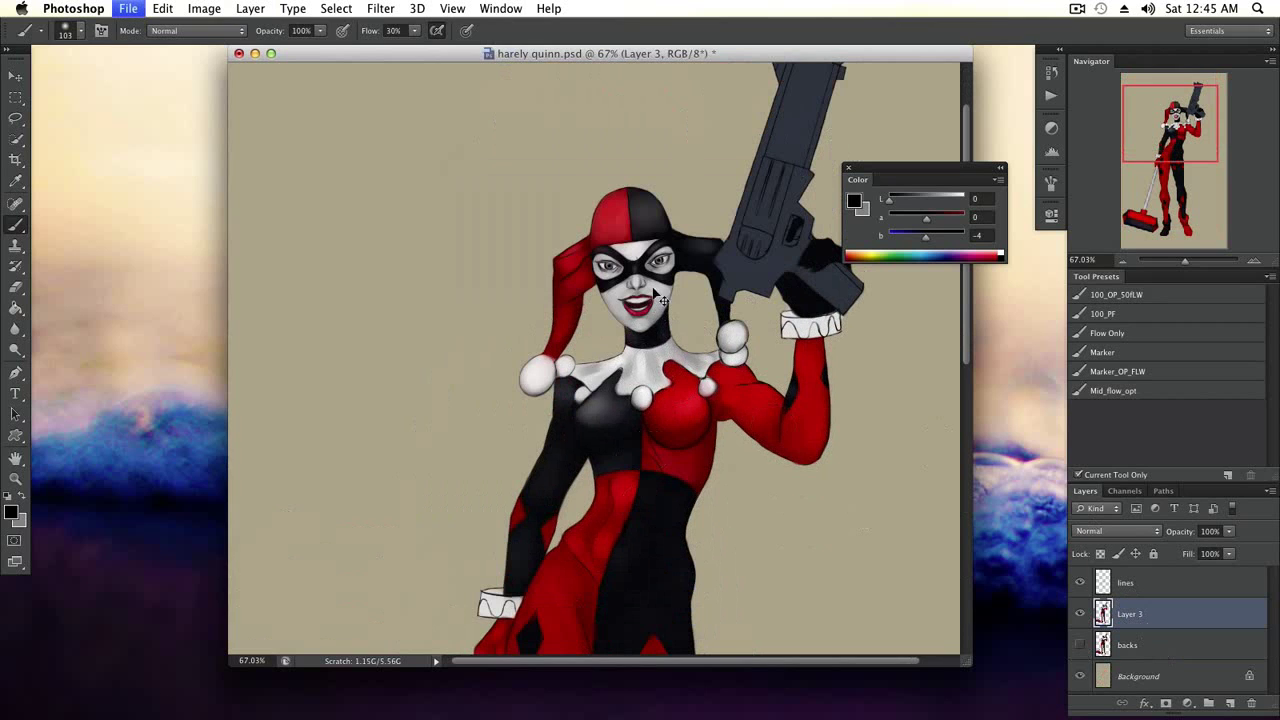
mouse_move(1190, 265)
left_mouse_down()
mouse_move(1140, 262)
mouse_move(1230, 262)
mouse_move(1180, 262)
left_mouse_up()
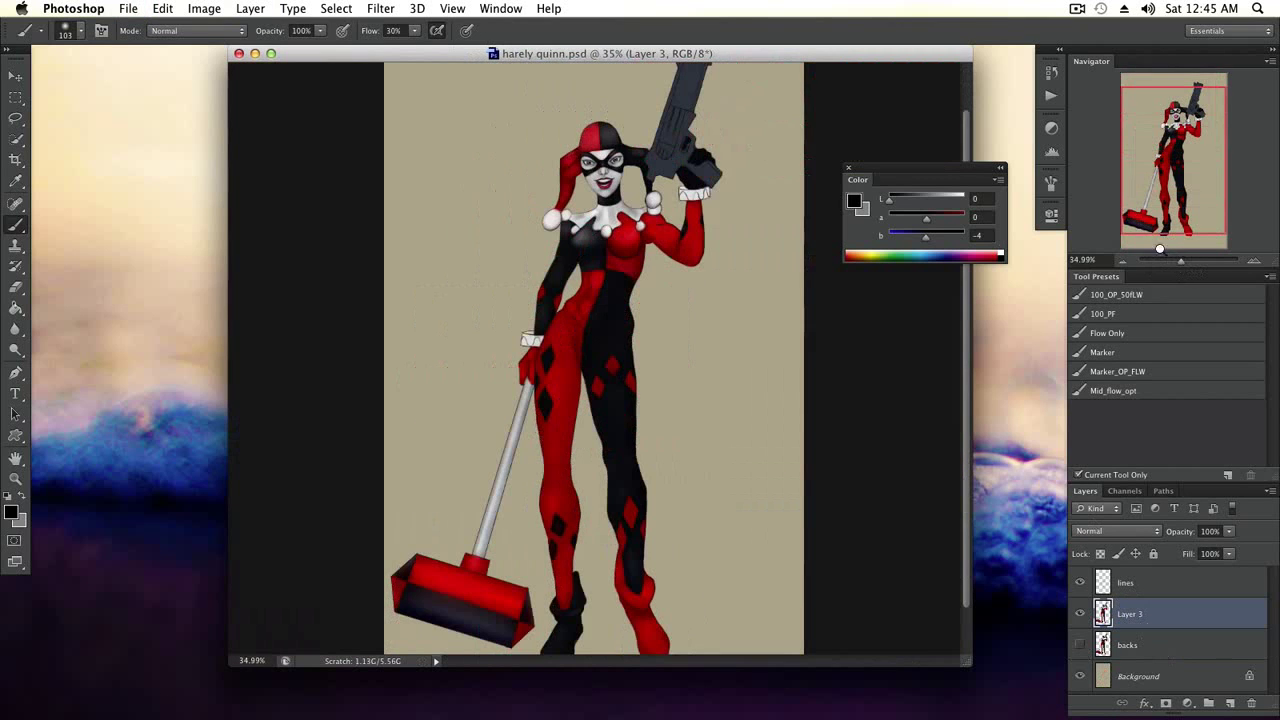
Quit Photoshop, switch to Corel Painter X3 and reopen the recent file harely quinn.psd.
left_click(73, 8)
left_click(94, 162)
left_click(737, 682)
left_click(160, 8)
mouse_move(290, 58)
left_click(362, 73)
left_click(1205, 128)
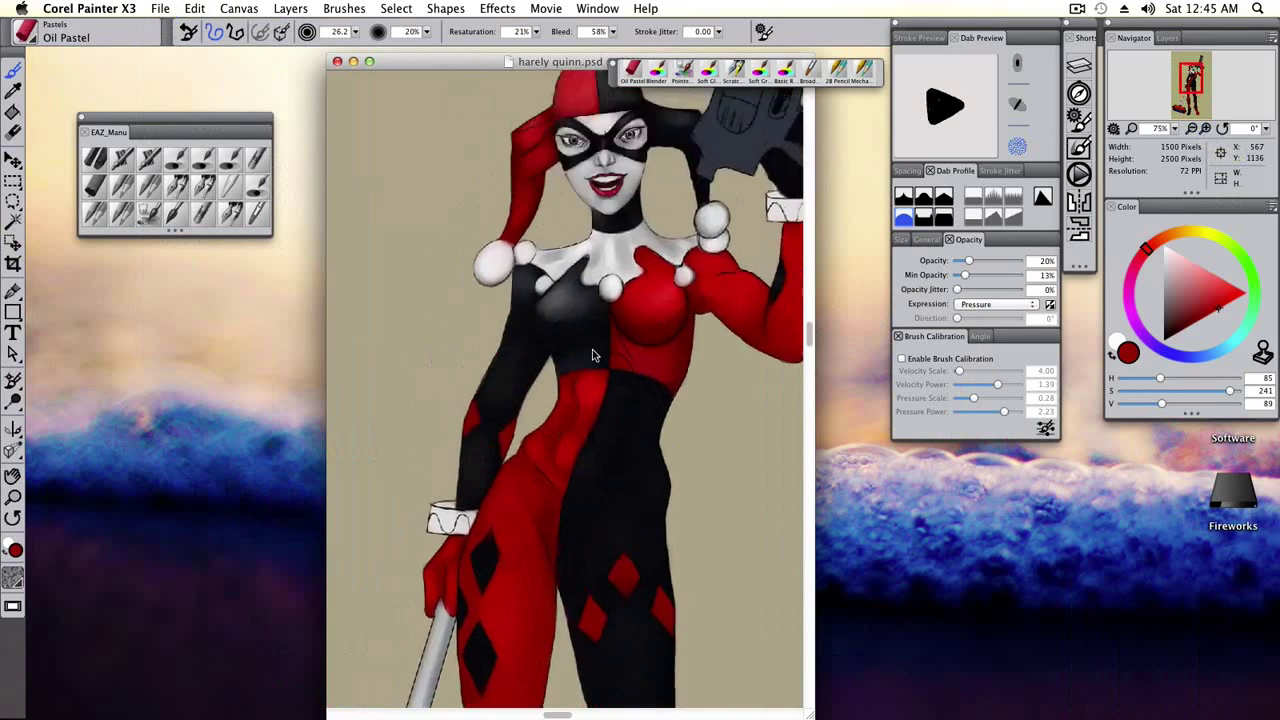
Shade the scalloped cuff of the lowered arm on Layer 3 with grey of value 140, using Oil Pastel at 7.0.
left_click_drag(1197, 62, 1160, 141)
key("super+plus")
key("super+plus")
key("bracketleft")
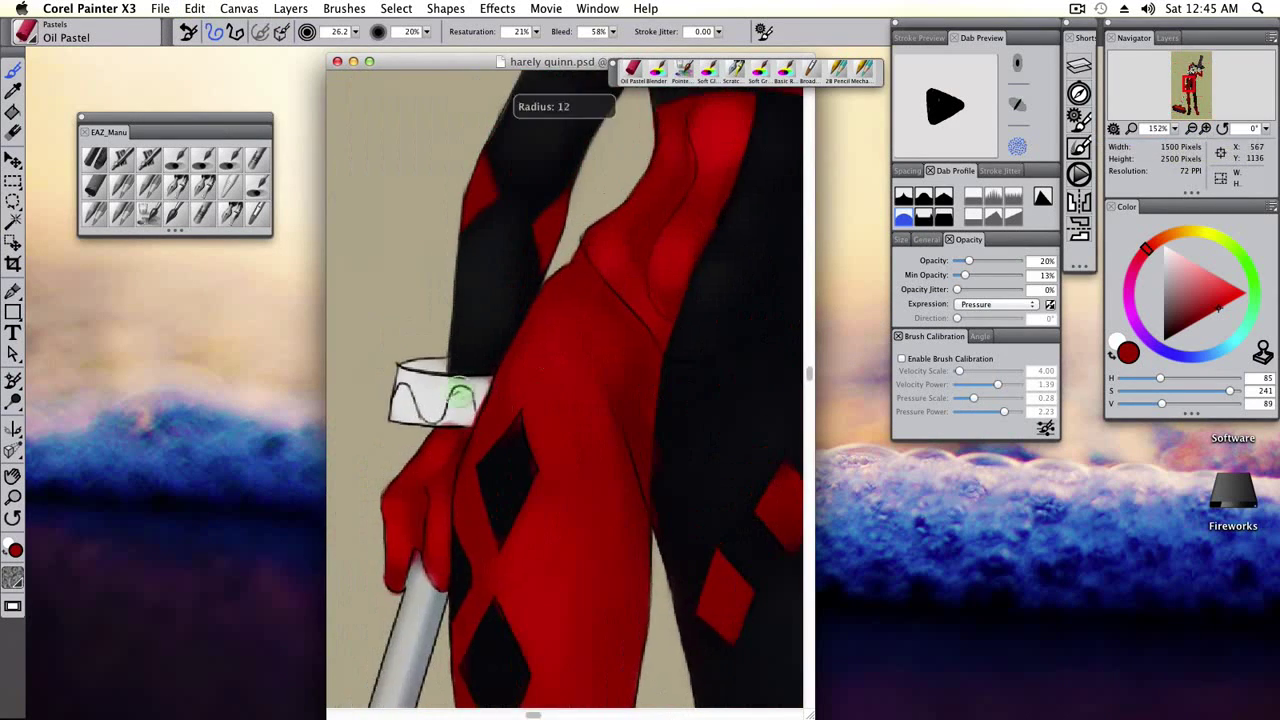
key("super+4")
left_click(1154, 143)
key("bracketleft")
left_click(1163, 290)
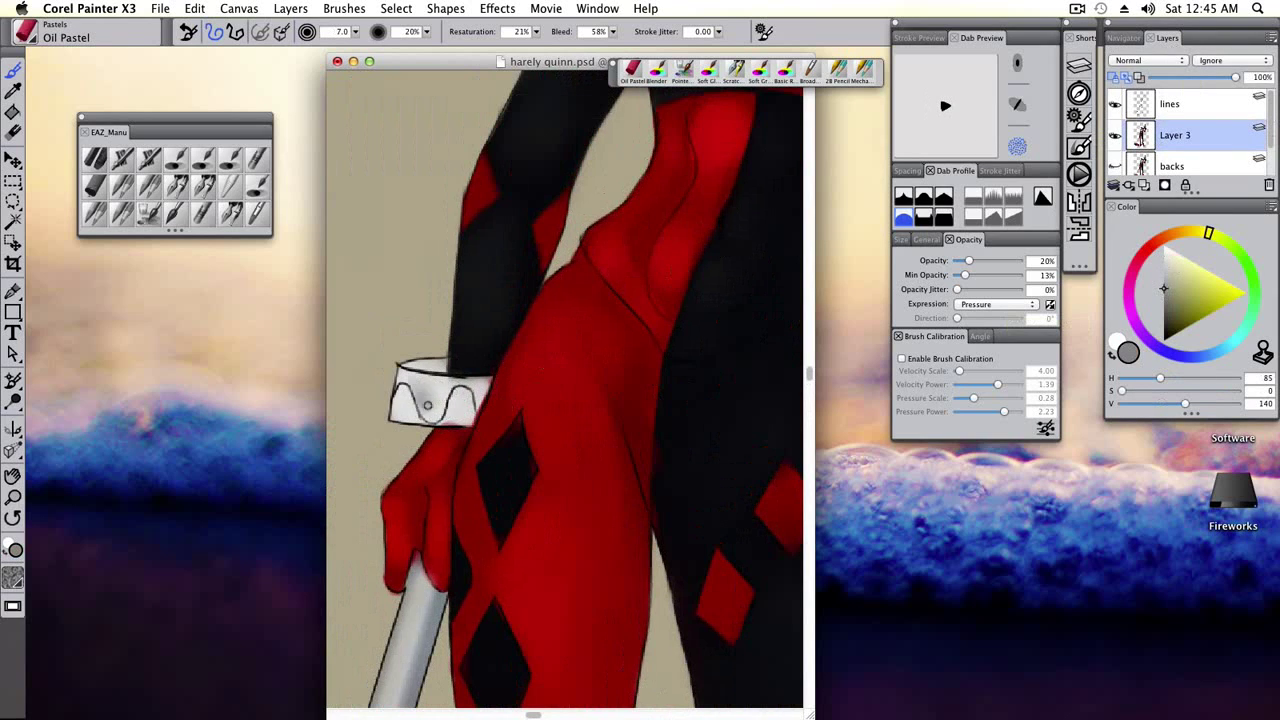
left_click_drag(440, 380, 408, 412)
left_click(421, 424, "alt")
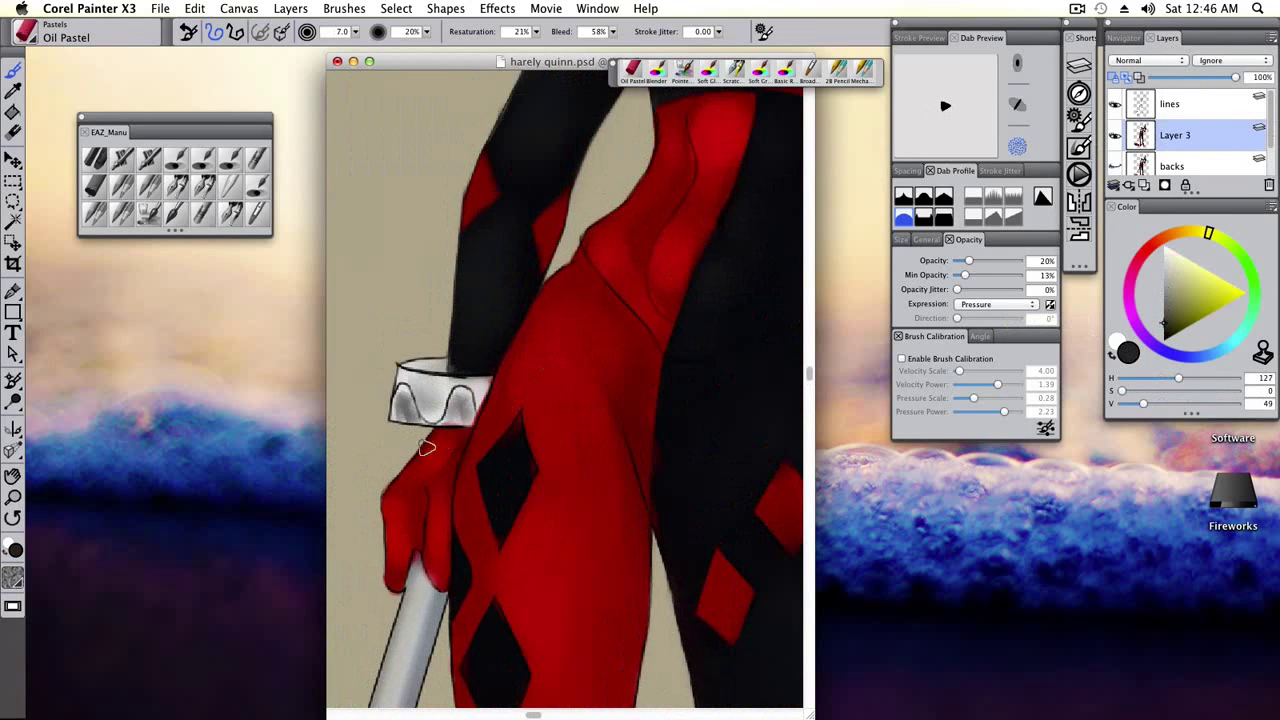
Darken the centre fold of the lowered arm's cuff with black, using Soft Airbrush at 8.0 with 10% opacity.
left_click(172, 160)
left_click(1162, 345)
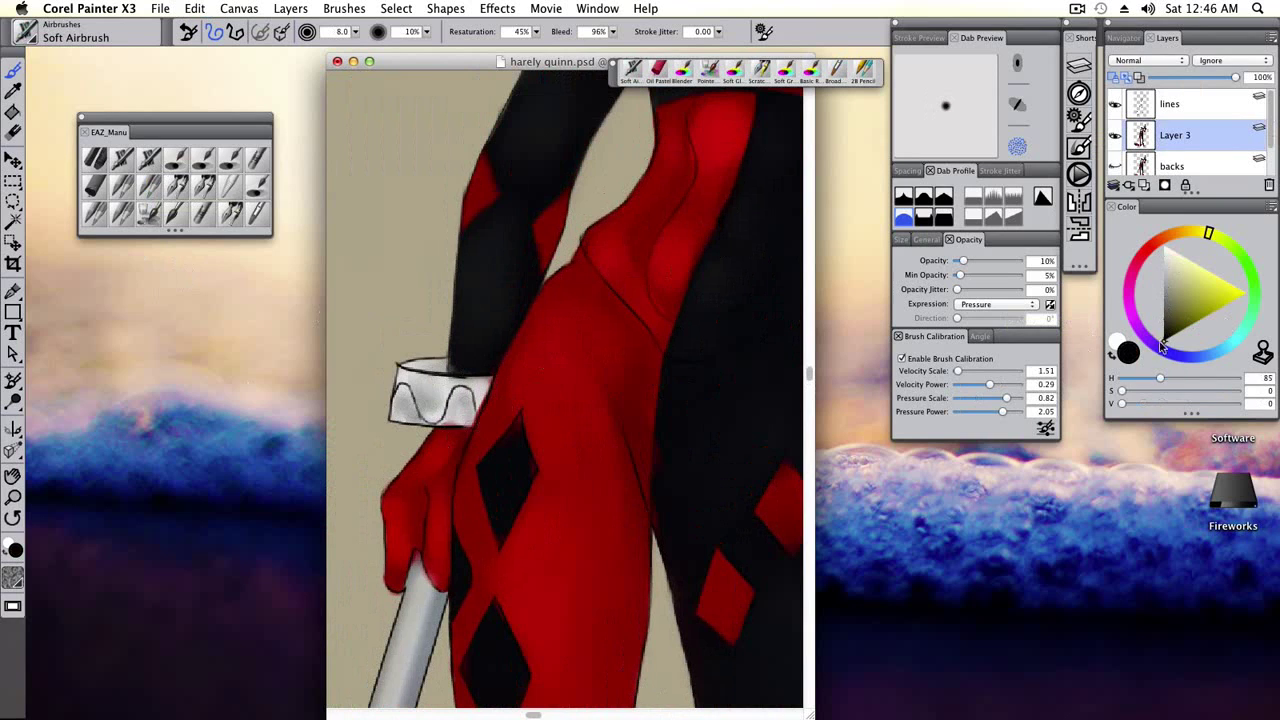
left_click(943, 218)
left_click_drag(418, 382, 430, 405)
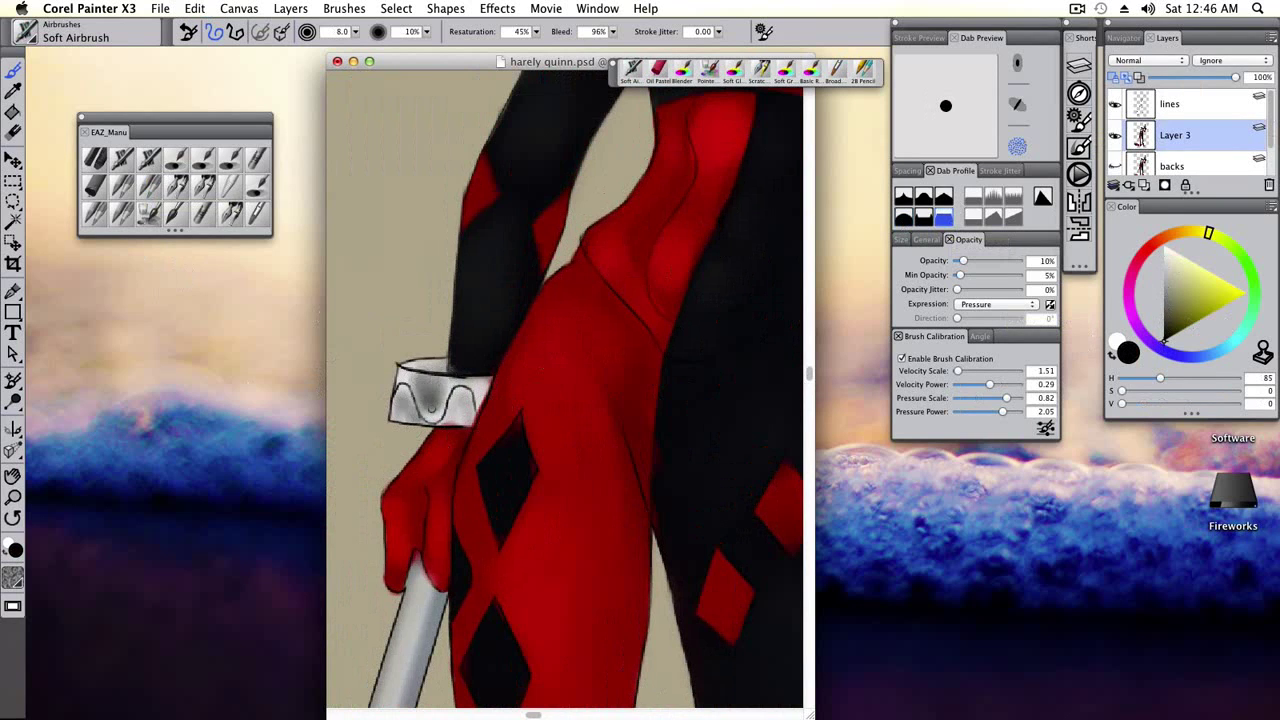
Refine the lowered arm's cuff folds with greys of value 102, 202 and 217, using Soft Glazing Round at 7.4 with 20% opacity.
left_click(453, 370, "alt")
left_click(204, 185)
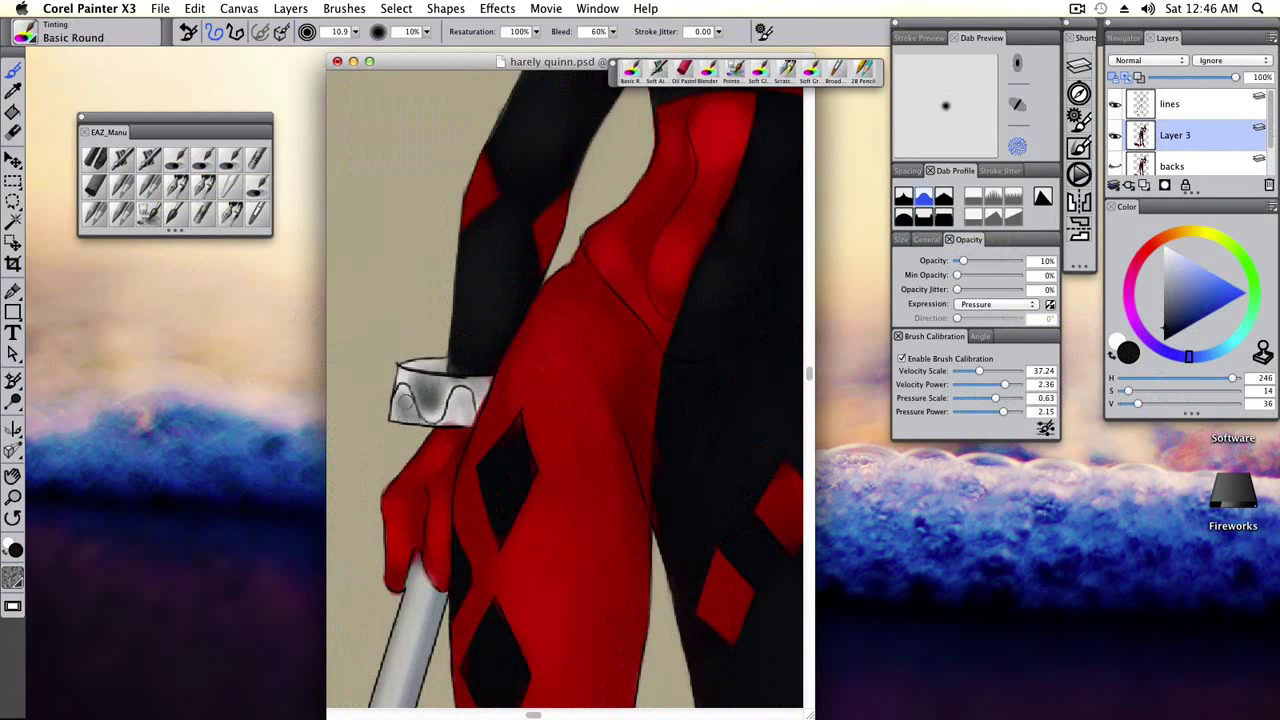
left_click(453, 417, "alt")
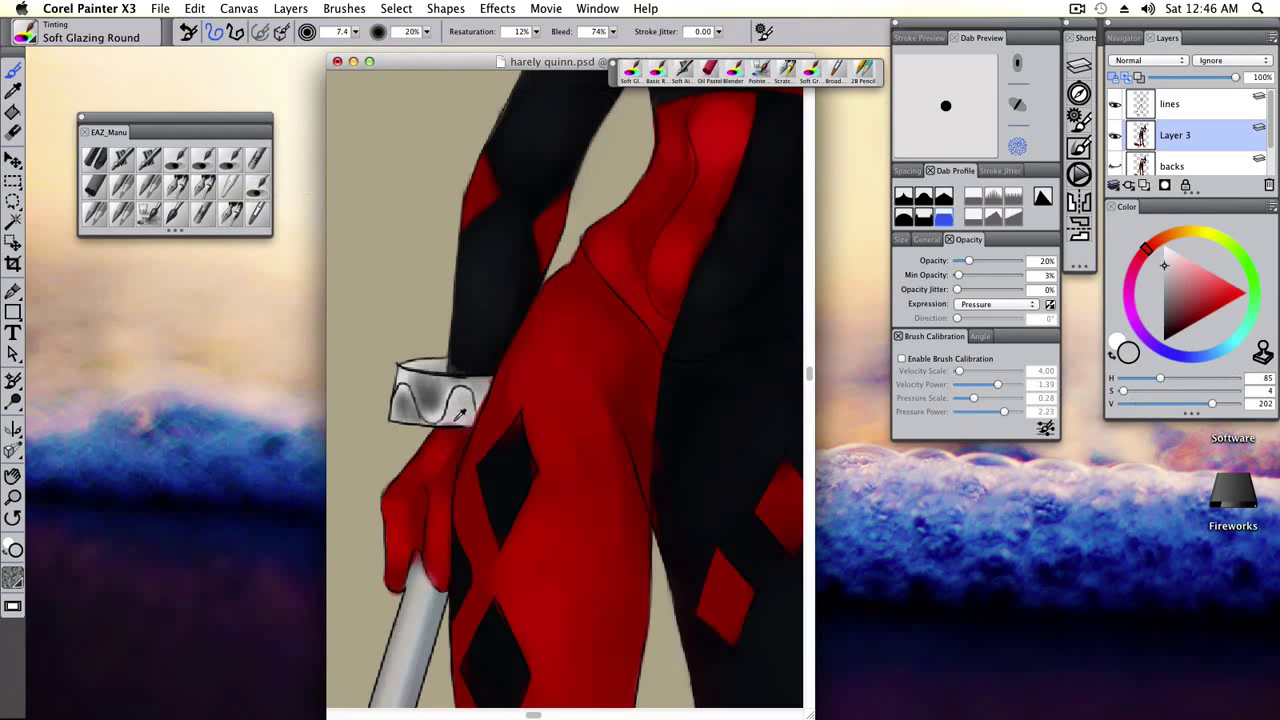
left_click(457, 418, "alt")
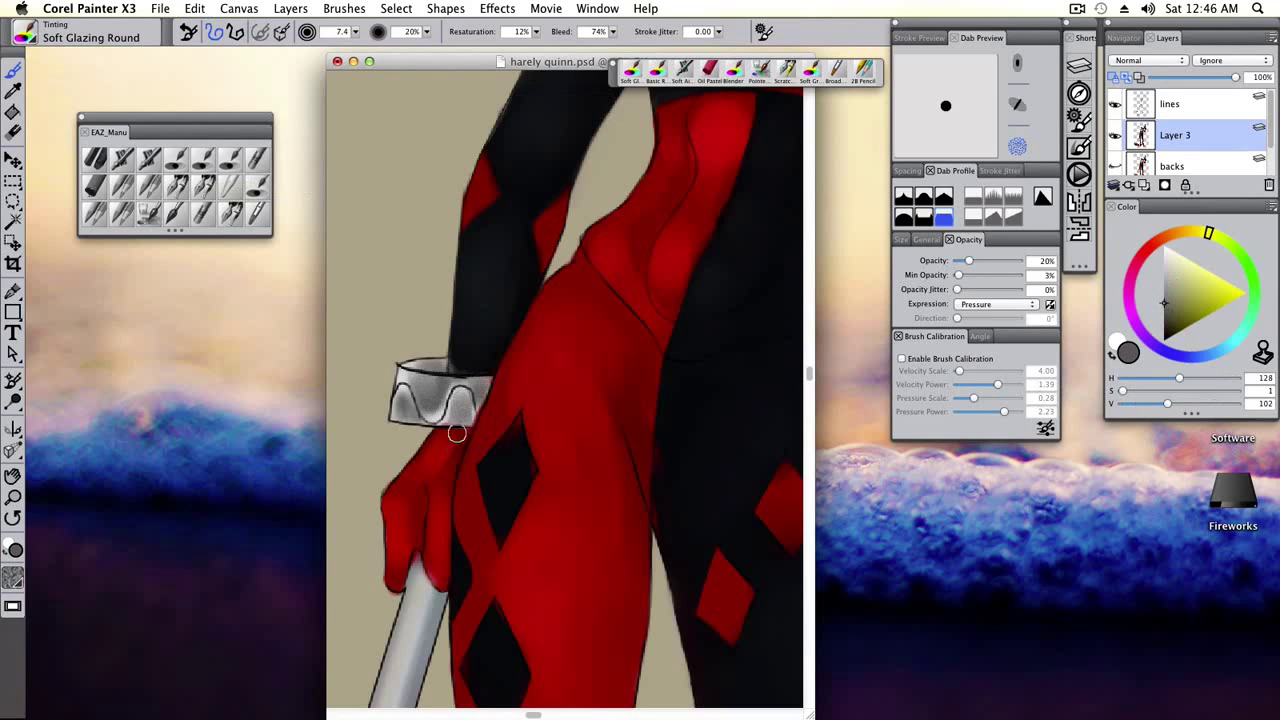
left_click(436, 400, "alt")
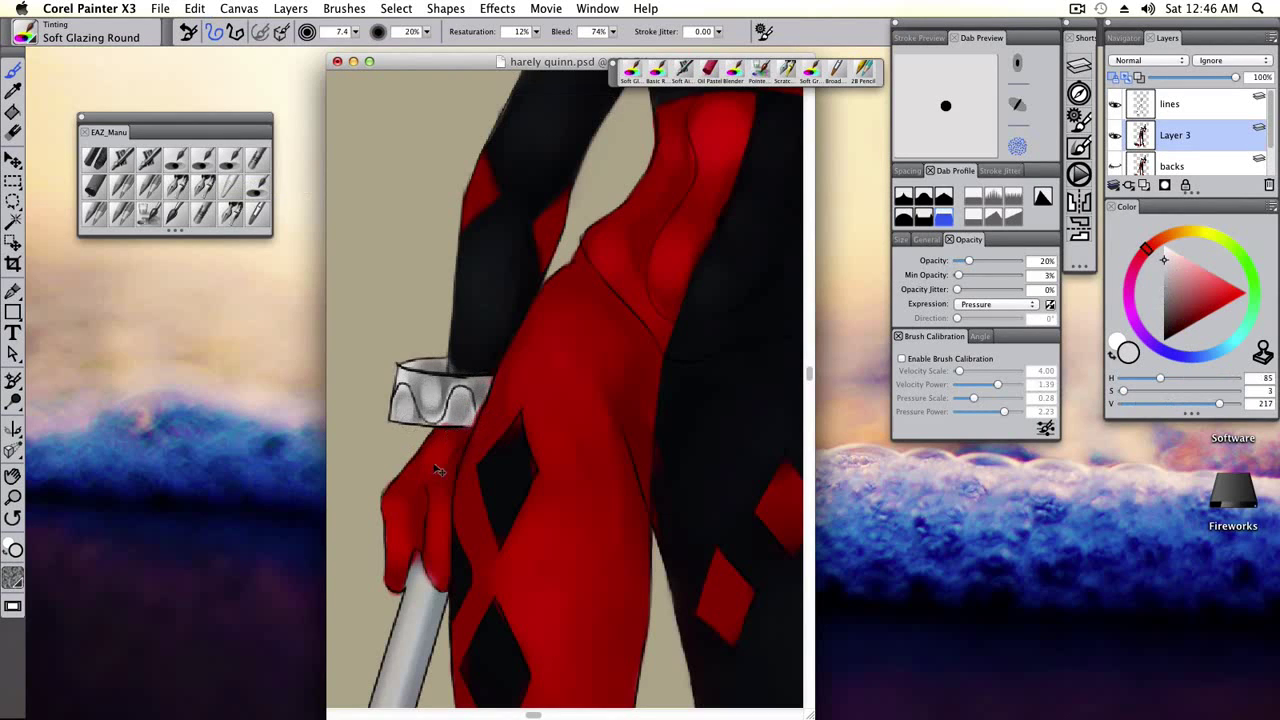
mouse_move(423, 399)
left_mouse_down()
mouse_move(474, 400)
mouse_move(434, 365)
left_mouse_up()
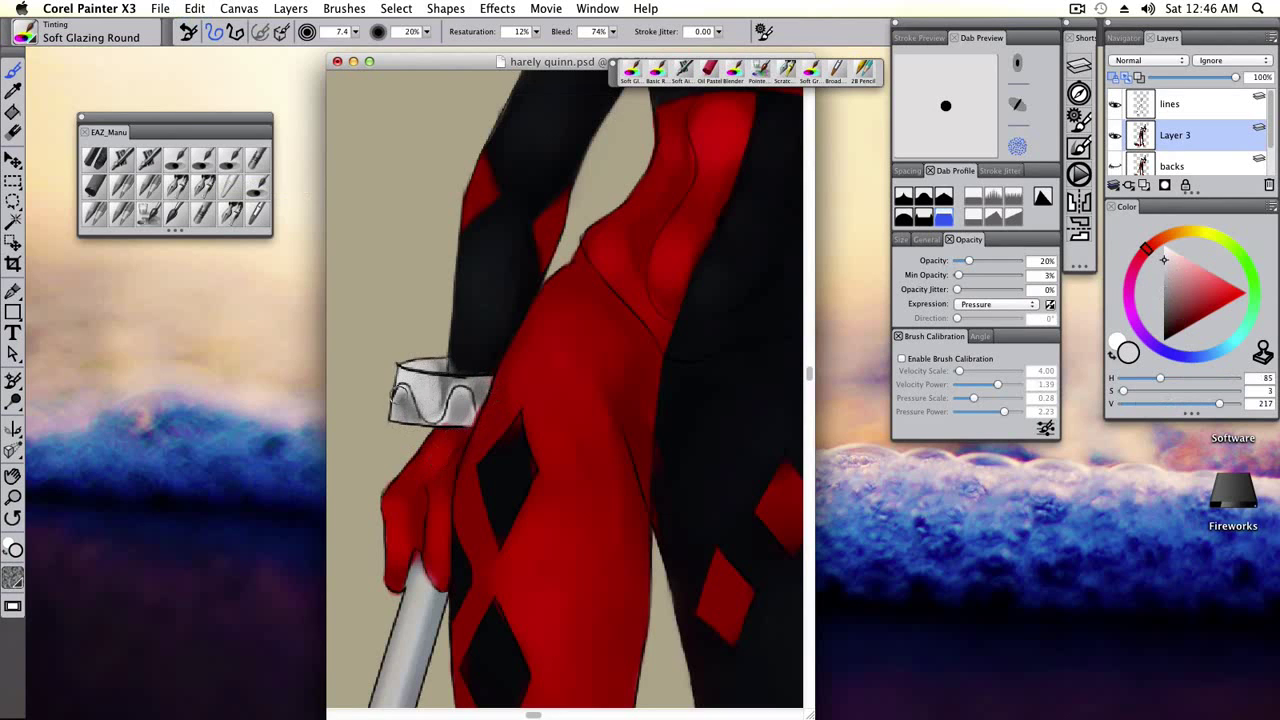
Paint blue-grey highlights of value 70 on the black glove holding the gun, using Pointed Simple Water with 40% opacity.
scroll(466, 413, "up", 10)
scroll(466, 413, "right", 5)
left_click(517, 258, "alt")
left_click(148, 212)
left_click_drag(586, 271, 548, 240)
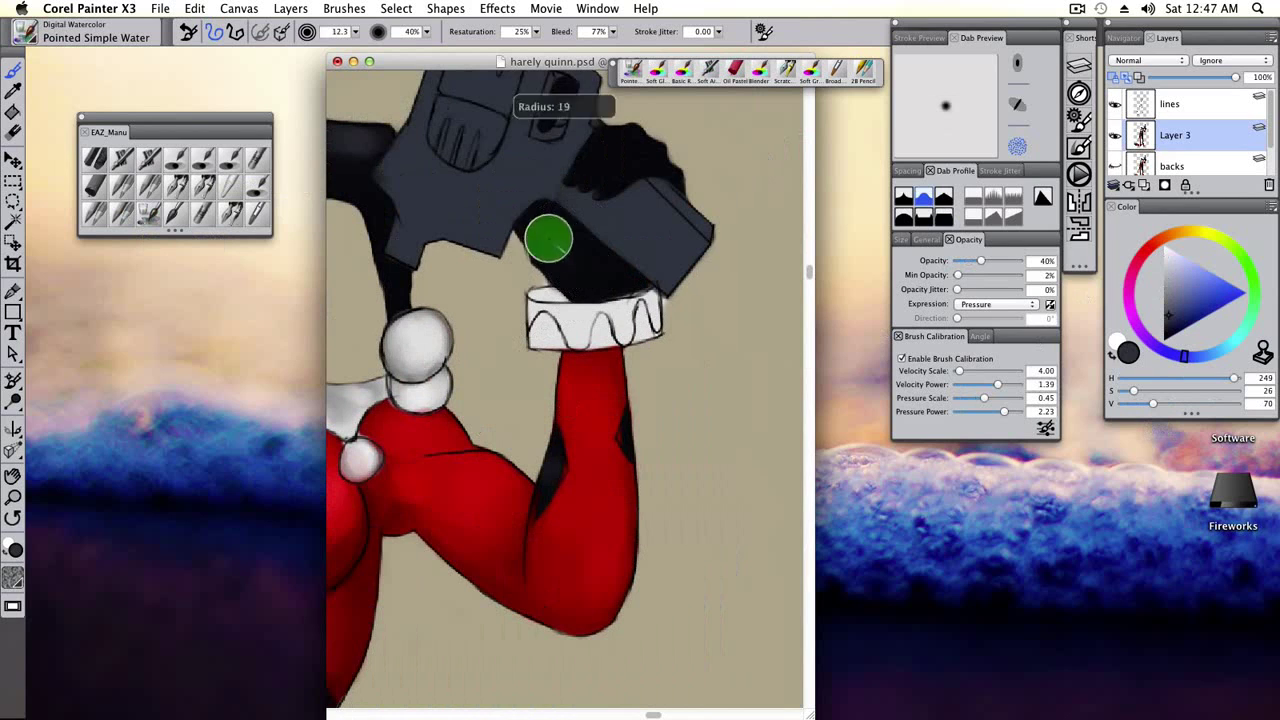
mouse_move(600, 280)
left_mouse_down()
mouse_move(614, 286)
mouse_move(595, 305)
left_mouse_up()
left_click_drag(619, 227, 609, 313)
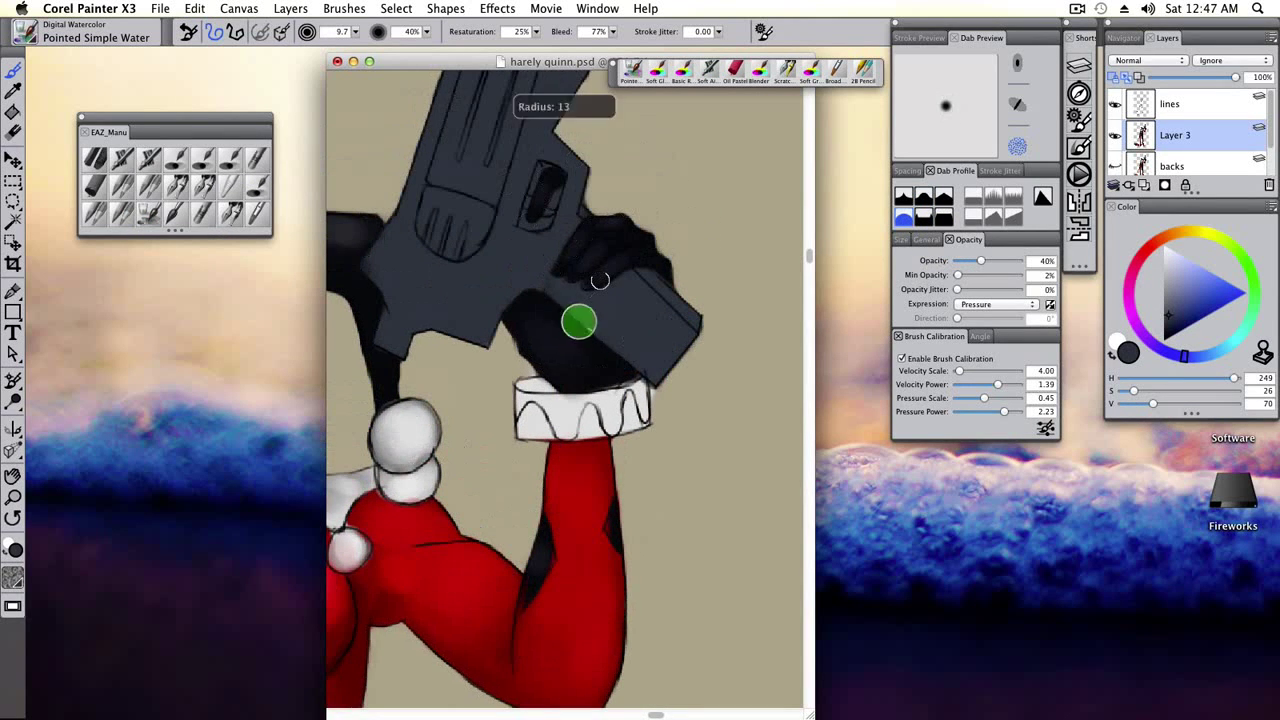
left_click(519, 289, "alt")
Shade the raised arm's white cuff with grey of value 78, using Pointed Simple Water at 14.9.
mouse_move(460, 241)
left_mouse_down()
mouse_move(553, 286)
mouse_move(511, 244)
left_mouse_up()
left_click(1163, 258)
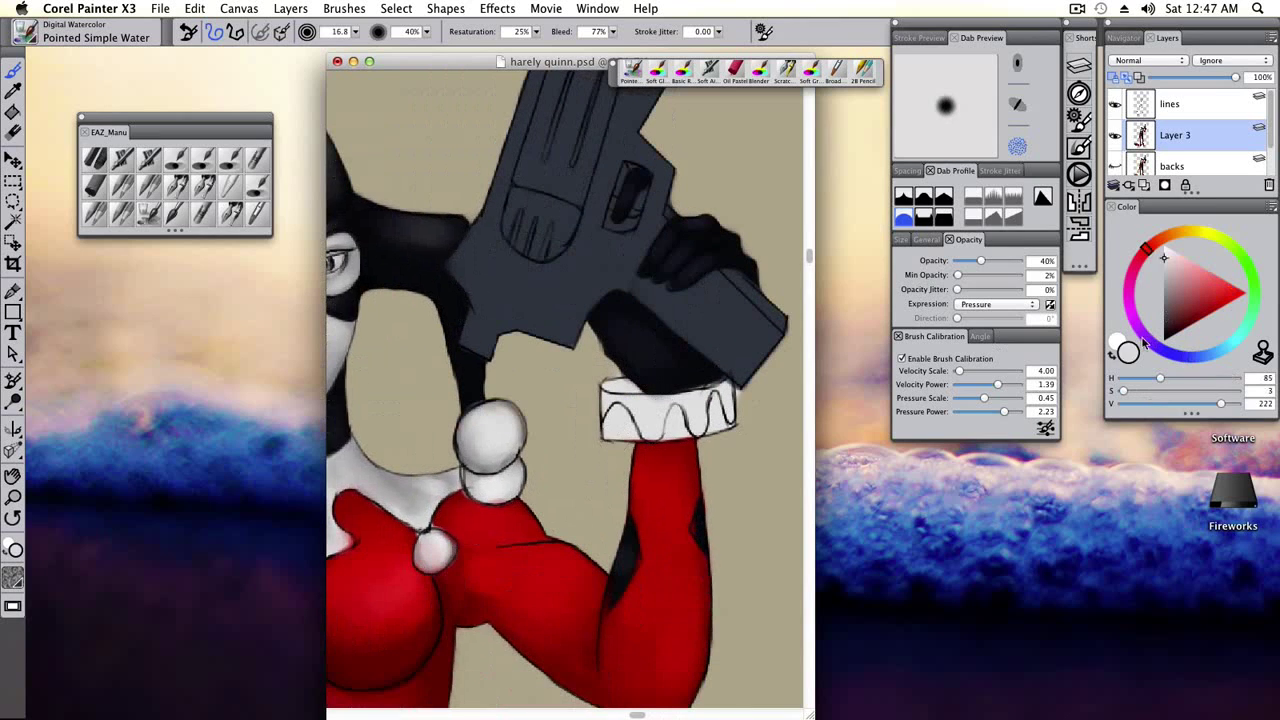
left_click(622, 425, "alt")
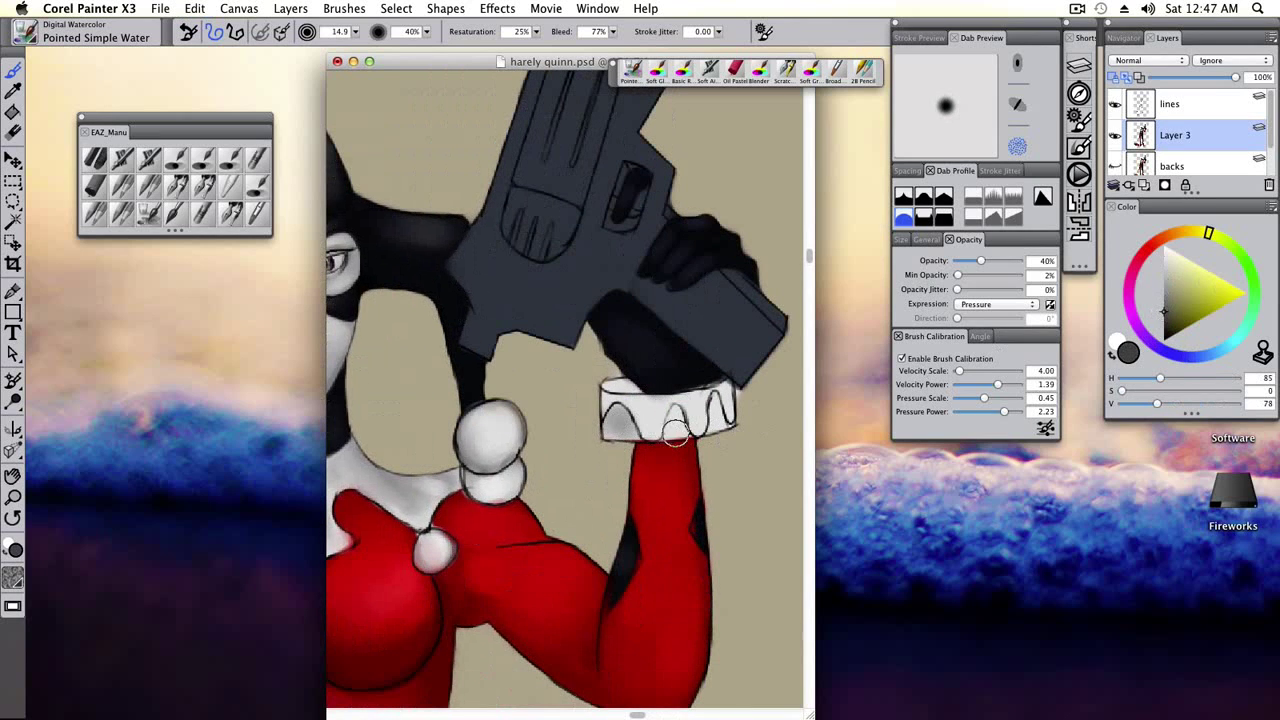
Refine the raised arm's cuff folds with greys of value 115, 203 and 215, using Soft Glazing Round at 5.7 with 10% opacity.
key("1")
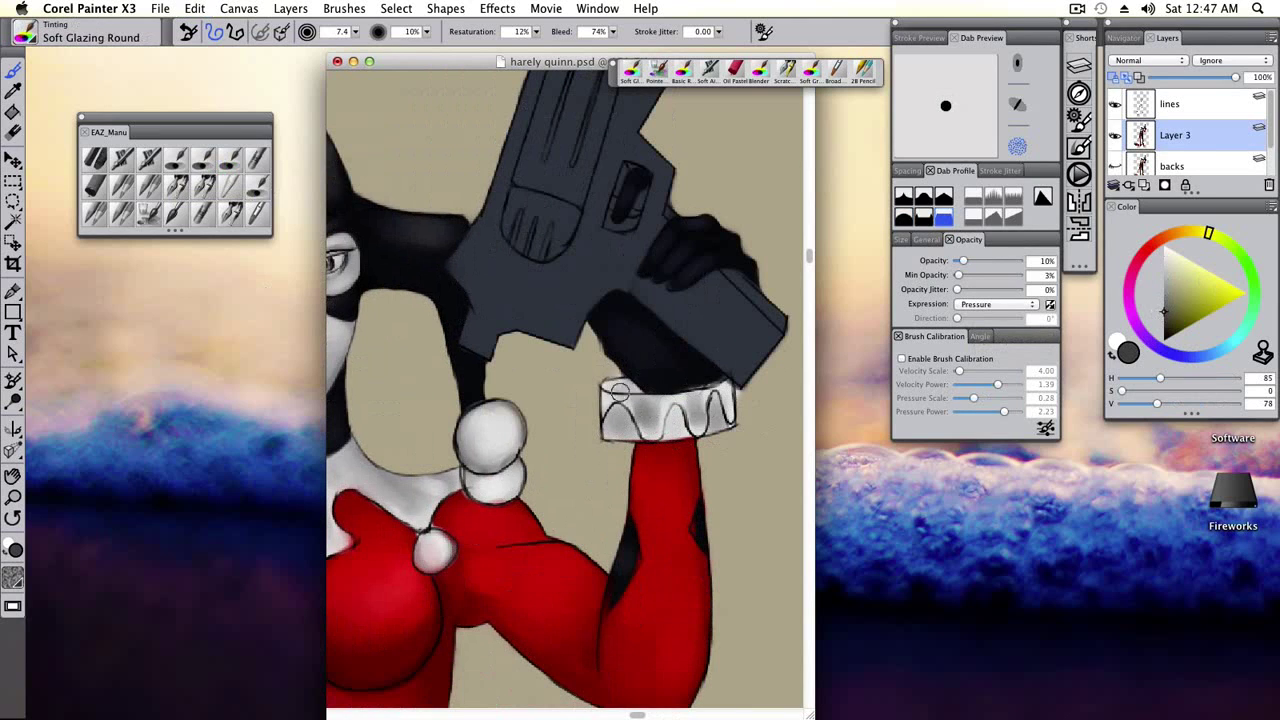
left_click(630, 418, "alt")
key("bracketleft")
key("bracketleft")
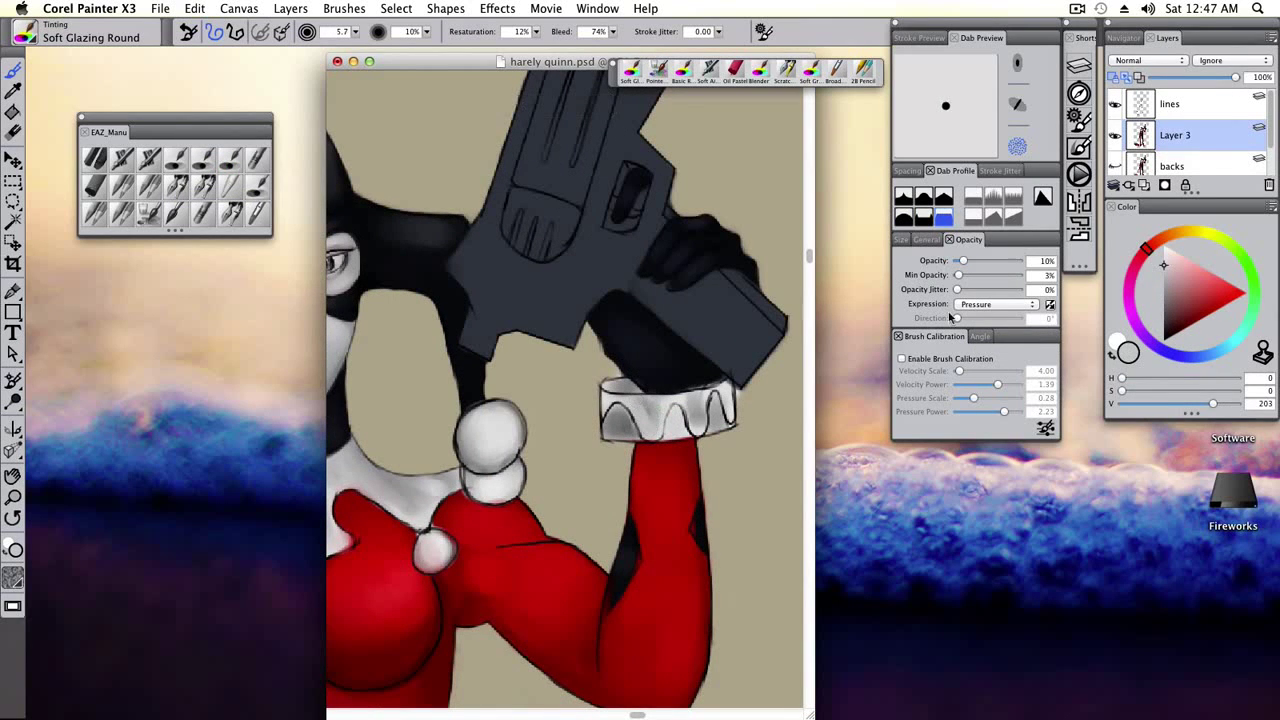
left_click(632, 421, "alt")
left_click_drag(668, 408, 684, 434)
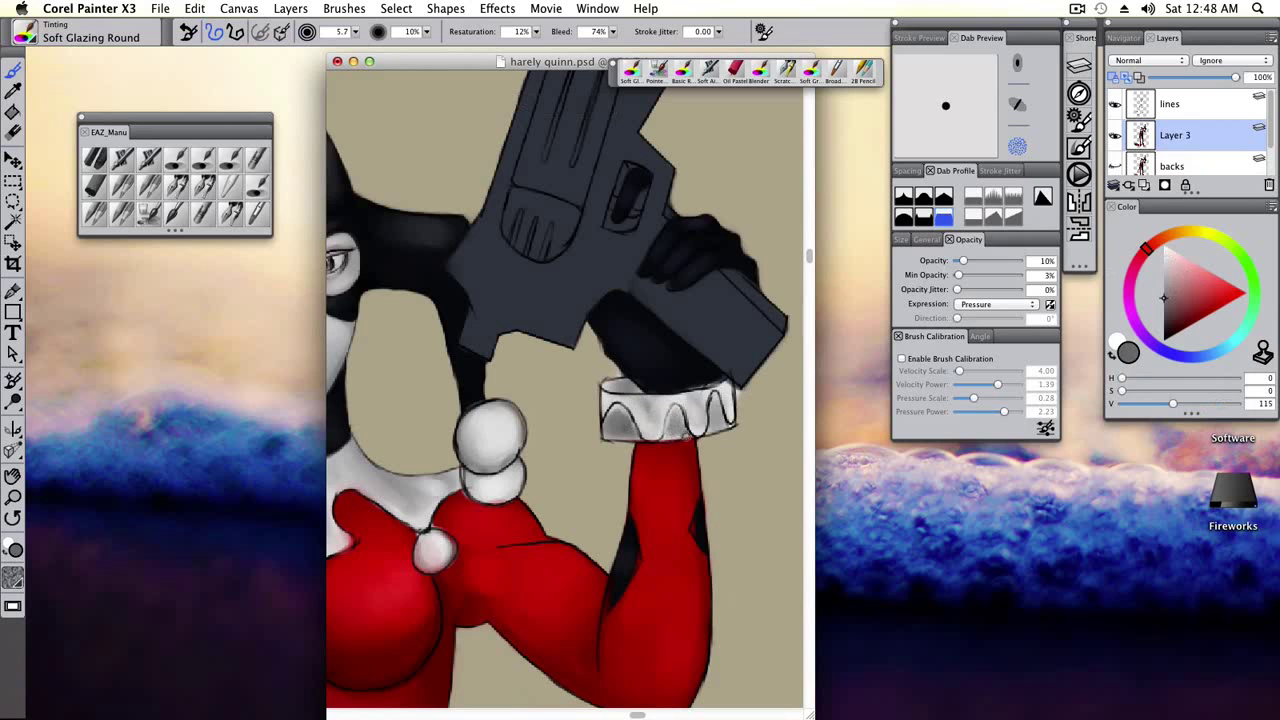
left_click(605, 386, "alt")
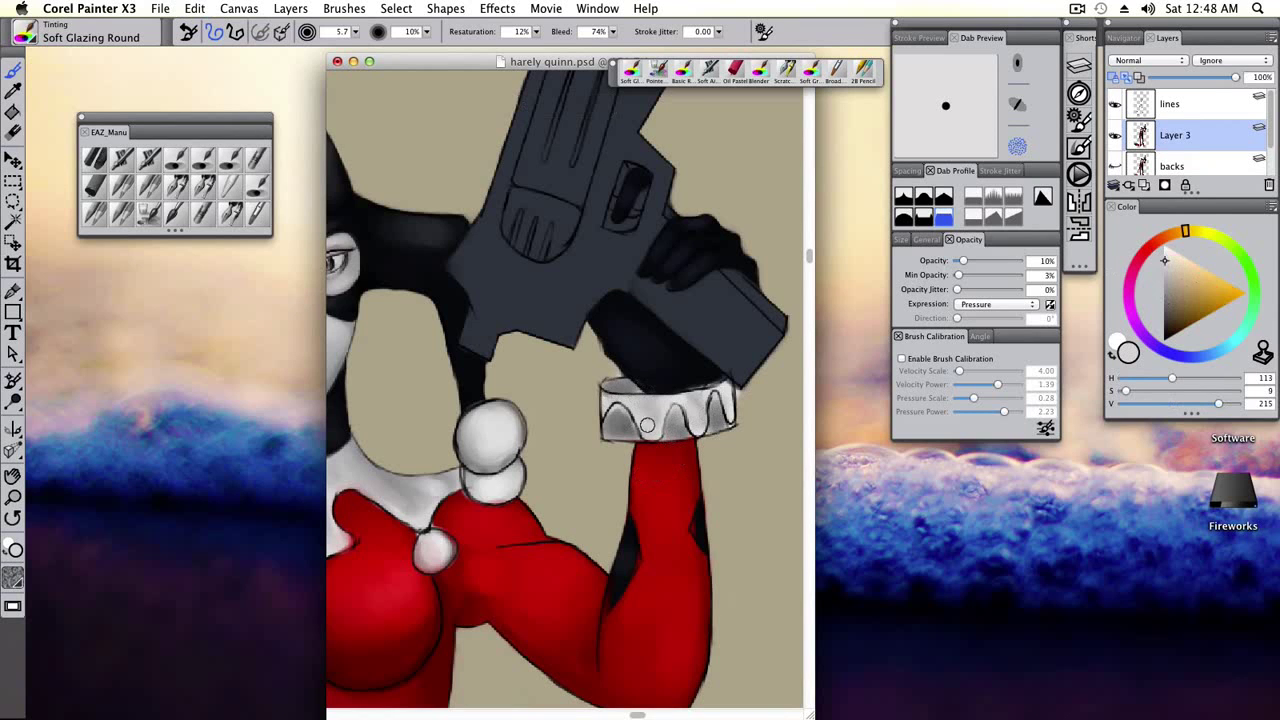
left_click(1133, 37)
key("super+0")
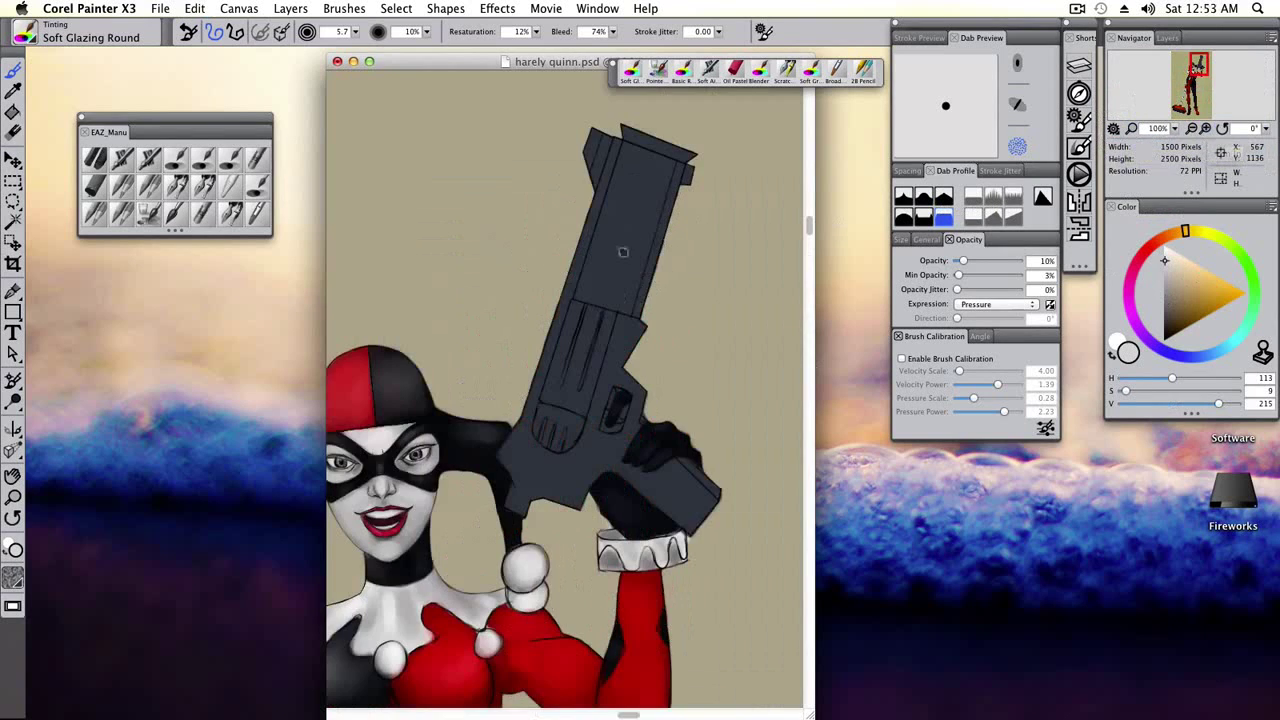
Paint the gun's cylinder and frame with blue-grey of value 91, using Pointed Simple Water with 40% opacity, and undo the last stroke.
left_click(1191, 128)
left_click_drag(706, 167, 626, 527)
left_click(148, 212)
left_click(1158, 403)
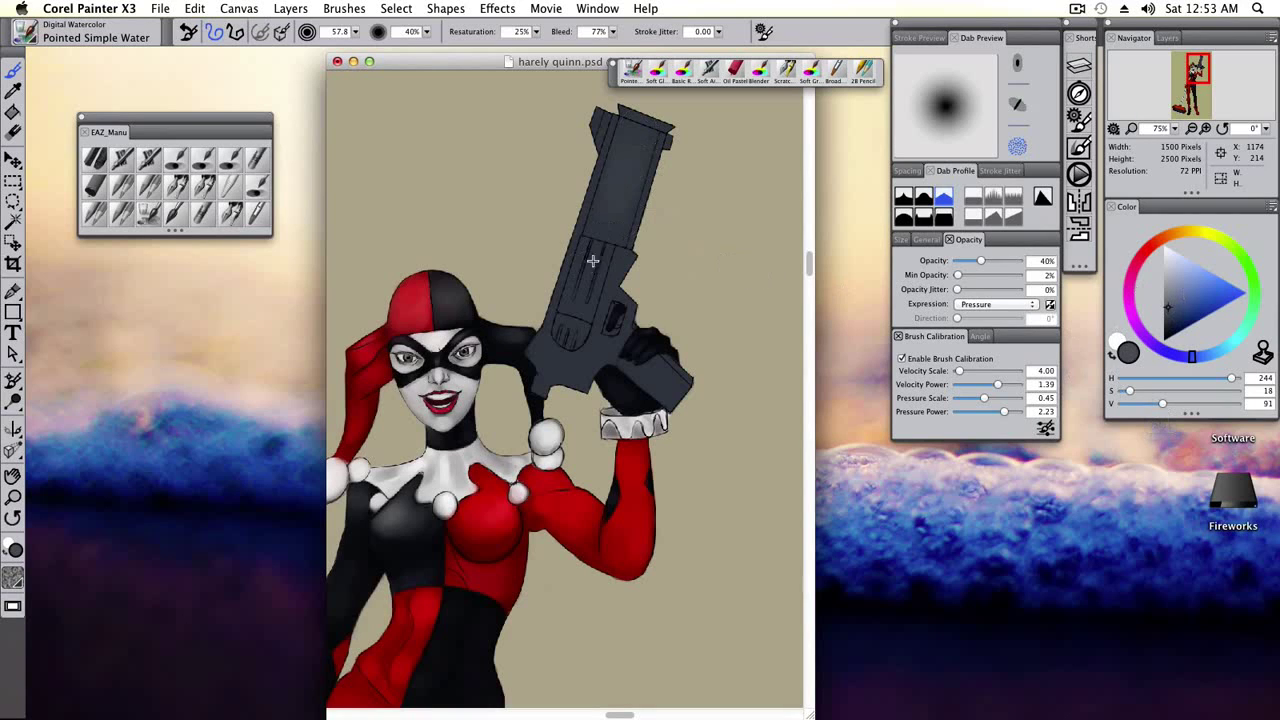
key("bracketleft")
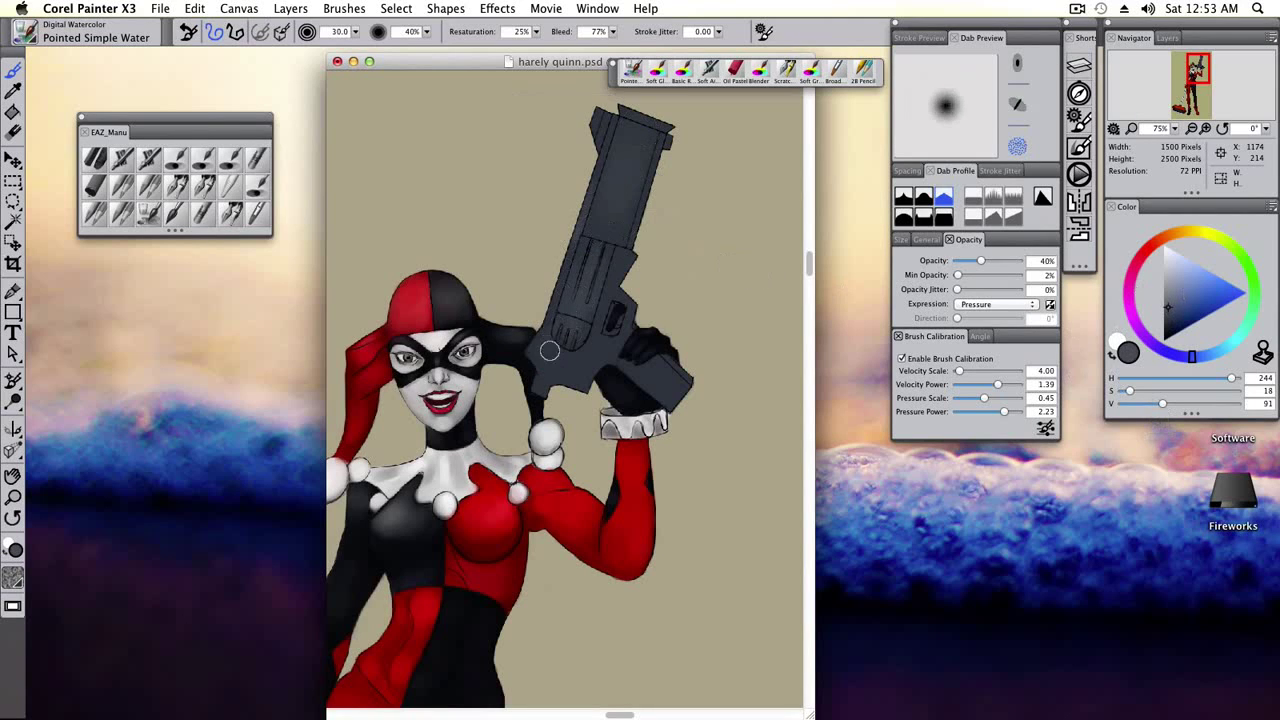
key("bracketleft")
key("super+z")
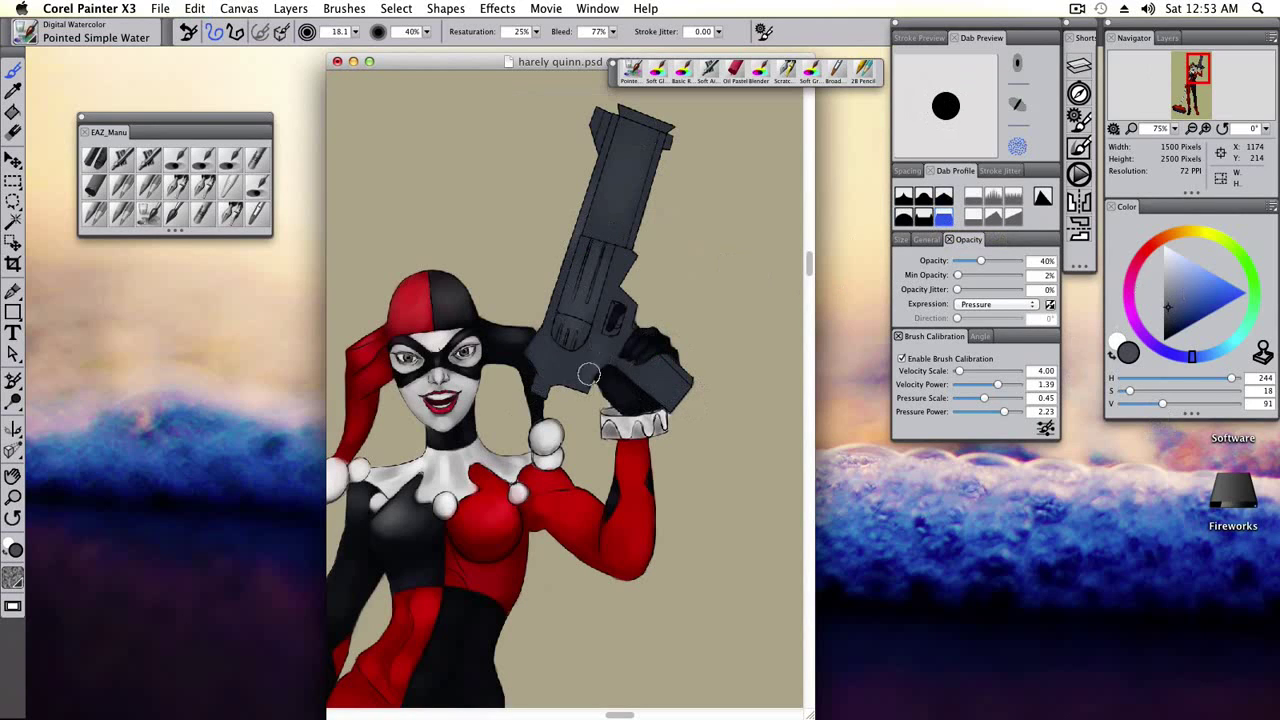
Add a highlight of value 122 along the gun barrel, using Pointed Simple Water at 27.7, and soften it with Blender.
key("bracketright")
left_click_drag(1162, 403, 1176, 403)
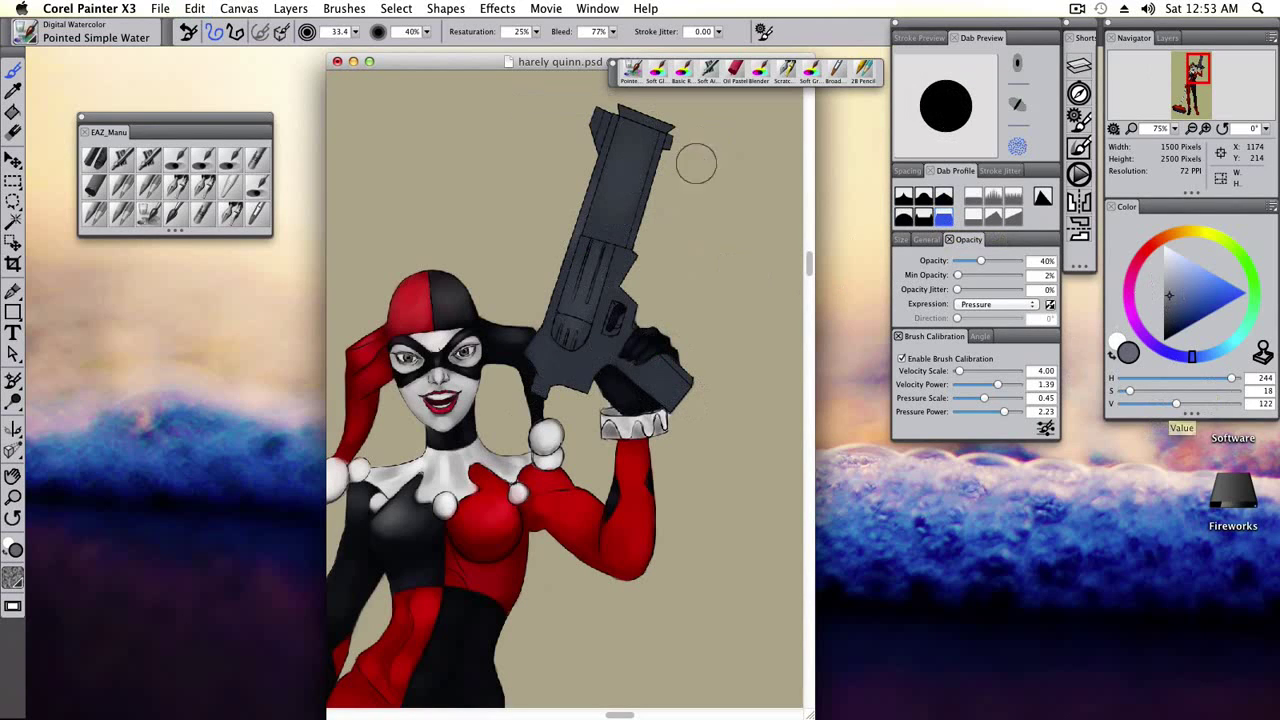
key("bracketleft")
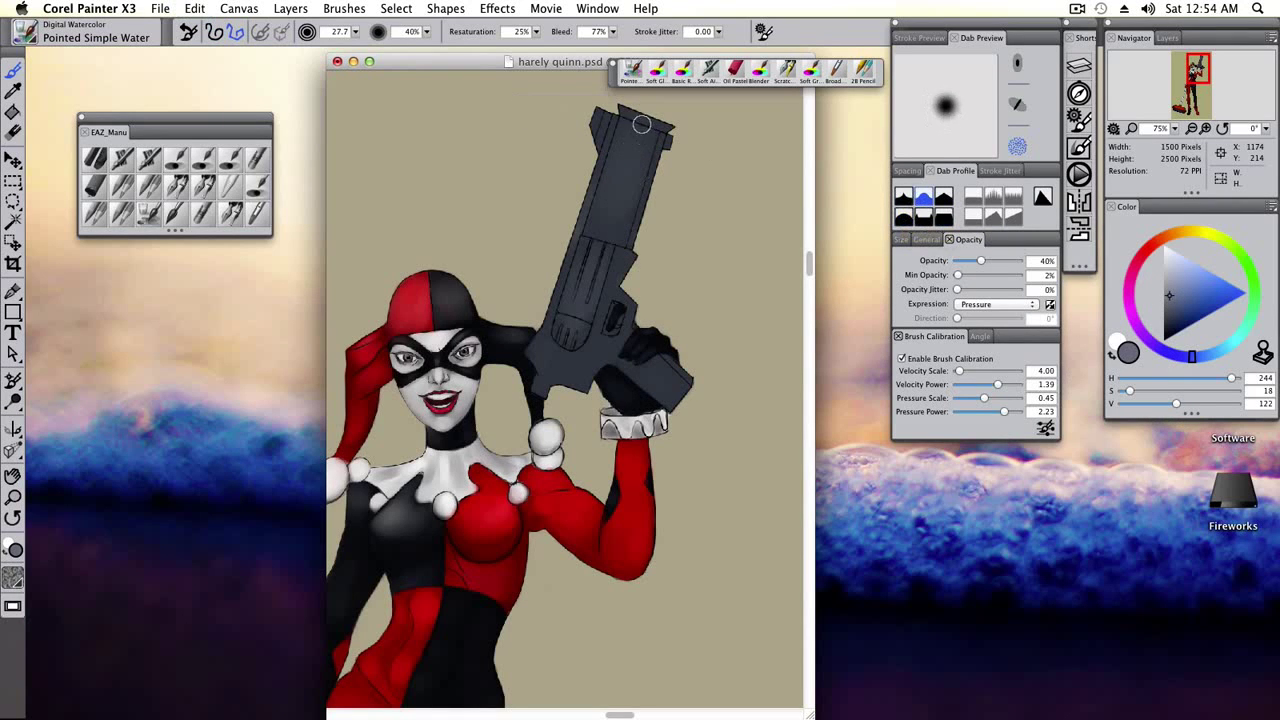
left_click_drag(642, 123, 606, 246)
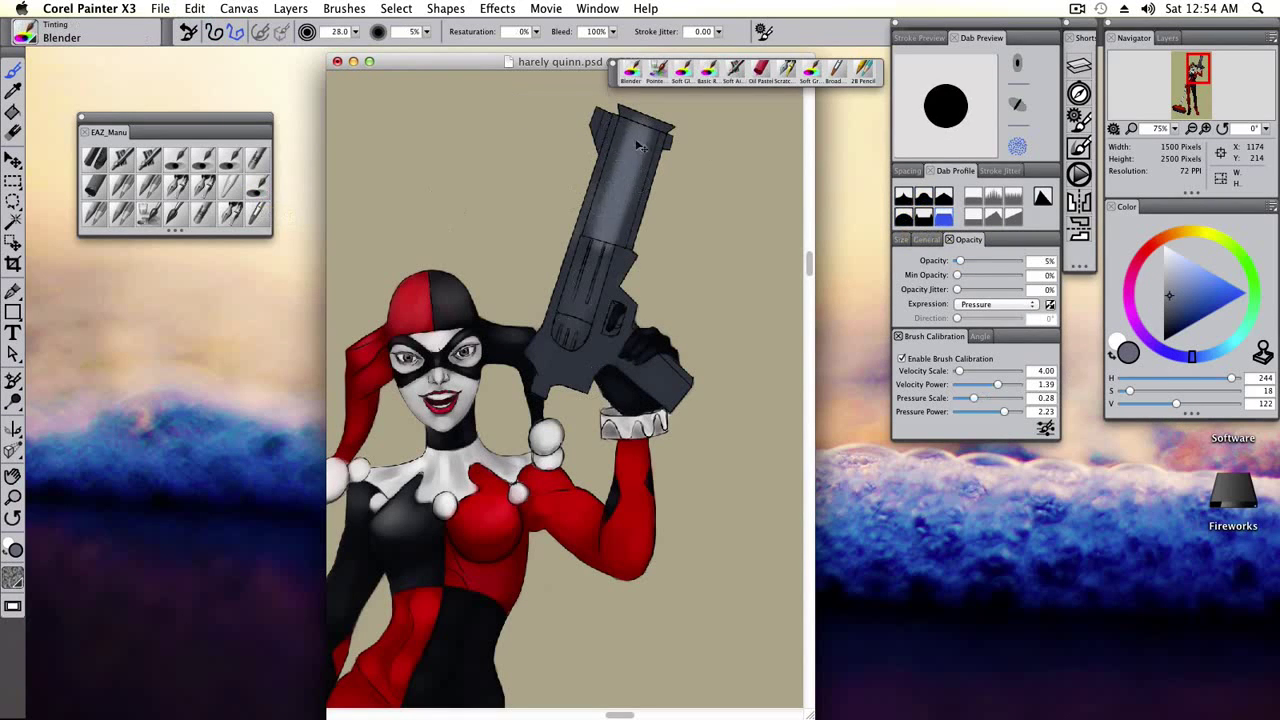
mouse_move(625, 140)
left_mouse_down()
mouse_move(600, 240)
mouse_move(615, 180)
mouse_move(630, 215)
left_mouse_up()
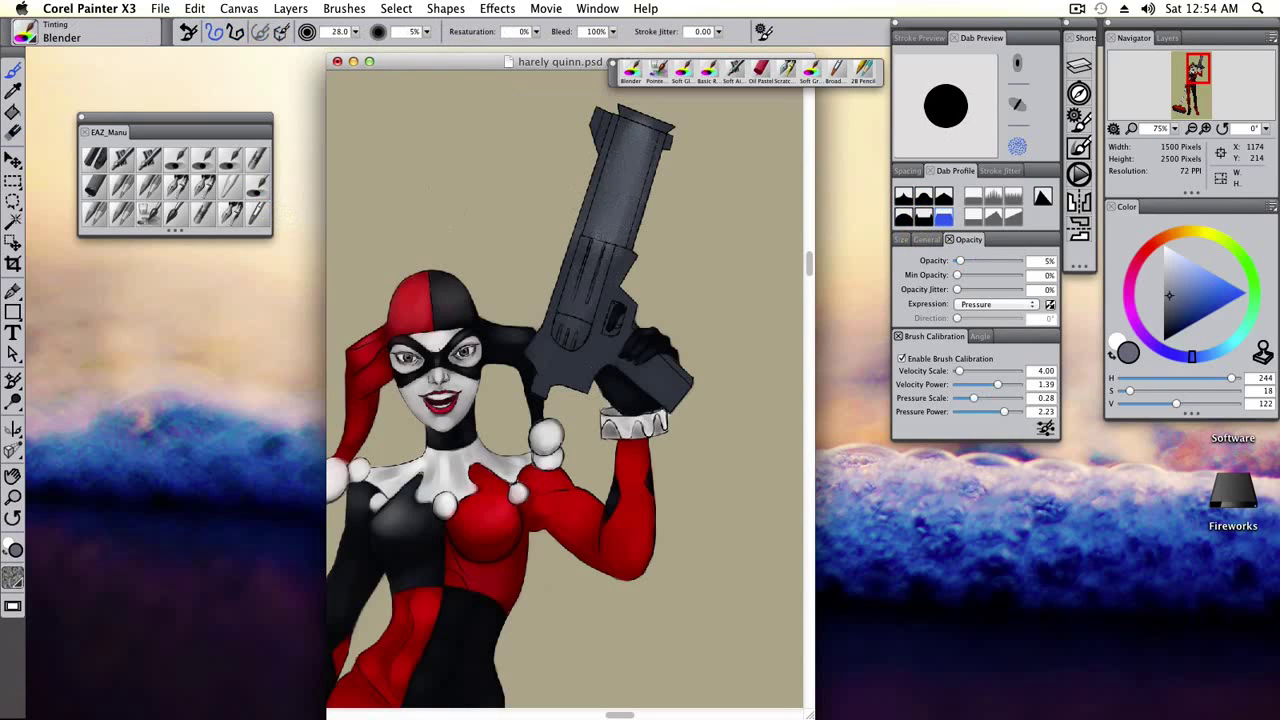
Paint the gun with grey of value 136, using Pointed Simple Water at 19.1 with 40% opacity.
left_click(175, 212)
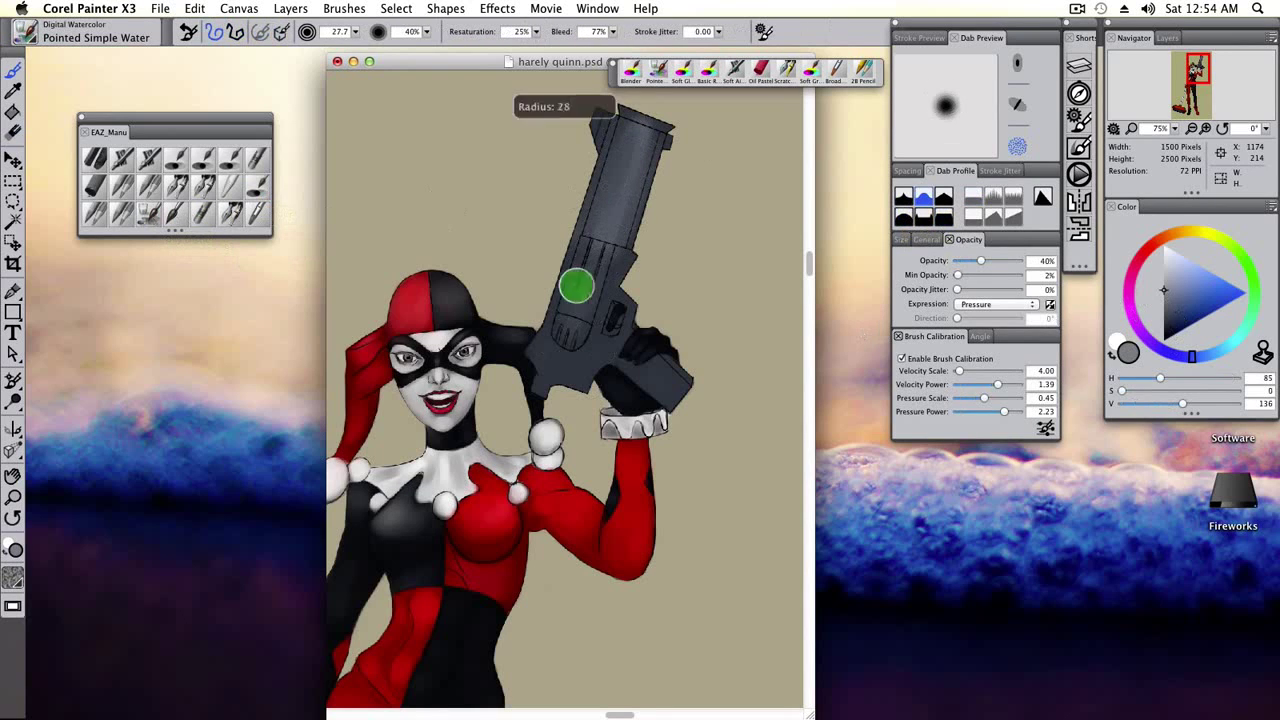
key("bracketleft")
key("bracketleft")
key("bracketright")
key("bracketright")
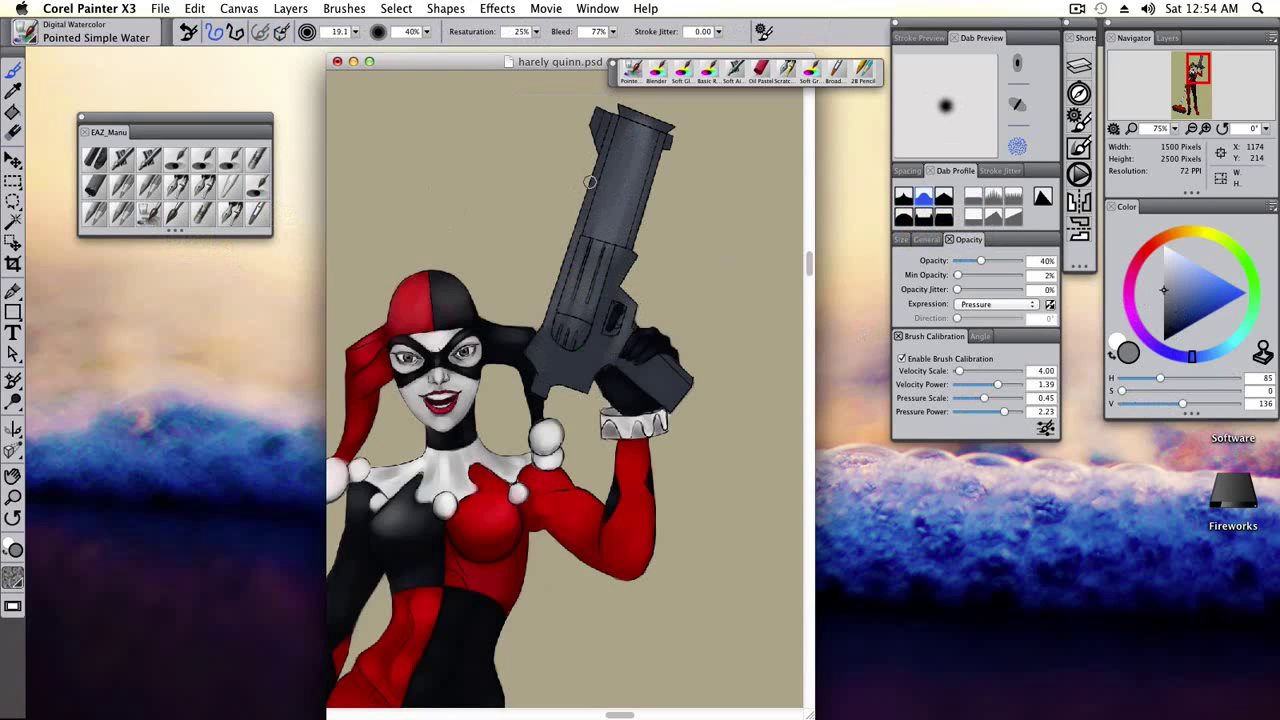
Darken the cylinder slots and muzzle edge of the gun with black, using Soft Glazing Round at 5.7 with 10% opacity.
left_click(600, 135, "alt")
mouse_move(595, 280)
left_mouse_down()
mouse_move(588, 272)
mouse_move(587, 299)
left_mouse_up()
left_click(230, 160)
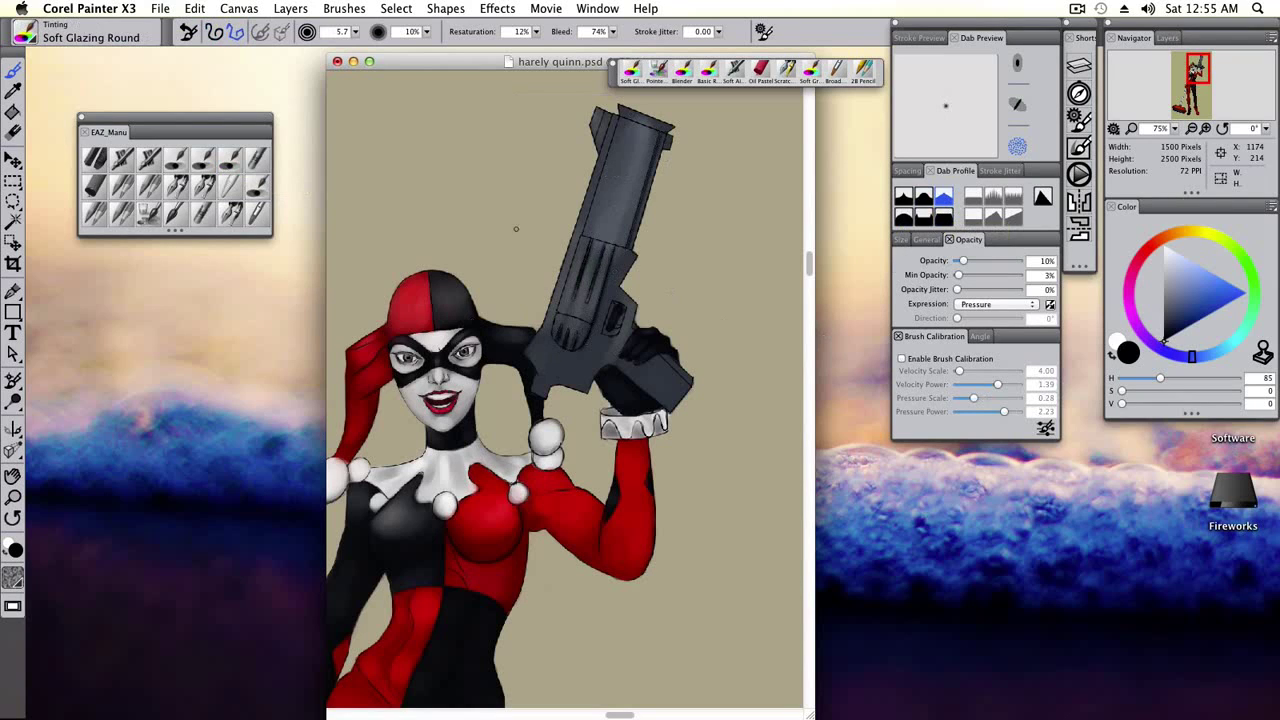
left_click_drag(612, 112, 623, 117)
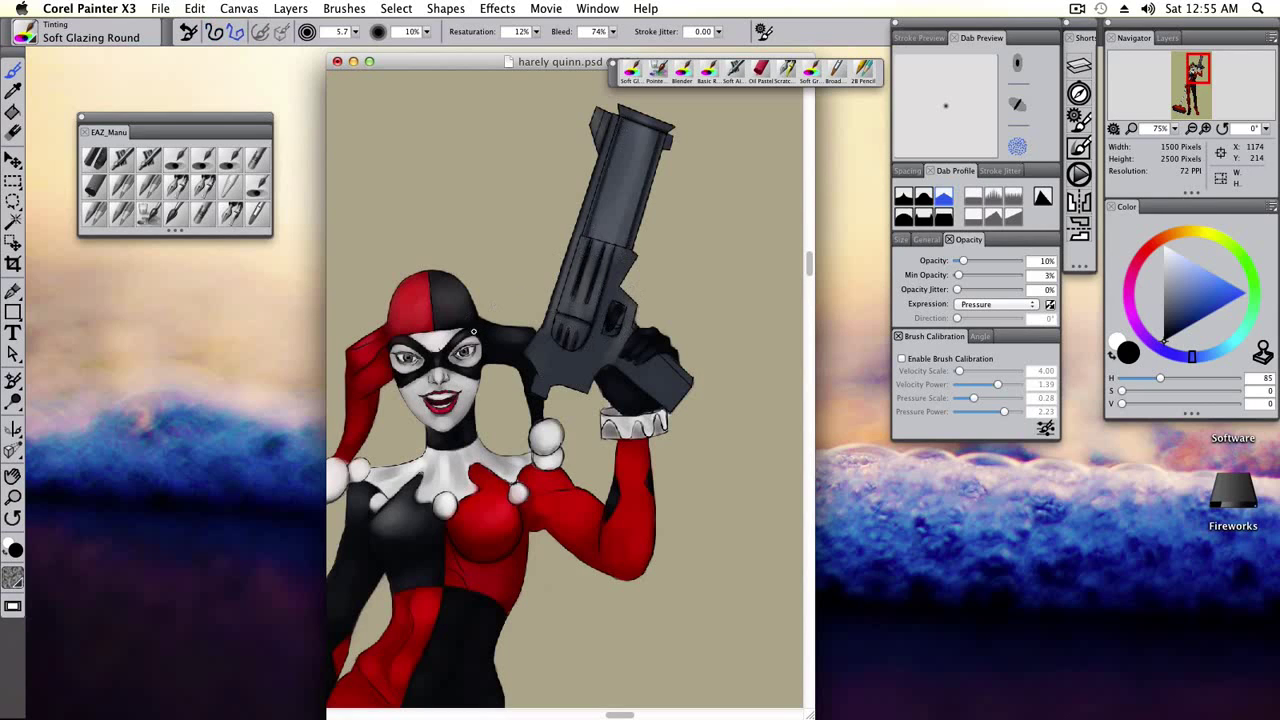
Highlight the gun's barrel and cylinder with blue-grey of value 132, using Soft Glazing Round at 20.9 with 10% opacity.
left_click(149, 212)
left_click(257, 184)
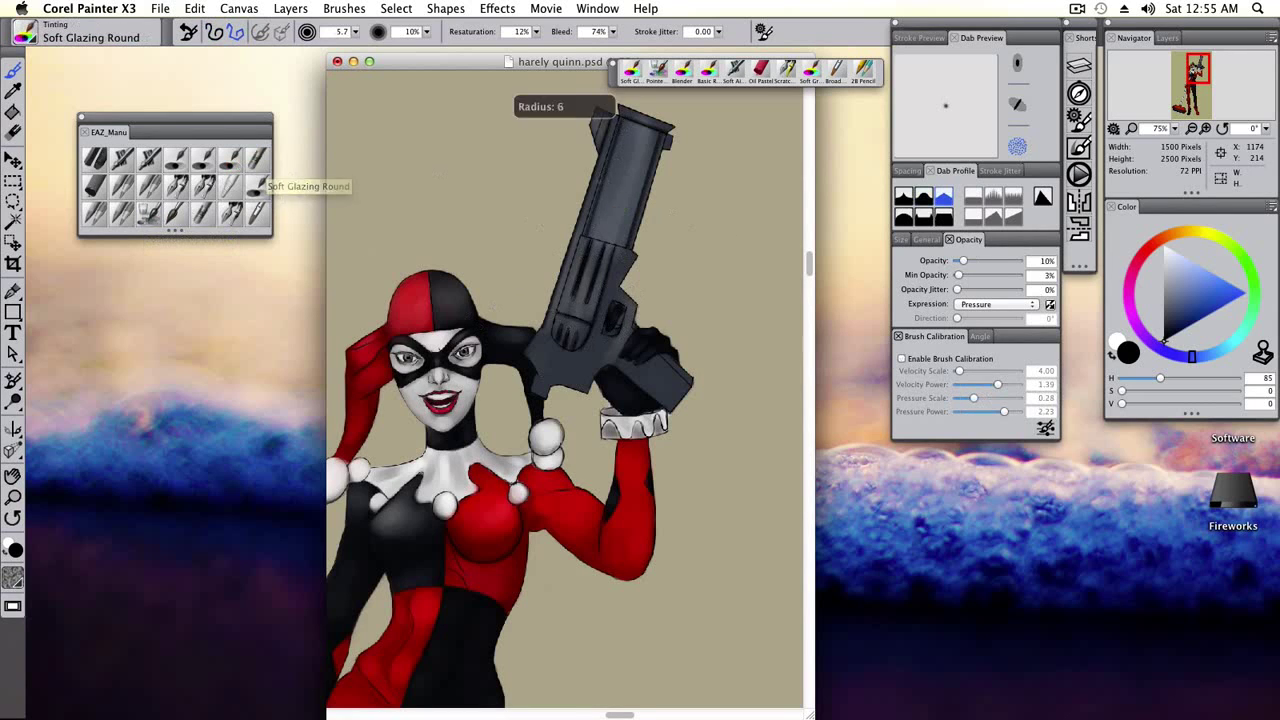
left_click(637, 126, "alt")
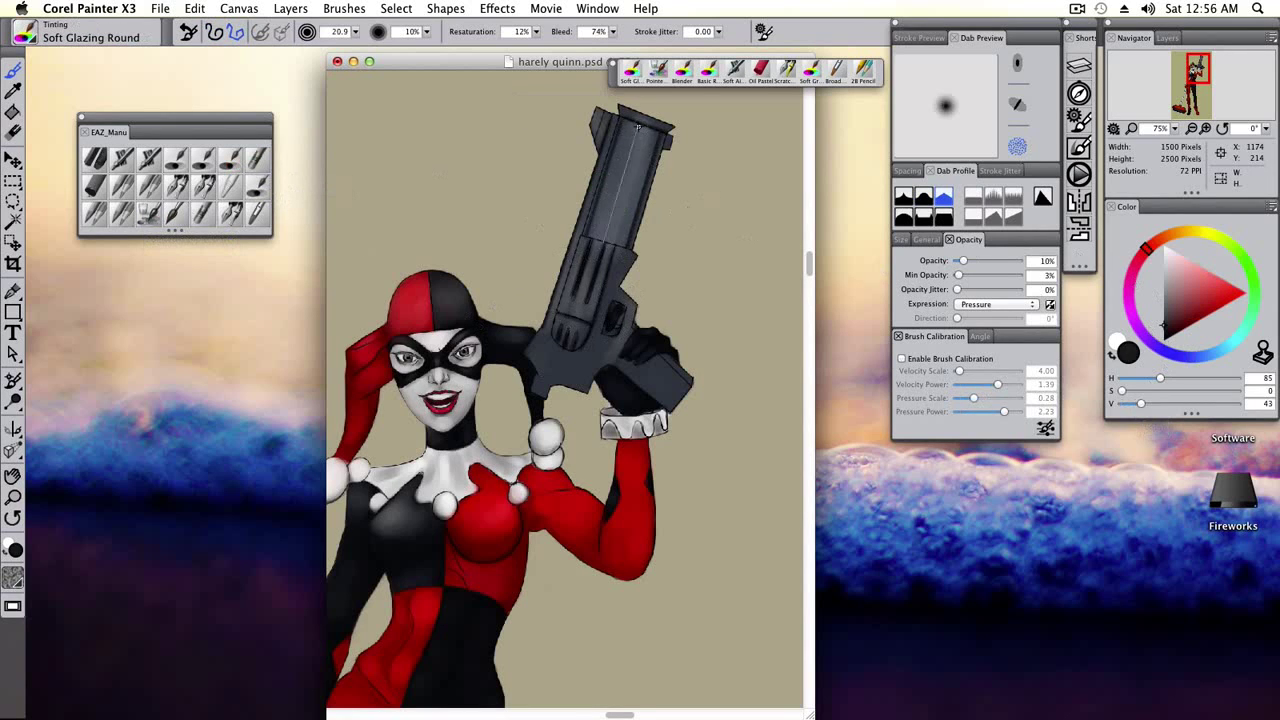
left_click(640, 124, "alt")
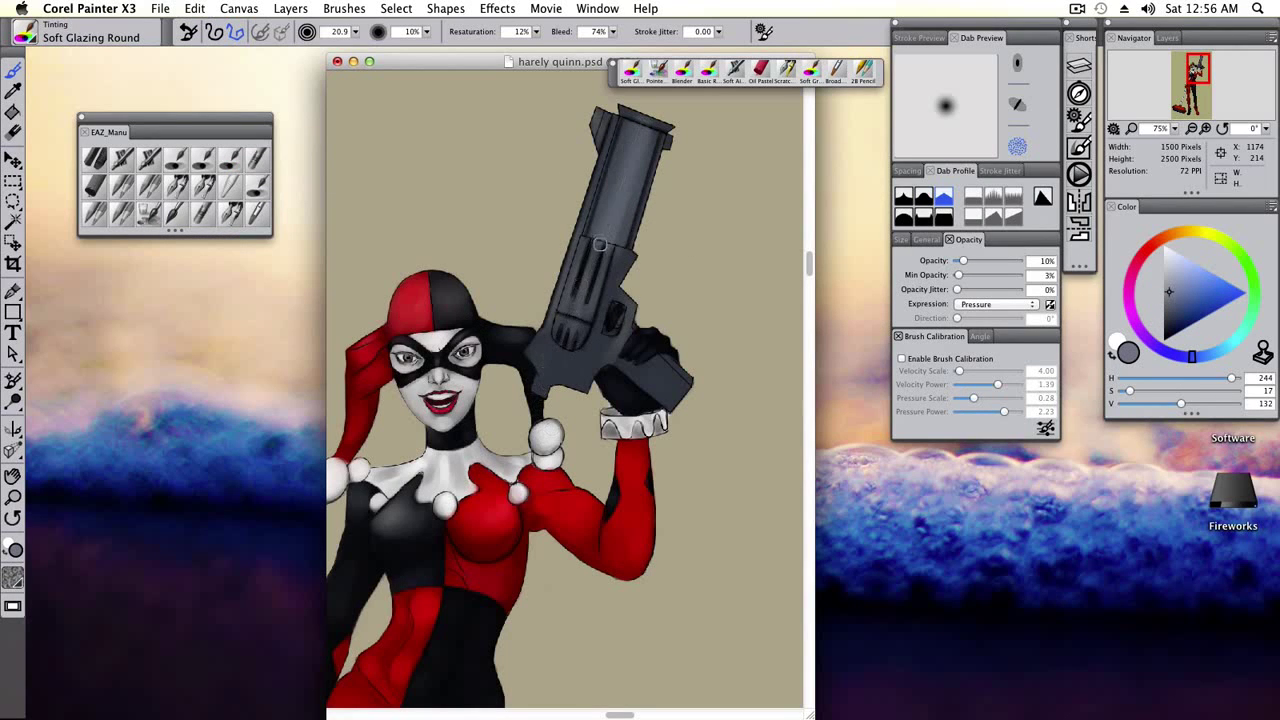
left_click_drag(565, 348, 597, 240)
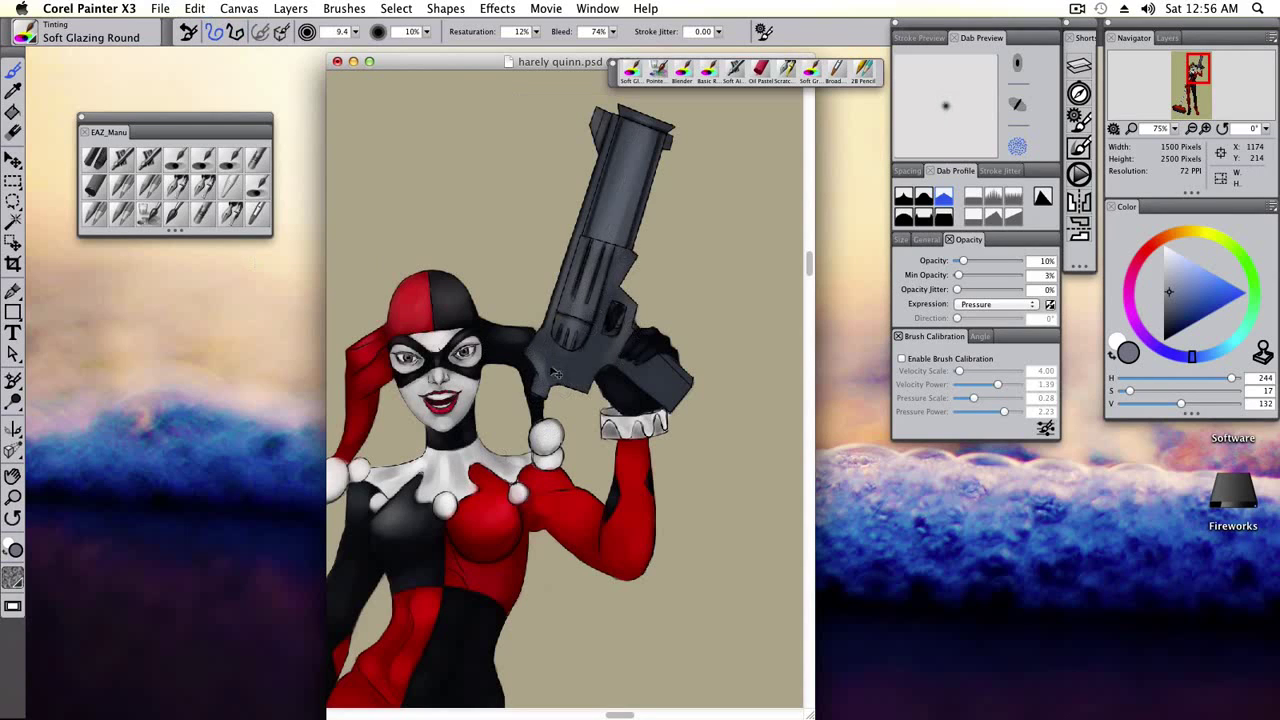
Glaze highlights of value 132 over the gun's lower frame, varying the Soft Glazing Round size at 10% opacity.
key("bracketright")
key("bracketright")
key("bracketright")
key("bracketright")
key("bracketright")
left_click_drag(574, 372, 597, 350)
key("bracketleft")
key("bracketleft")
key("bracketleft")
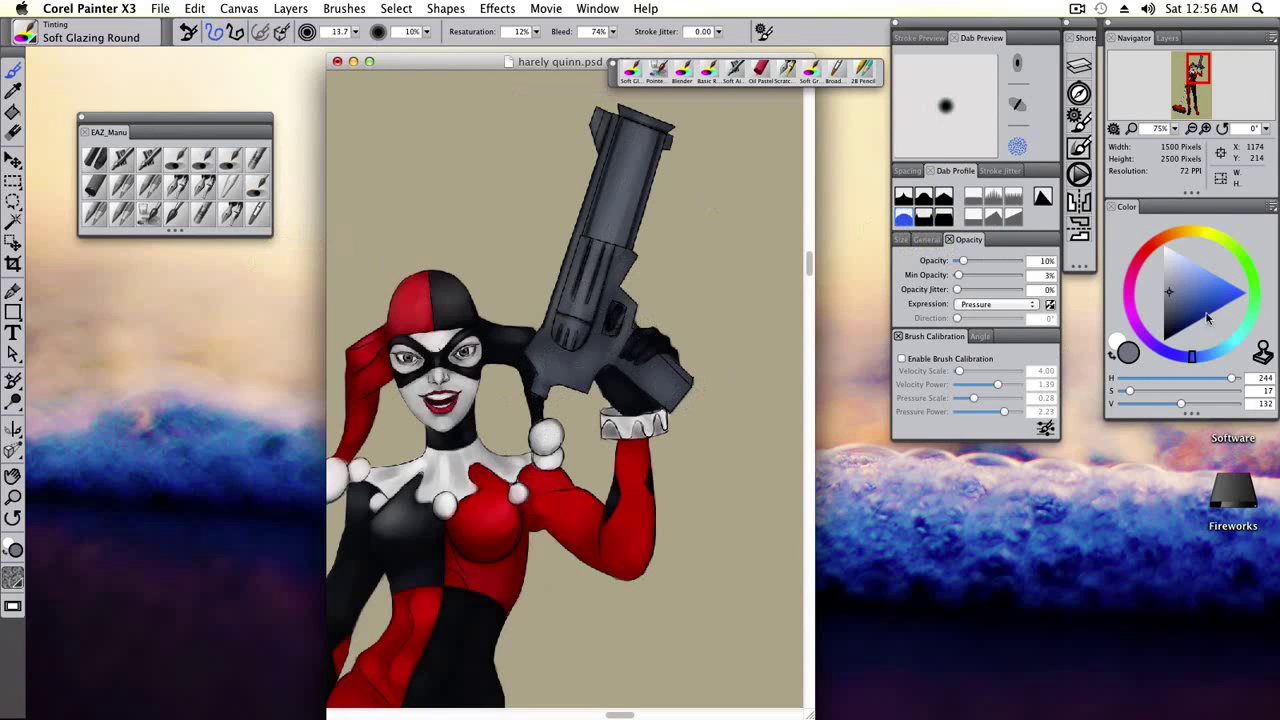
Shade the gun's grip and frame with sampled blue-grey of value 88, using Soft Glazing Round at 34.9.
left_click(670, 365, "alt")
key("bracketright")
key("bracketright")
key("bracketright")
key("bracketright")
key("bracketright")
left_click_drag(650, 279, 728, 259)
left_click(650, 340, "alt")
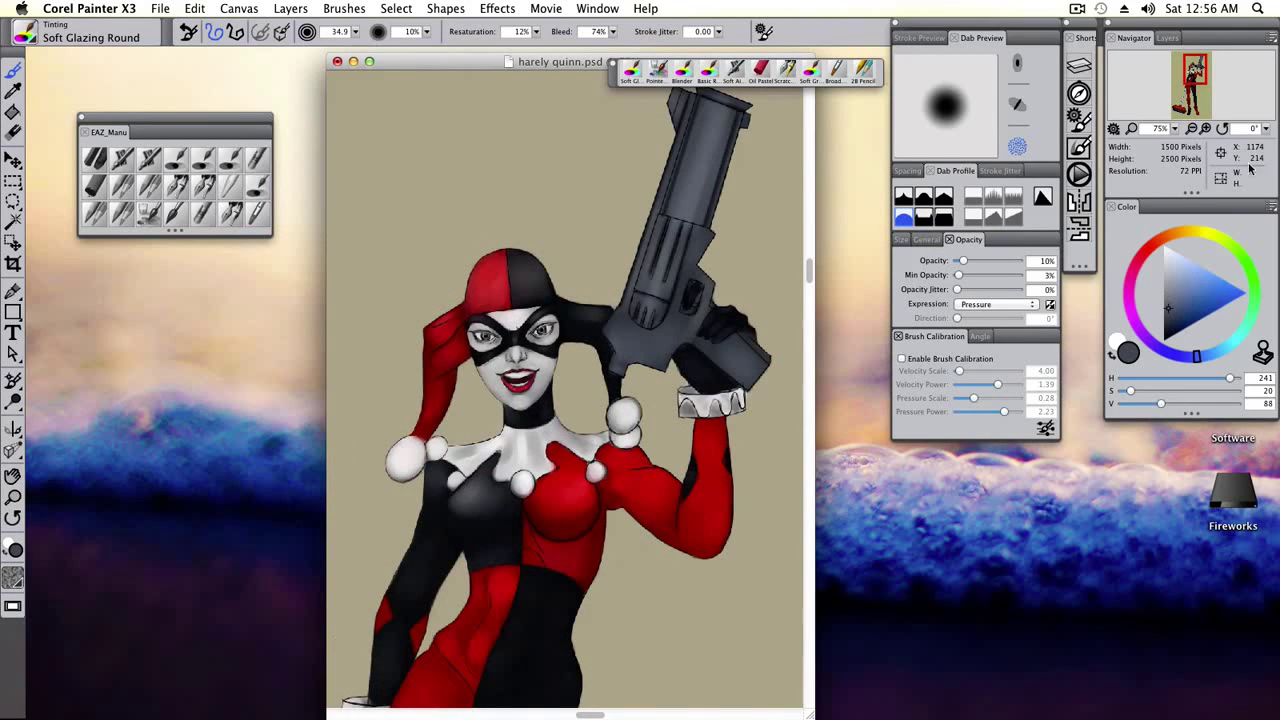
Review the whole illustration and its layers, and close harely quinn.psd.
key("super+0")
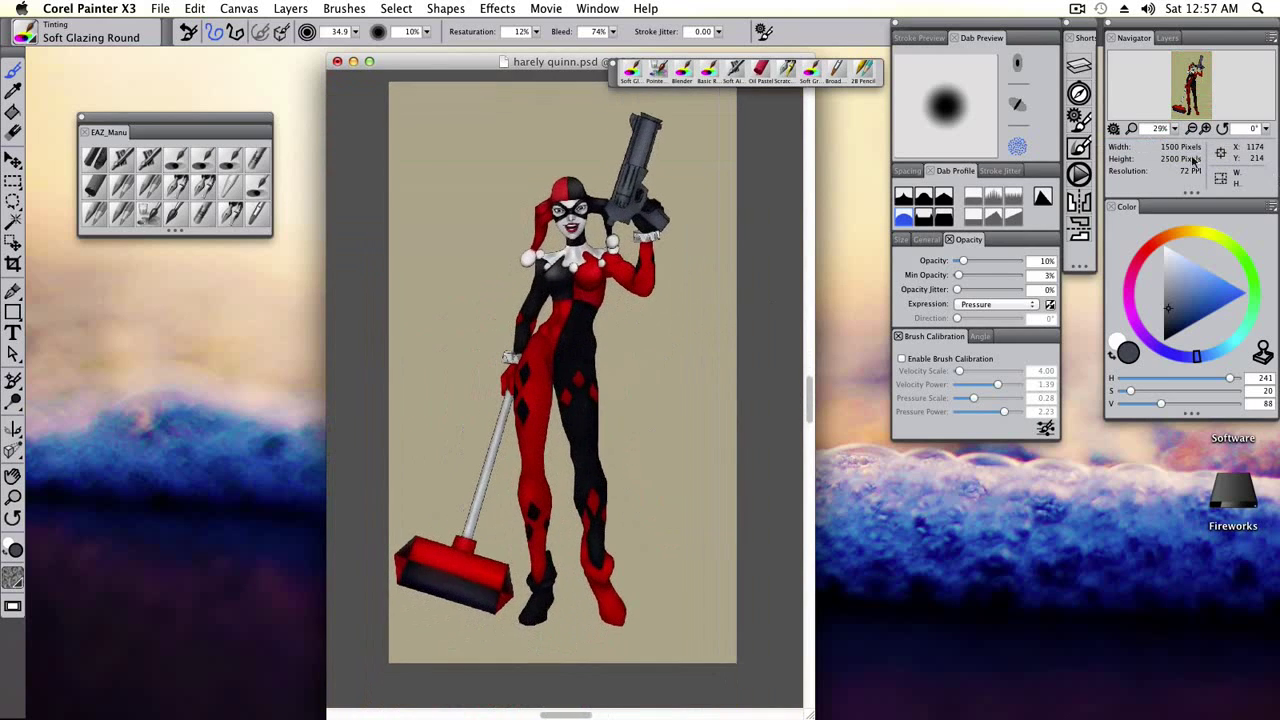
left_click(1165, 38)
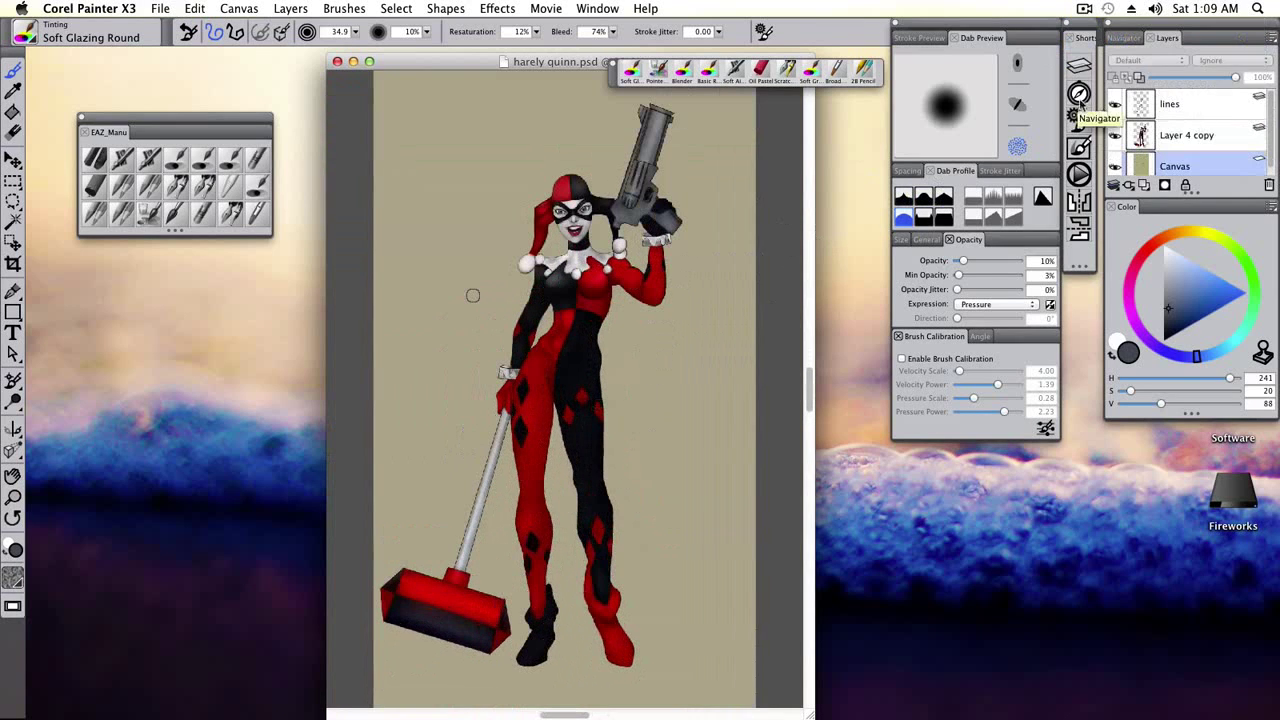
left_click(1079, 93)
left_click_drag(1187, 140, 1175, 145)
left_click(160, 8)
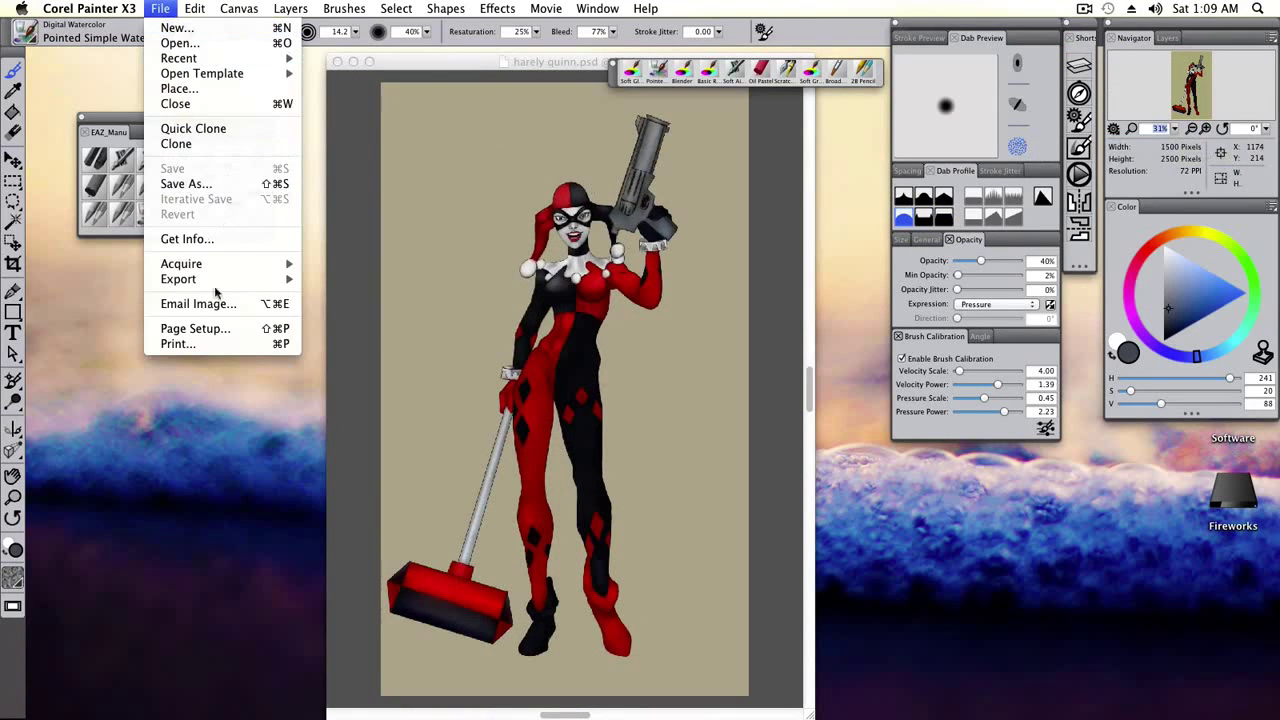
left_click(176, 103)
Switch to Photoshop and reopen harely quinn.psd from the recent files in an enlarged document window.
left_click(766, 680)
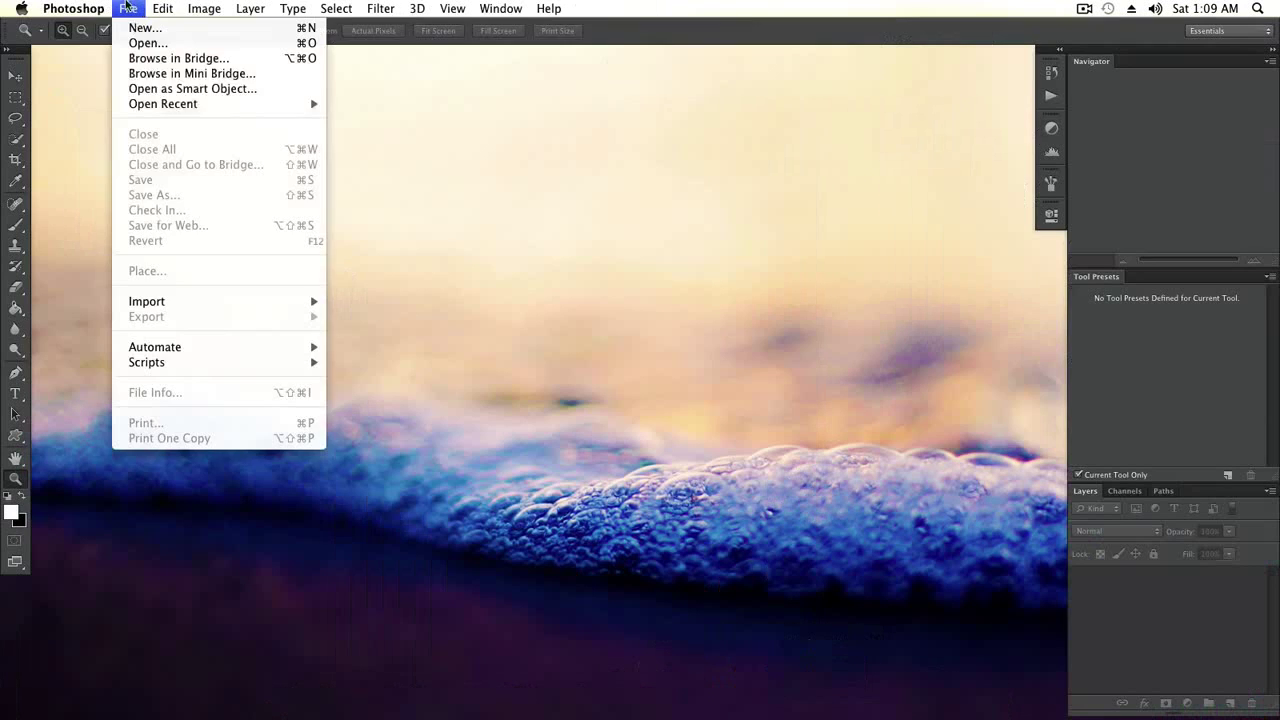
left_click(135, 8)
mouse_move(214, 103)
left_click(509, 103)
left_click_drag(342, 577, 580, 695)
Open texture 5.jpg from Texture Pack 19 in Adobe Bridge and place it behind the figure in harely quinn.psd.
mouse_move(783, 688)
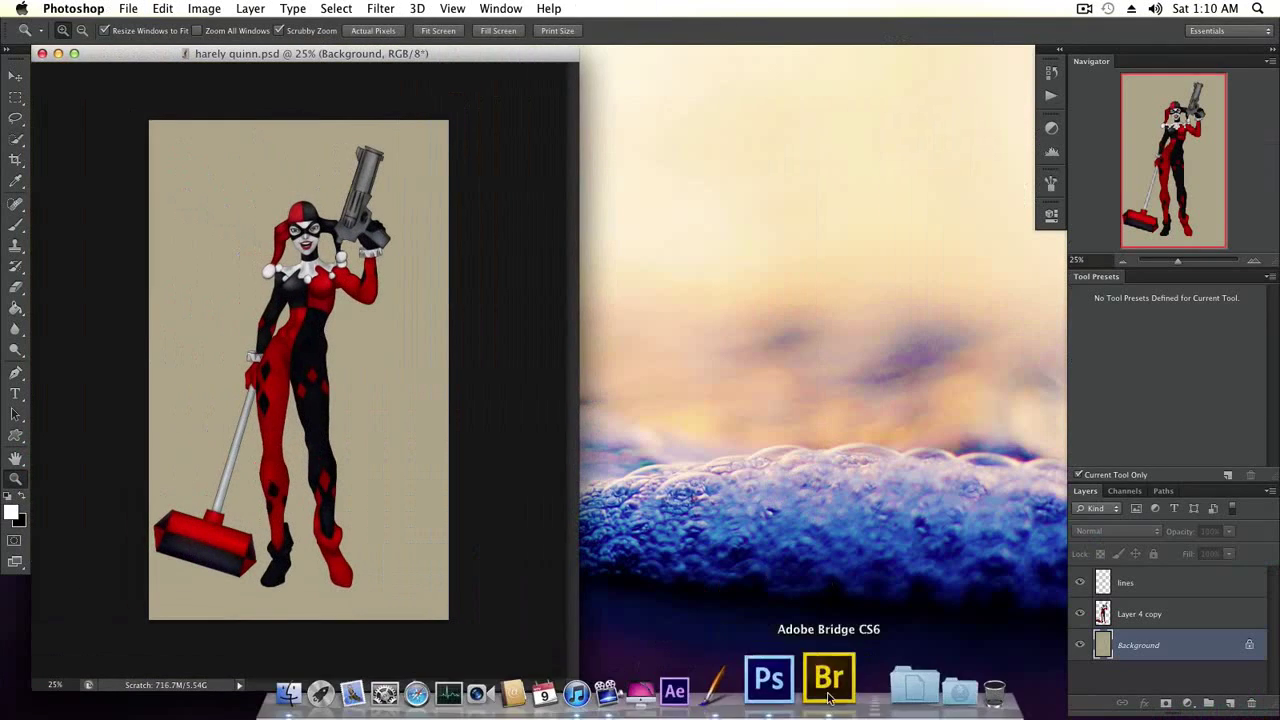
left_click(844, 678)
double_click(623, 443)
left_click(202, 71)
left_click_drag(463, 307, 463, 309)
left_click(822, 403)
Add a white-filled layer beneath the texture and set the texture's Layer 1 to Multiply.
key("super+shift+alt+n")
key("g")
left_click(212, 430)
left_click(1130, 645)
left_click(1115, 531)
left_click(1110, 572)
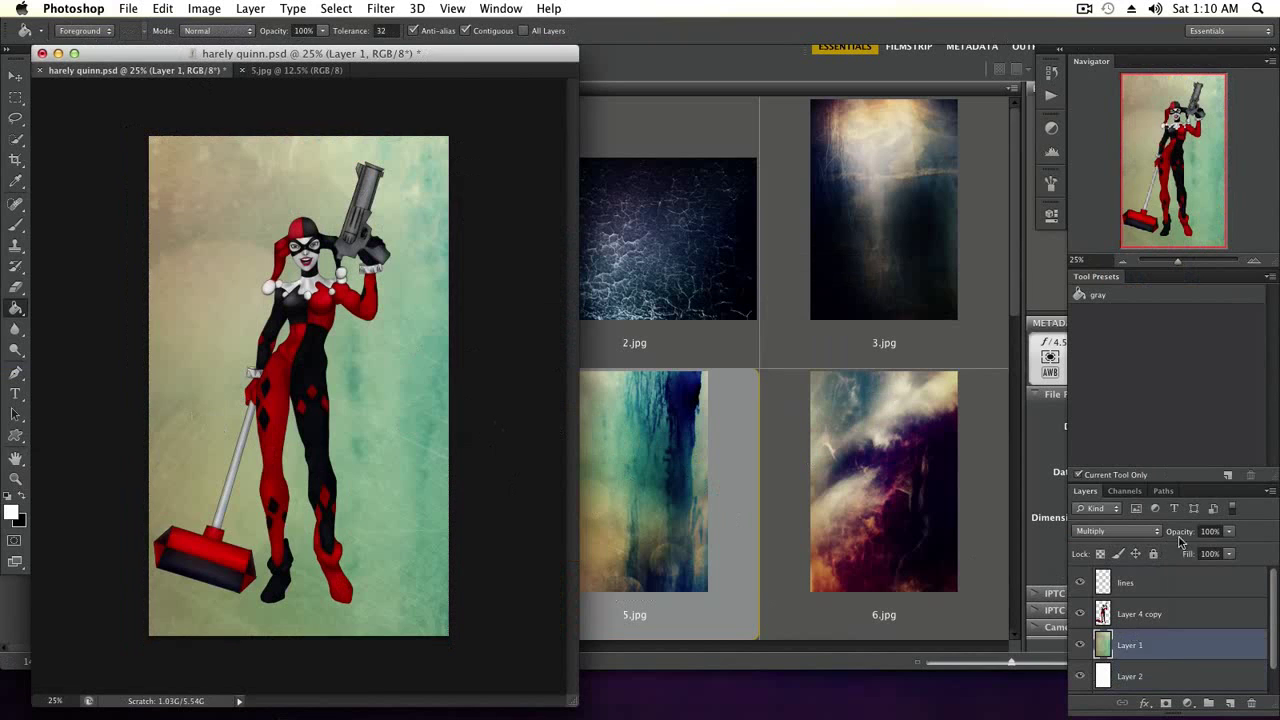
Set Layer 1's opacity to 38% and flood part of its texture with white, using the Paint Bucket at tolerance 32.
left_click_drag(1180, 540, 1134, 536)
left_click_drag(501, 44, 789, 44)
left_click(720, 491)
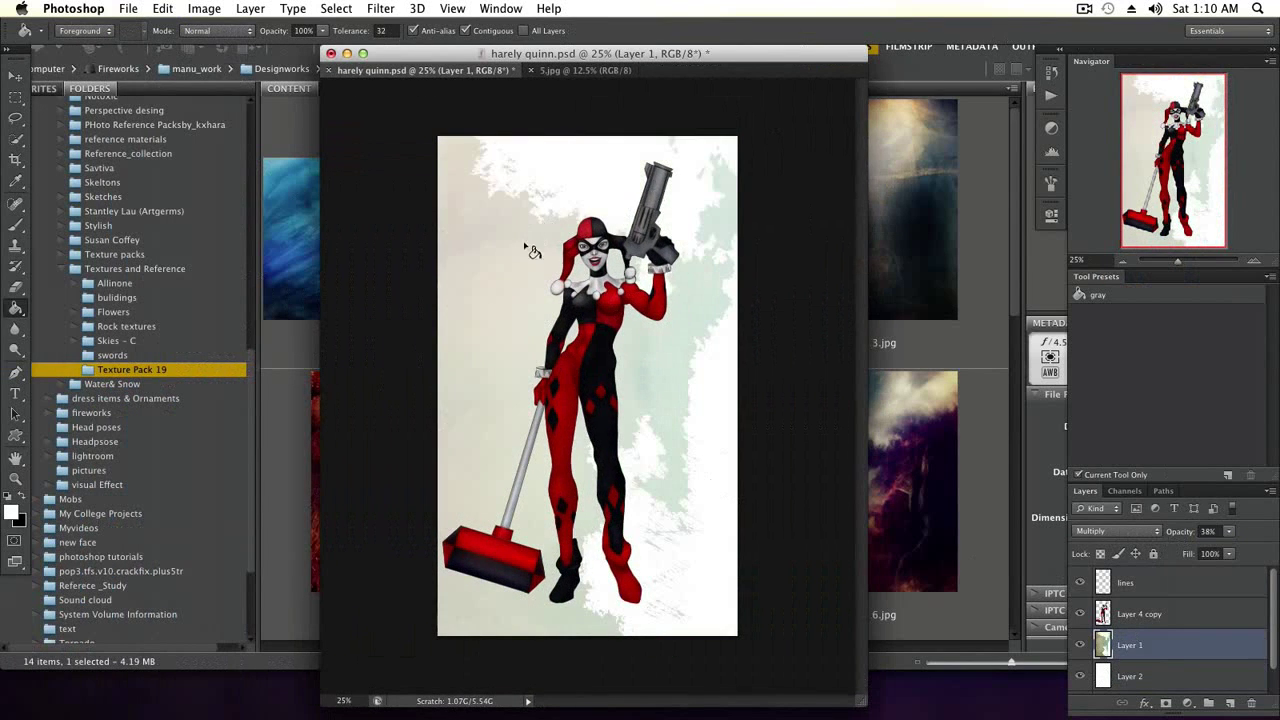
Try further Paint Bucket fills on the texture layer and pick a dark foreground colour.
left_click(480, 209)
key("super+z")
left_click(11, 512)
left_click(1143, 234)
key("super+z")
key("super+z")
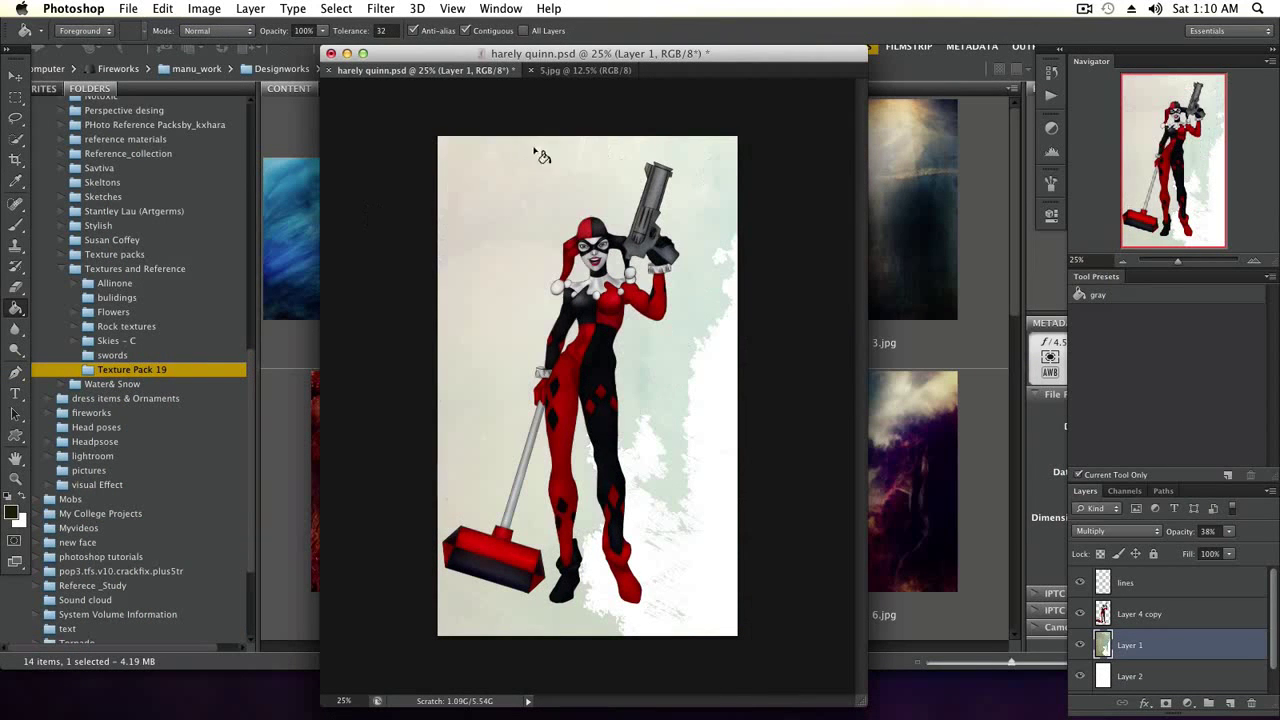
Try different Paint Bucket fills on the texture layer with tolerances of 52 and 32, undoing between attempts.
type("52")
key("Return")
key("super+z")
key("super+z")
key("super+z")
key("super+z")
type("32")
key("super+z")
key("super+z")
key("super+z")
key("super+z")
key("super+z")
left_click(564, 407)
key("super+z")
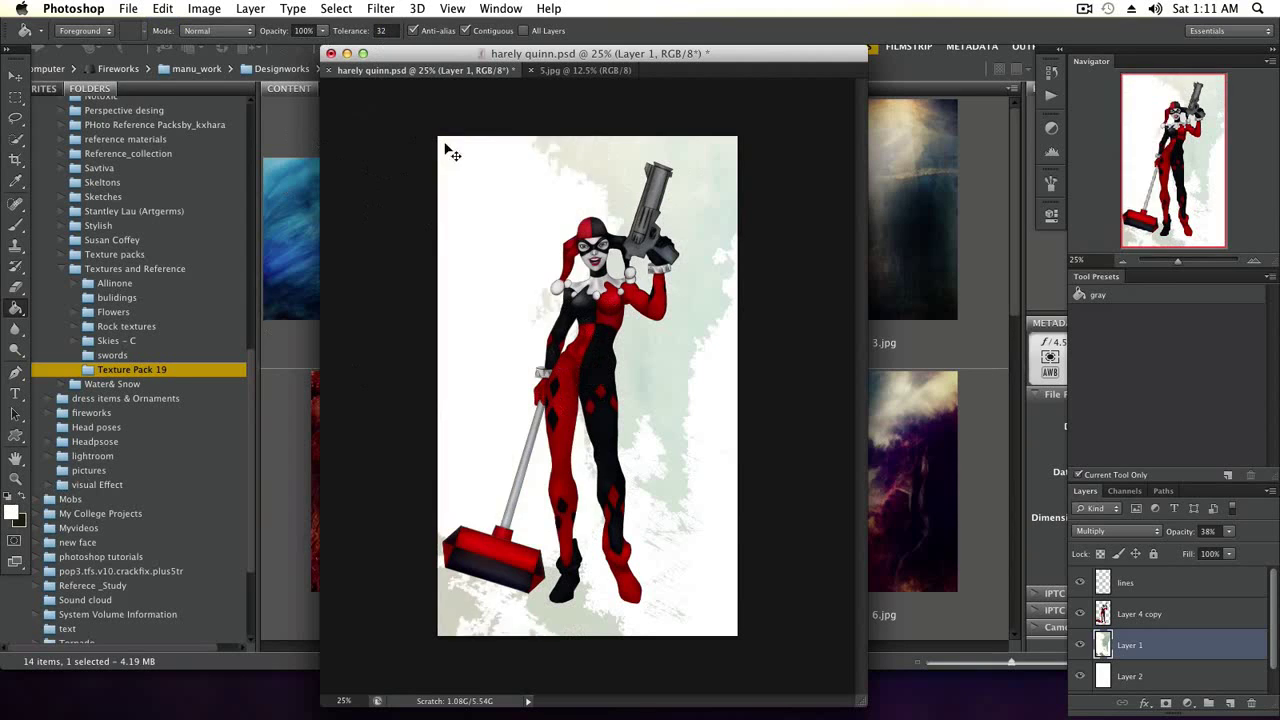
left_click(451, 279)
Duplicate the Layer 4 copy figure layer, hide the texture browser and select the lower copy.
double_click(1222, 616)
key("Escape")
key("super+j")
left_click(249, 97)
left_click(760, 262)
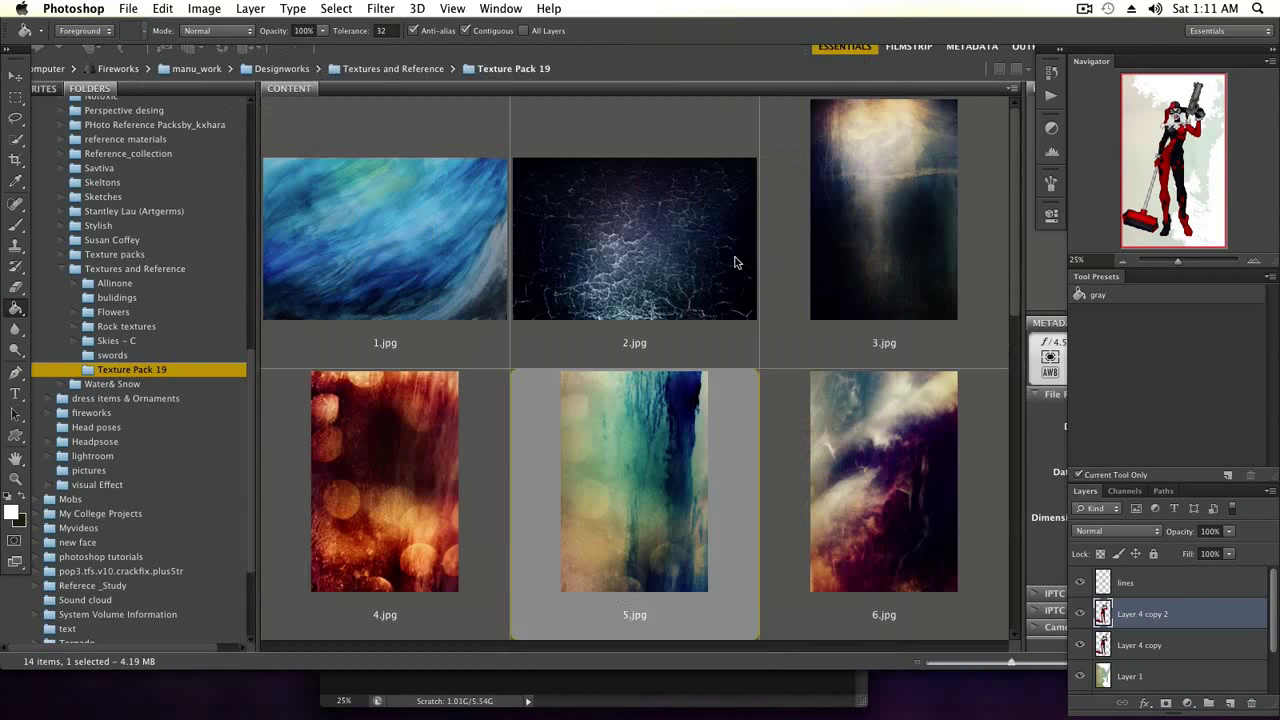
key("super+h")
left_click(1153, 645)
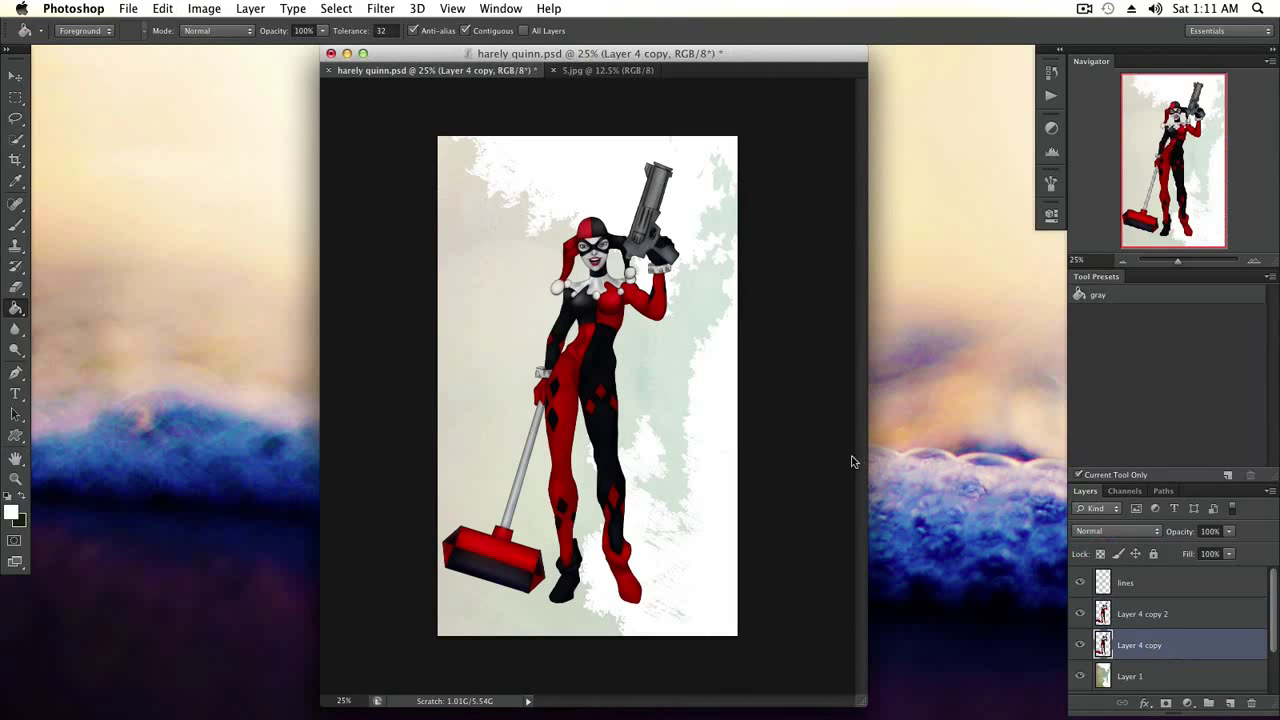
Flatten and distort the lower figure copy so it lies across the ground behind the feet as a cast shadow.
key("super+t")
left_click_drag(694, 140, 665, 420)
right_click(722, 482)
left_click(720, 537)
mouse_move(623, 611)
left_mouse_down()
mouse_move(614, 600)
mouse_move(666, 607)
mouse_move(640, 598)
left_mouse_up()
left_click_drag(651, 425, 657, 580)
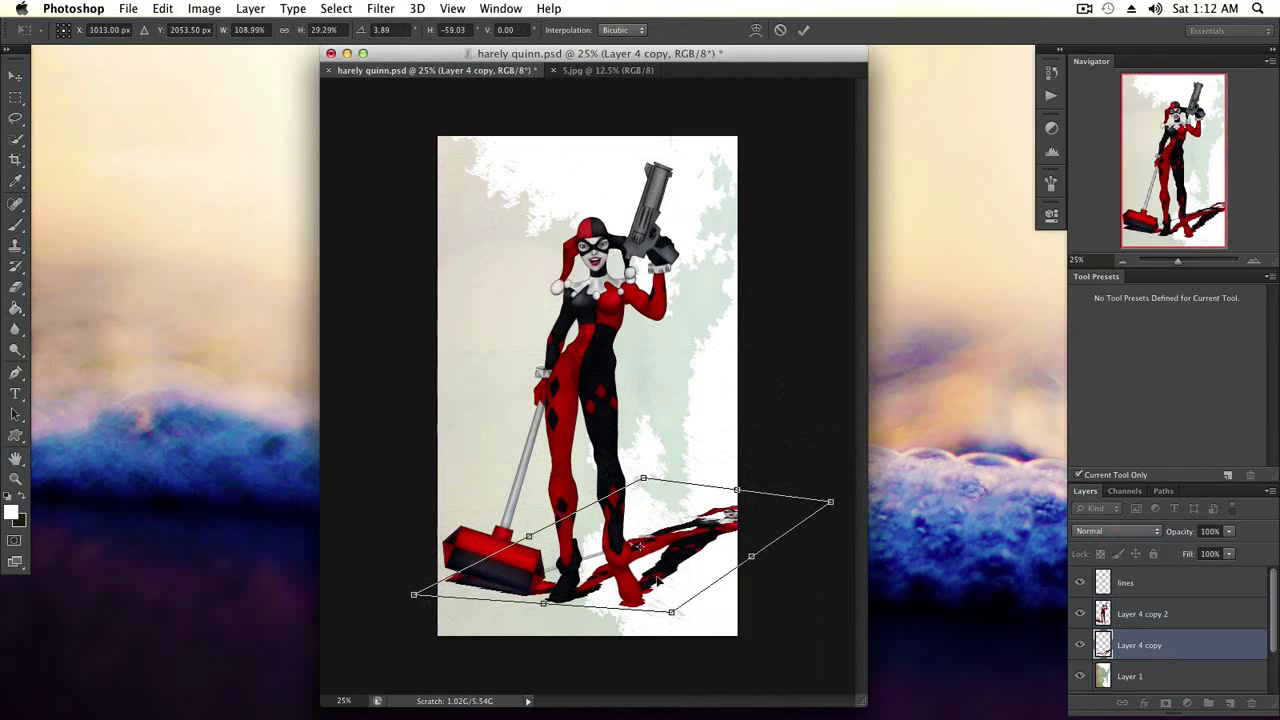
key("Return")
Blacken the shadow copy with Levels by setting the white output level to 0, and reduce the layer's opacity to 40%.
key("ctrl+l")
double_click(943, 391)
type("0")
left_click(1029, 149)
left_click_drag(1180, 531, 1137, 540)
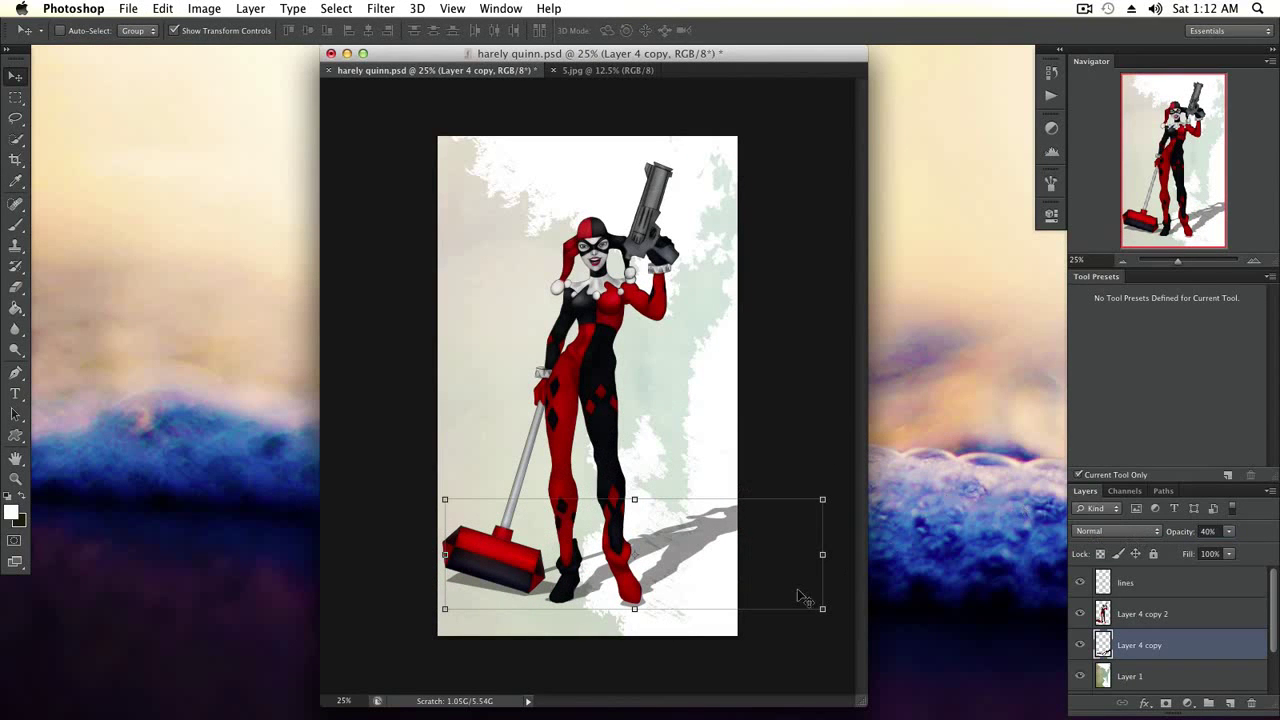
Add a Curves adjustment with darkened shadows and raised highlights above Layer 4 copy 2, and clip it to the figure.
left_click(1110, 612)
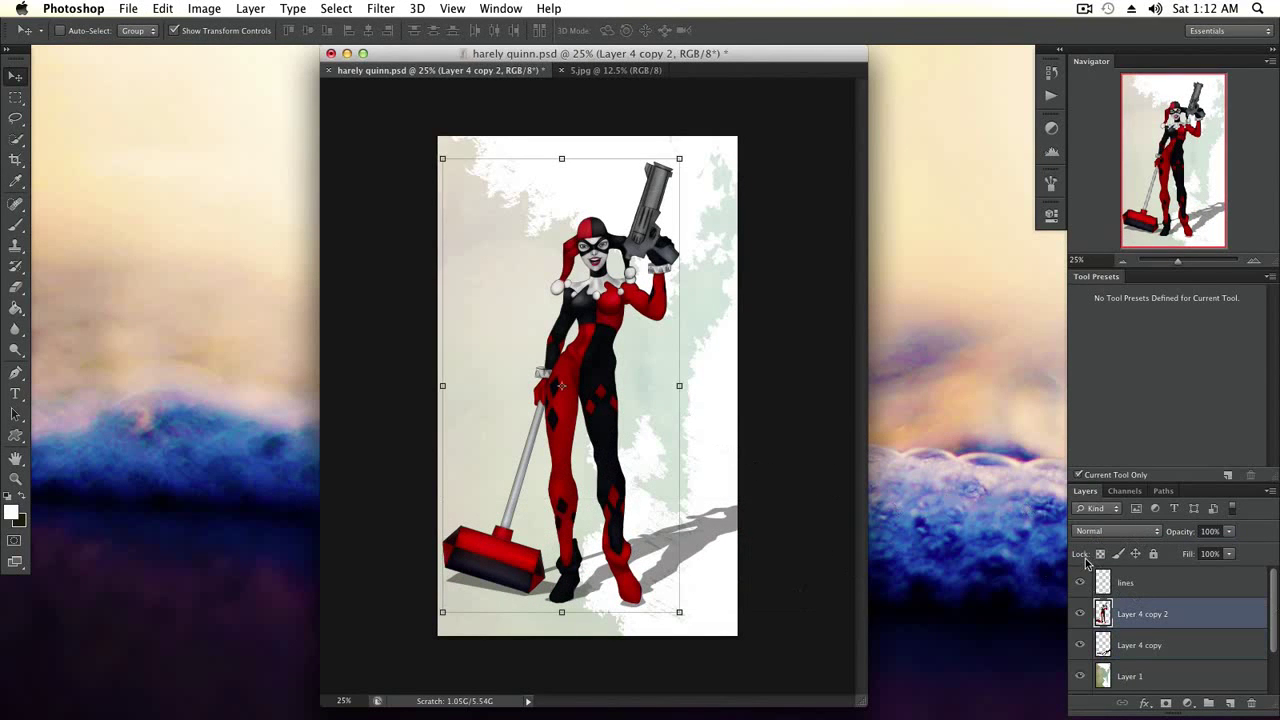
key("ctrl+m")
left_click_drag(890, 400, 881, 424)
left_click_drag(930, 370, 944, 348)
left_click(918, 375)
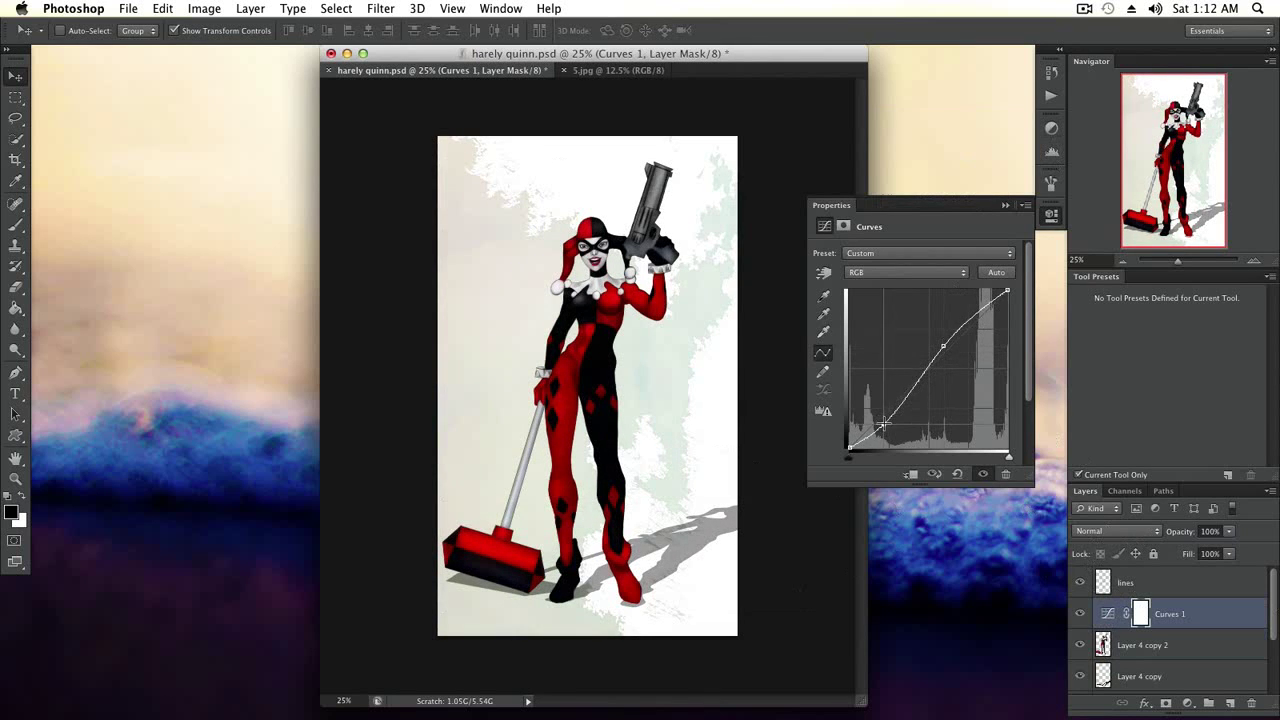
left_click_drag(977, 314, 979, 309)
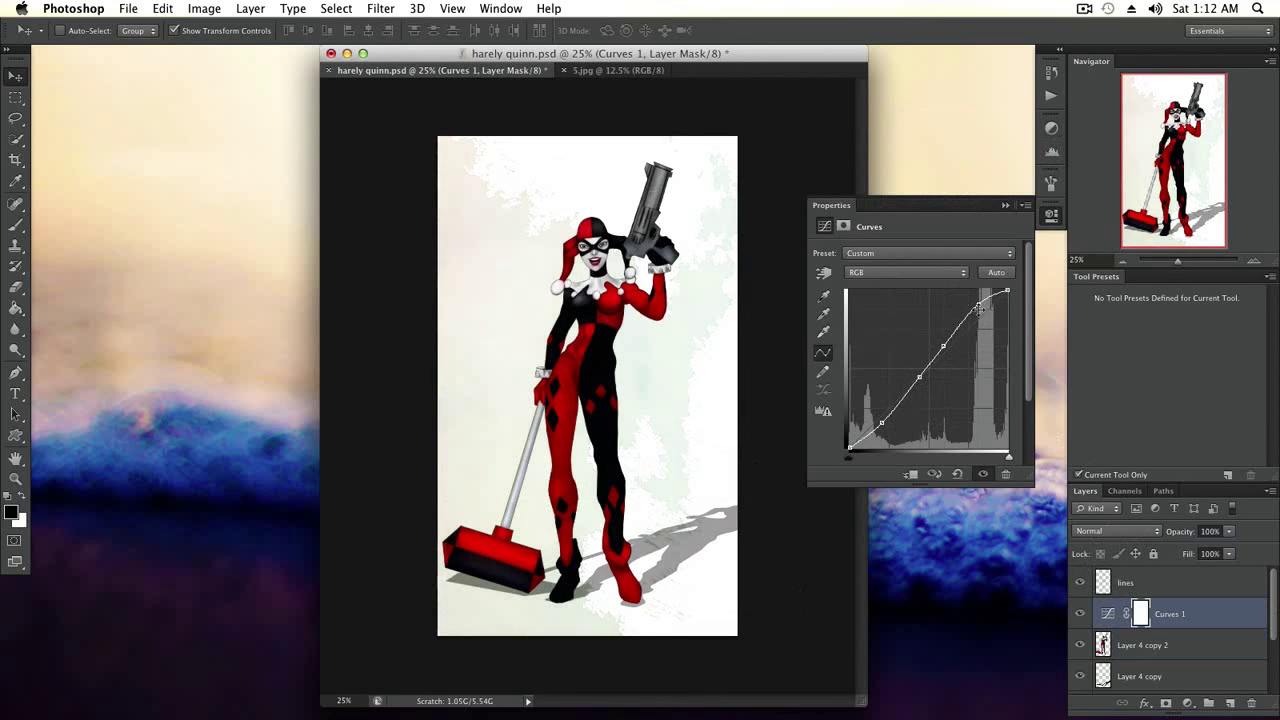
left_click(1100, 630, "alt")
Soften the shadow on Layer 4 copy with Gaussian Blur.
left_click(1140, 676)
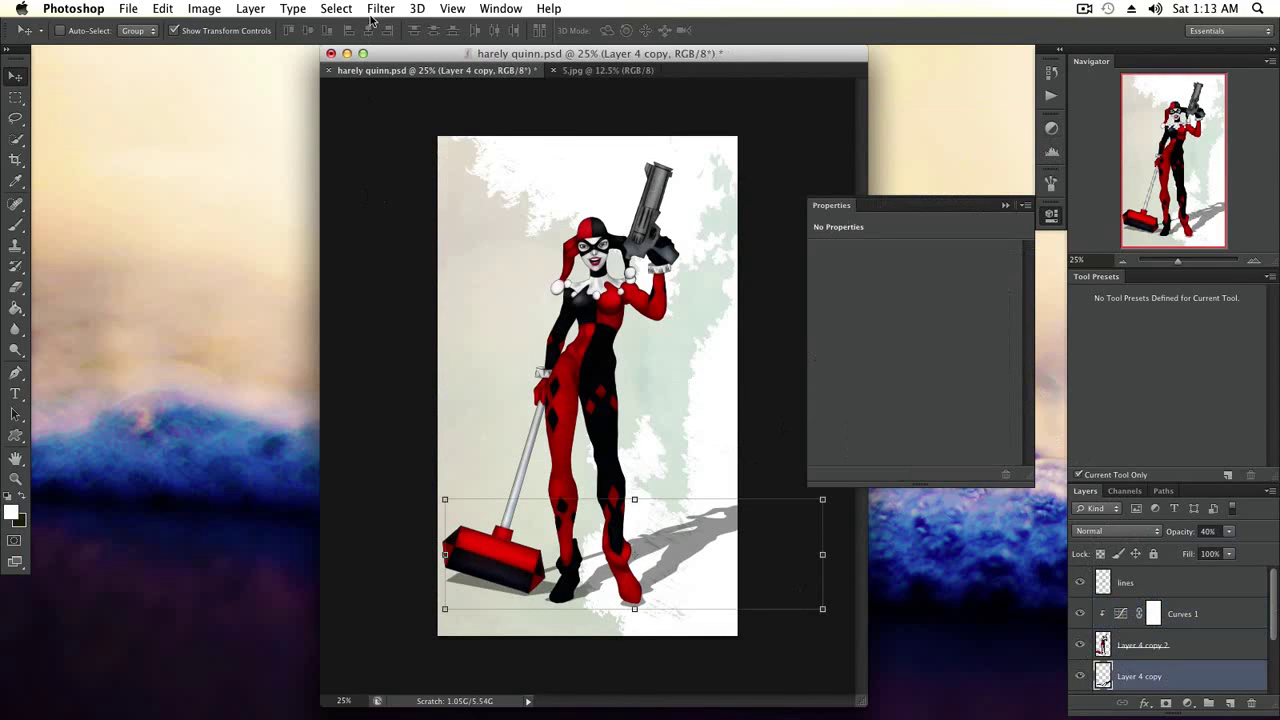
left_click(375, 10)
mouse_move(385, 194)
left_click(605, 320)
key("Return")
Apply Motion Blur to the shadow layer with angle 0 and distance 17 pixels, and put away the adjustment properties.
left_click(380, 8)
mouse_move(395, 196)
left_click(600, 350)
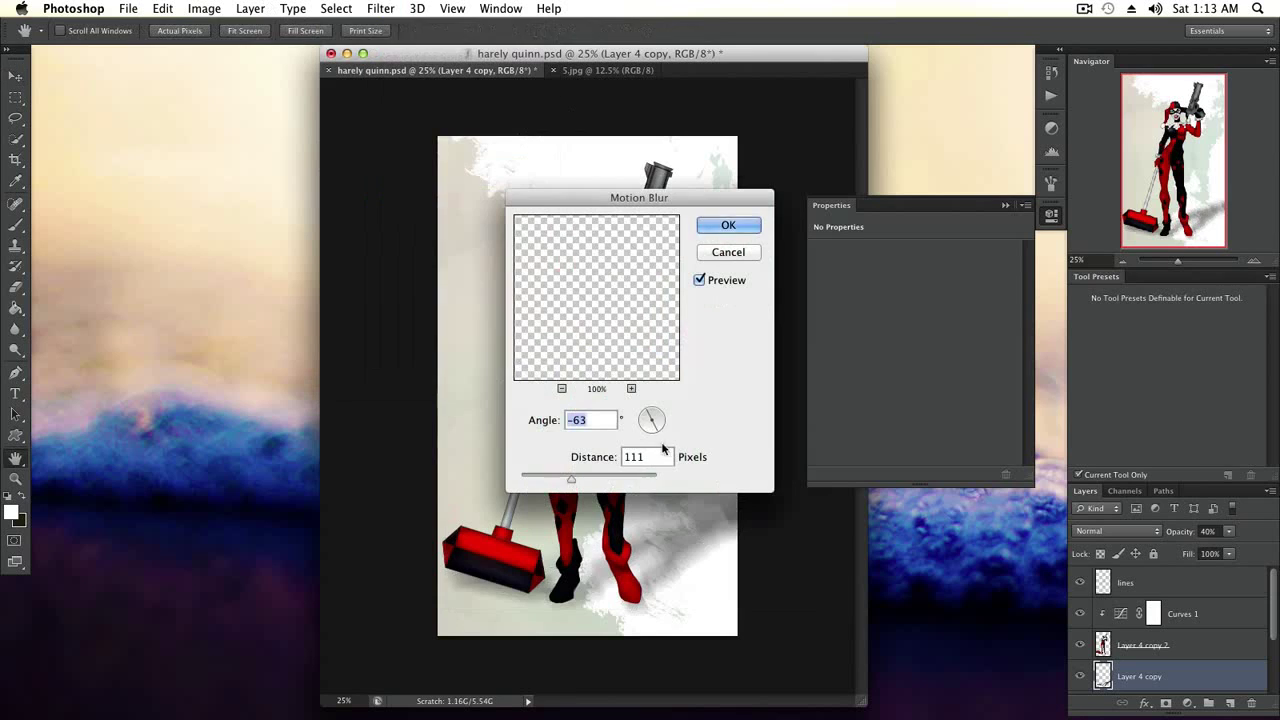
left_click_drag(571, 479, 533, 480)
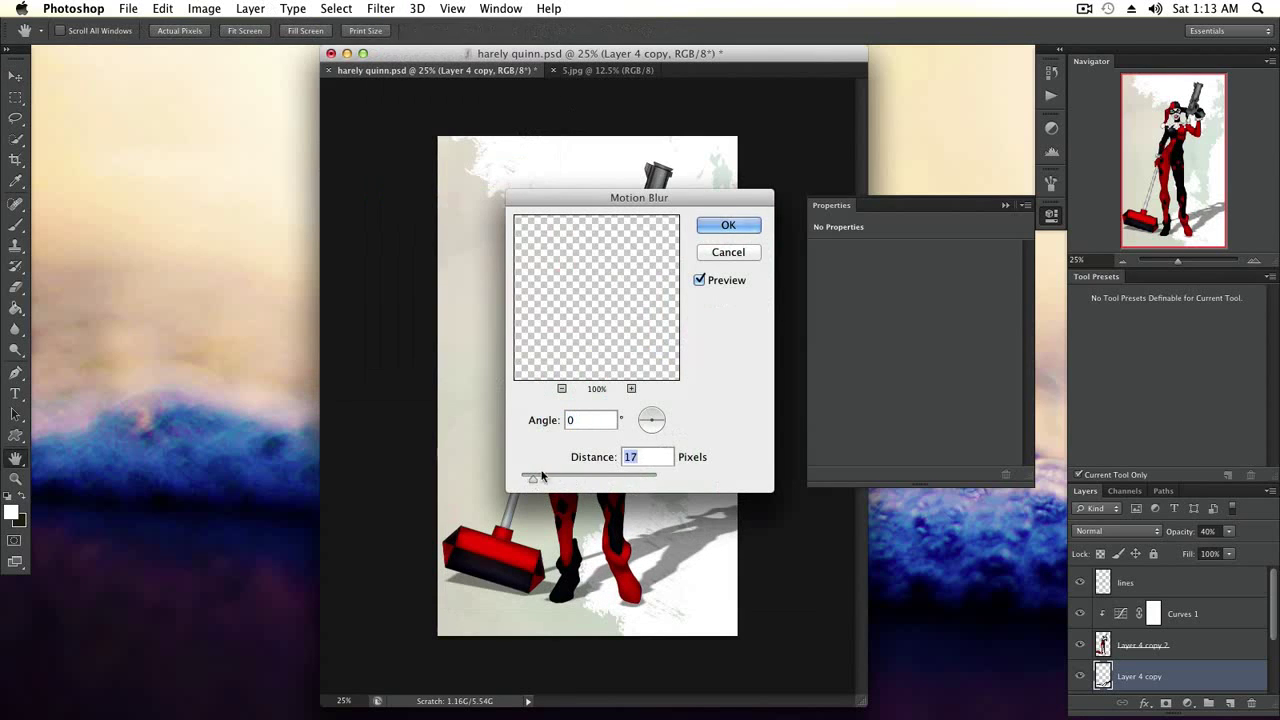
key("Return")
left_click(1057, 214)
key("z")
Adjust Layer 4 copy 2's opacity around 80% and lower the Curves 1 adjustment's opacity to 54%.
left_click(1180, 640)
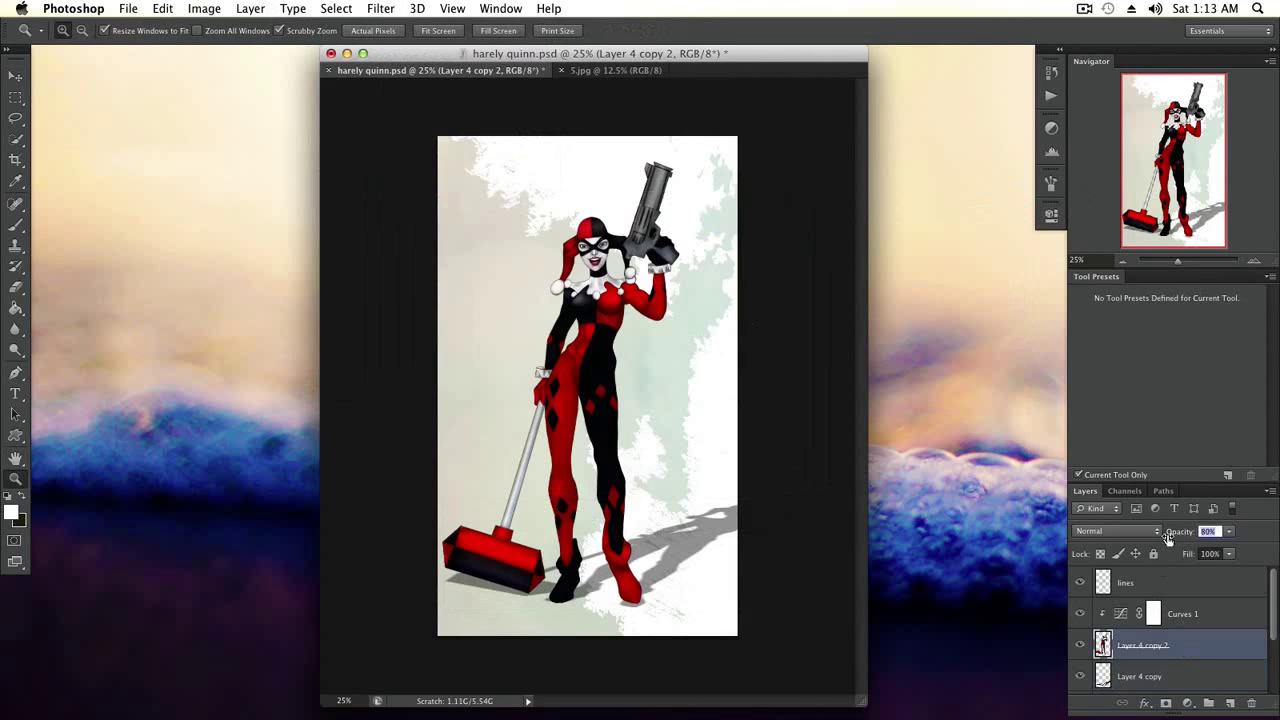
left_click(1190, 611)
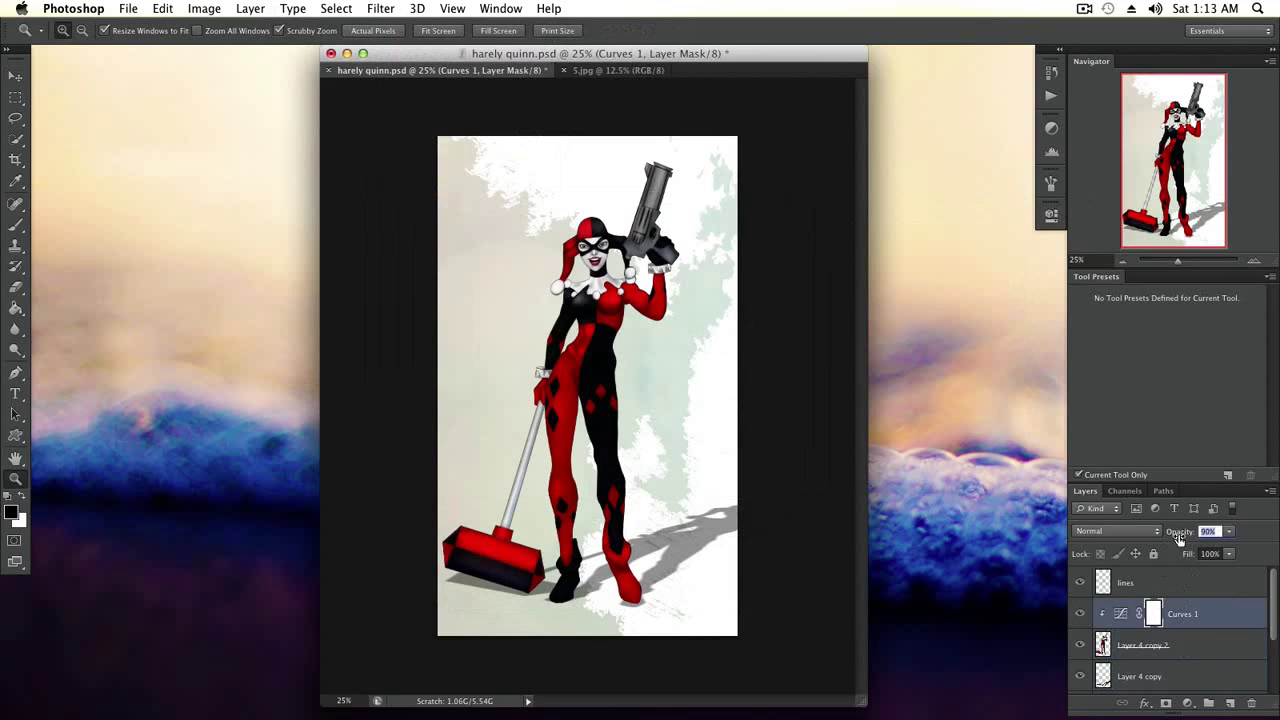
left_click_drag(1158, 543, 1213, 553)
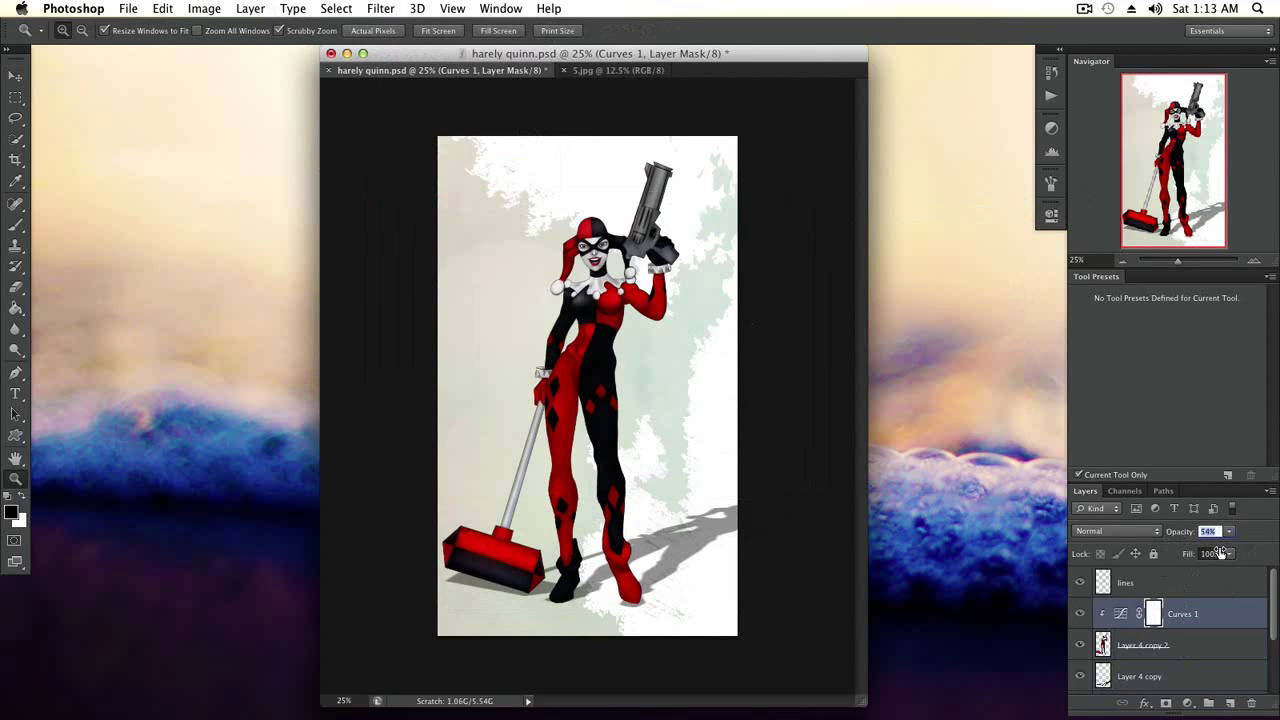
mouse_move(1165, 259)
left_mouse_down()
mouse_move(1196, 261)
mouse_move(1180, 266)
left_mouse_up()
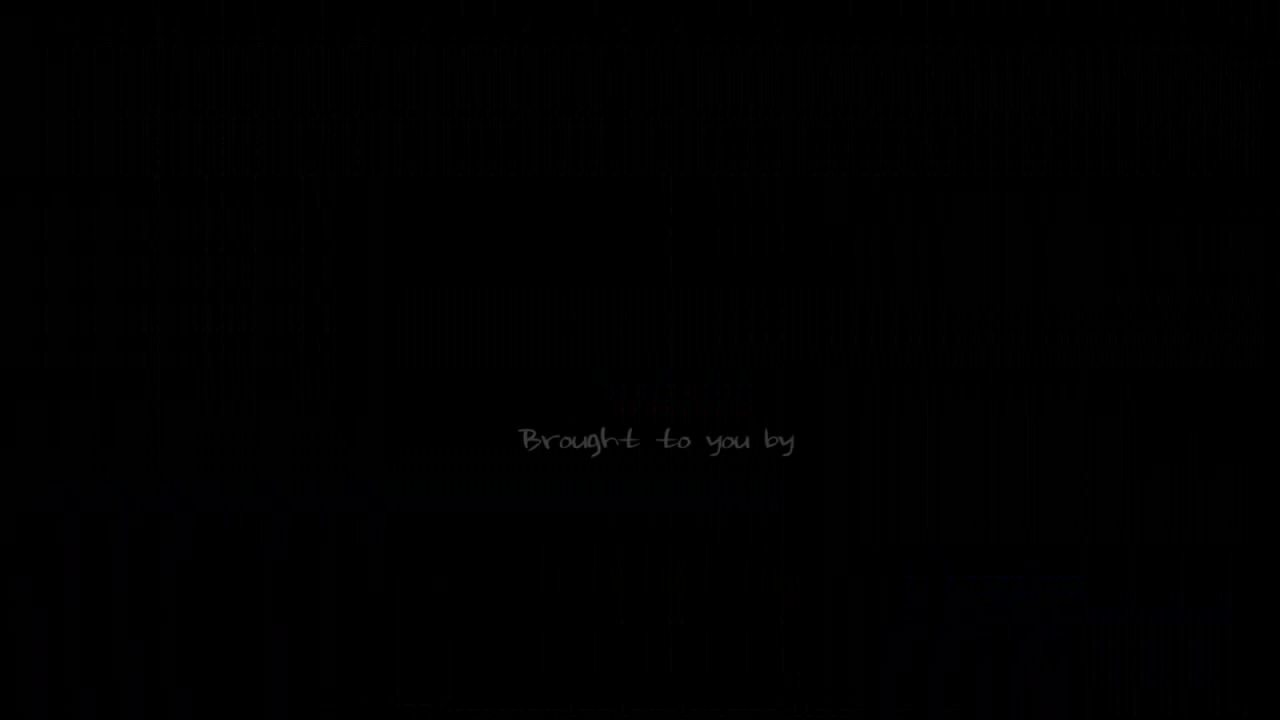